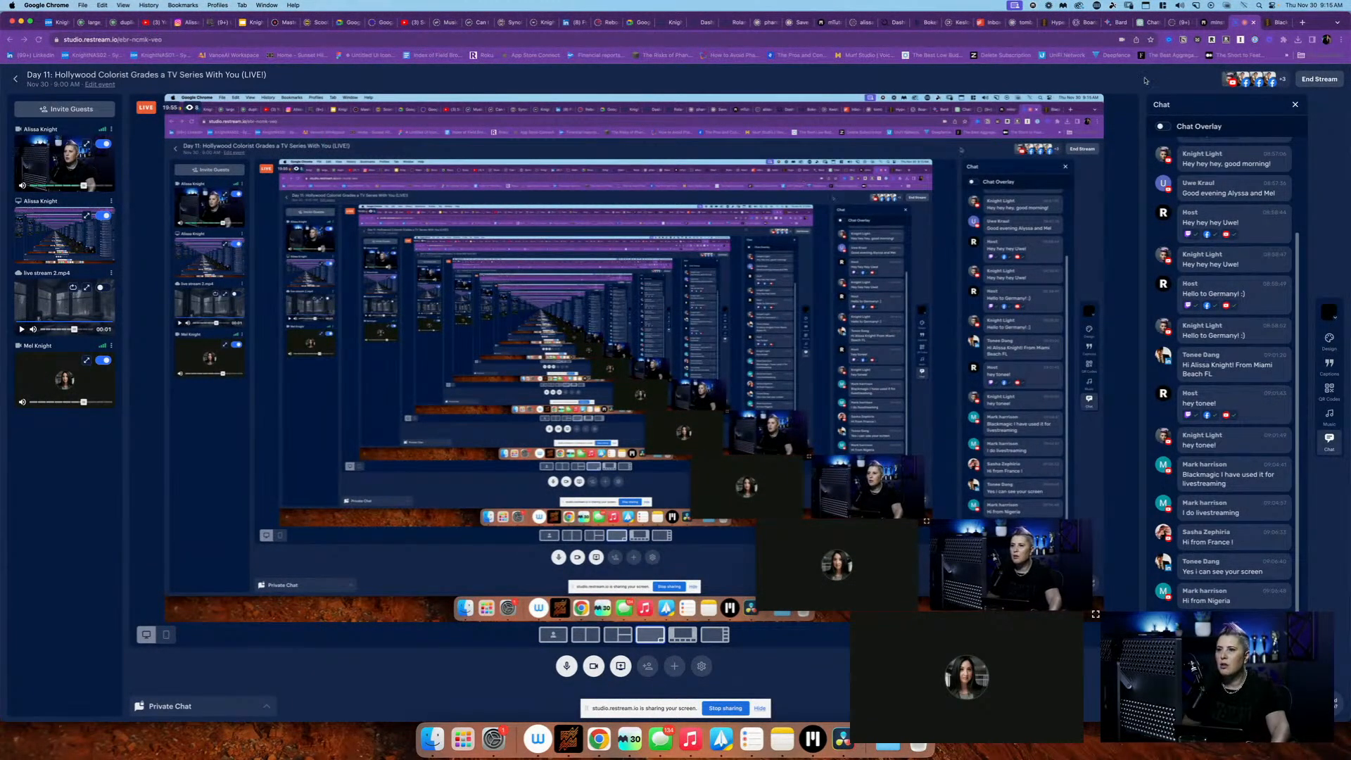
# Switch to the Dark Ops Full project in DaVinci Resolve and select only clip A009_C004_1019WZ_001.R3D in the A-ROLL bin
pyautogui.press('super+Tab')
pyautogui.press('Tab')
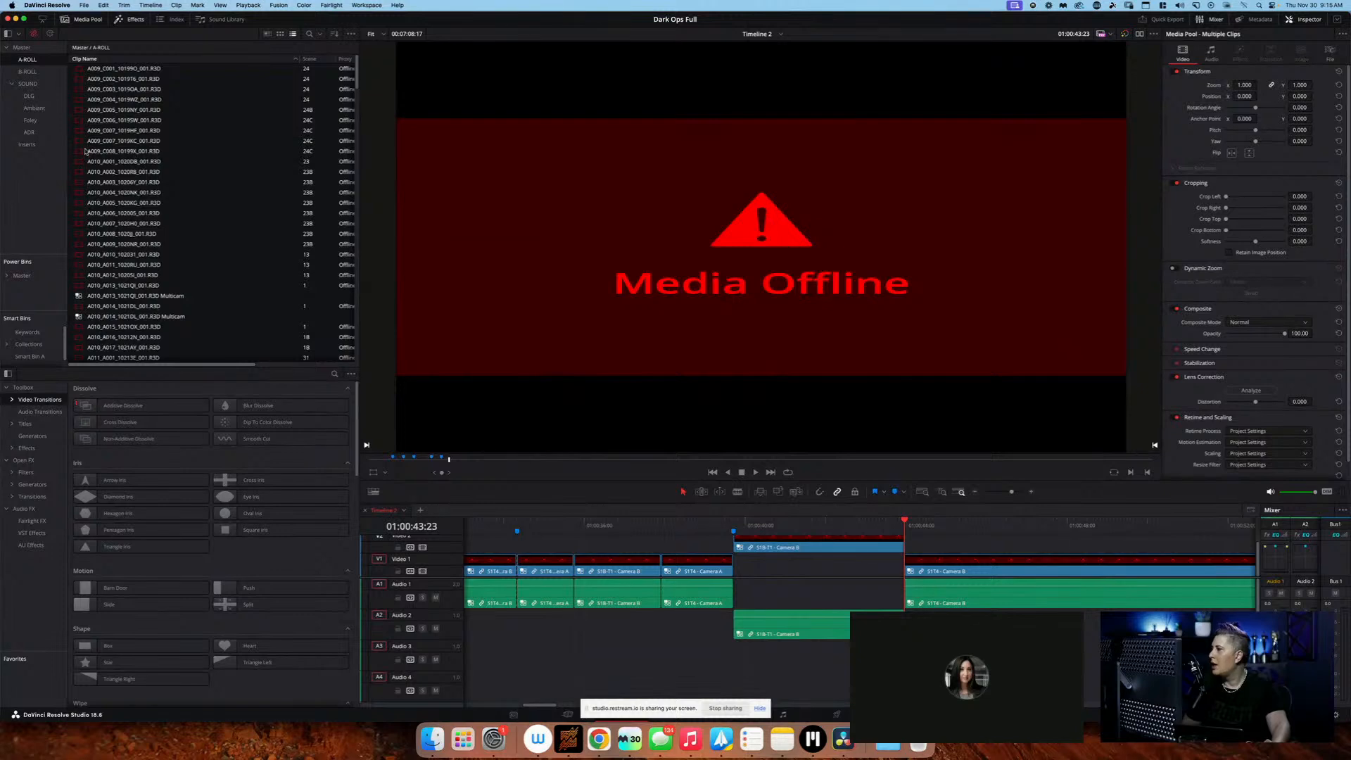
pyautogui.click(138, 99)
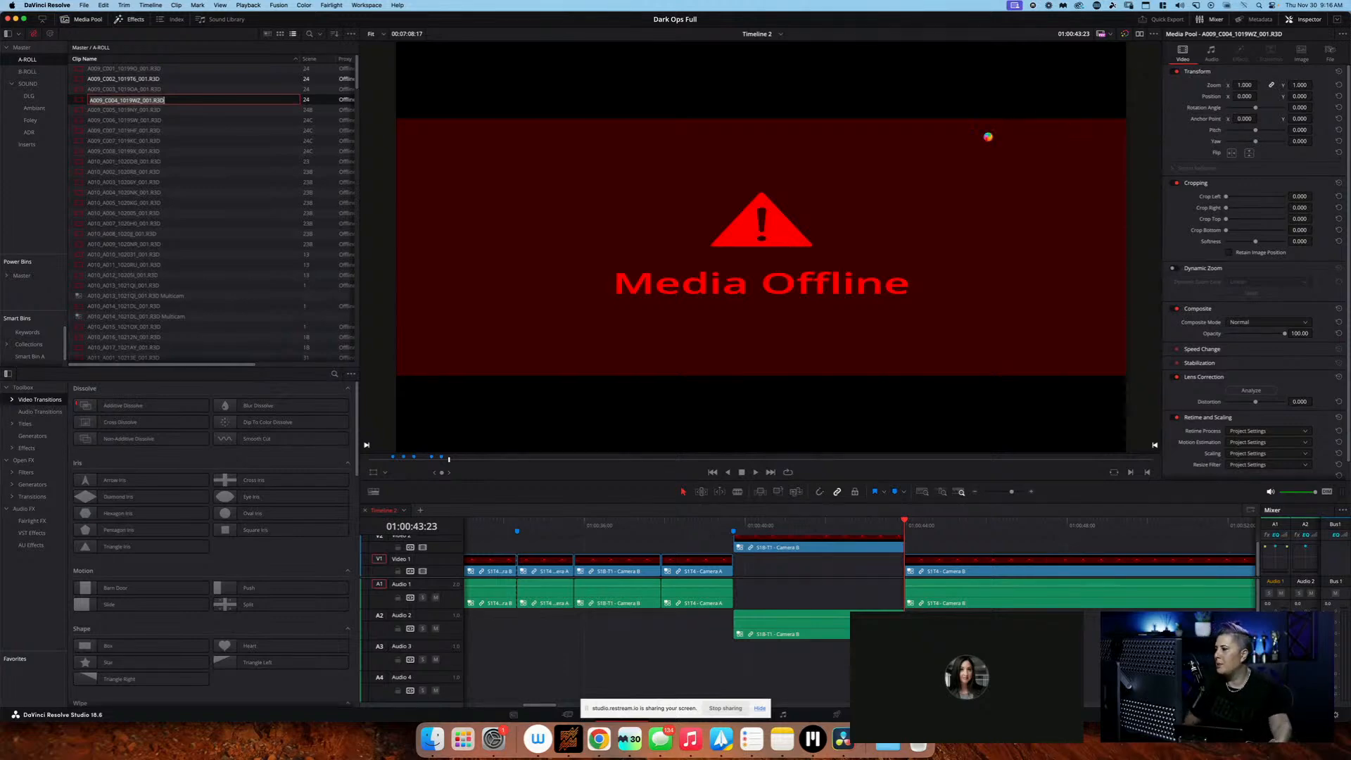
# Examine the A-ROLL bin's clip list columns, including proxy status, take and file name
pyautogui.press('super+Tab')
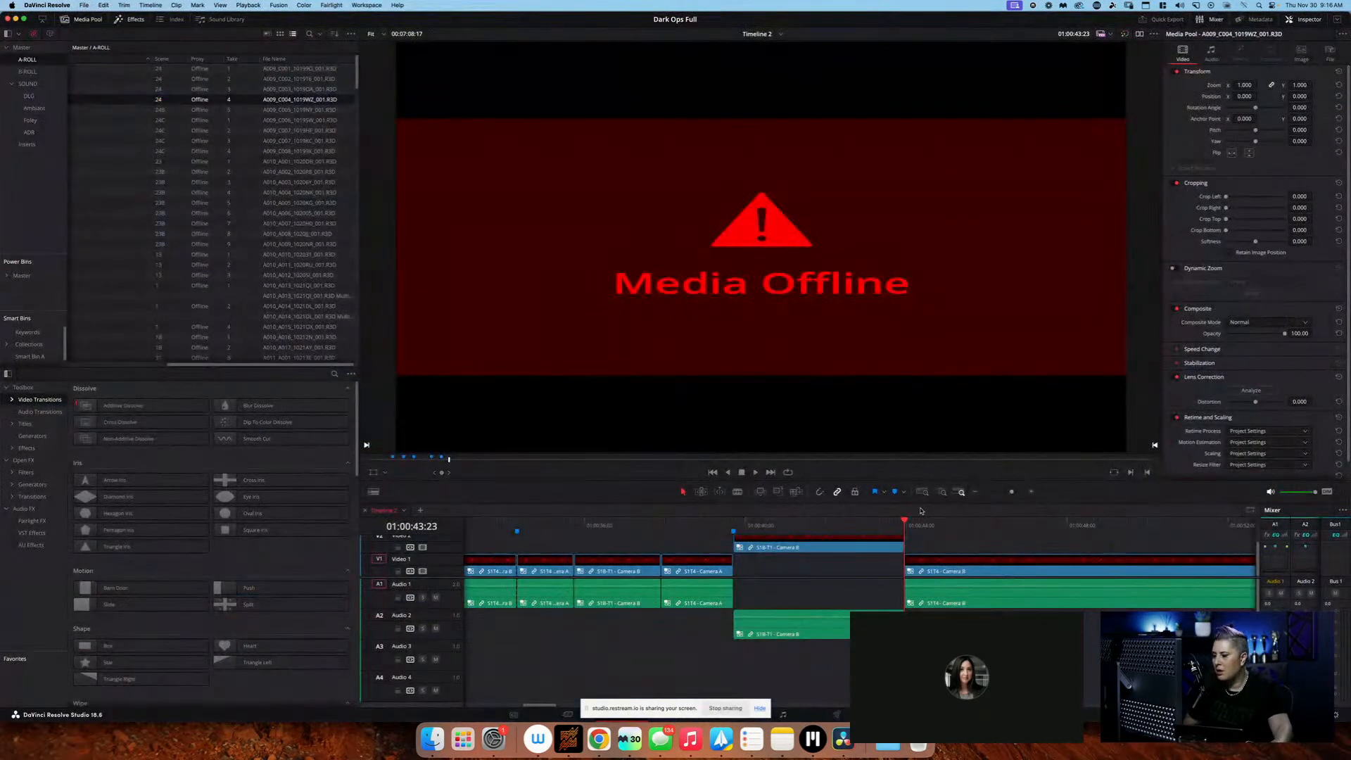
pyautogui.press('super+Tab')
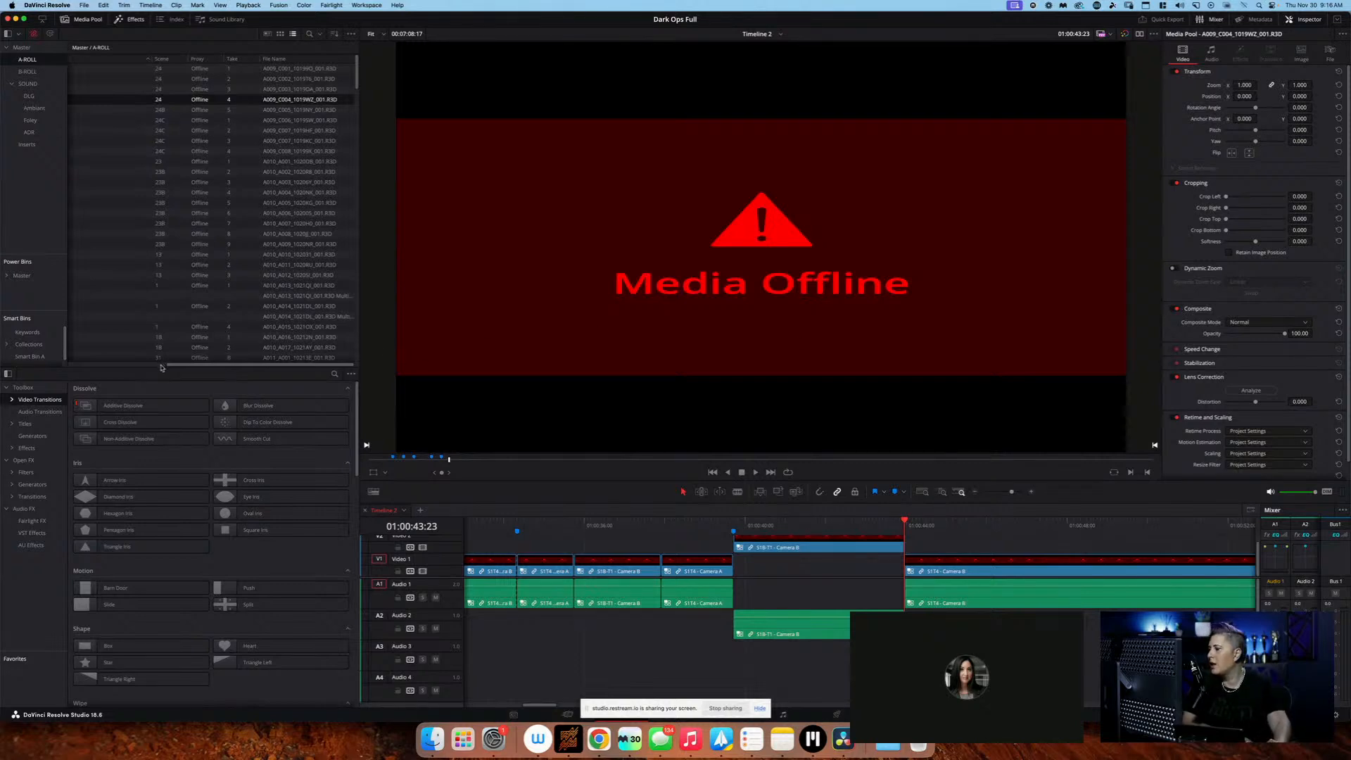
pyautogui.click(137, 367)
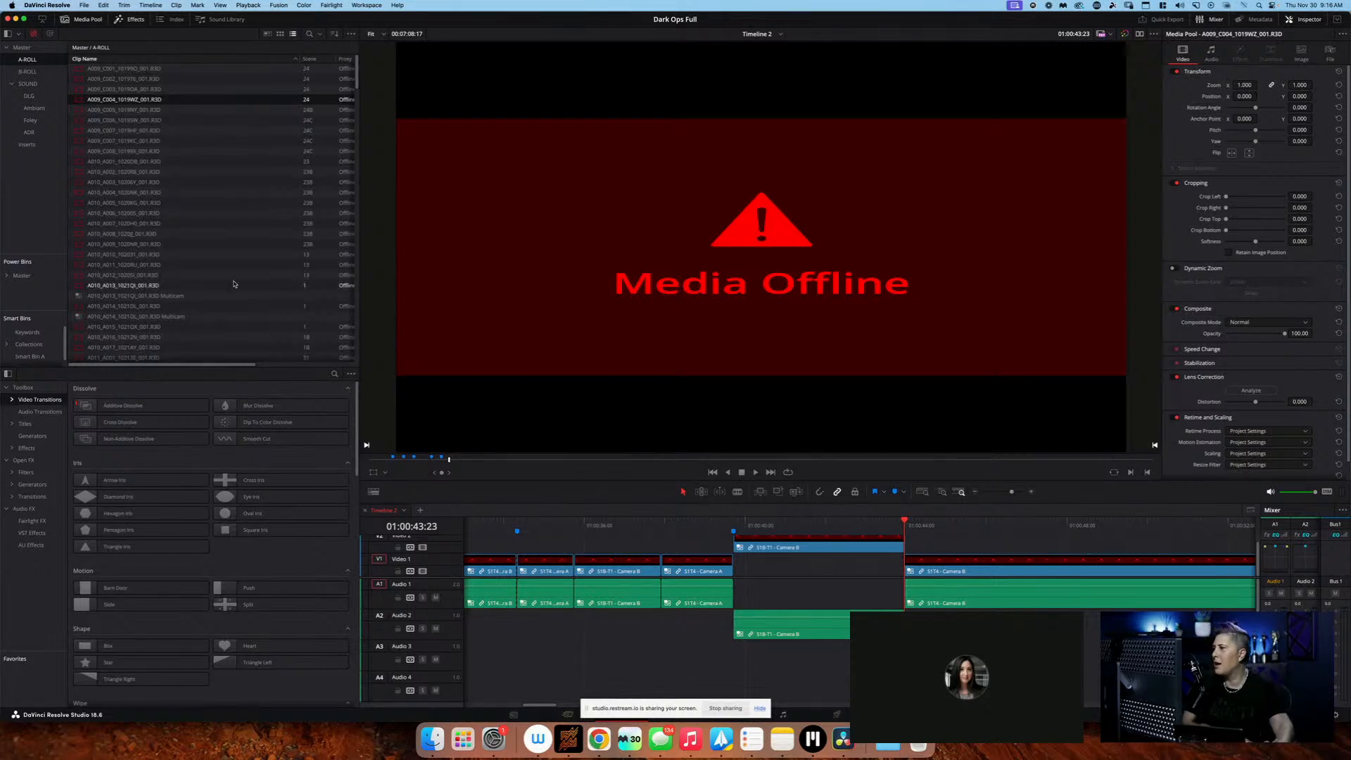
pyautogui.click(267, 365)
pyautogui.moveTo(268, 366); pyautogui.dragTo(119, 366)
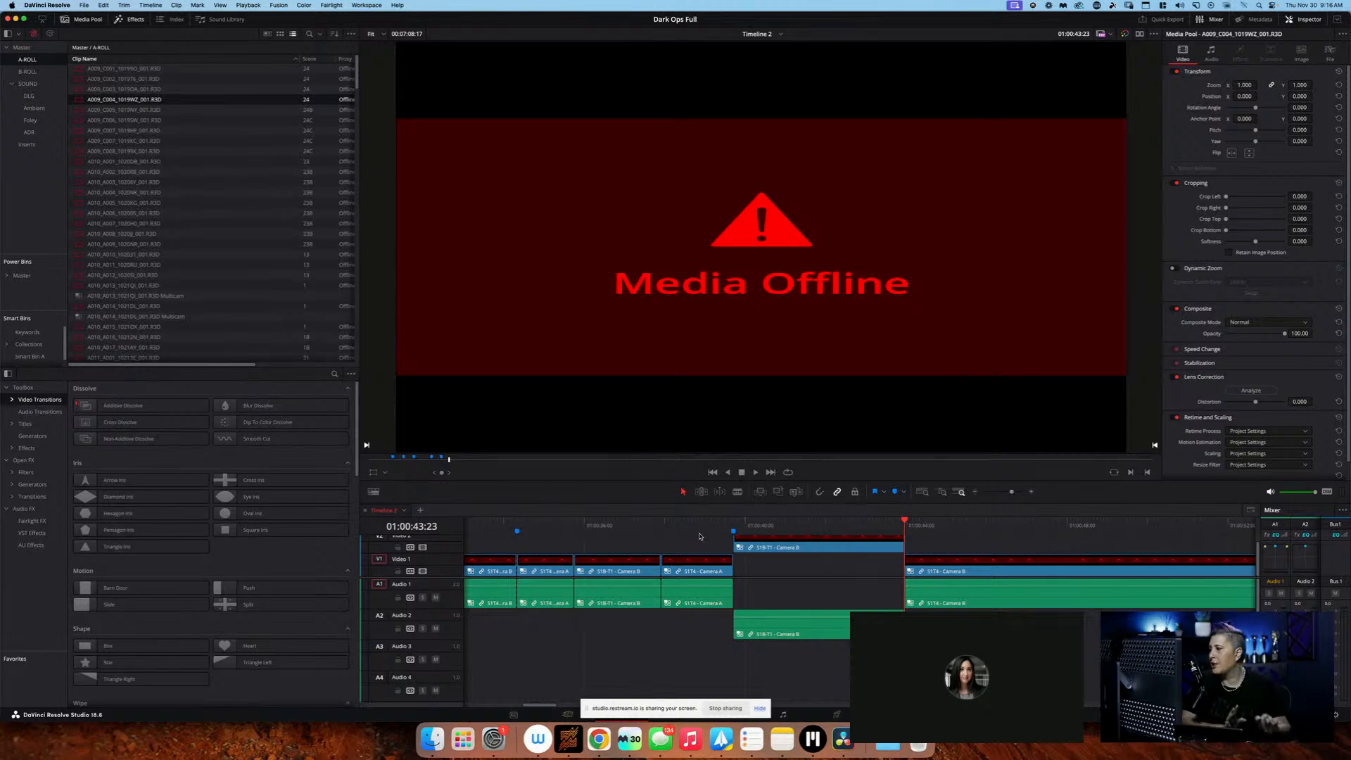
pyautogui.moveTo(176, 365)
pyautogui.mouseDown()
pyautogui.moveTo(274, 367)
pyautogui.moveTo(175, 359)
pyautogui.mouseUp()
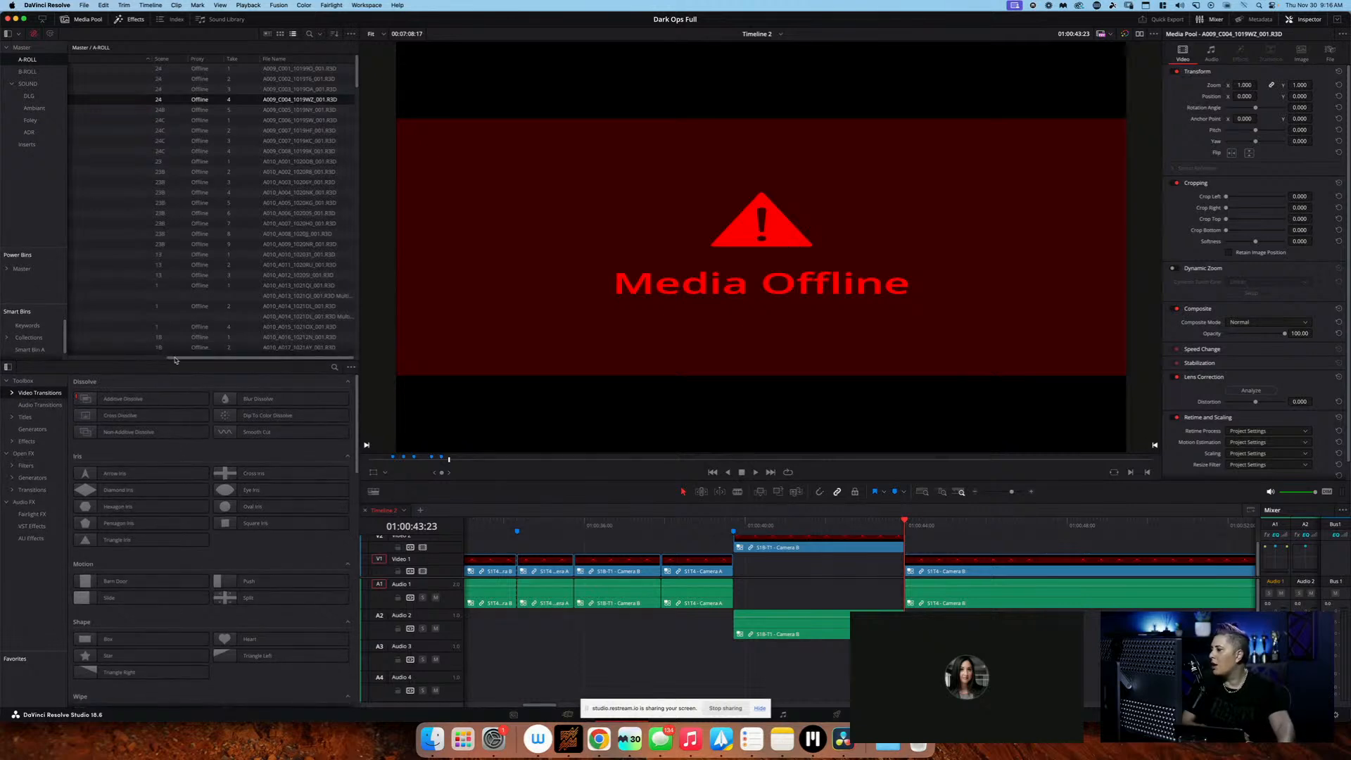
pyautogui.hscroll(-5, 176, 281)
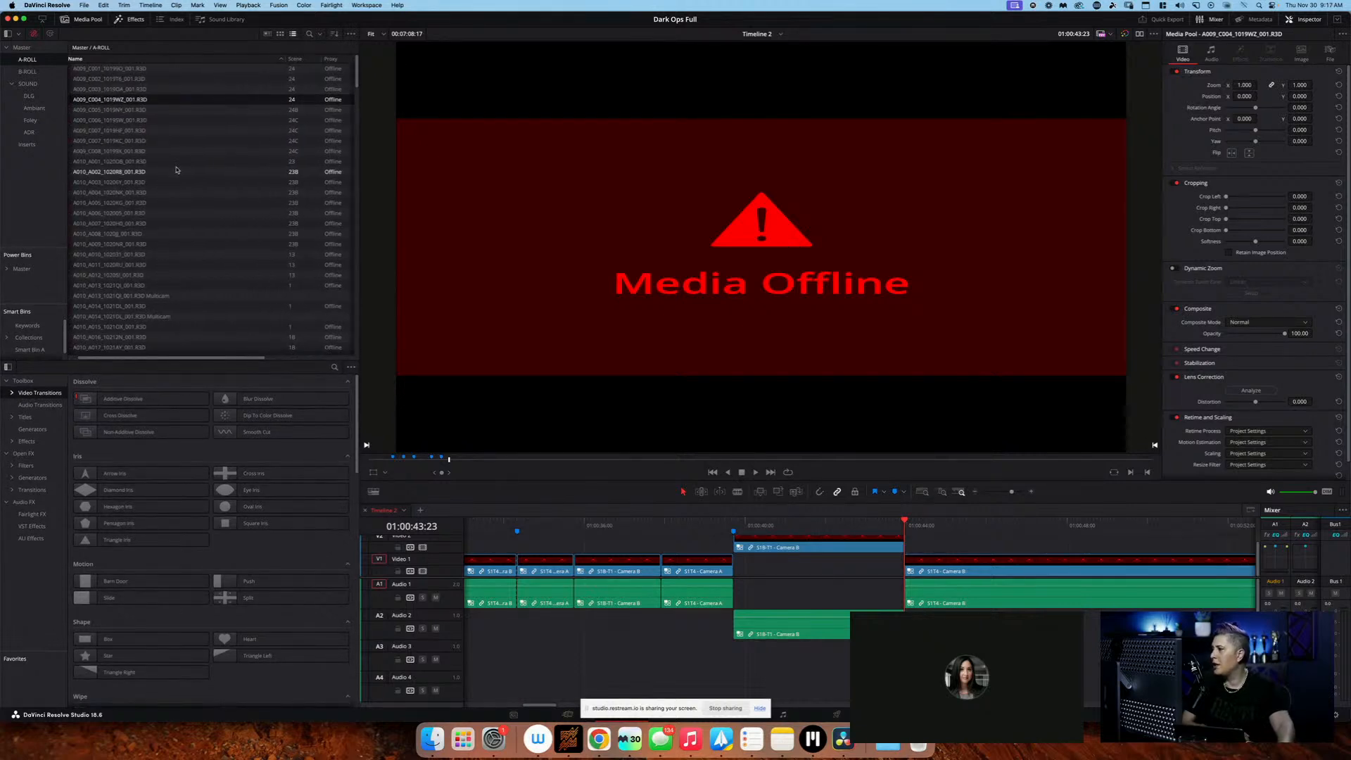
pyautogui.hscroll(5, 176, 170)
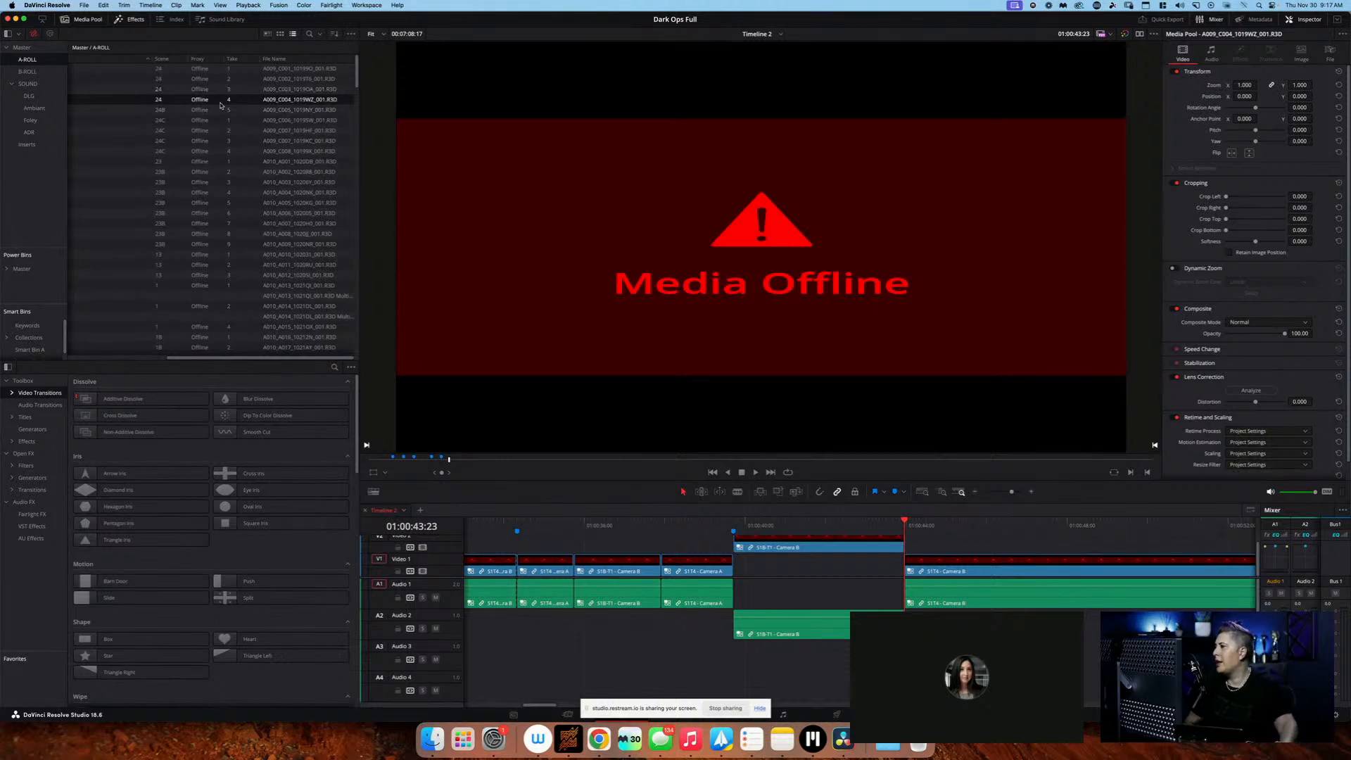
# Add the File Path column to the clip list and inspect the source paths of the offline clips
pyautogui.rightClick(280, 61)
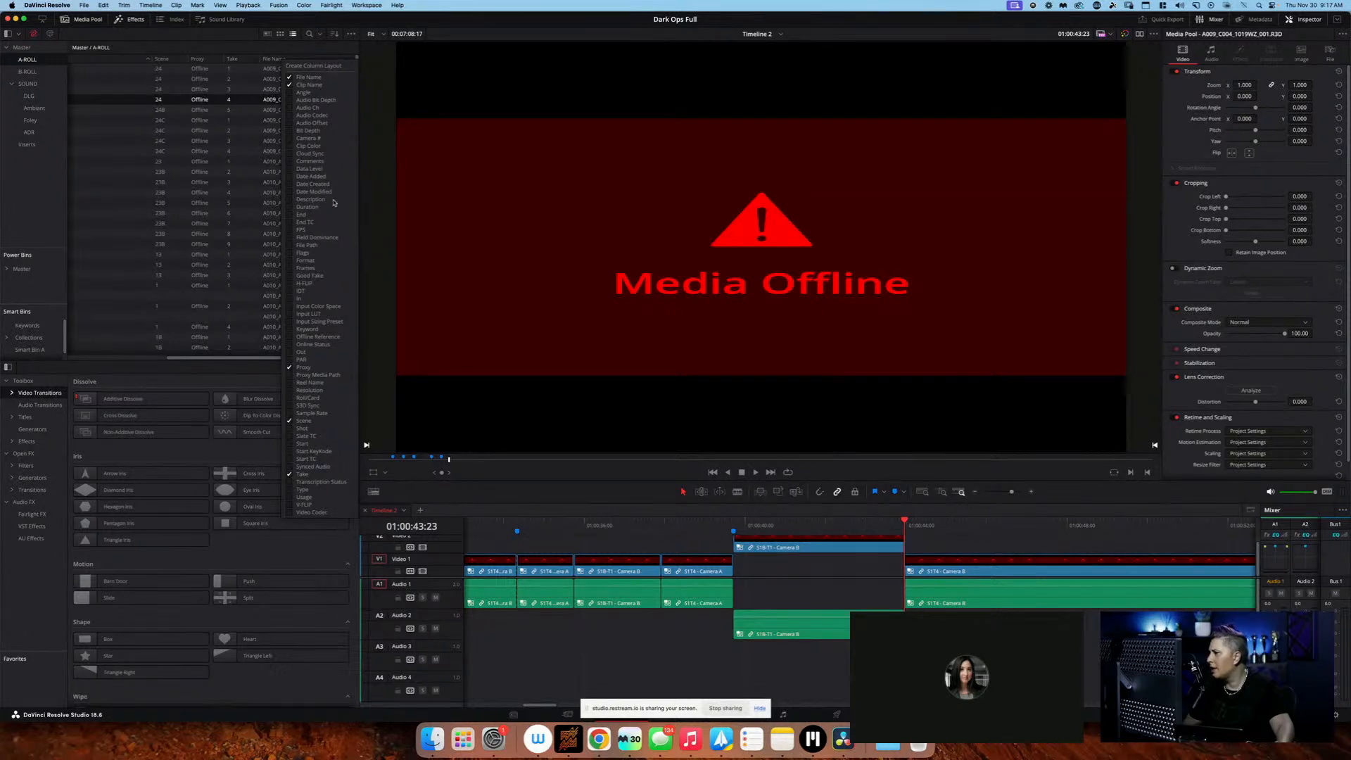
pyautogui.click(291, 247)
pyautogui.click(448, 292)
pyautogui.click(263, 359)
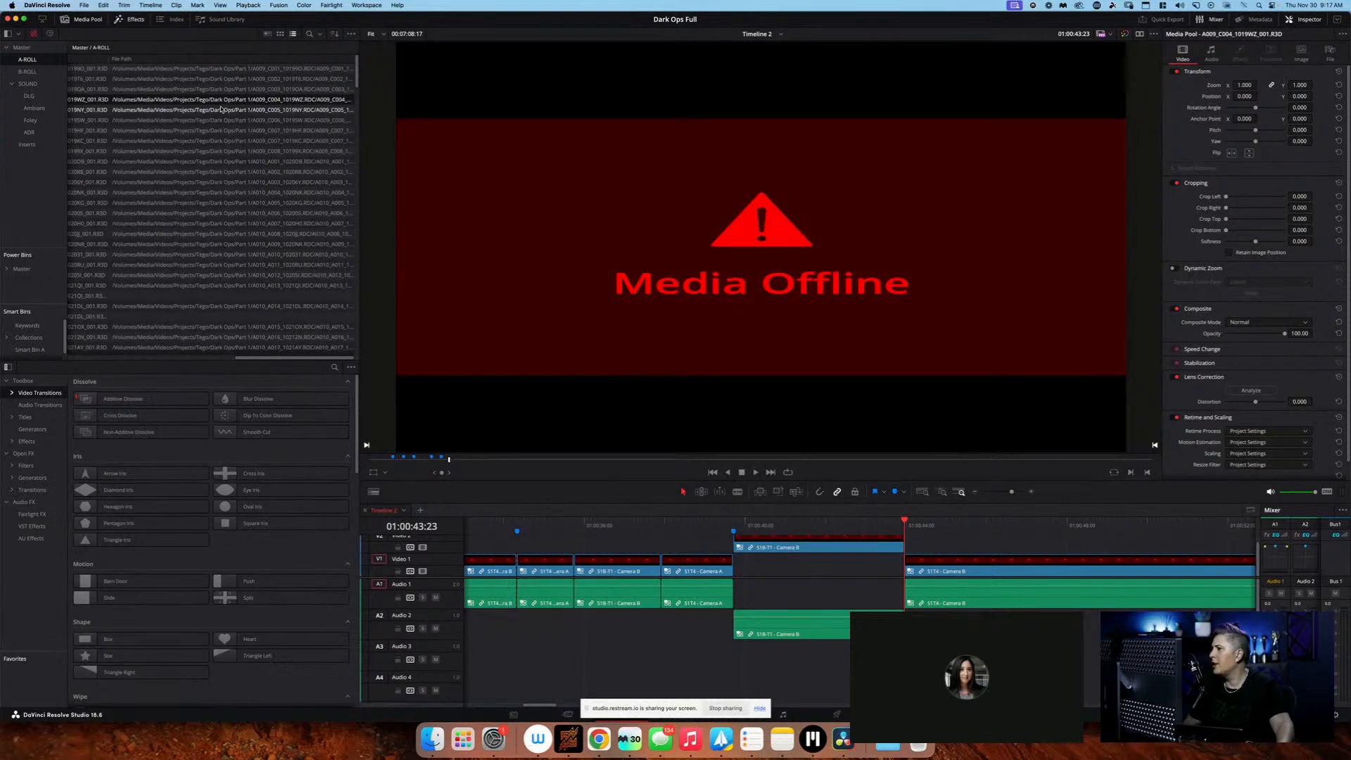
pyautogui.hscroll(-10, 236, 96)
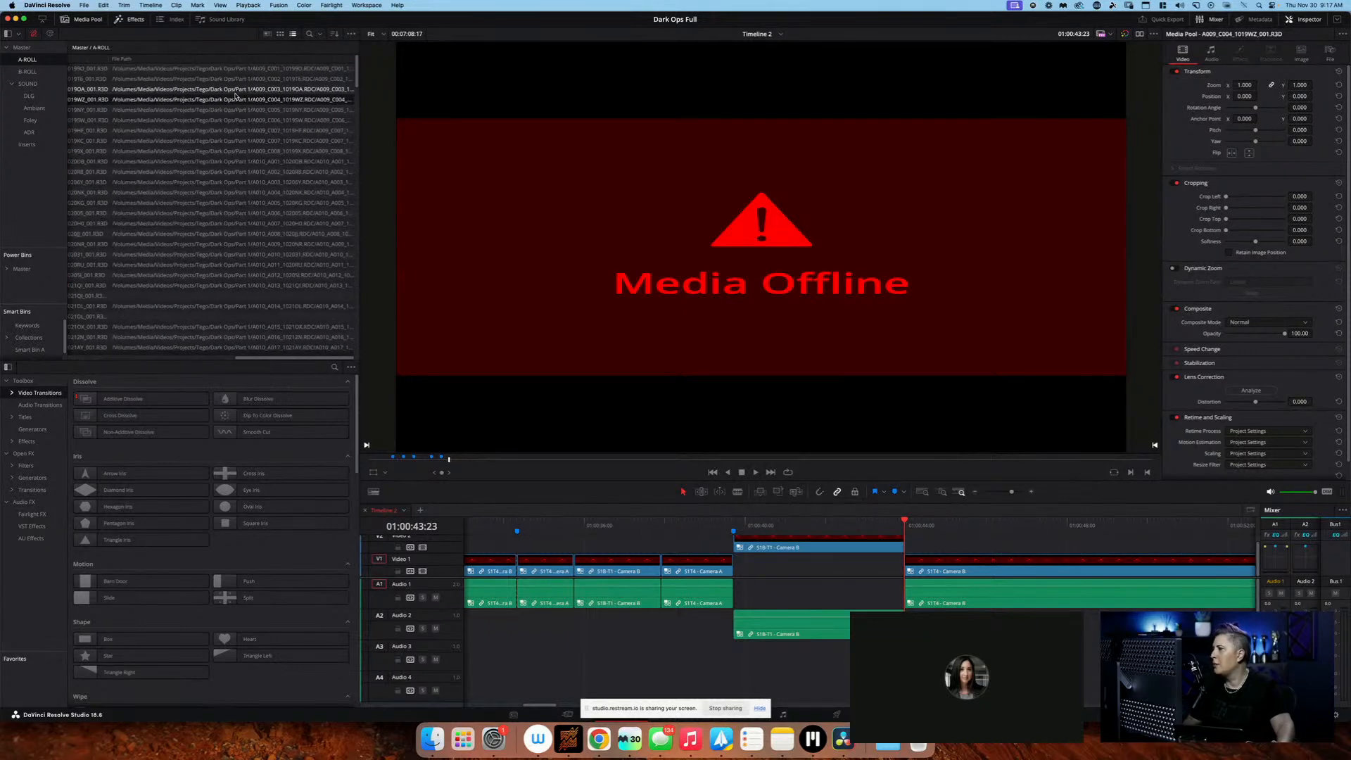
pyautogui.hscroll(10, 235, 99)
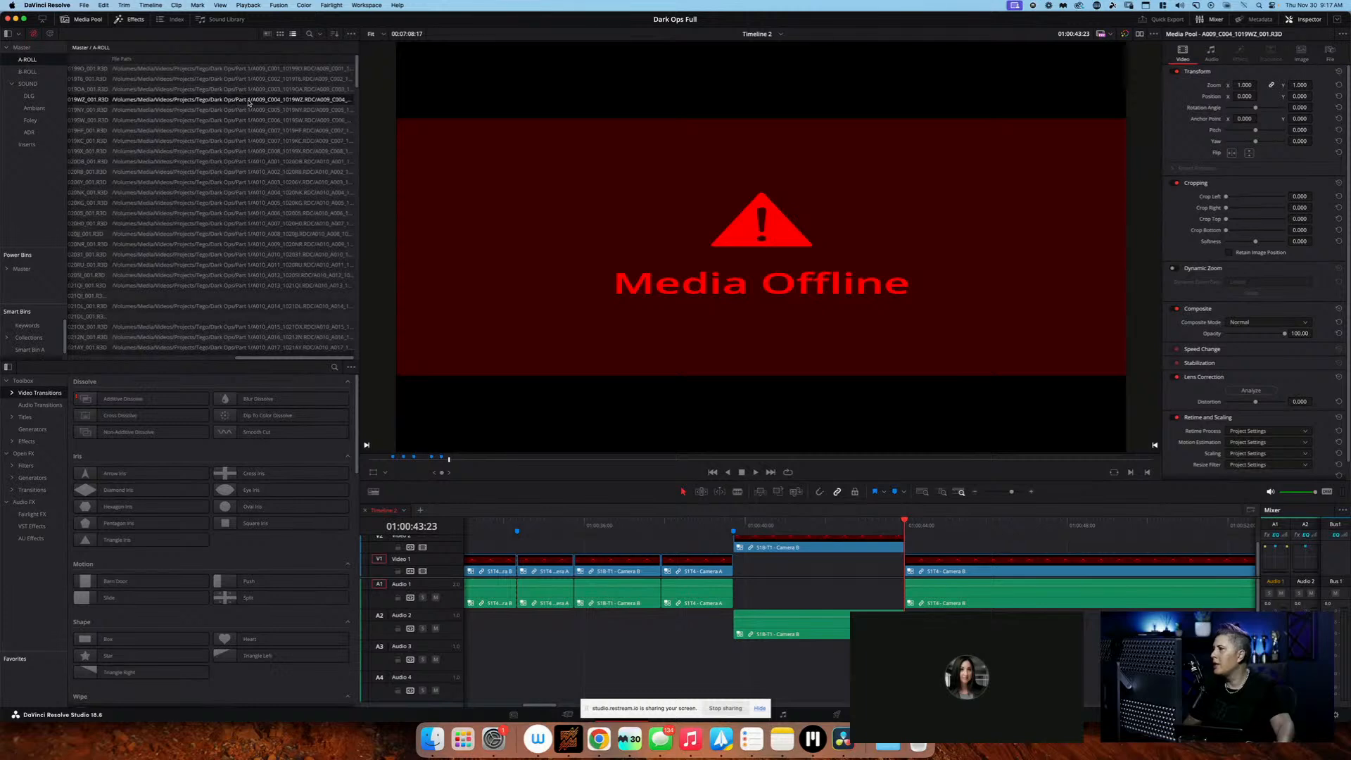
# Bring up the project's missing clips for relinking, review the listed folders, and close the list without locating any
pyautogui.rightClick(249, 103)
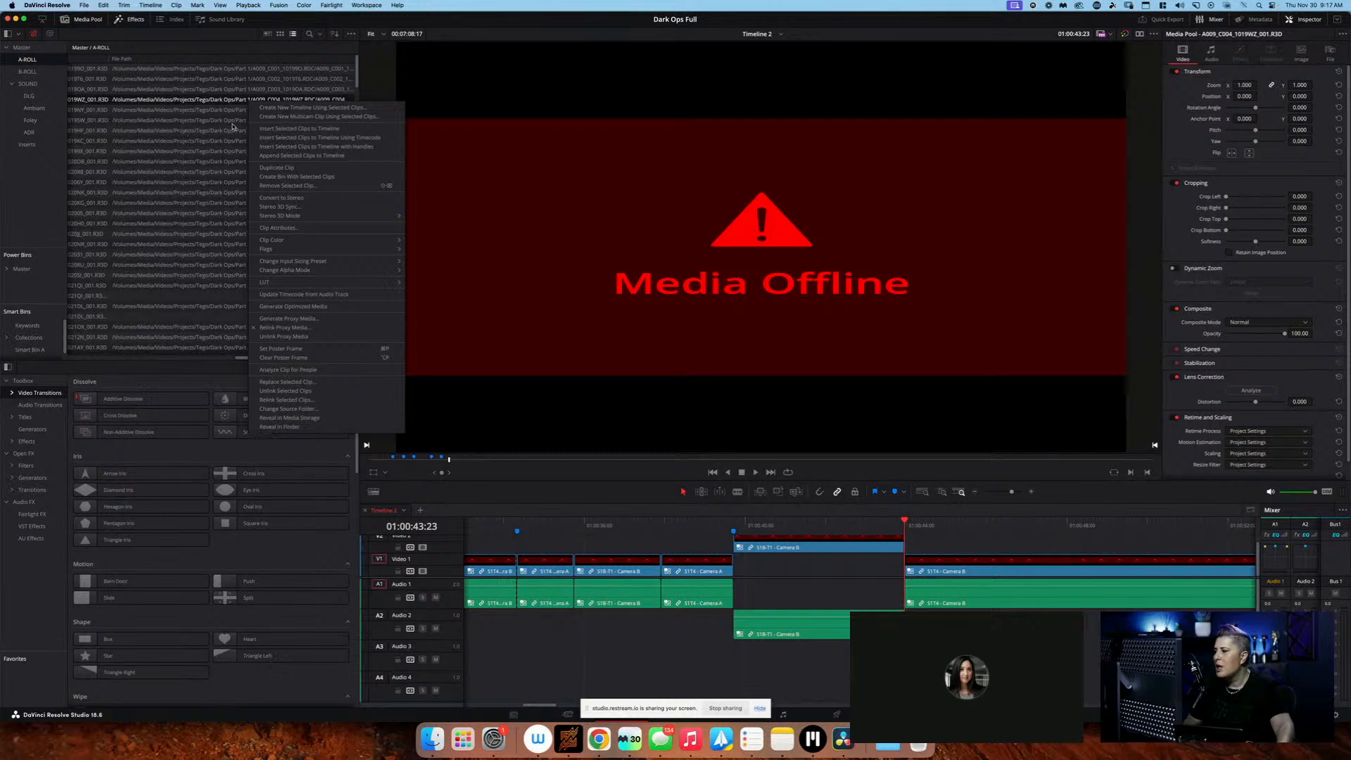
pyautogui.click(232, 126)
pyautogui.click(36, 35)
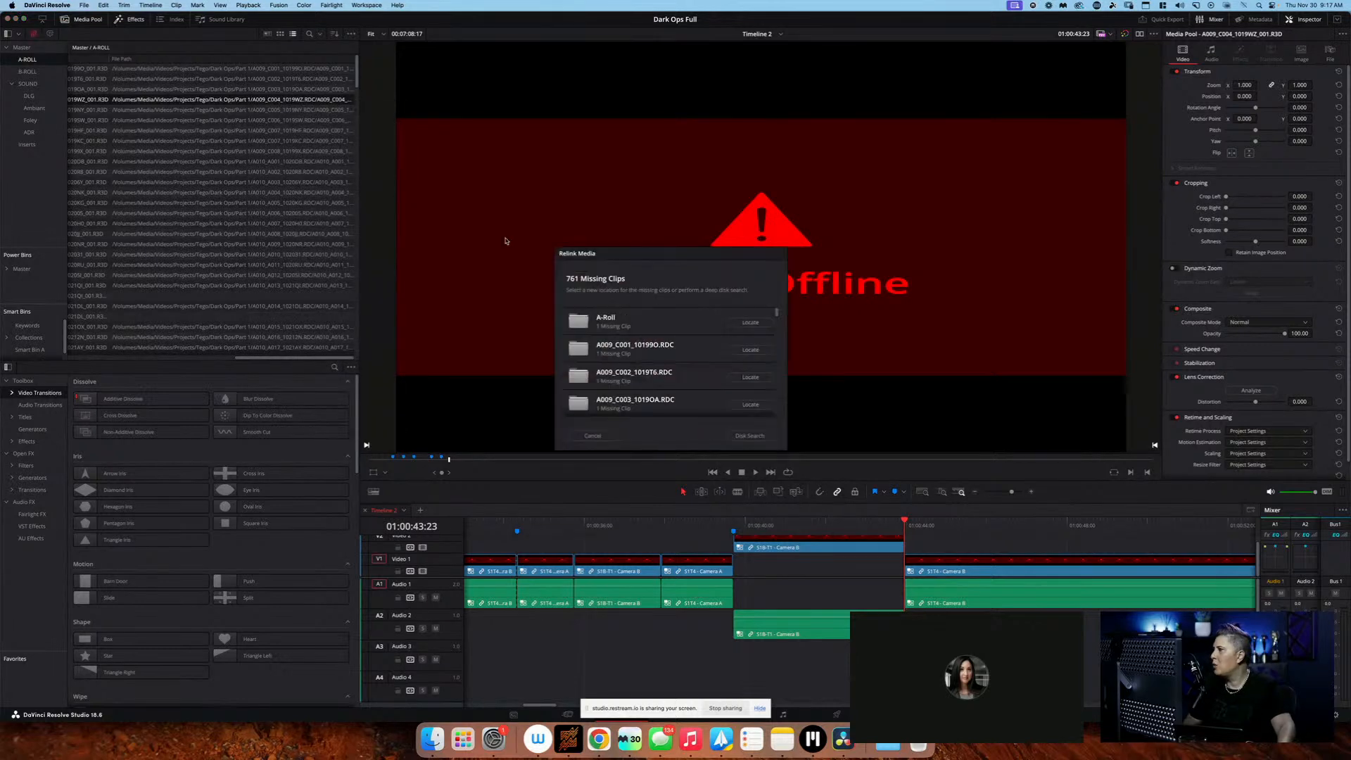
pyautogui.scroll(-2, 734, 364)
pyautogui.scroll(-20, 735, 364)
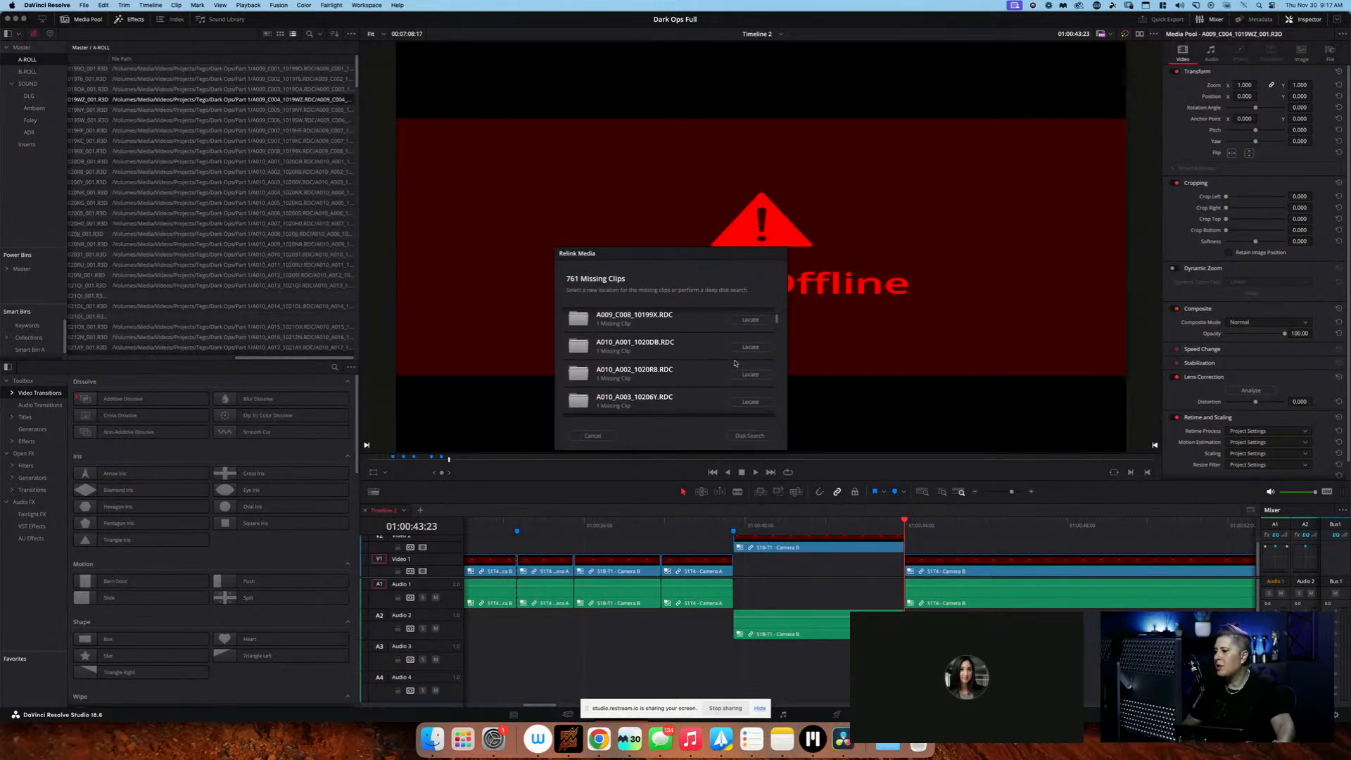
pyautogui.scroll(20, 735, 363)
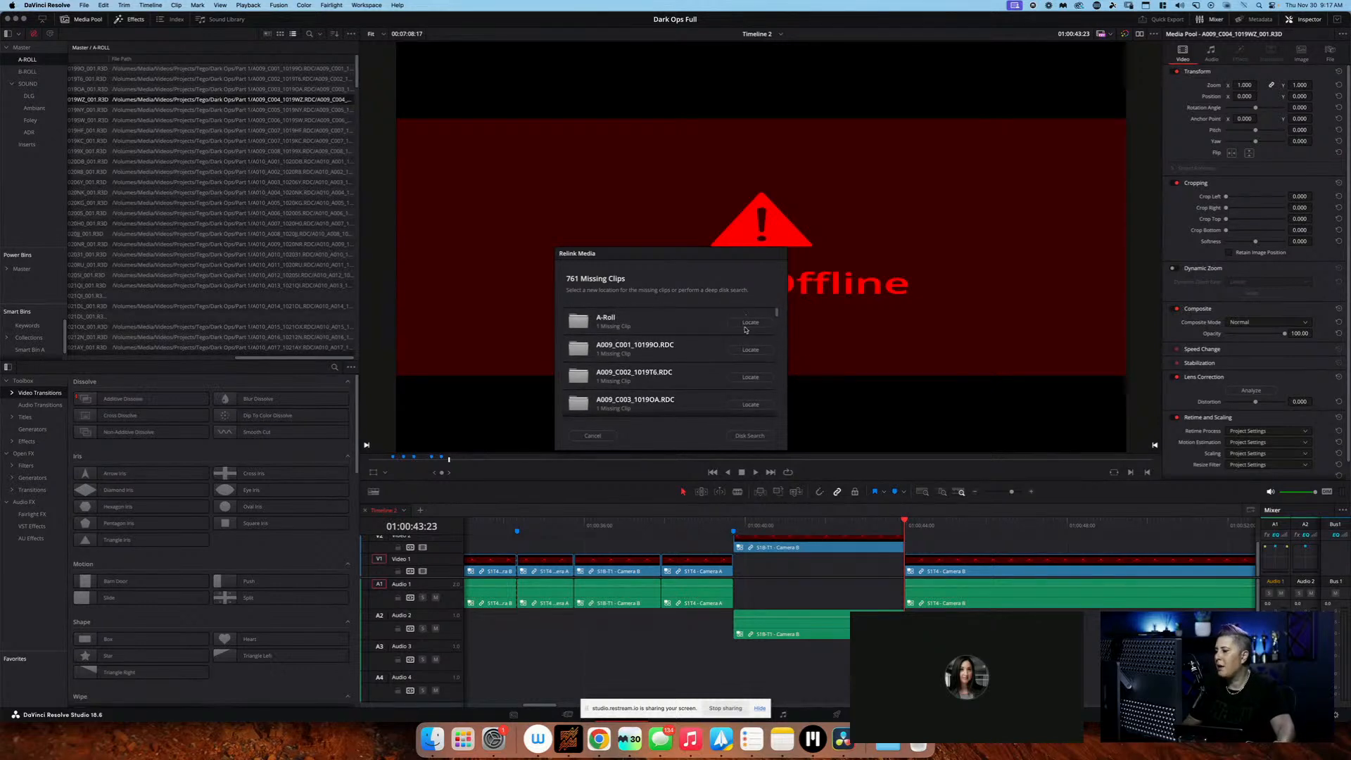
pyautogui.click(593, 436)
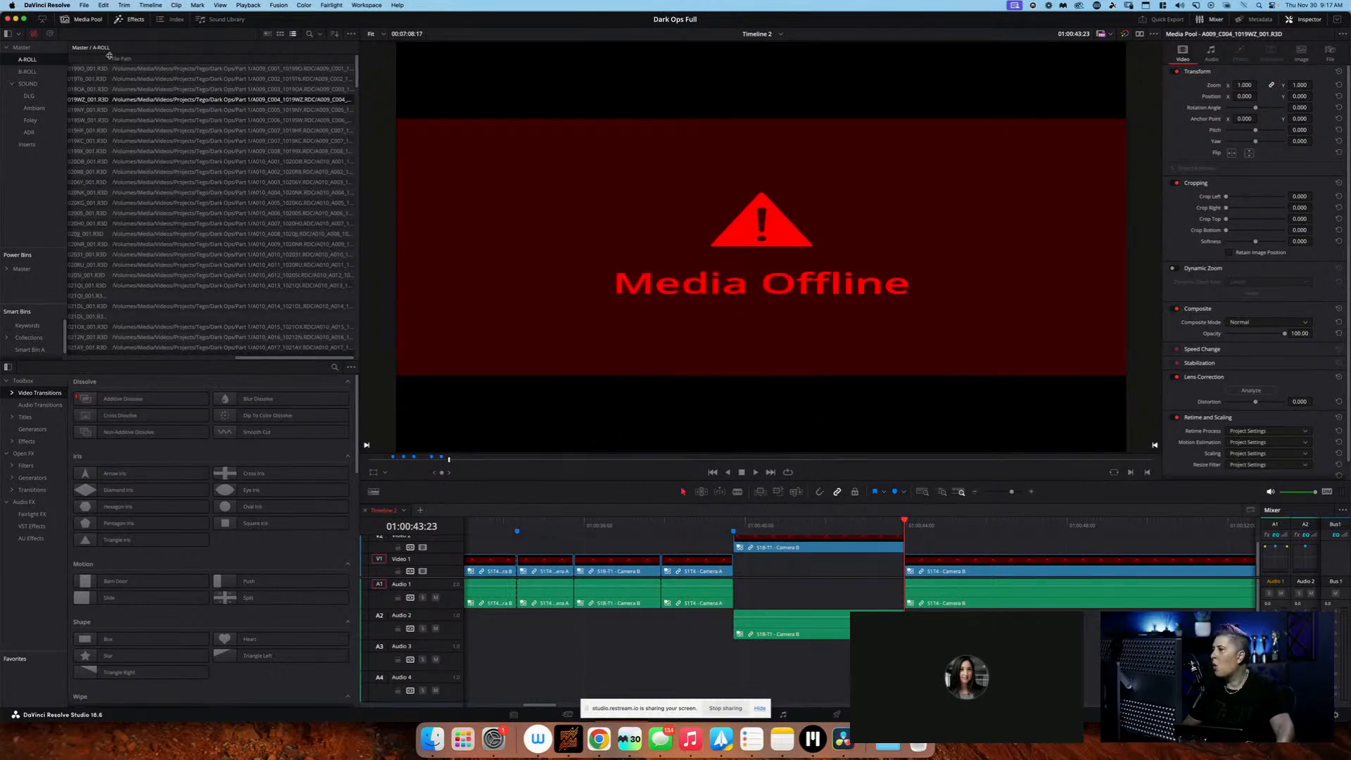
pyautogui.rightClick(191, 101)
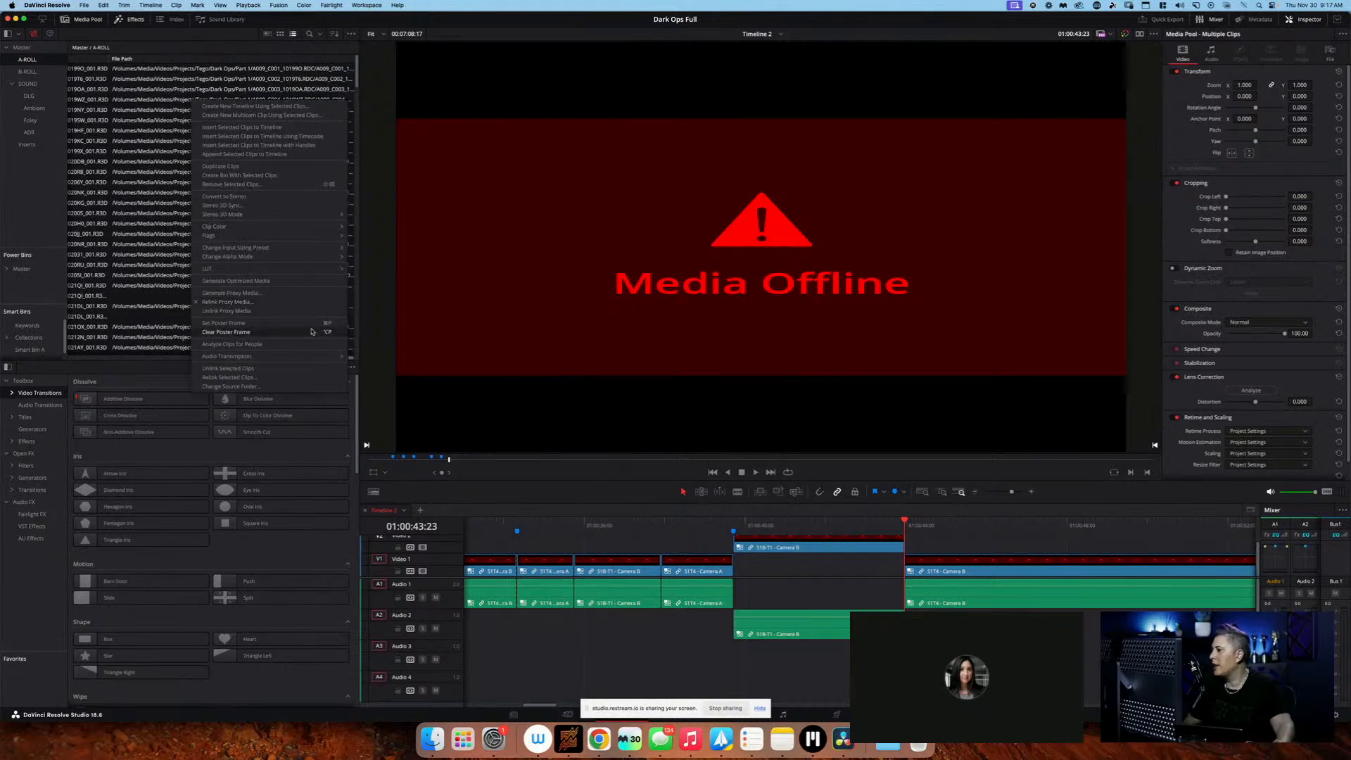
pyautogui.click(306, 378)
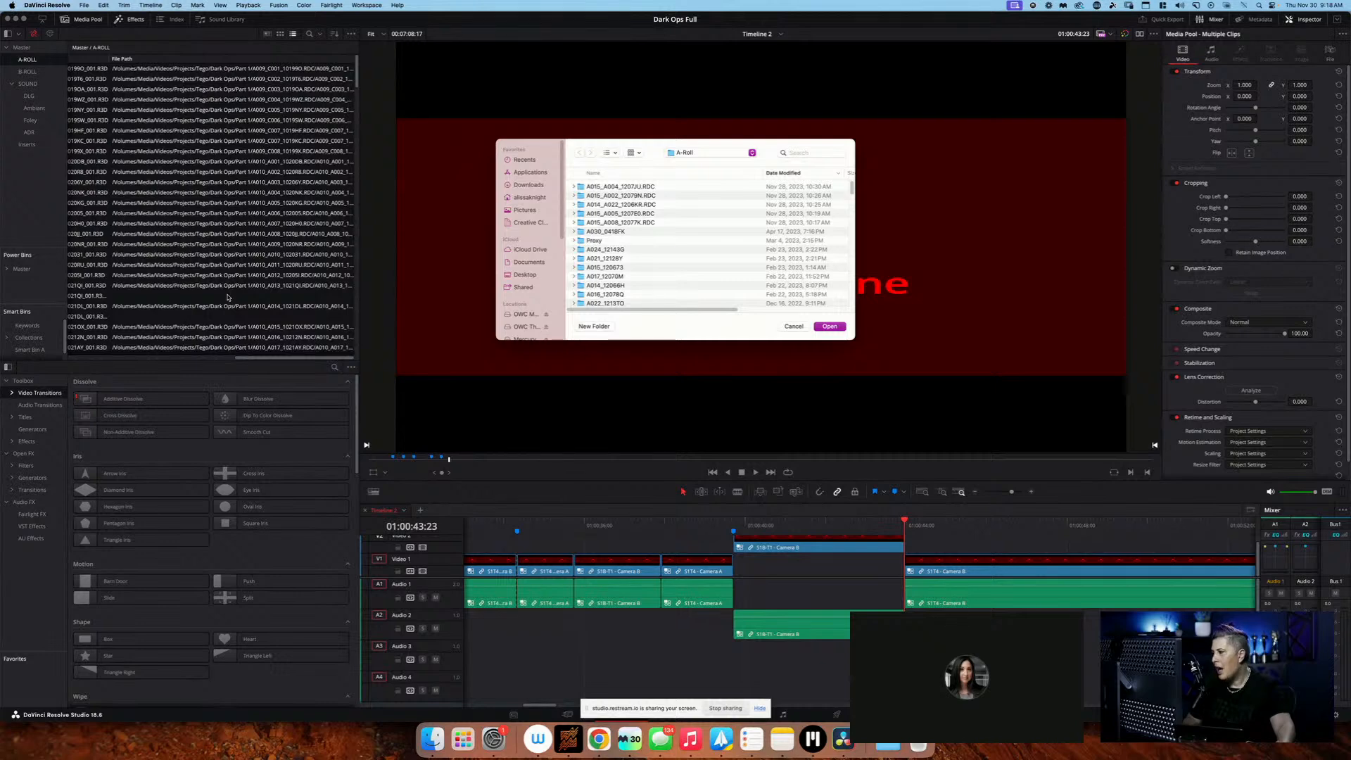
pyautogui.press('Escape')
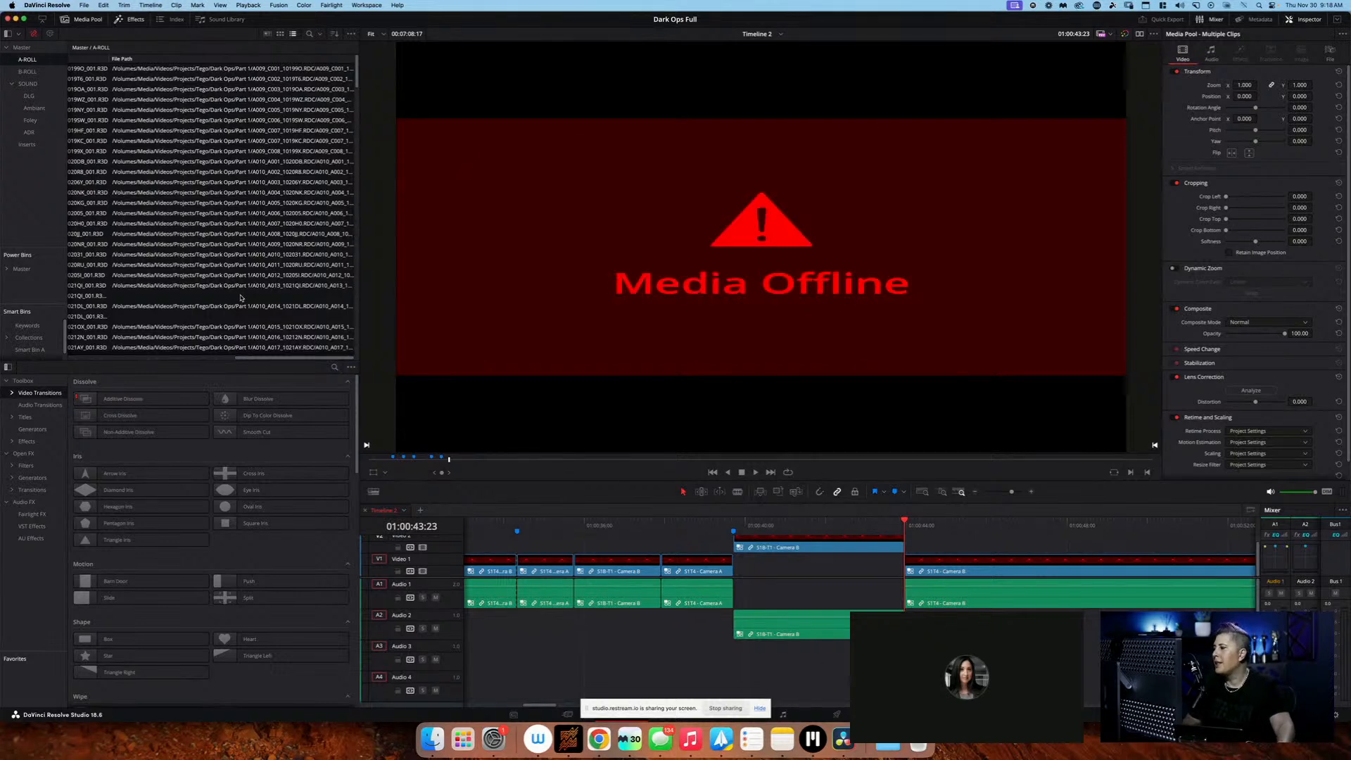
pyautogui.click(248, 289)
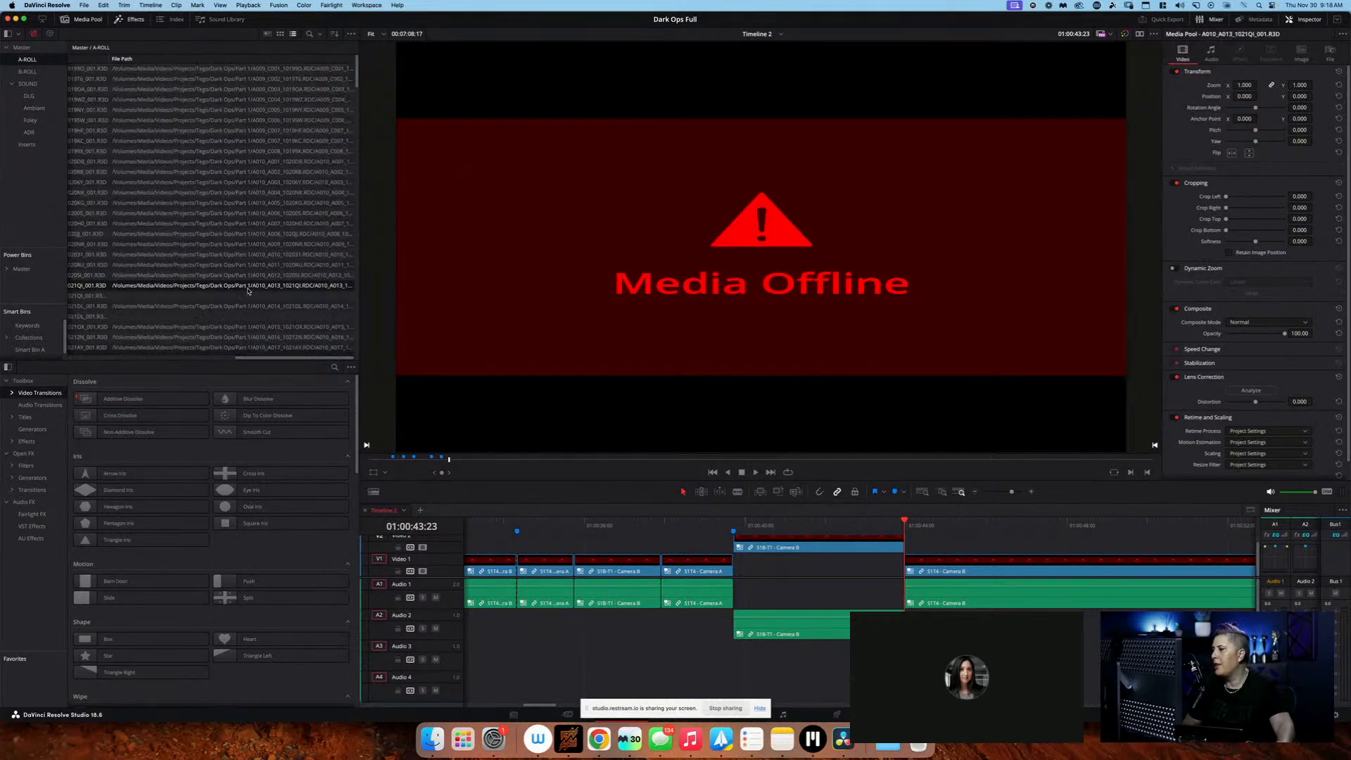
pyautogui.click(248, 298)
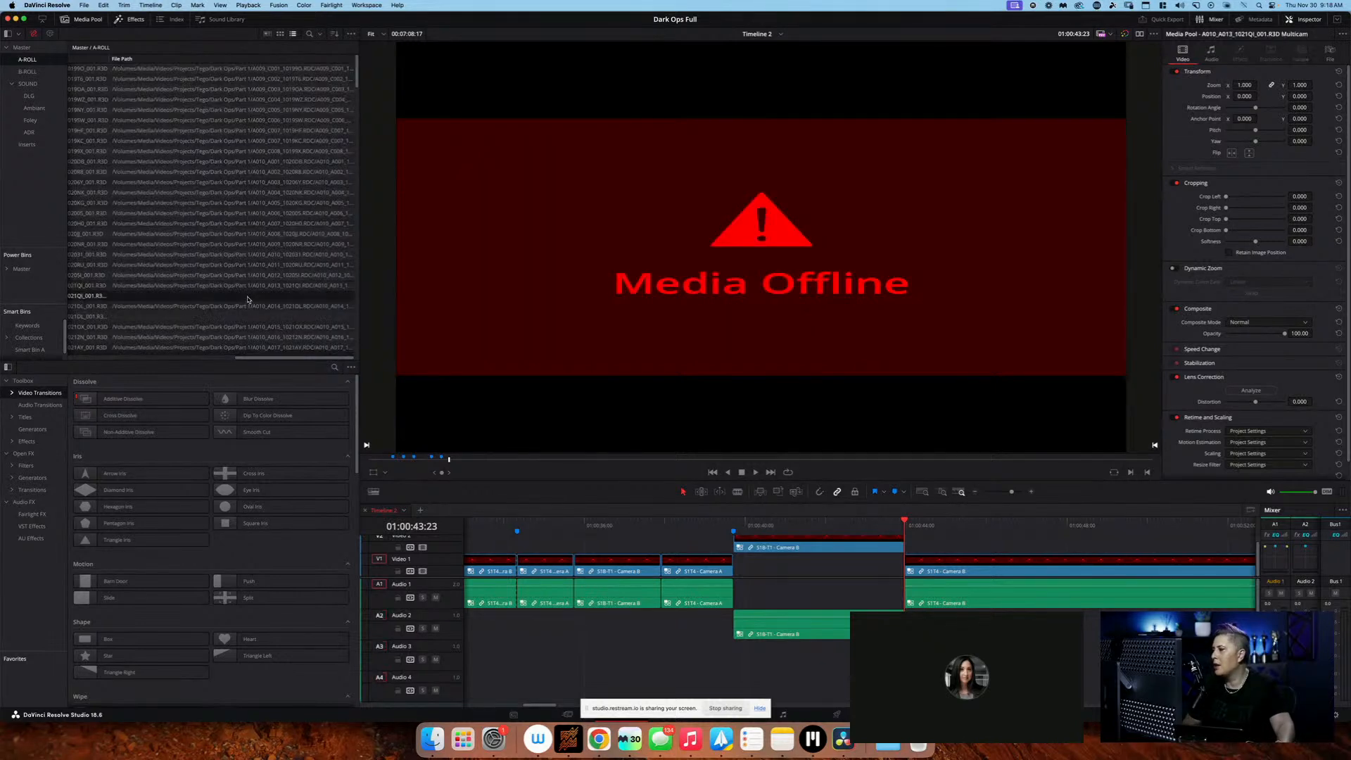
pyautogui.keyDown('super'); pyautogui.click(138, 291); pyautogui.keyUp('super')
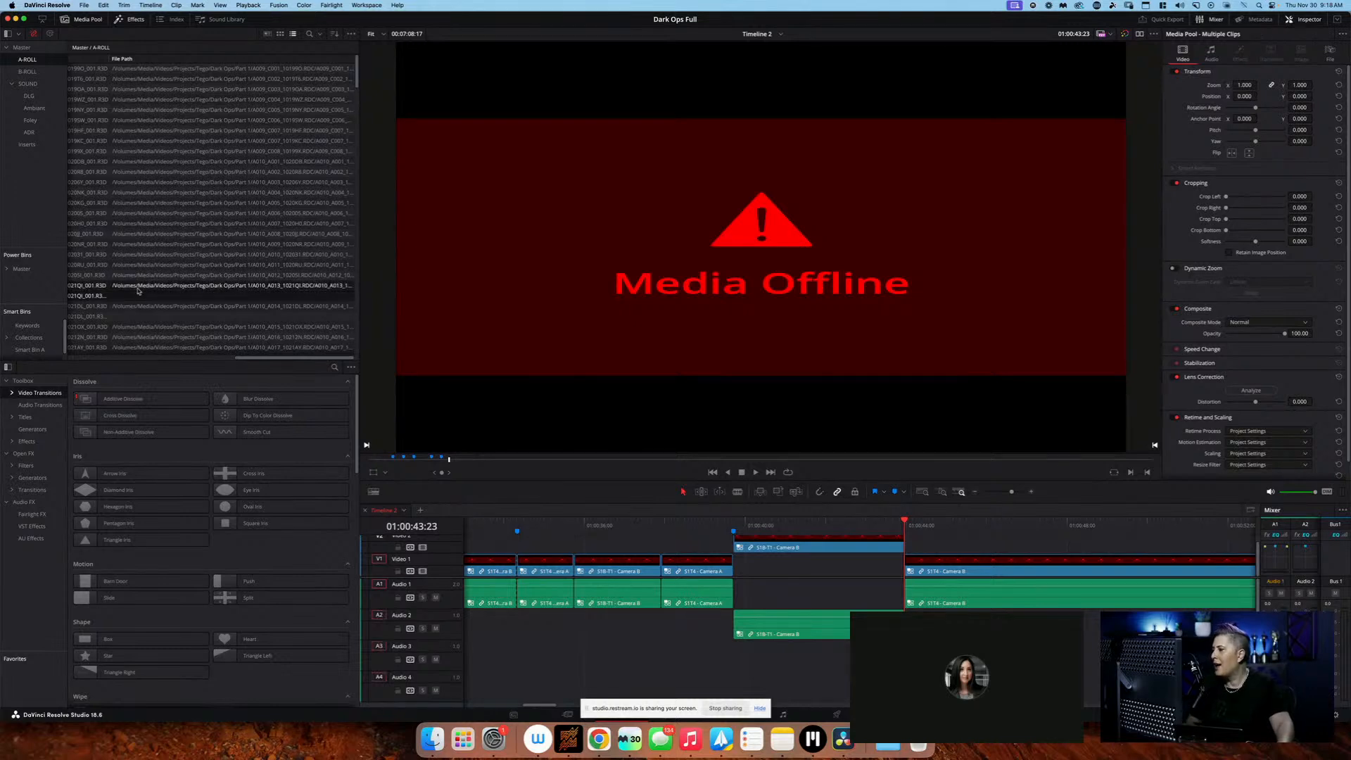
pyautogui.rightClick(159, 290)
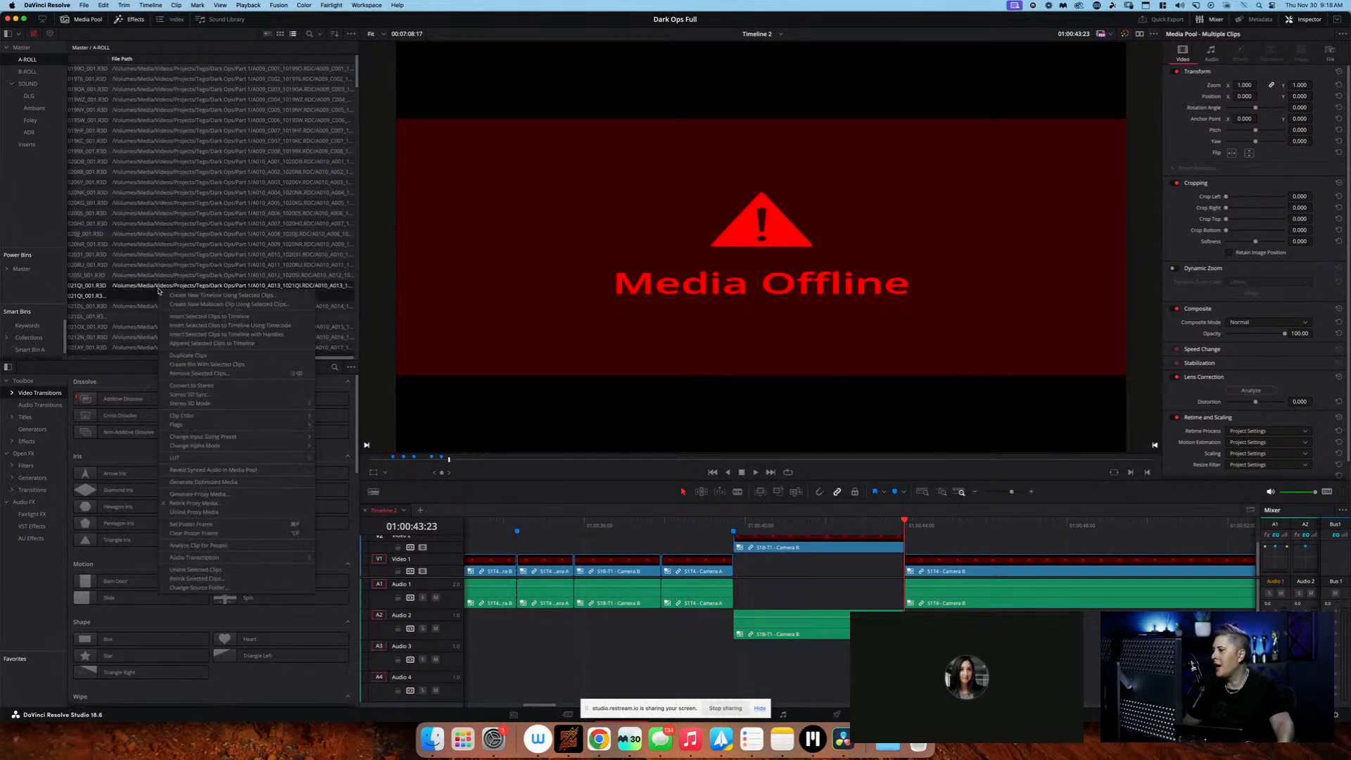
pyautogui.click(265, 577)
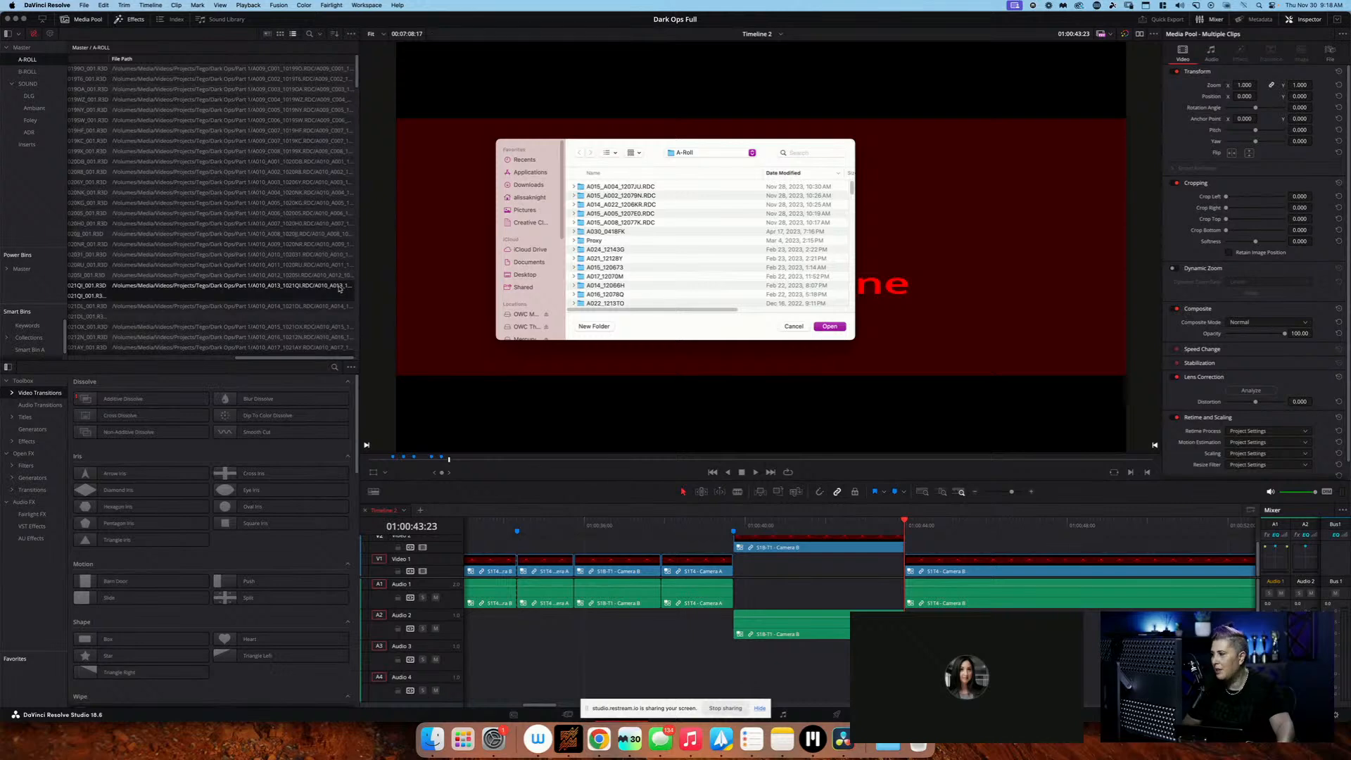
pyautogui.press('Escape')
pyautogui.click(261, 286)
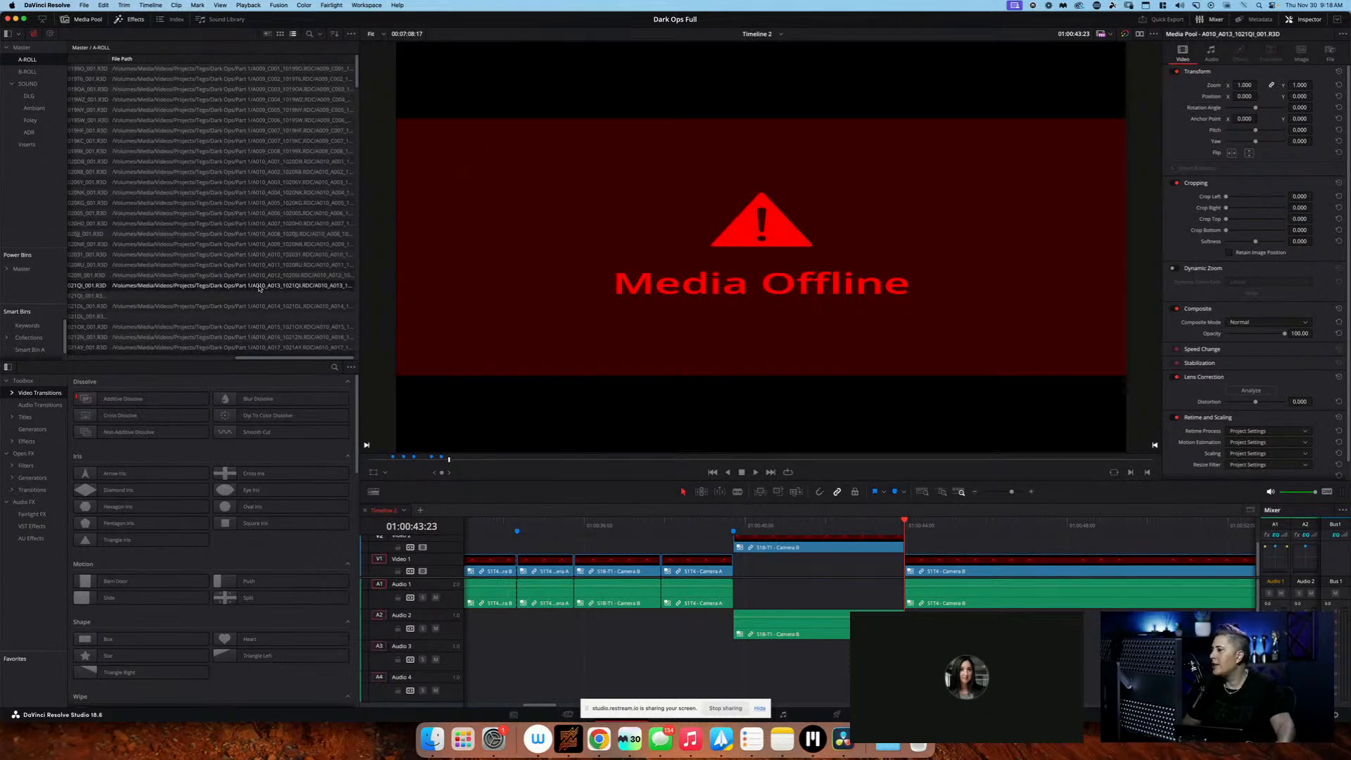
pyautogui.rightClick(259, 286)
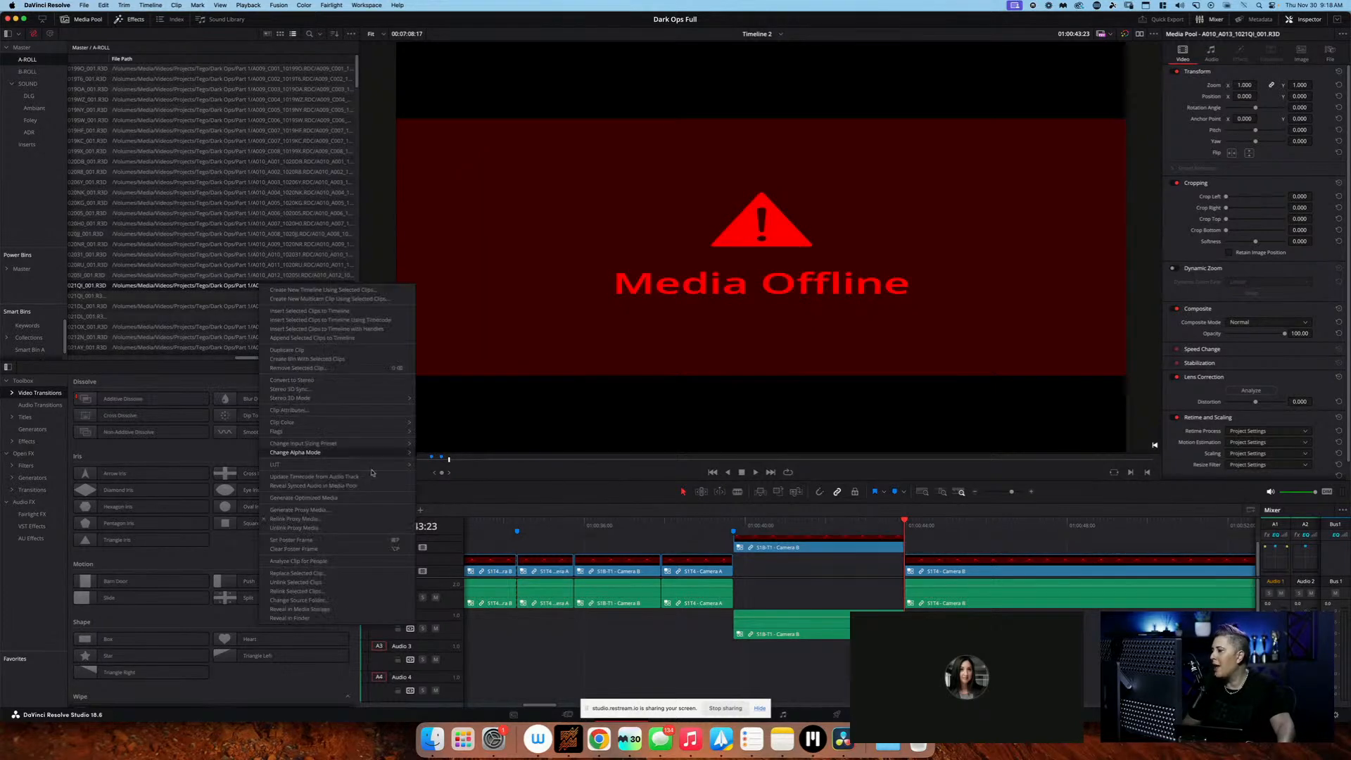
pyautogui.click(378, 600)
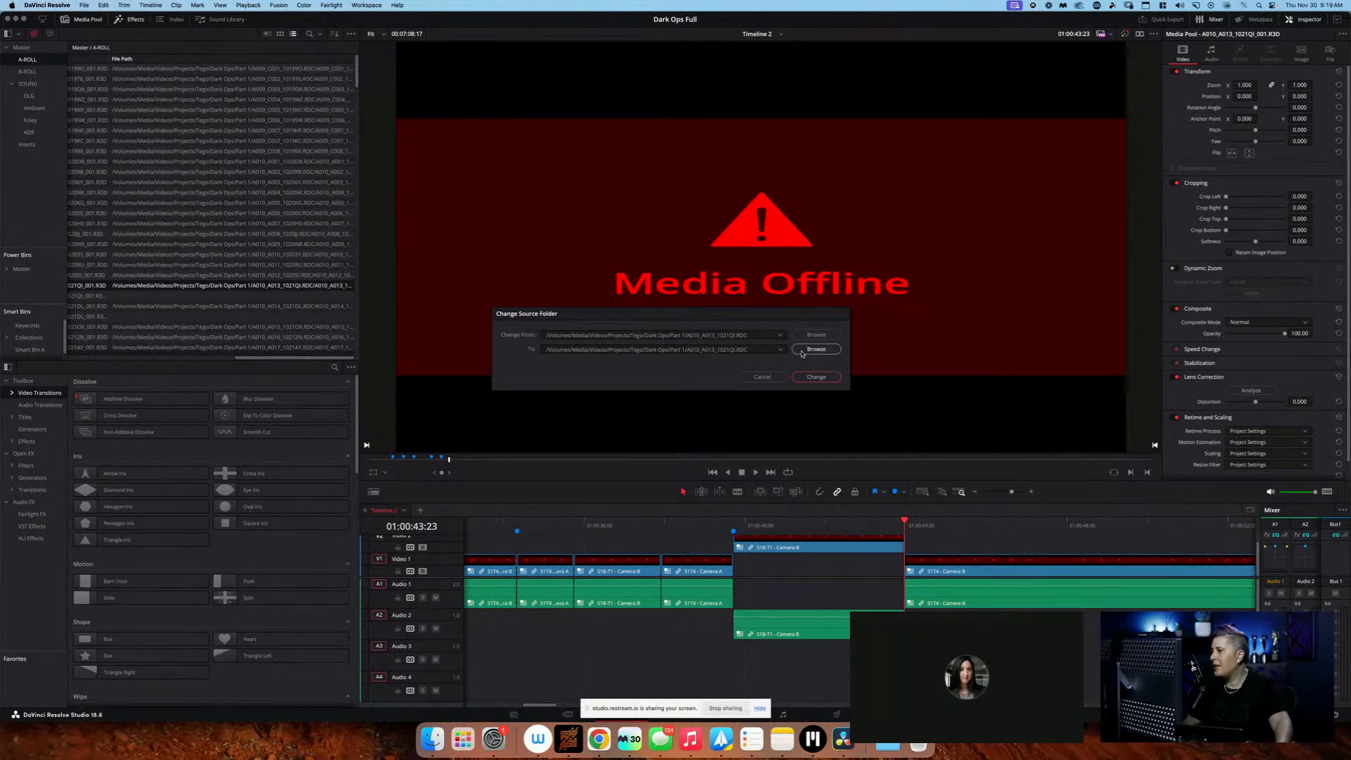
pyautogui.press('Escape')
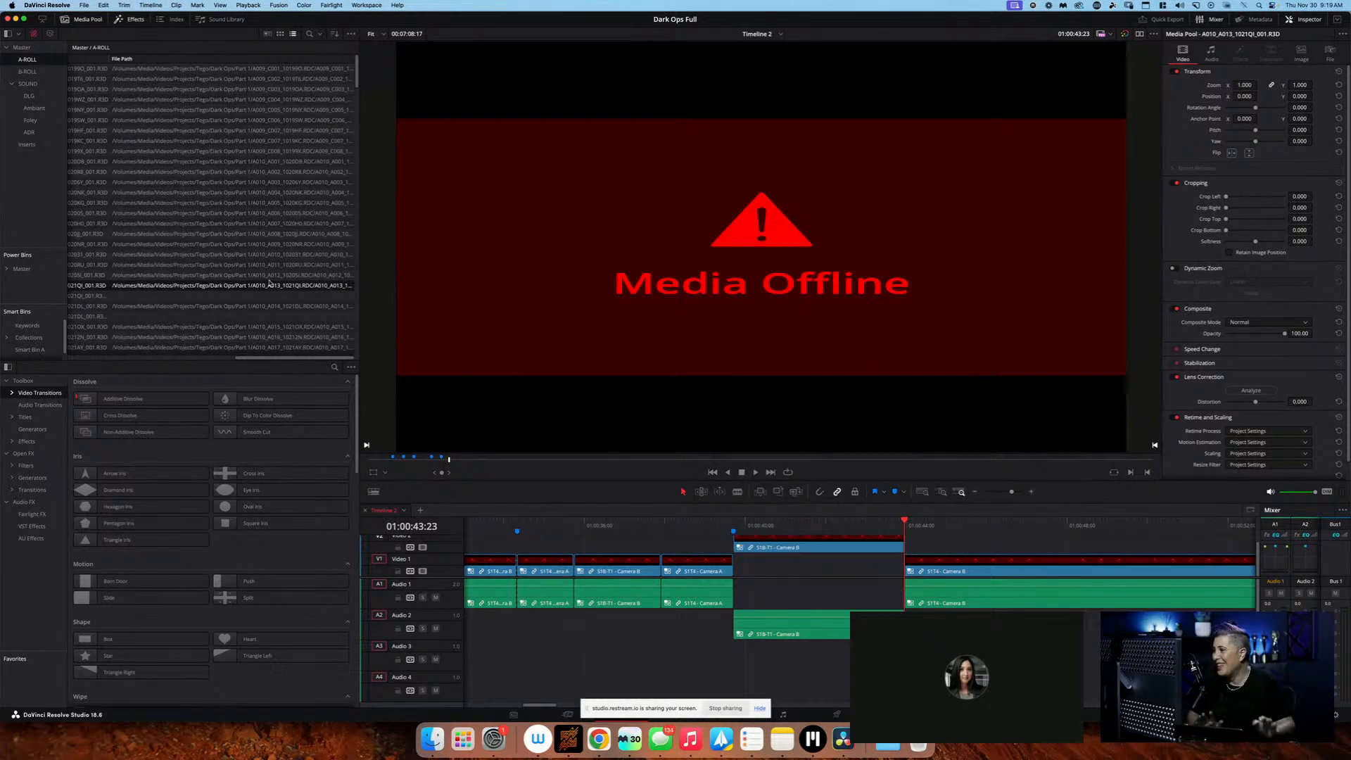
# Unlink the first clip in the A-ROLL bin, A009_C001_10199O_001.R3D, from its source media
pyautogui.click(230, 74)
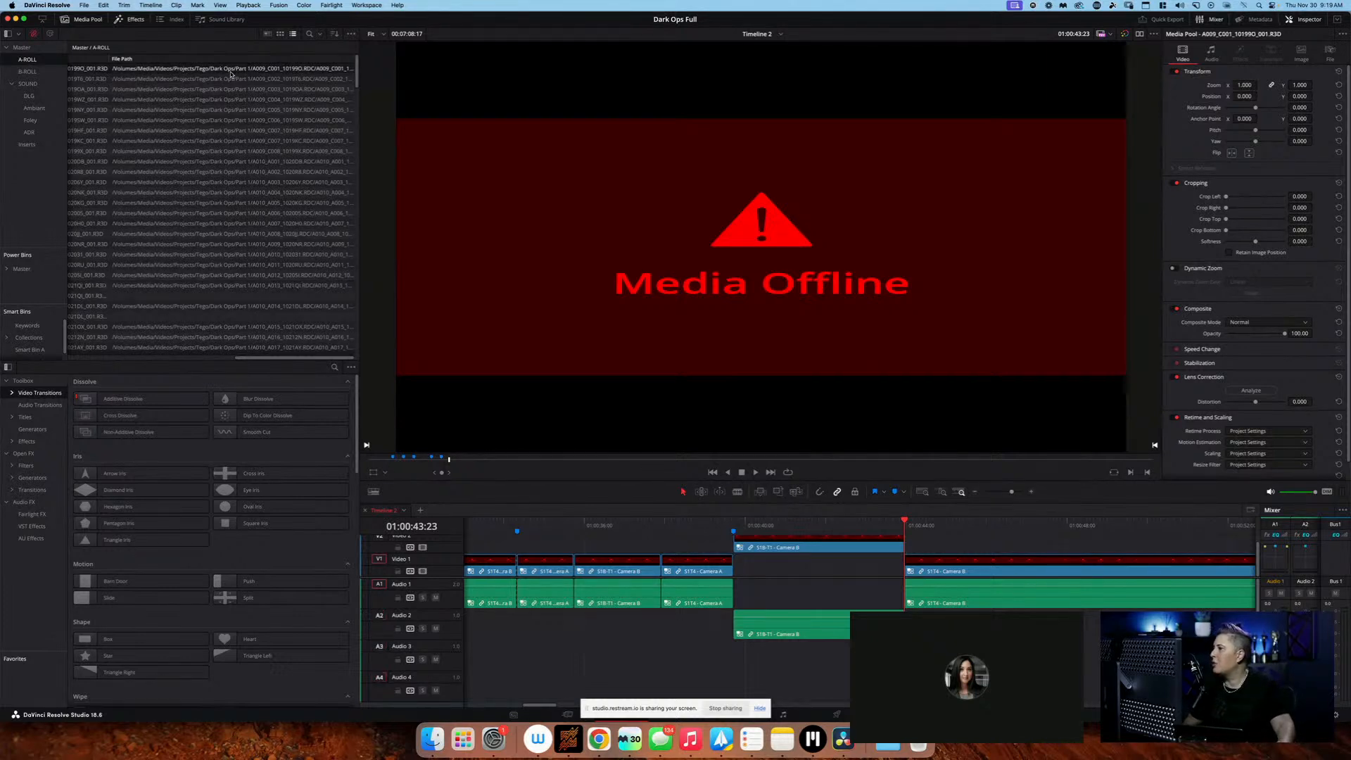
pyautogui.hscroll(-5, 231, 74)
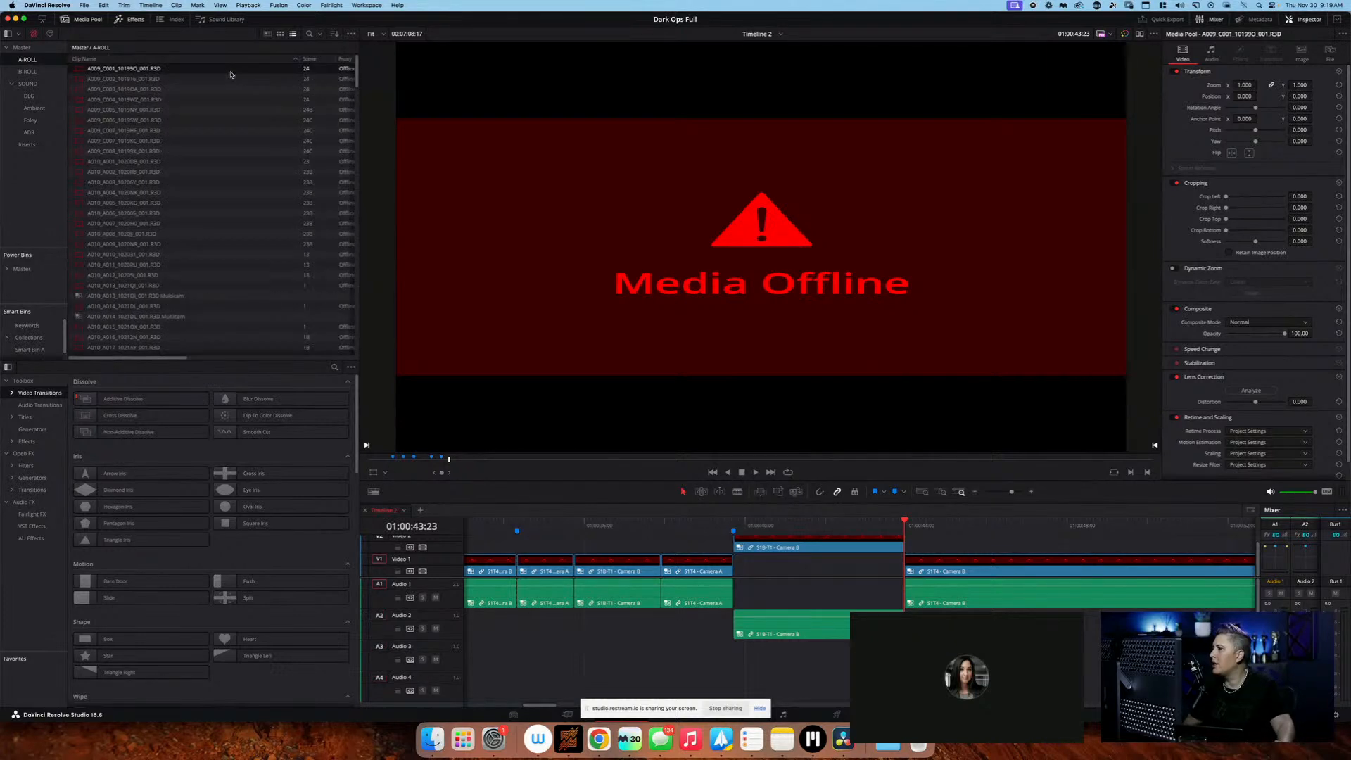
pyautogui.rightClick(162, 71)
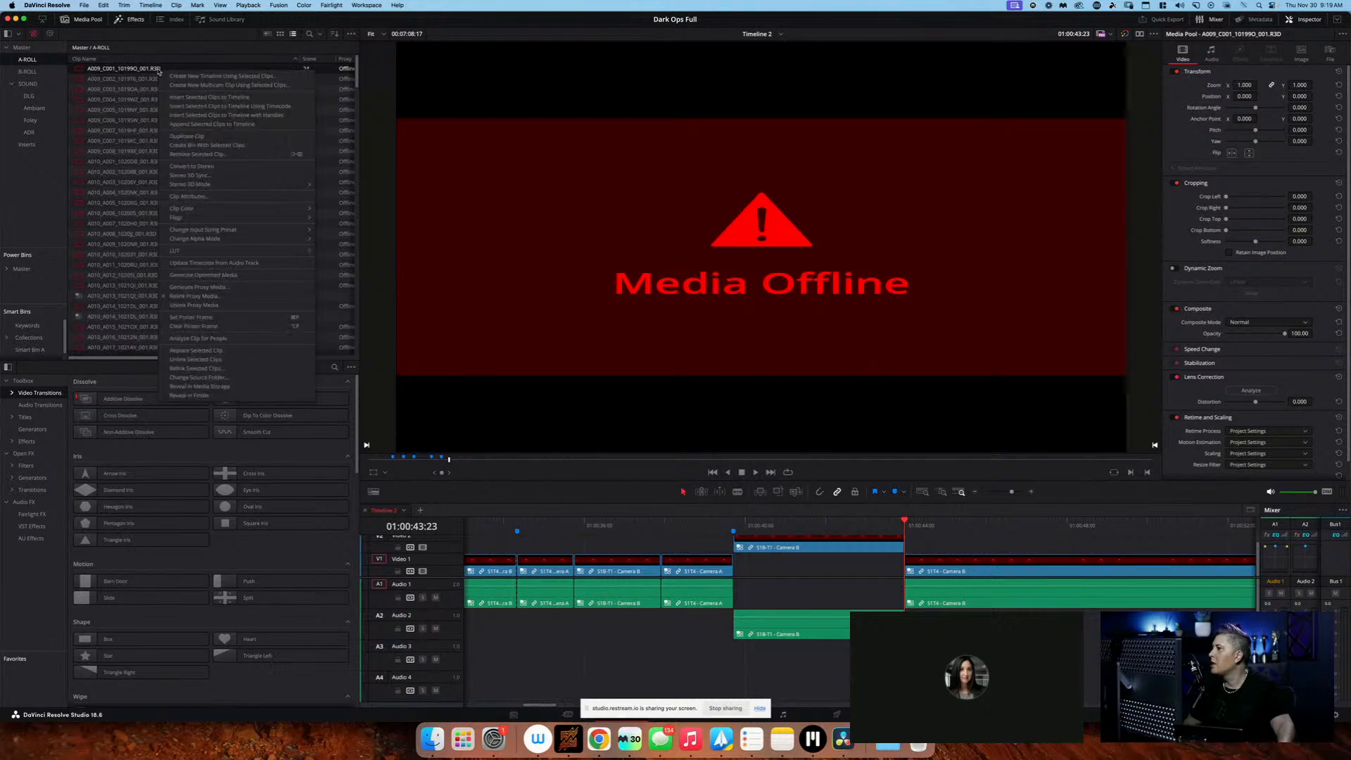
pyautogui.click(263, 363)
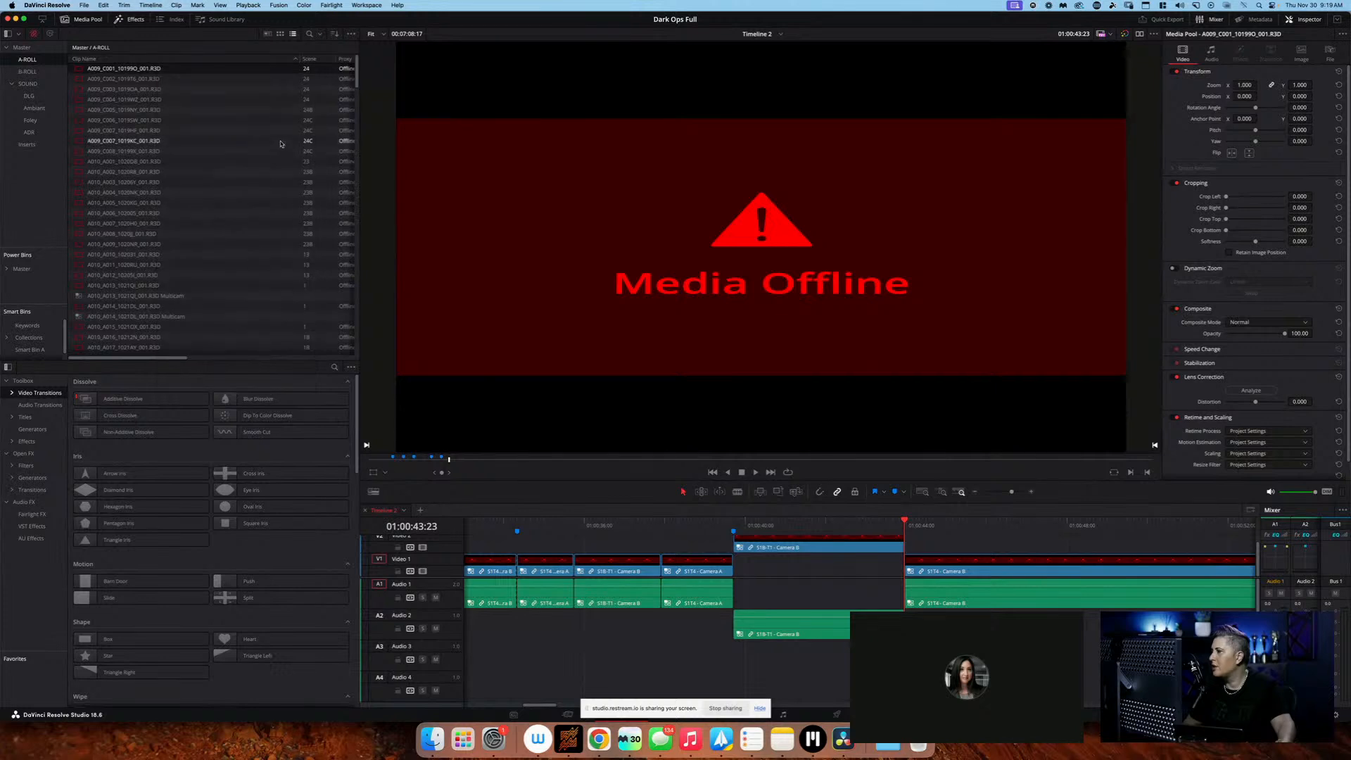
# Inspect the File Path of the unlinked first clip in the A-ROLL bin, cancelling the open folder chooser first
pyautogui.rightClick(172, 75)
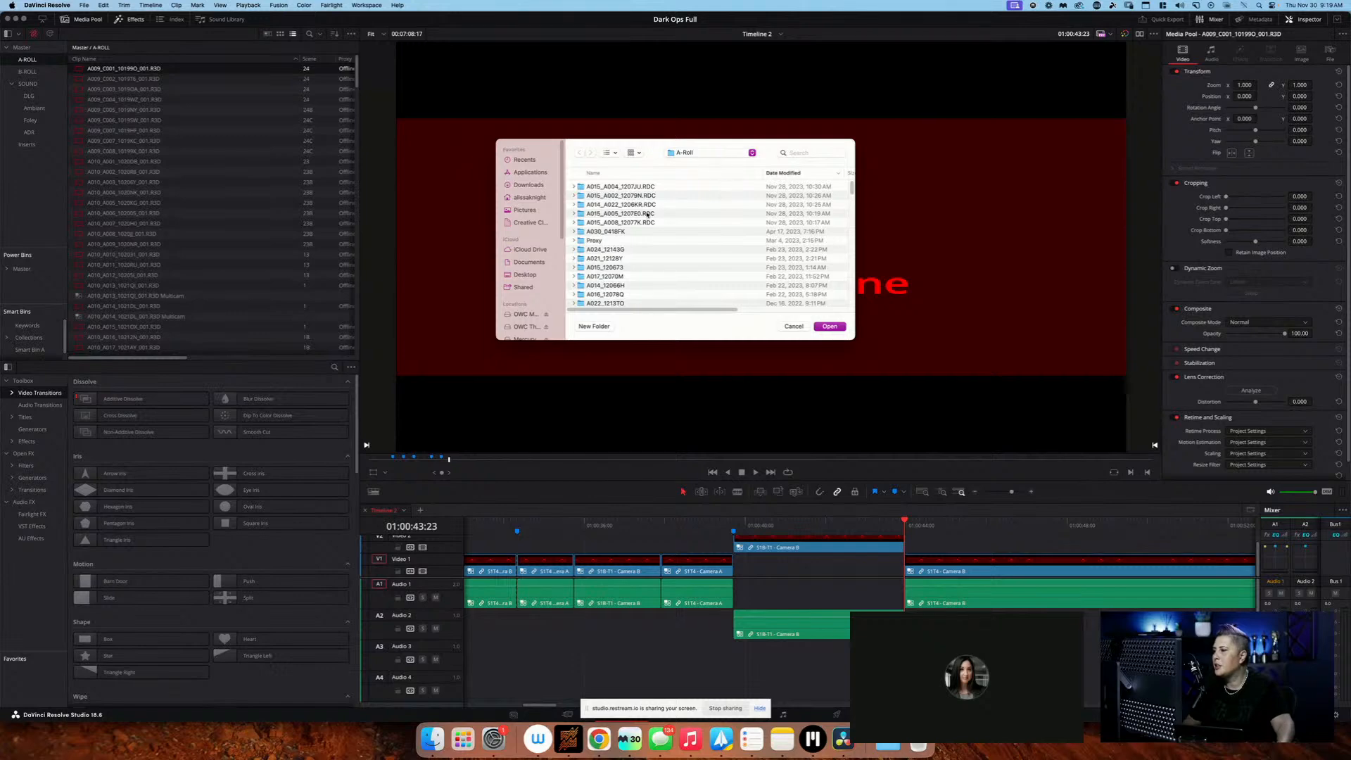
pyautogui.click(794, 325)
pyautogui.hscroll(10, 295, 297)
pyautogui.hscroll(-3, 296, 298)
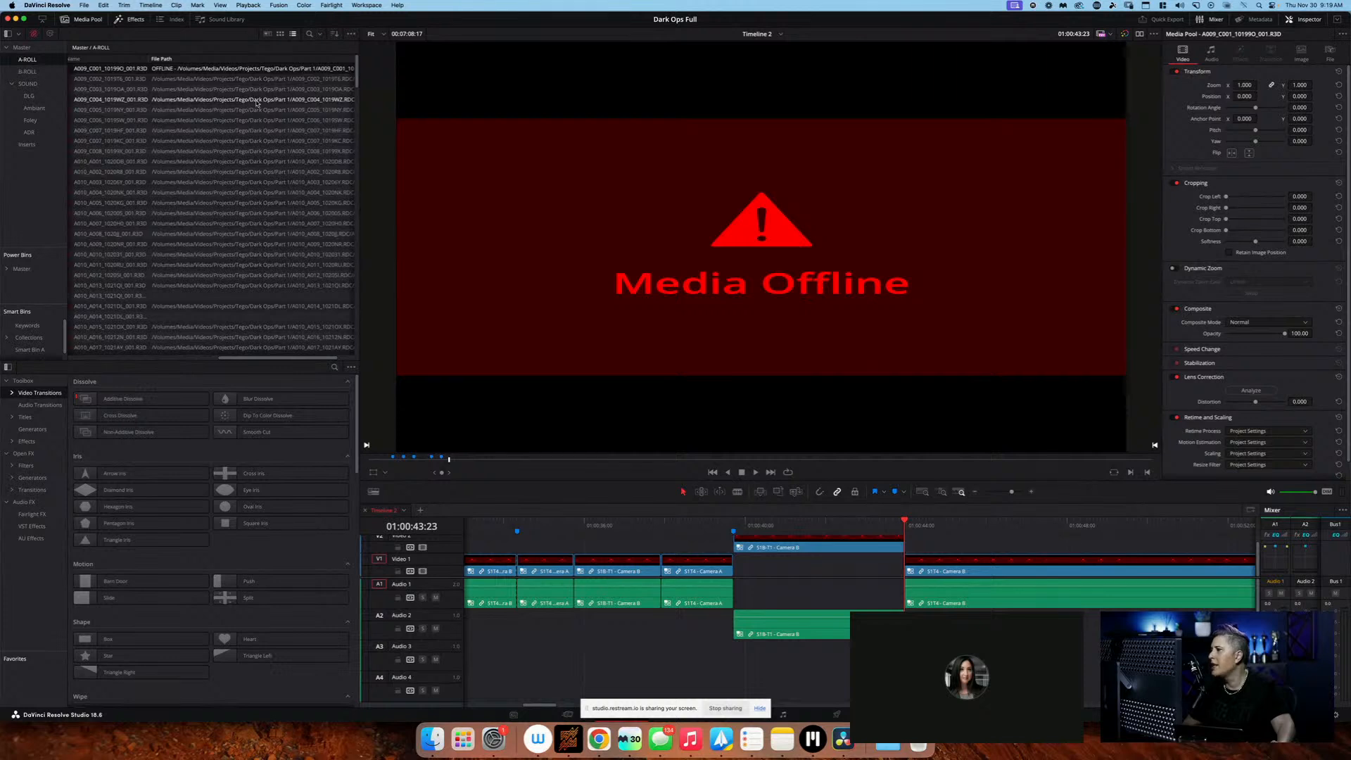
pyautogui.hscroll(-3, 283, 103)
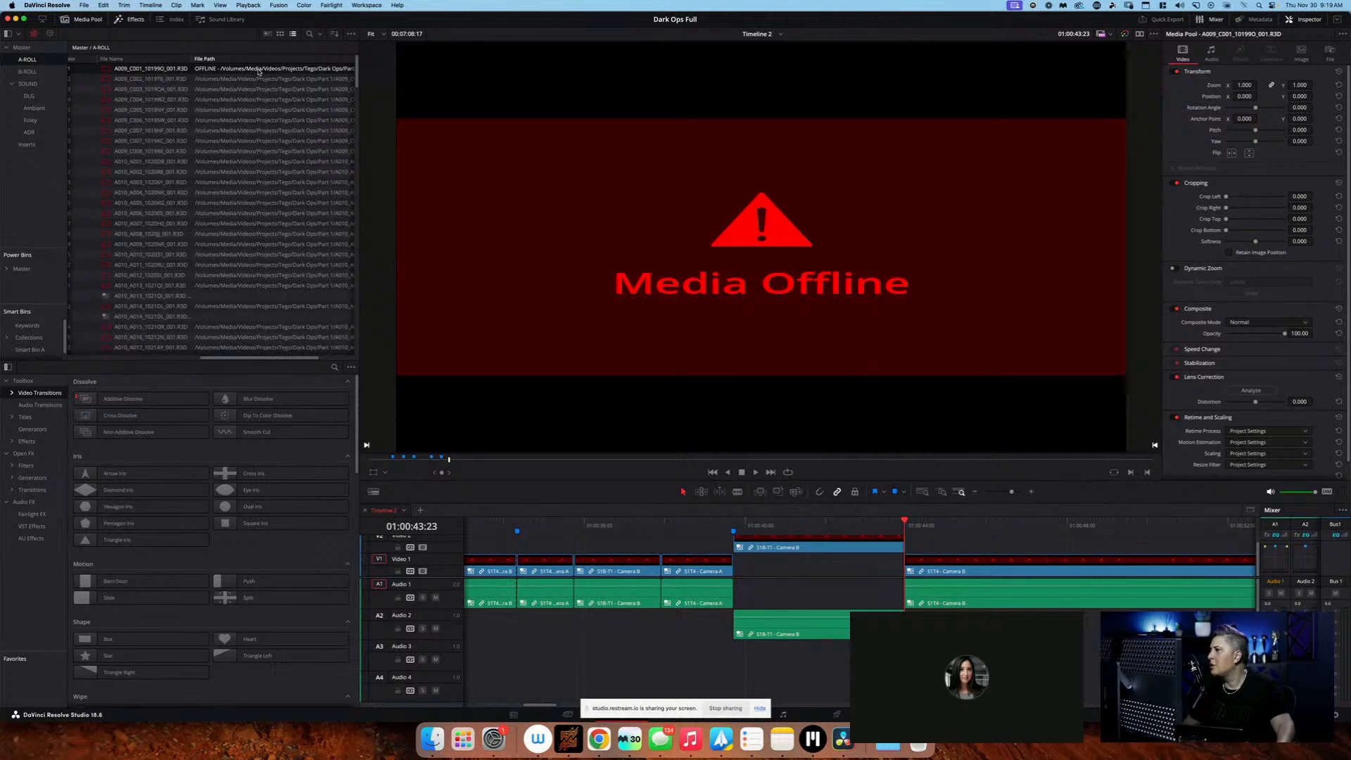
# Try to relink clip A009_C001_10199O_001.R3D by searching the folder Archive/Productions/Series/Dark Ops/Part 1/A-Roll
pyautogui.rightClick(244, 69)
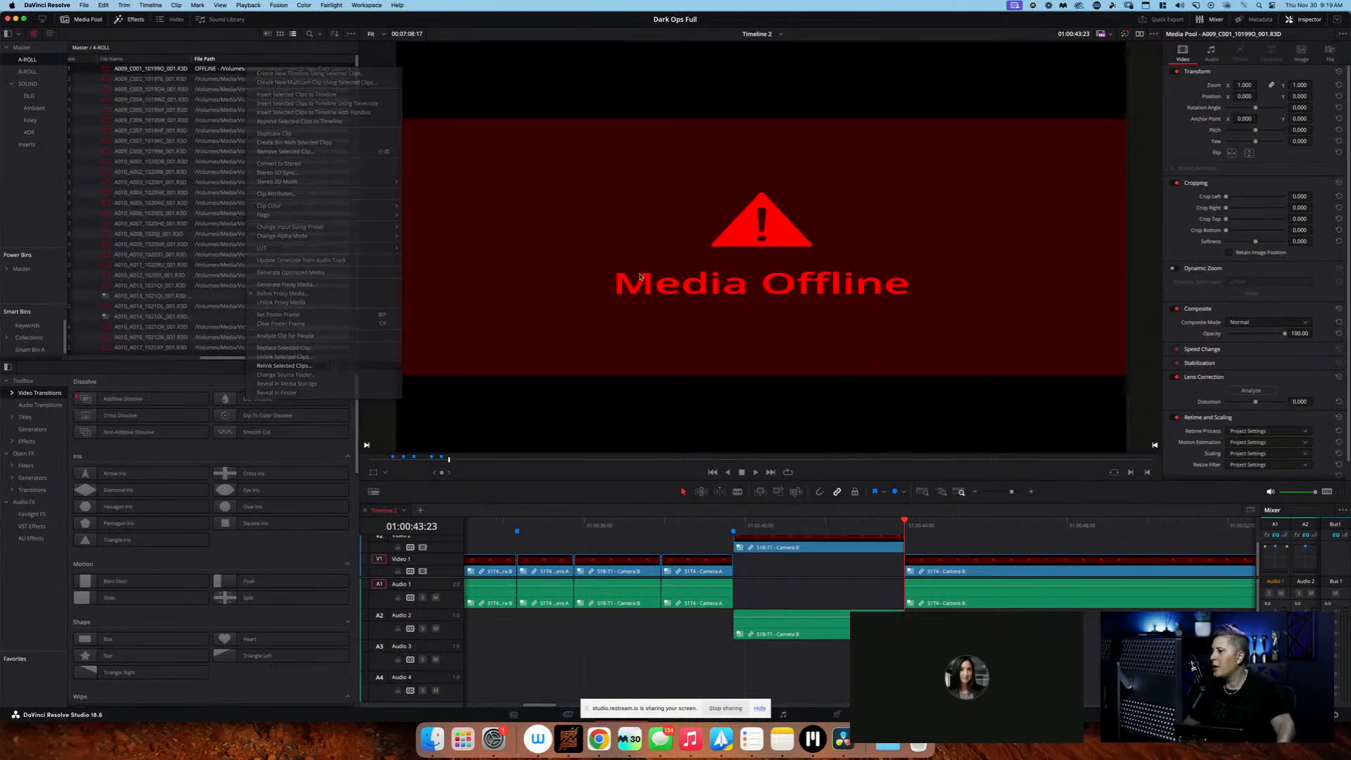
pyautogui.click(363, 367)
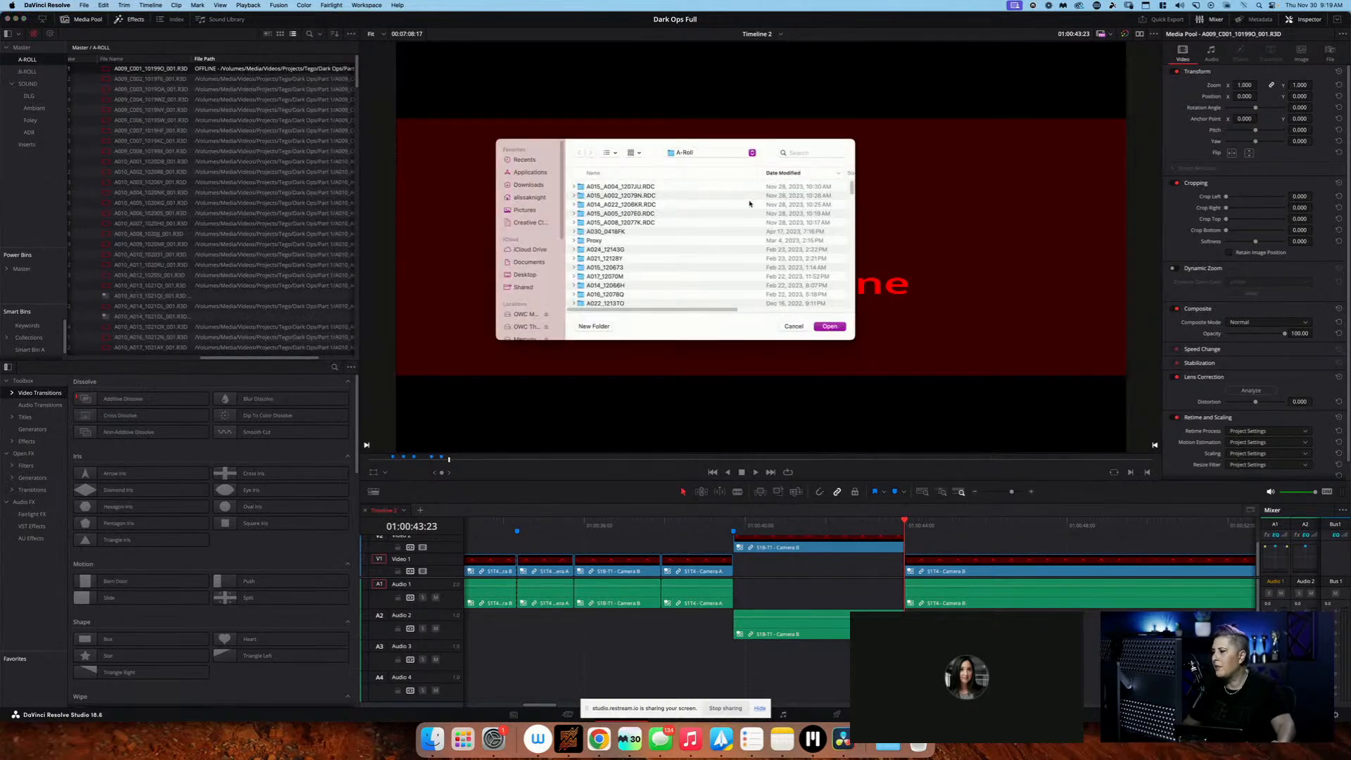
pyautogui.click(729, 154)
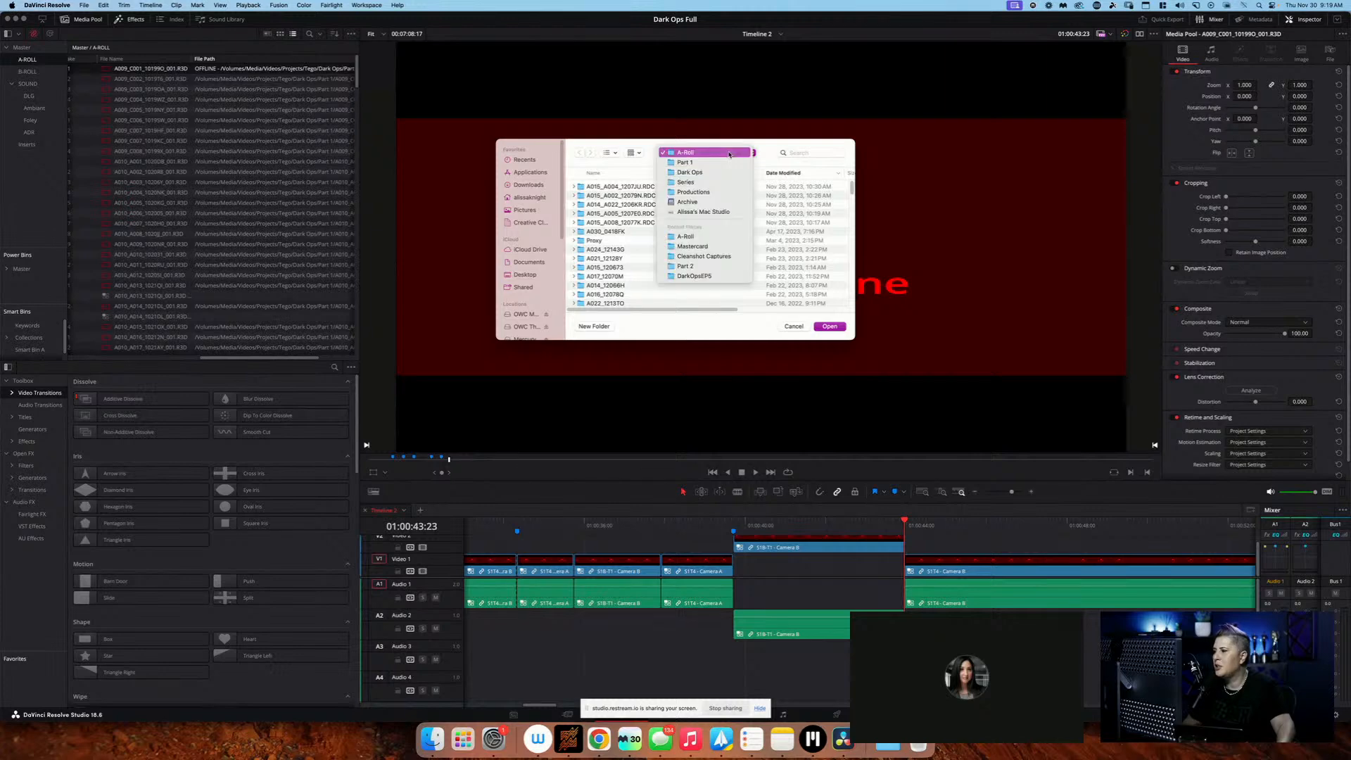
pyautogui.click(719, 201)
pyautogui.doubleClick(621, 205)
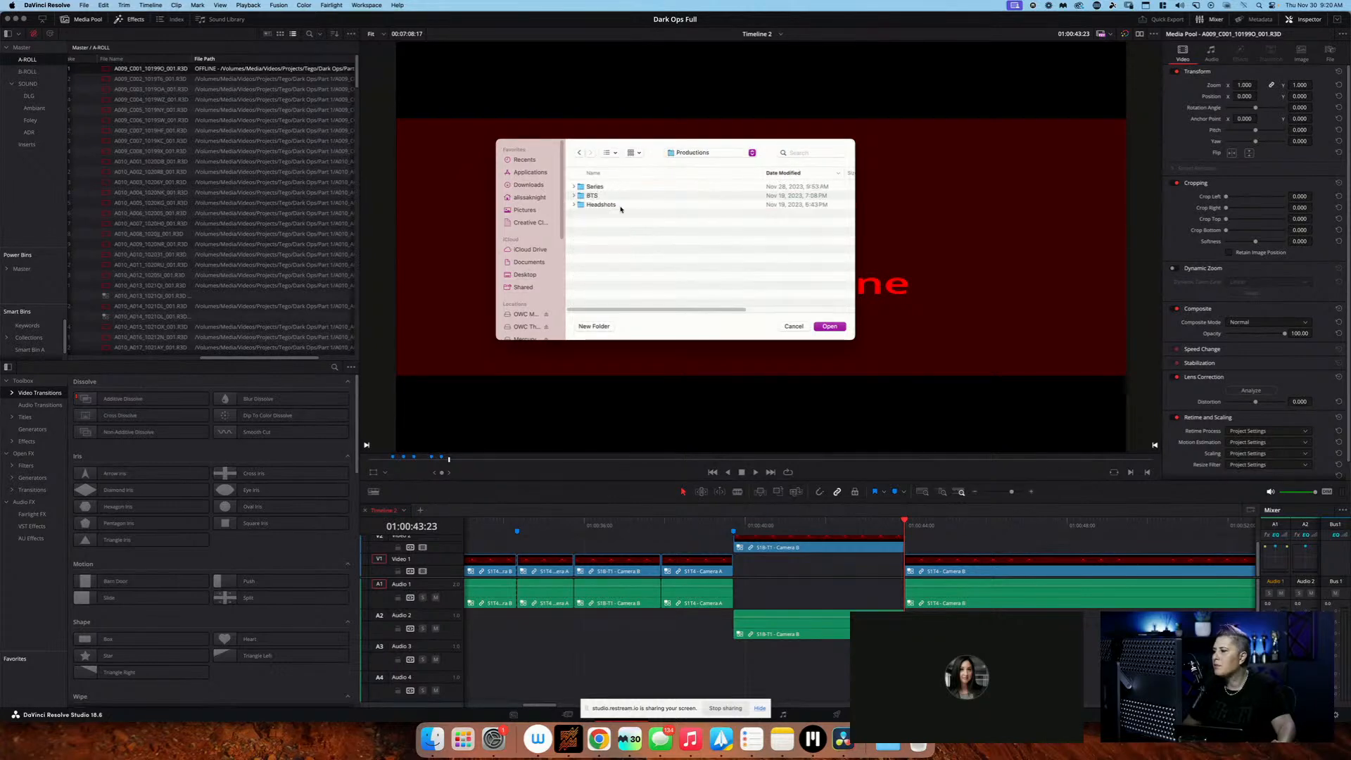
pyautogui.doubleClick(639, 187)
pyautogui.doubleClick(637, 188)
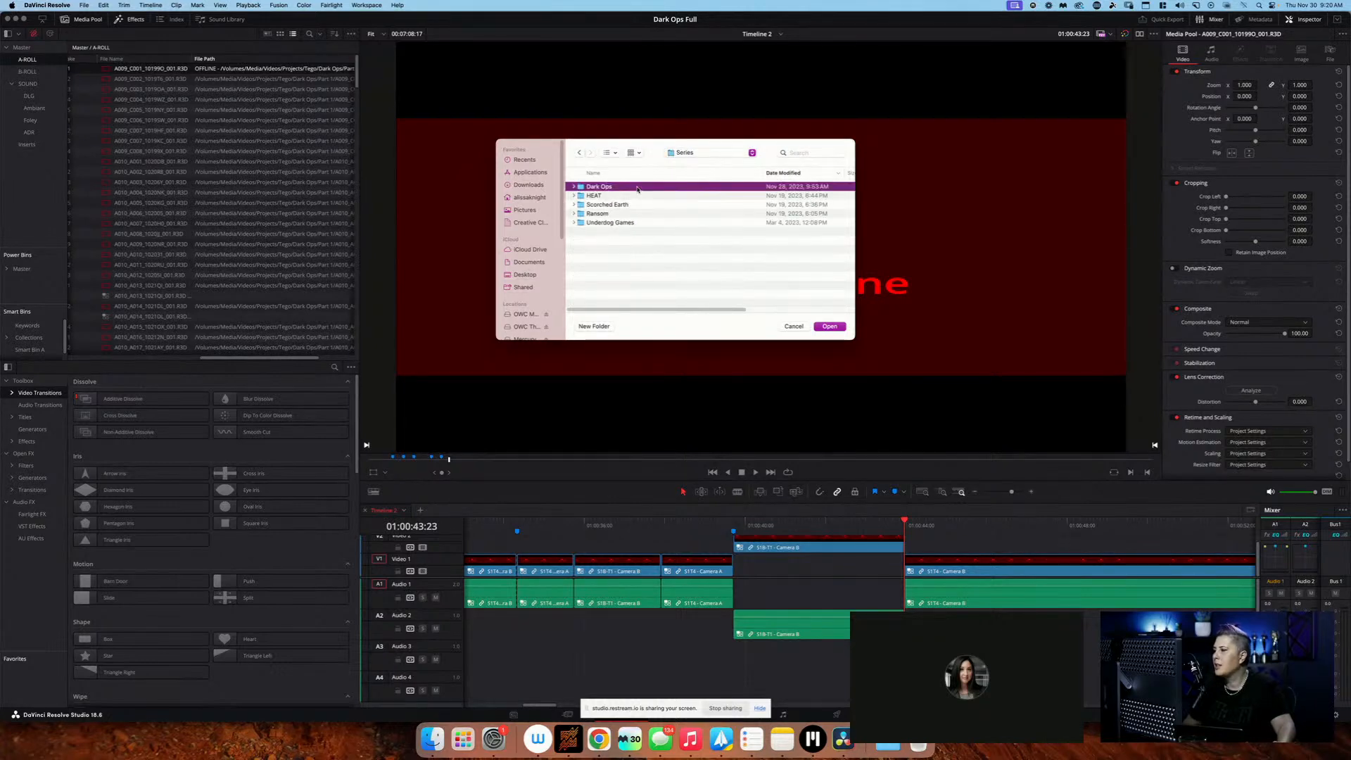
pyautogui.click(639, 186)
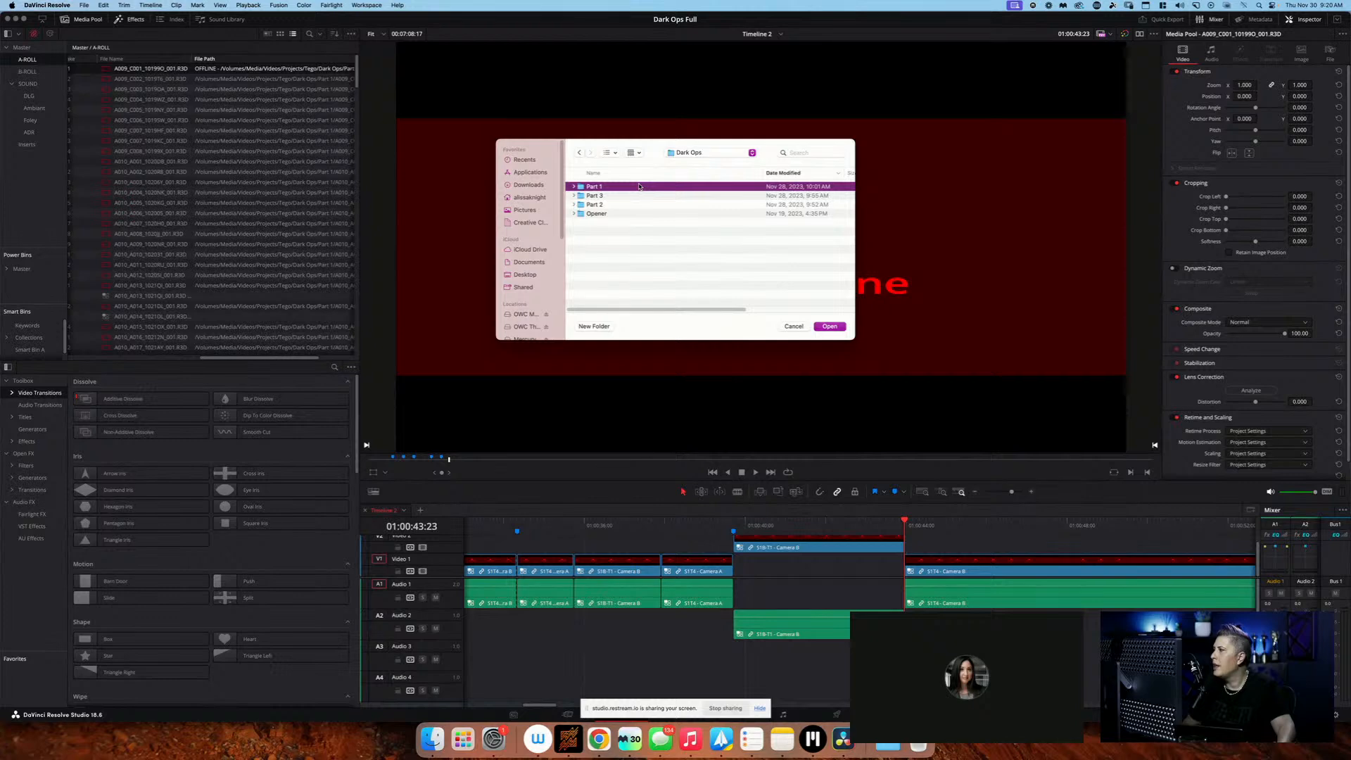
pyautogui.doubleClick(639, 186)
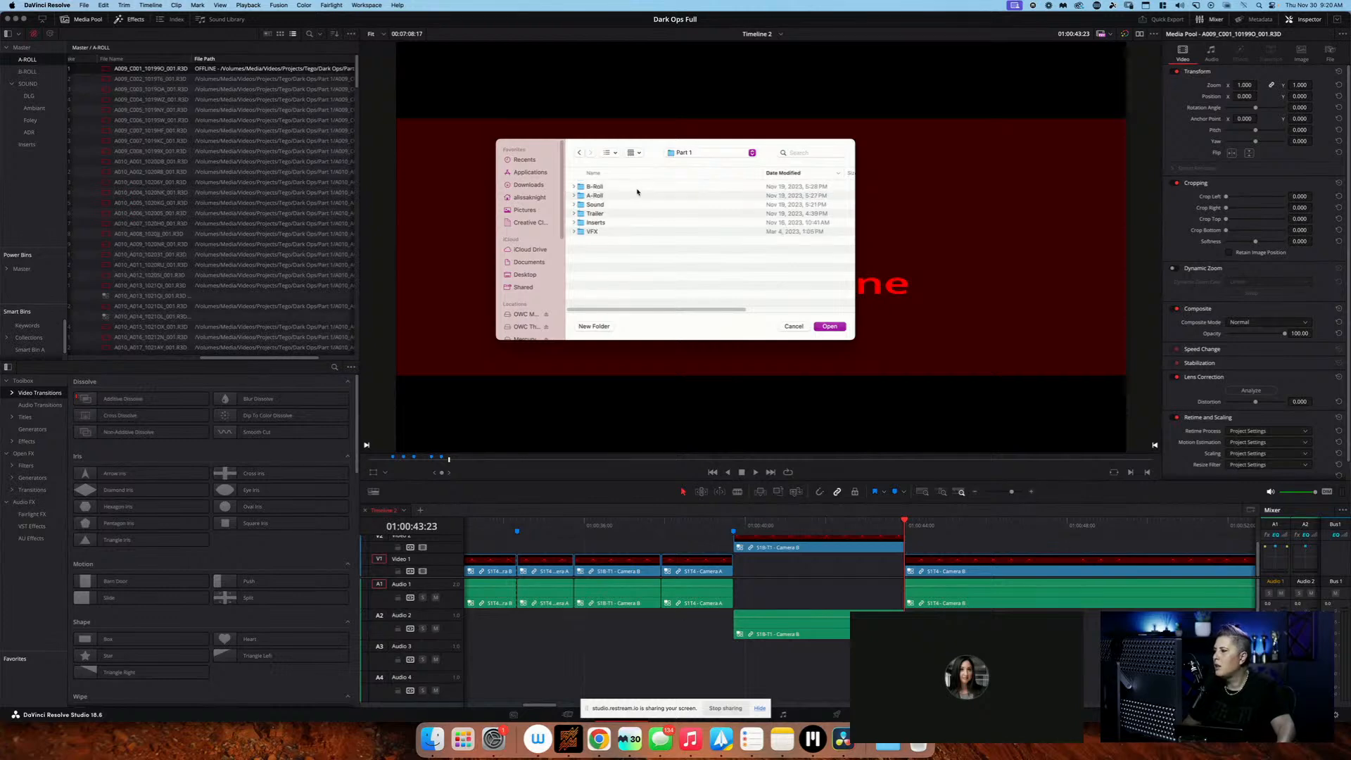
pyautogui.doubleClick(636, 196)
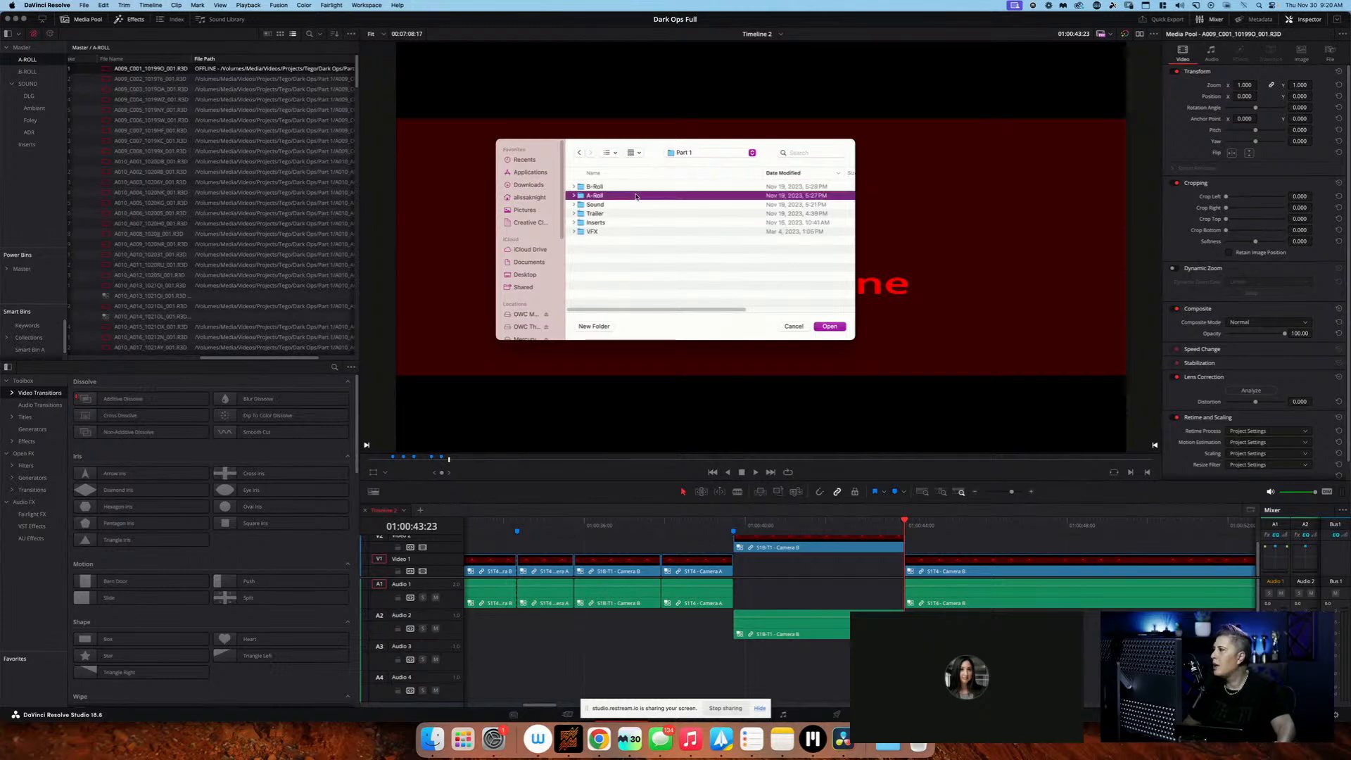
pyautogui.click(836, 328)
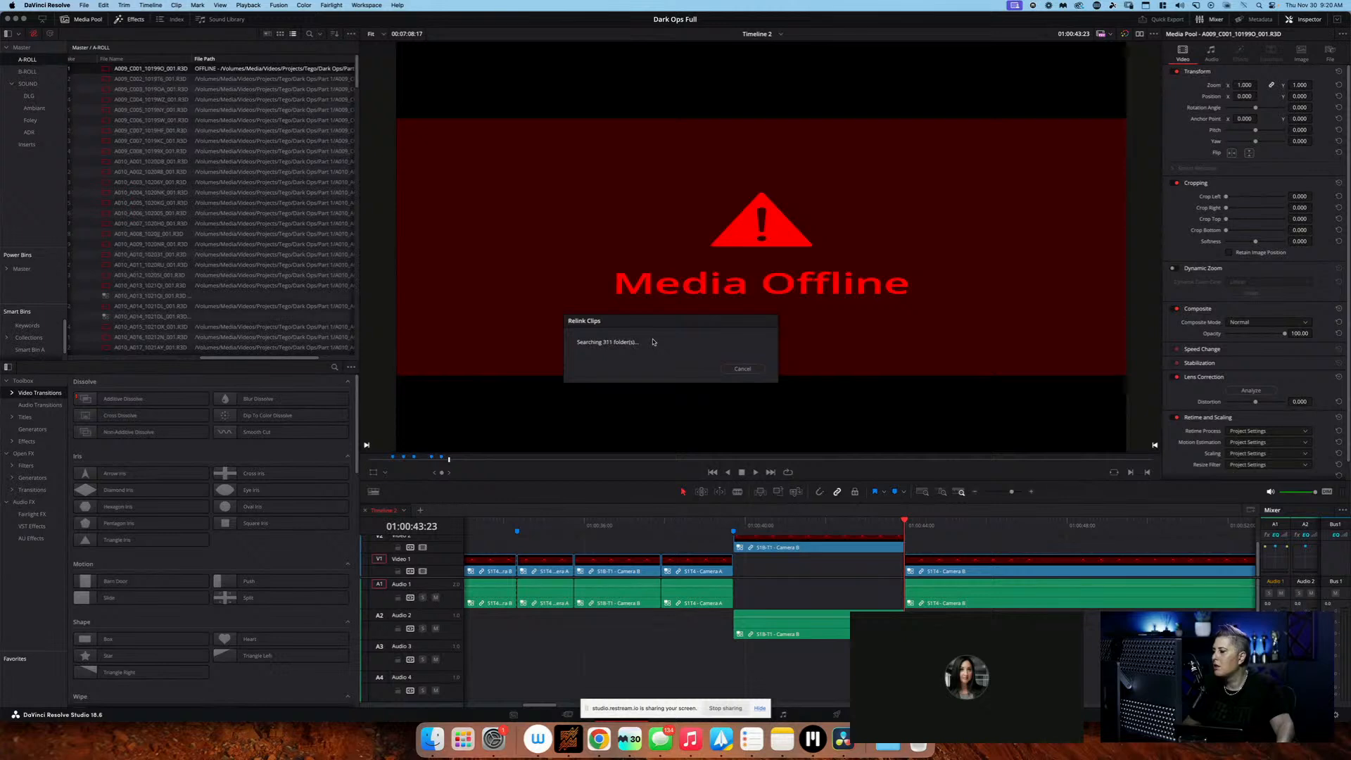
# Switch to Finder, go up from the Mastercard folder to Productions, and return to DaVinci Resolve
pyautogui.click(433, 739)
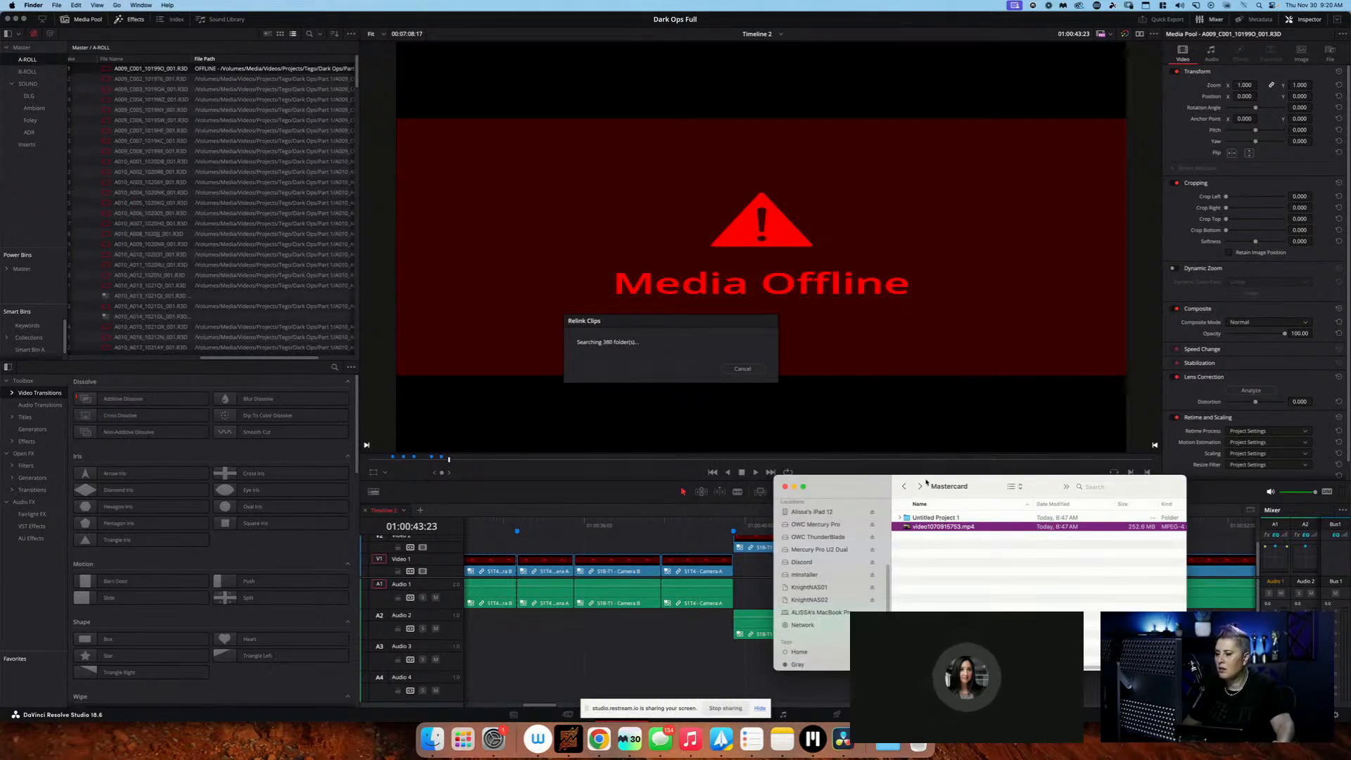
pyautogui.click(904, 486)
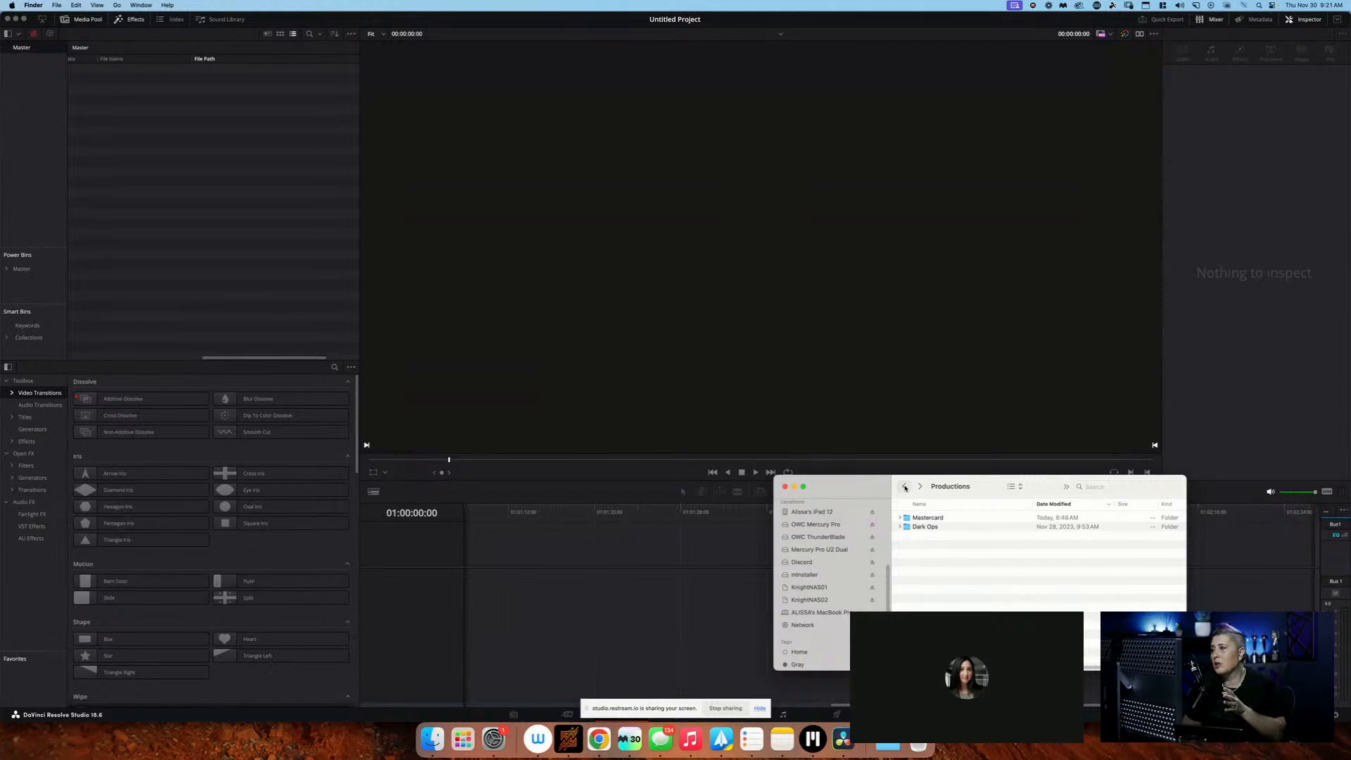
pyautogui.click(673, 443)
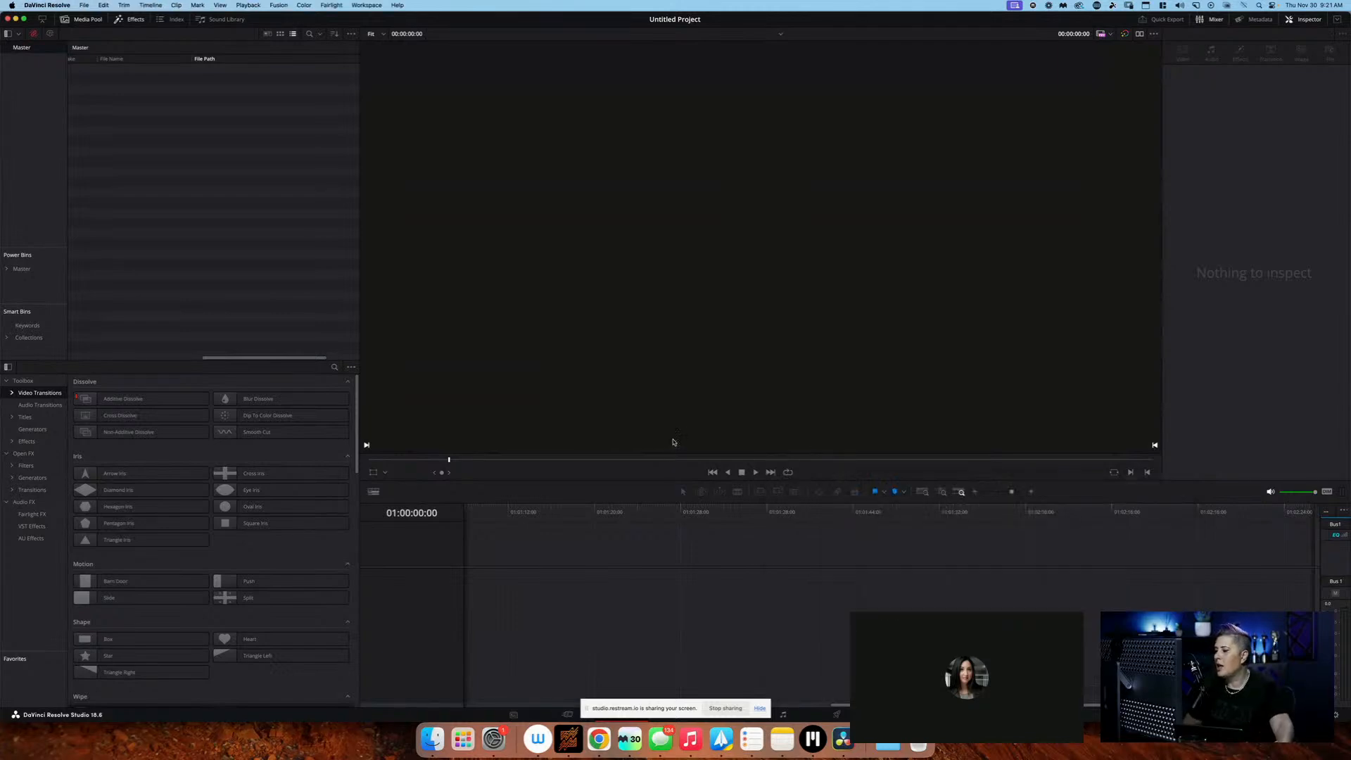
pyautogui.hscroll(-10, 121, 346)
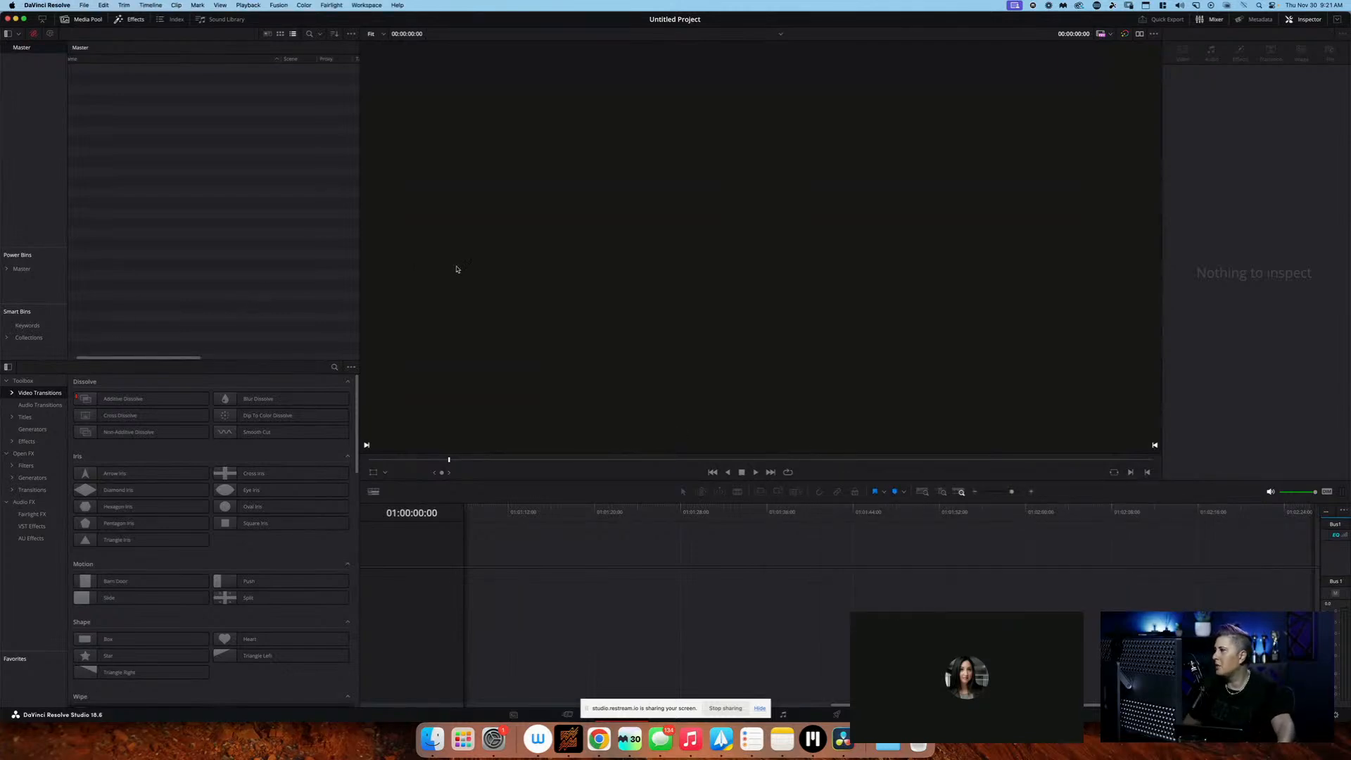
# Quit DaVinci Resolve and relaunch it
pyautogui.press('super+q')
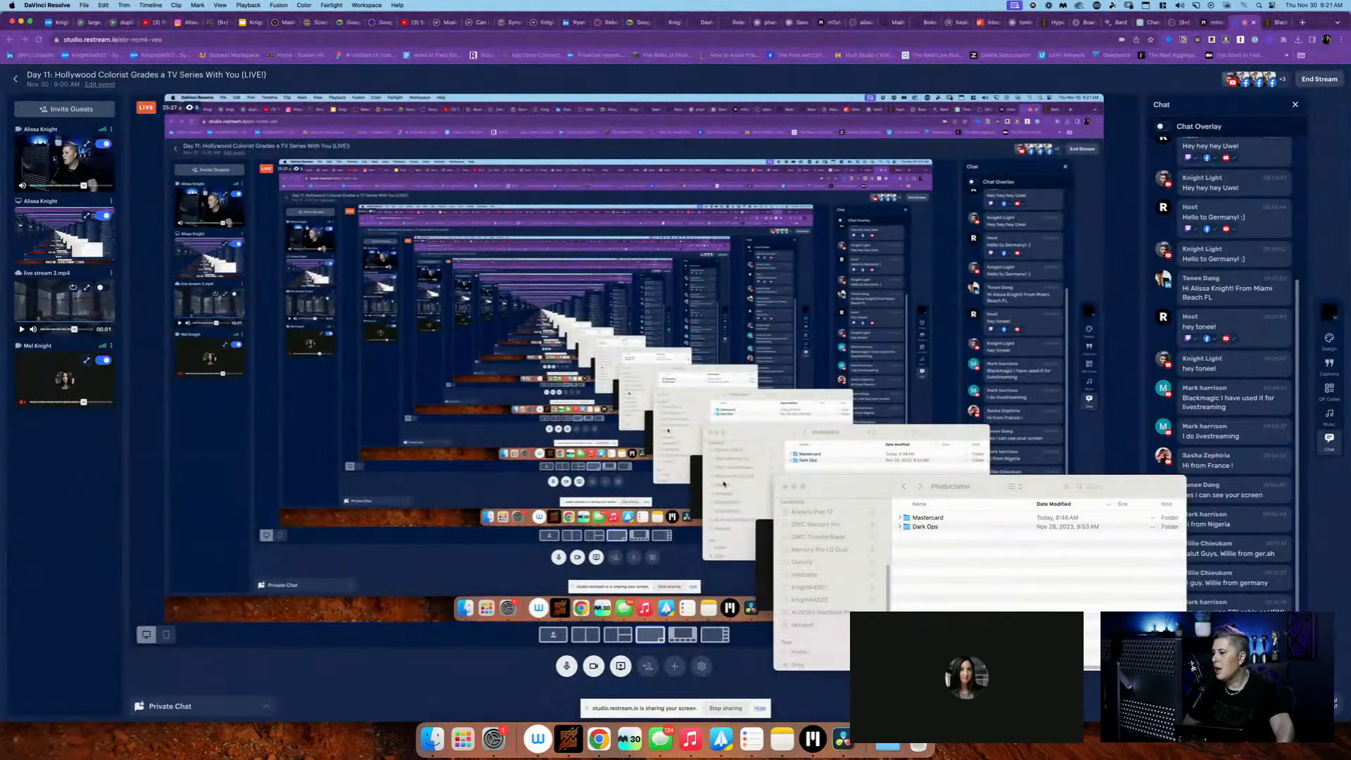
pyautogui.press('F4')
pyautogui.write('dav')
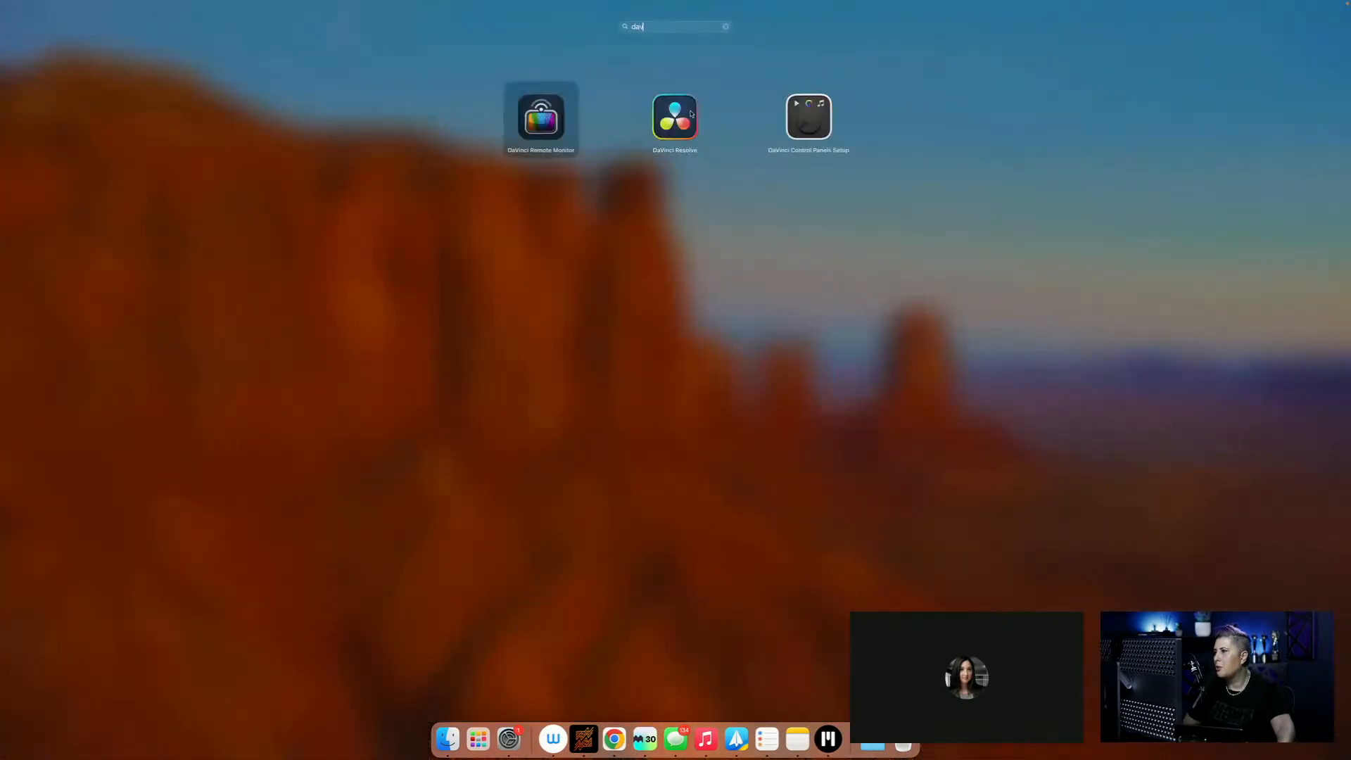
pyautogui.click(690, 113)
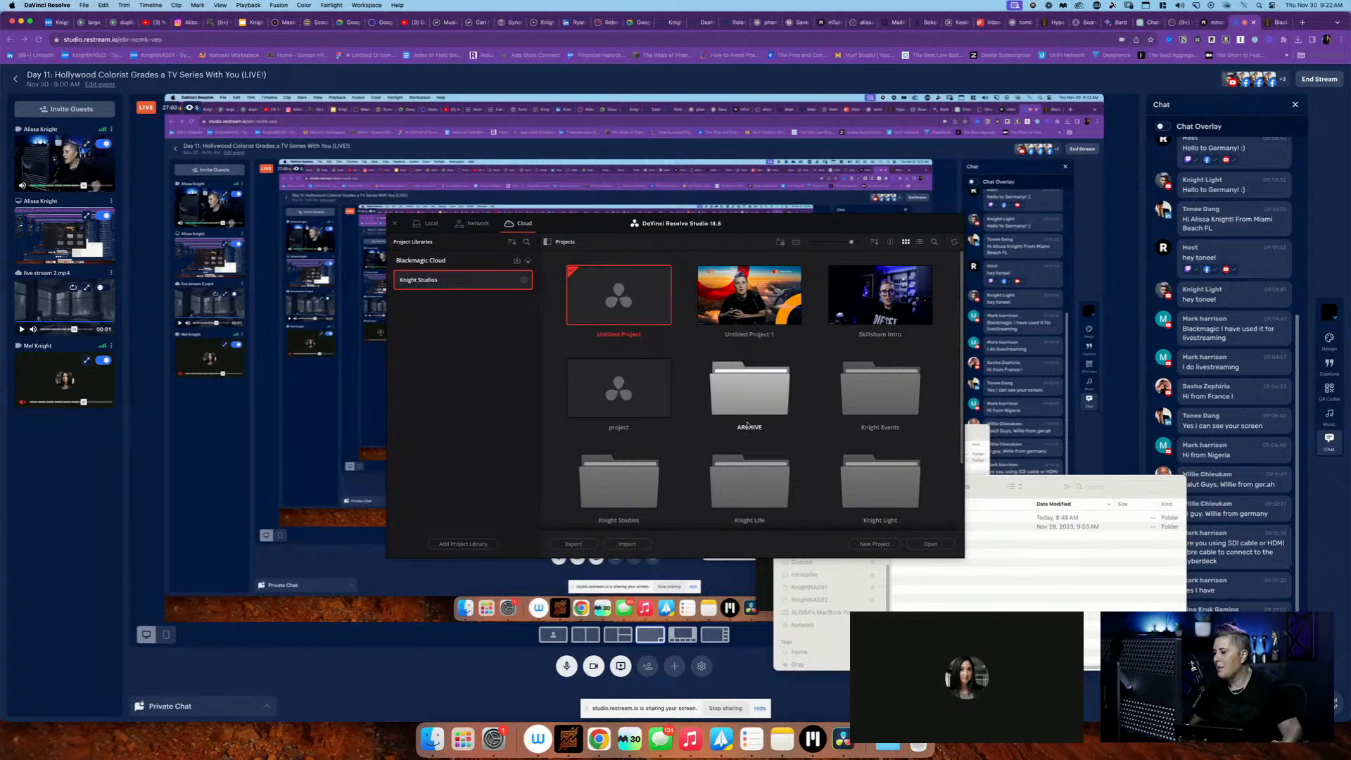
# Open the Dark Ops Full project from Knight Studios/Dark Ops/ARCHIVE/EP1 in the cloud project library
pyautogui.scroll(-2, 625, 448)
pyautogui.doubleClick(624, 448)
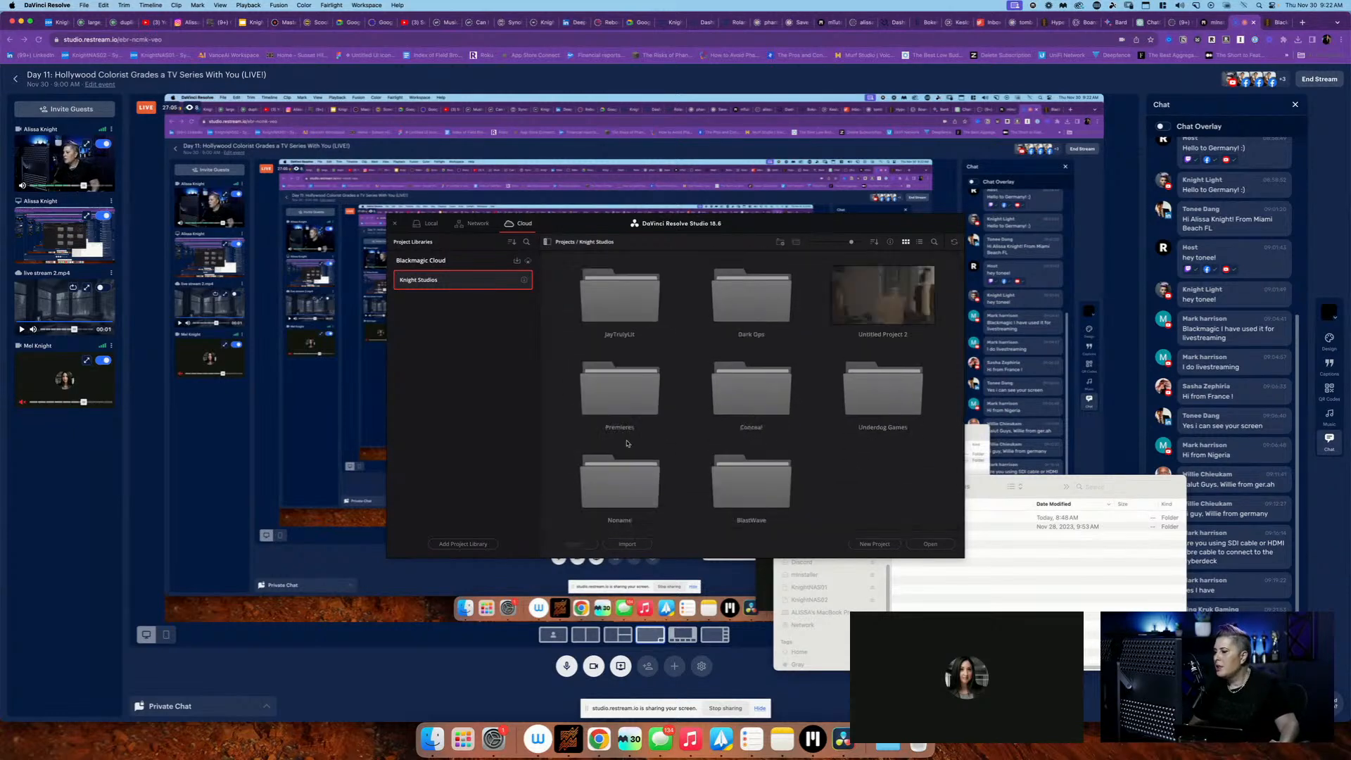
pyautogui.doubleClick(751, 302)
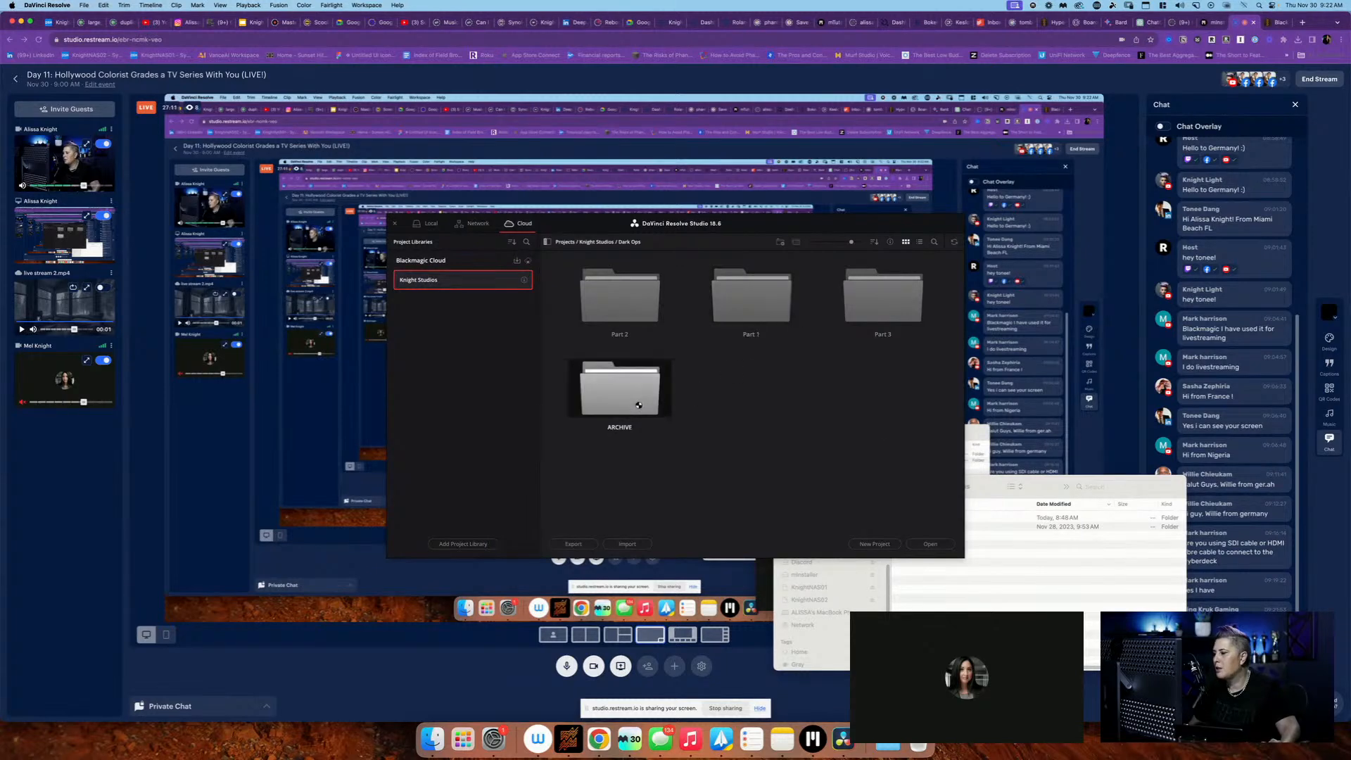
pyautogui.doubleClick(620, 387)
pyautogui.doubleClick(883, 387)
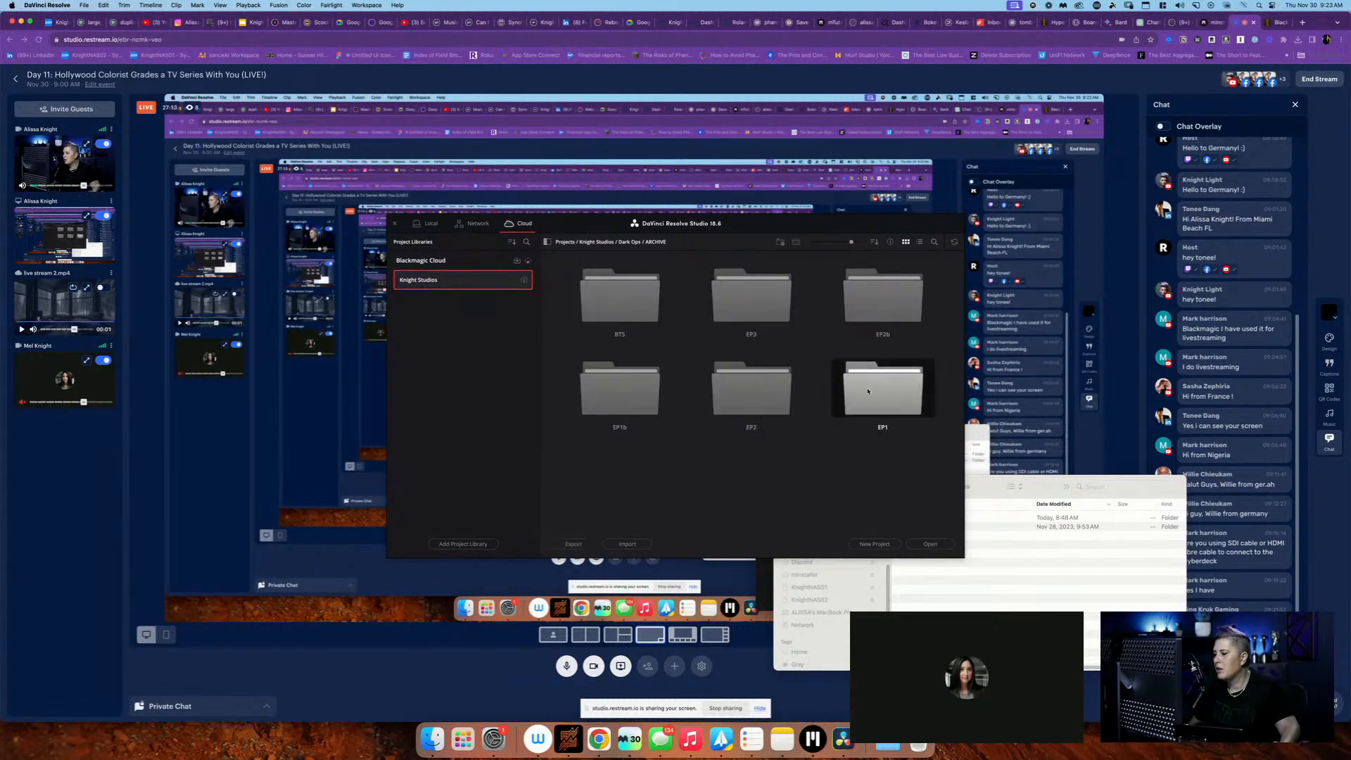
pyautogui.doubleClick(649, 305)
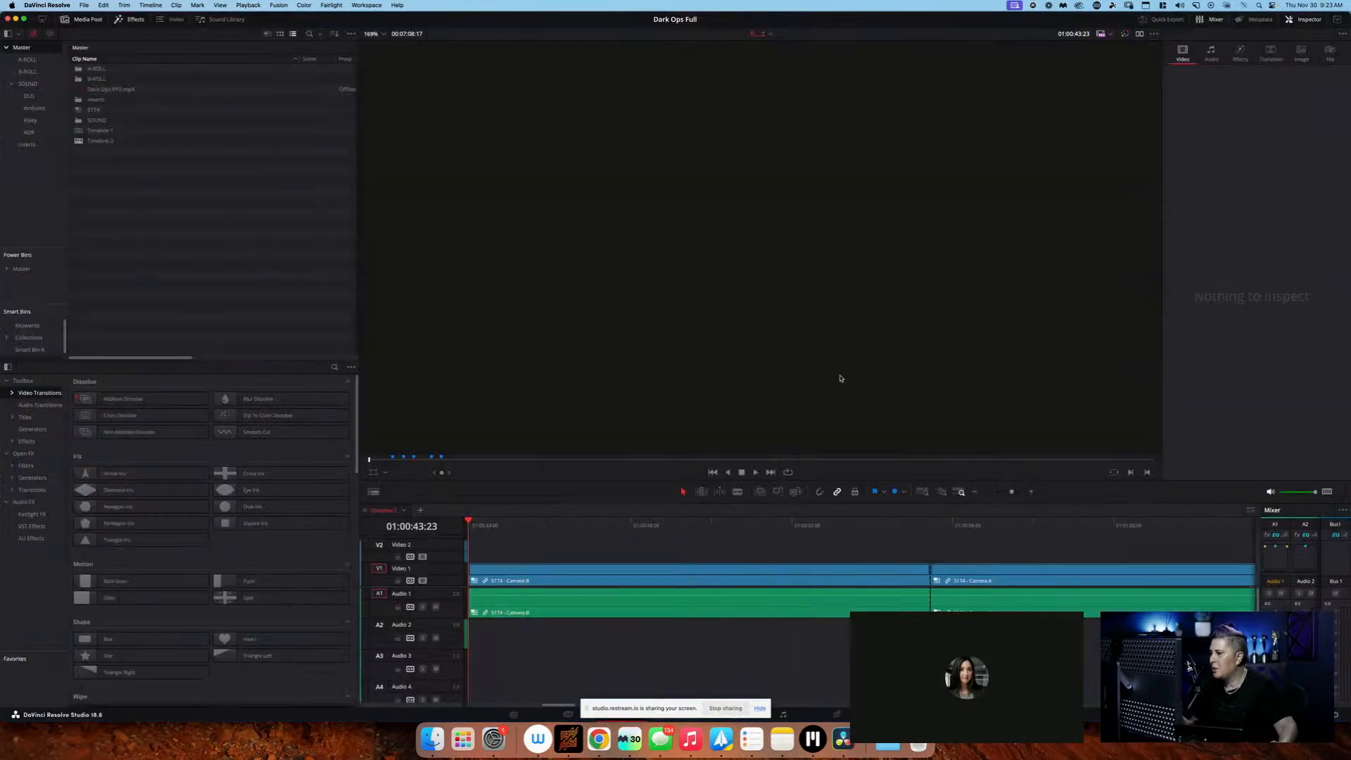
# Open the A-ROLL bin with its first clip selected and change the viewer's proxy handling option
pyautogui.doubleClick(174, 69)
pyautogui.click(173, 69)
pyautogui.hscroll(5, 173, 70)
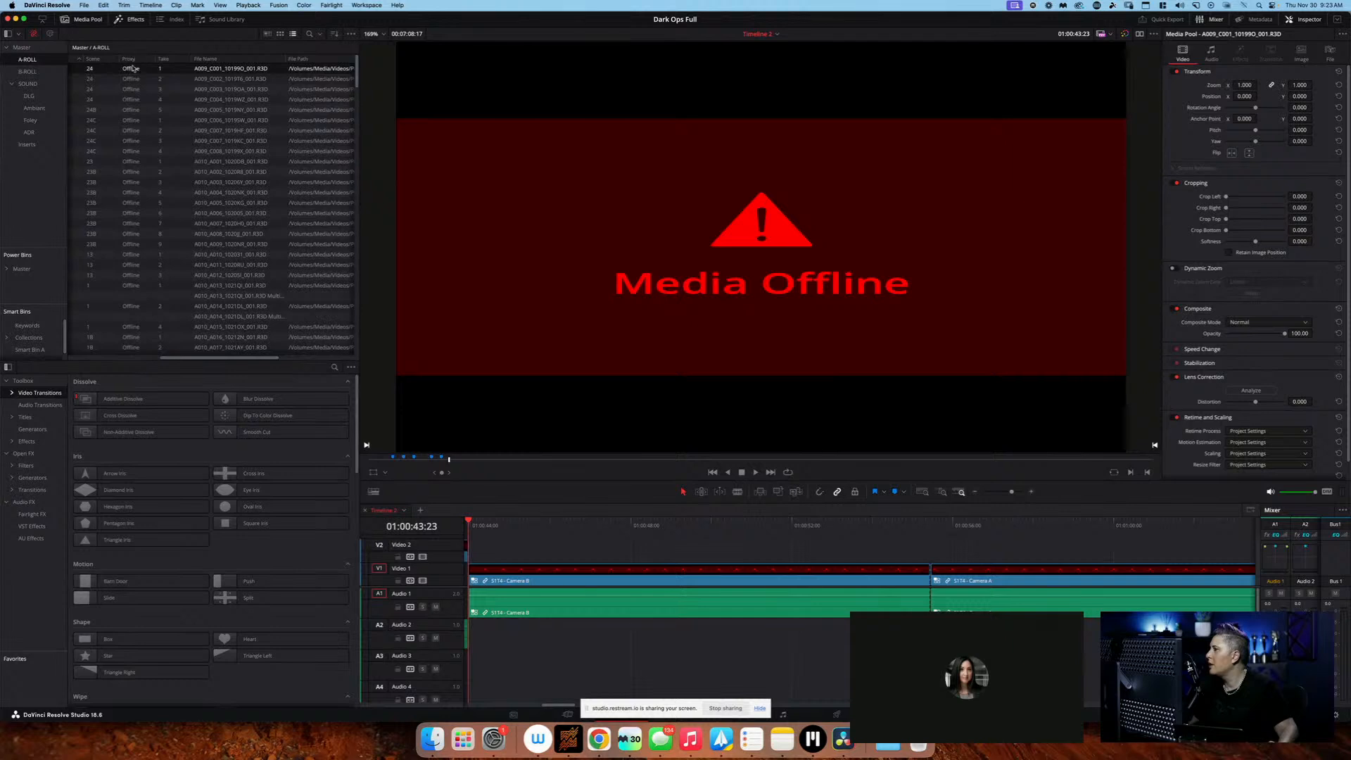
pyautogui.click(1104, 34)
pyautogui.click(1111, 48)
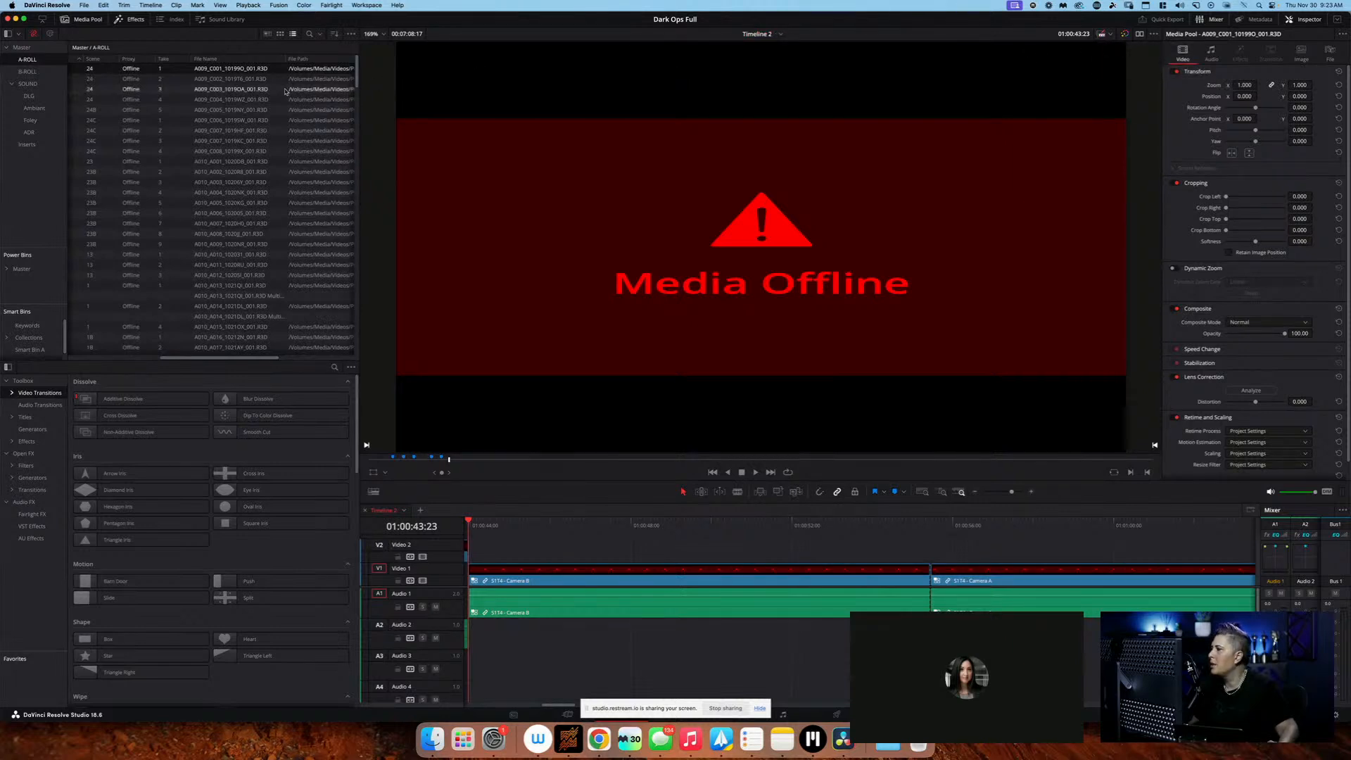
# Start Change Source Folder for the first A-ROLL clip and open the chooser for its new folder
pyautogui.hscroll(-5, 285, 91)
pyautogui.rightClick(246, 72)
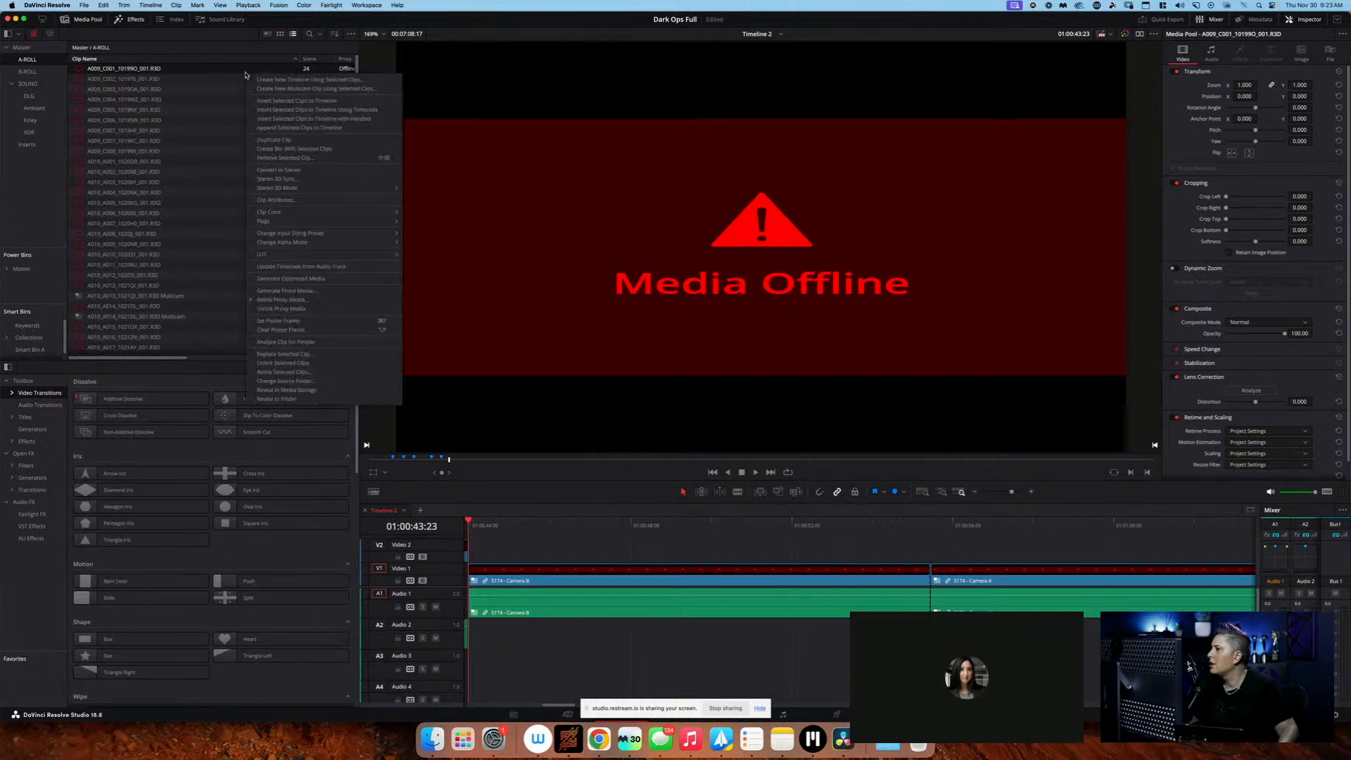
pyautogui.click(345, 381)
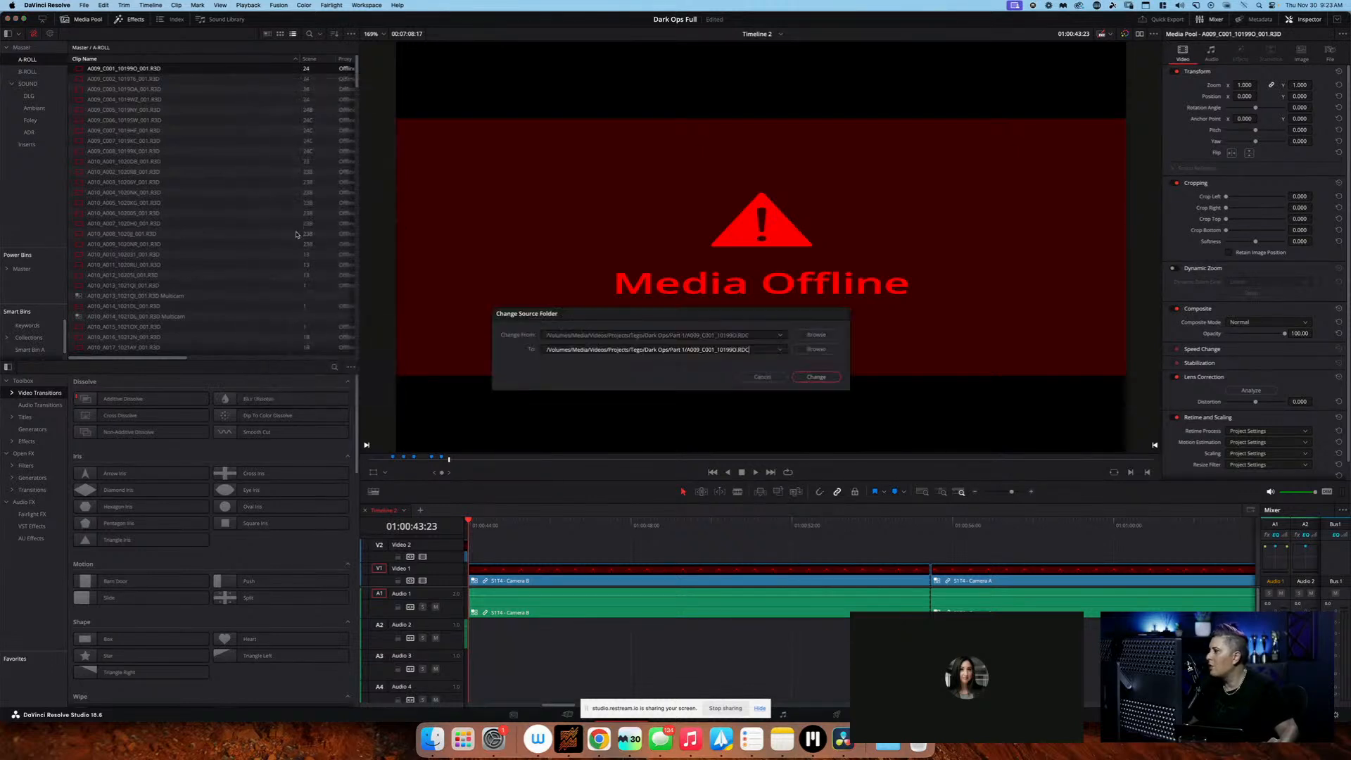
pyautogui.click(814, 351)
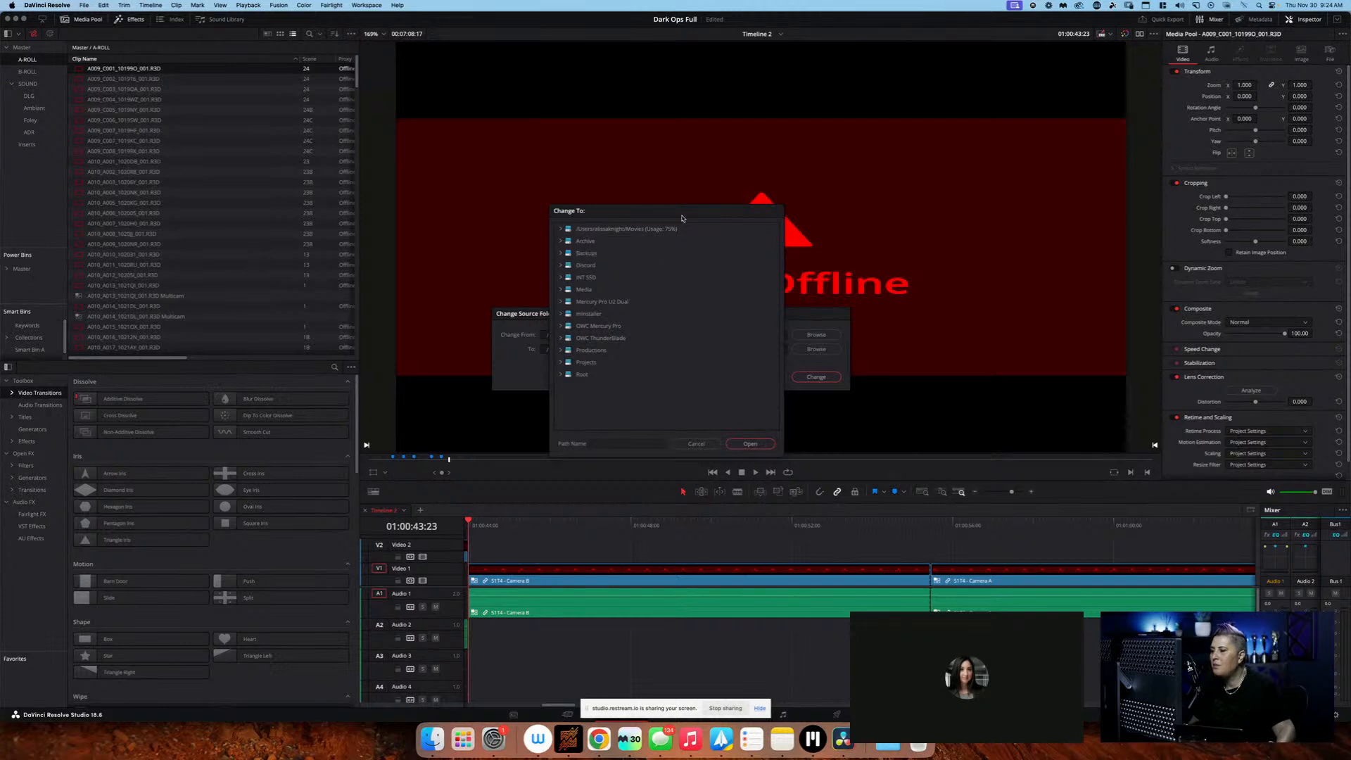
# In the new-folder chooser, expand the tree down to Archive/Productions/Series/Dark Ops
pyautogui.moveTo(680, 211); pyautogui.dragTo(695, 105)
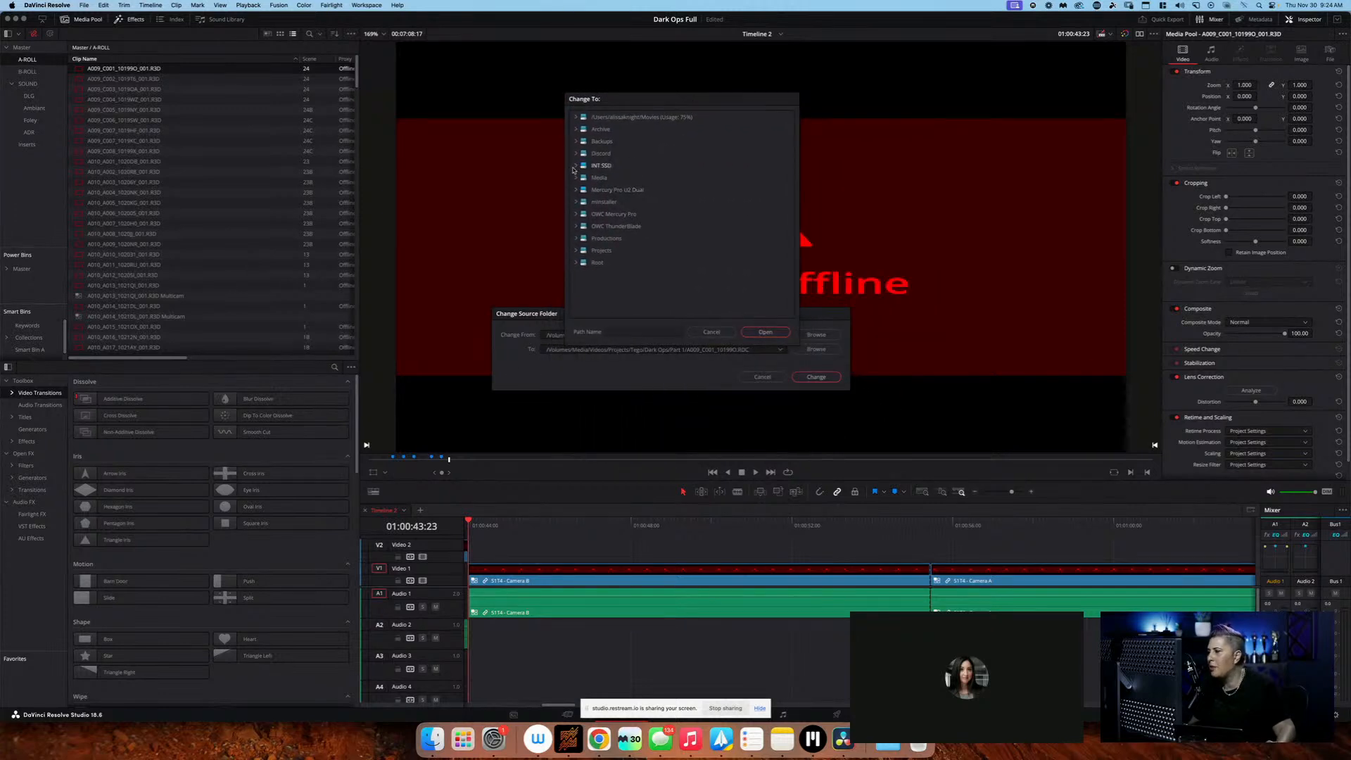
pyautogui.click(575, 181)
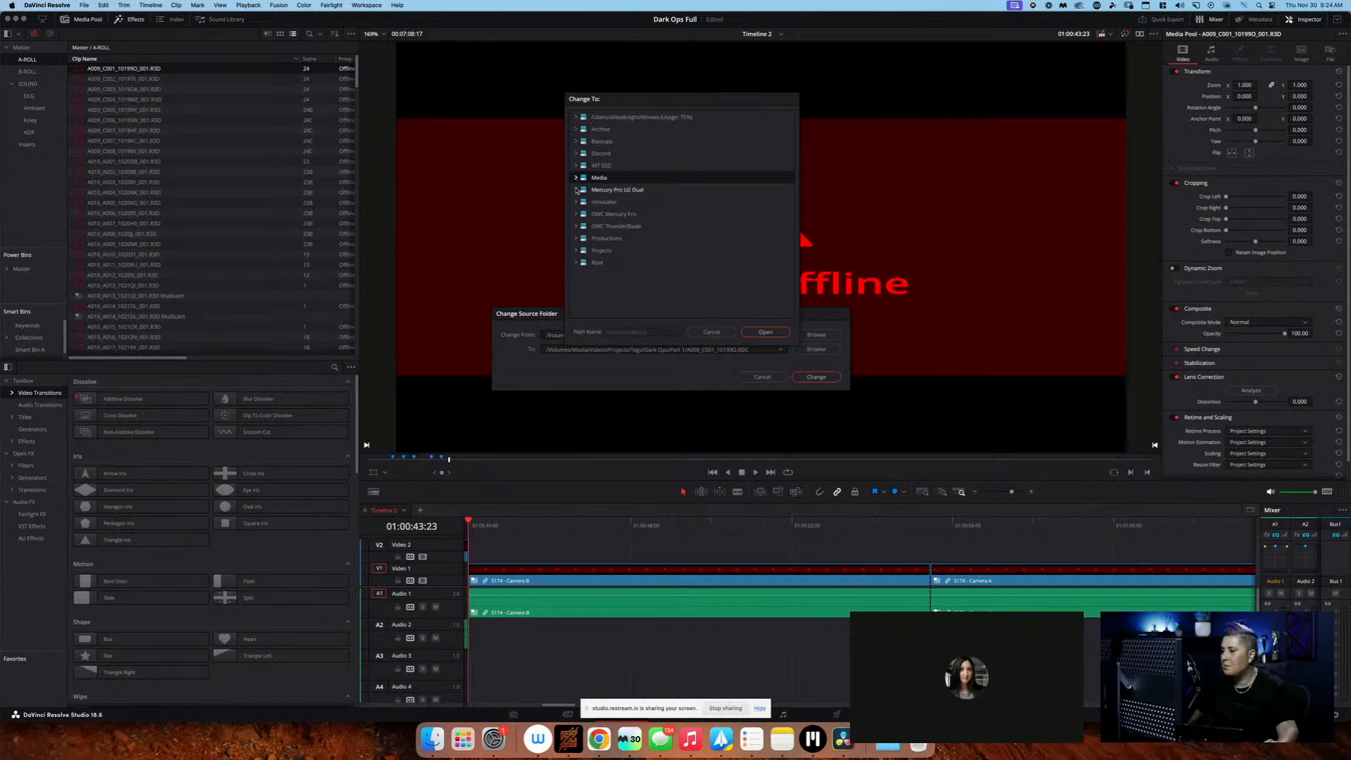
pyautogui.click(595, 250)
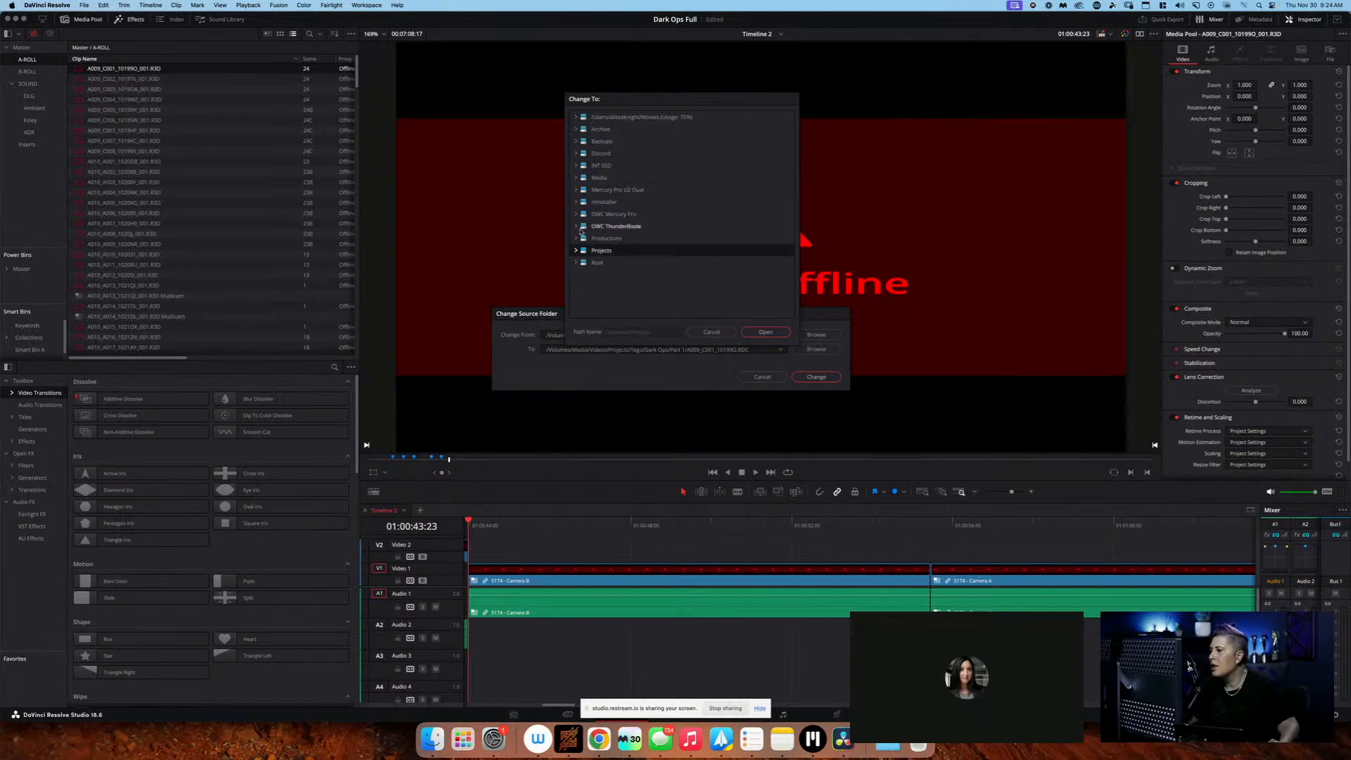
pyautogui.click(576, 130)
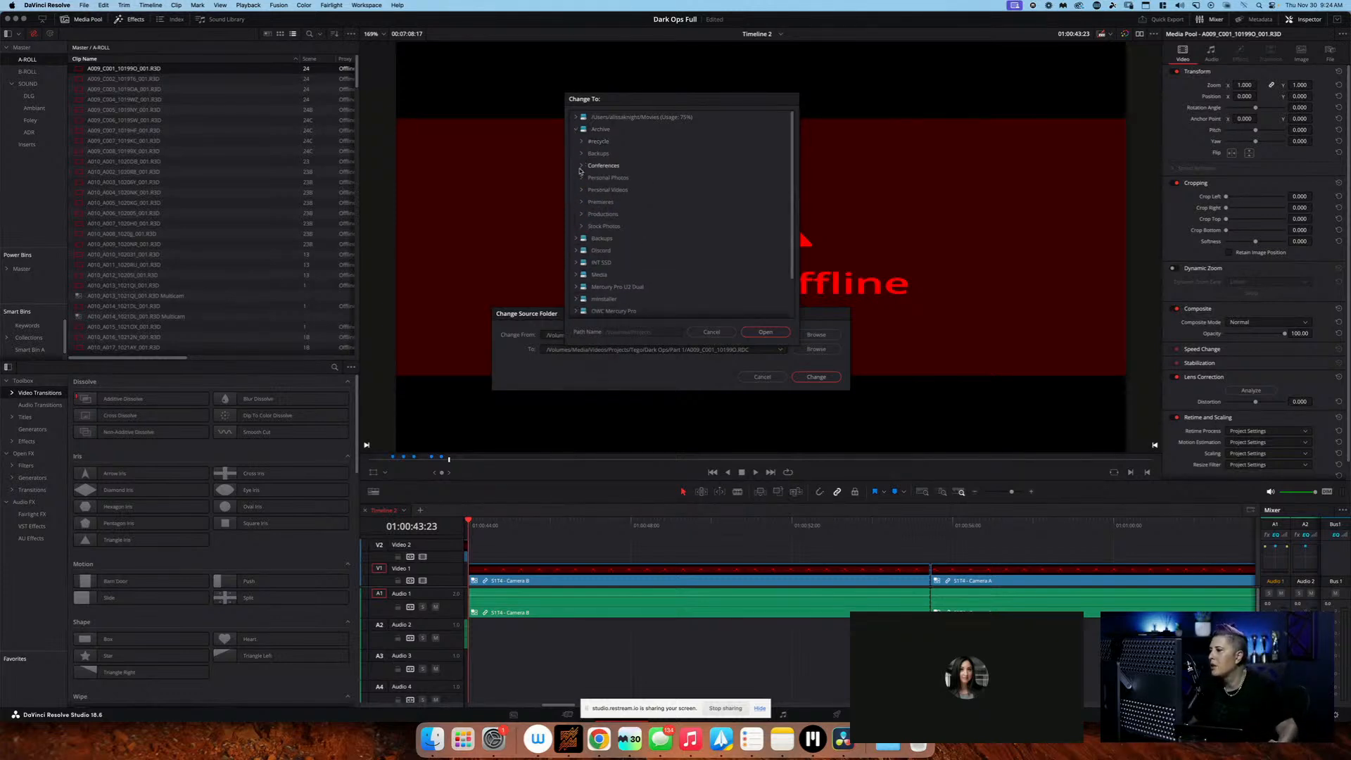
pyautogui.click(598, 214)
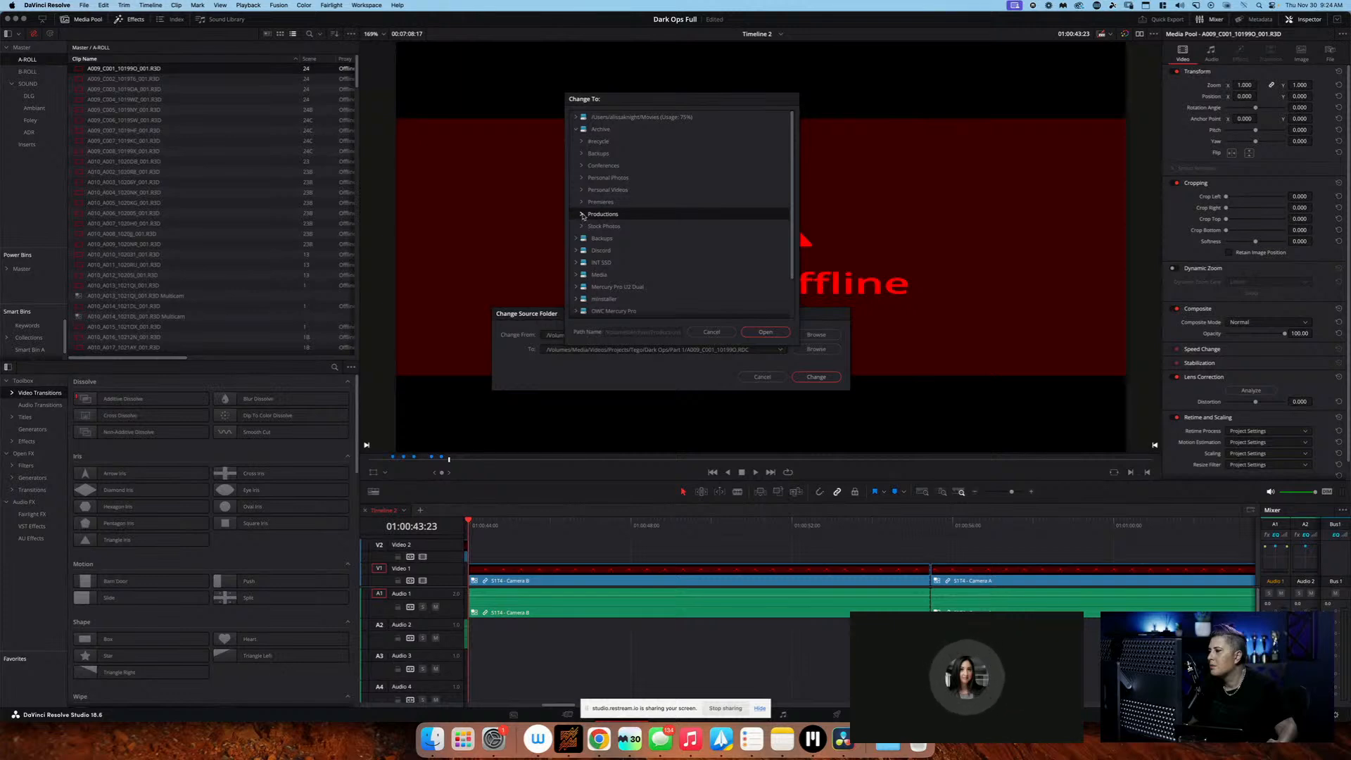
pyautogui.click(582, 214)
pyautogui.click(587, 250)
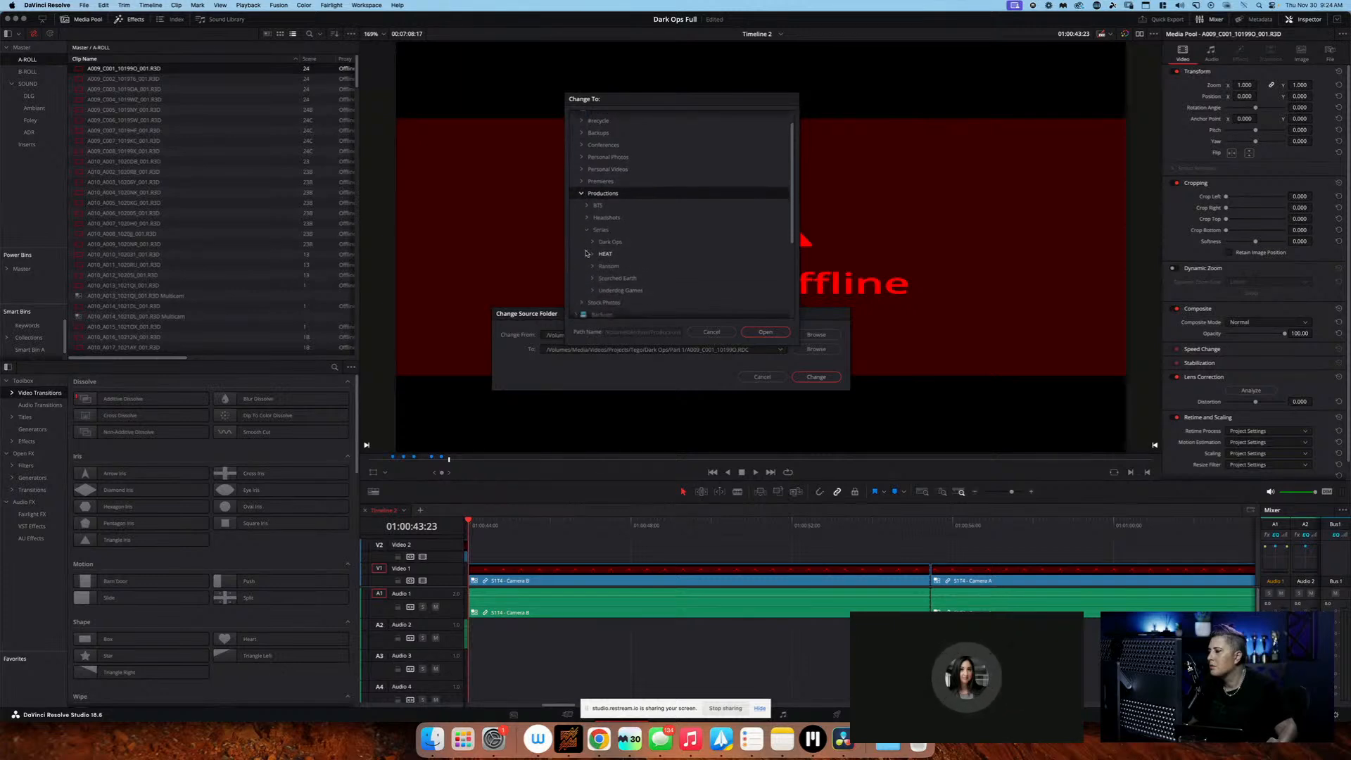
pyautogui.scroll(-1, 594, 240)
pyautogui.click(594, 239)
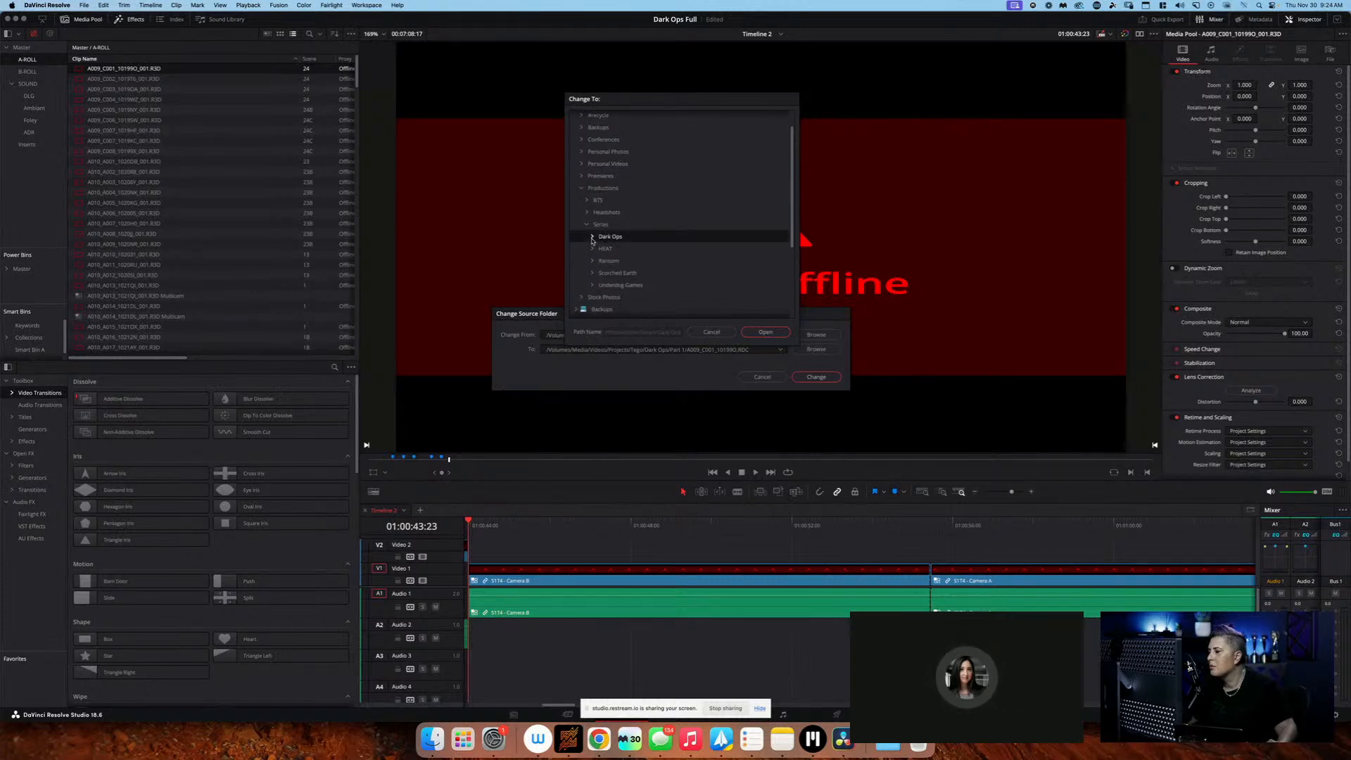
pyautogui.click(593, 237)
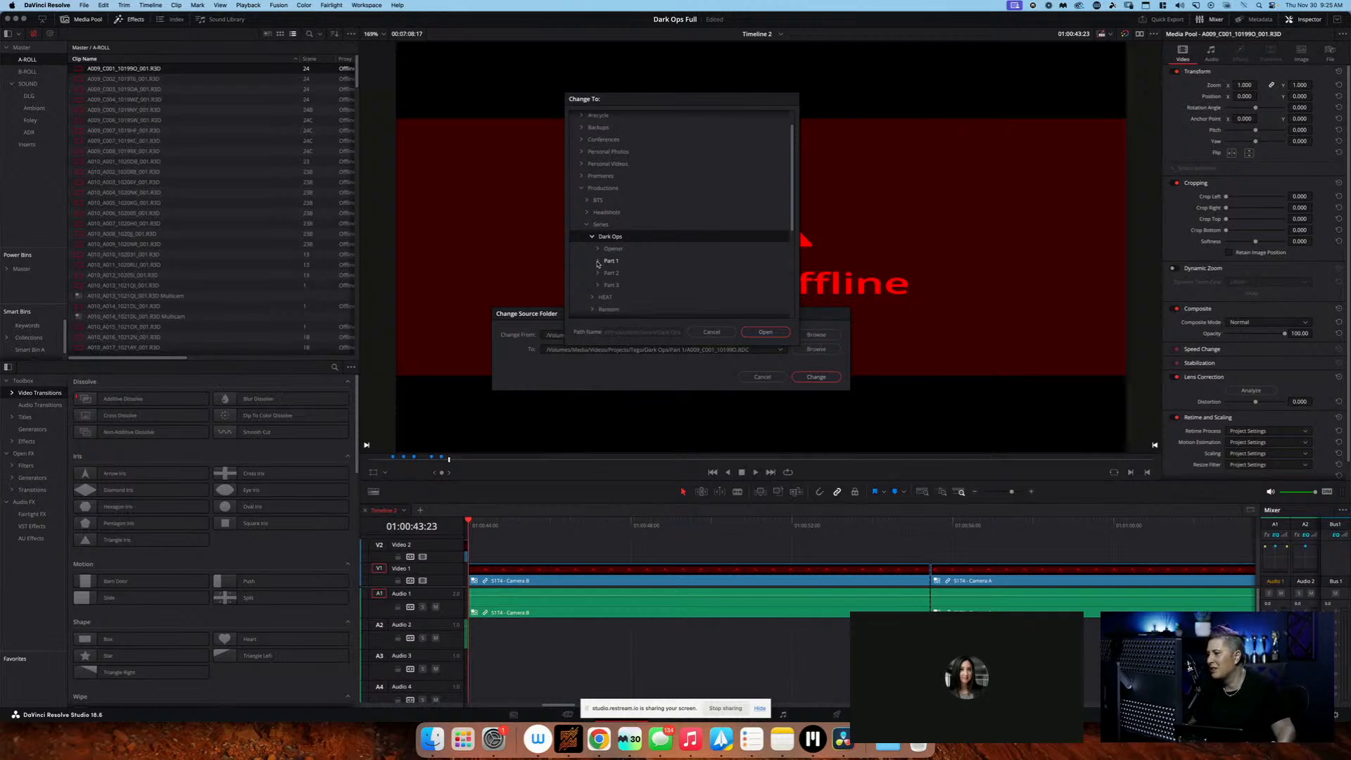
# Choose Dark Ops/Part 1 as the new source folder for the first A-ROLL clip and apply the change
pyautogui.doubleClick(666, 264)
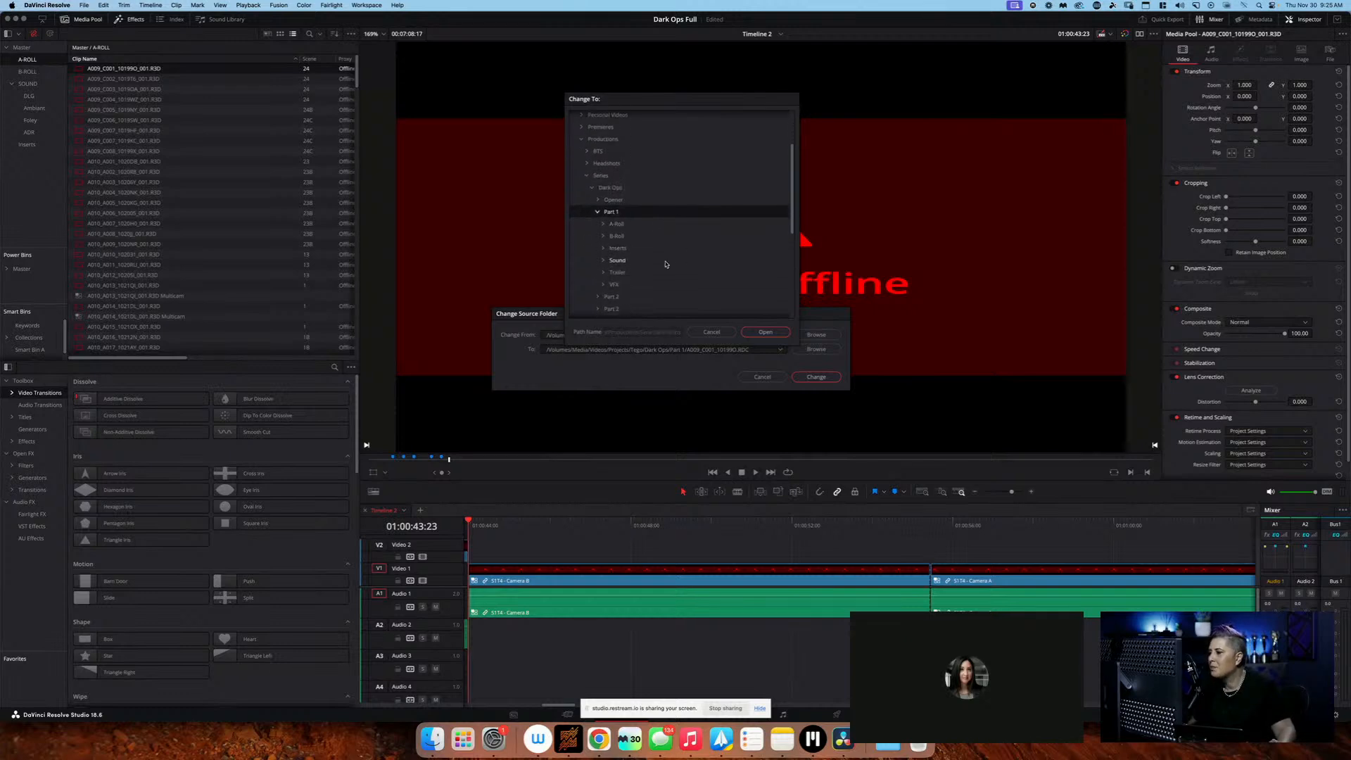
pyautogui.scroll(-1, 666, 264)
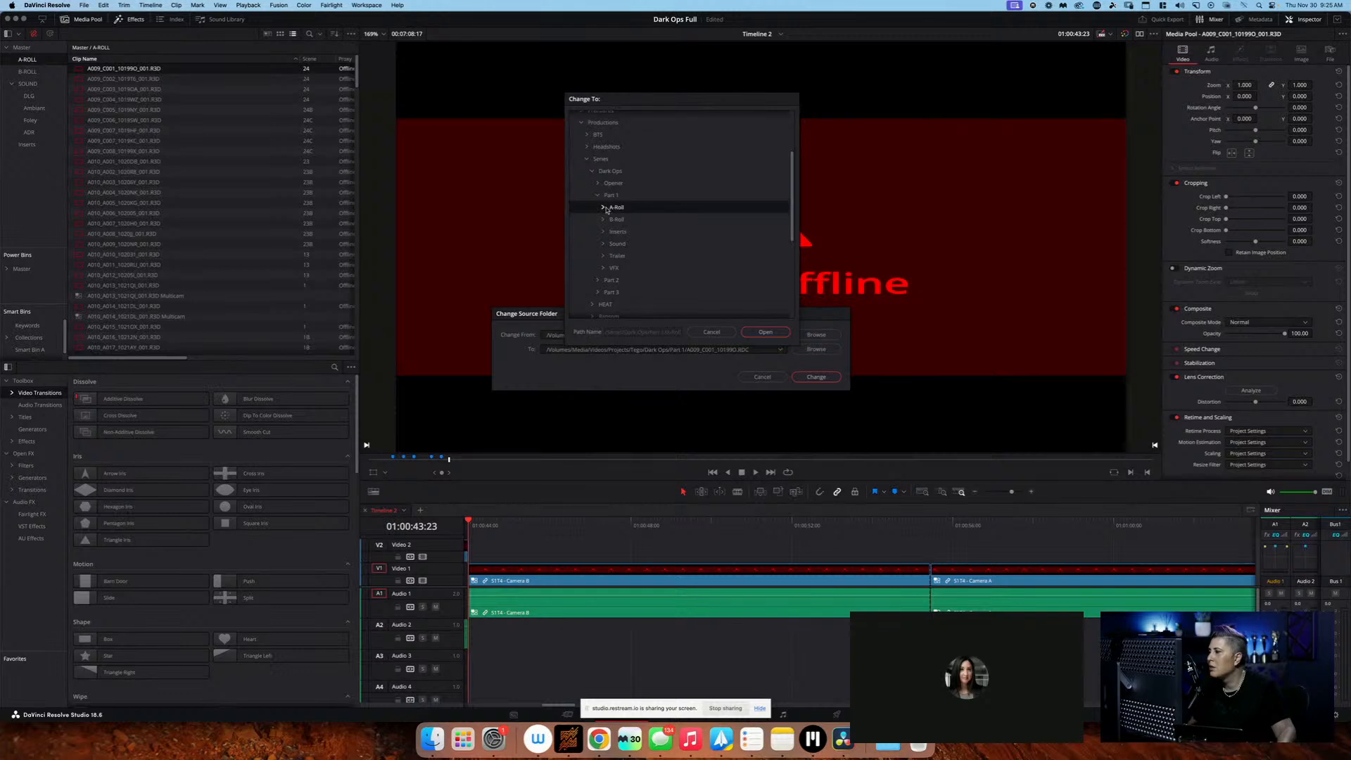
pyautogui.click(658, 195)
pyautogui.click(765, 331)
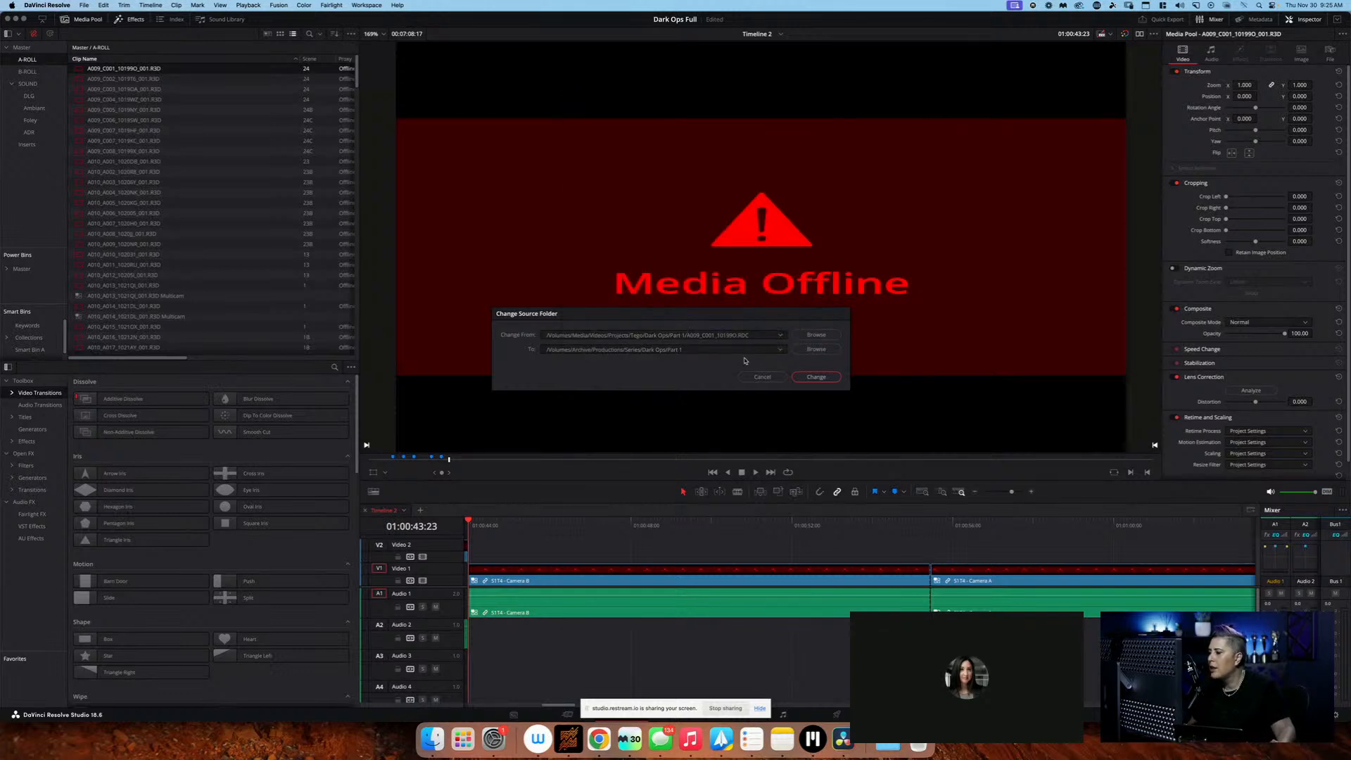
pyautogui.click(818, 379)
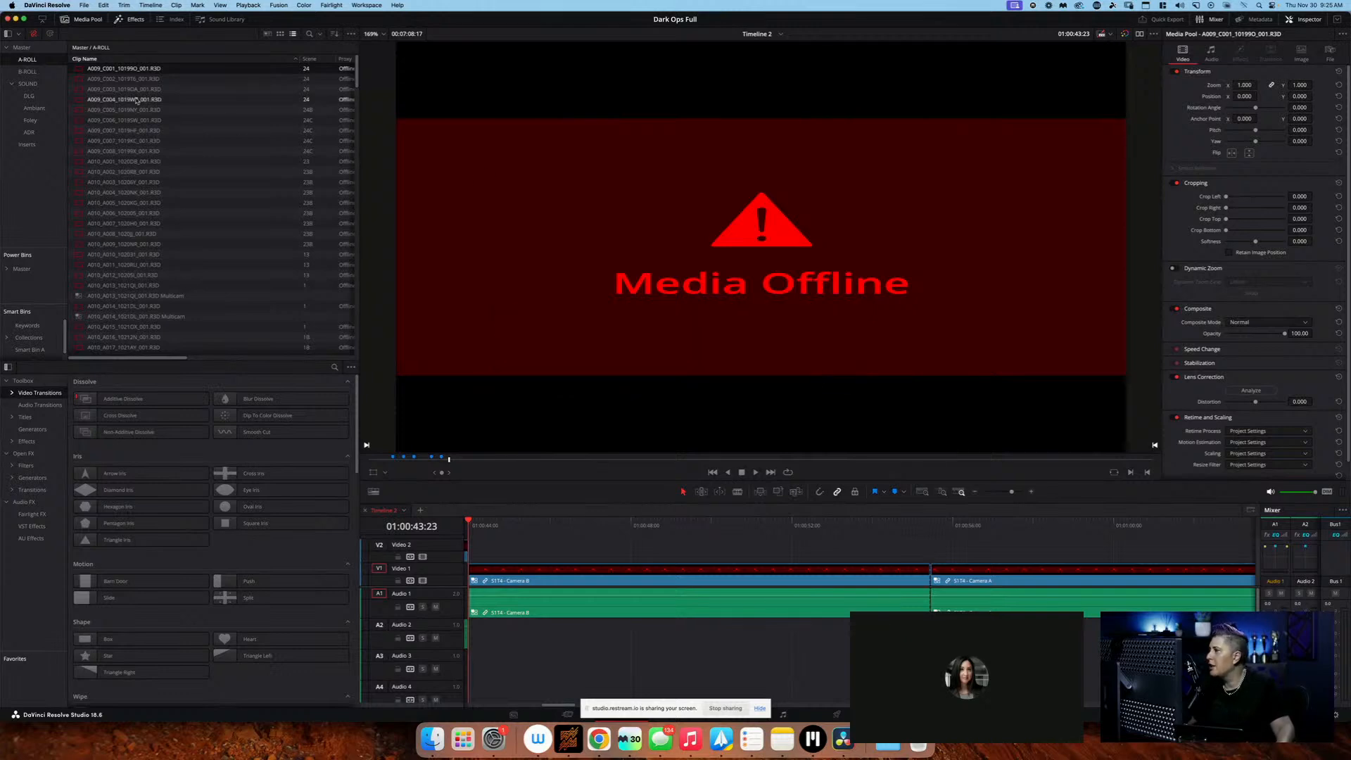
# Sort the A-ROLL clips by File Path and examine which folders the clips point to
pyautogui.hscroll(10, 148, 71)
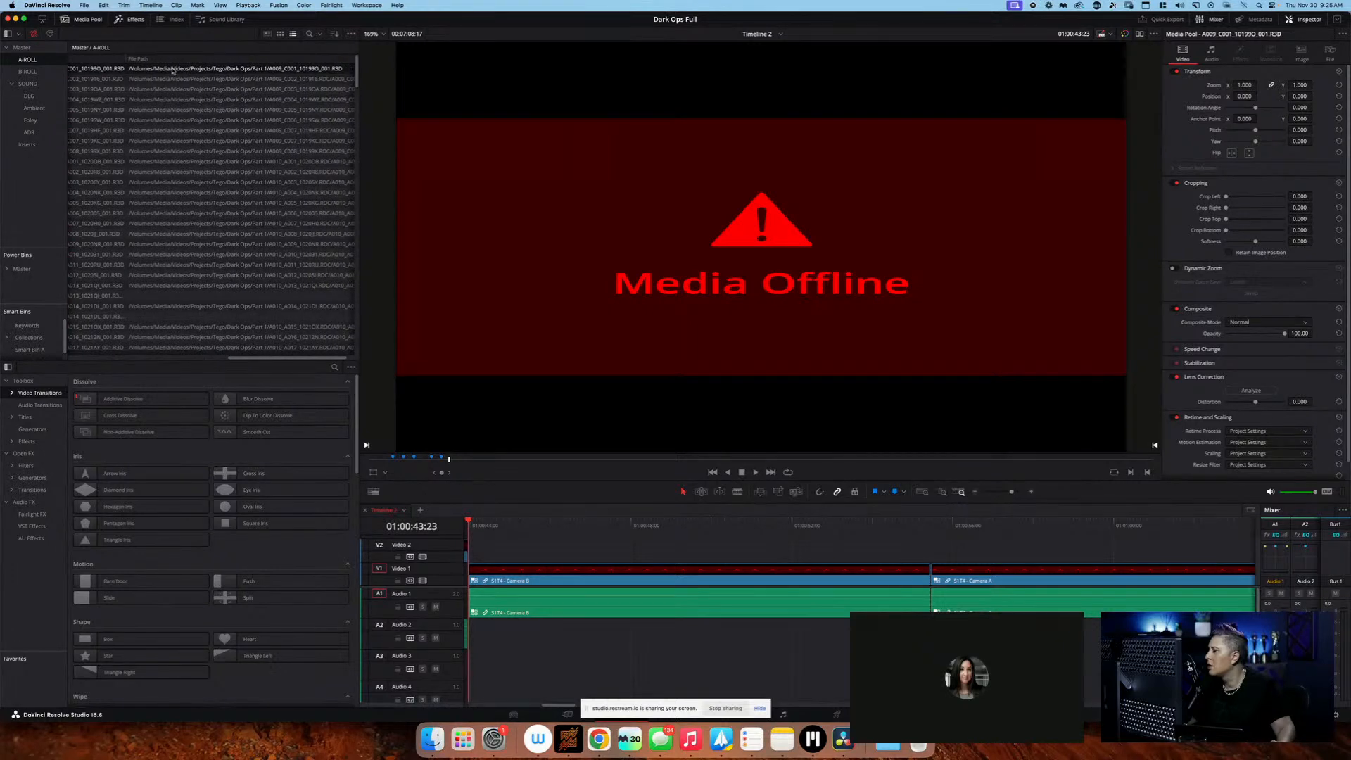
pyautogui.hscroll(2, 186, 70)
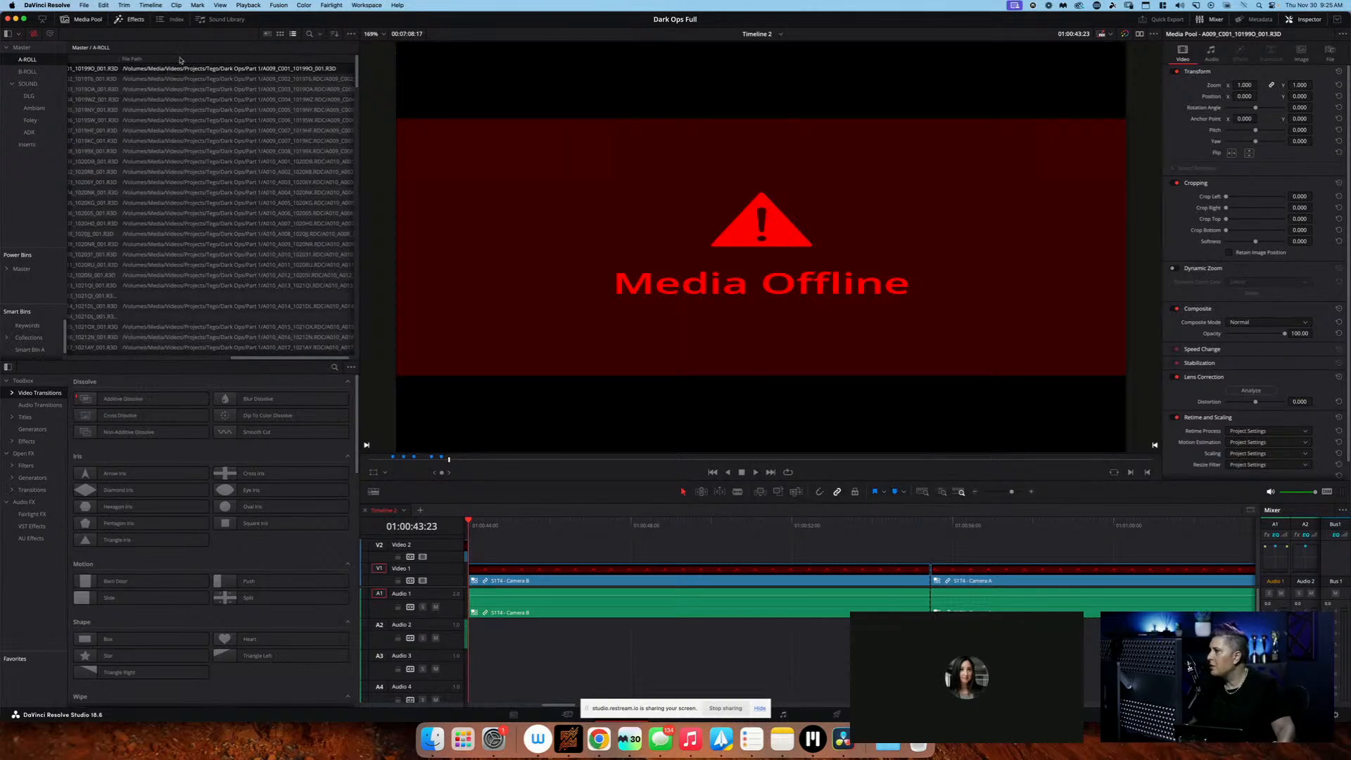
pyautogui.click(182, 59)
pyautogui.hscroll(-15, 194, 83)
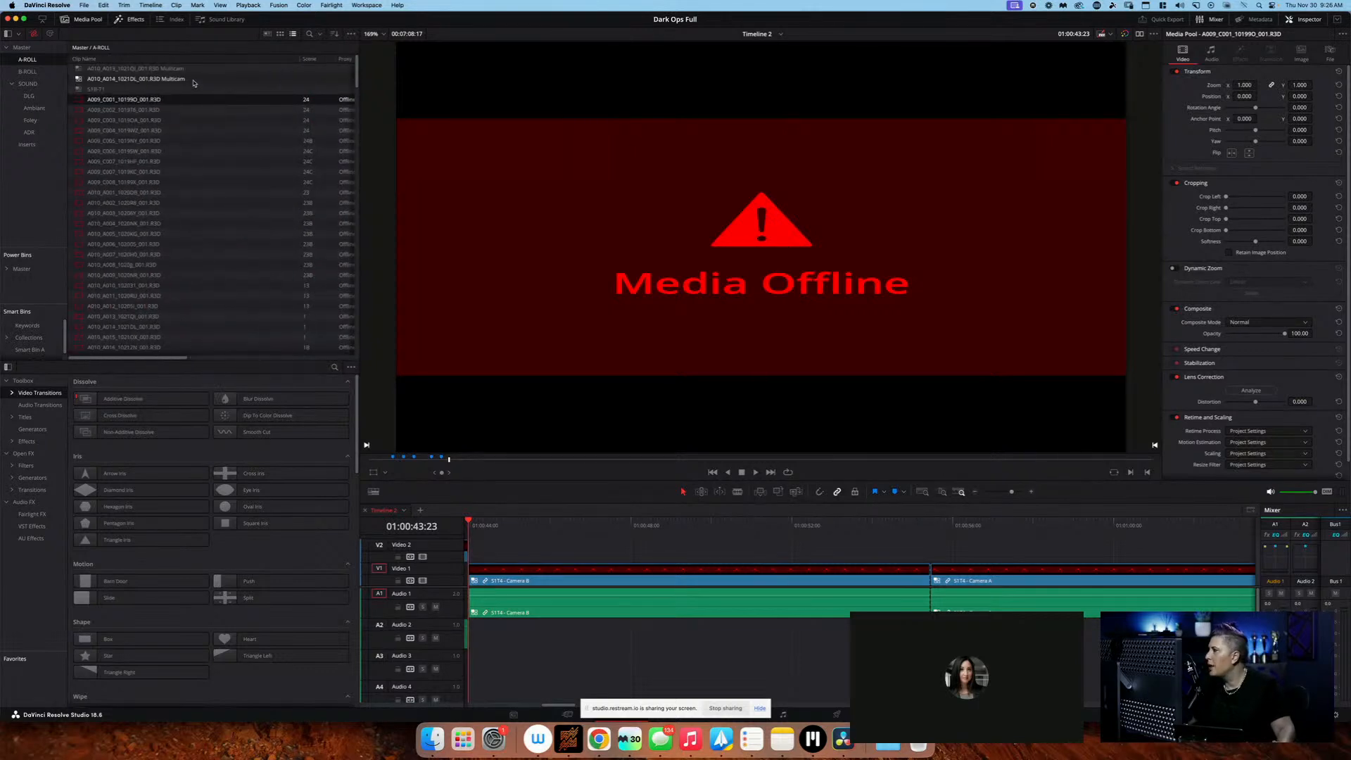
pyautogui.hscroll(10, 194, 83)
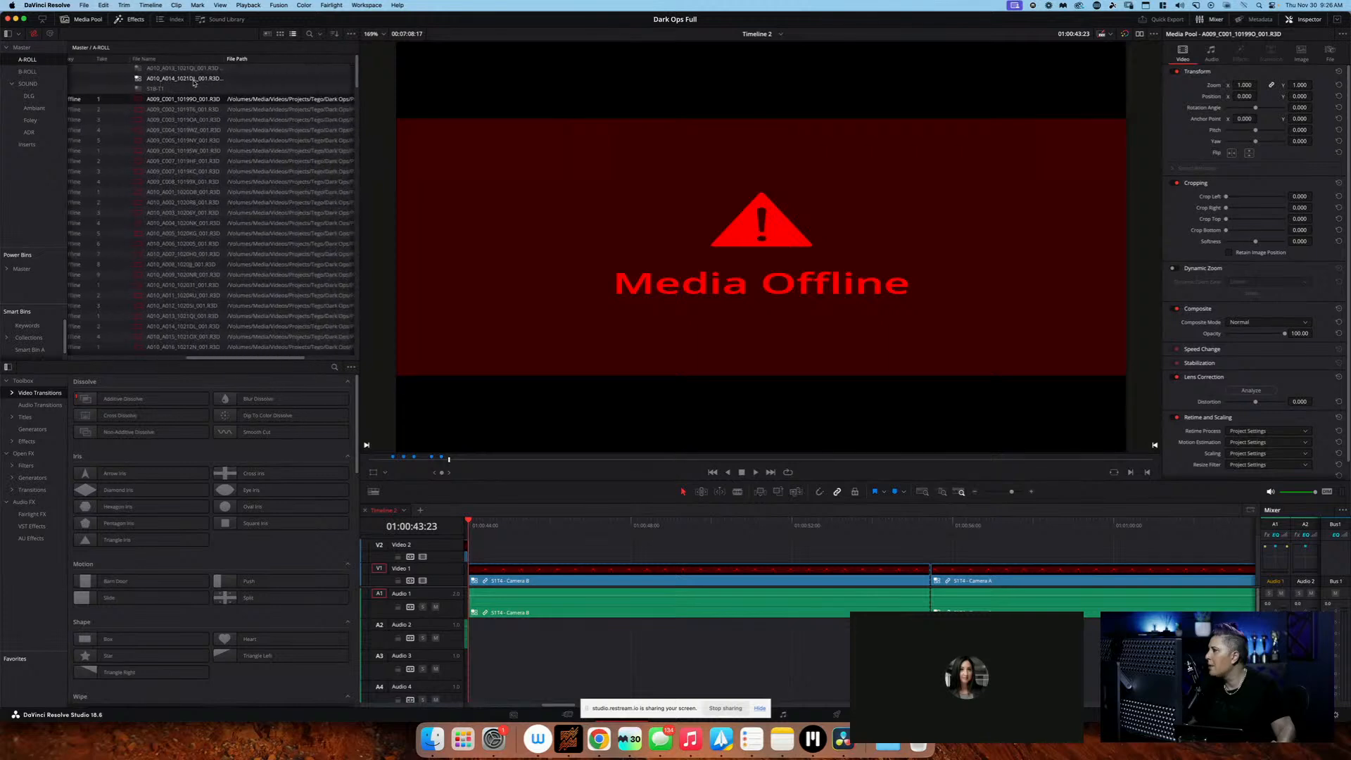
pyautogui.hscroll(10, 193, 83)
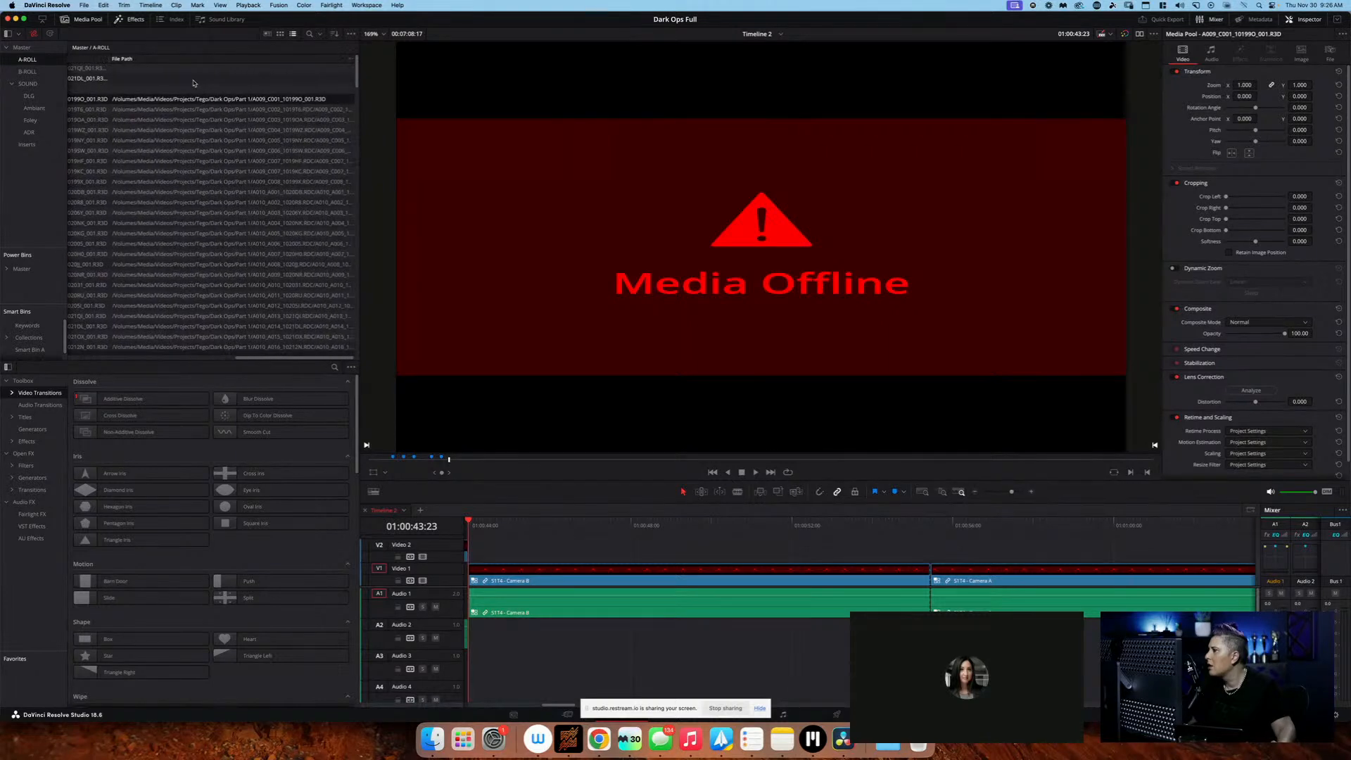
pyautogui.scroll(-15, 182, 101)
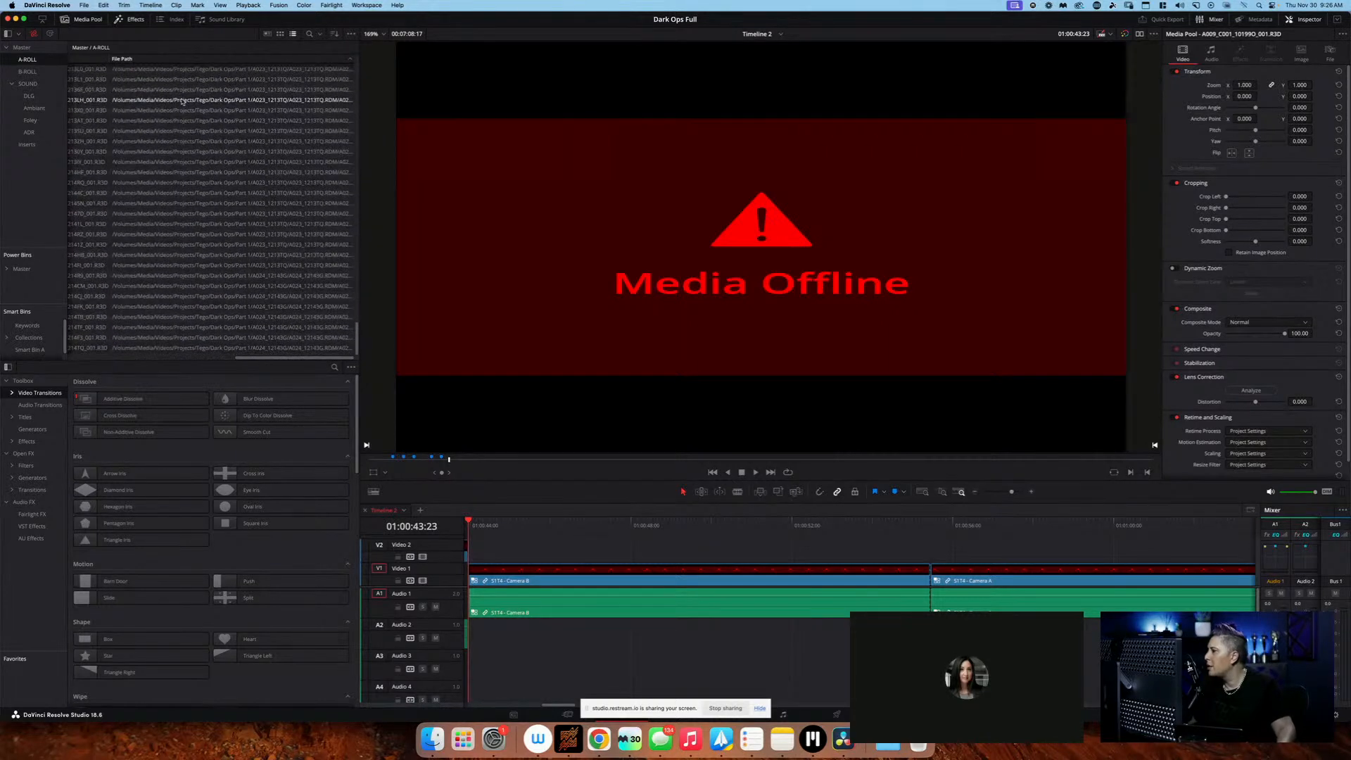
pyautogui.scroll(15, 185, 101)
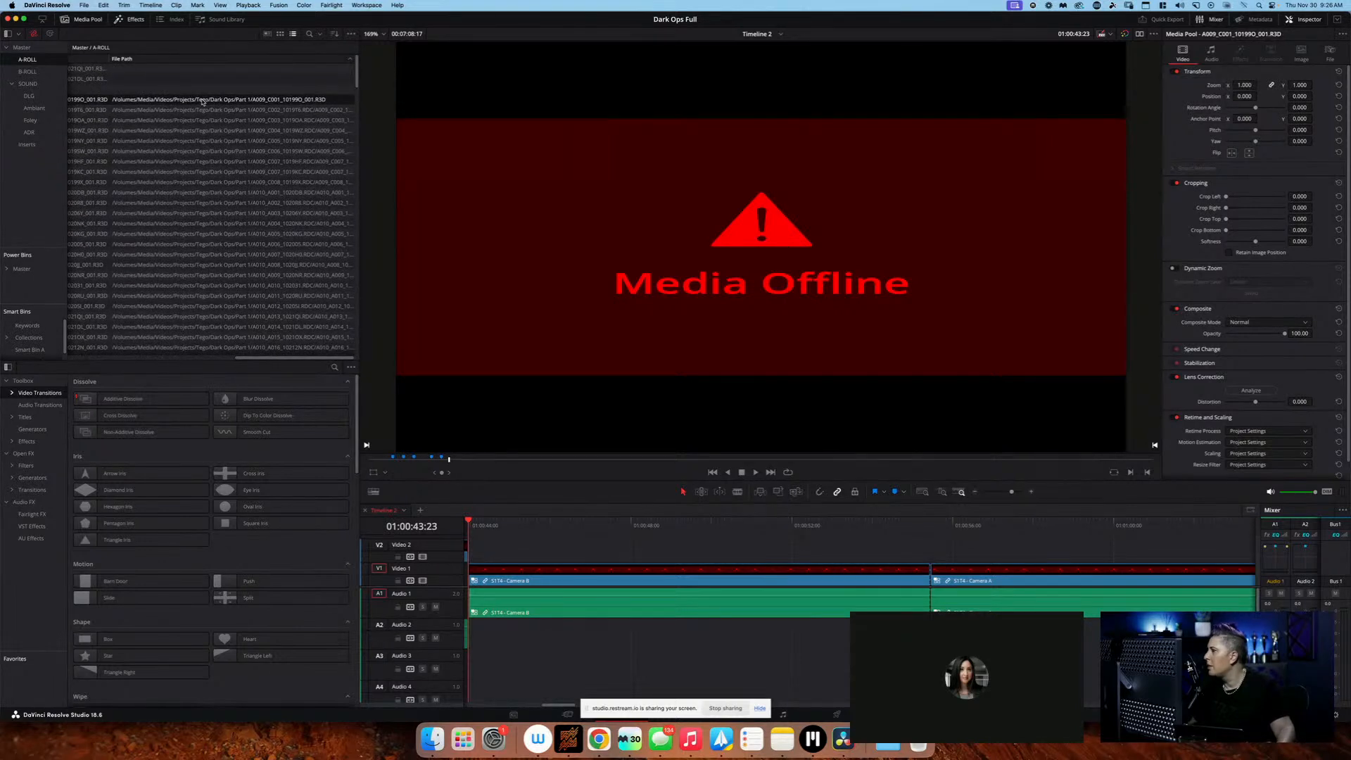
# Try Change Source Folder again on clip A009_C001_10199O_001.R3D, pointing it to Archive/Productions/Series/Dark Ops/Part 1
pyautogui.rightClick(202, 101)
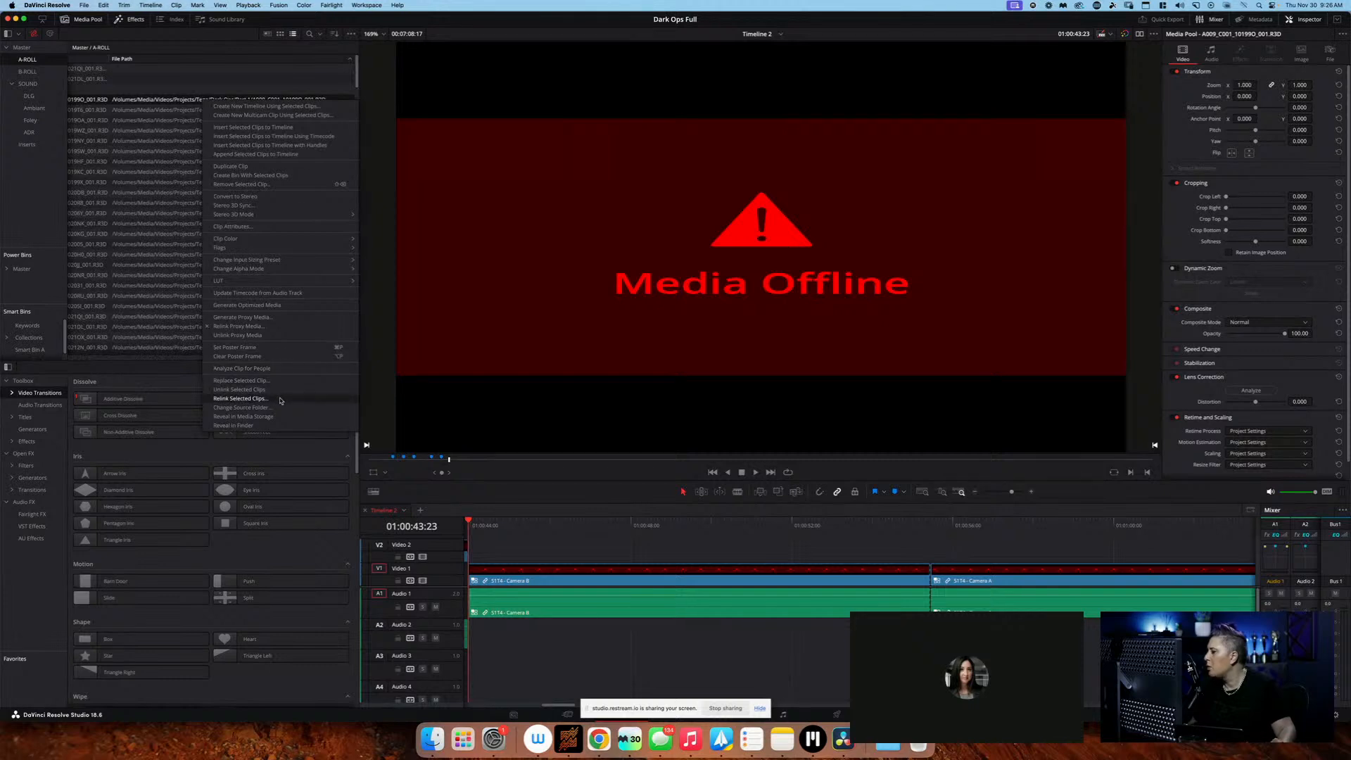
pyautogui.click(279, 408)
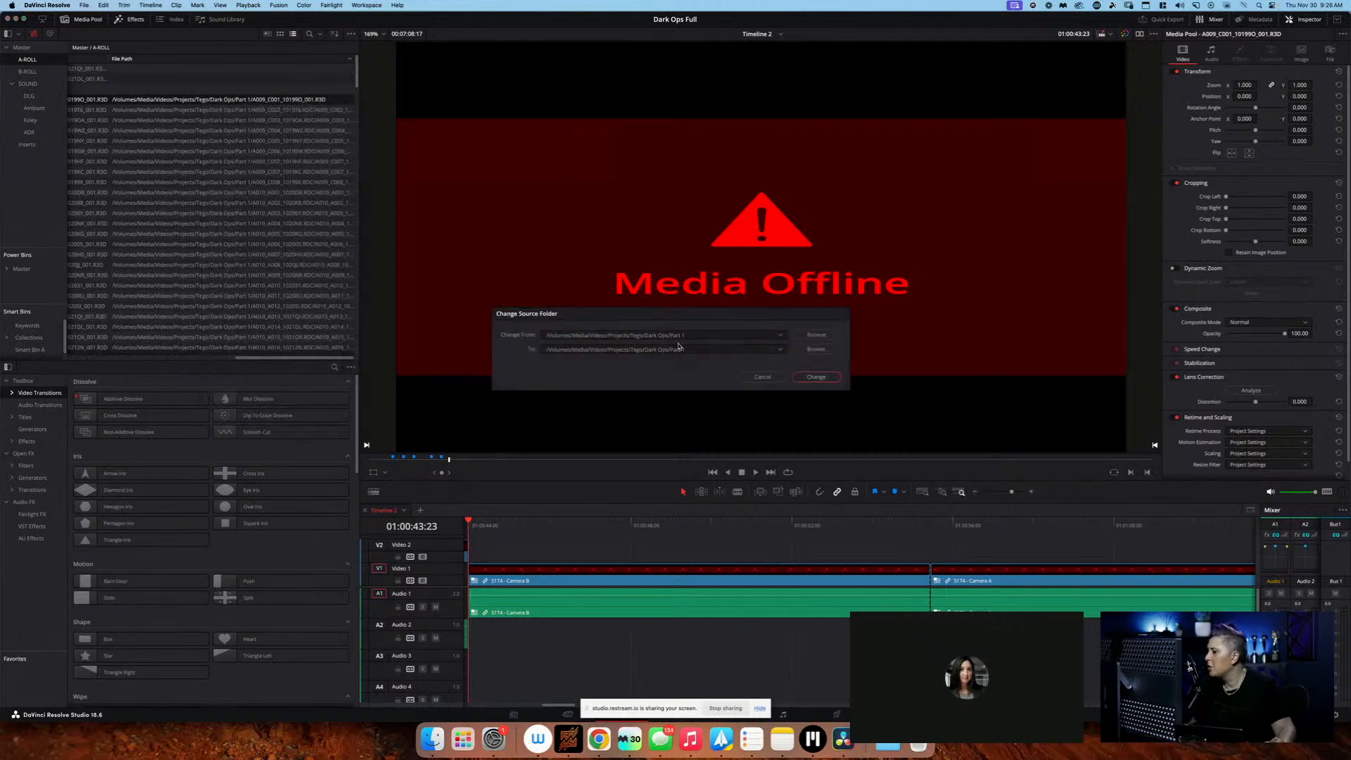
pyautogui.click(816, 350)
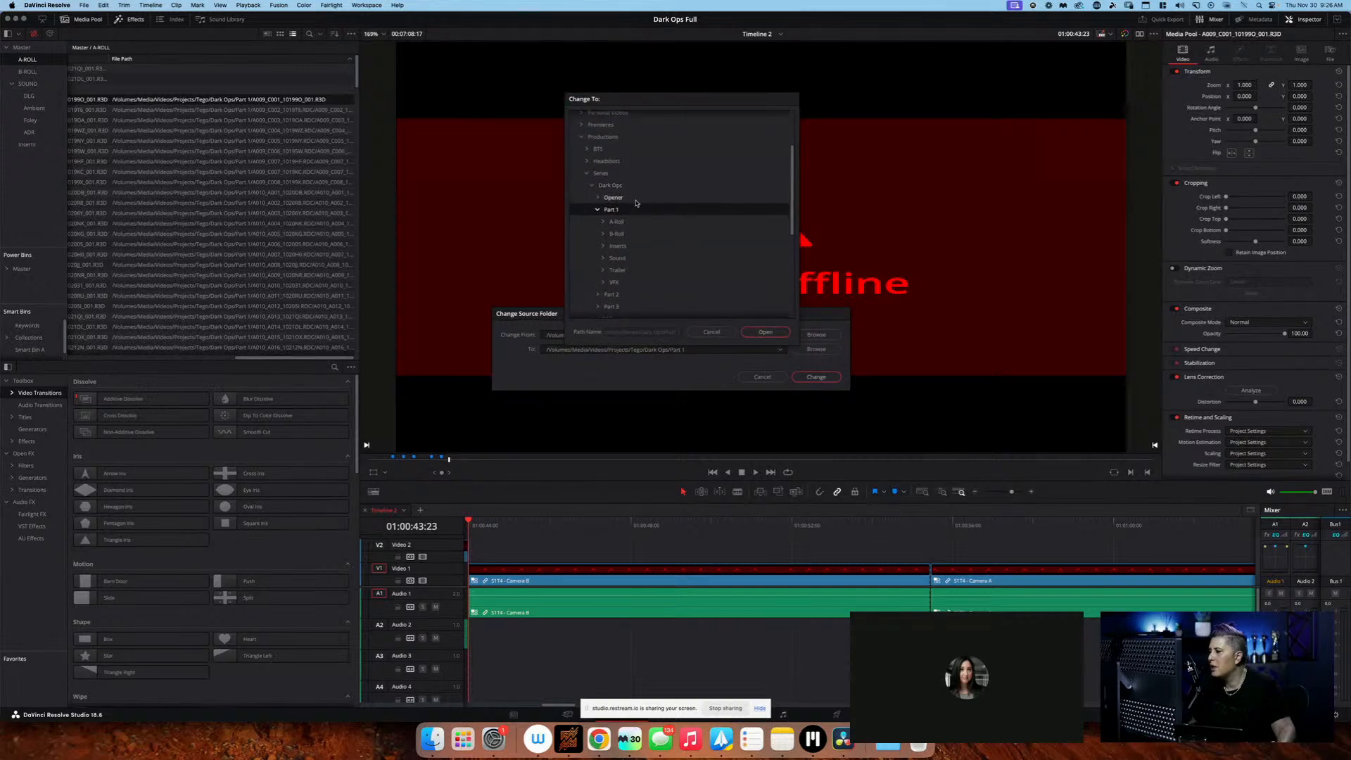
pyautogui.scroll(3, 636, 204)
pyautogui.scroll(3, 636, 190)
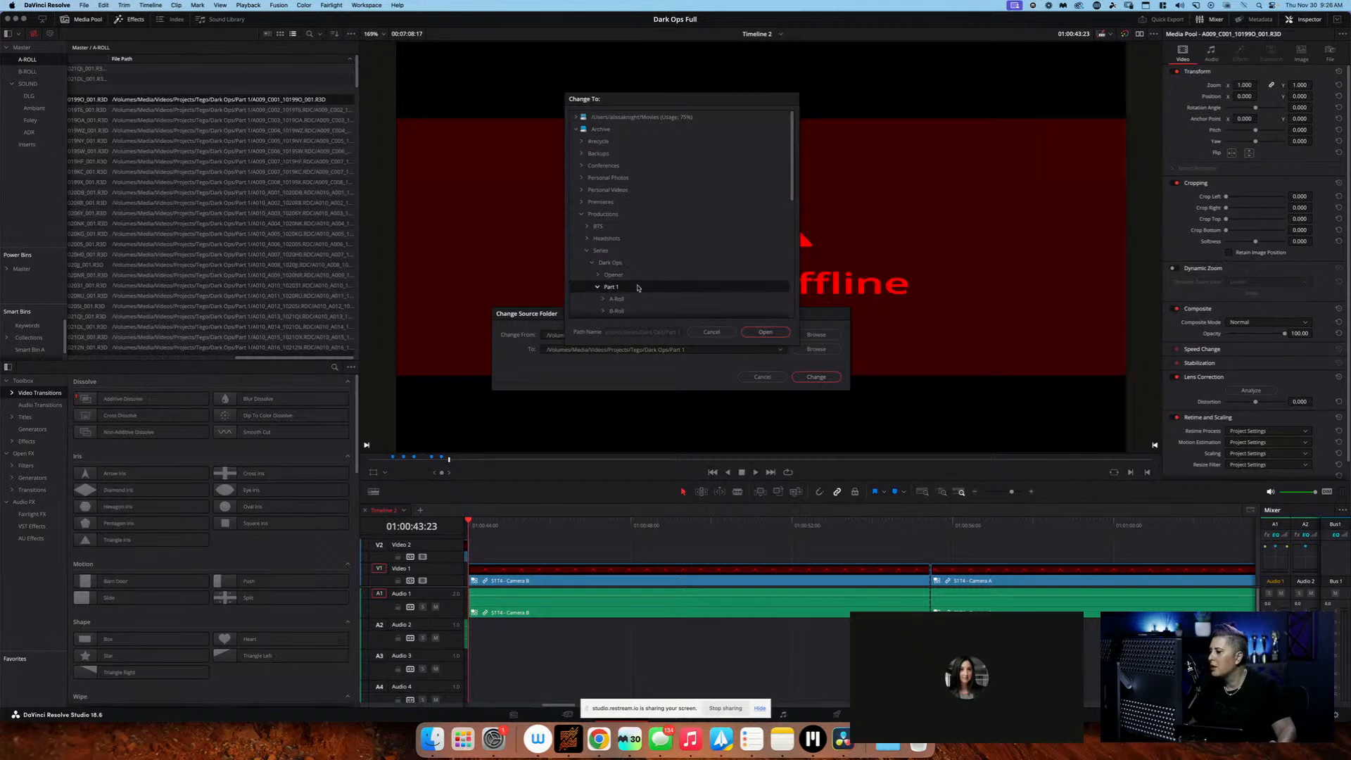
pyautogui.click(767, 331)
pyautogui.click(811, 378)
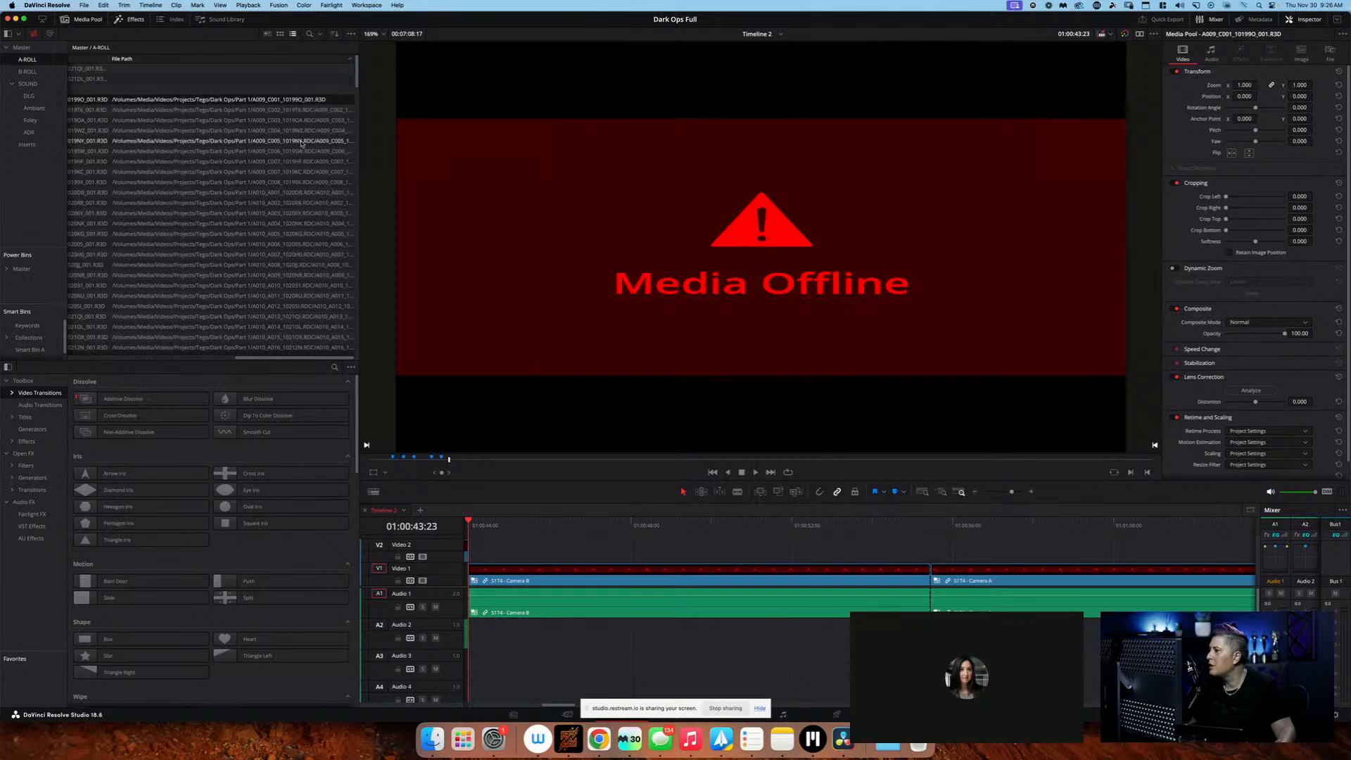
# Start Replace Selected Clip for A009_C001_10199O_001.R3D and bring the file chooser's network locations into view
pyautogui.scroll(-1, 258, 117)
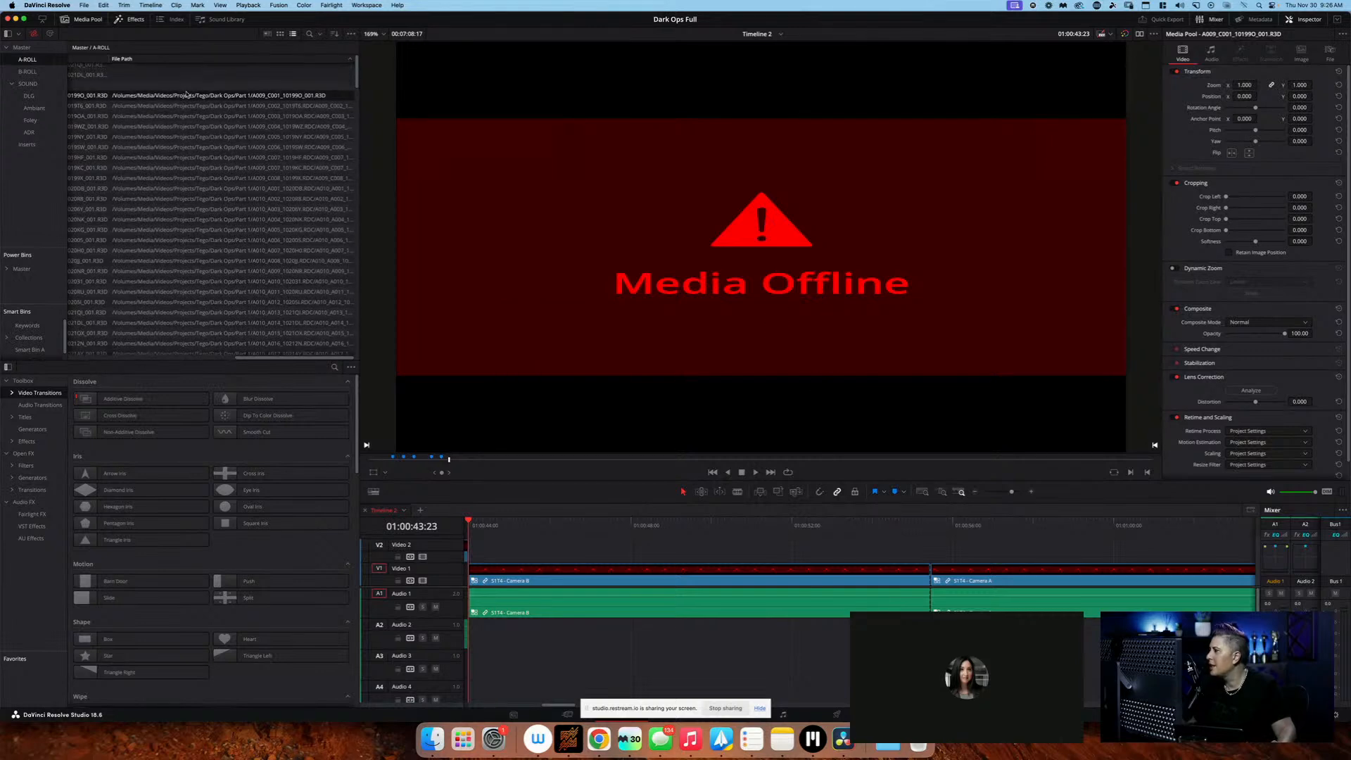
pyautogui.rightClick(241, 97)
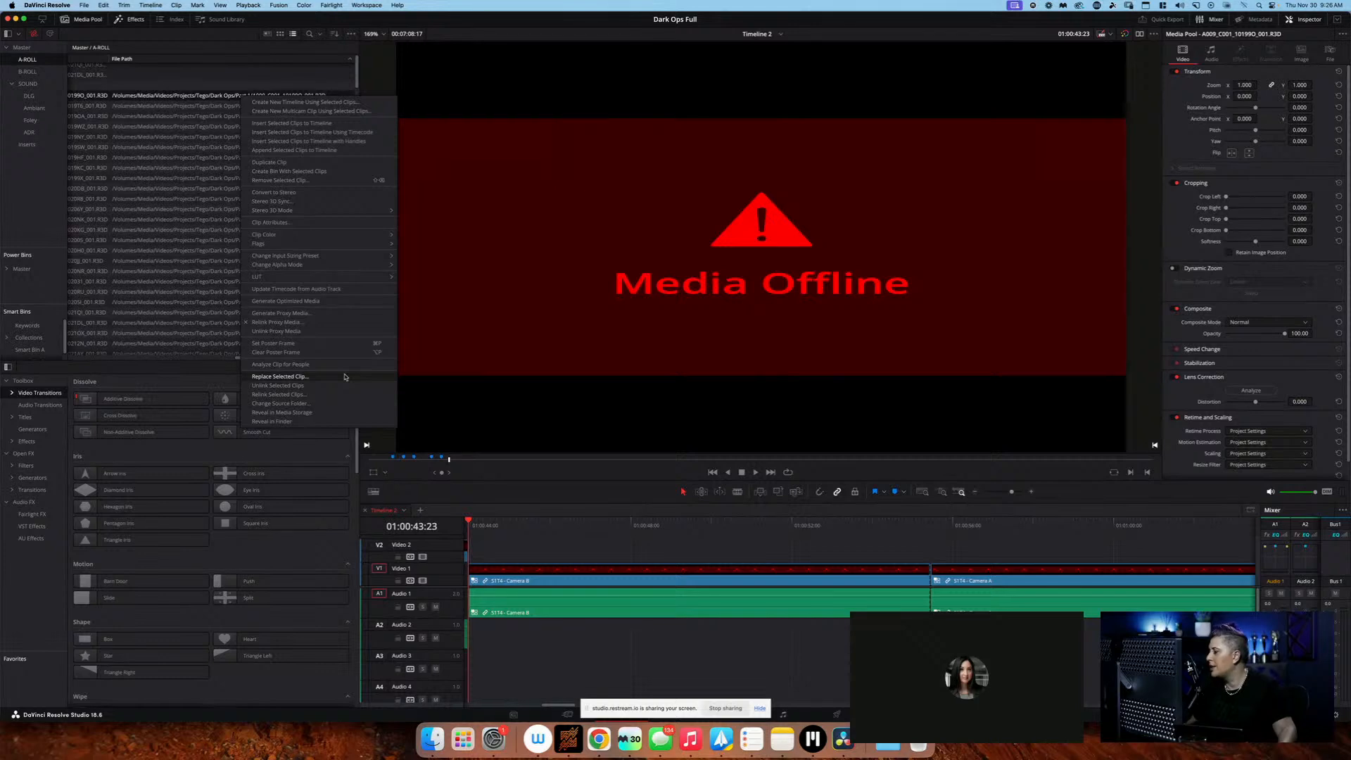
pyautogui.click(280, 376)
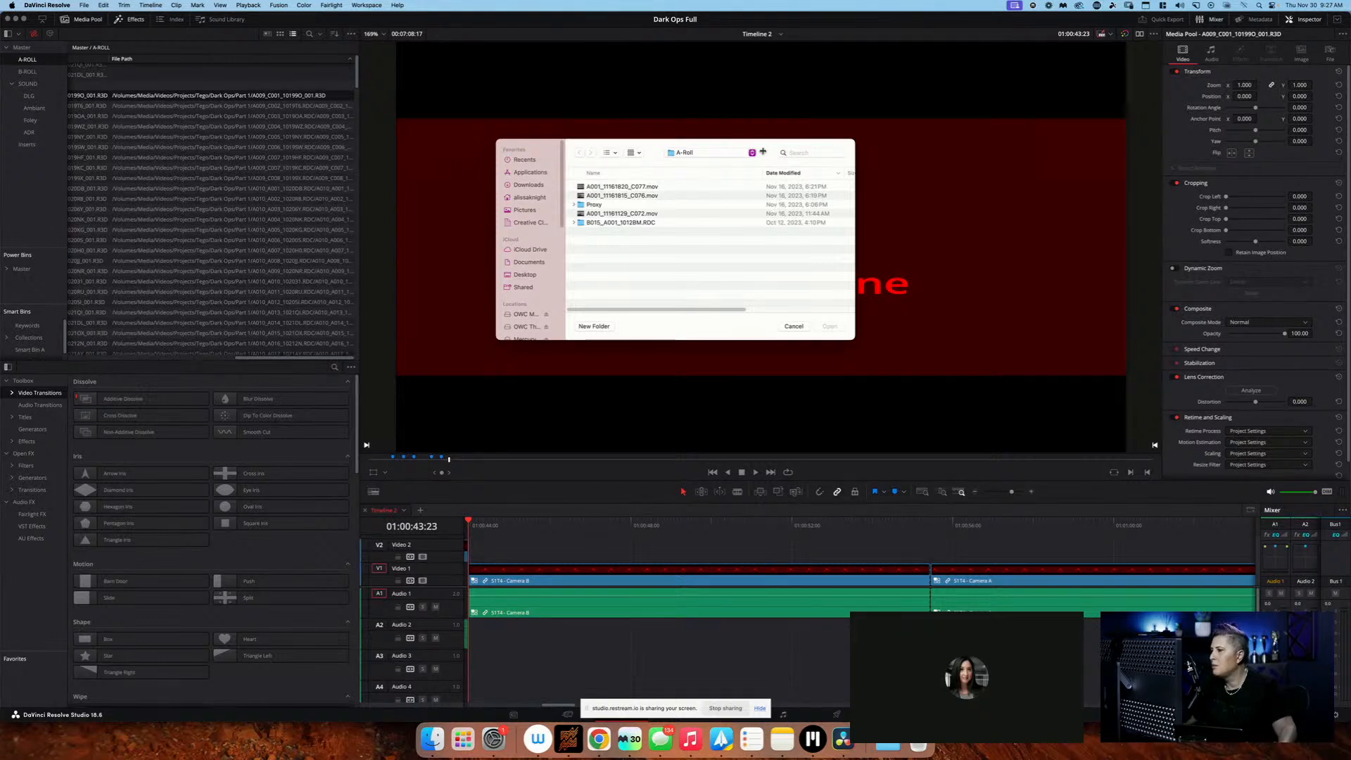
pyautogui.click(801, 150)
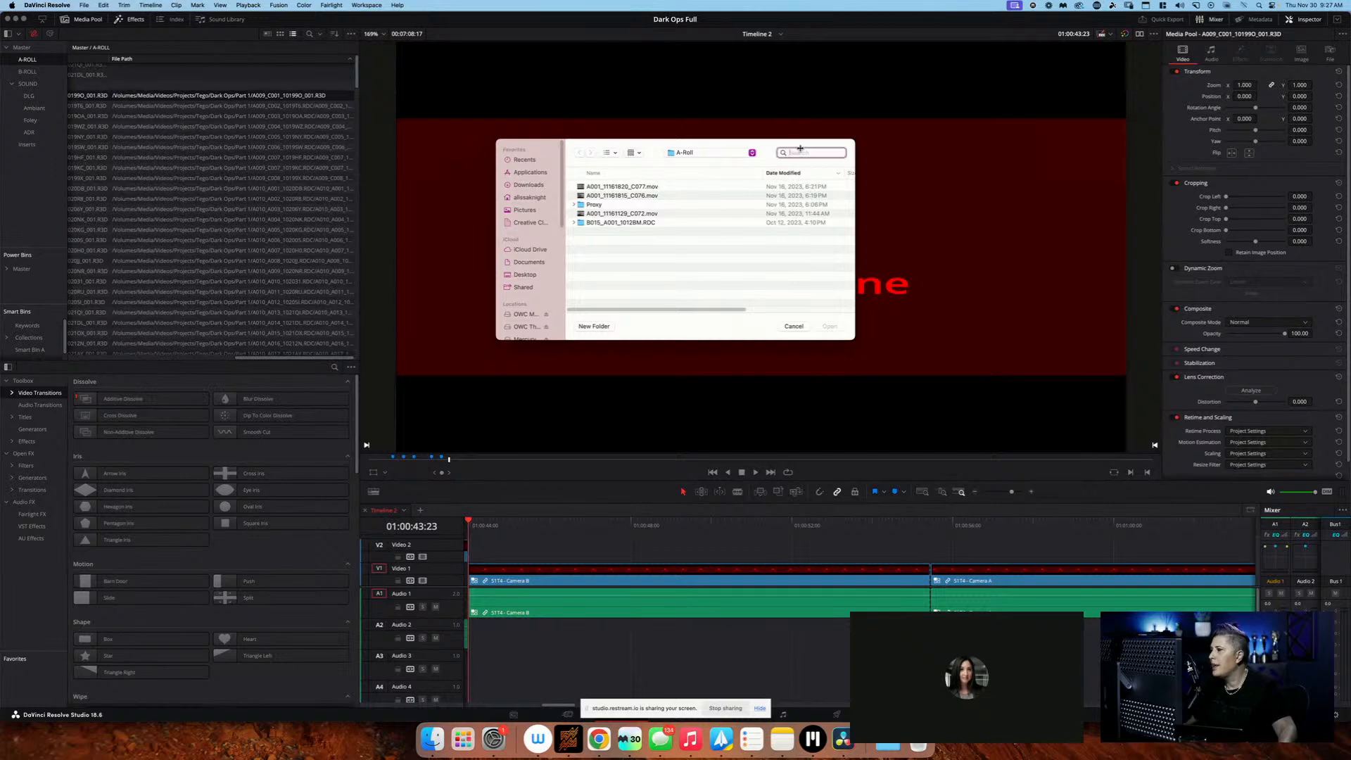
pyautogui.click(734, 153)
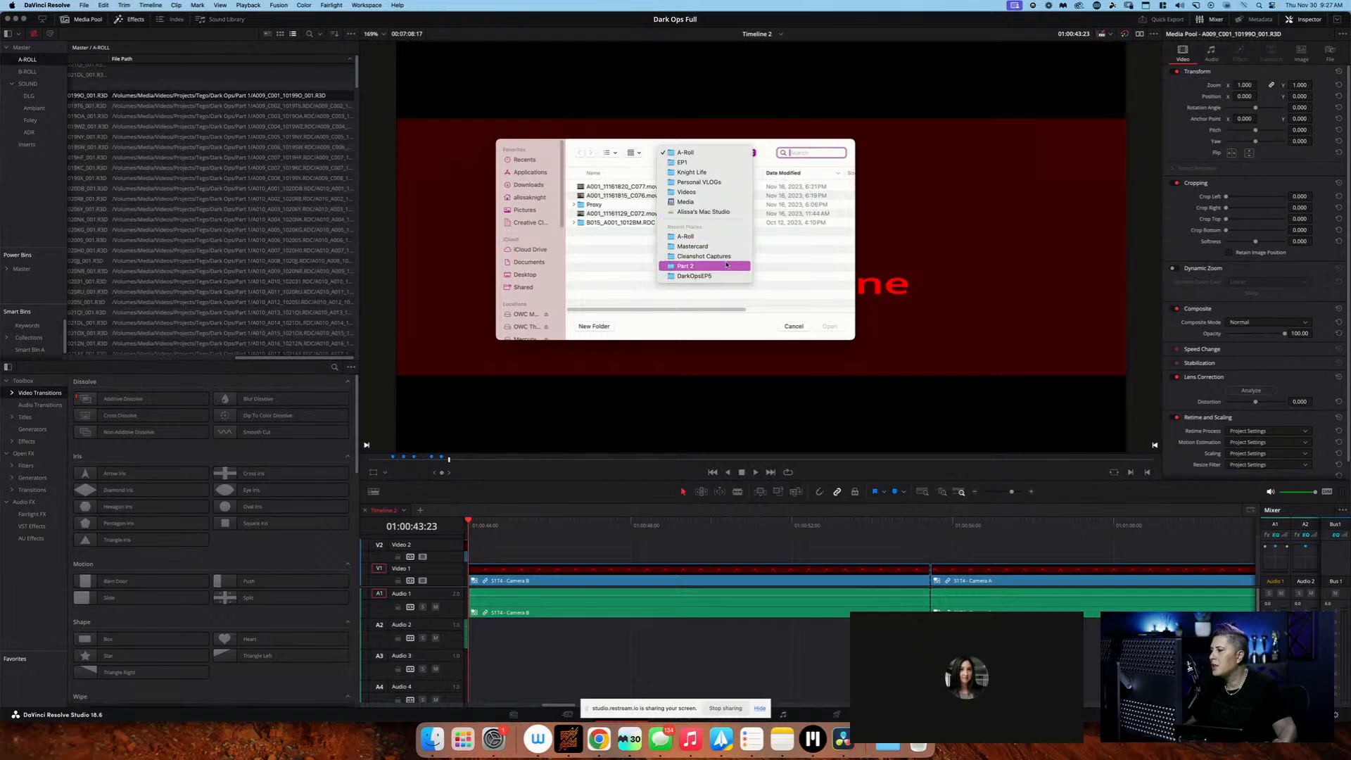
pyautogui.click(599, 252)
pyautogui.scroll(-2, 537, 303)
pyautogui.scroll(-2, 537, 302)
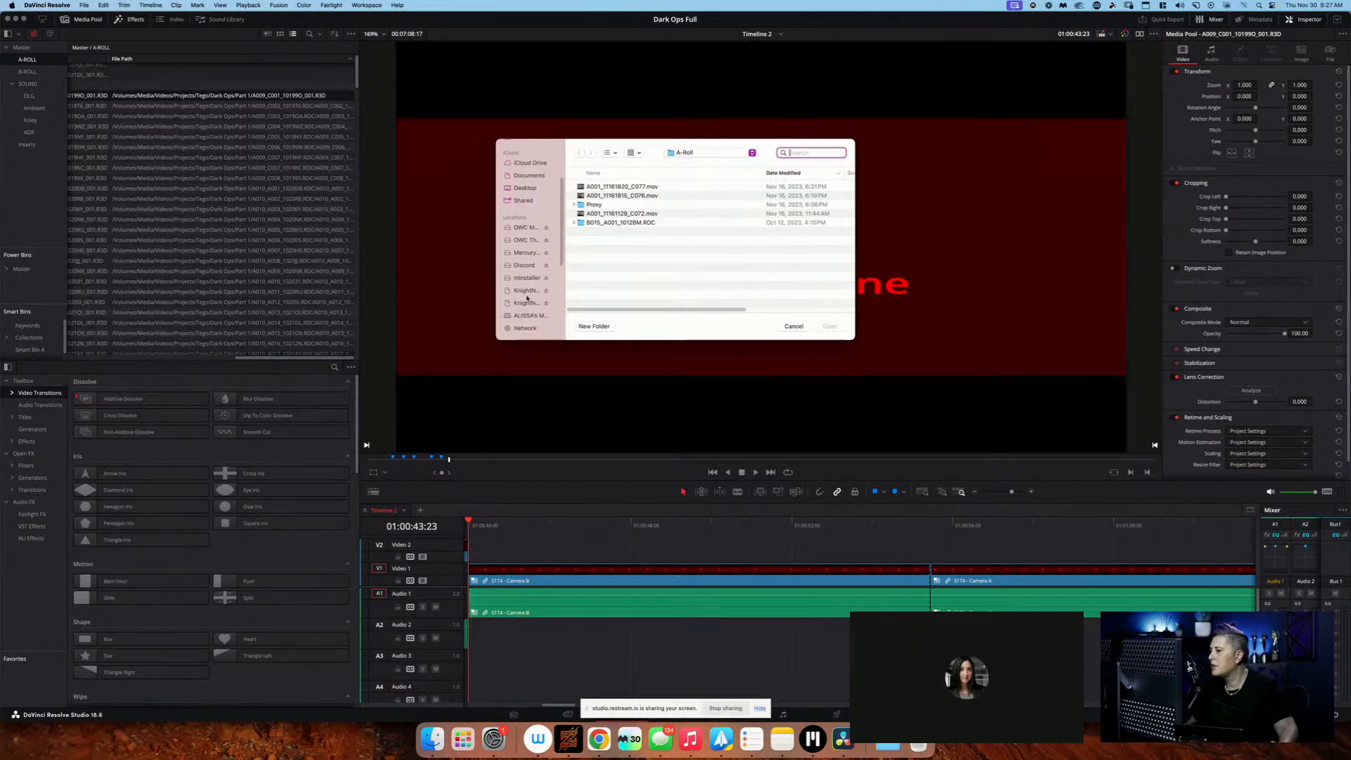
# Browse to the Archive/Productions folder on KnightNAS01 for the replacement clip
pyautogui.click(528, 290)
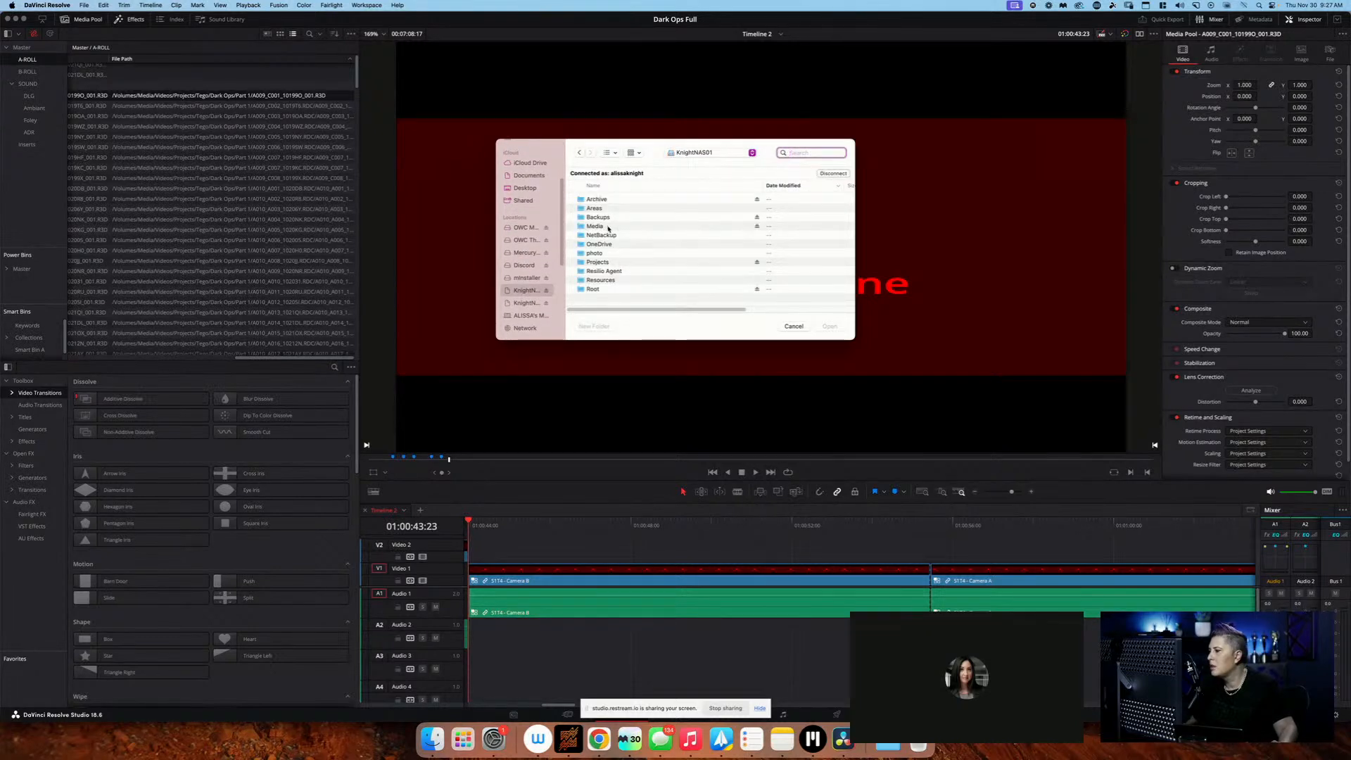
pyautogui.click(610, 186)
pyautogui.click(772, 186)
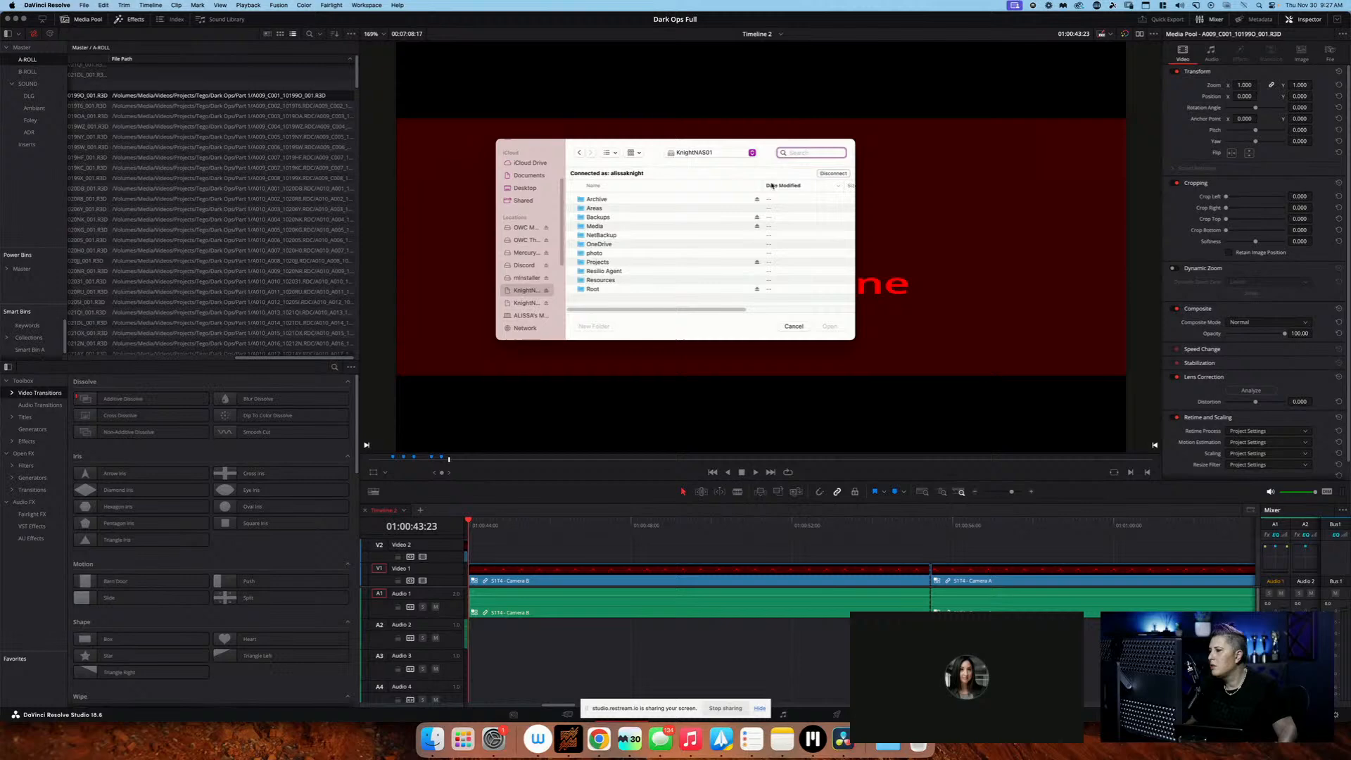
pyautogui.doubleClick(683, 199)
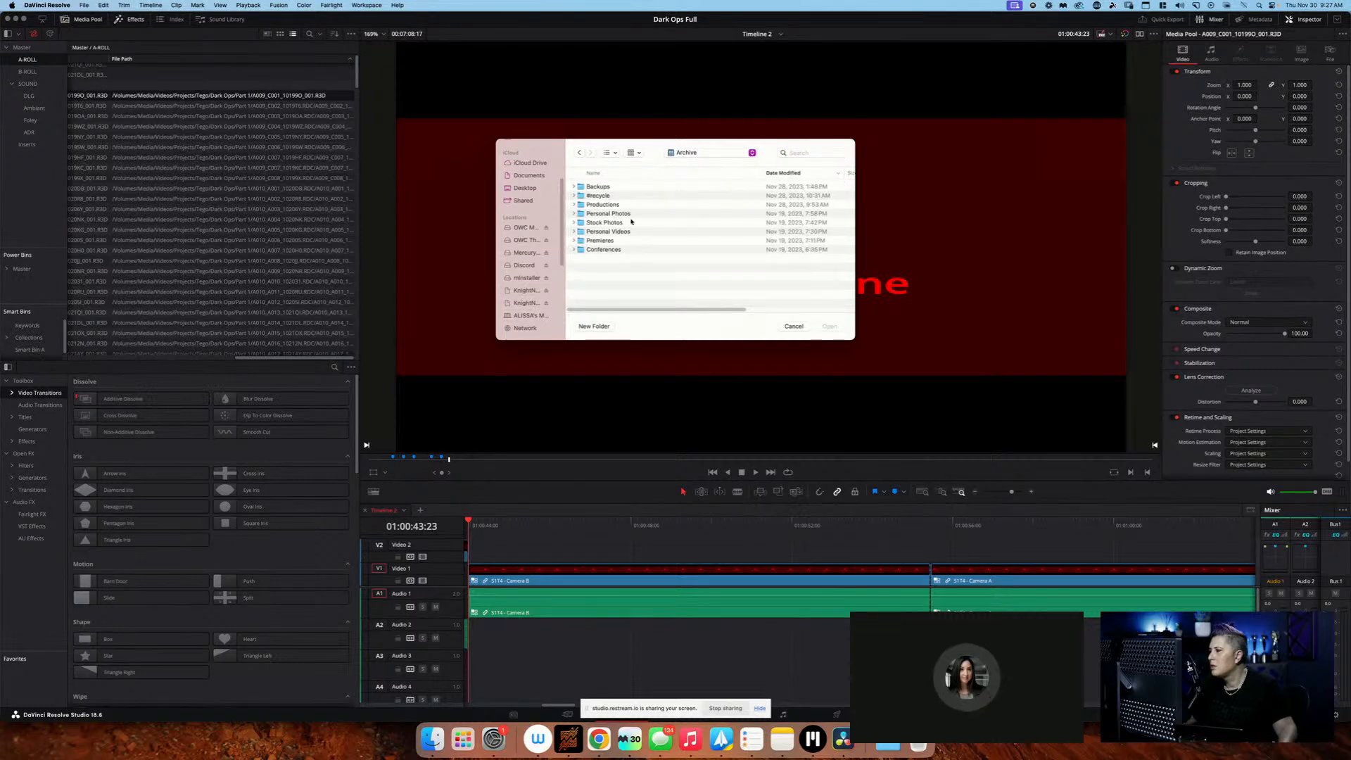
pyautogui.click(633, 205)
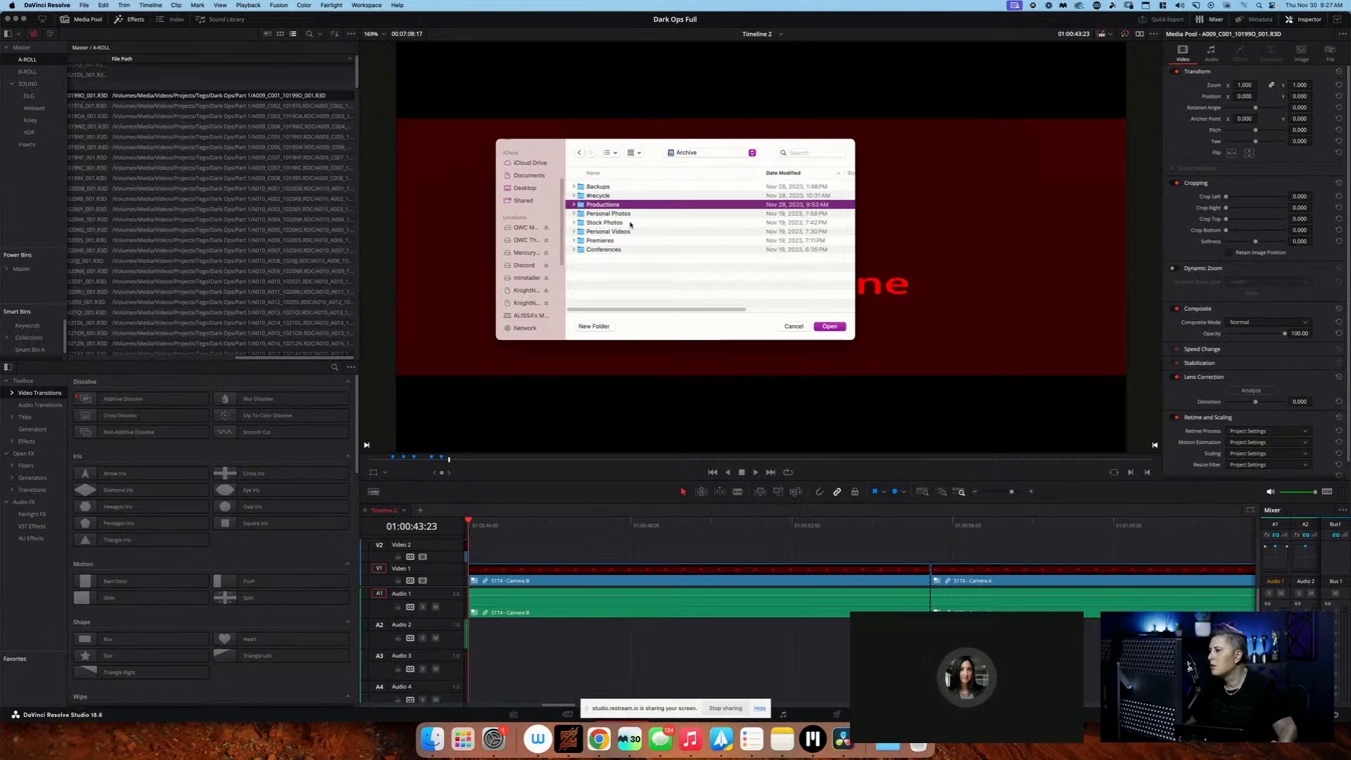
pyautogui.doubleClick(628, 205)
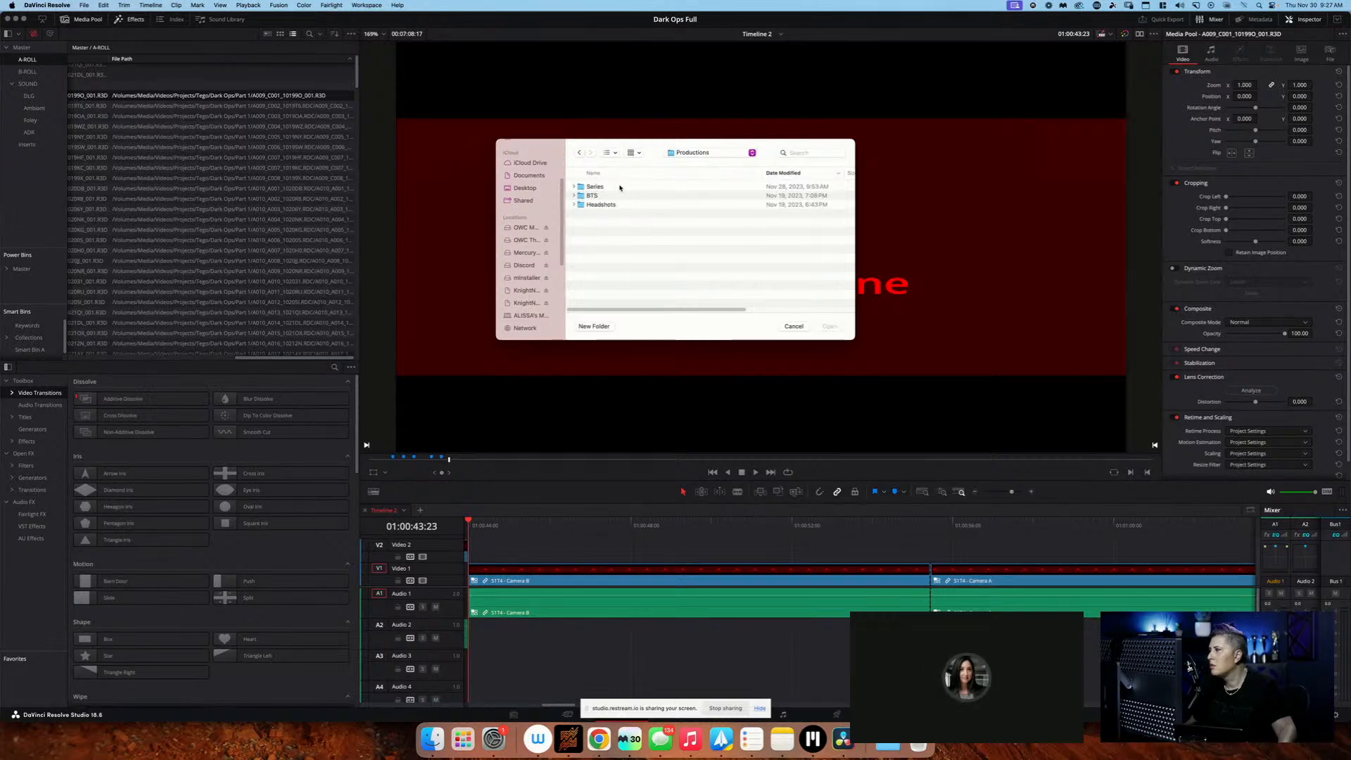
# Switch to the Restream studio in Chrome to read the livestream chat advice on Change Source Folder
pyautogui.press('super+Tab')
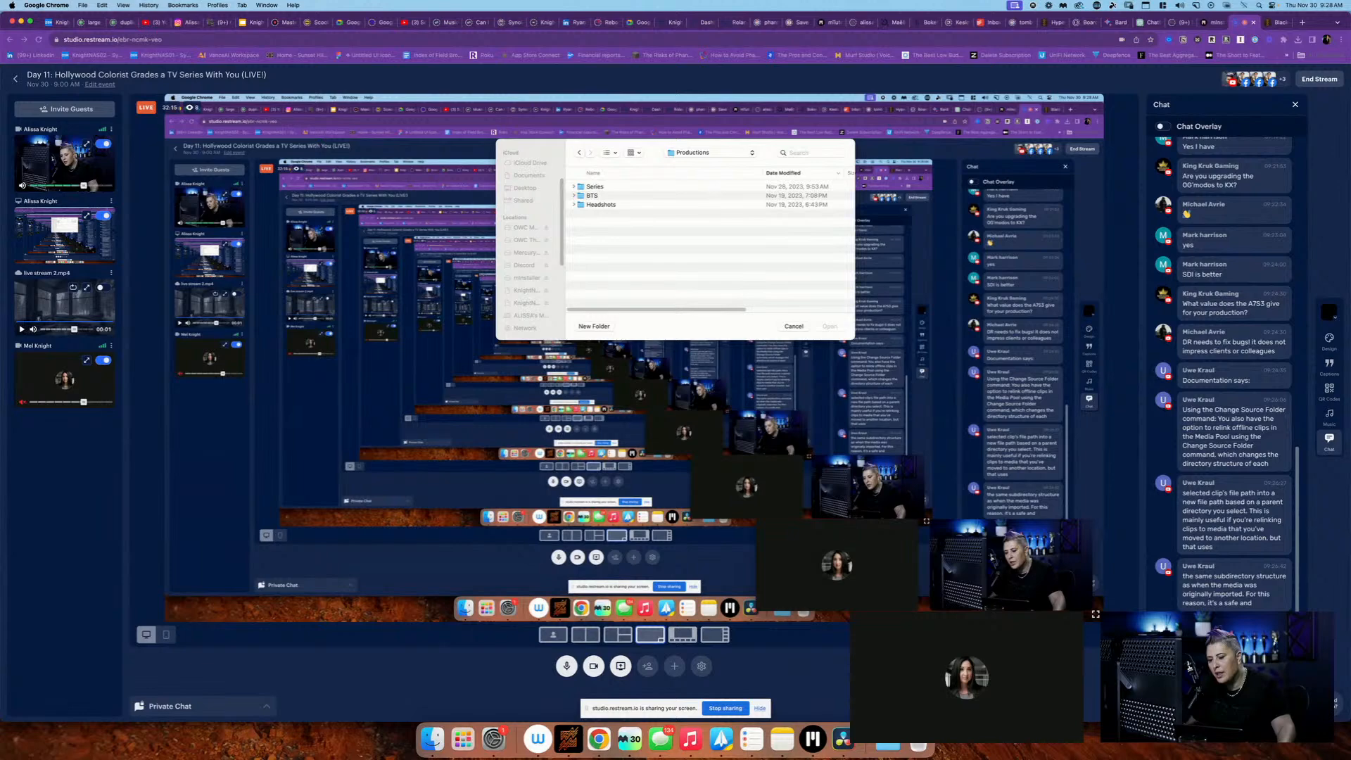
# Recheck the livestream chat's relinking advice in Chrome, and return to the replacement file chooser in DaVinci Resolve
pyautogui.press('super+Tab')
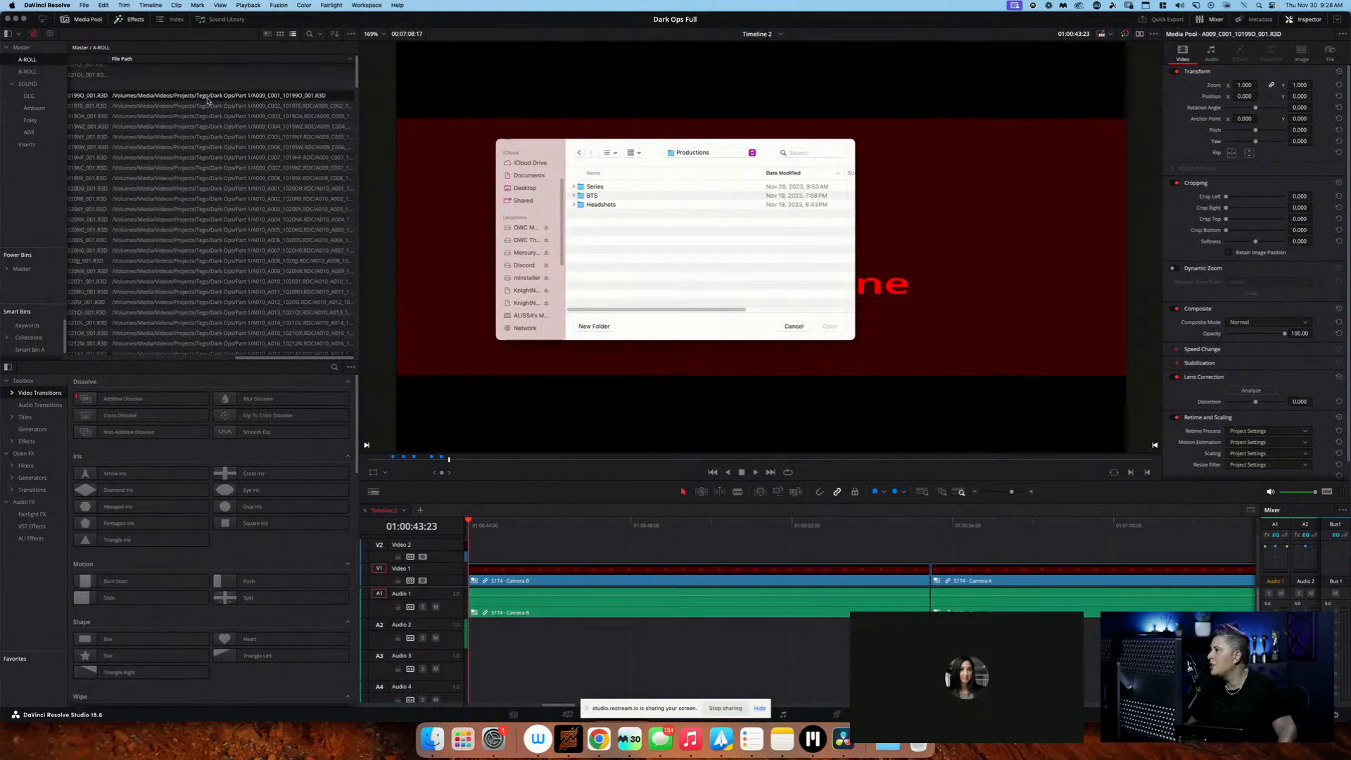
pyautogui.press('super+Tab')
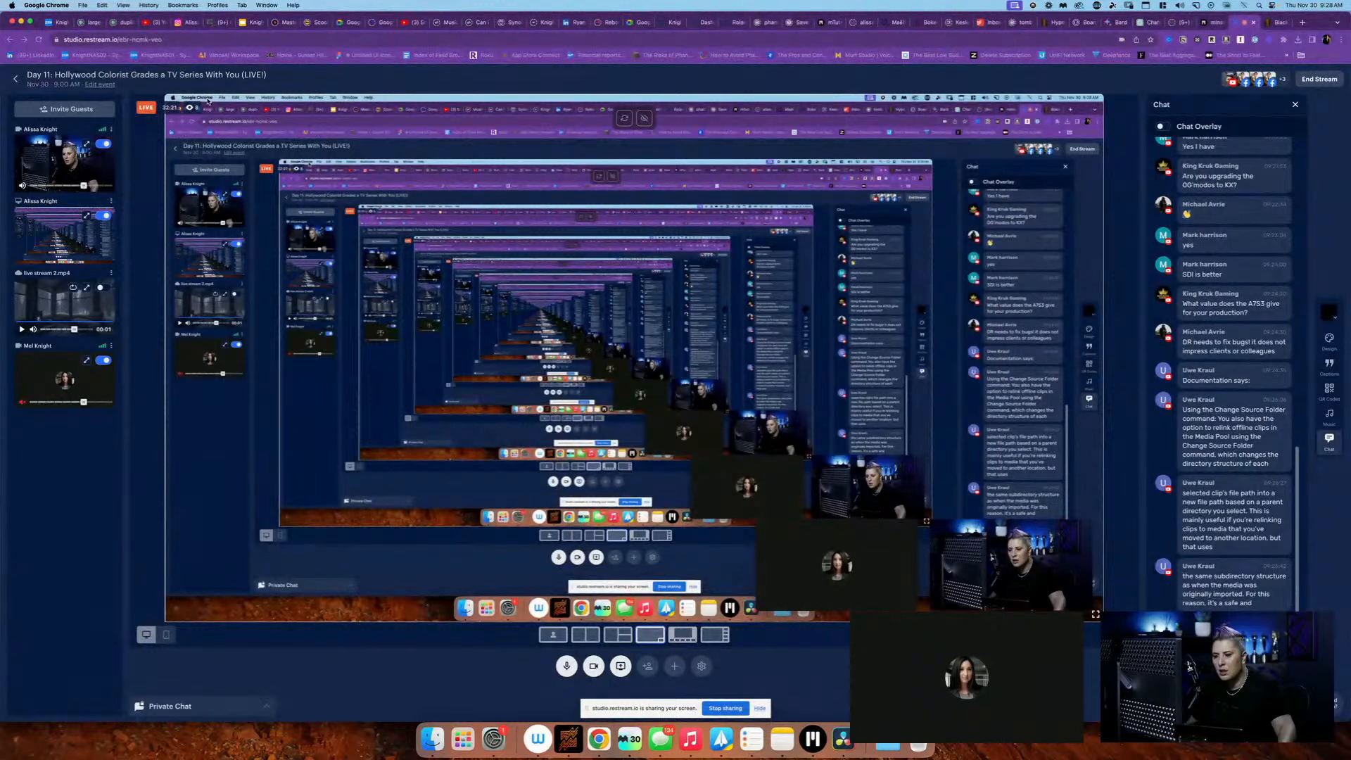
pyautogui.press('super+Tab')
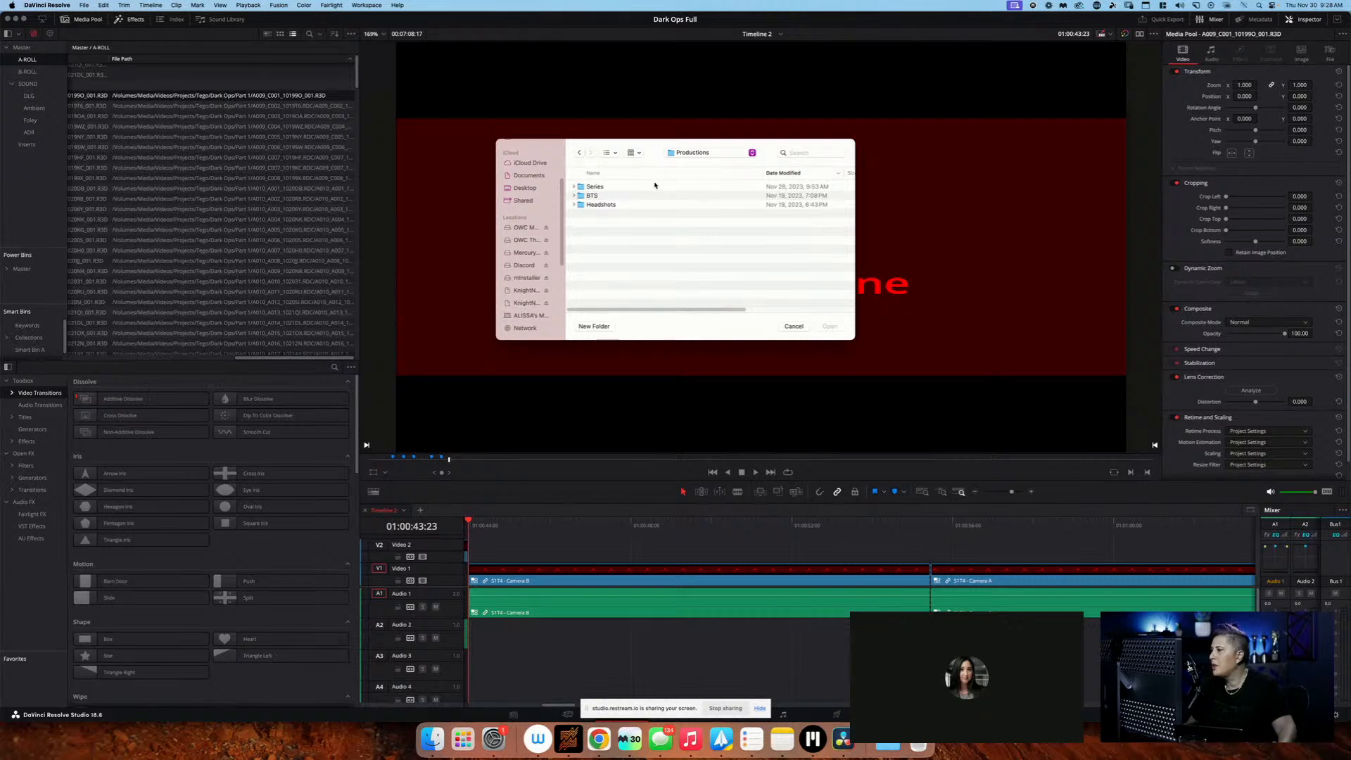
# Browse from Productions into Series/Dark Ops/Part 1/A-Roll in the replacement file chooser
pyautogui.click(632, 187)
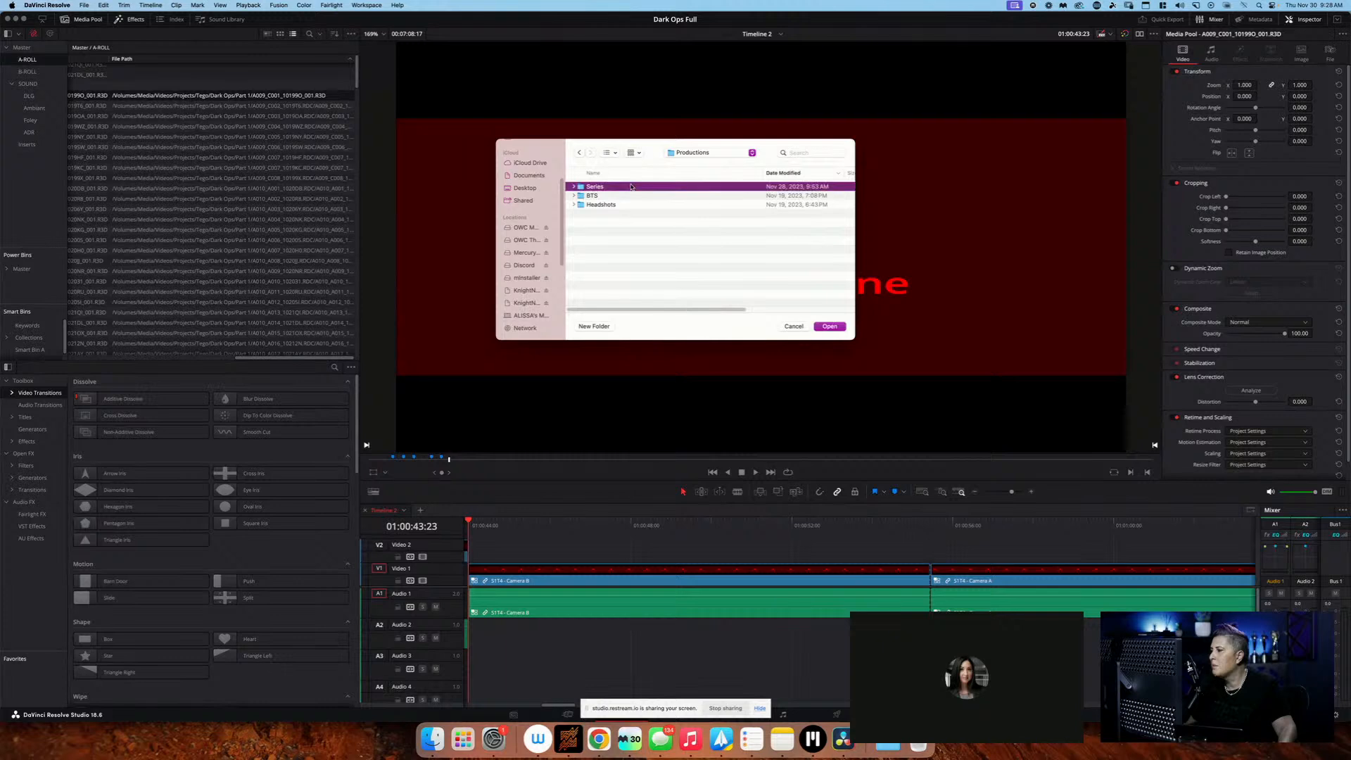
pyautogui.doubleClick(633, 187)
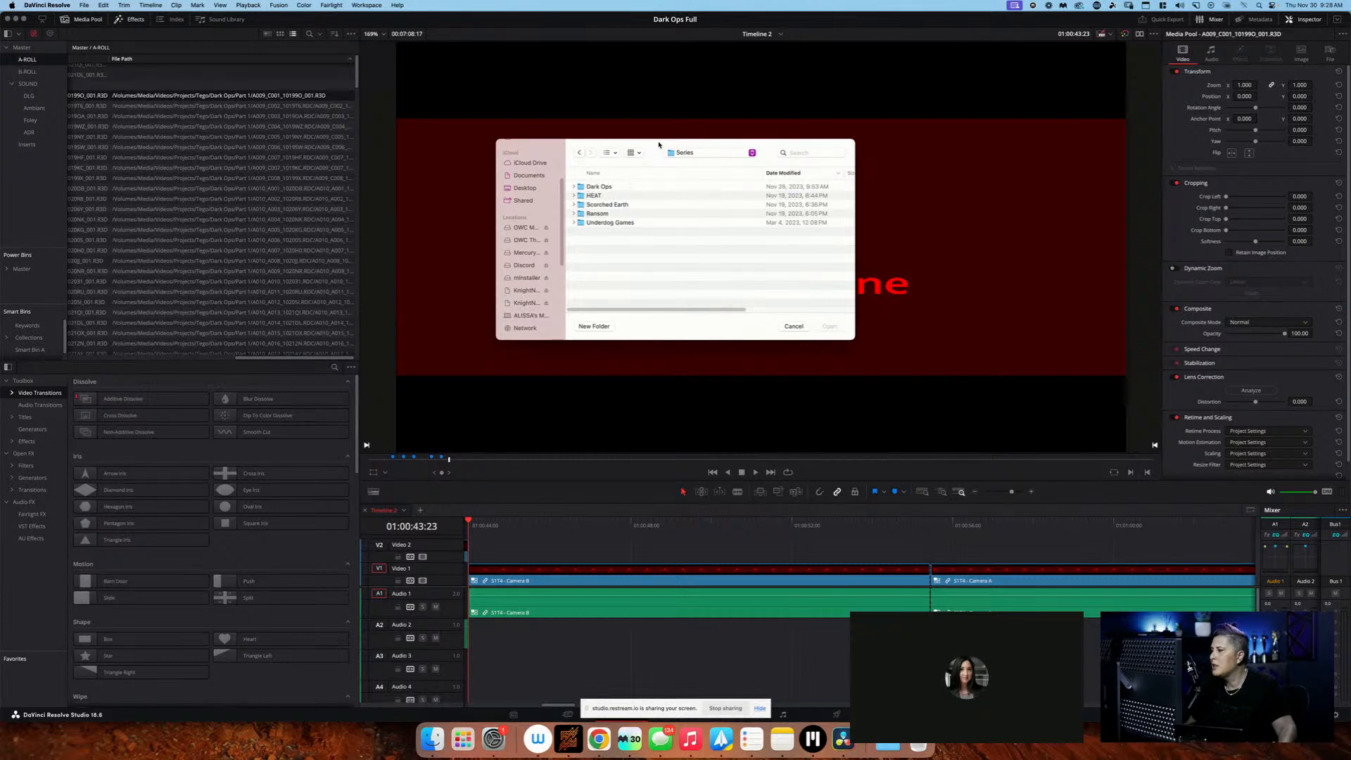
pyautogui.click(679, 152)
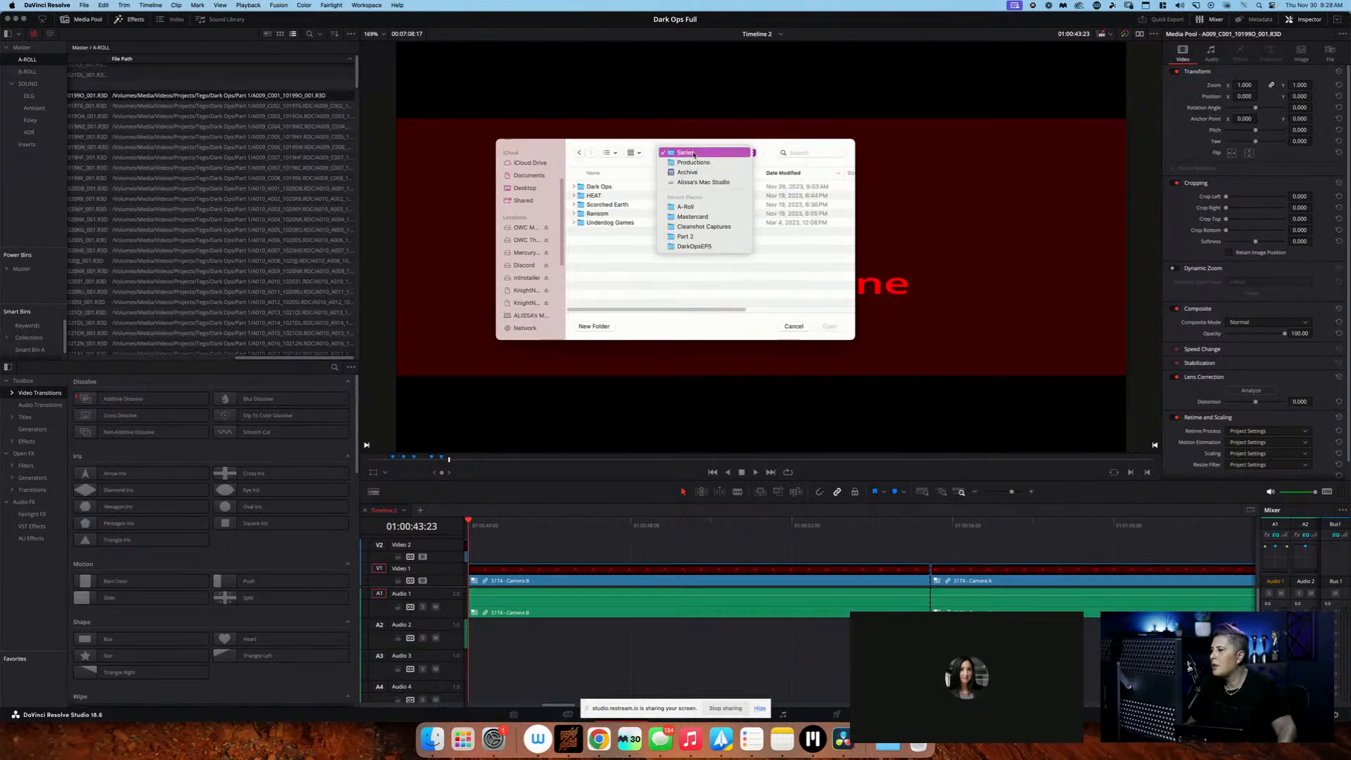
pyautogui.click(694, 154)
pyautogui.doubleClick(636, 187)
pyautogui.doubleClick(641, 188)
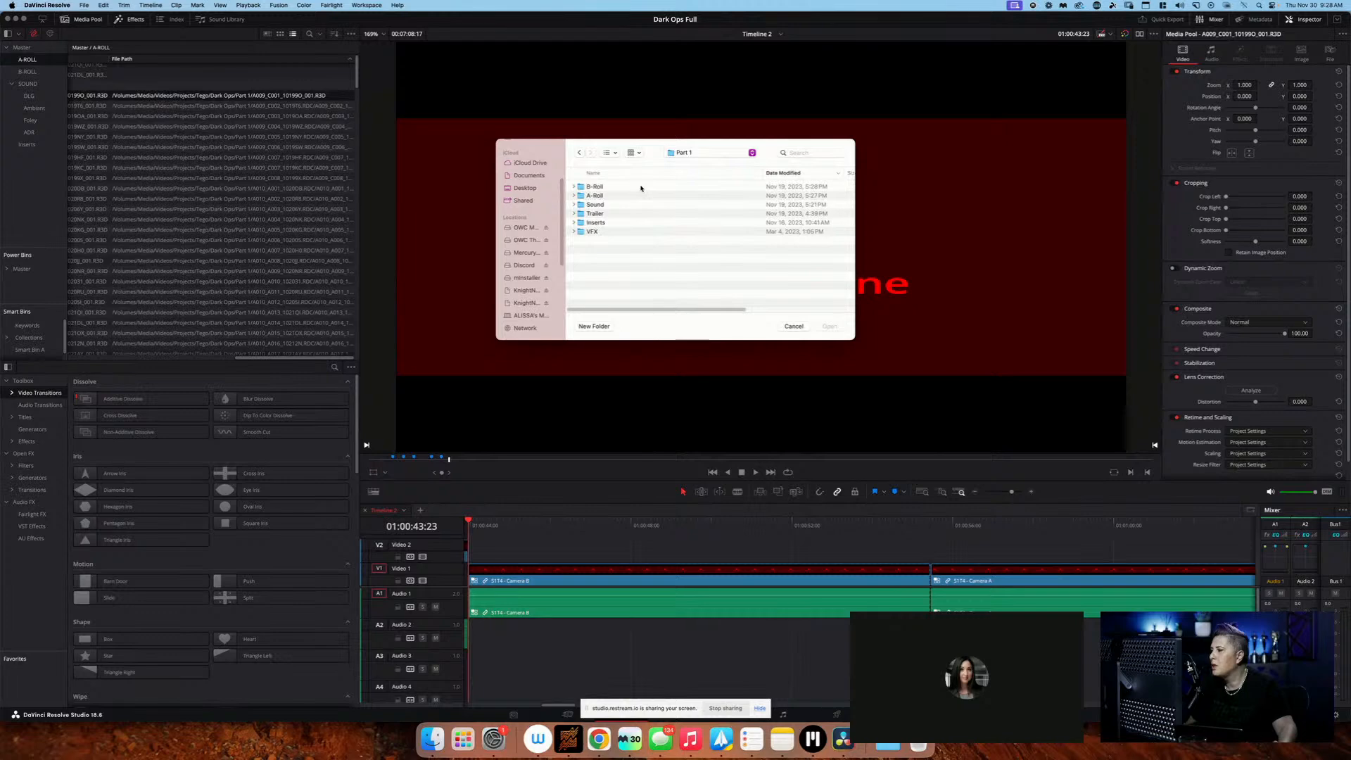
pyautogui.doubleClick(640, 195)
# Search for a009_c001_101990_001 in the file chooser, limiting the search to the A-Roll folder
pyautogui.click(809, 152)
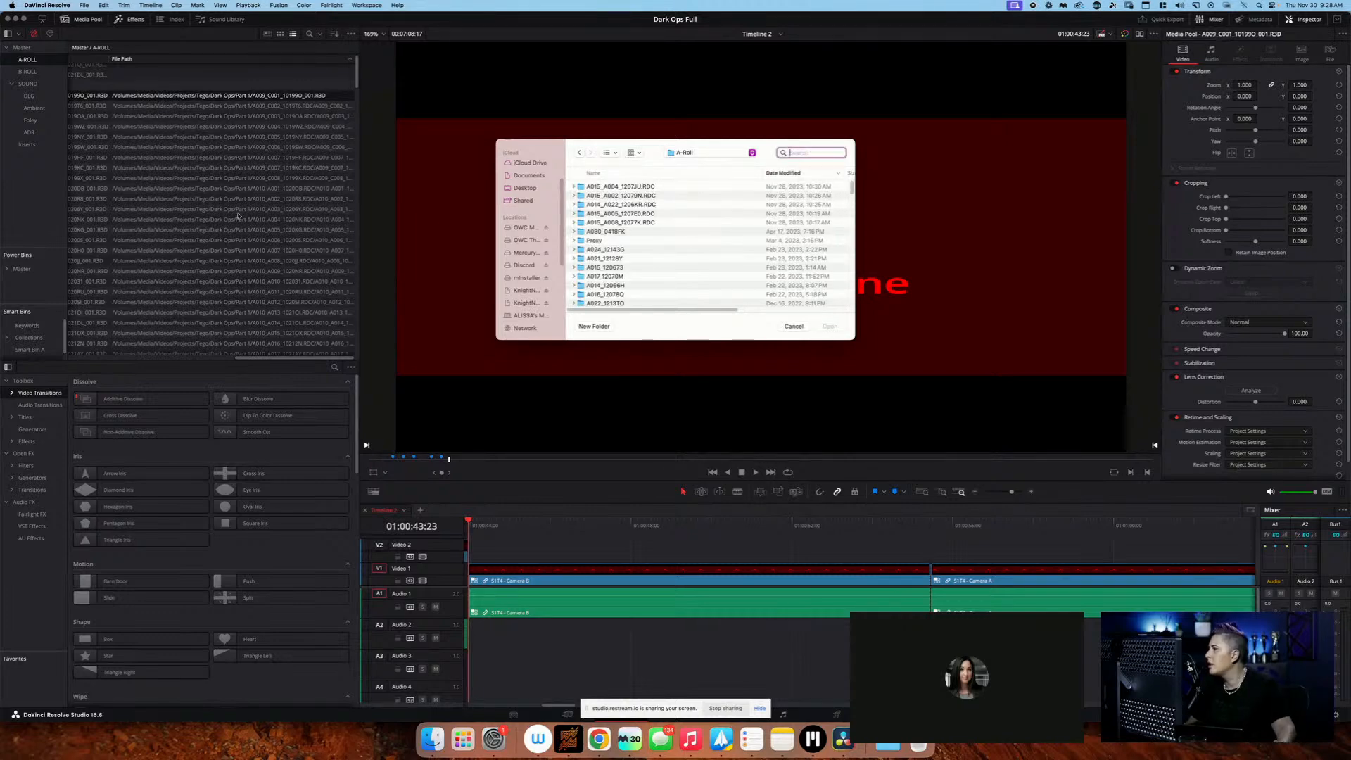
pyautogui.write('a009_')
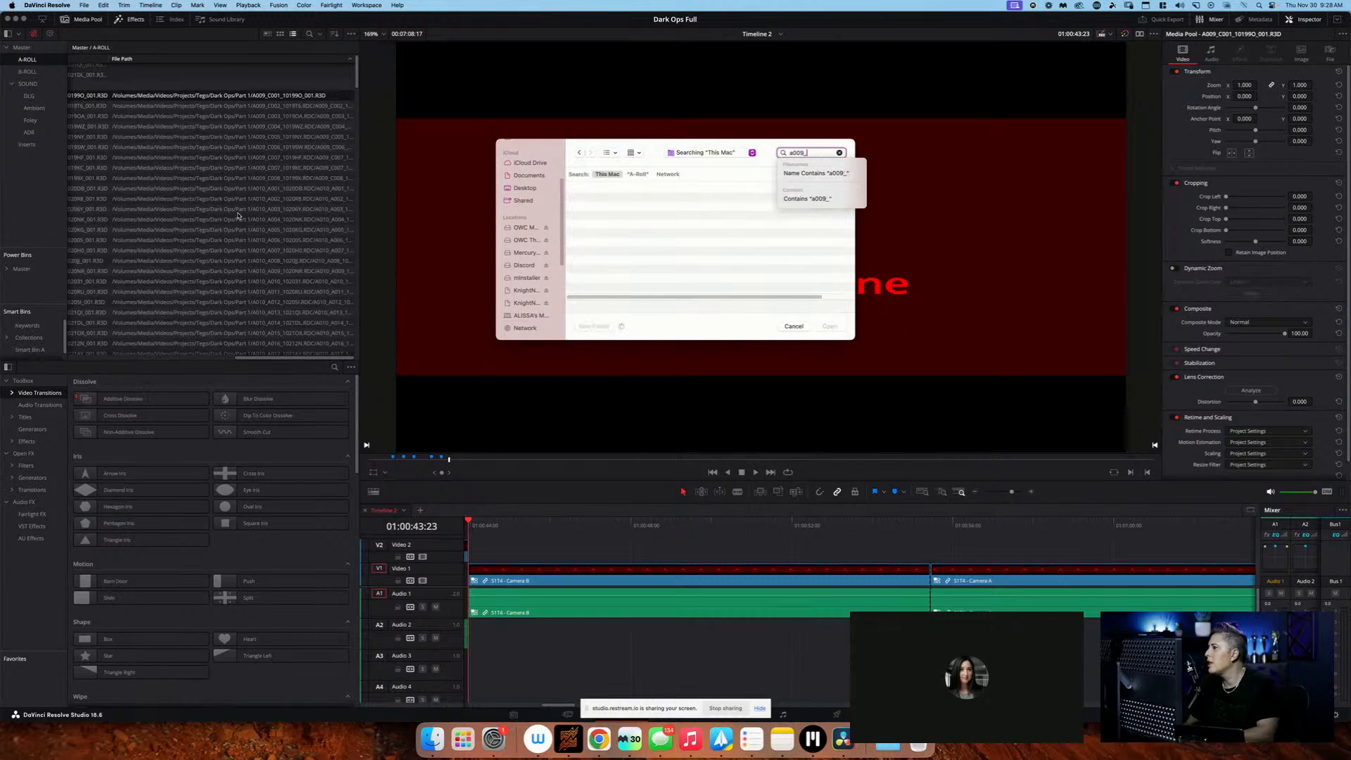
pyautogui.write('c001')
pyautogui.write('_101990_001')
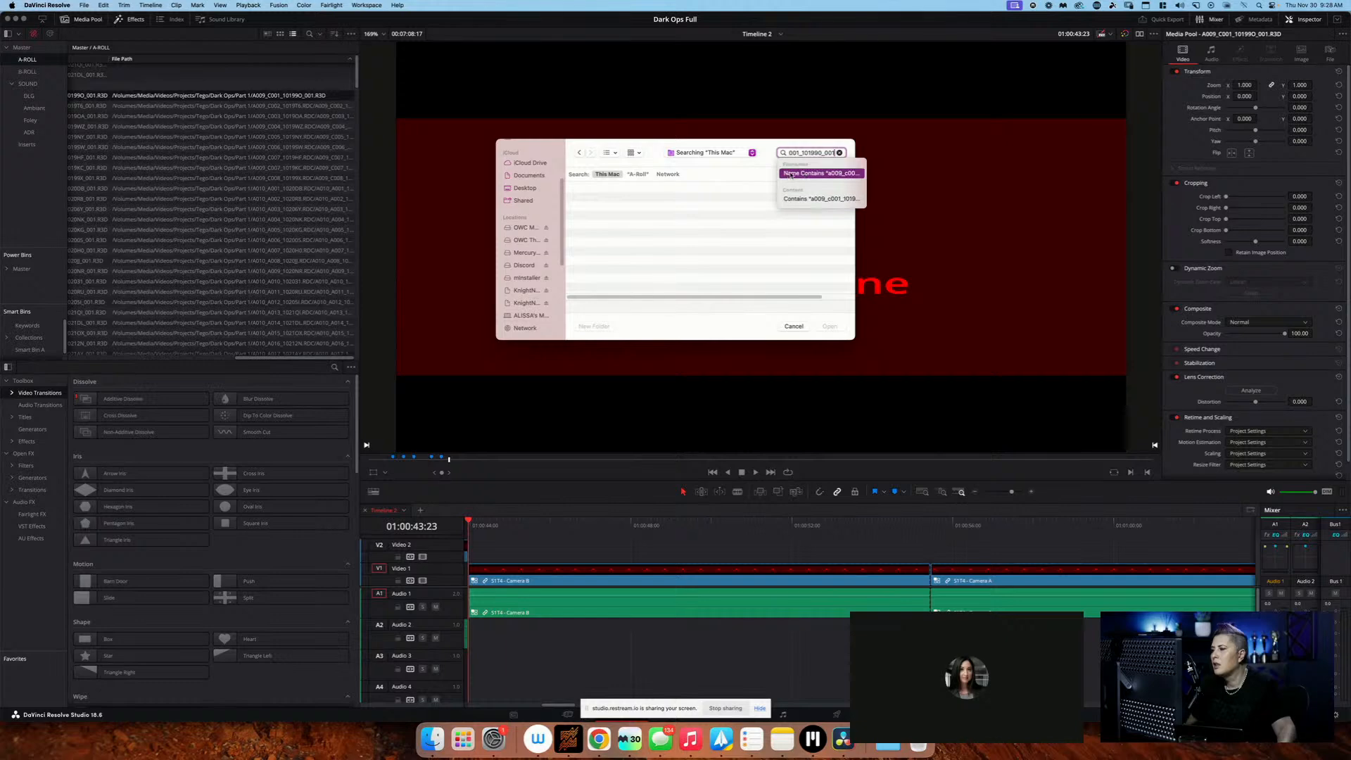
pyautogui.click(638, 174)
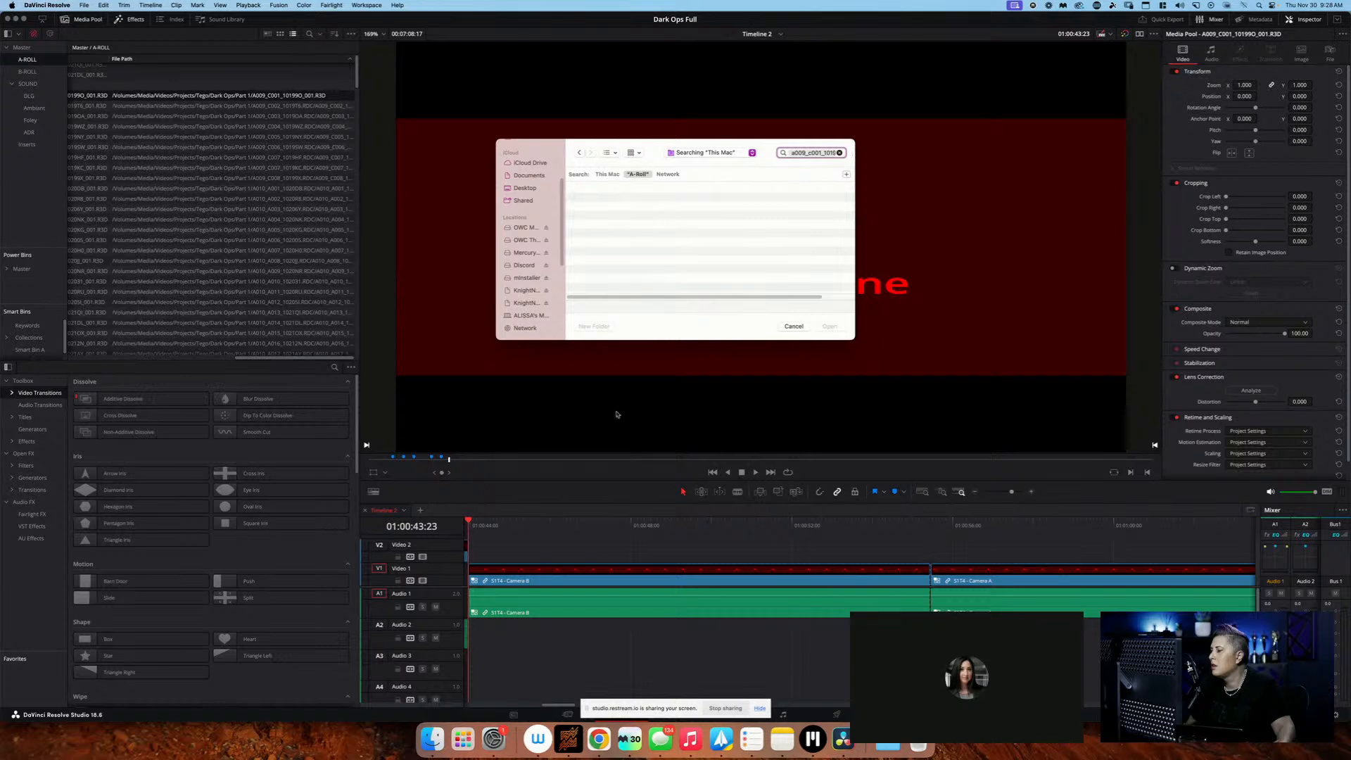
# Switch to Finder and browse KnightNAS01 to Archive/Productions/Series, keeping the window clear of the file chooser
pyautogui.click(432, 739)
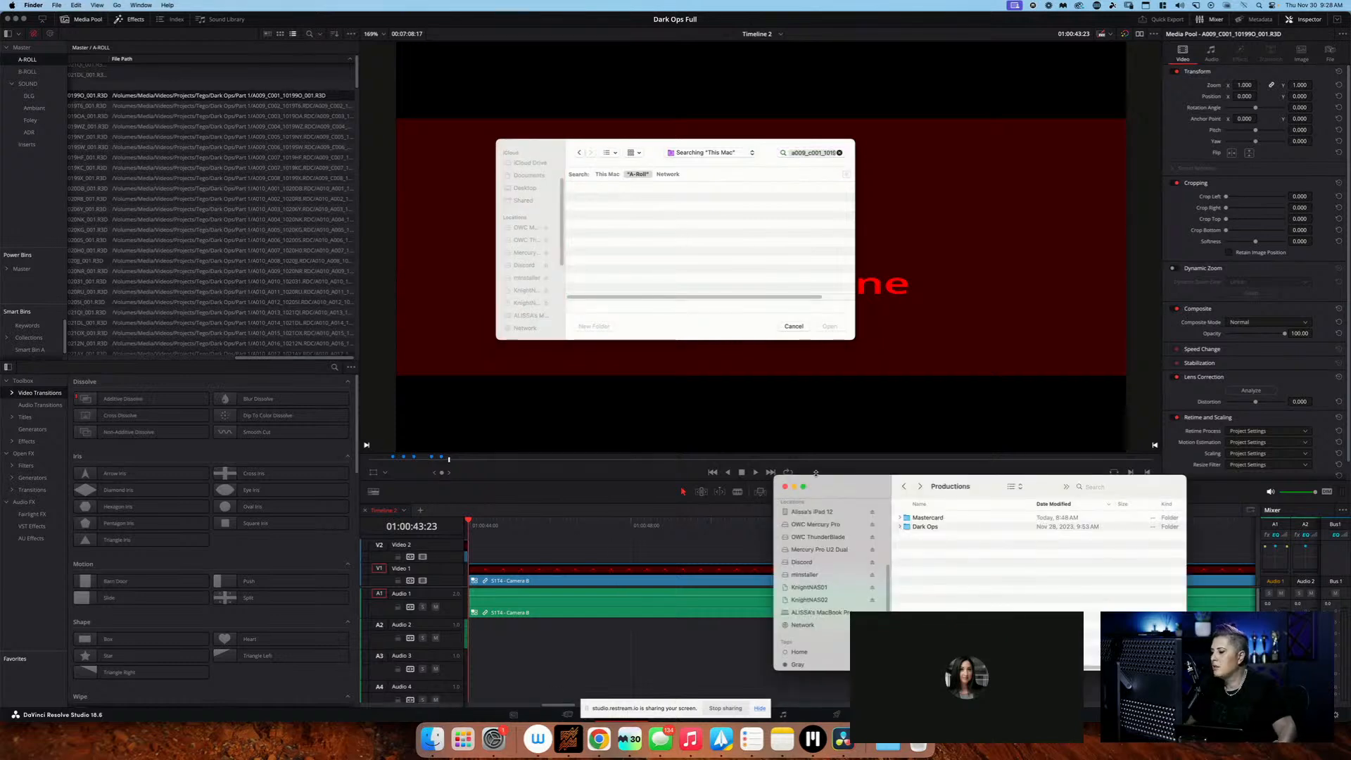
pyautogui.moveTo(816, 478); pyautogui.dragTo(365, 344)
pyautogui.click(397, 457)
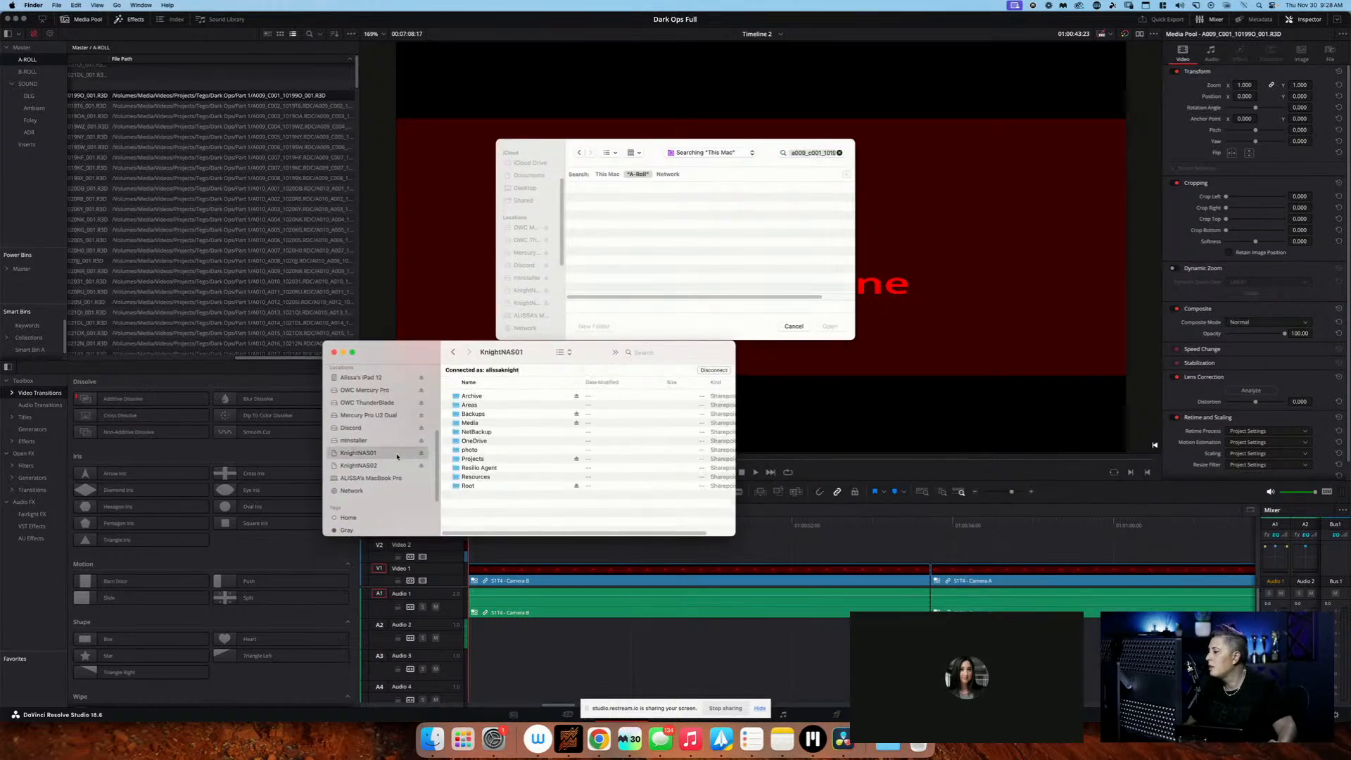
pyautogui.doubleClick(498, 396)
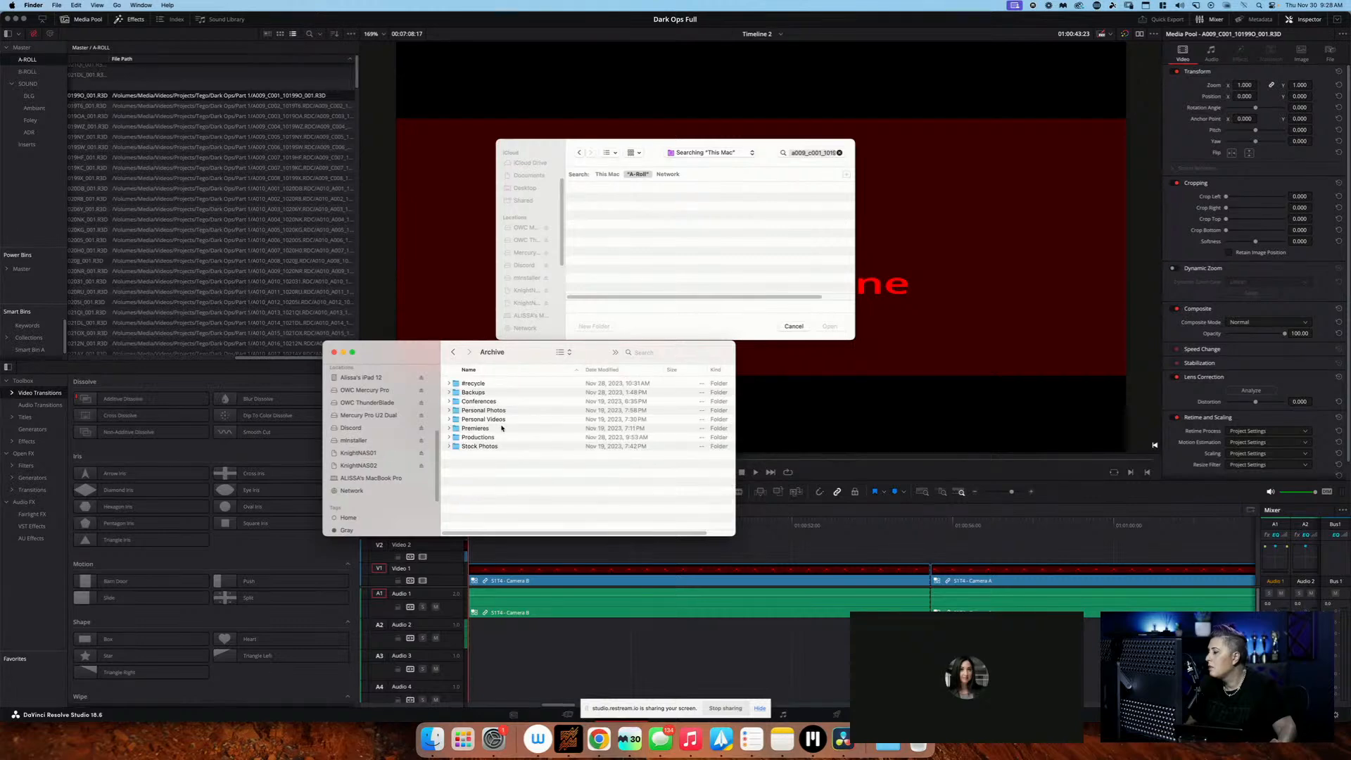
pyautogui.click(502, 438)
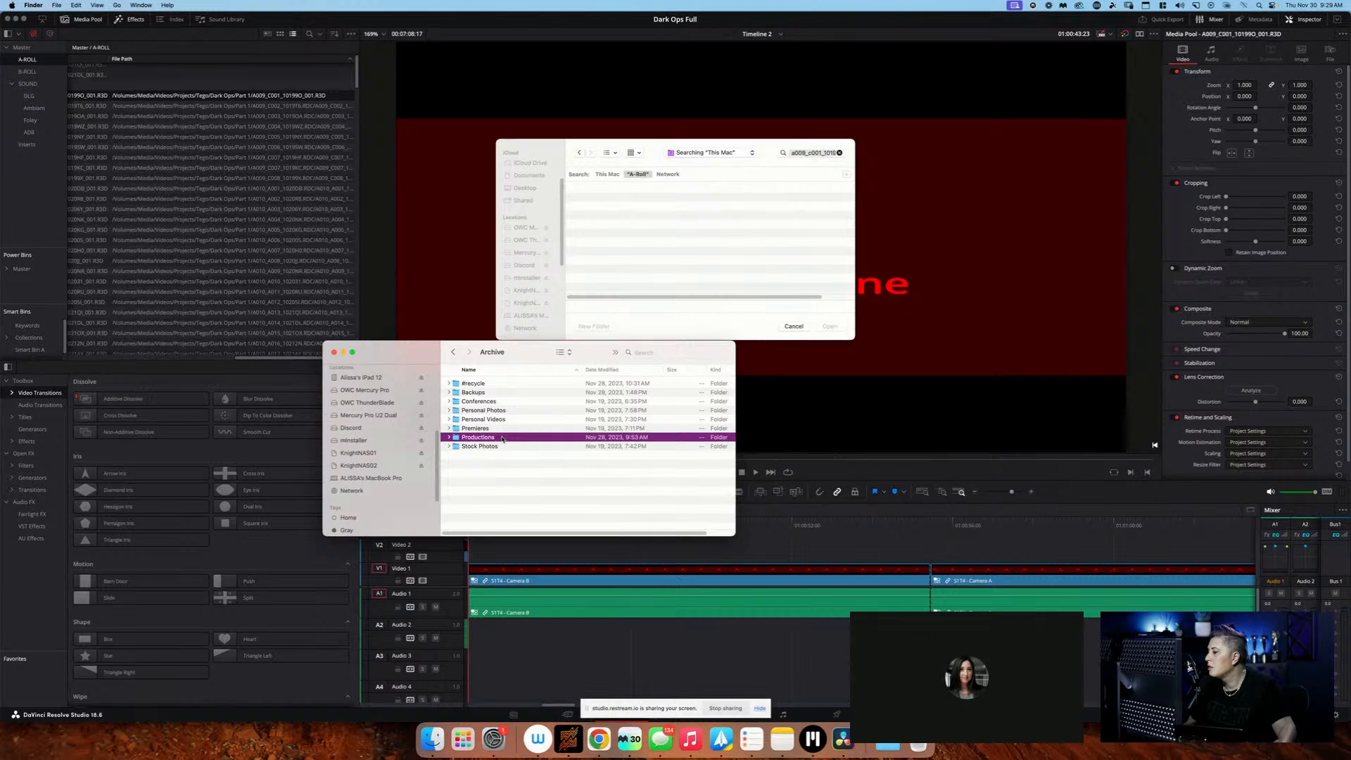
pyautogui.doubleClick(502, 438)
pyautogui.doubleClick(496, 401)
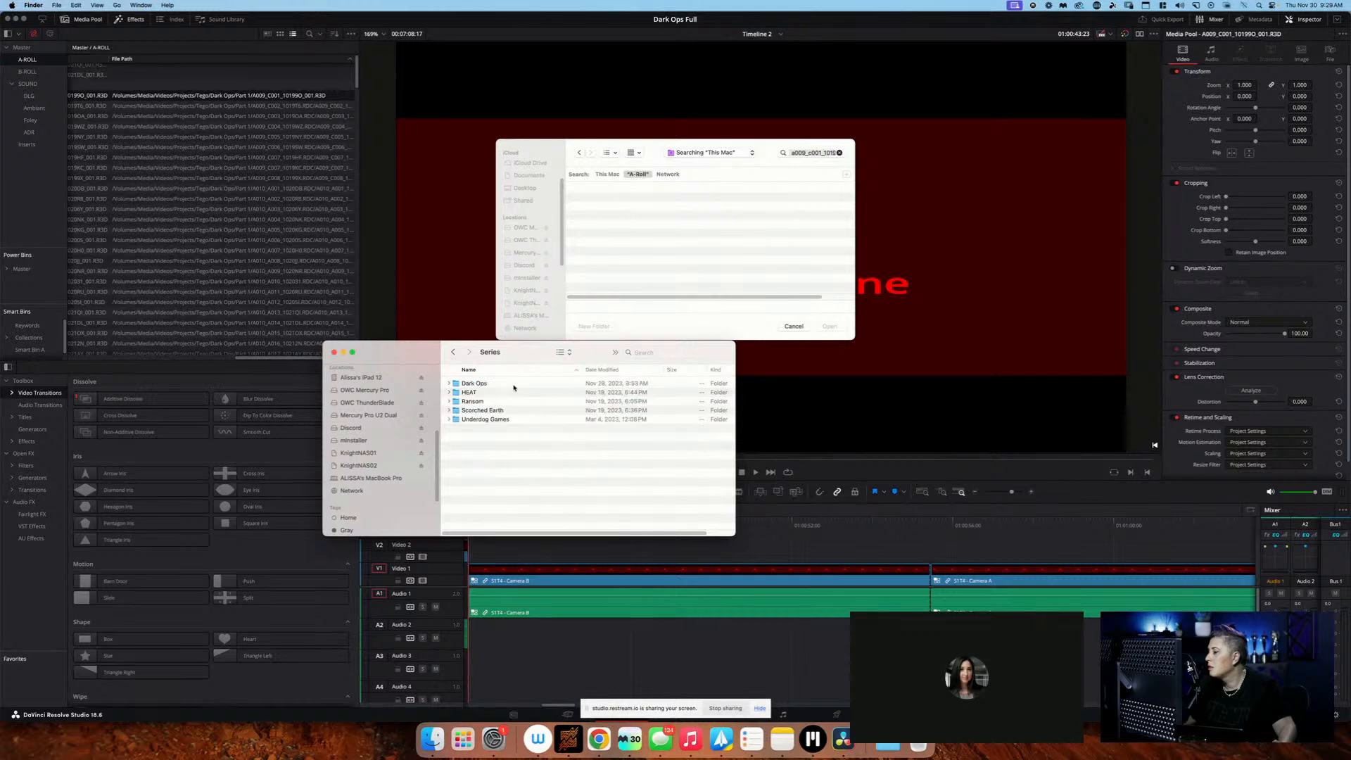
# Locate A009_C001_10199O_001.R3D in Finder under Dark Ops/Part 1/A-Roll/A009_C001_10199O.RDC
pyautogui.click(512, 386)
pyautogui.doubleClick(512, 386)
pyautogui.doubleClick(514, 392)
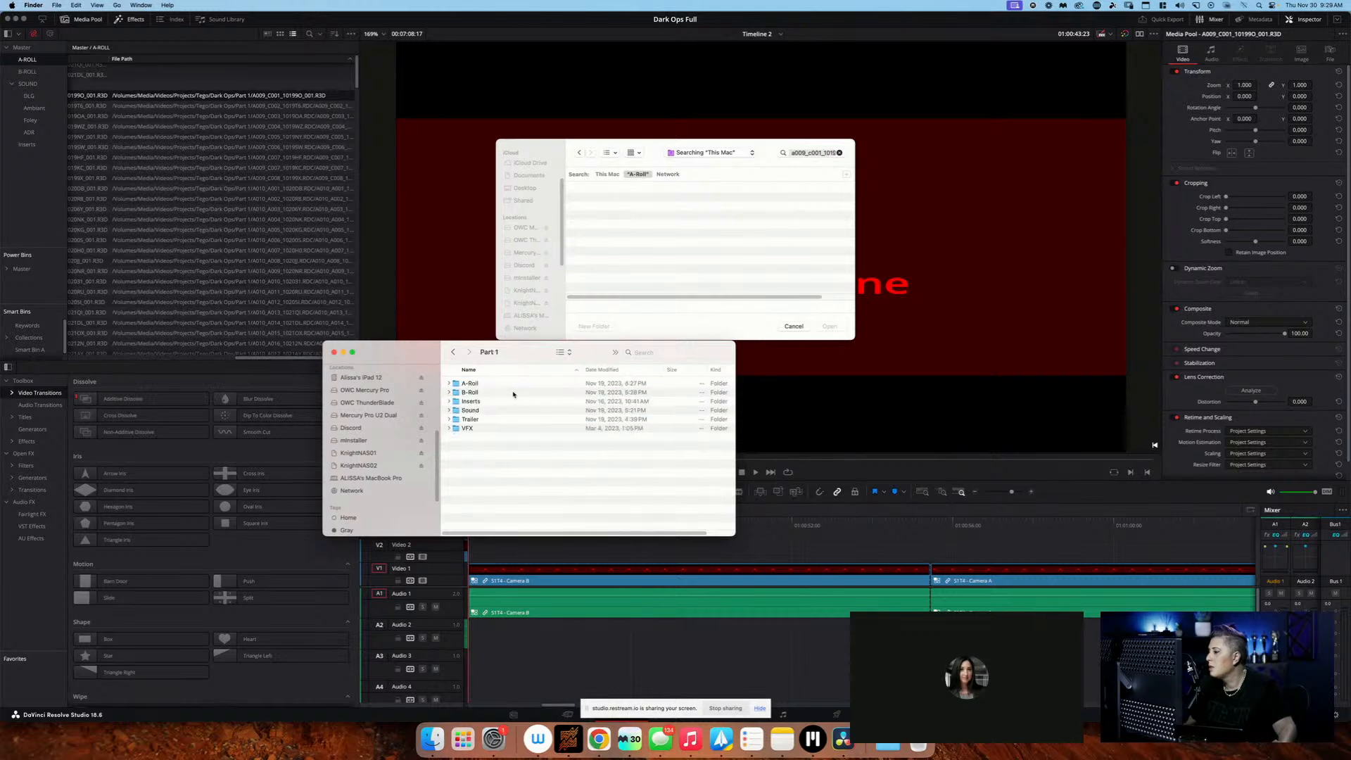
pyautogui.click(518, 386)
pyautogui.doubleClick(519, 386)
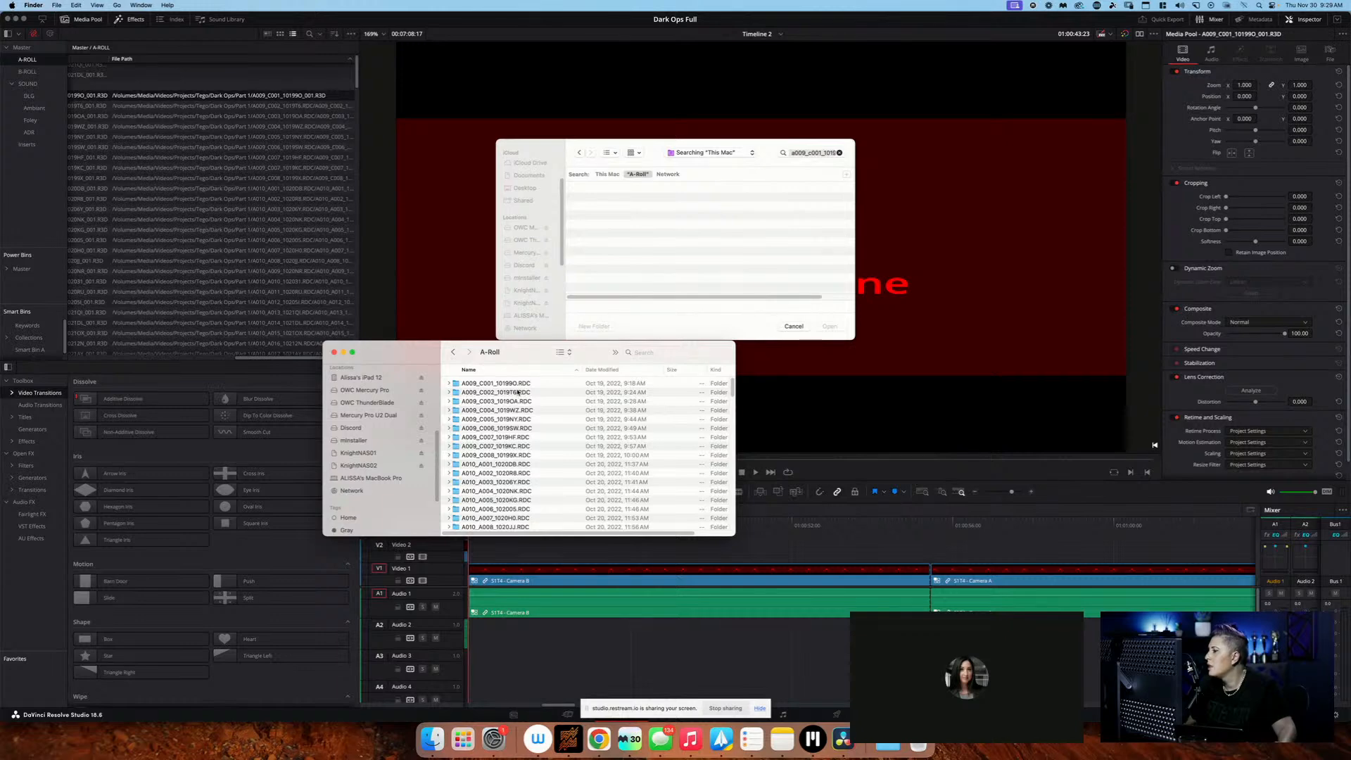
pyautogui.click(499, 385)
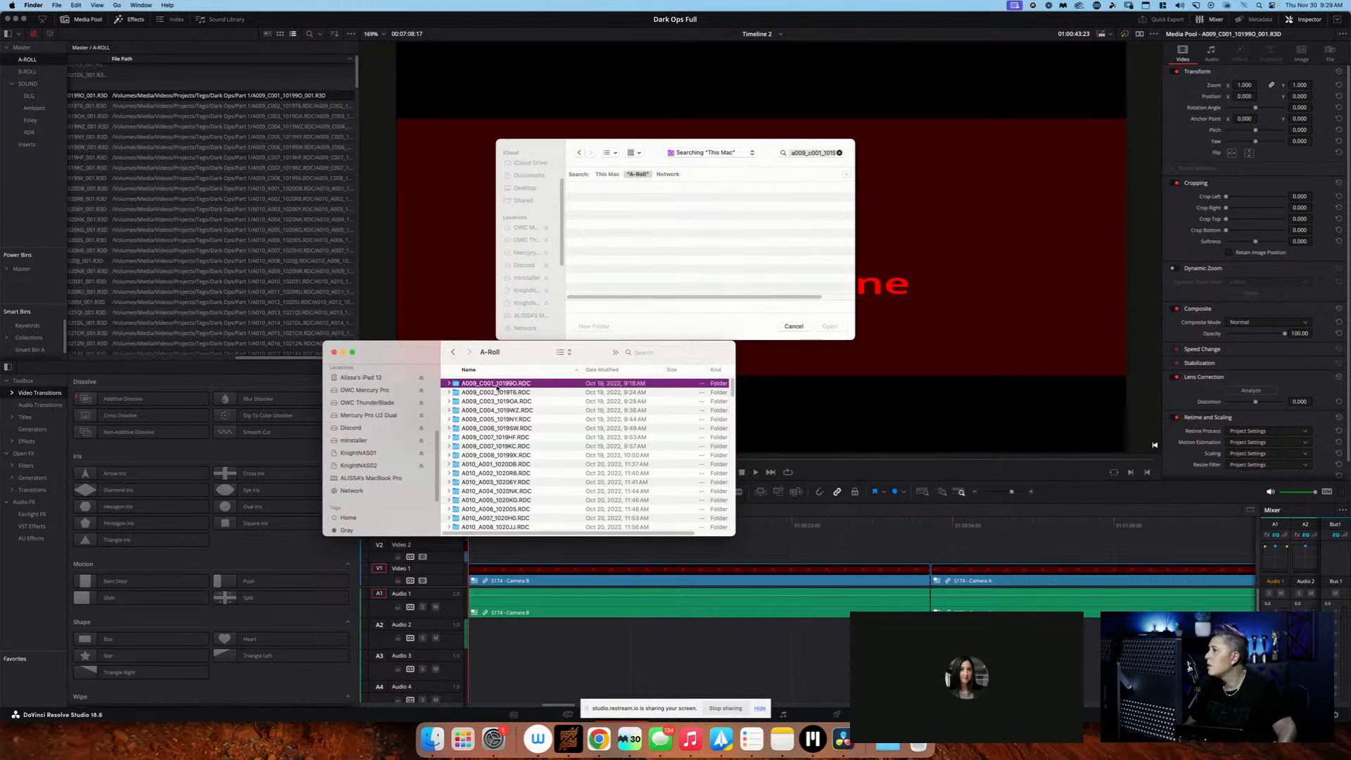
pyautogui.doubleClick(497, 387)
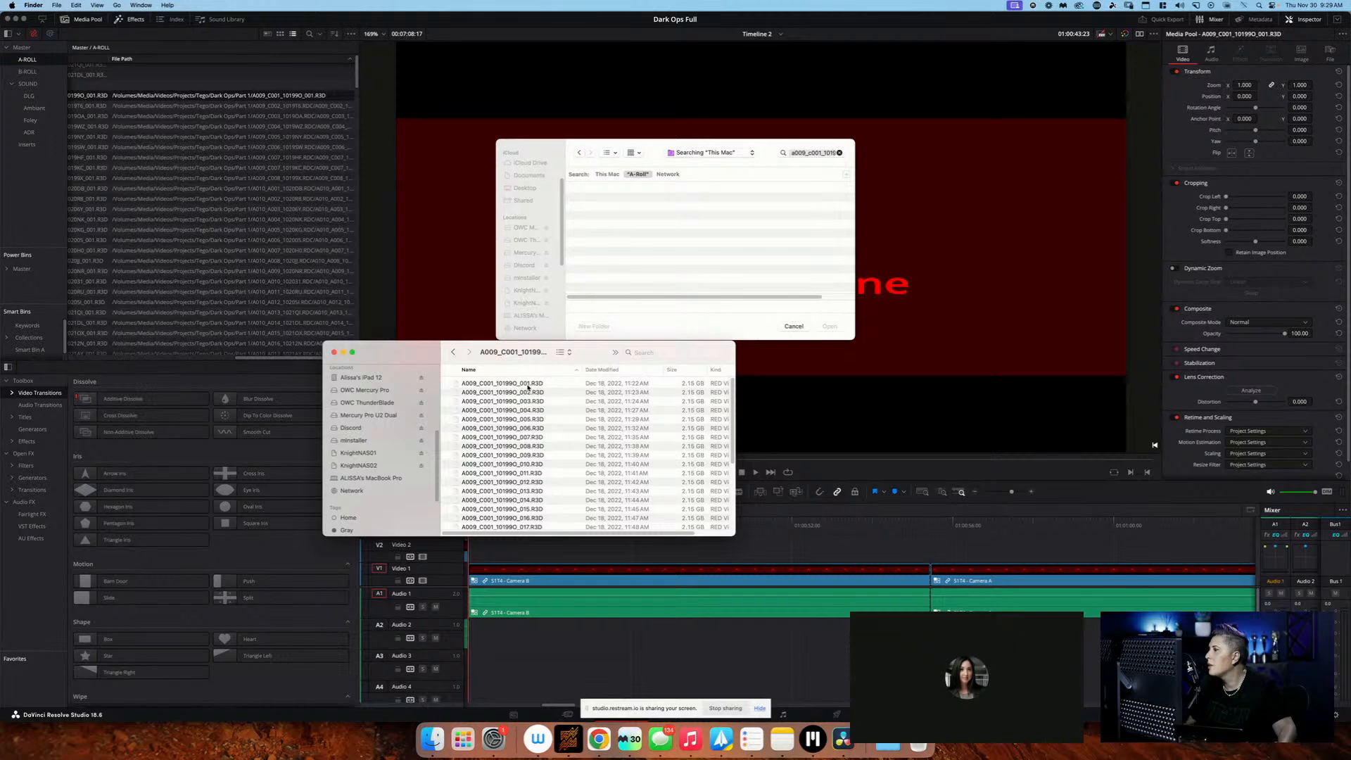
pyautogui.click(528, 387)
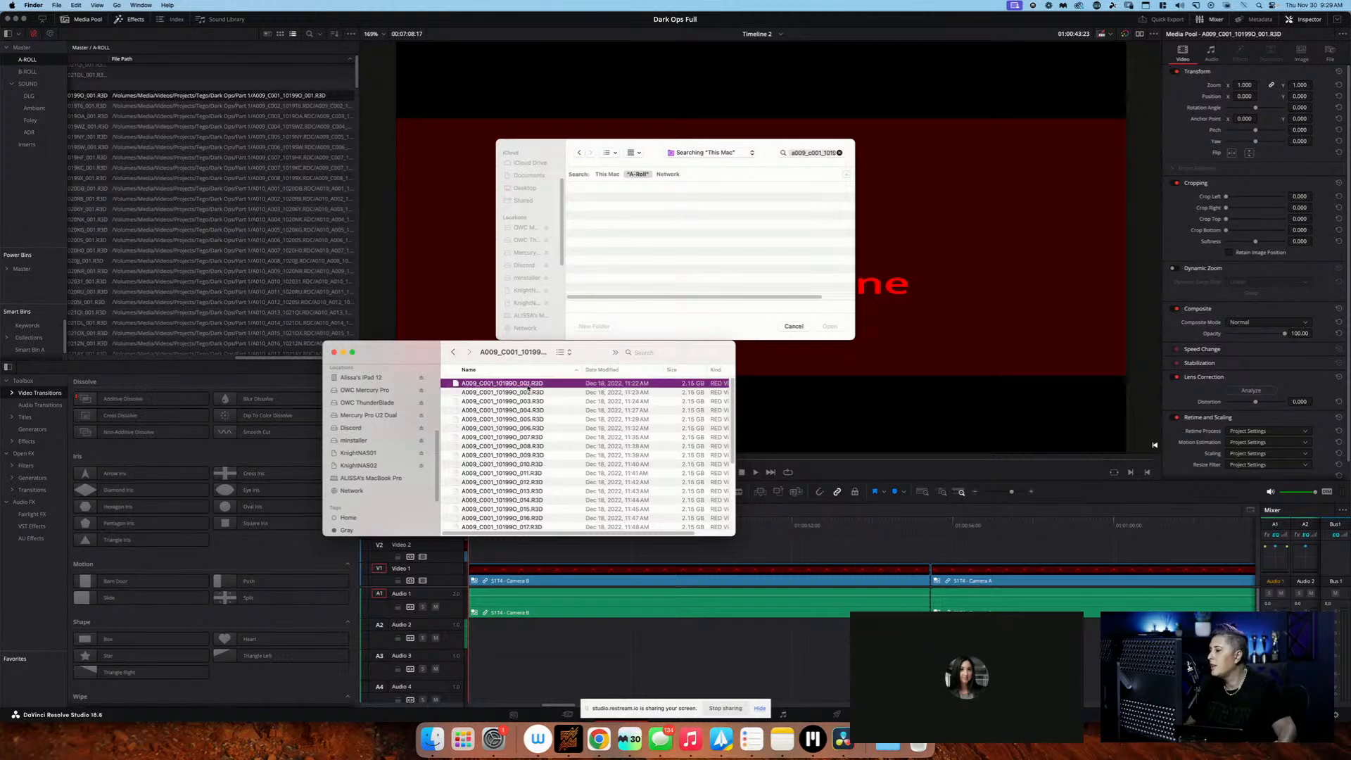
# Back in the Resolve file chooser, clear the search, sort A-Roll by name, and choose A009_C001_10199O_001.R3D from A009_C001_10199O.RDC as the replacement
pyautogui.click(700, 207)
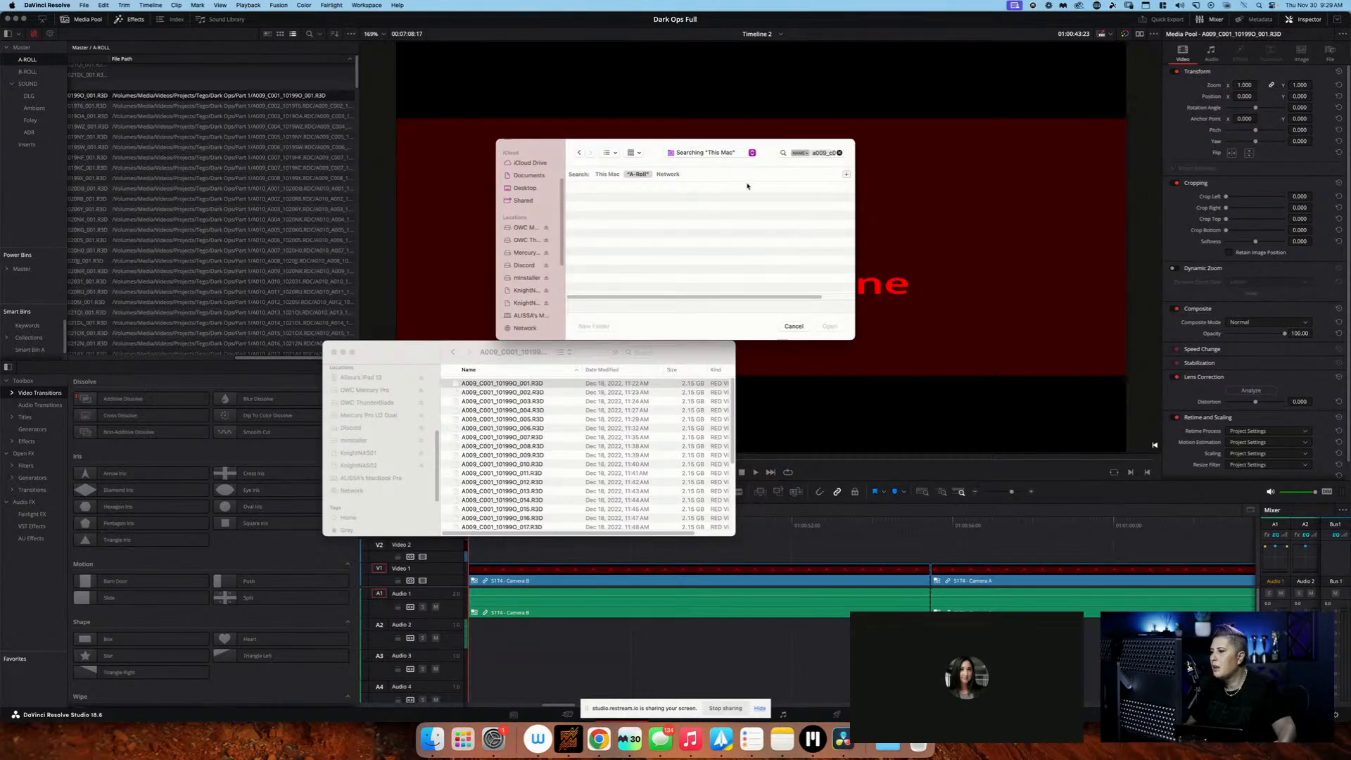
pyautogui.click(839, 154)
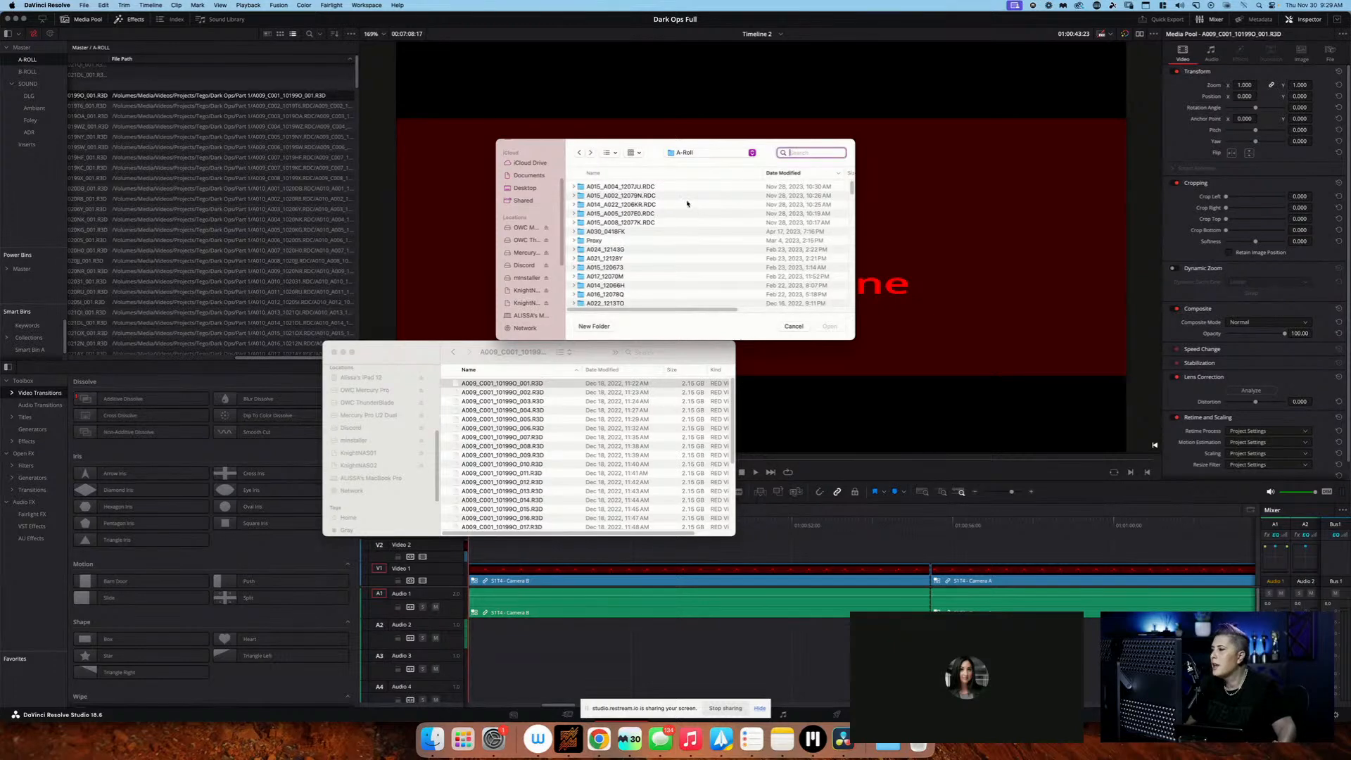
pyautogui.click(693, 174)
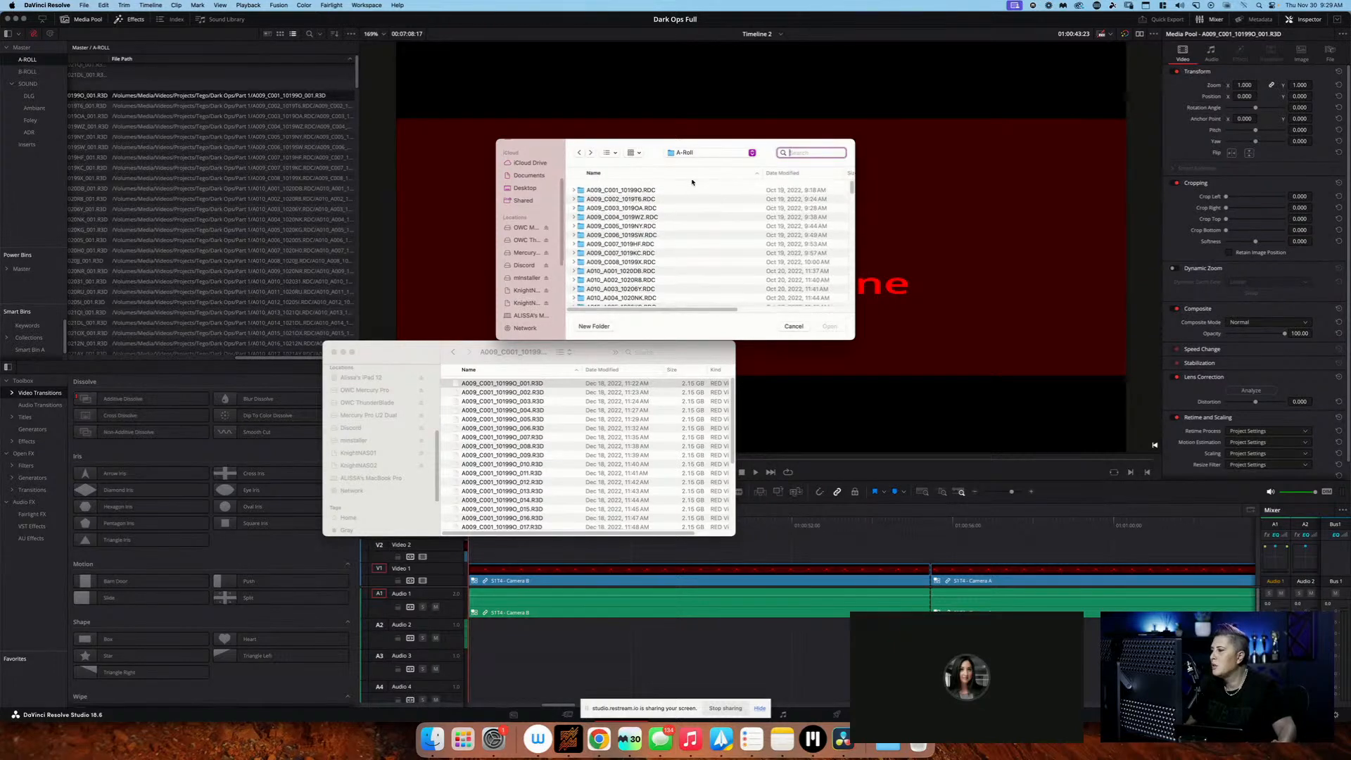
pyautogui.click(683, 187)
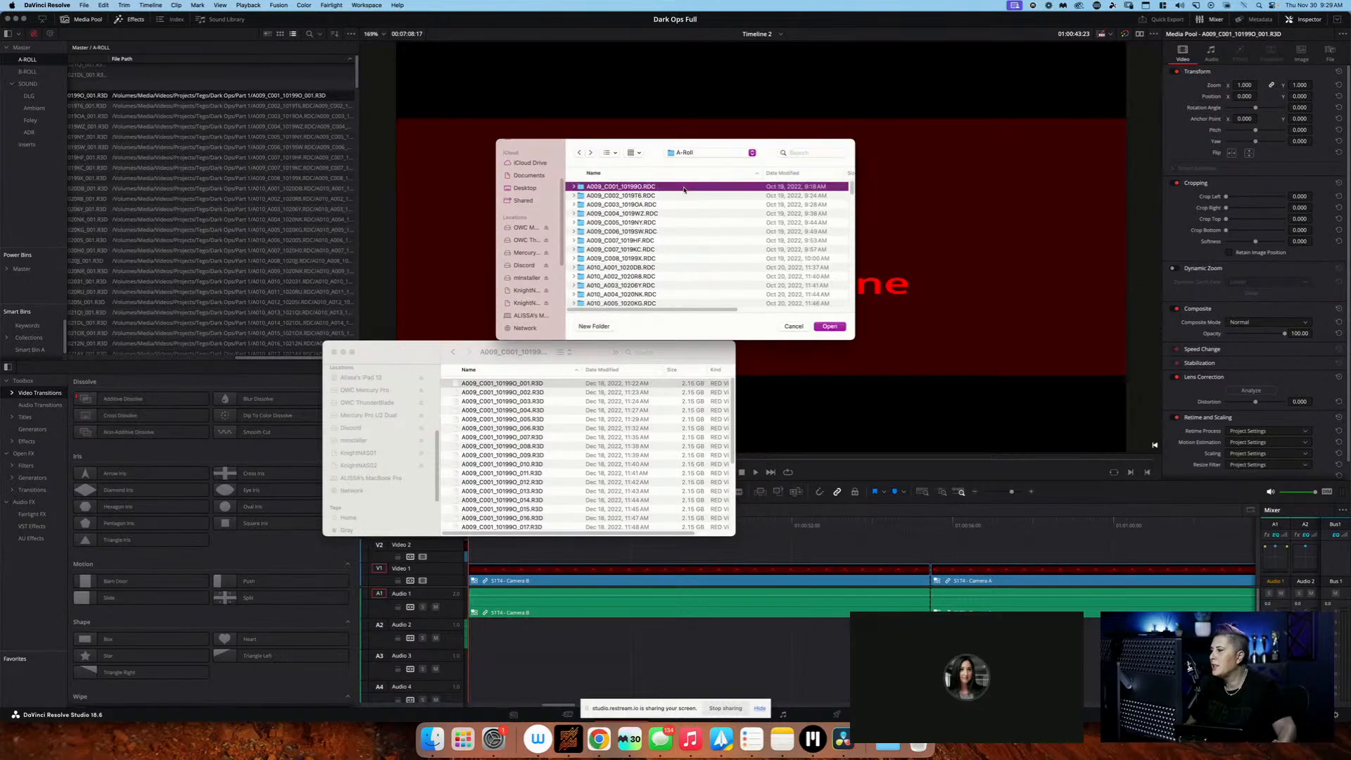
pyautogui.doubleClick(636, 187)
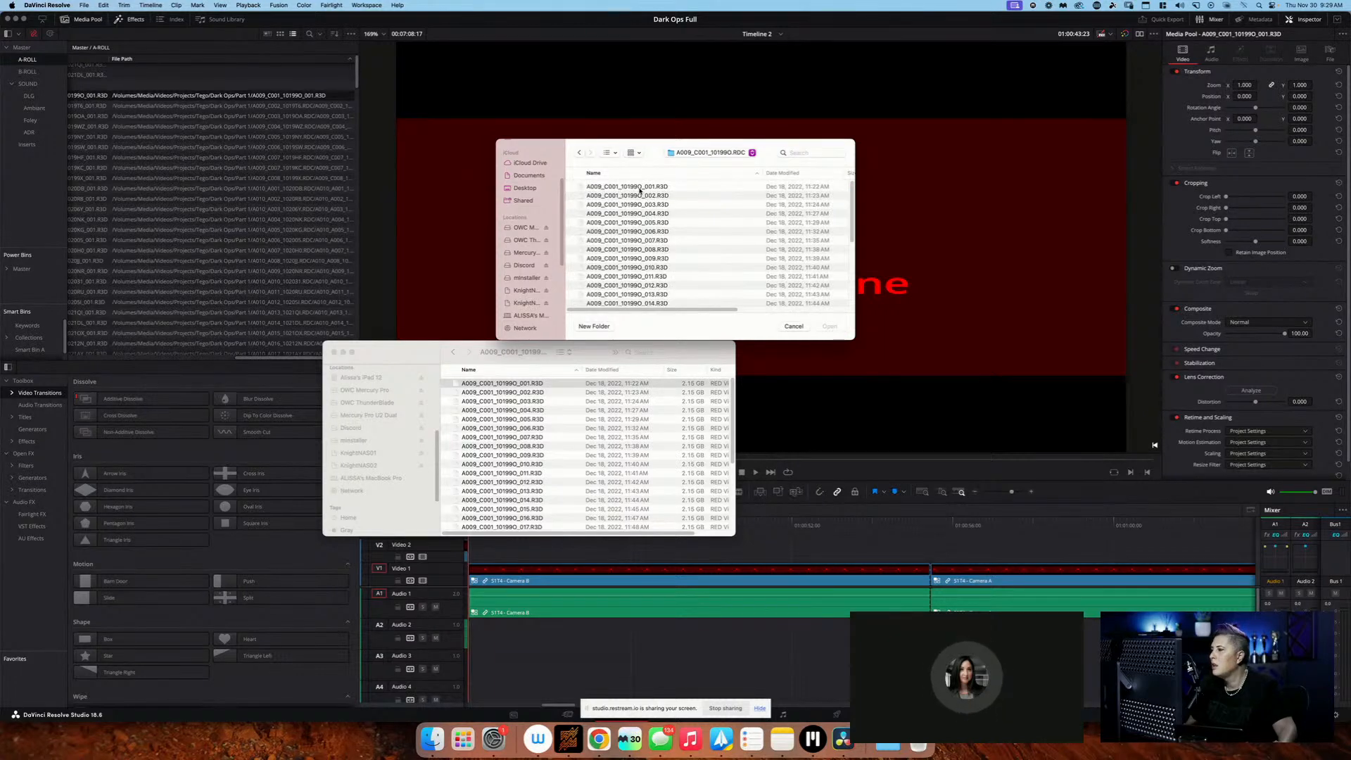
pyautogui.click(639, 188)
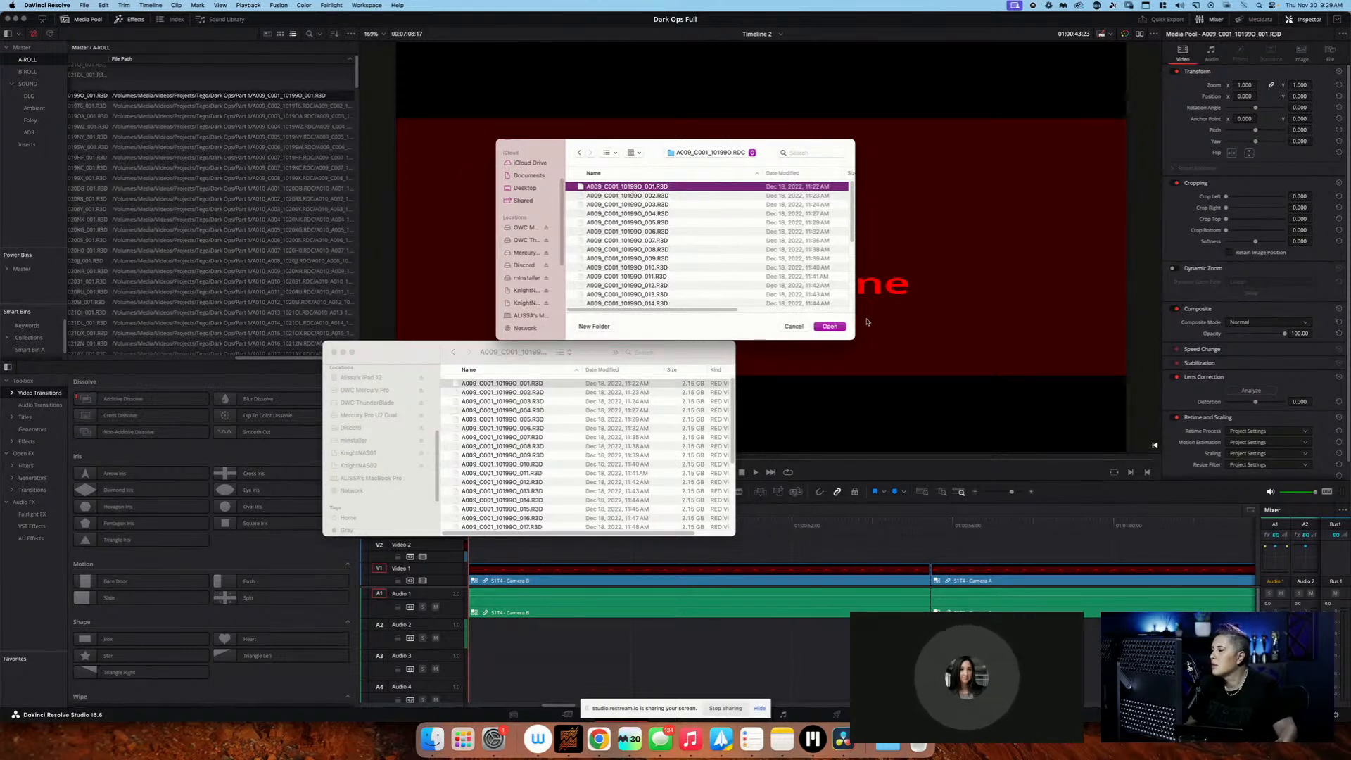
pyautogui.click(831, 325)
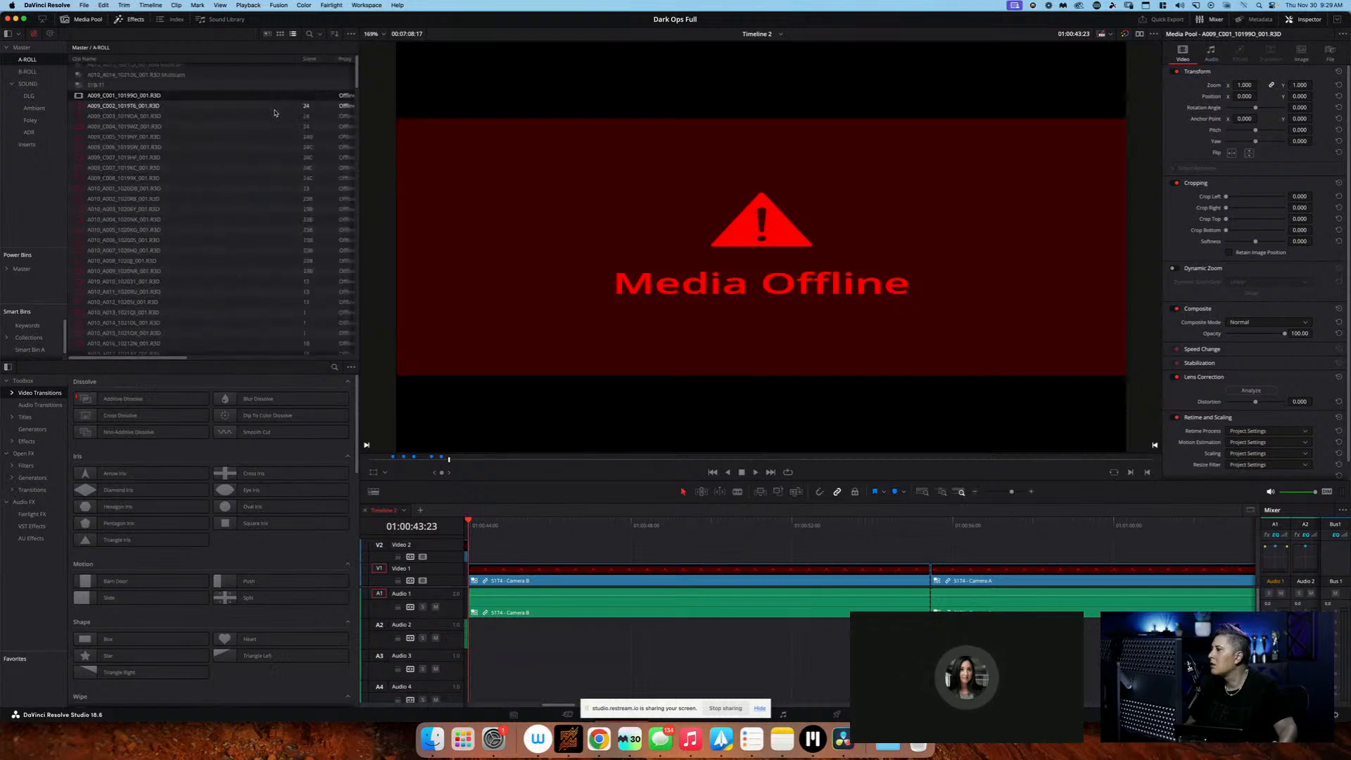
# Load clip A009_C001_10199O_001.R3D in the viewer and check its proxy status and file name in the media pool
pyautogui.click(252, 97)
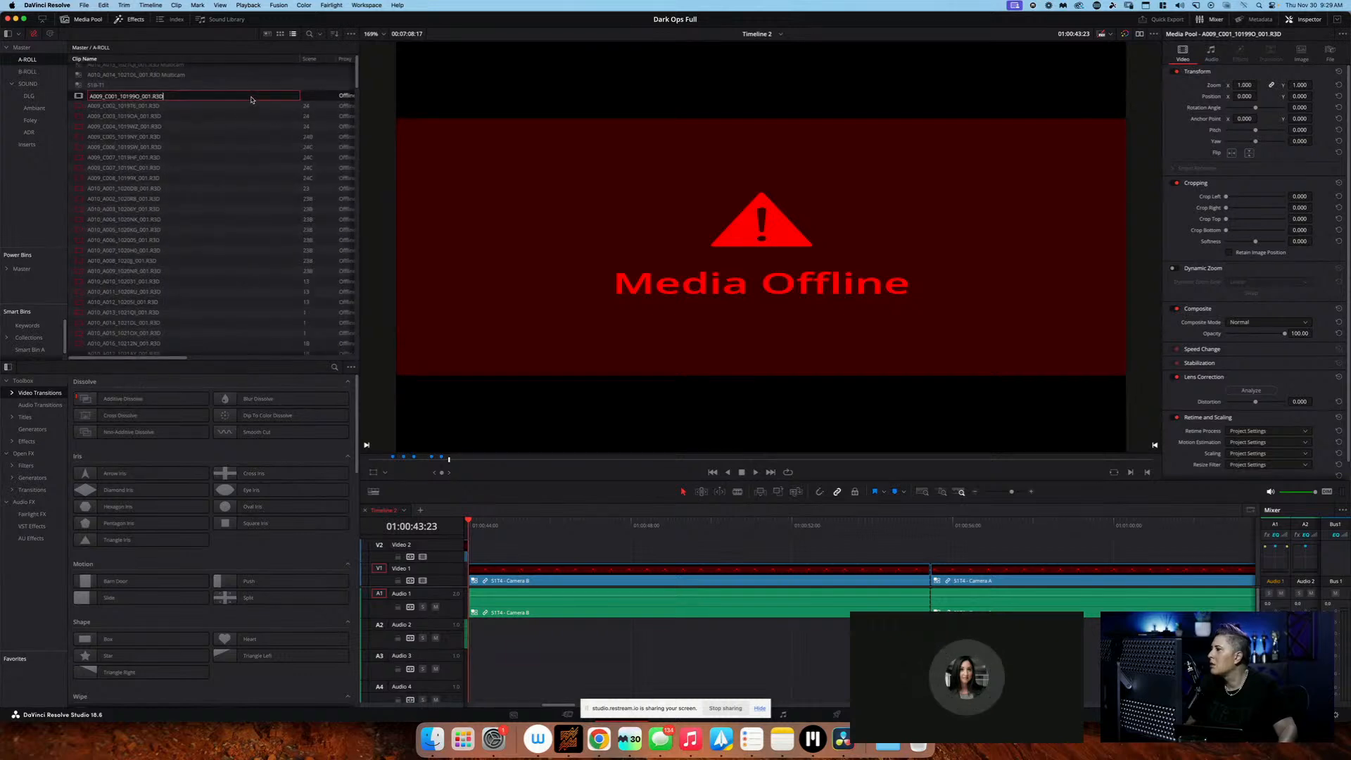
pyautogui.doubleClick(75, 99)
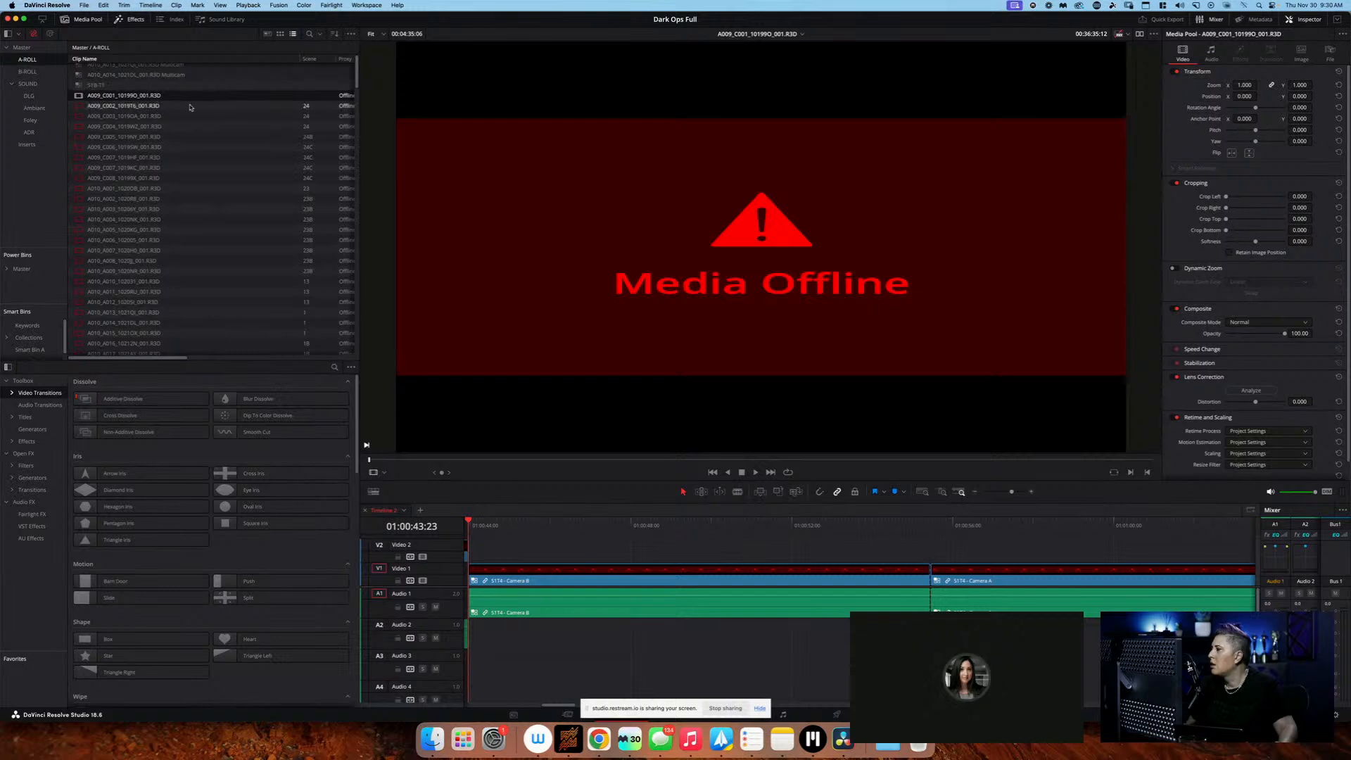
pyautogui.hscroll(2, 156, 98)
pyautogui.hscroll(5, 156, 98)
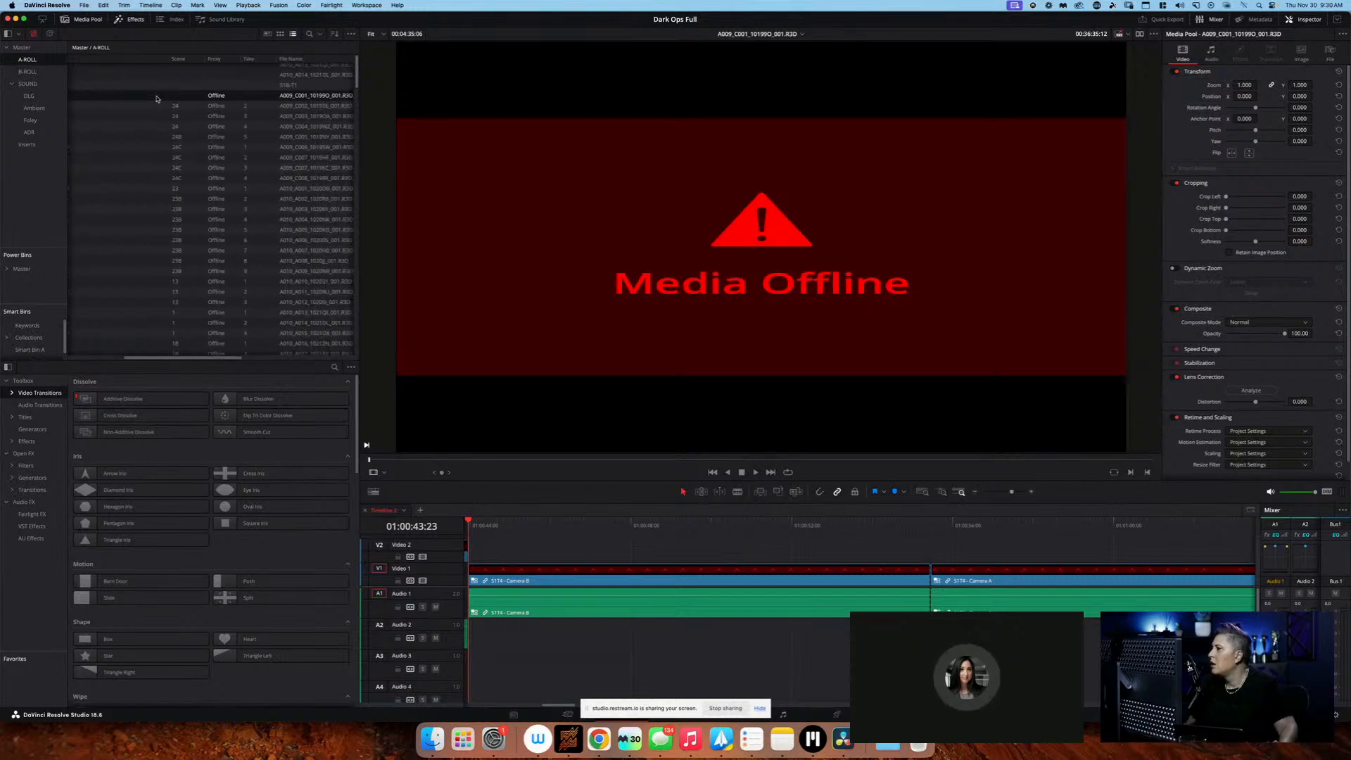
# Try Prefer Proxies for the viewer's playback, and return it to Disable All Proxies
pyautogui.click(1119, 34)
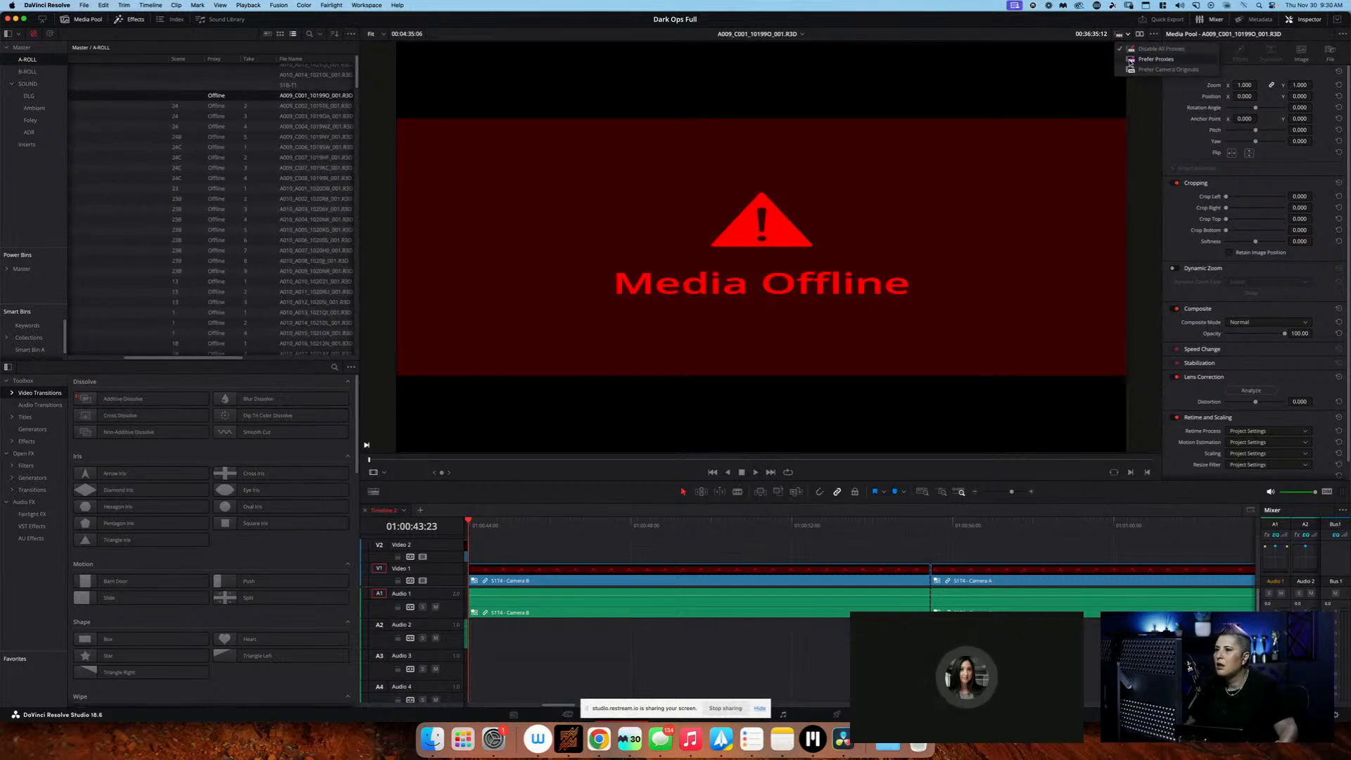
pyautogui.click(1130, 62)
pyautogui.click(1119, 34)
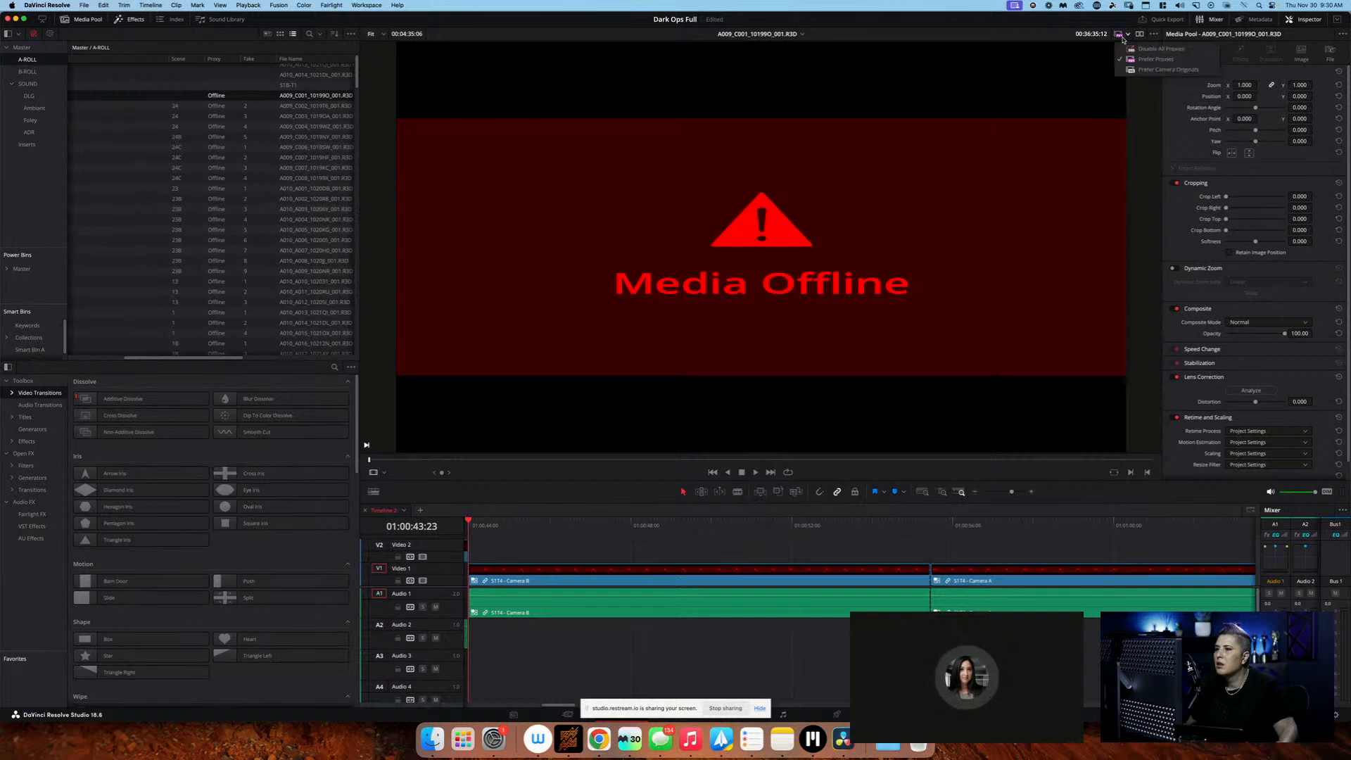
pyautogui.click(1134, 48)
# Compare the file name and file path of clip A009_C001_10199O_001.R3D with the neighbouring clips in the A-ROLL bin
pyautogui.hscroll(-5, 238, 114)
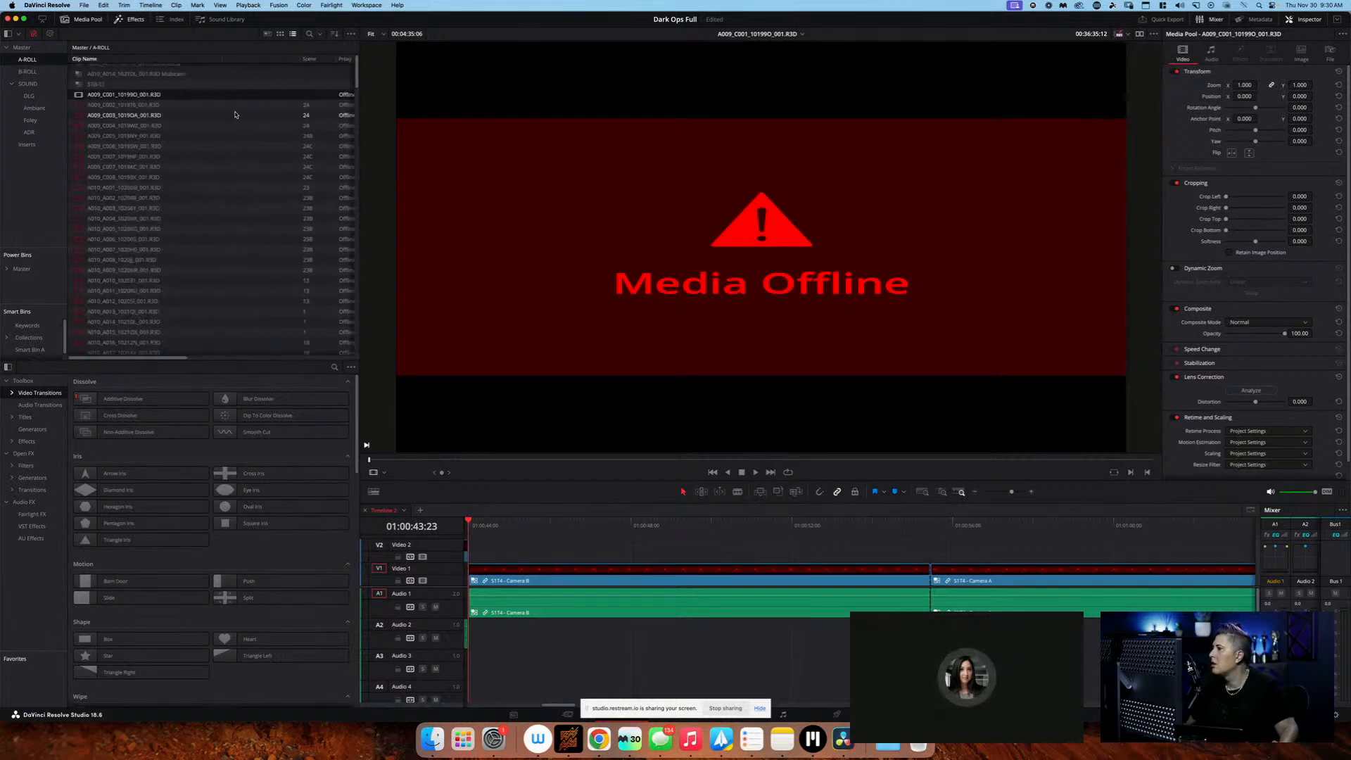
pyautogui.hscroll(5, 238, 114)
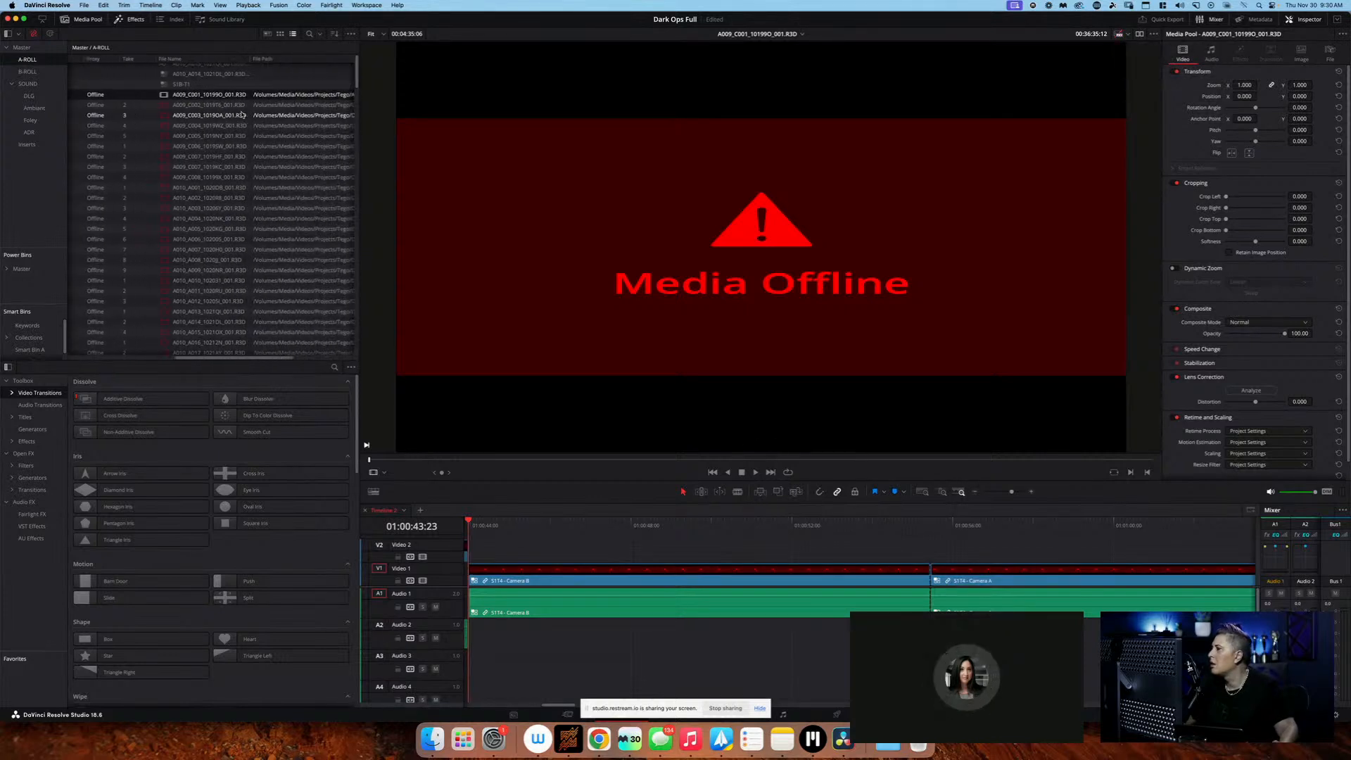
pyautogui.hscroll(3, 241, 114)
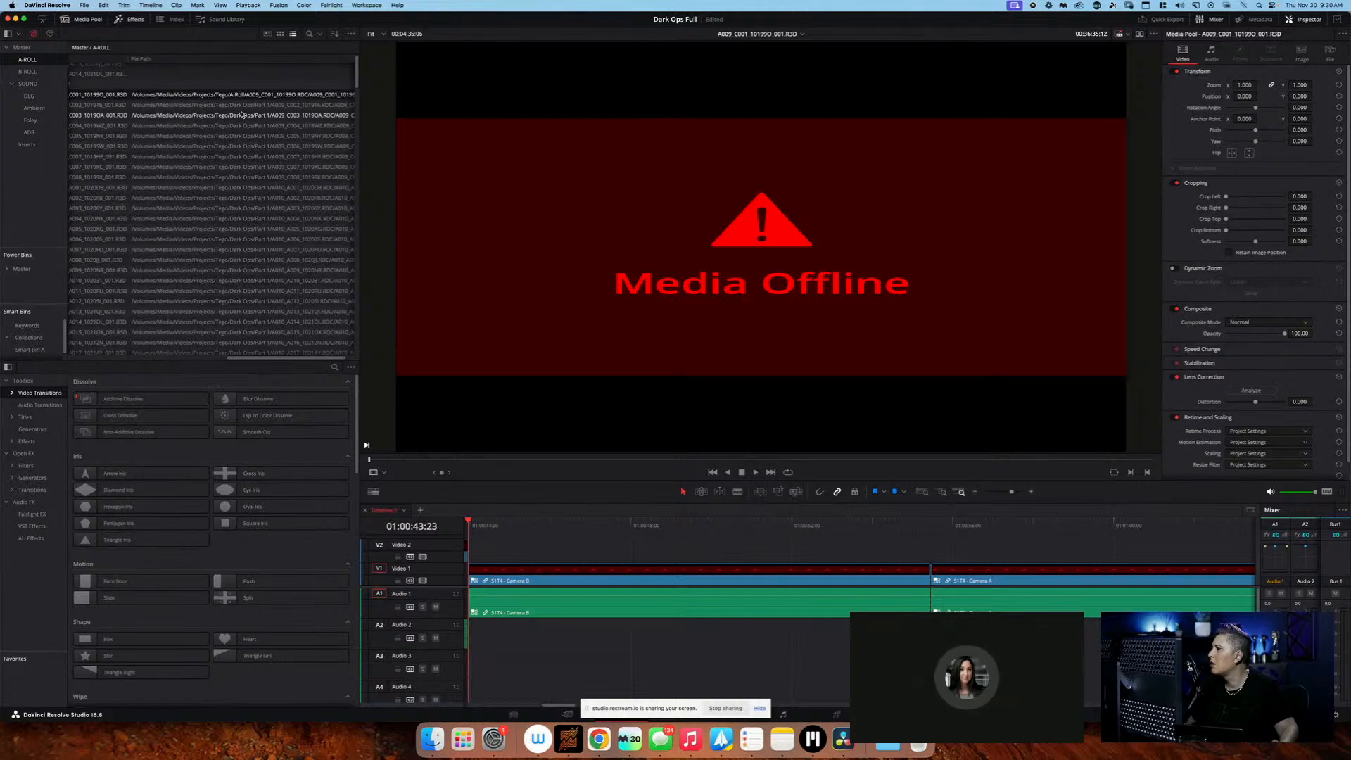
pyautogui.hscroll(-8, 121, 102)
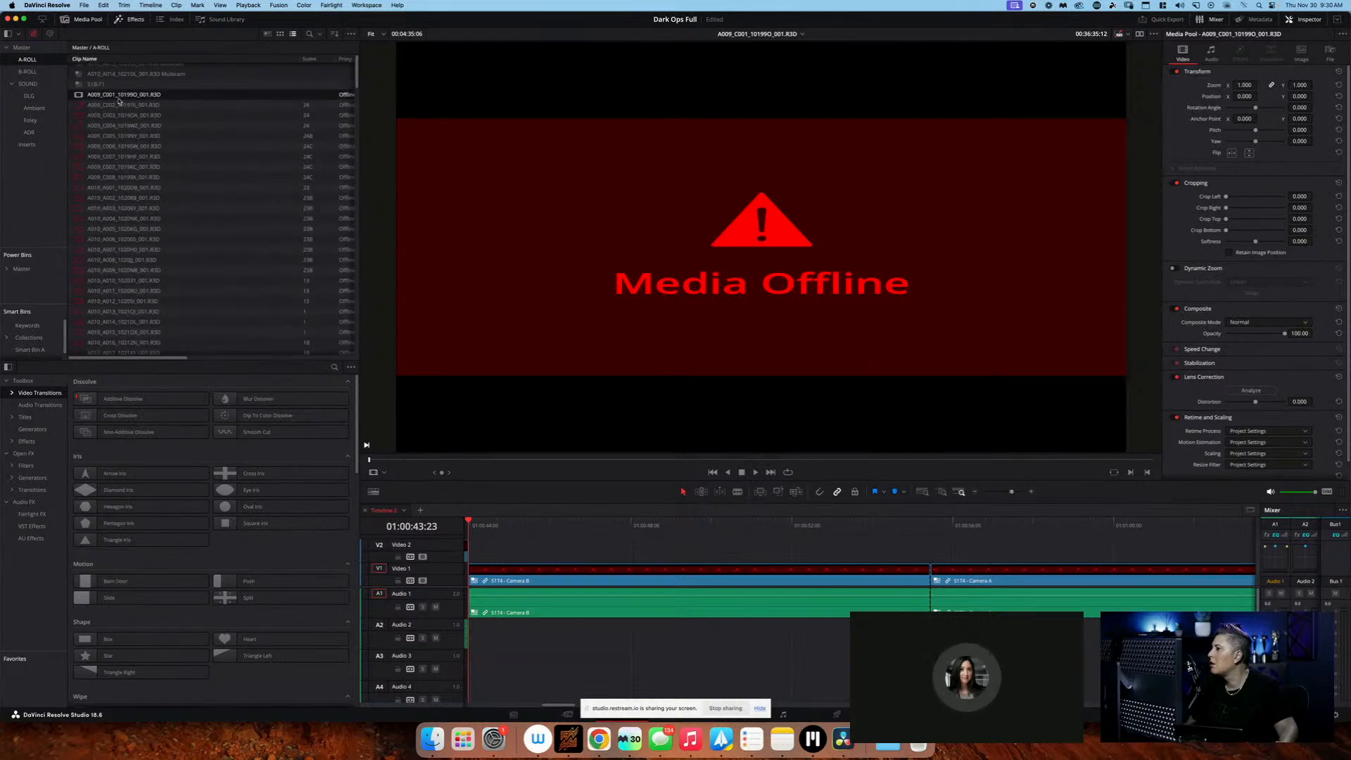
pyautogui.hscroll(4, 77, 99)
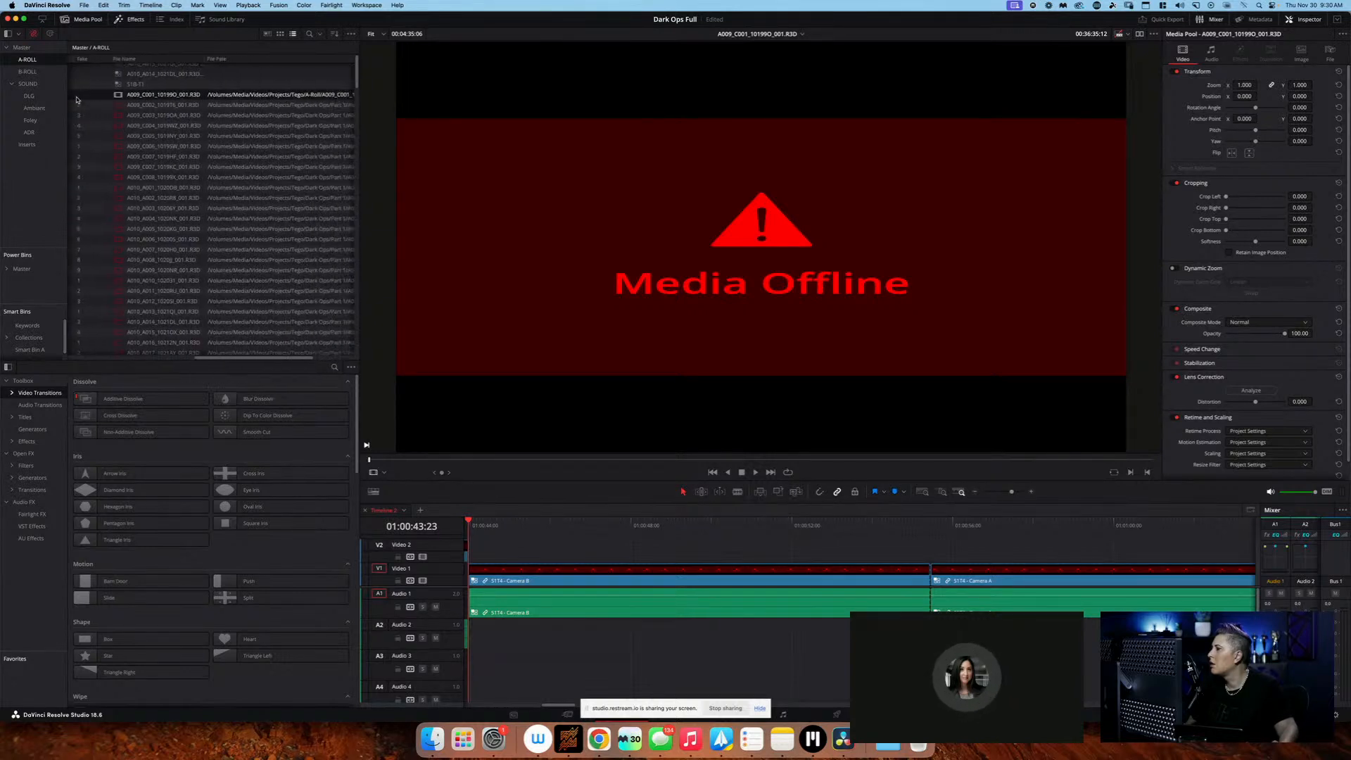
pyautogui.click(149, 103)
pyautogui.hscroll(-1, 149, 103)
pyautogui.click(149, 97)
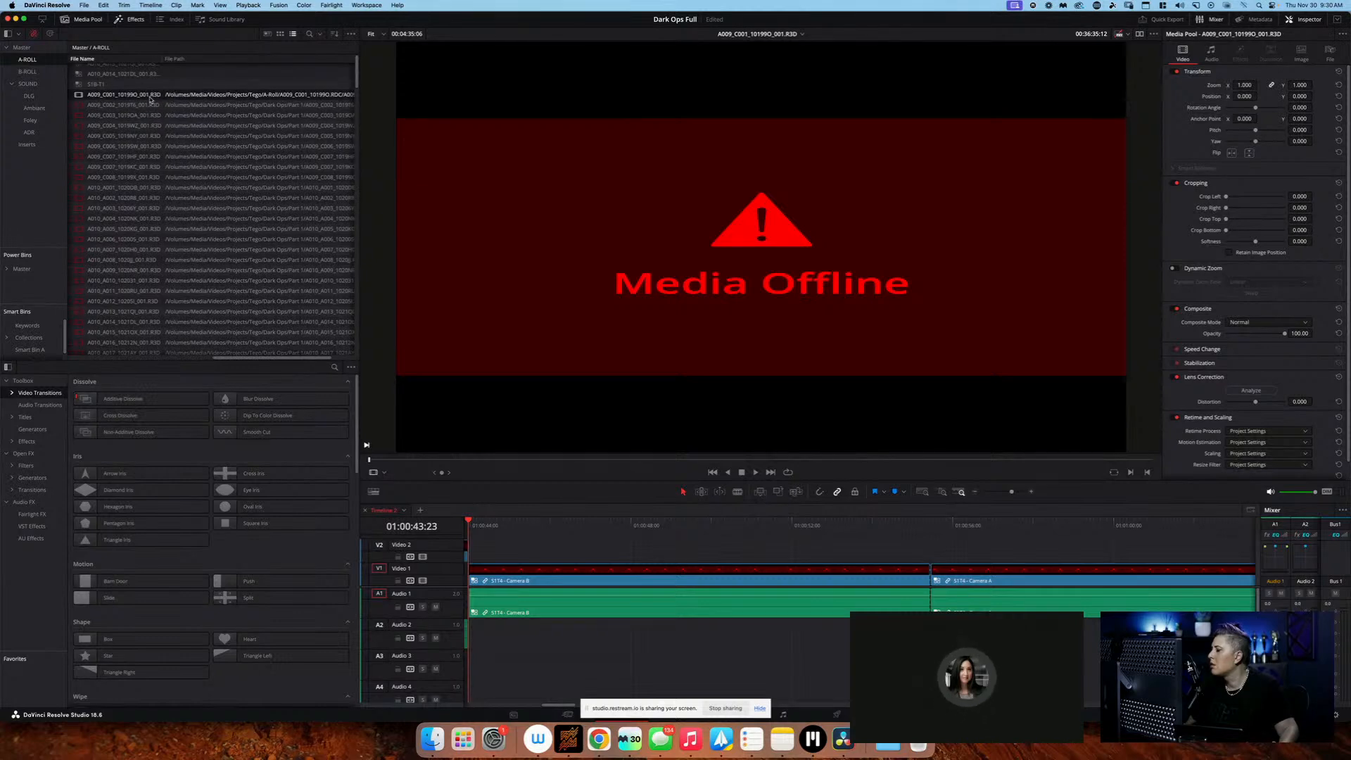
pyautogui.click(802, 35)
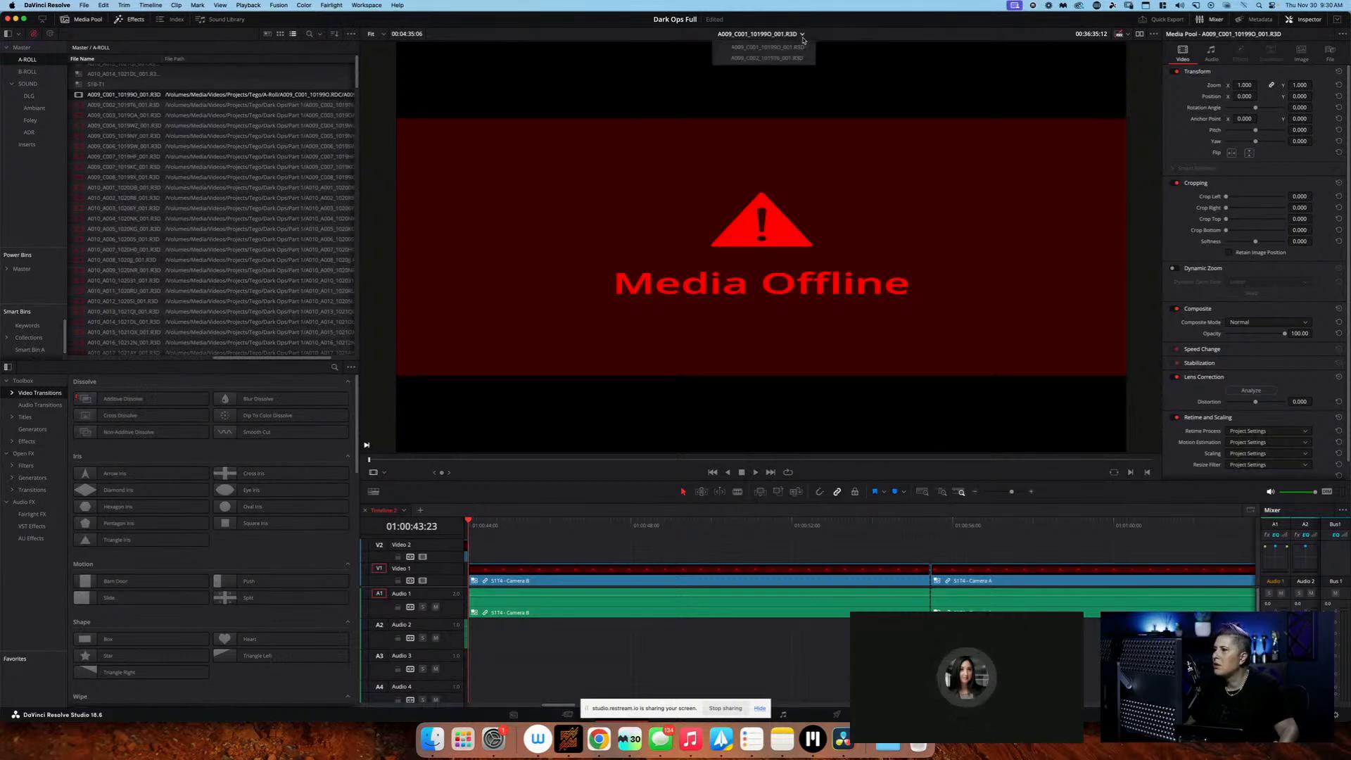
pyautogui.click(807, 37)
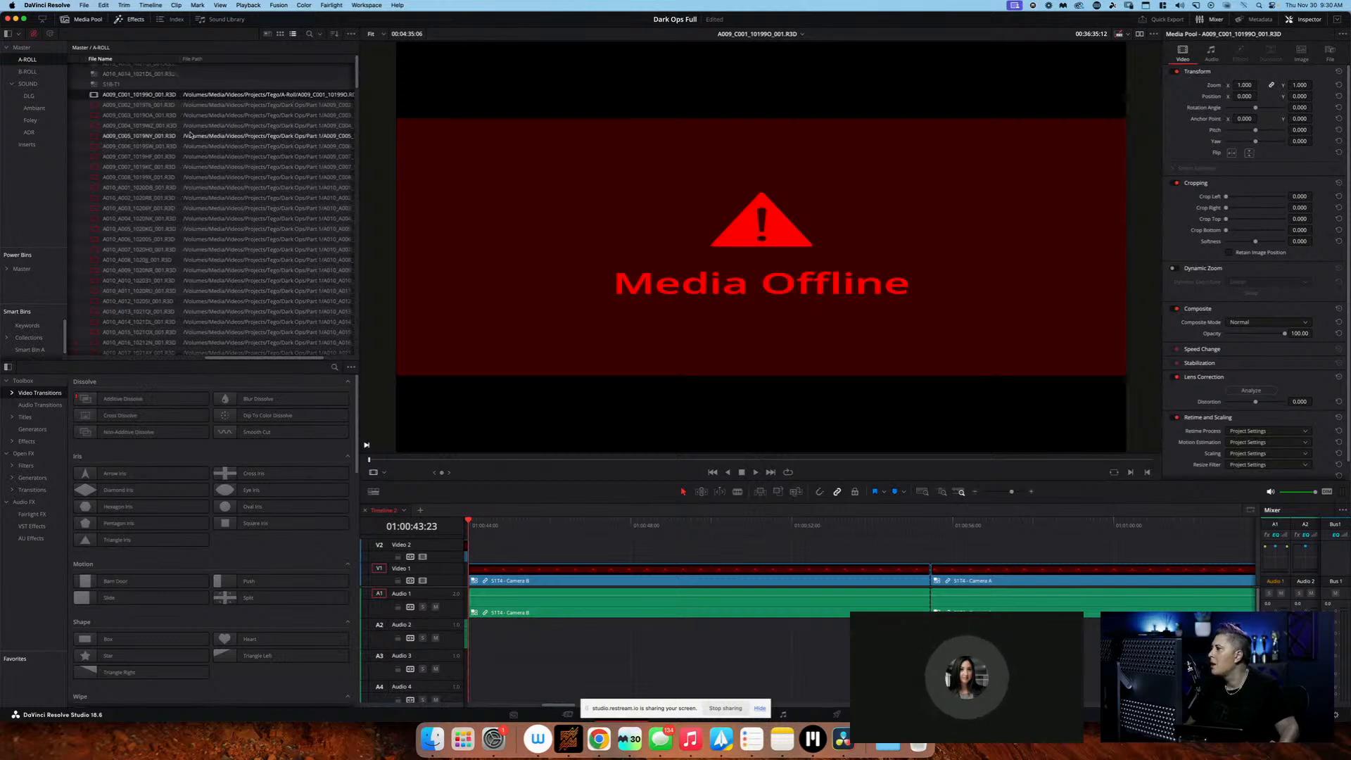
# Try to reveal the source file of clip A009_C001_10199O_001.R3D from the A-ROLL bin
pyautogui.hscroll(-5, 192, 135)
pyautogui.click(135, 106)
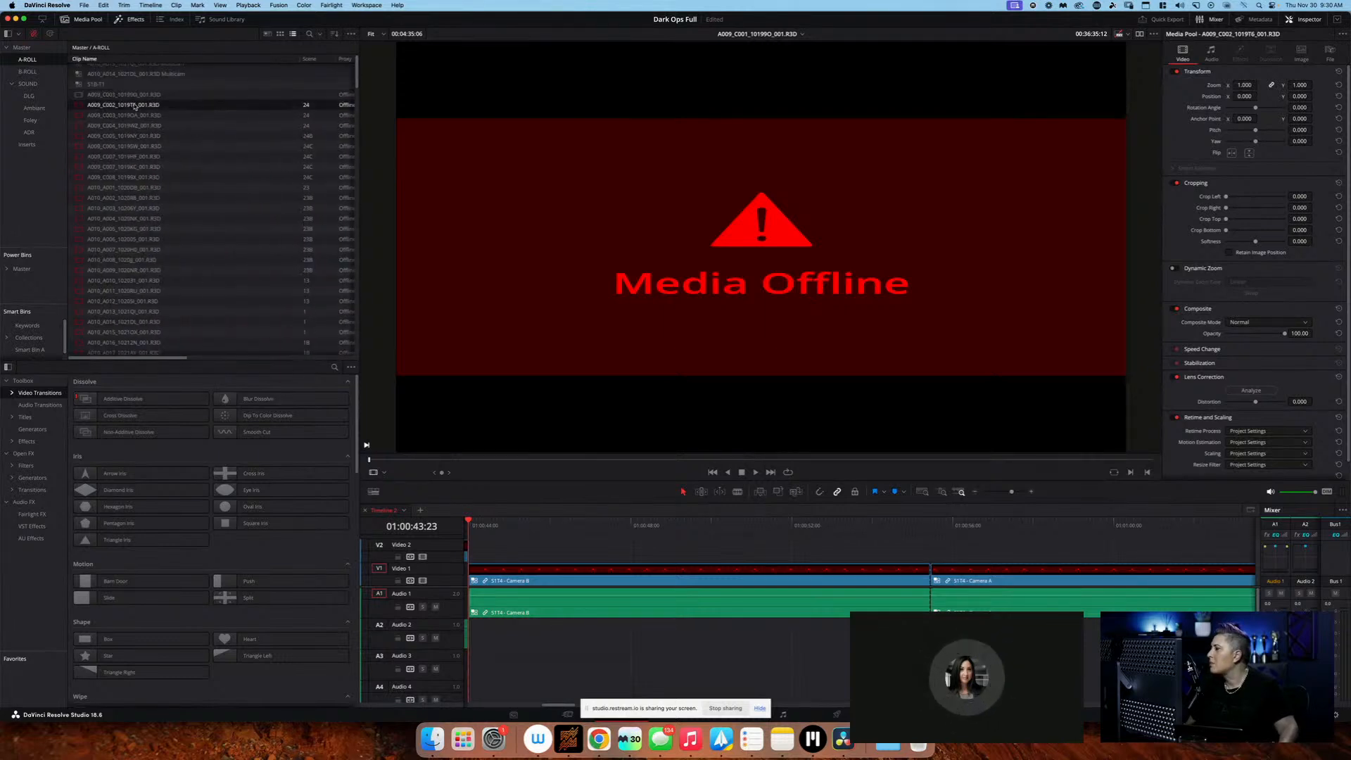
pyautogui.click(135, 95)
pyautogui.rightClick(138, 96)
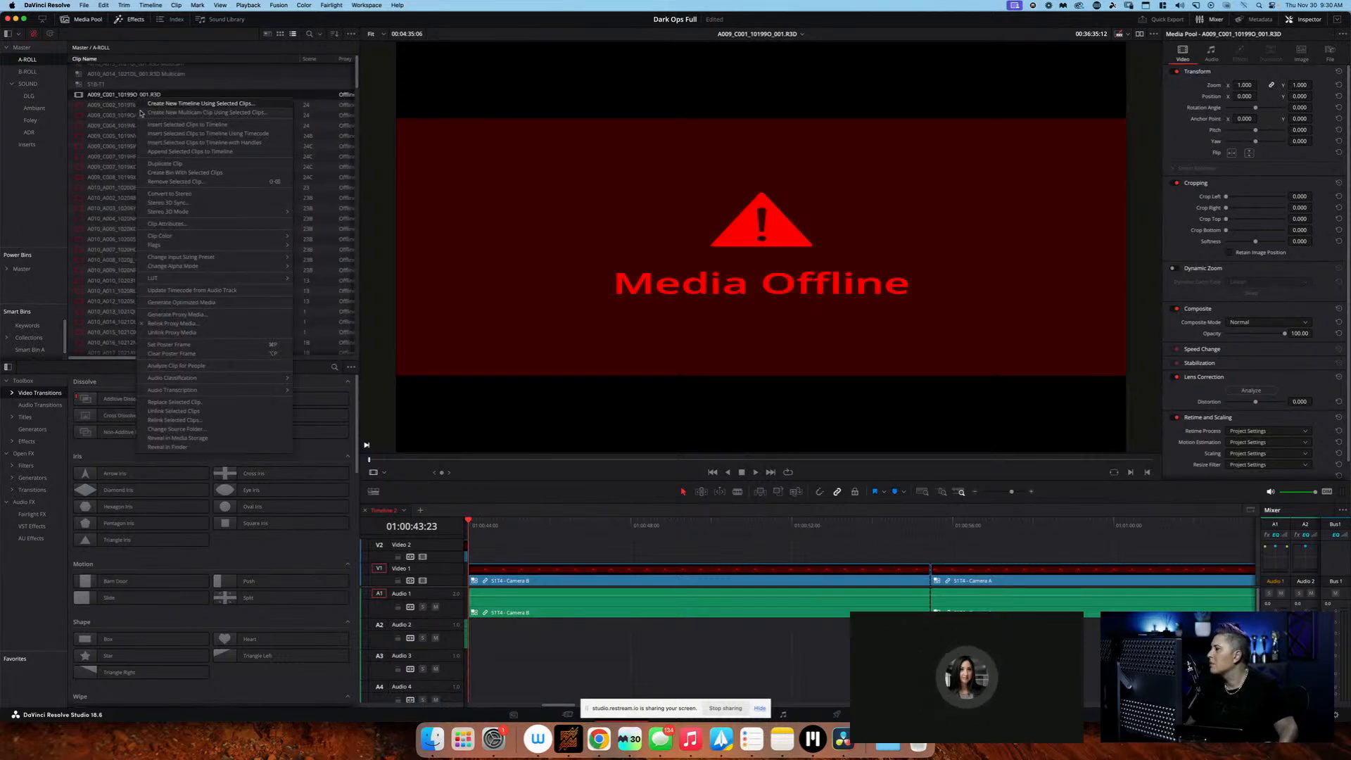
pyautogui.click(228, 441)
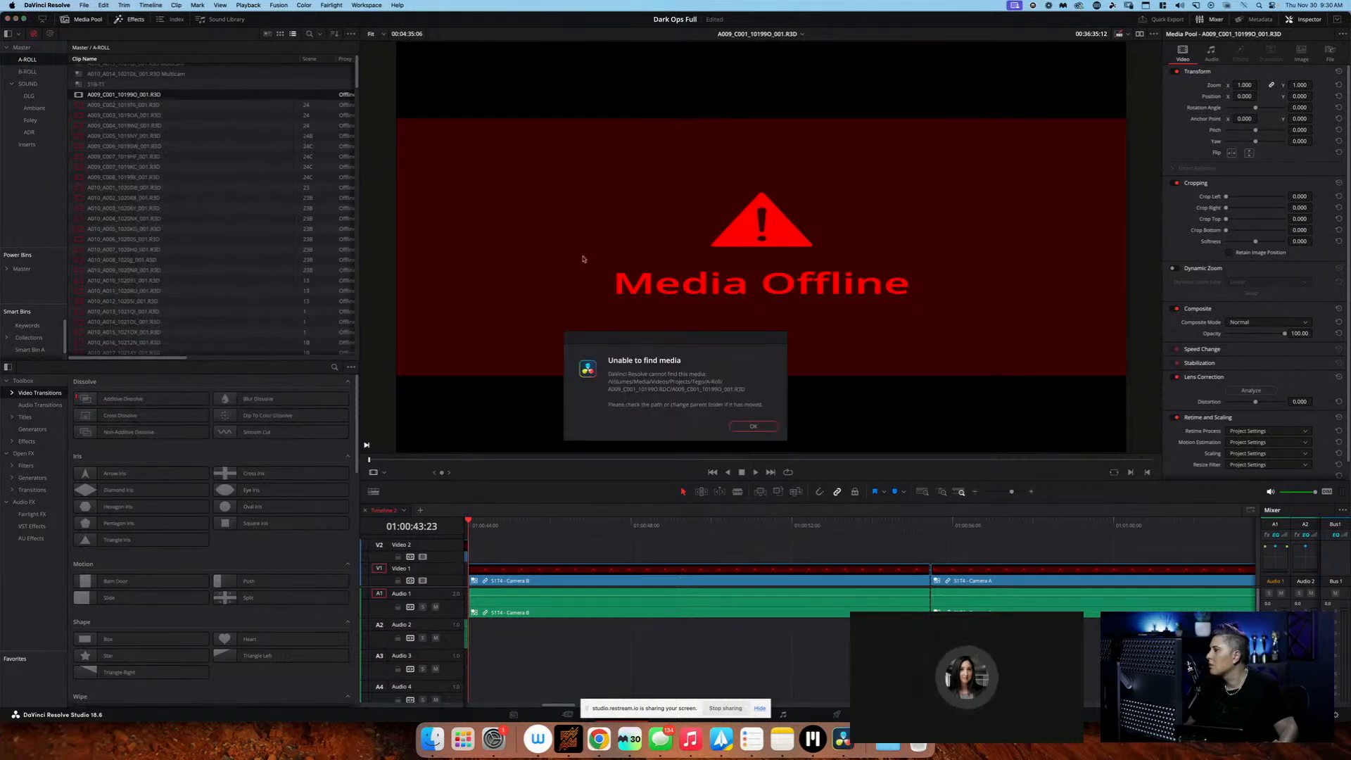
pyautogui.click(754, 427)
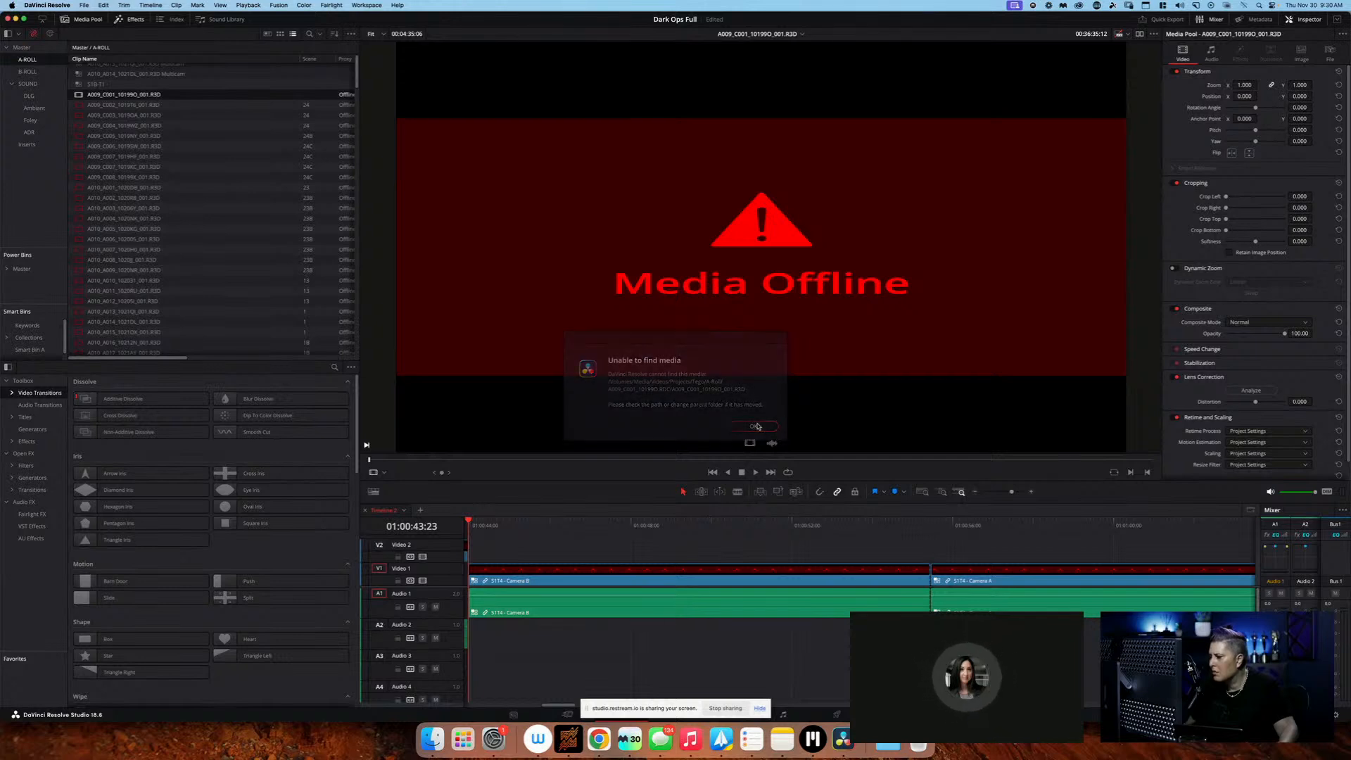
# Recheck the file path of clip A009_C001_10199O_001.R3D, and replace the clip with A009_C001_10199O_001.R3D from the A009_C001_10199O.RDC folder
pyautogui.scroll(1, 206, 101)
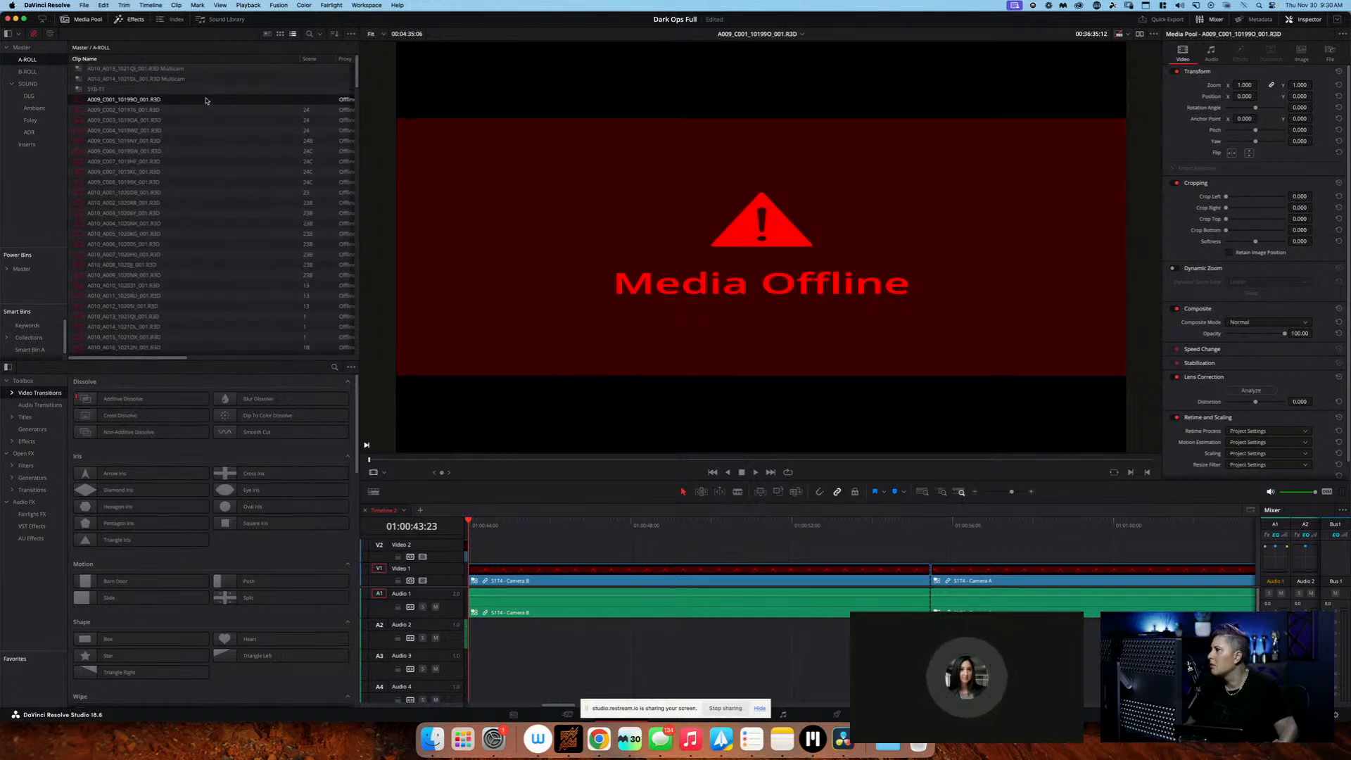
pyautogui.hscroll(5, 206, 100)
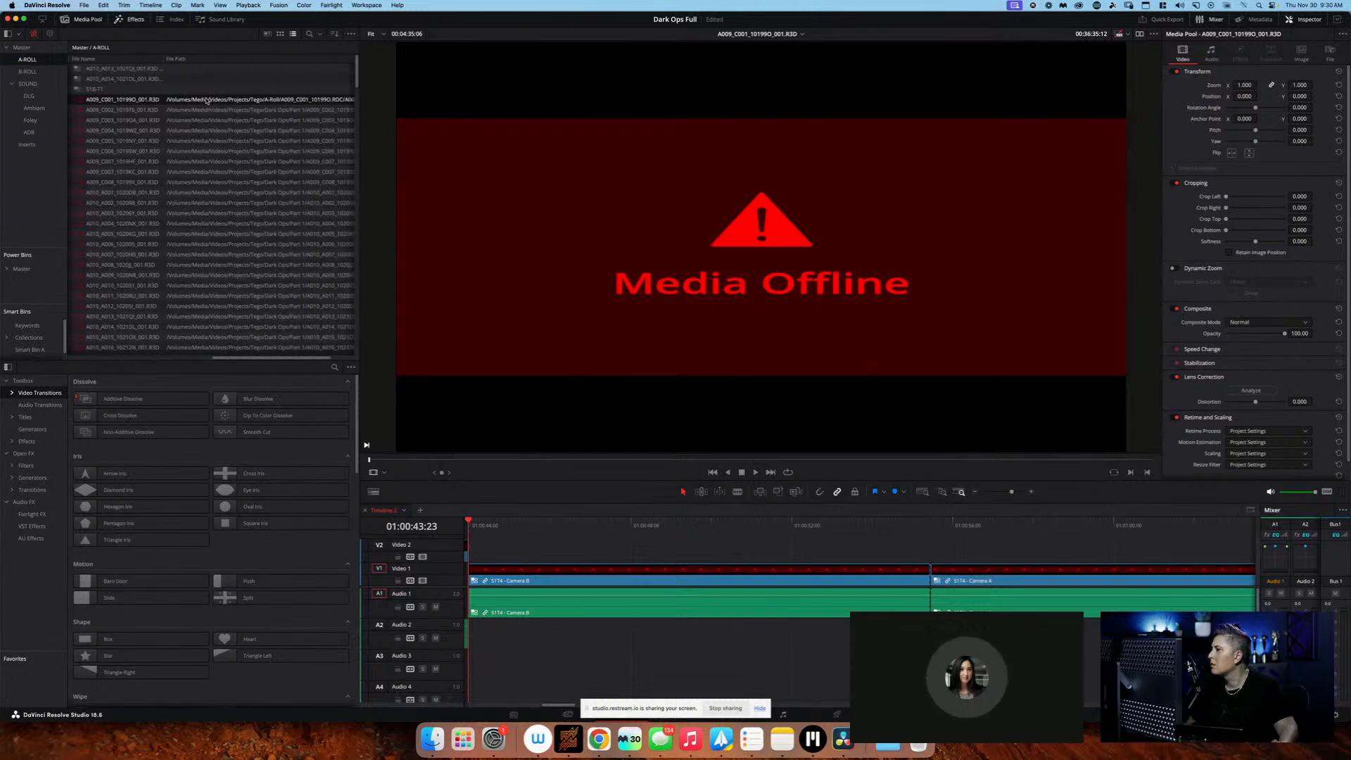
pyautogui.hscroll(-3, 206, 100)
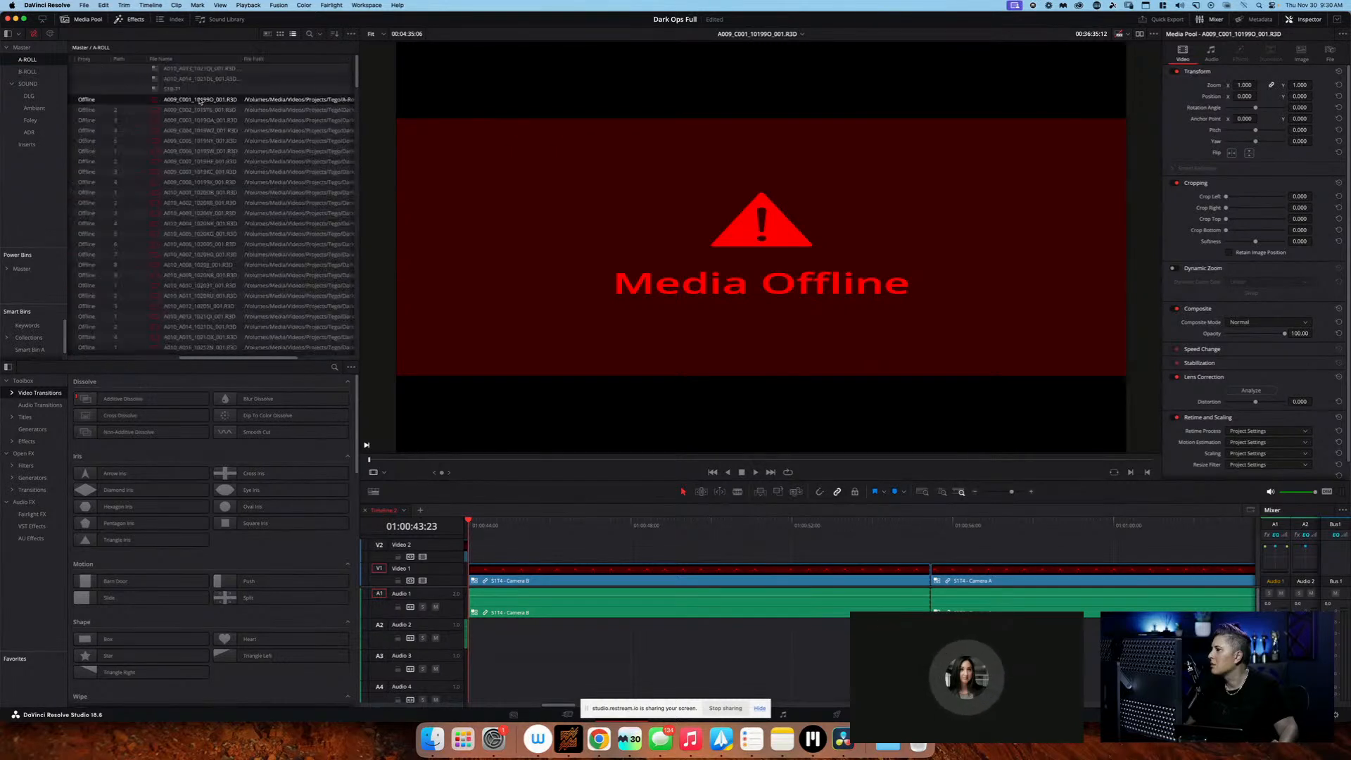
pyautogui.hscroll(-3, 200, 100)
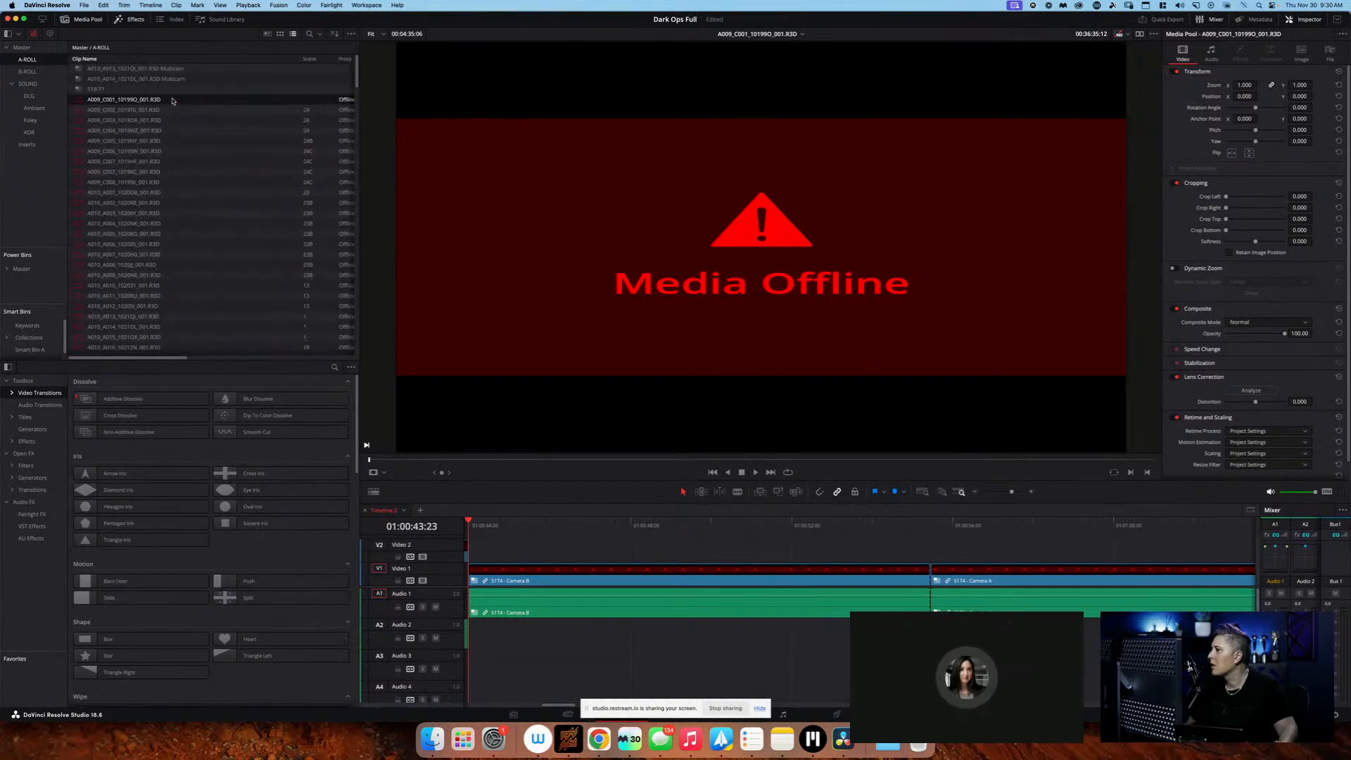
pyautogui.rightClick(107, 102)
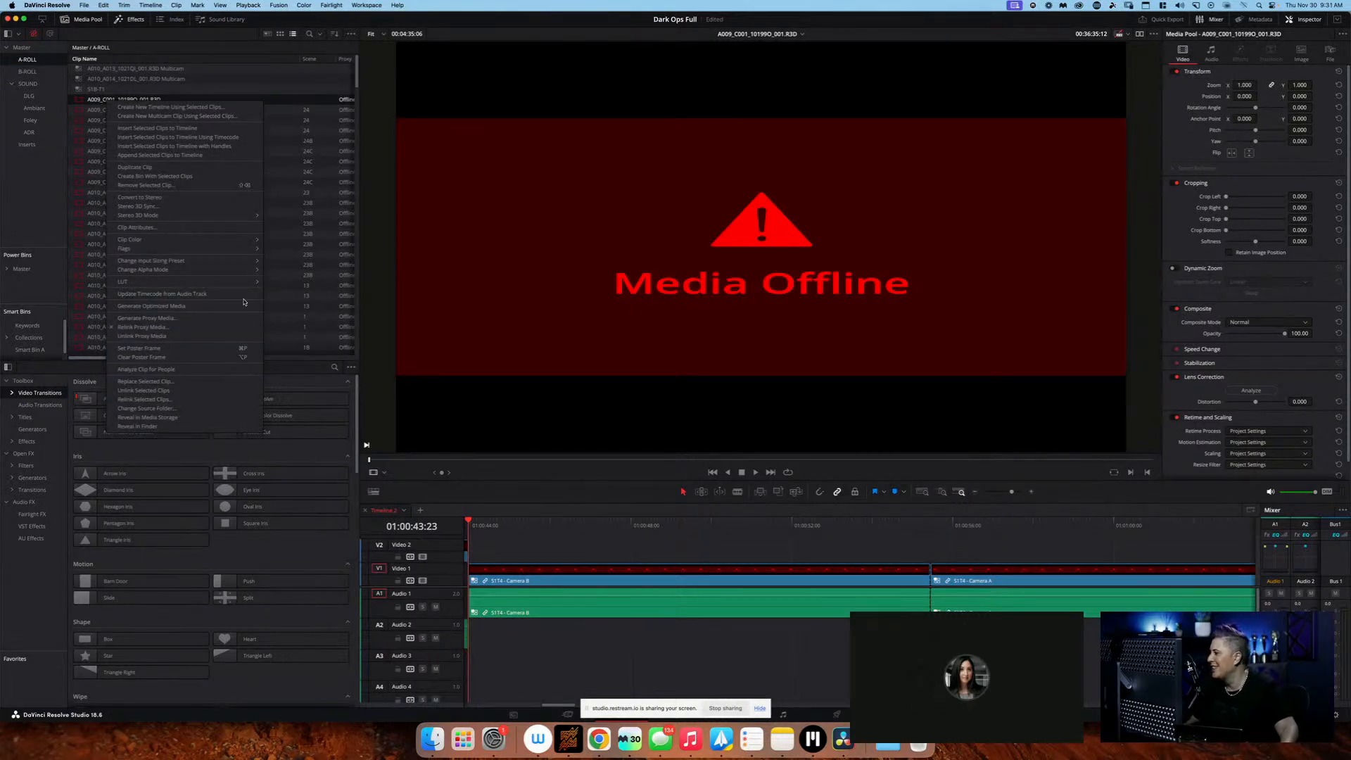
pyautogui.click(306, 97)
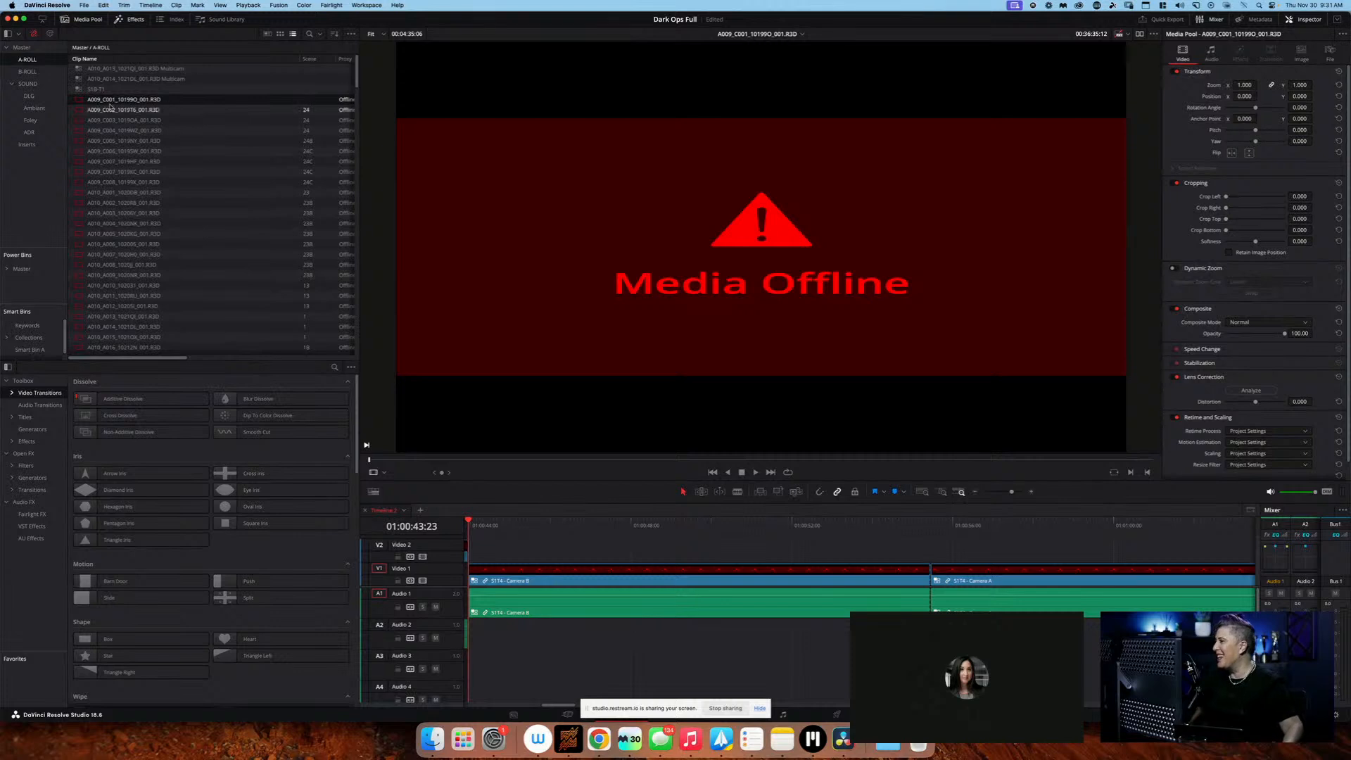
pyautogui.rightClick(79, 105)
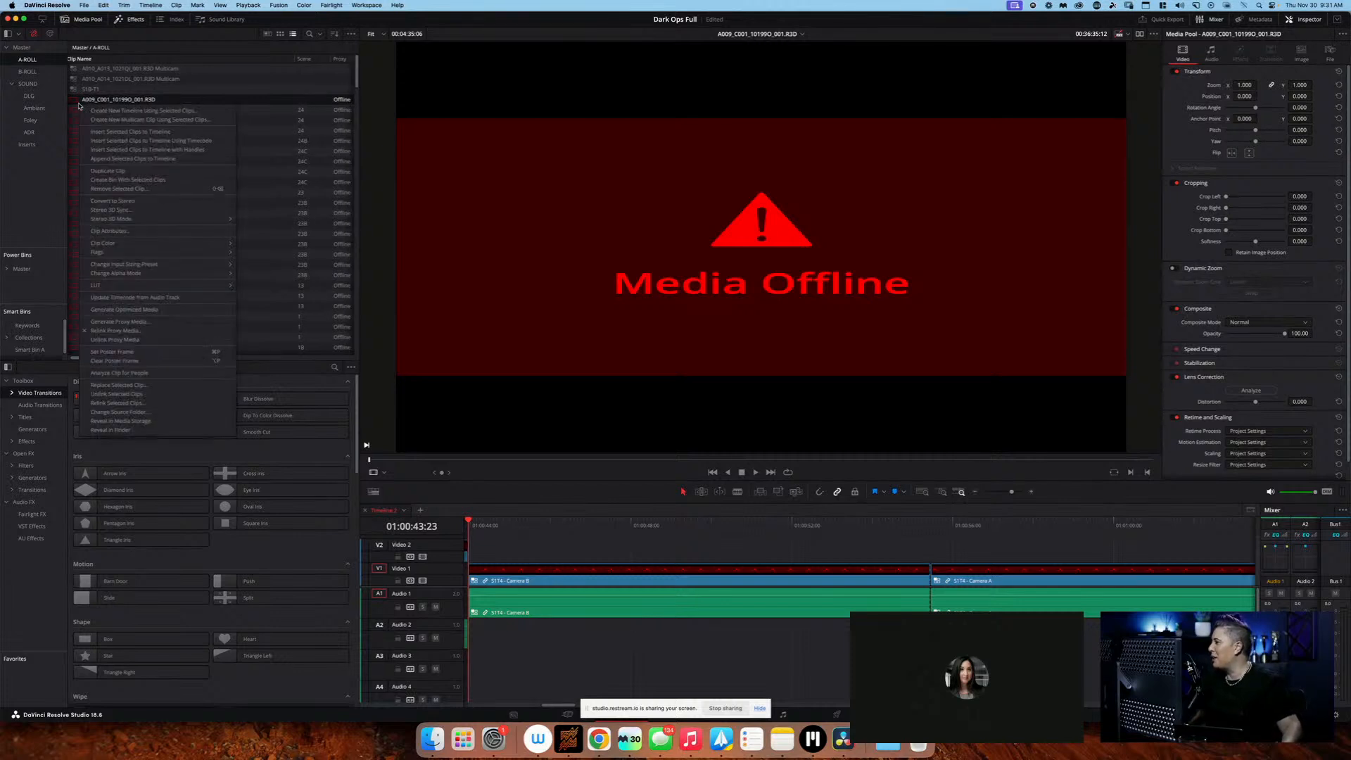
pyautogui.click(204, 385)
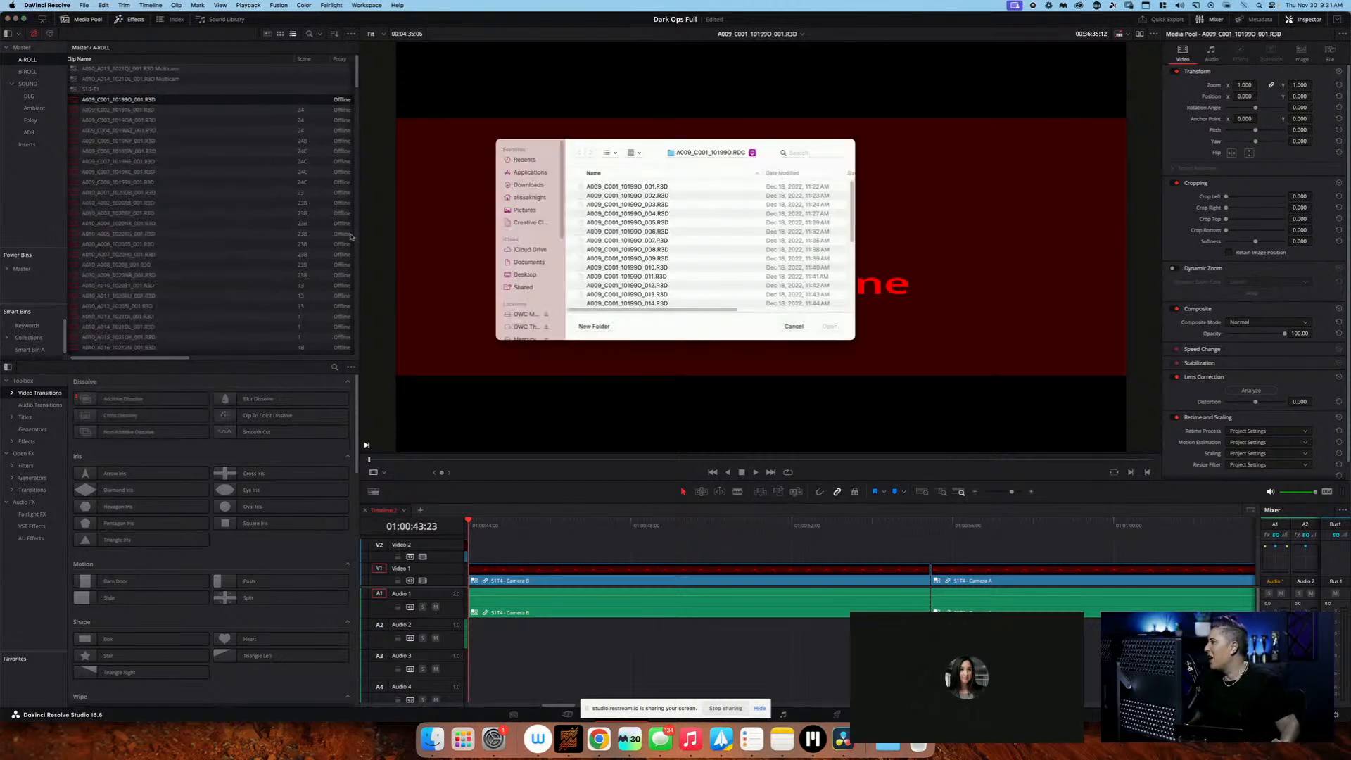
pyautogui.click(681, 189)
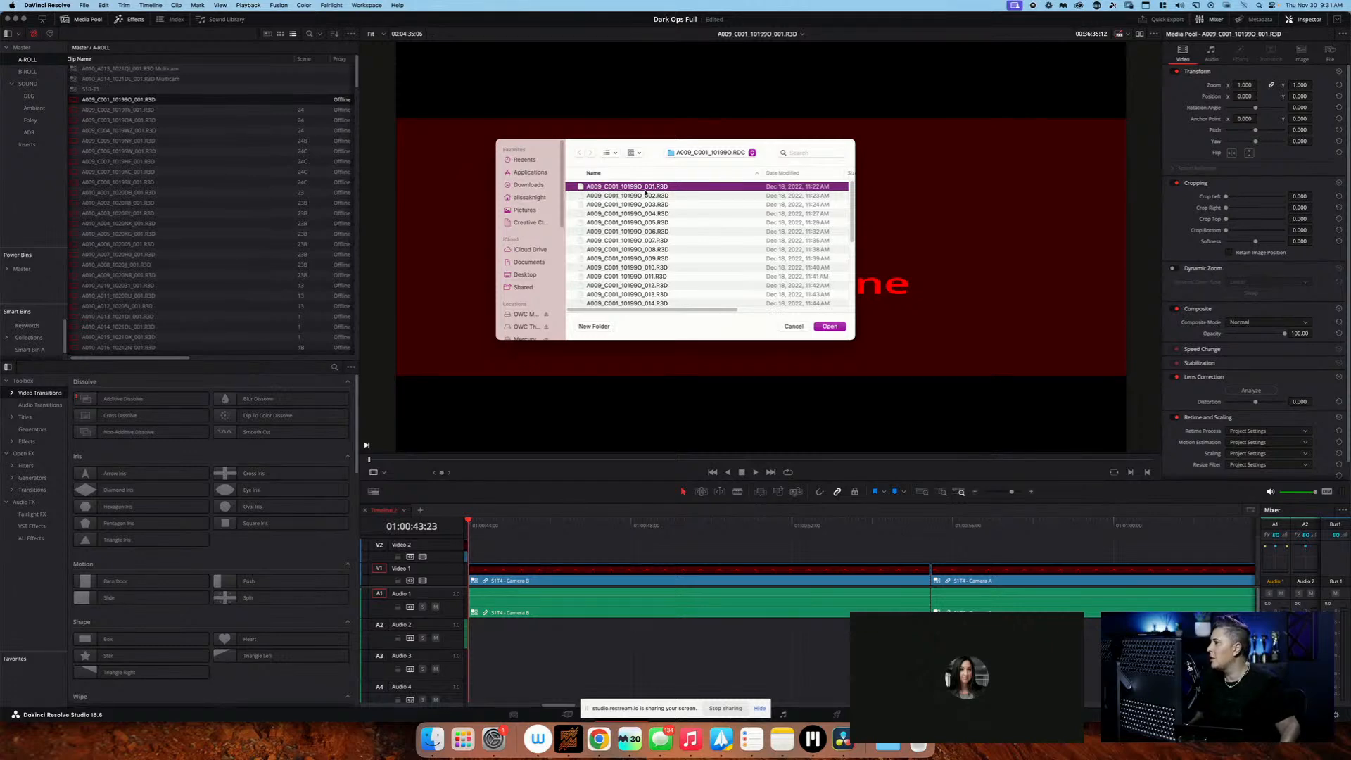
pyautogui.click(829, 325)
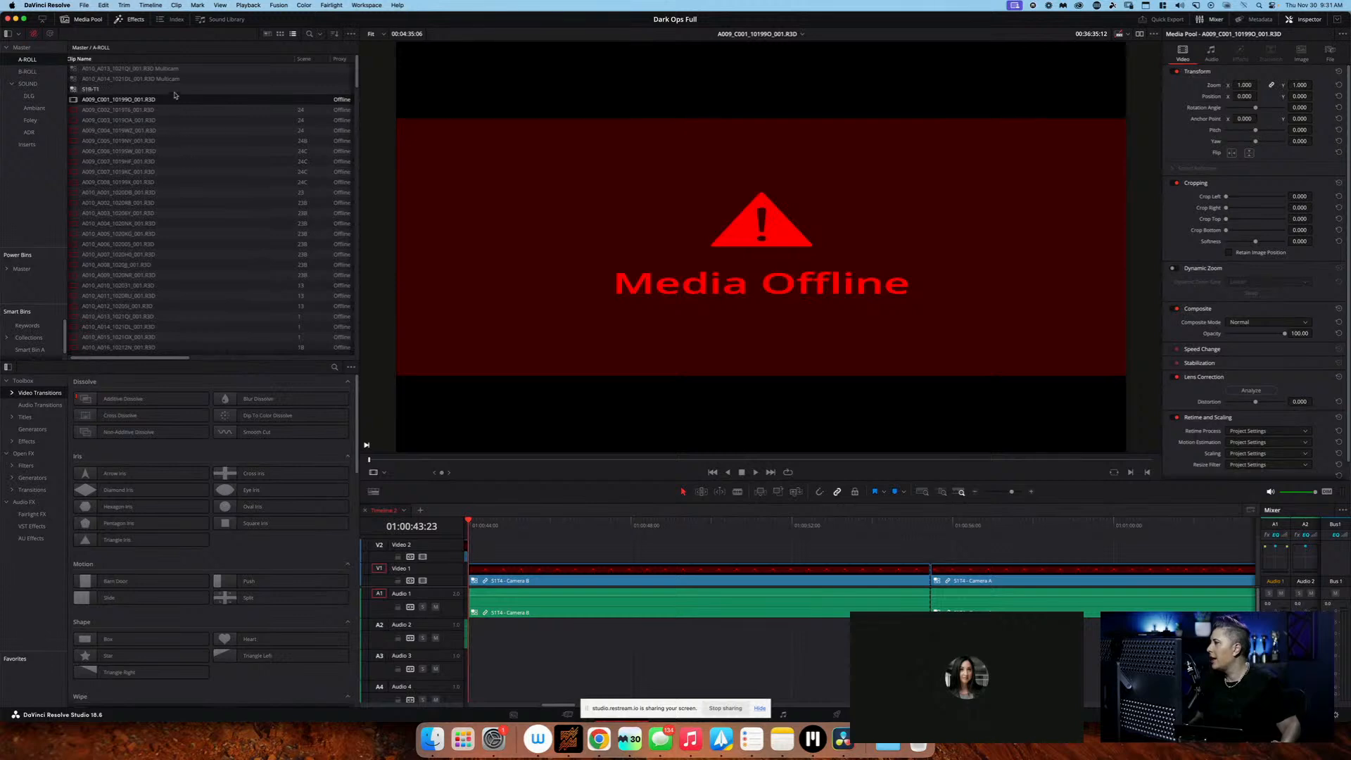
# Check the replaced clip's file path in the A-ROLL bin, and try to reveal the clip in Finder
pyautogui.hscroll(10, 161, 102)
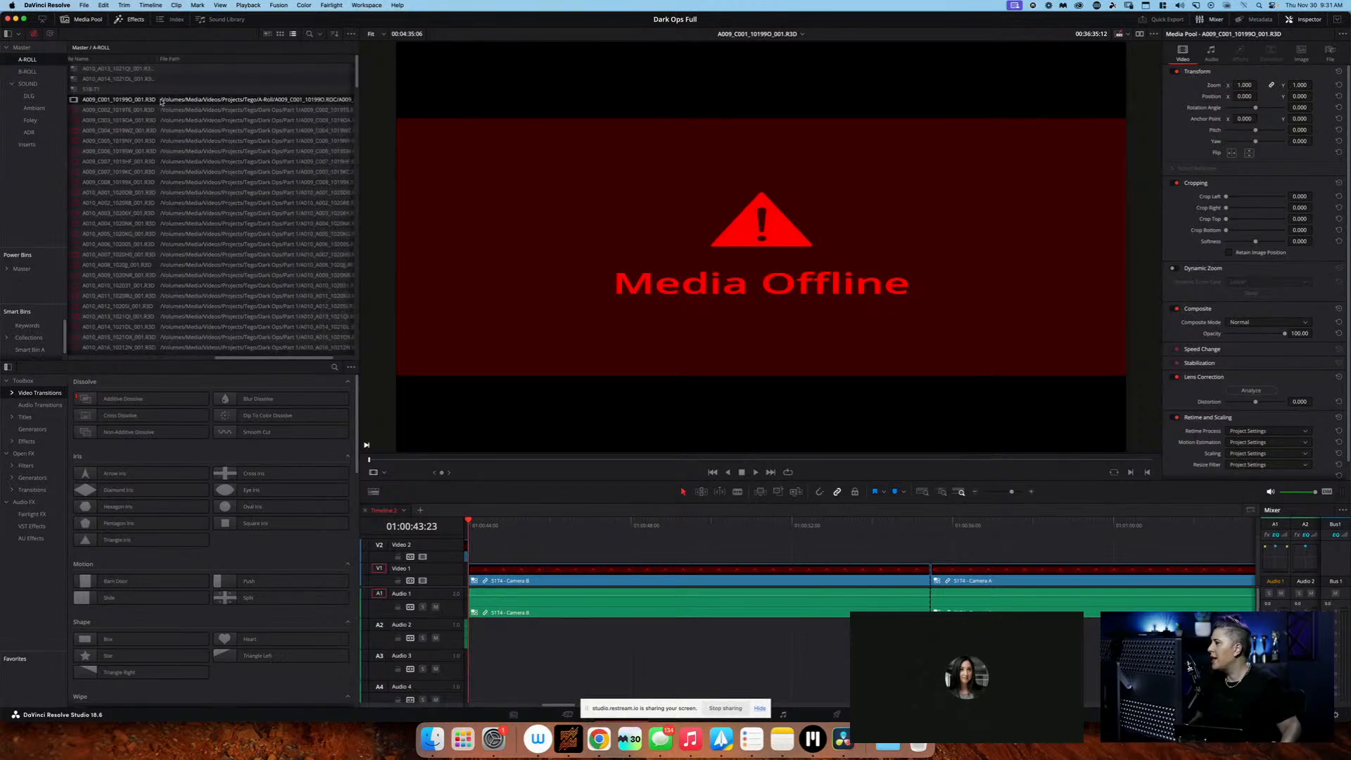
pyautogui.hscroll(2, 176, 102)
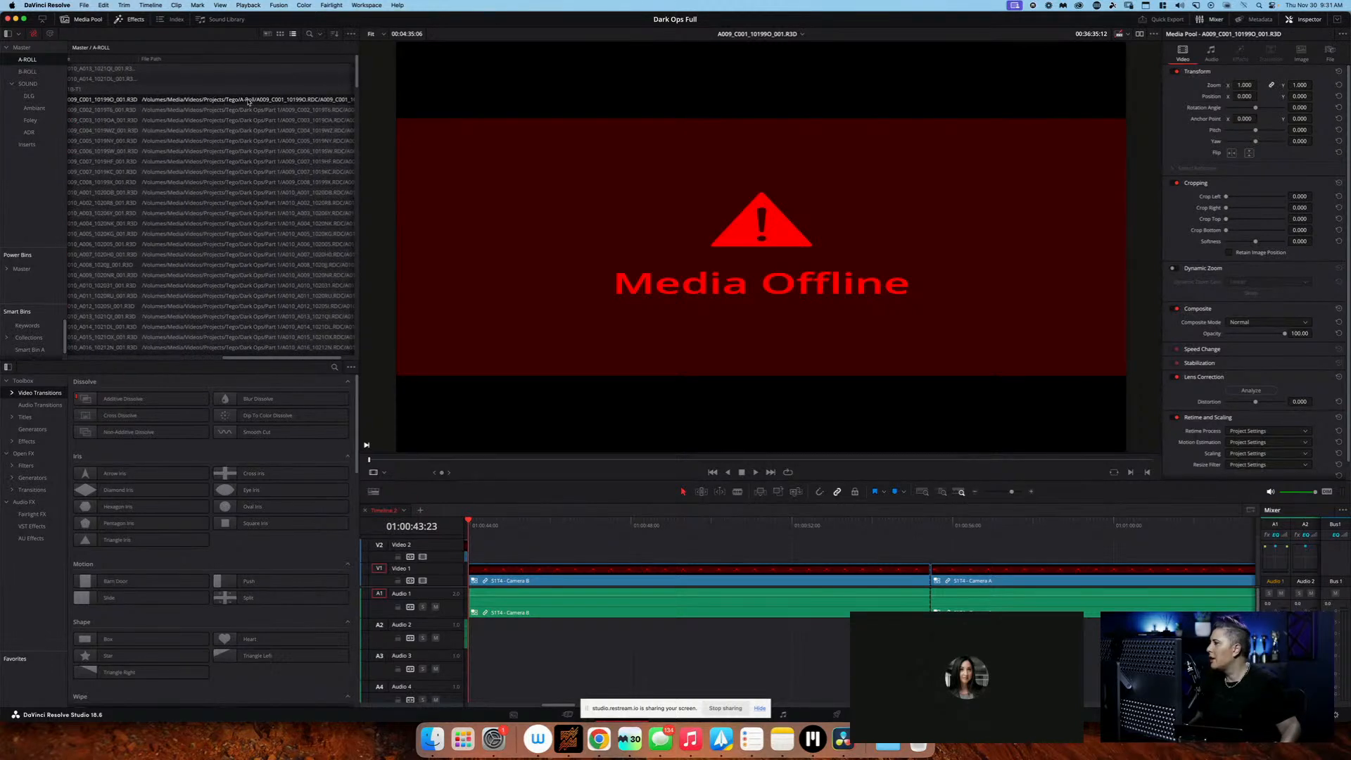
pyautogui.hscroll(2, 248, 102)
pyautogui.hscroll(-15, 247, 102)
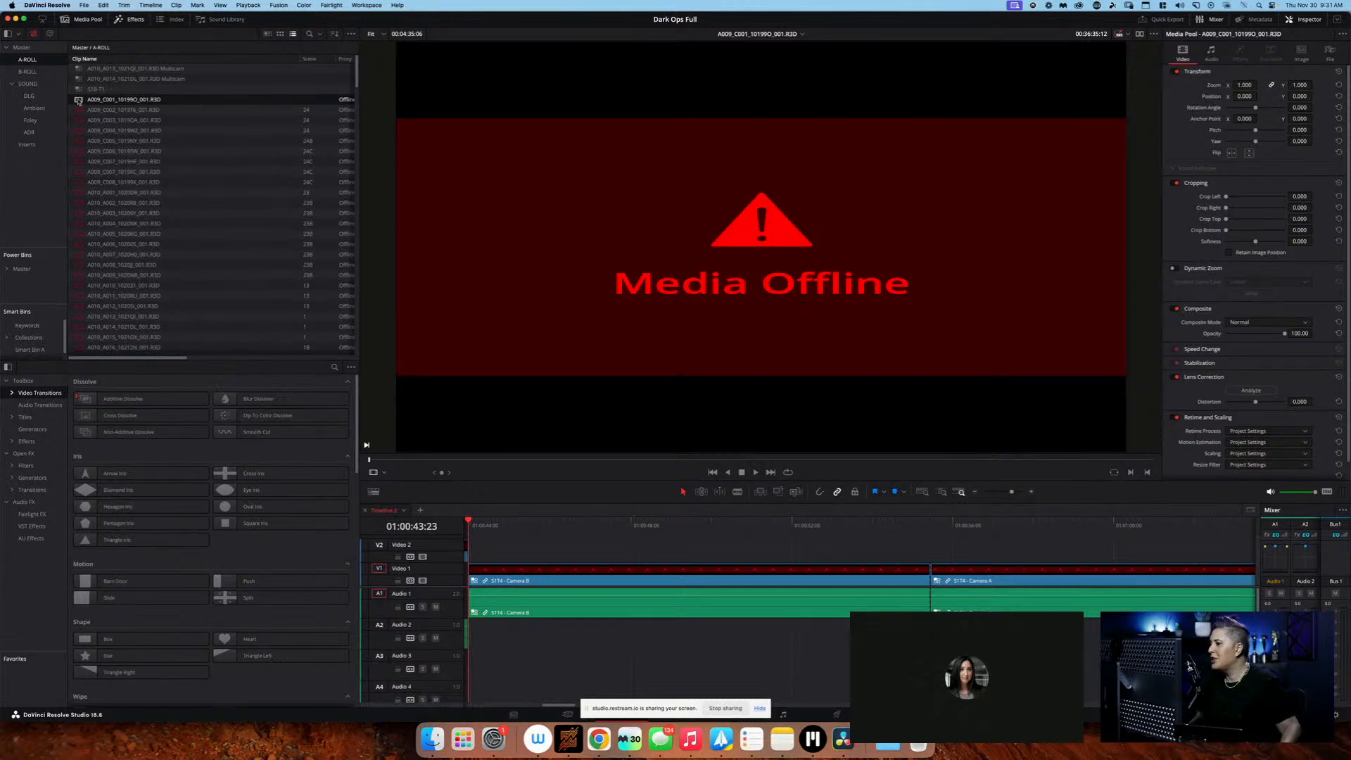
pyautogui.rightClick(78, 102)
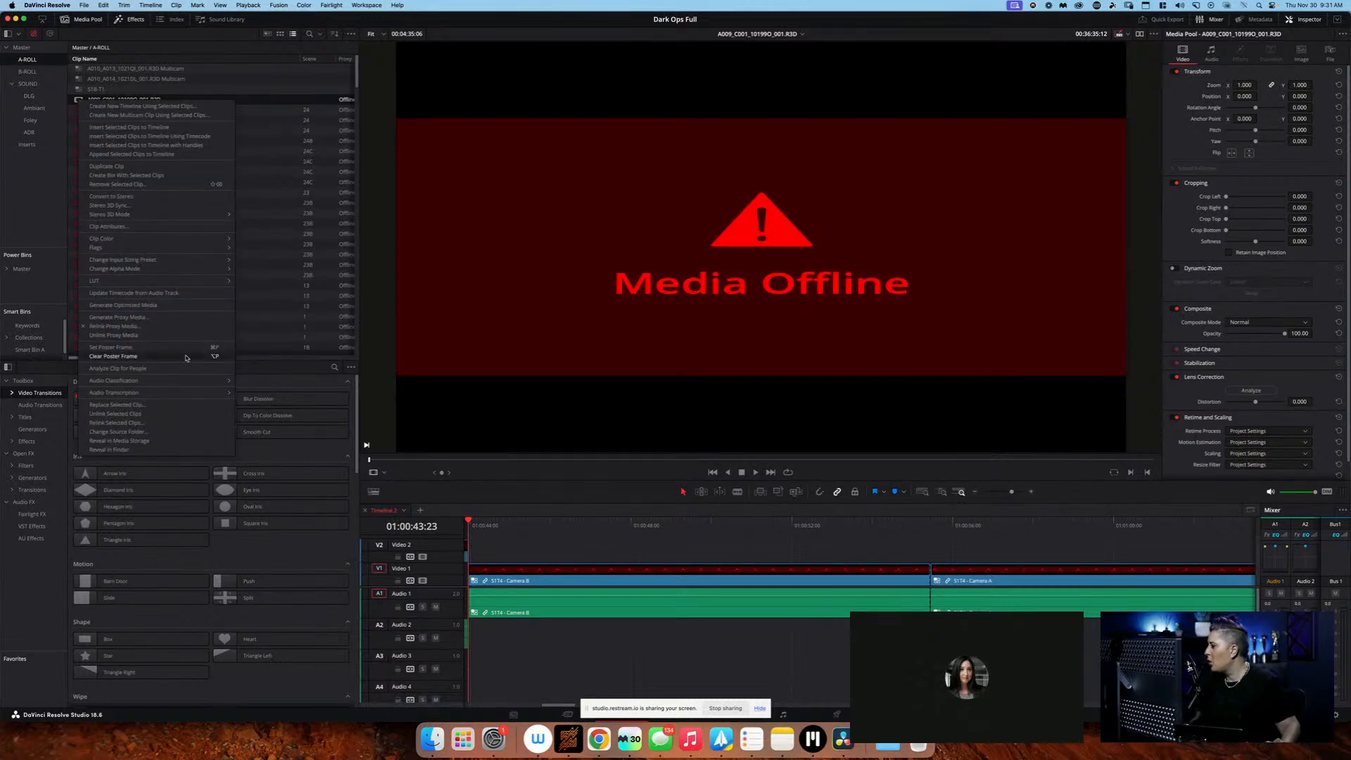
pyautogui.click(180, 449)
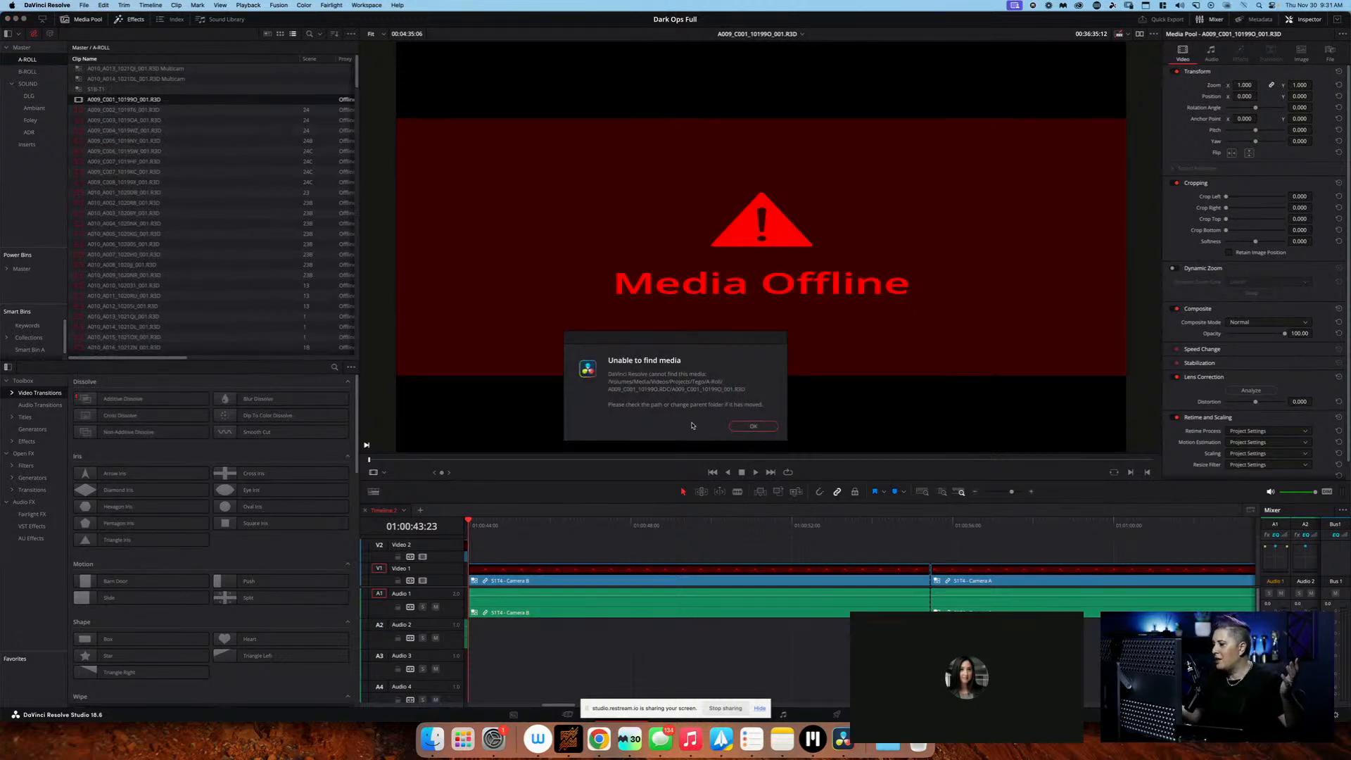
pyautogui.click(751, 426)
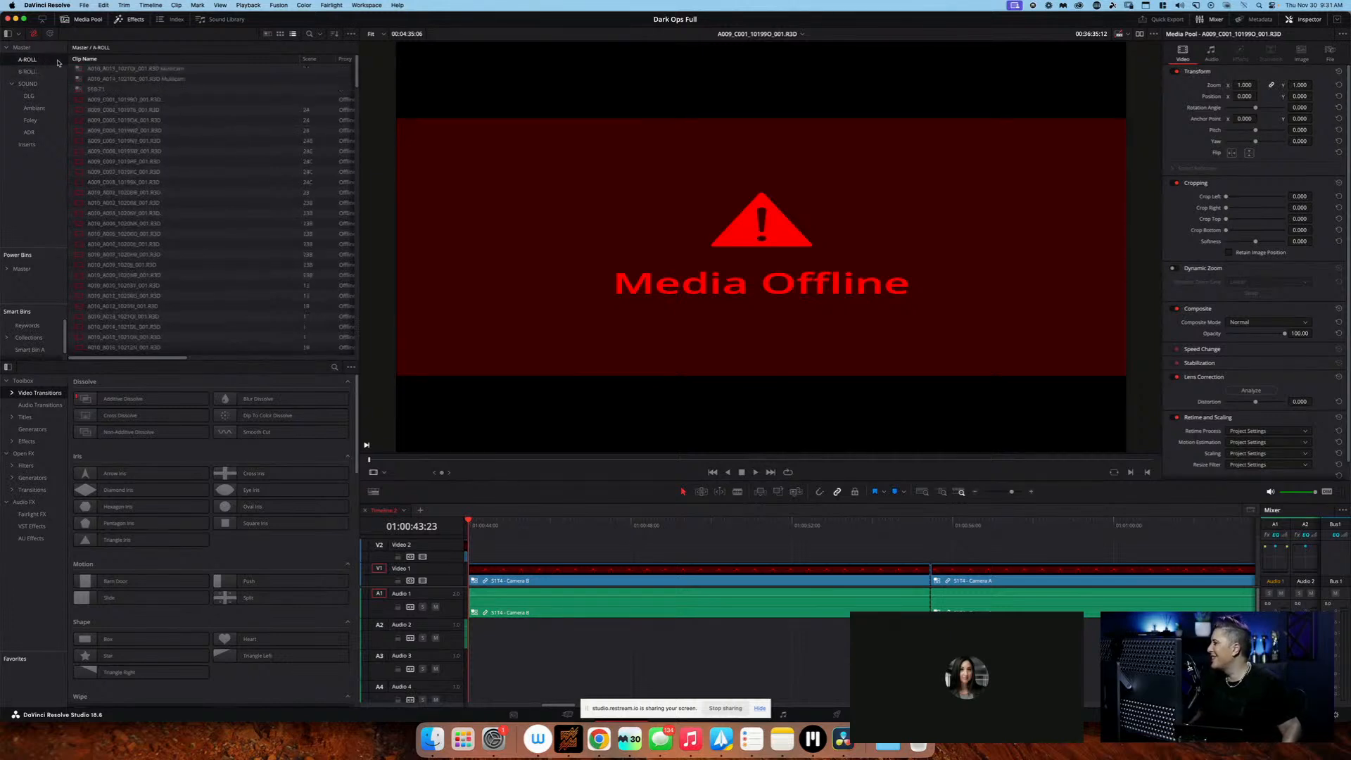
# Try to generate proxy media for clip A009_C001_10199O_001.R3D
pyautogui.scroll(-15, 180, 92)
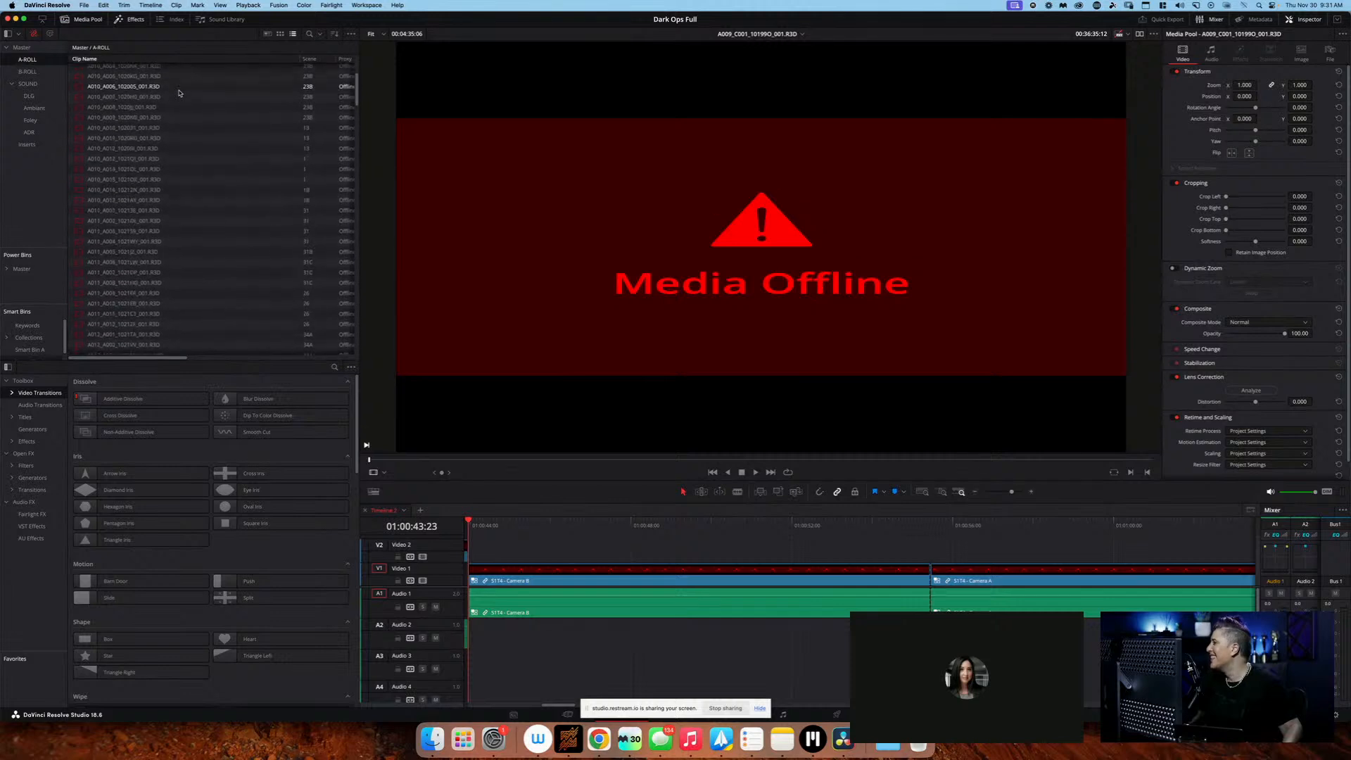
pyautogui.scroll(15, 179, 92)
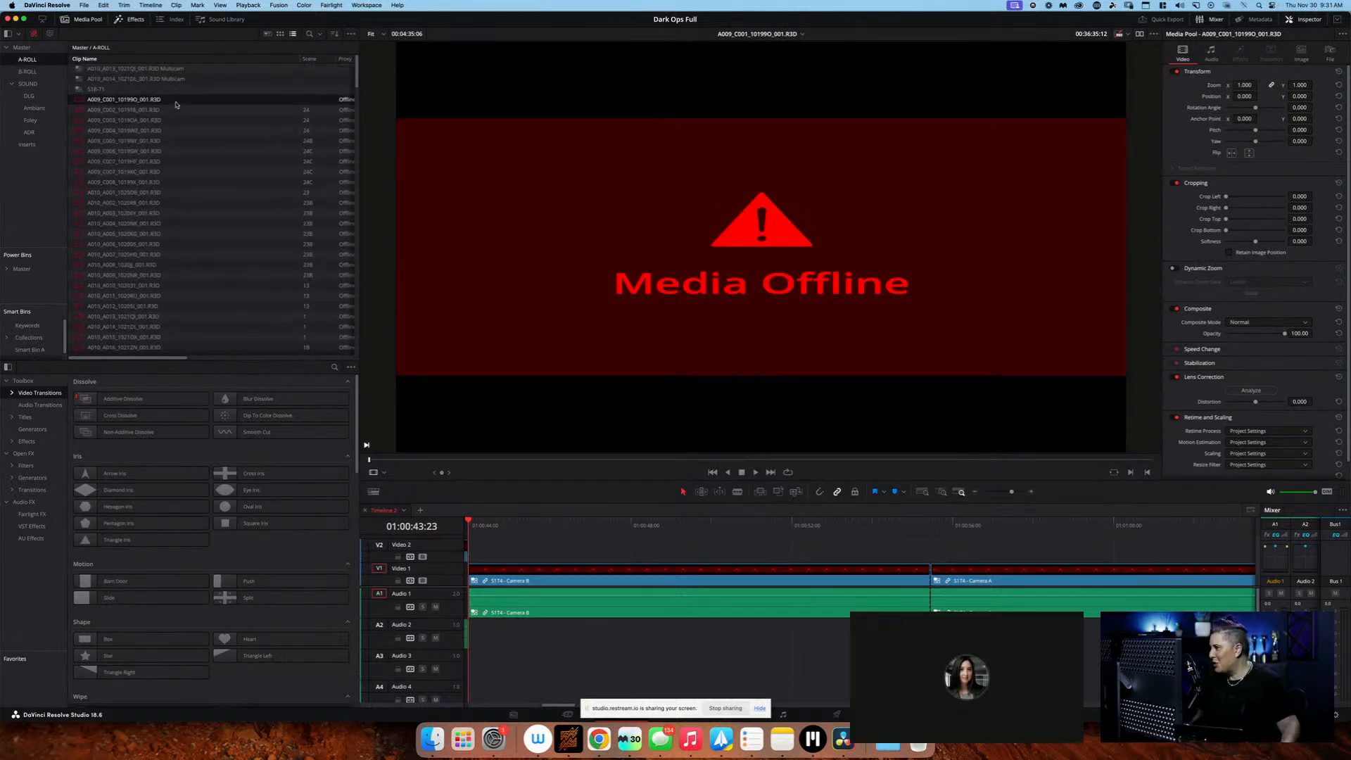
pyautogui.rightClick(174, 104)
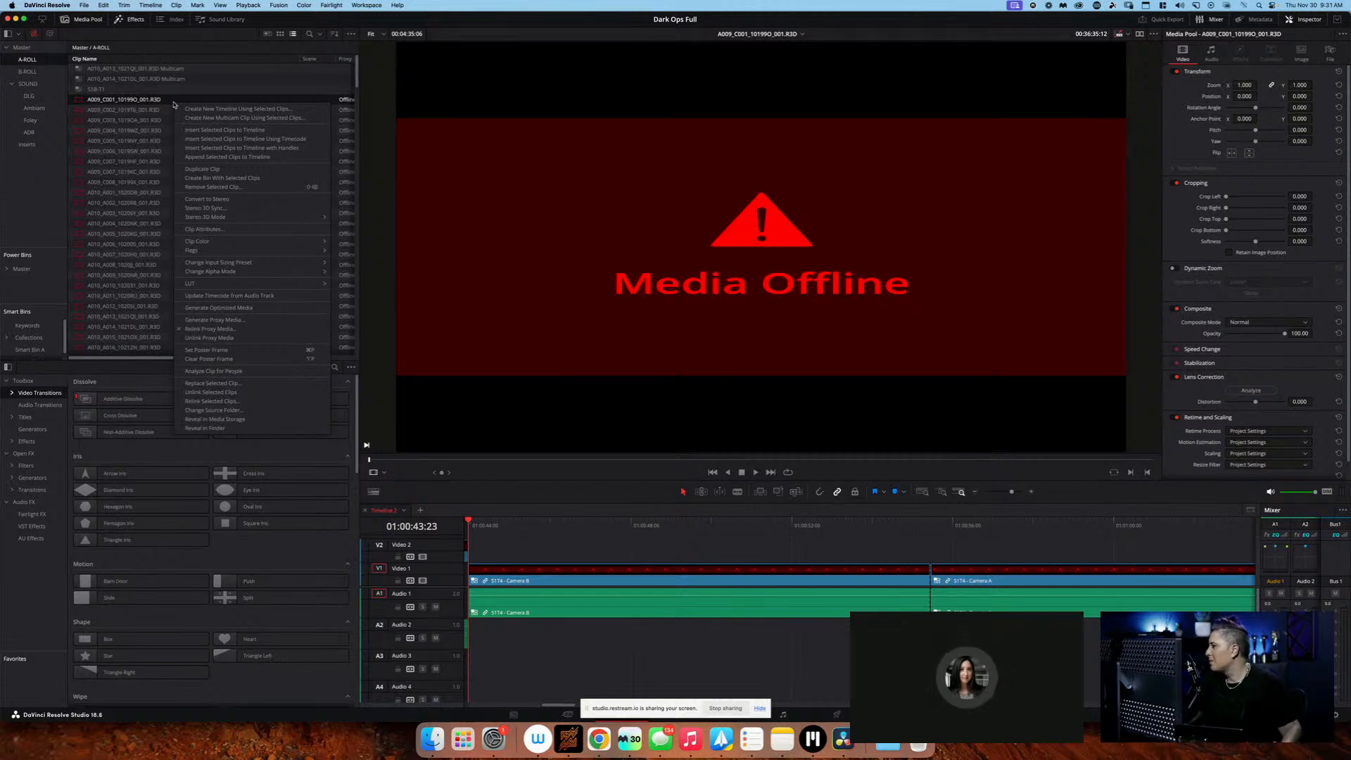
pyautogui.click(285, 321)
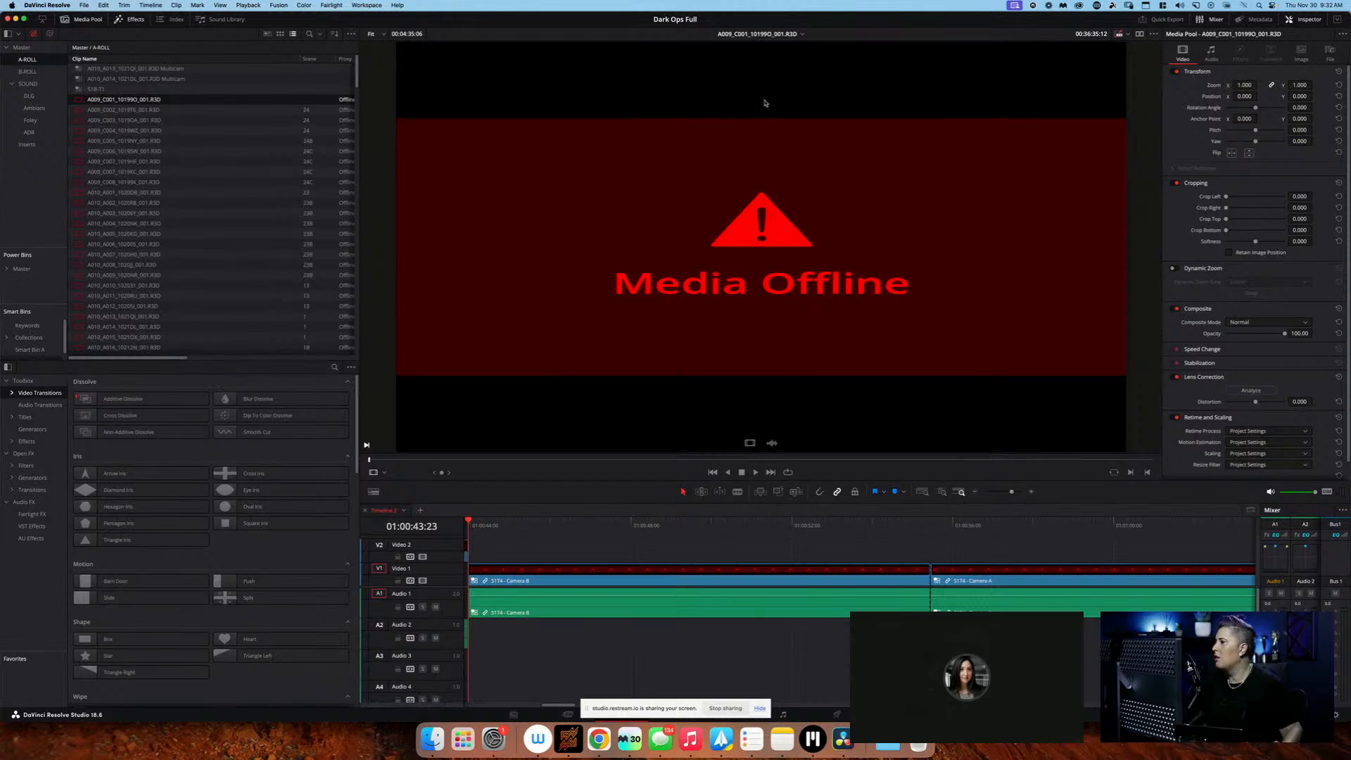
# Switch to the Restream studio in Chrome and enable echo cancellation and noise suppression in its audio settings
pyautogui.press('super+Tab')
pyautogui.press('super+Tab')
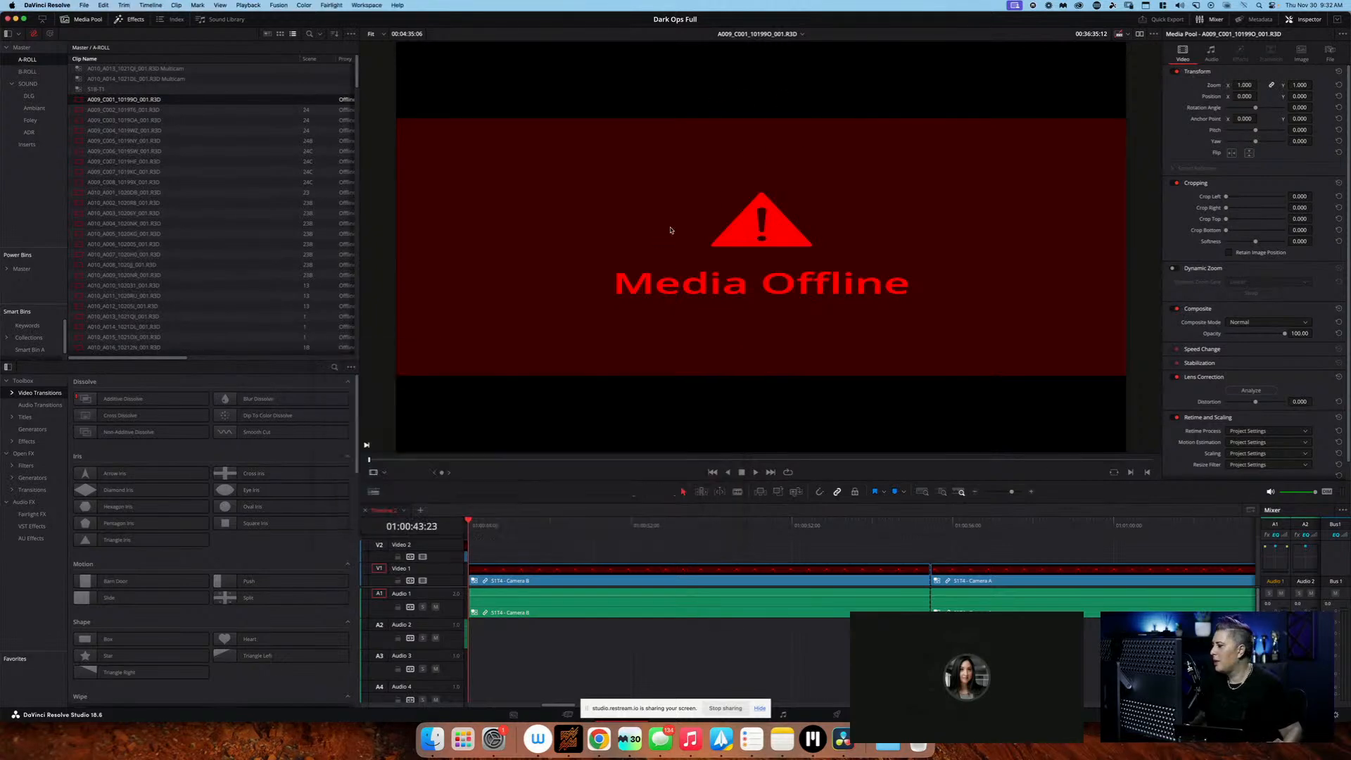
pyautogui.press('super+Tab')
pyautogui.press('super+Tab')
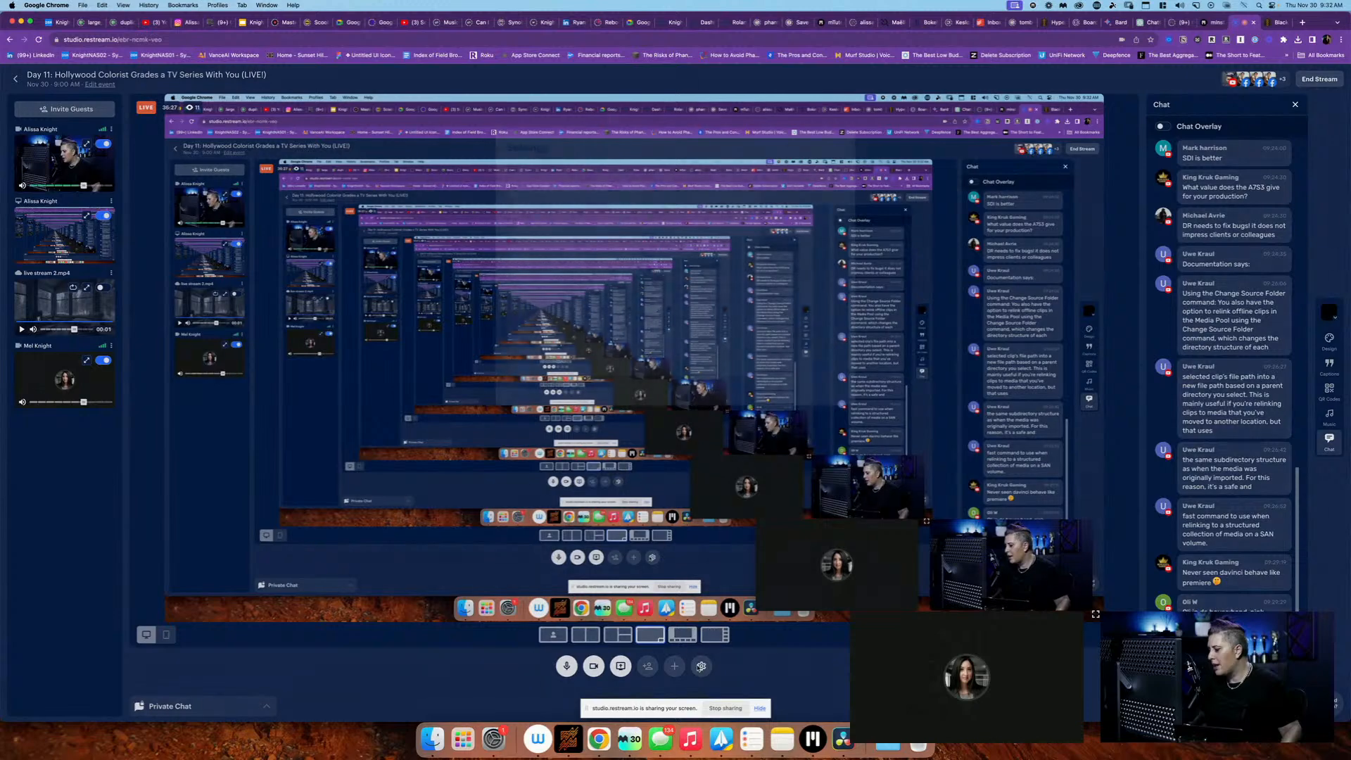
pyautogui.click(701, 666)
pyautogui.click(555, 185)
pyautogui.click(552, 205)
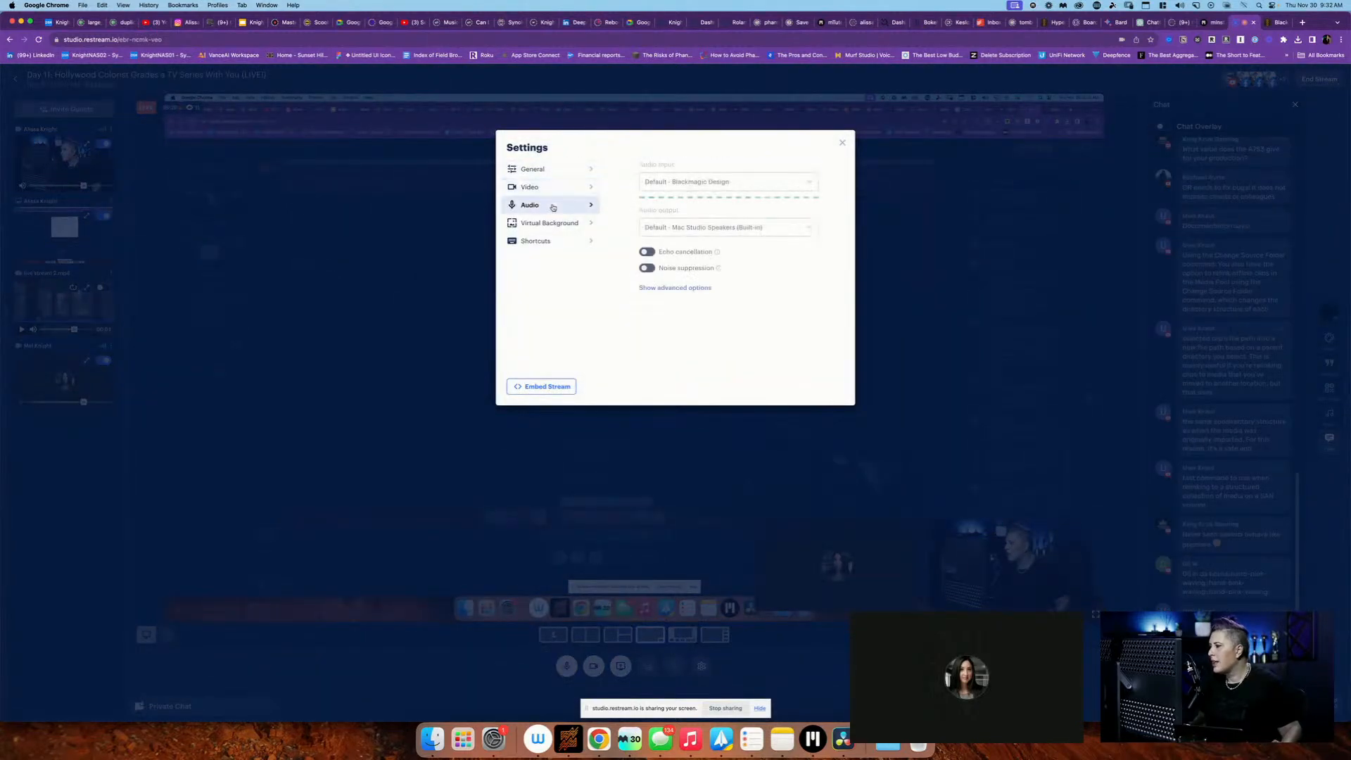
pyautogui.click(646, 251)
pyautogui.click(645, 268)
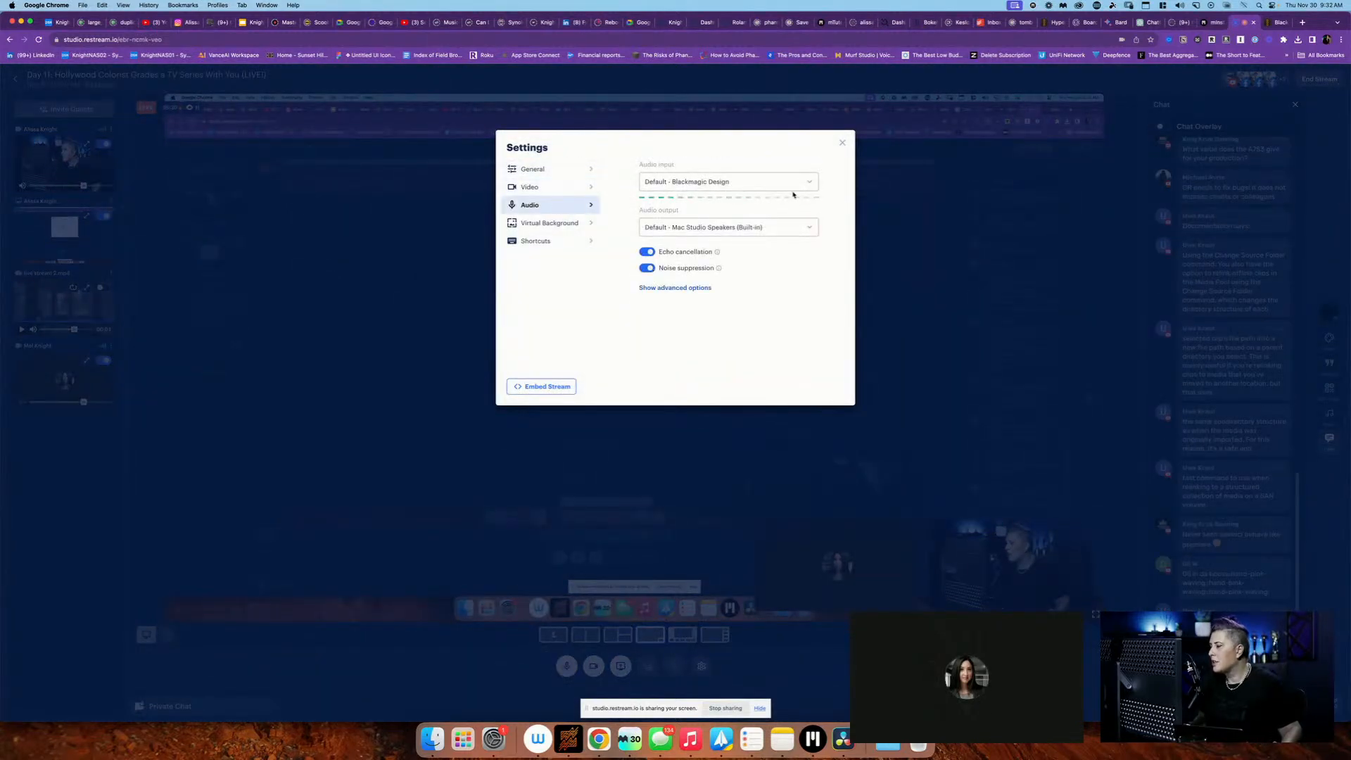
pyautogui.click(842, 142)
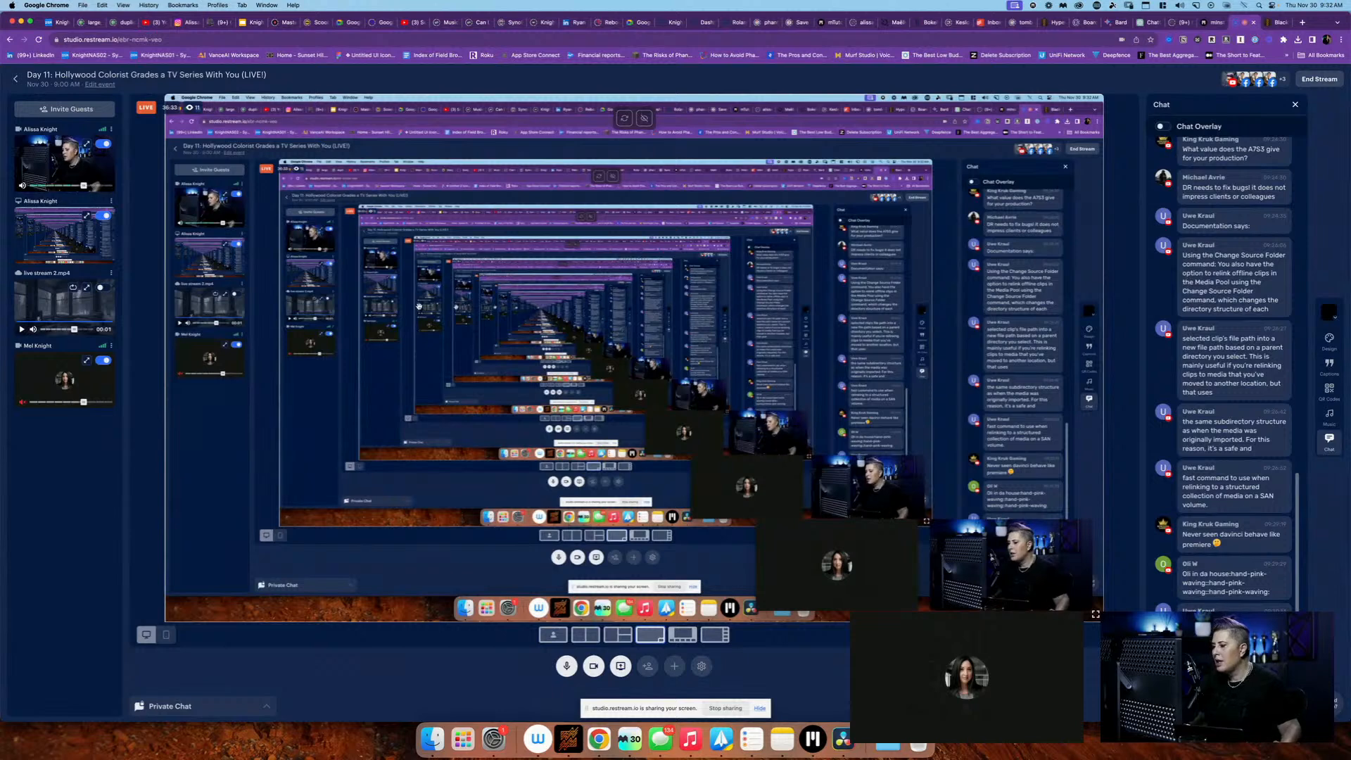
# Check the Restream chat for advice on relinking clips and return to DaVinci Resolve
pyautogui.press('super+Tab')
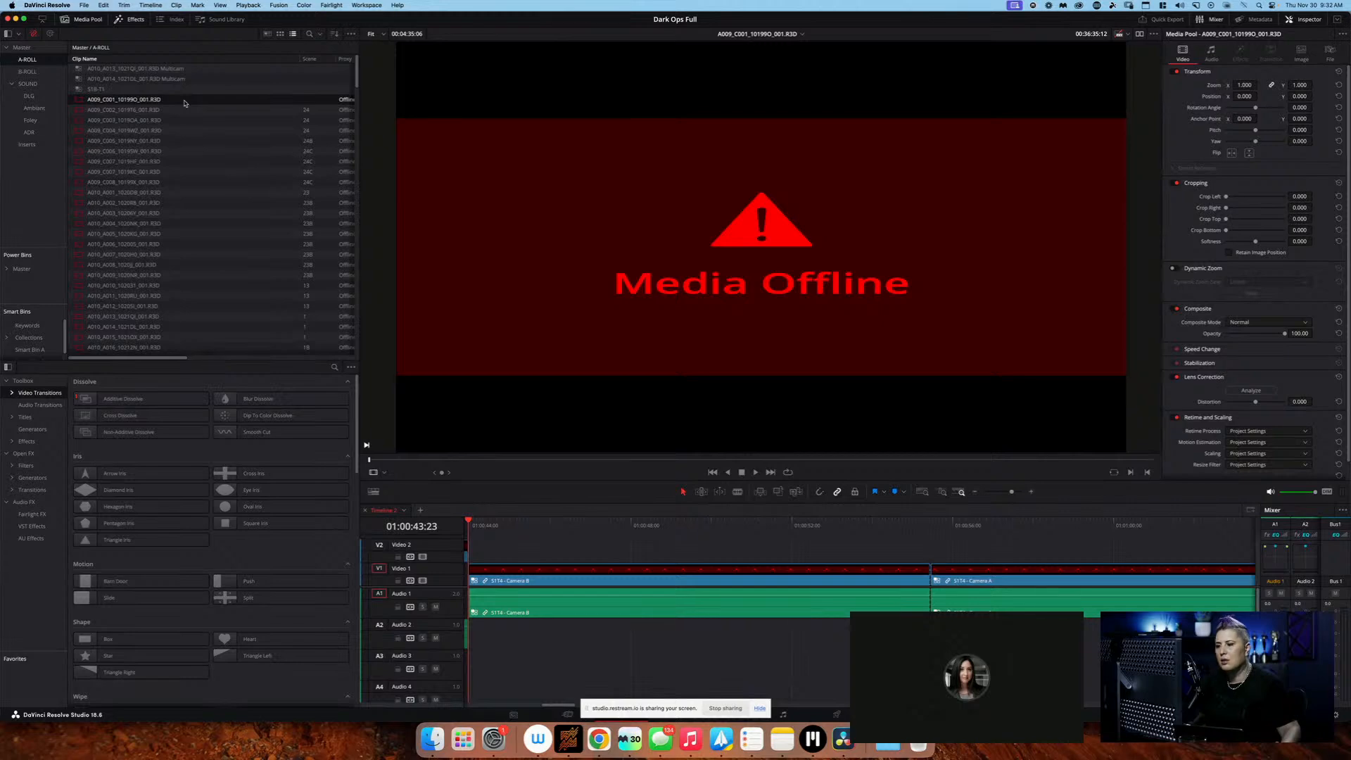
pyautogui.press('super+Tab')
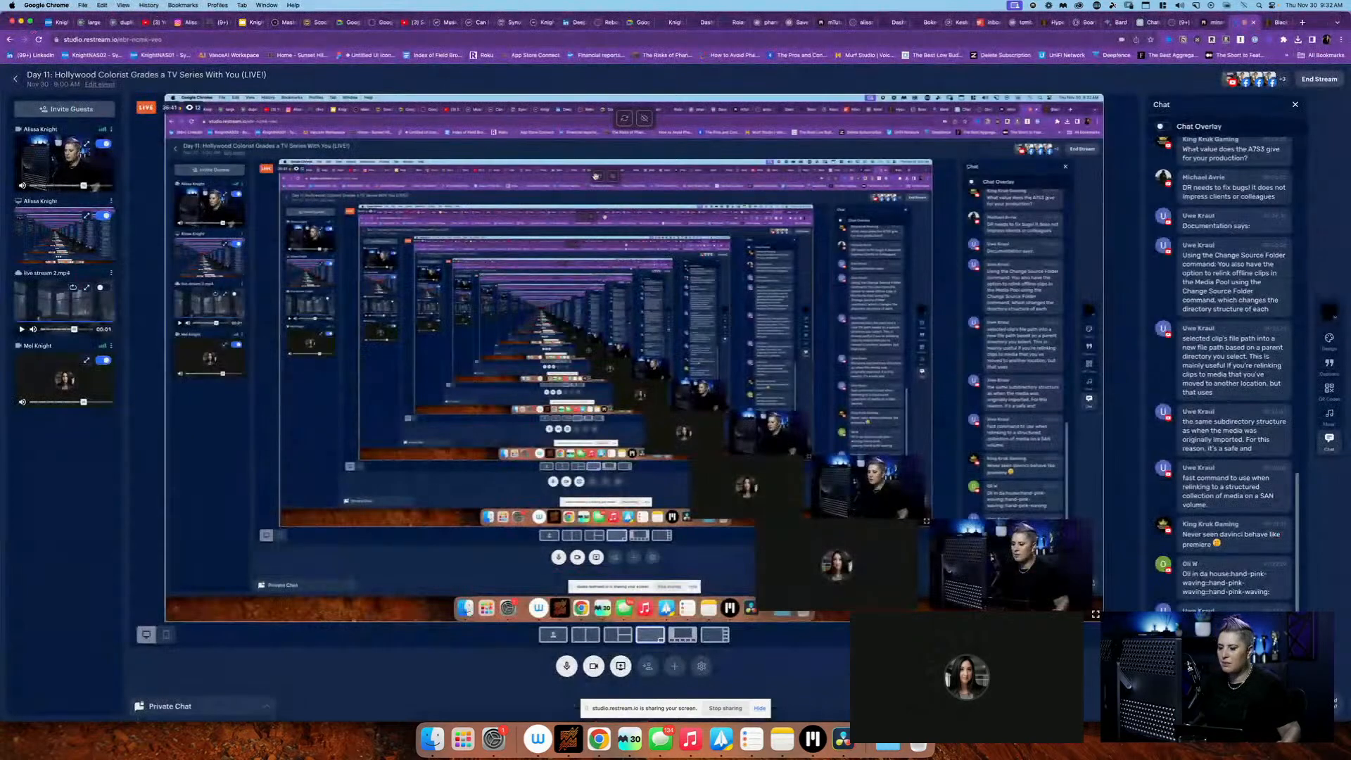
pyautogui.press('super+Tab')
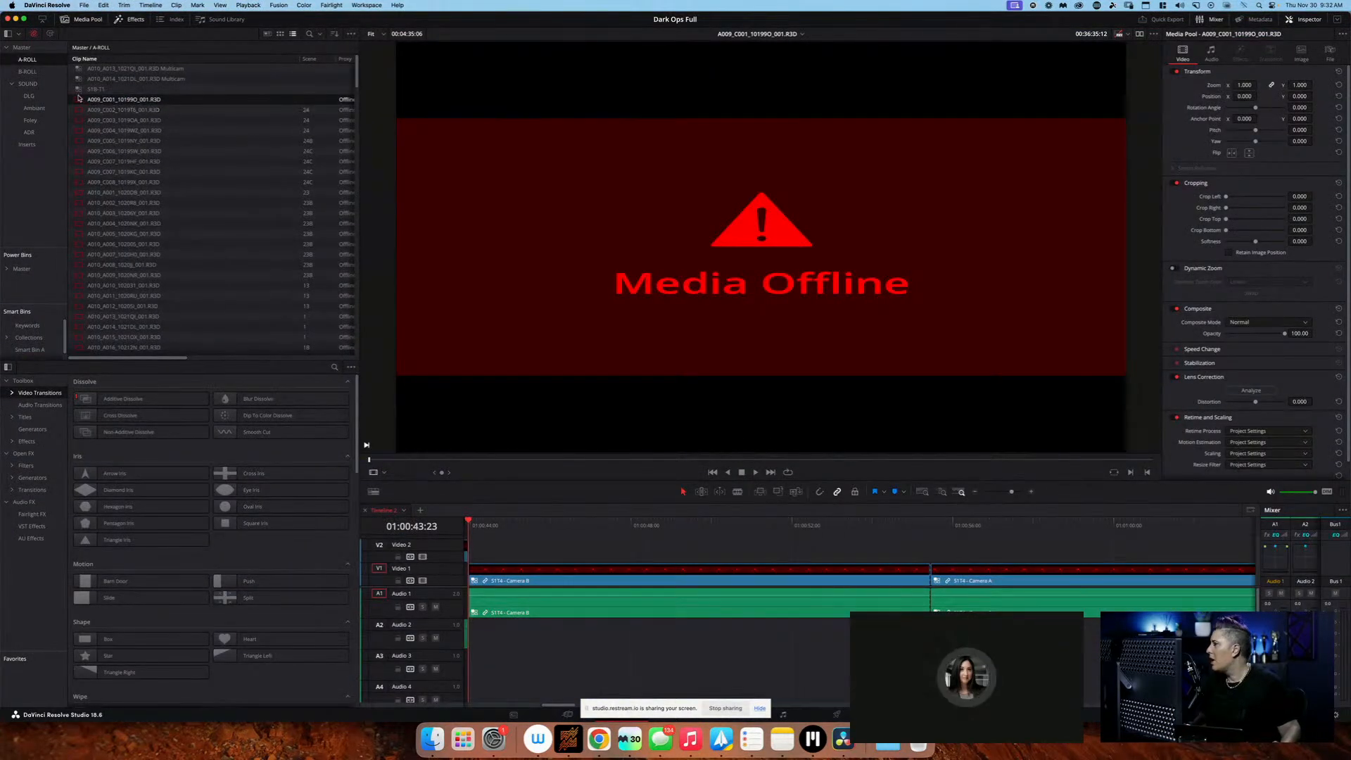
pyautogui.press('super+Tab')
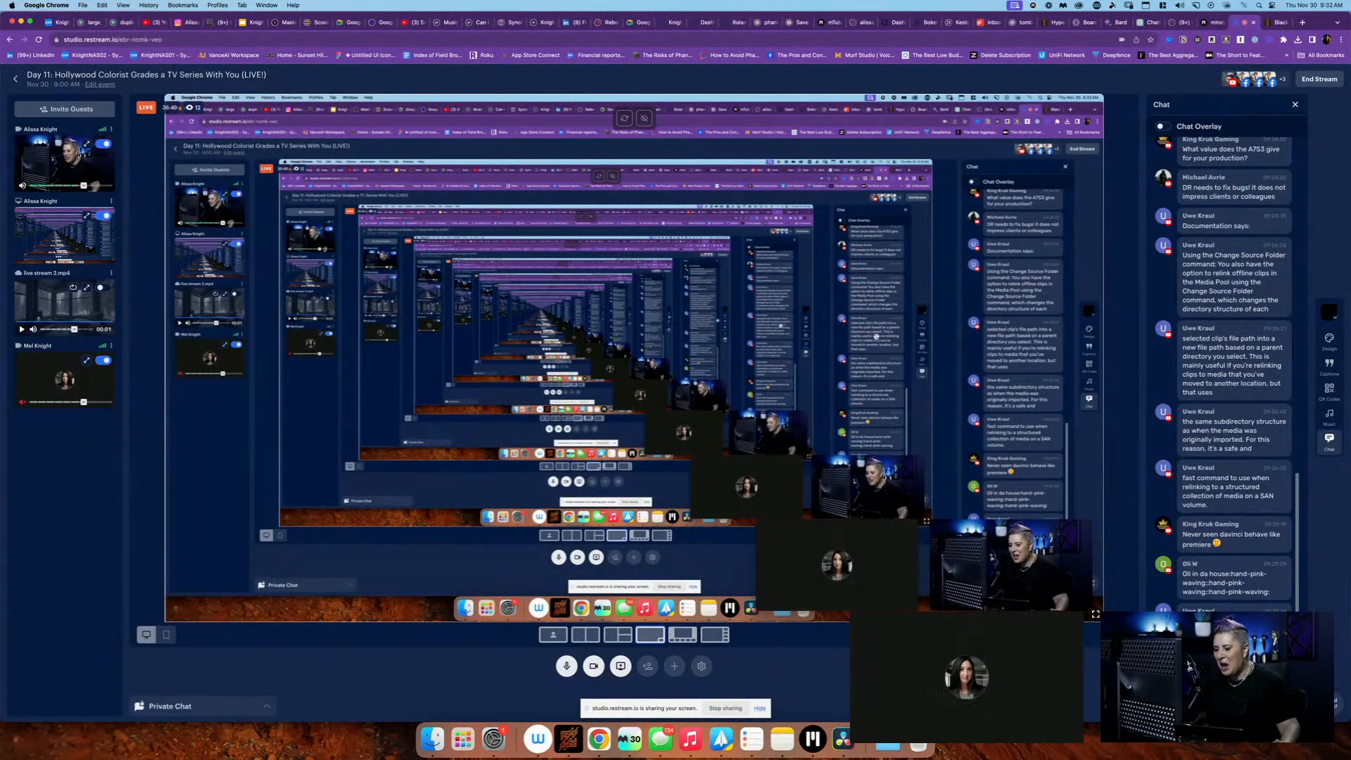
pyautogui.press('super+Tab')
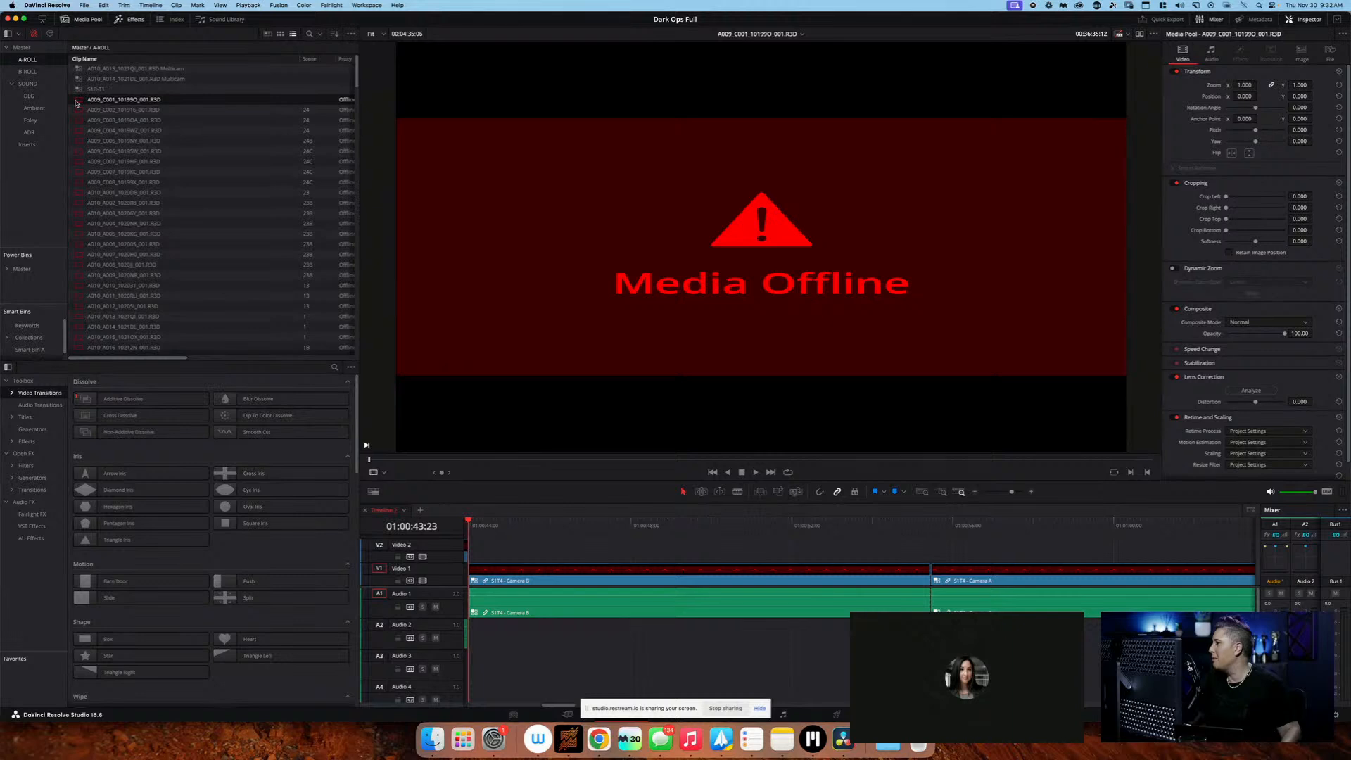
# Recheck the first R3D clip's path in the A-ROLL bin and replace the clip with A009_C001_10199O_001.R3D from A009_C001_10199O.RDC
pyautogui.hscroll(5, 85, 104)
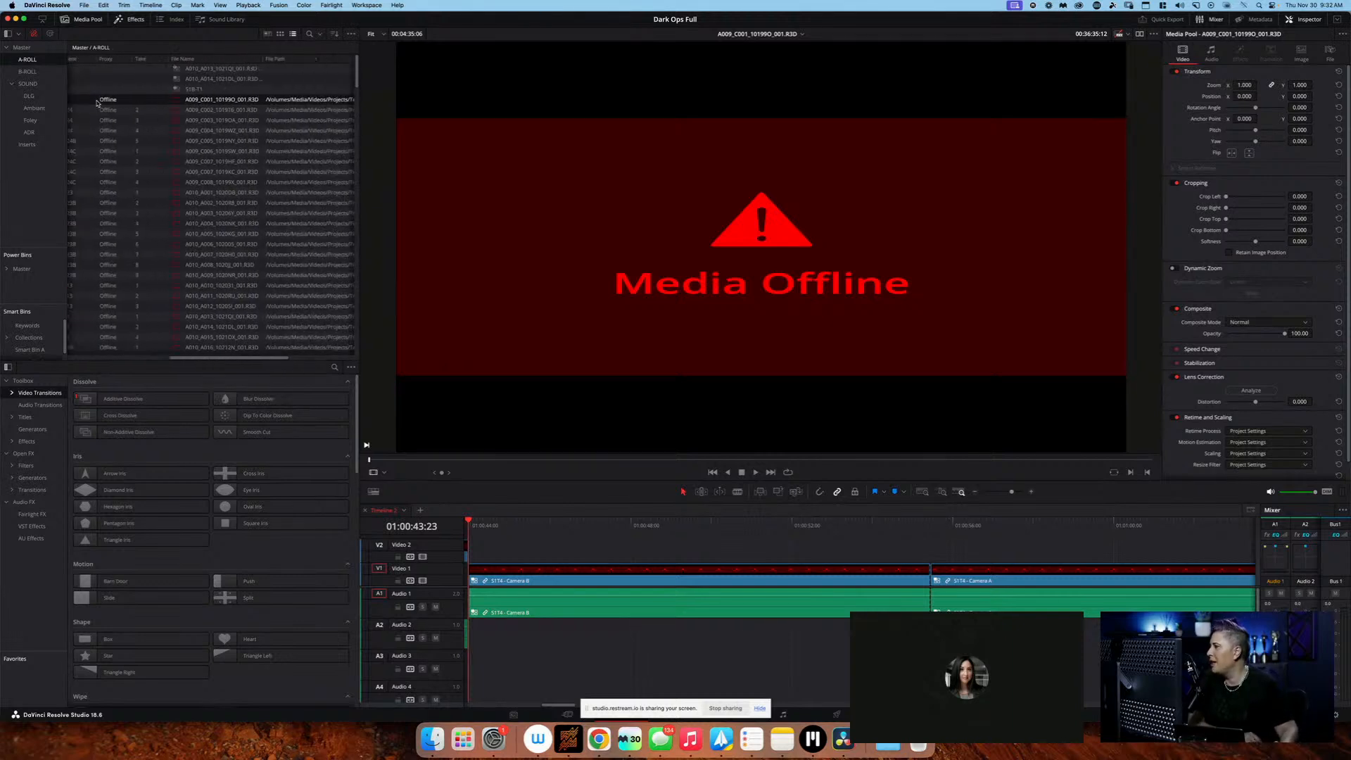
pyautogui.hscroll(5, 97, 103)
pyautogui.hscroll(-10, 97, 103)
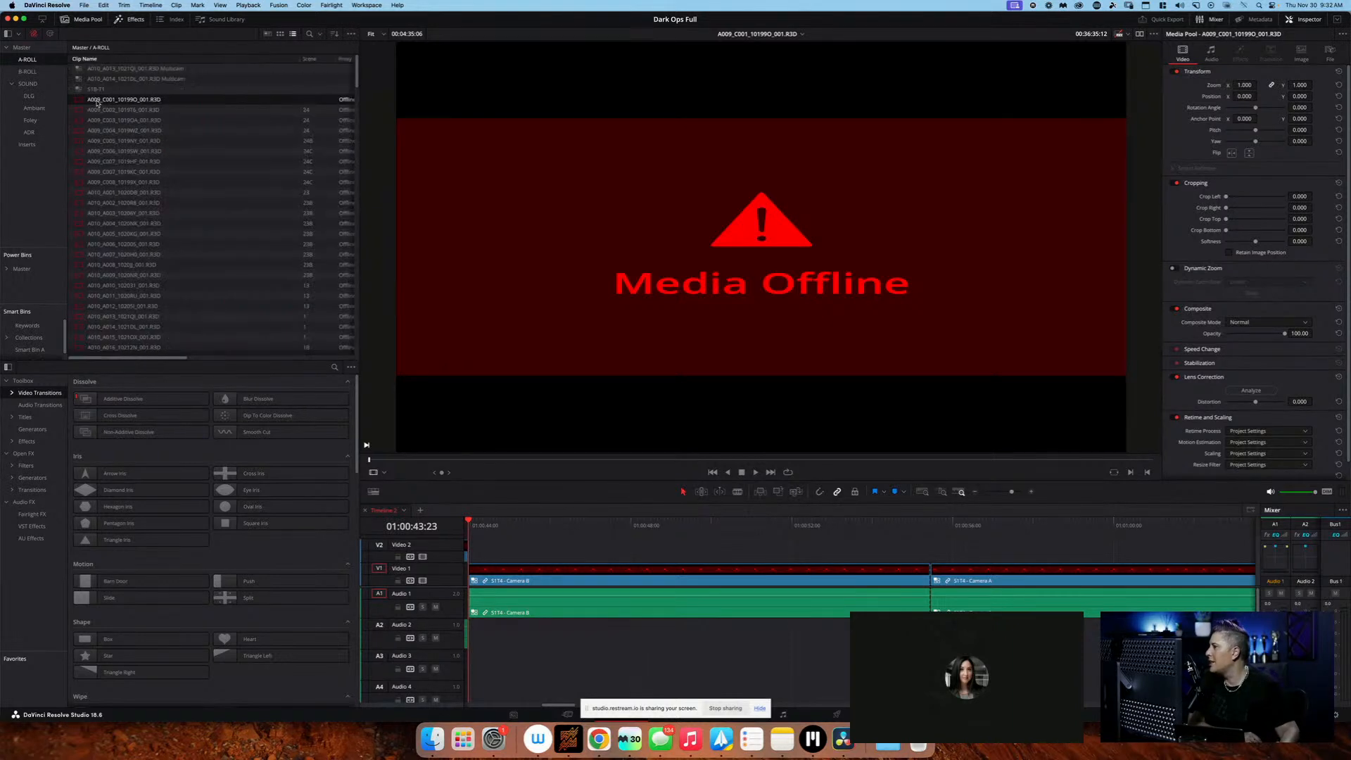
pyautogui.rightClick(97, 104)
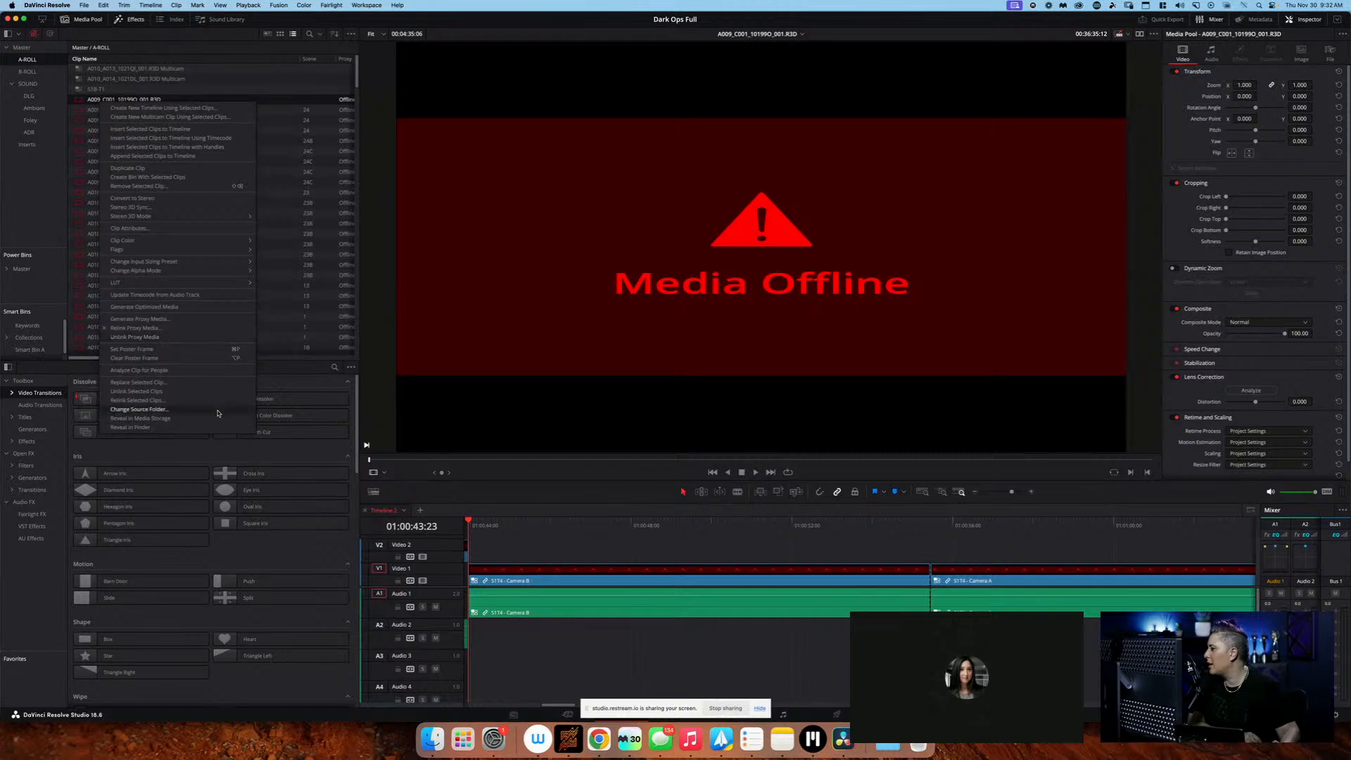
pyautogui.click(221, 382)
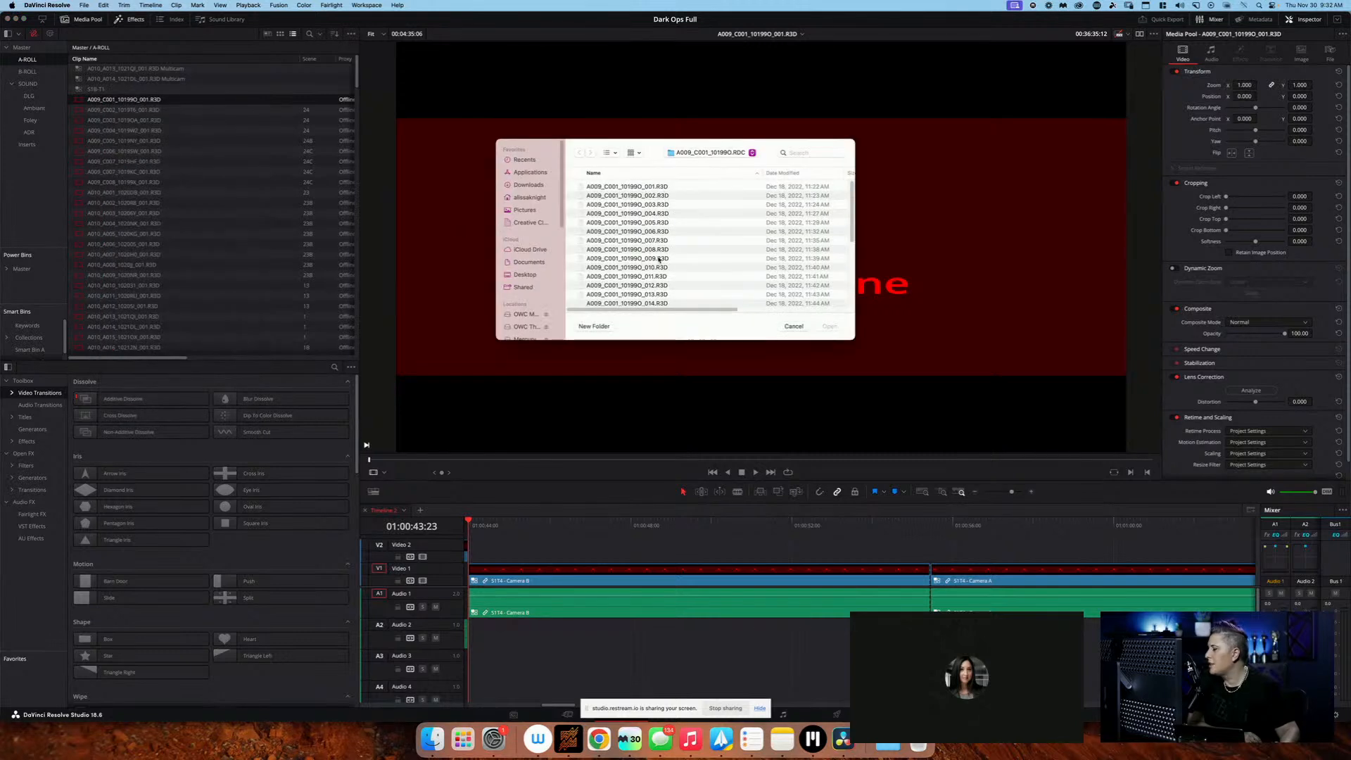
pyautogui.click(715, 188)
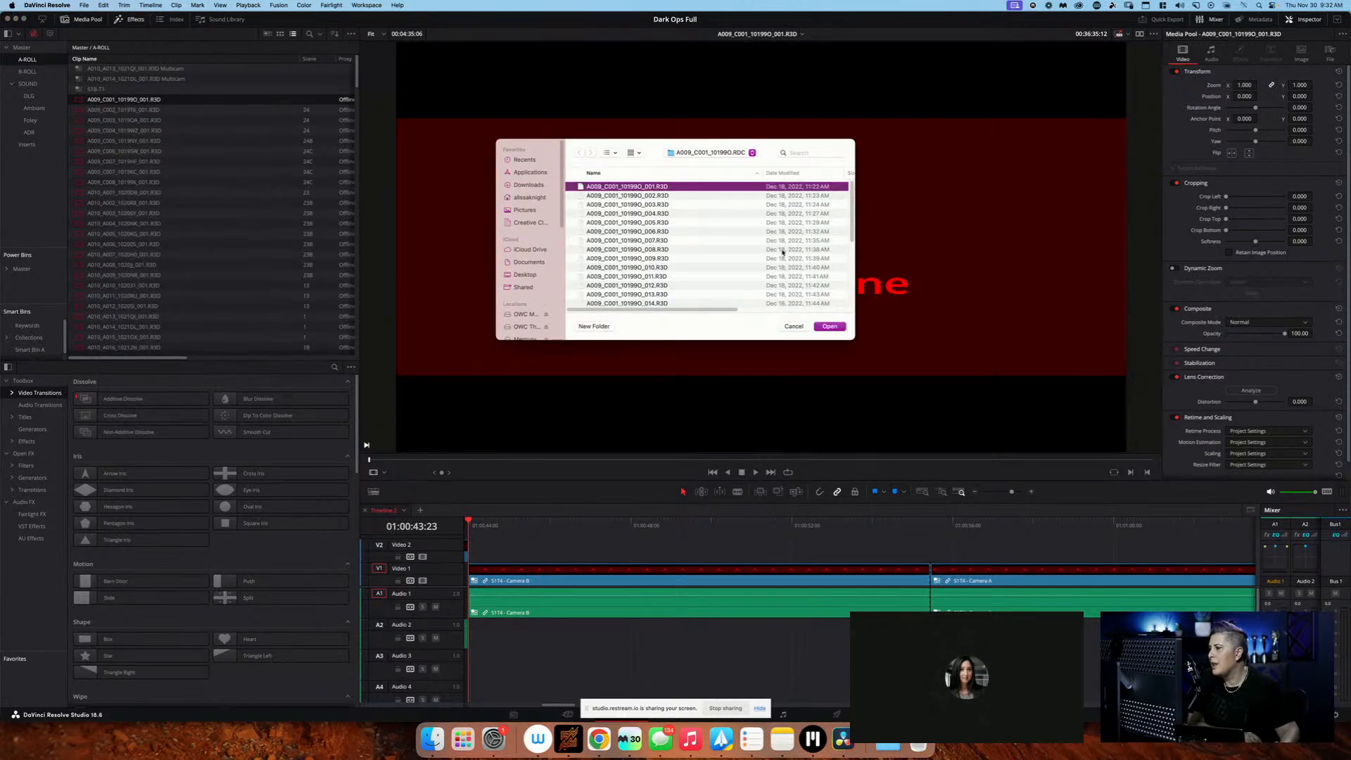
pyautogui.click(831, 326)
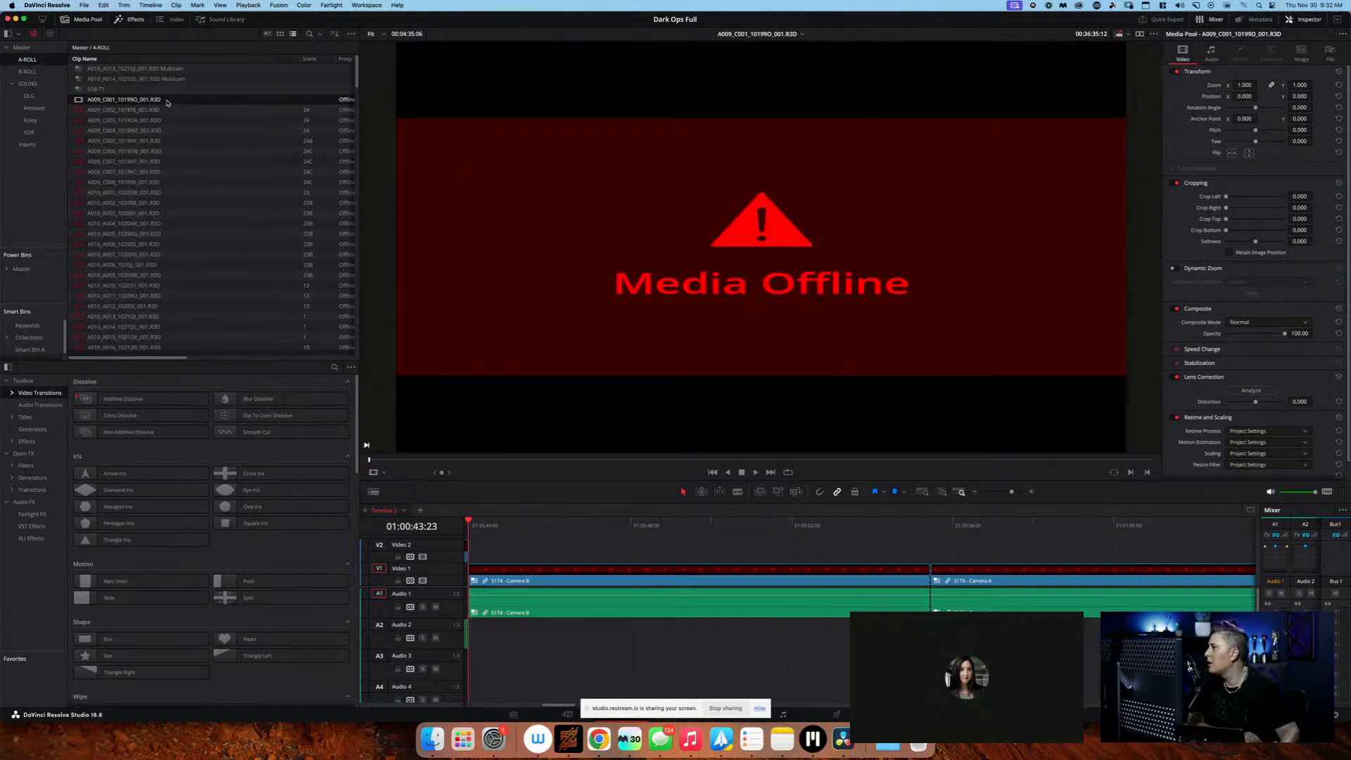
# Try to reveal the replaced clip A009_C001_10199O_001.R3D in Finder
pyautogui.rightClick(80, 101)
pyautogui.click(200, 450)
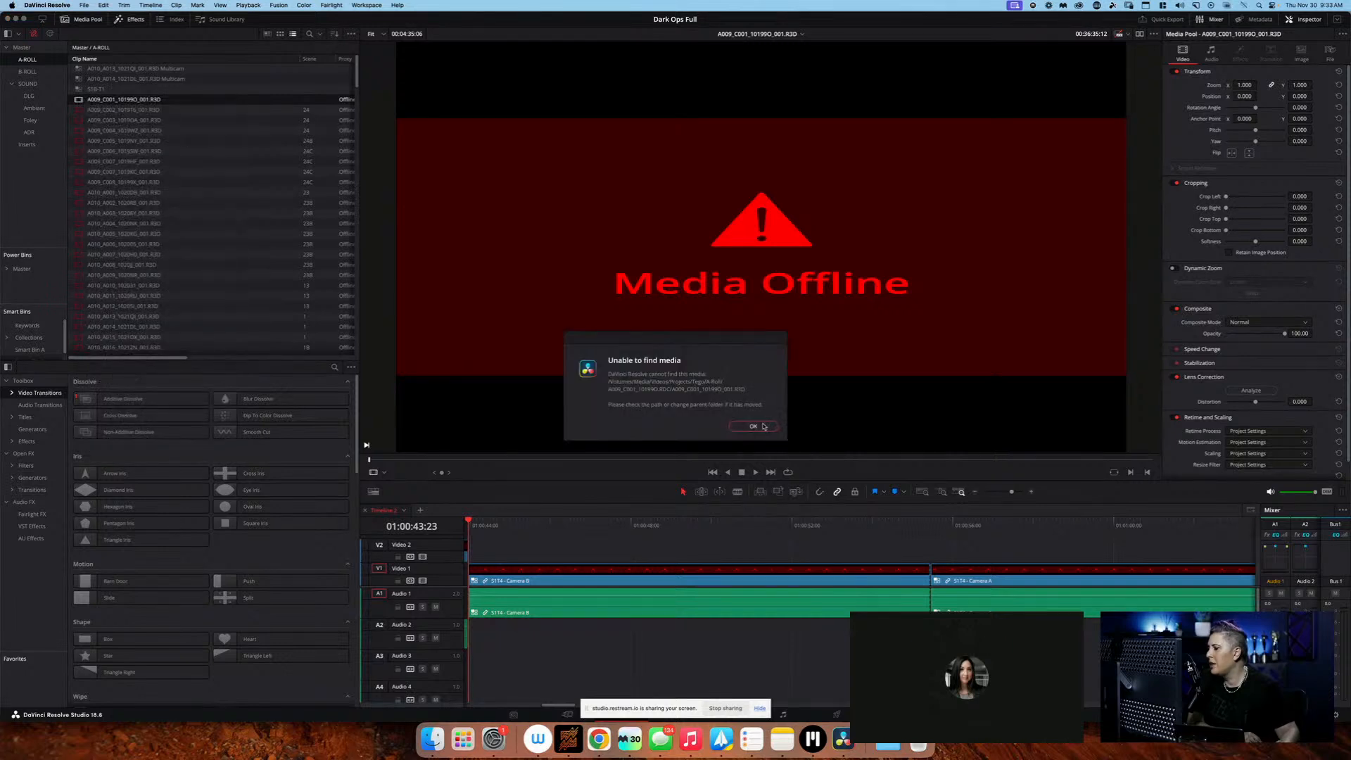
pyautogui.click(753, 426)
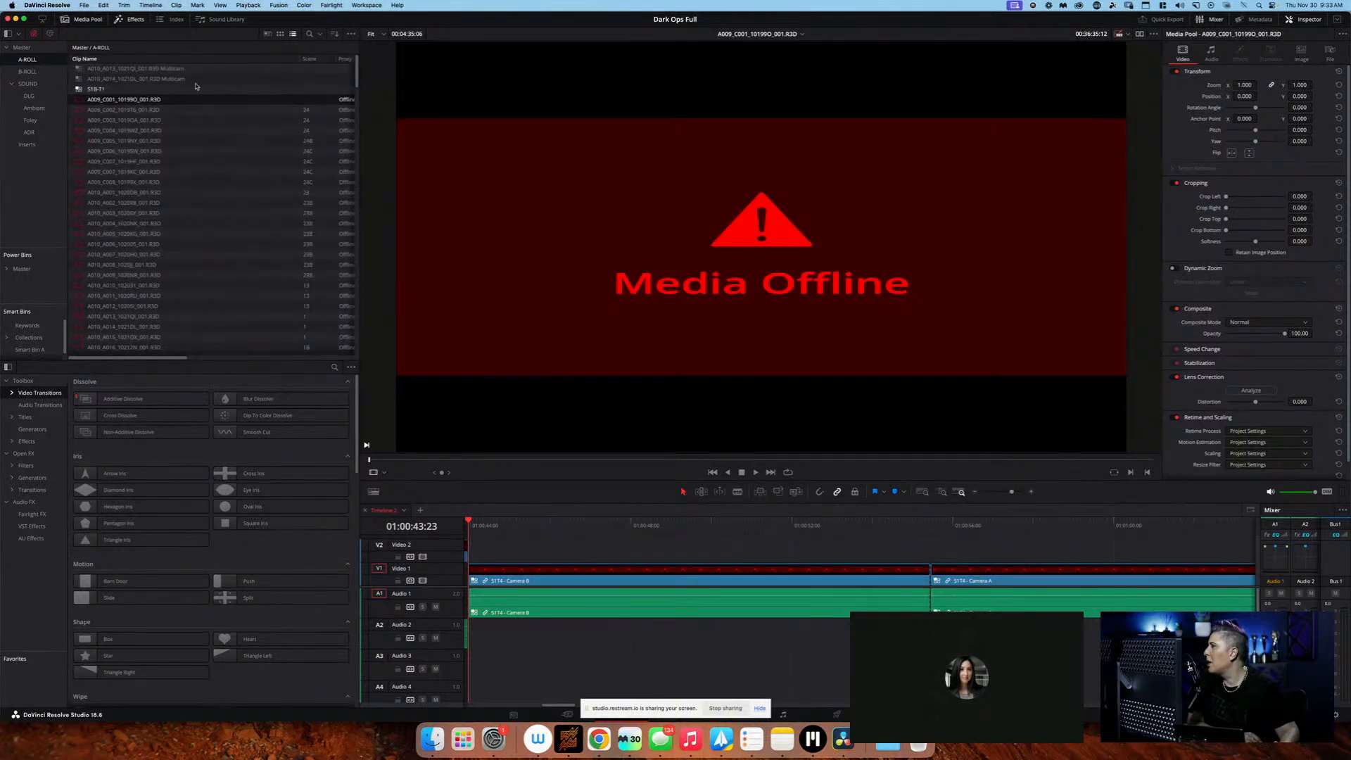
# Start relinking the missing A-Roll clip and browse to the Archive share on KnightNAS01
pyautogui.click(36, 33)
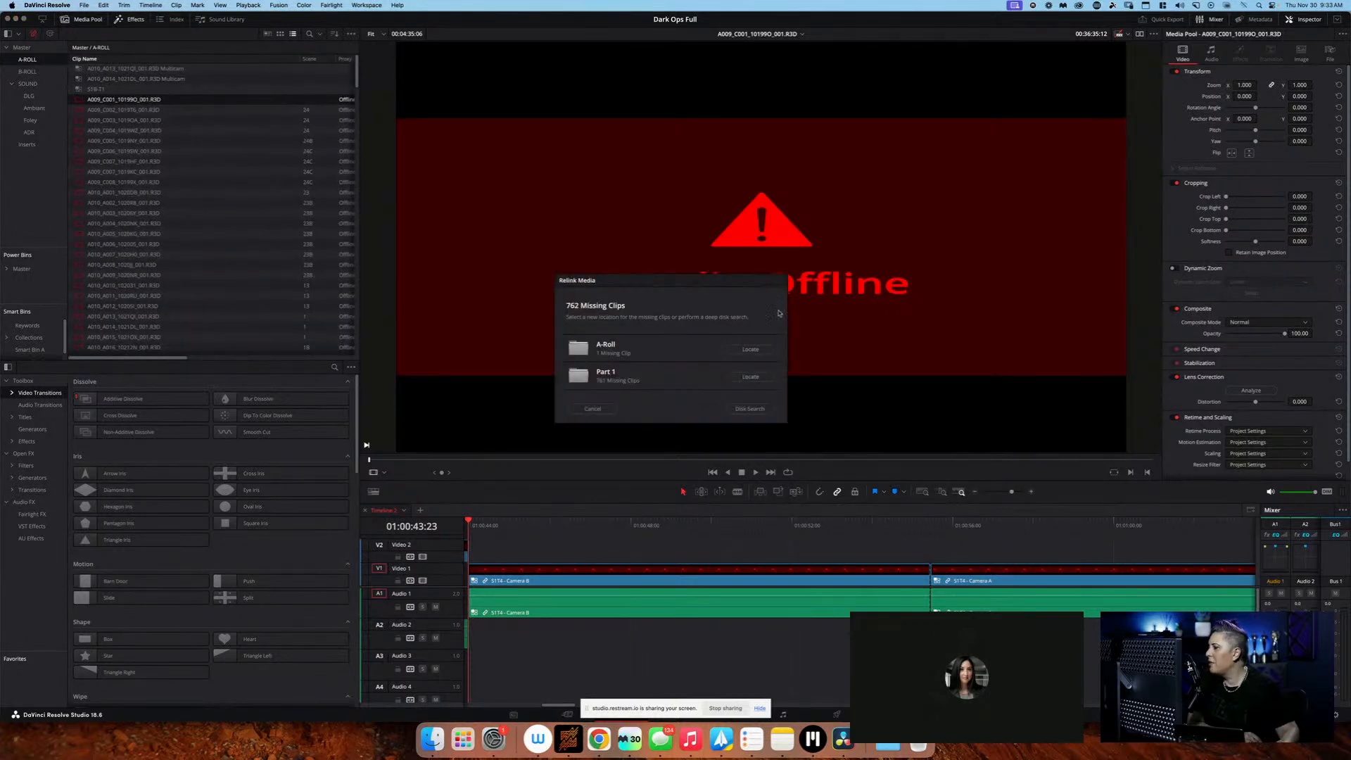
pyautogui.click(758, 356)
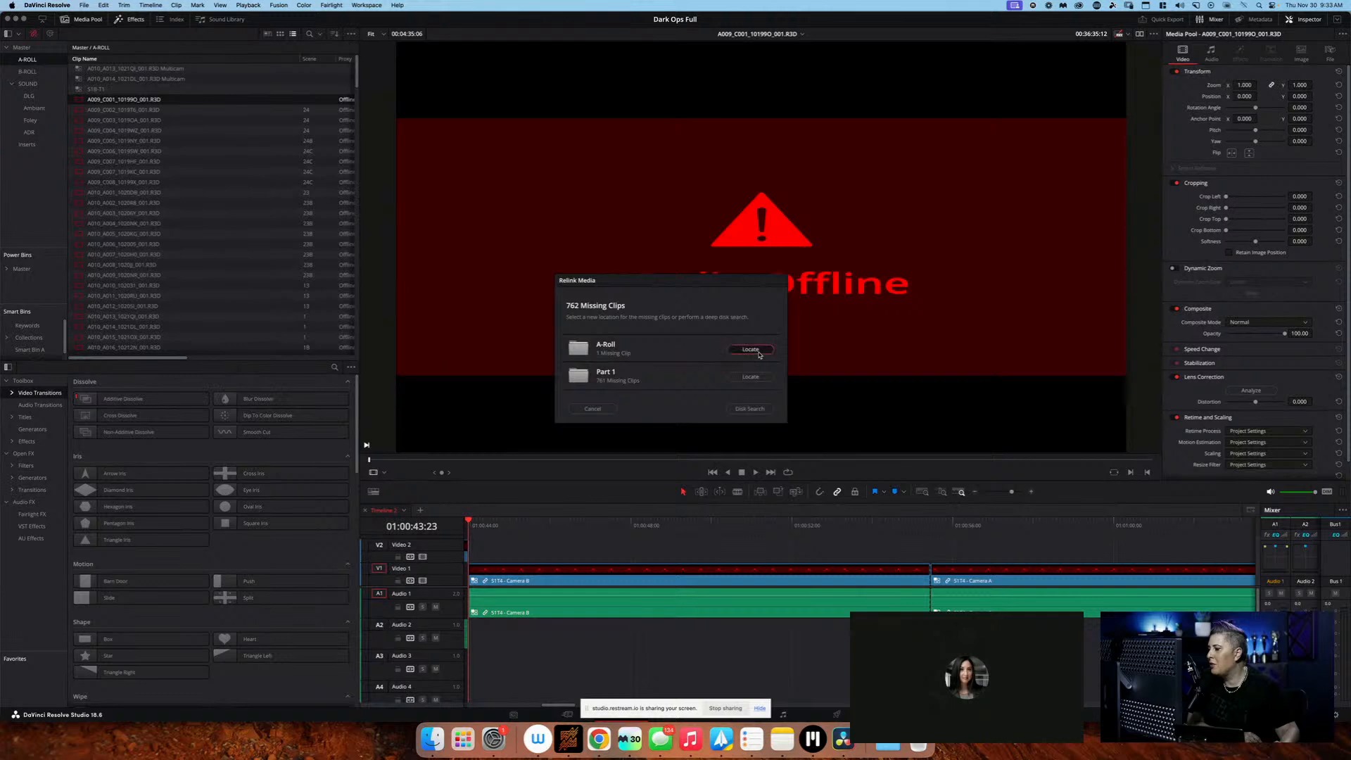
pyautogui.click(779, 318)
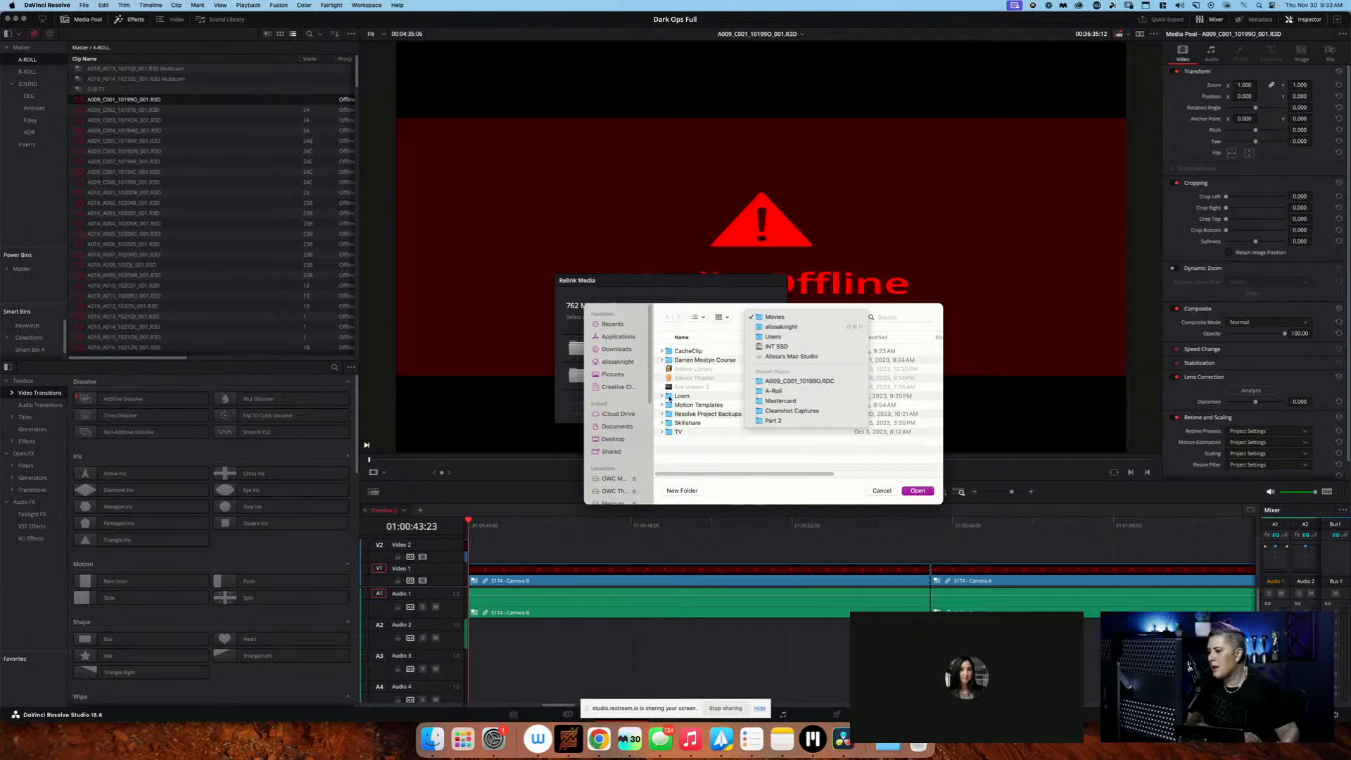
pyautogui.click(623, 476)
pyautogui.scroll(-4, 619, 450)
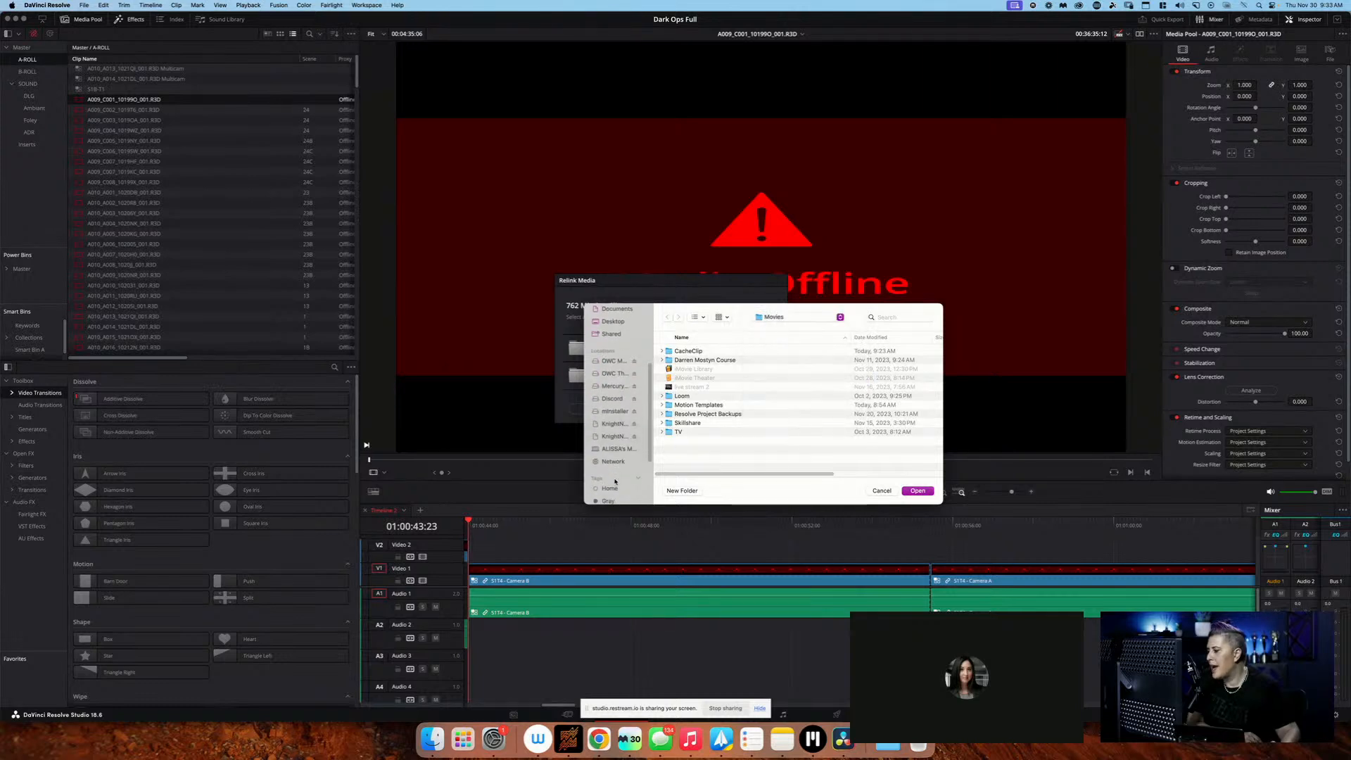
pyautogui.click(614, 432)
pyautogui.click(614, 422)
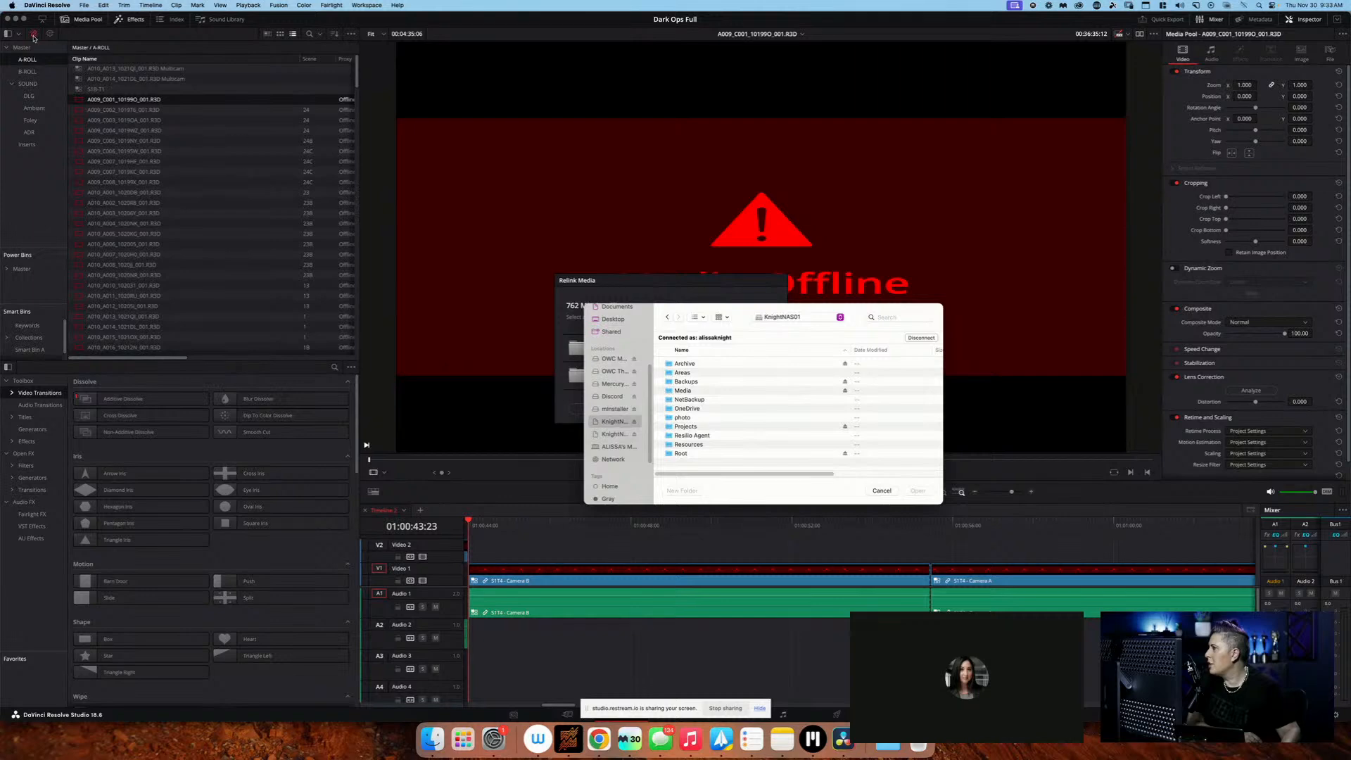
pyautogui.hscroll(1, 768, 364)
pyautogui.click(879, 352)
pyautogui.doubleClick(756, 364)
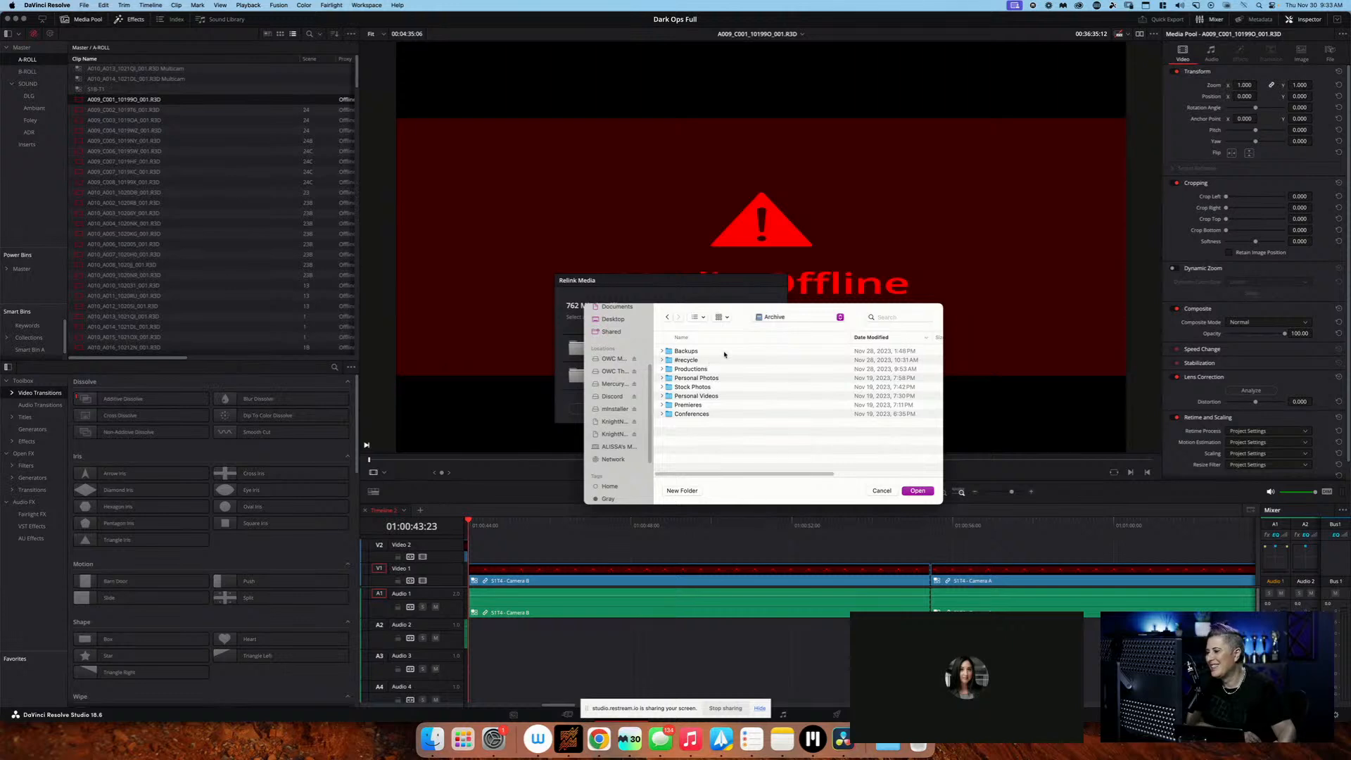
# Relink the missing A-Roll clip to the Dark Ops/Part 1/A-Roll folder under Productions, leaving the Part 1 clips unlocated
pyautogui.click(727, 351)
pyautogui.click(729, 369)
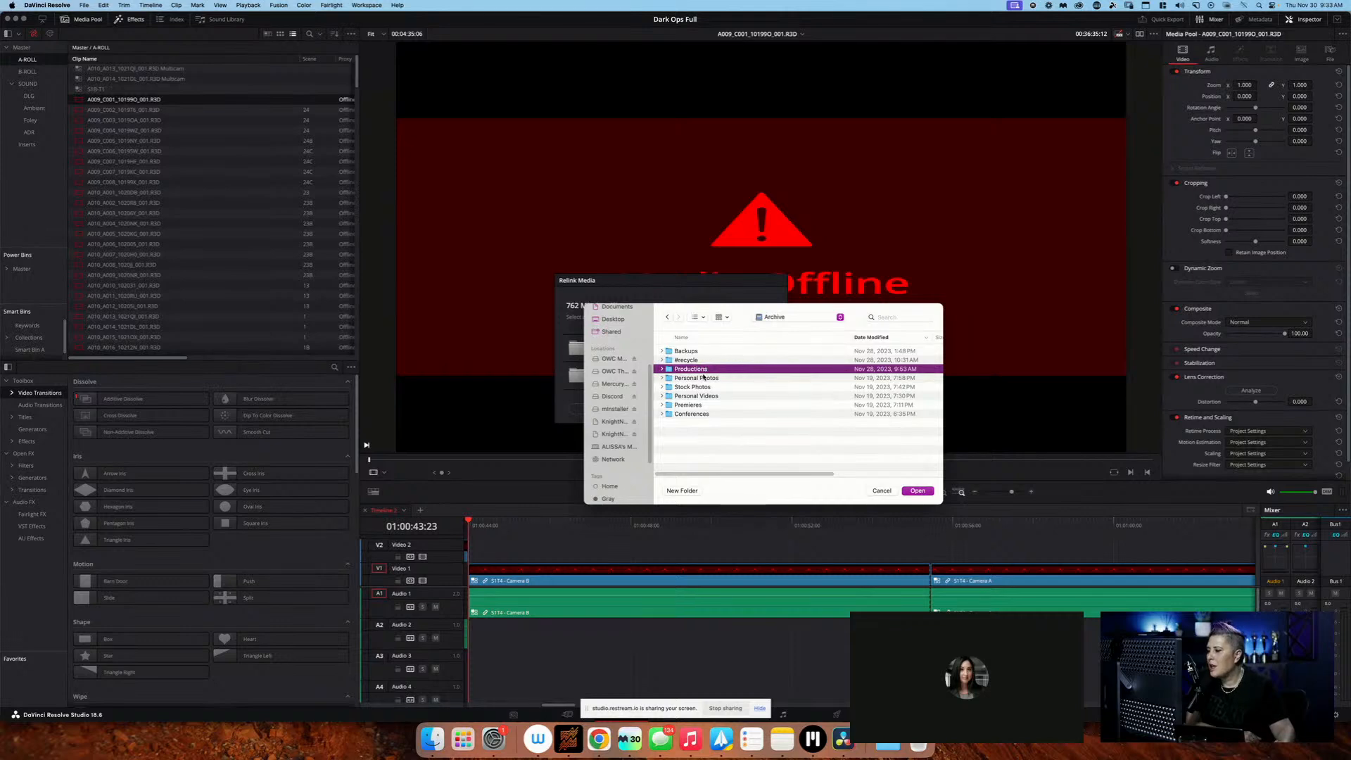
pyautogui.doubleClick(711, 371)
pyautogui.doubleClick(718, 351)
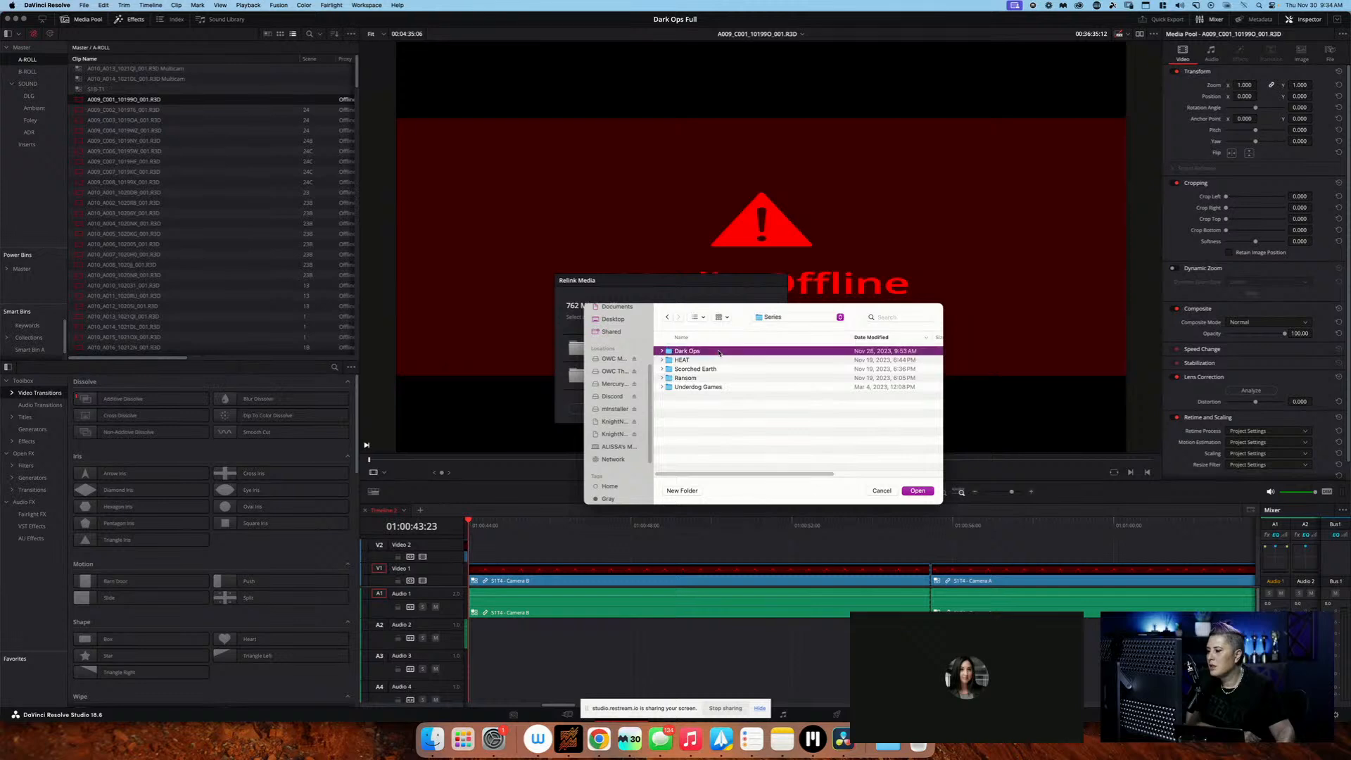
pyautogui.doubleClick(719, 351)
pyautogui.doubleClick(718, 351)
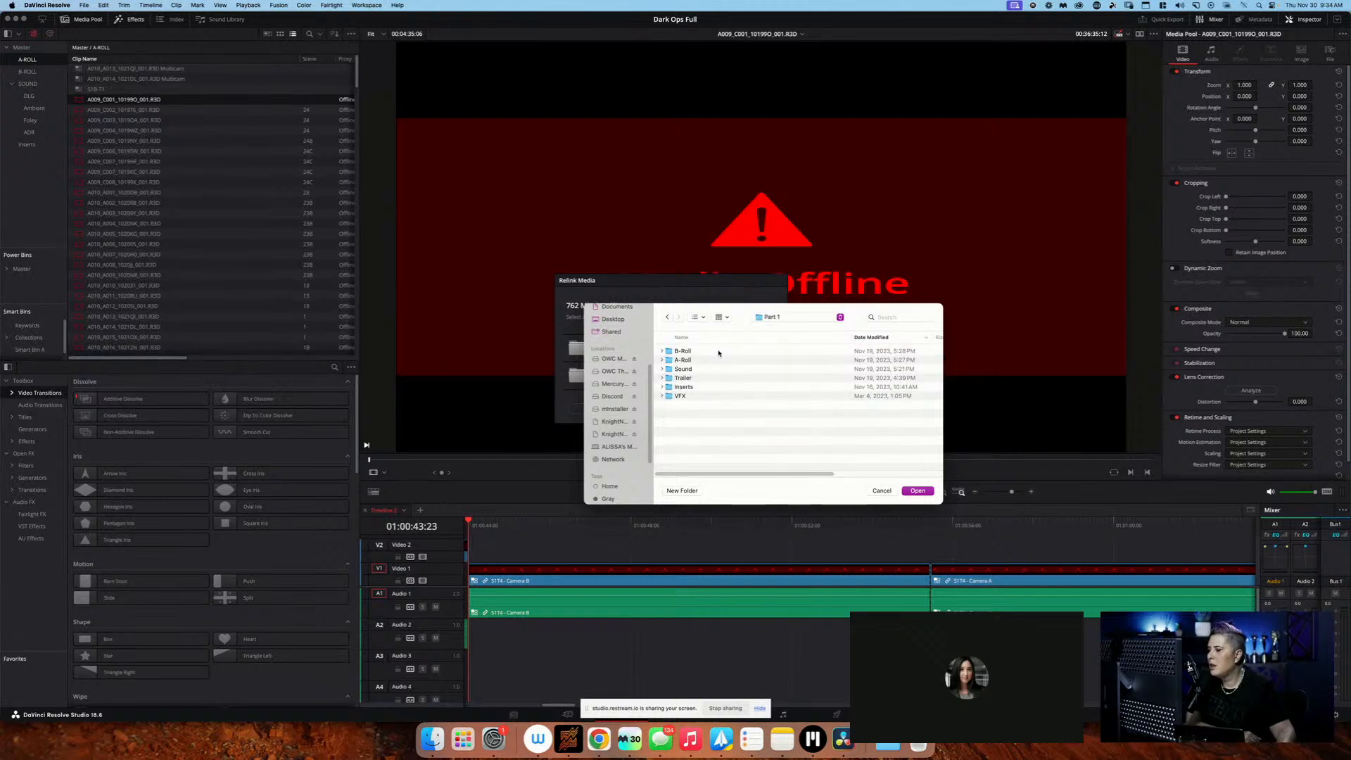
pyautogui.doubleClick(719, 359)
pyautogui.click(917, 490)
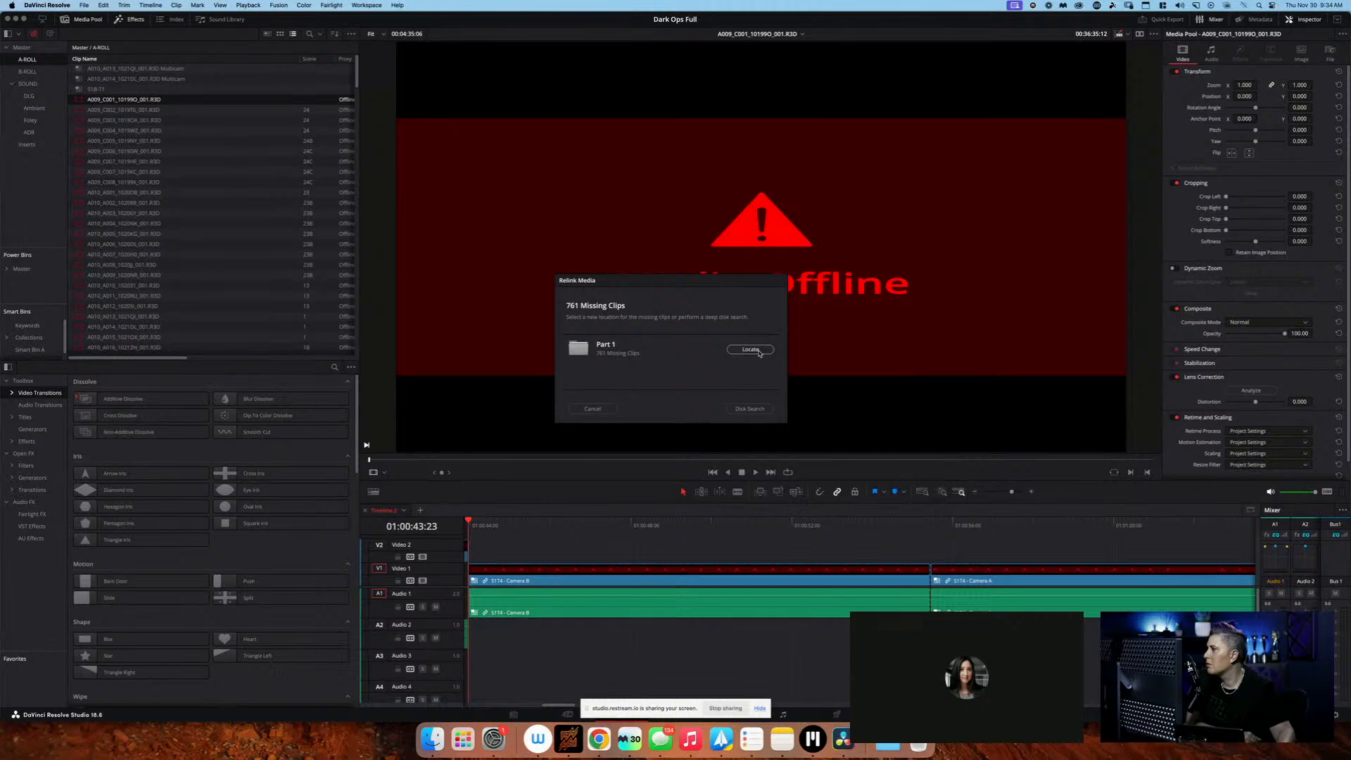
pyautogui.click(605, 407)
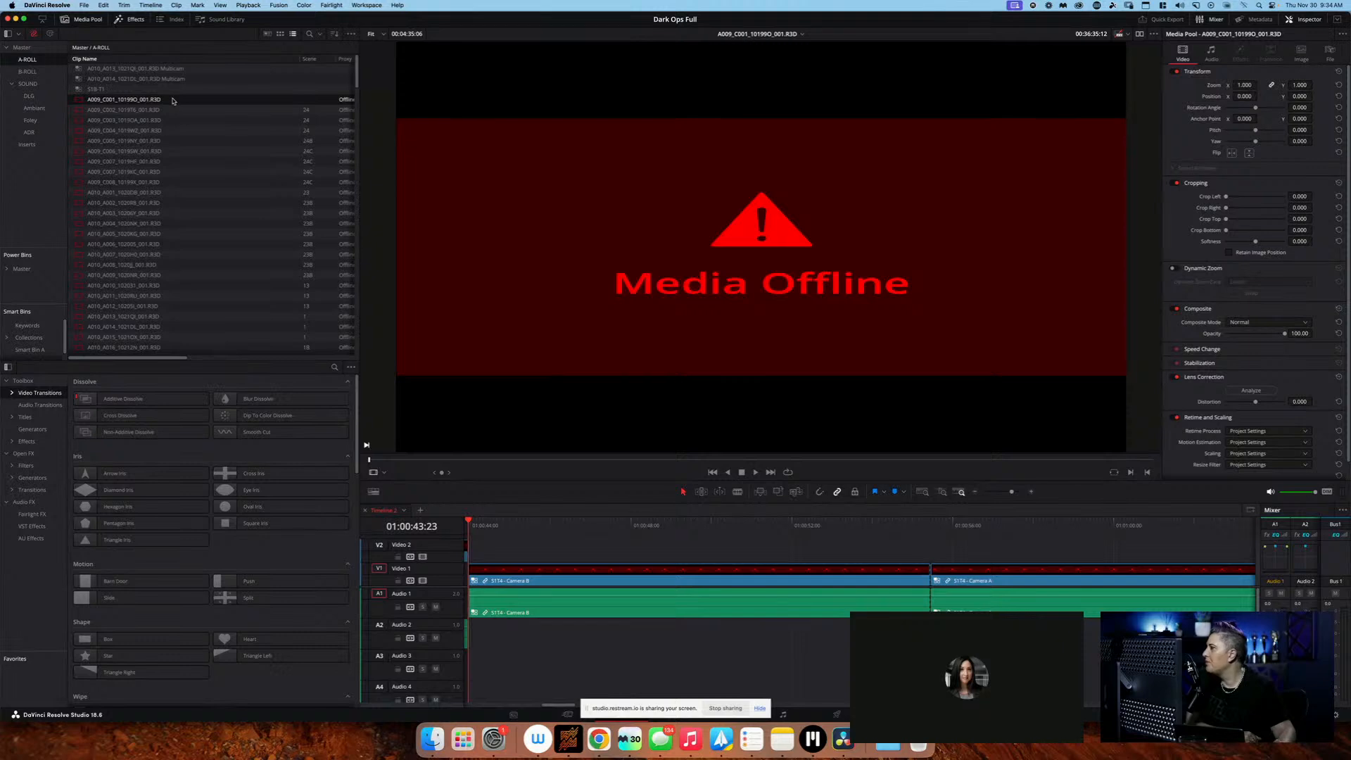
# Open the Part 1 project from Dark Ops/Part 1 in the Knight Studios cloud library and display its A-Roll bin
pyautogui.click(123, 110)
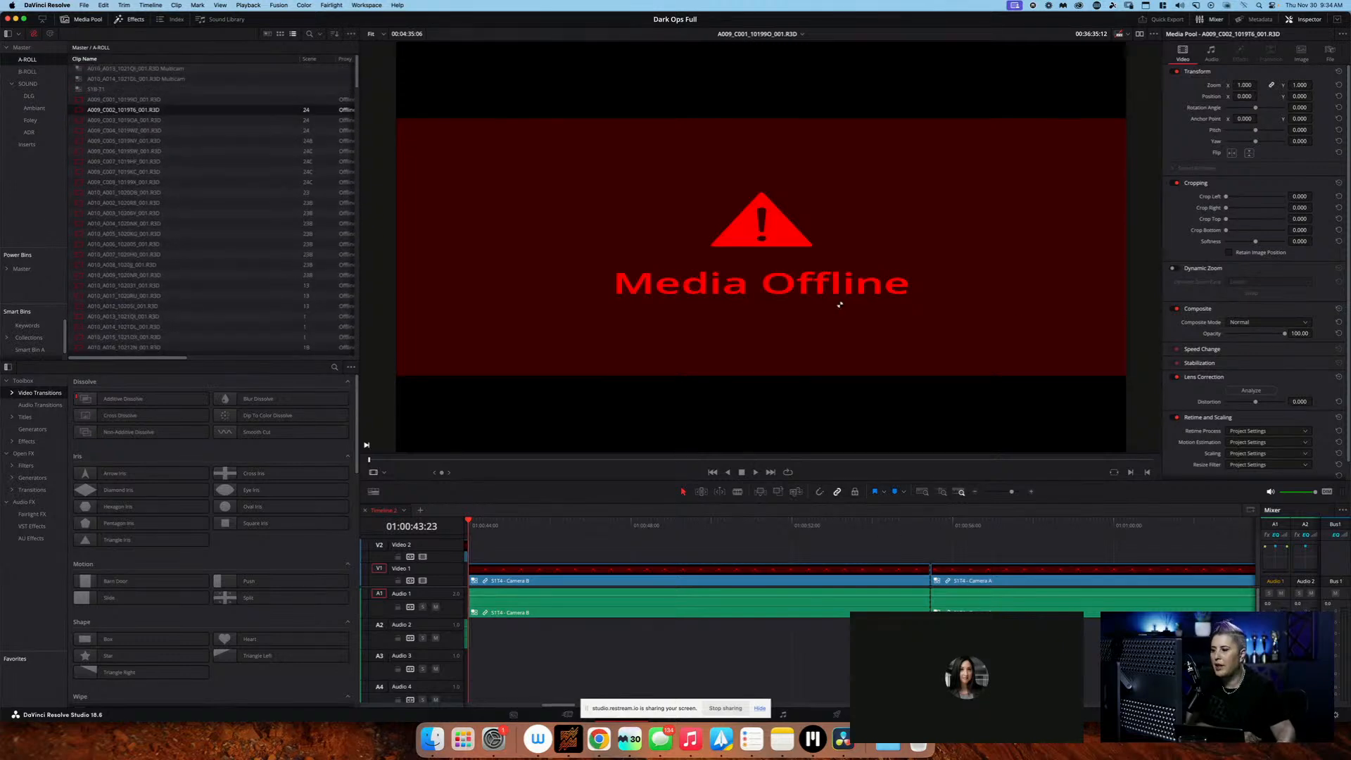
pyautogui.hotkey('shift', '1')
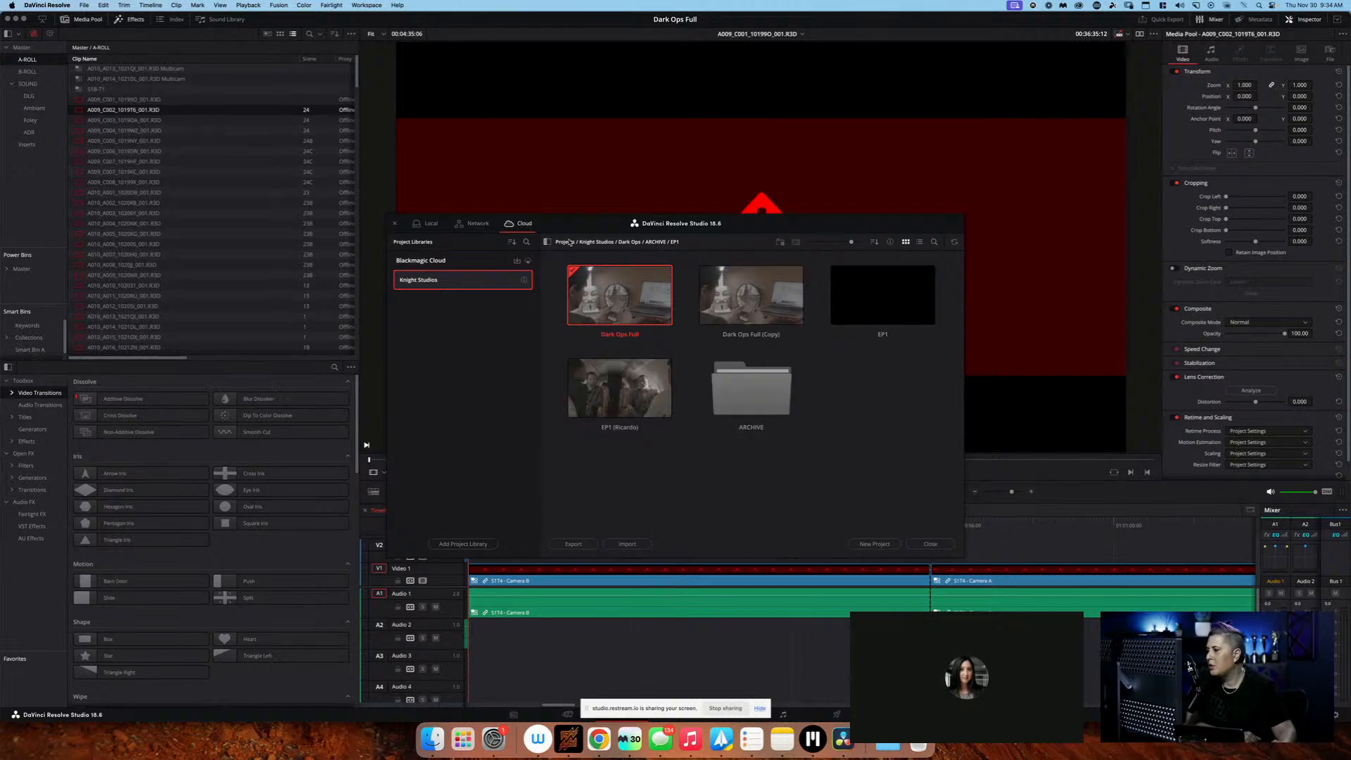
pyautogui.click(639, 244)
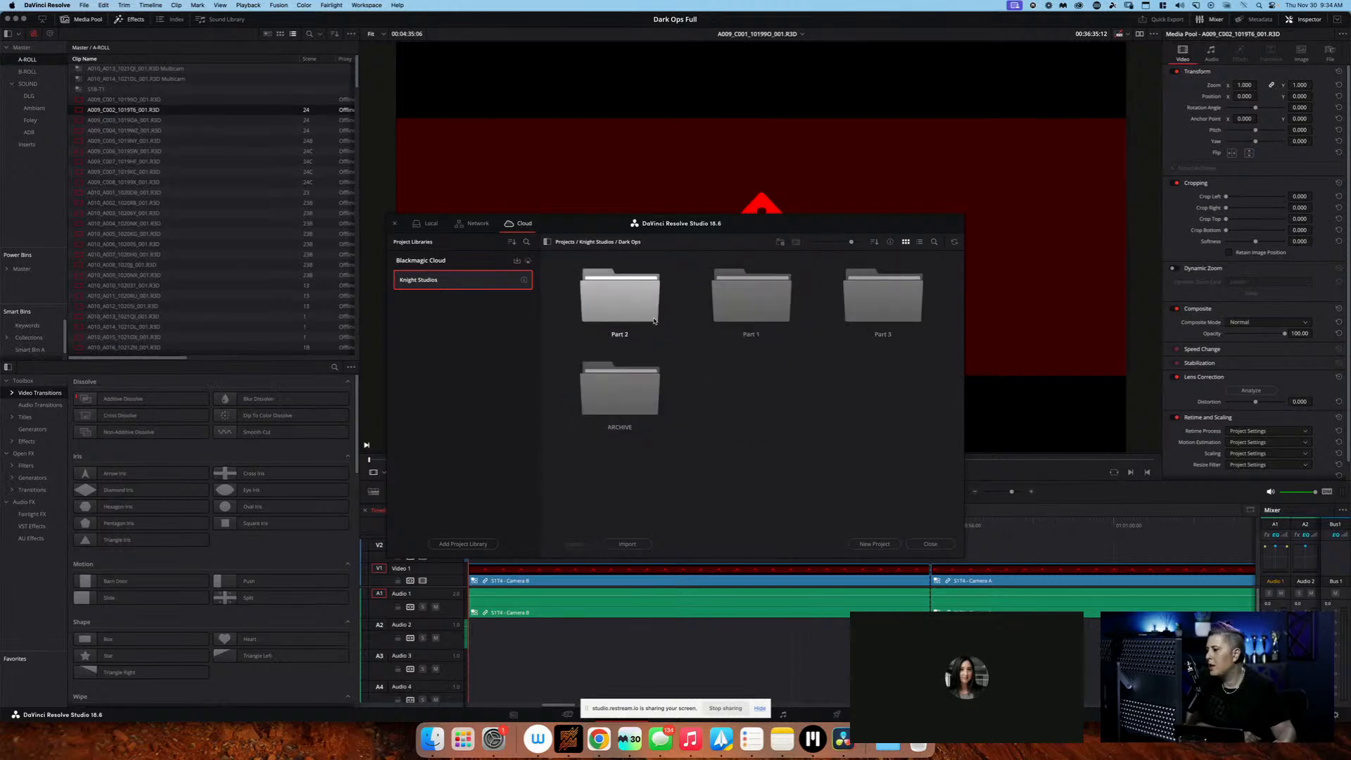
pyautogui.doubleClick(783, 306)
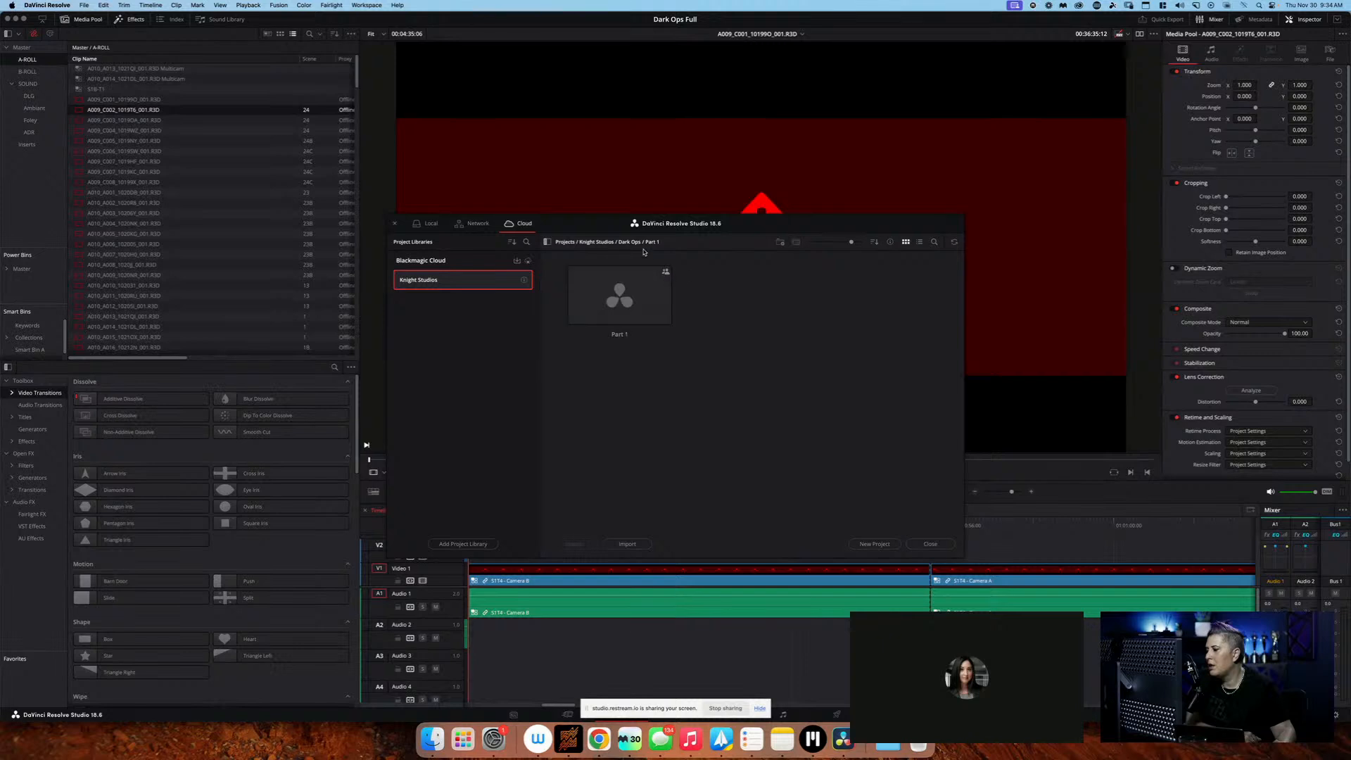
pyautogui.doubleClick(641, 290)
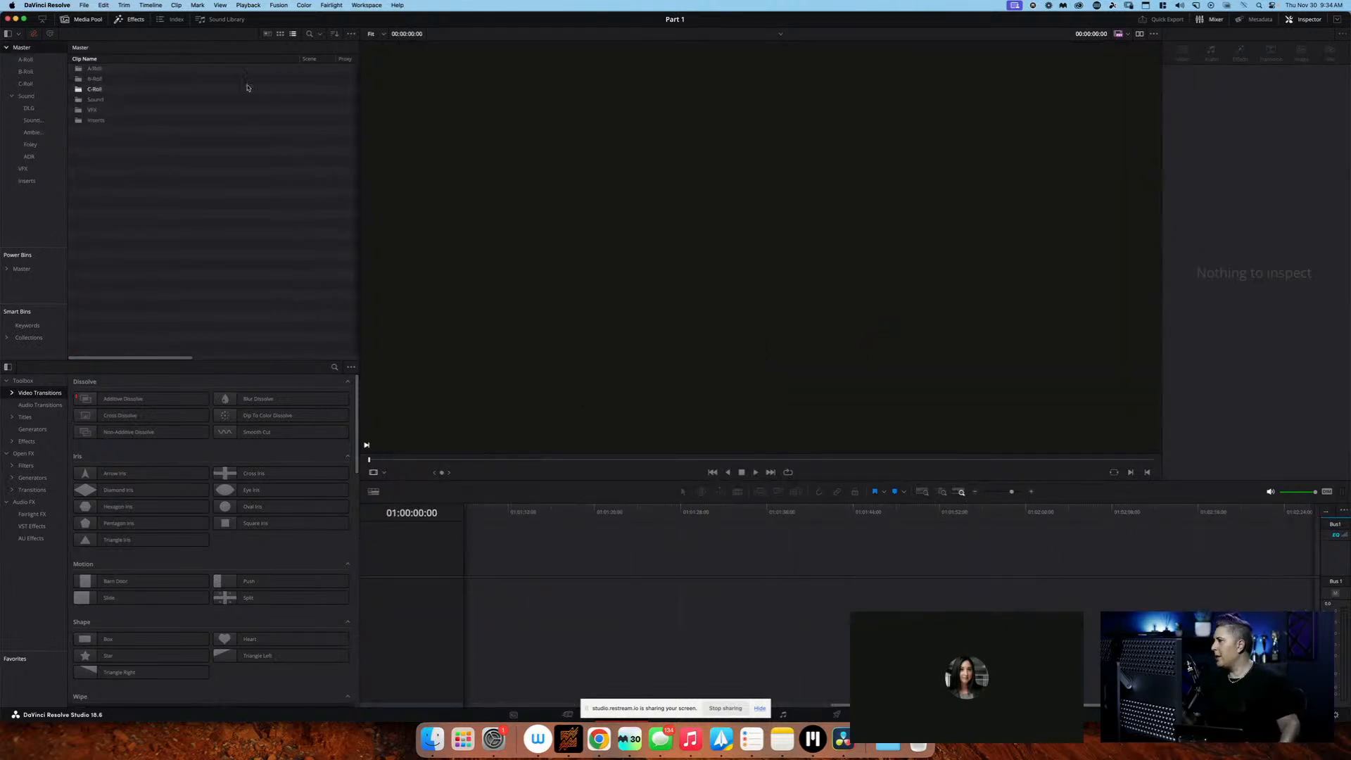
pyautogui.doubleClick(222, 72)
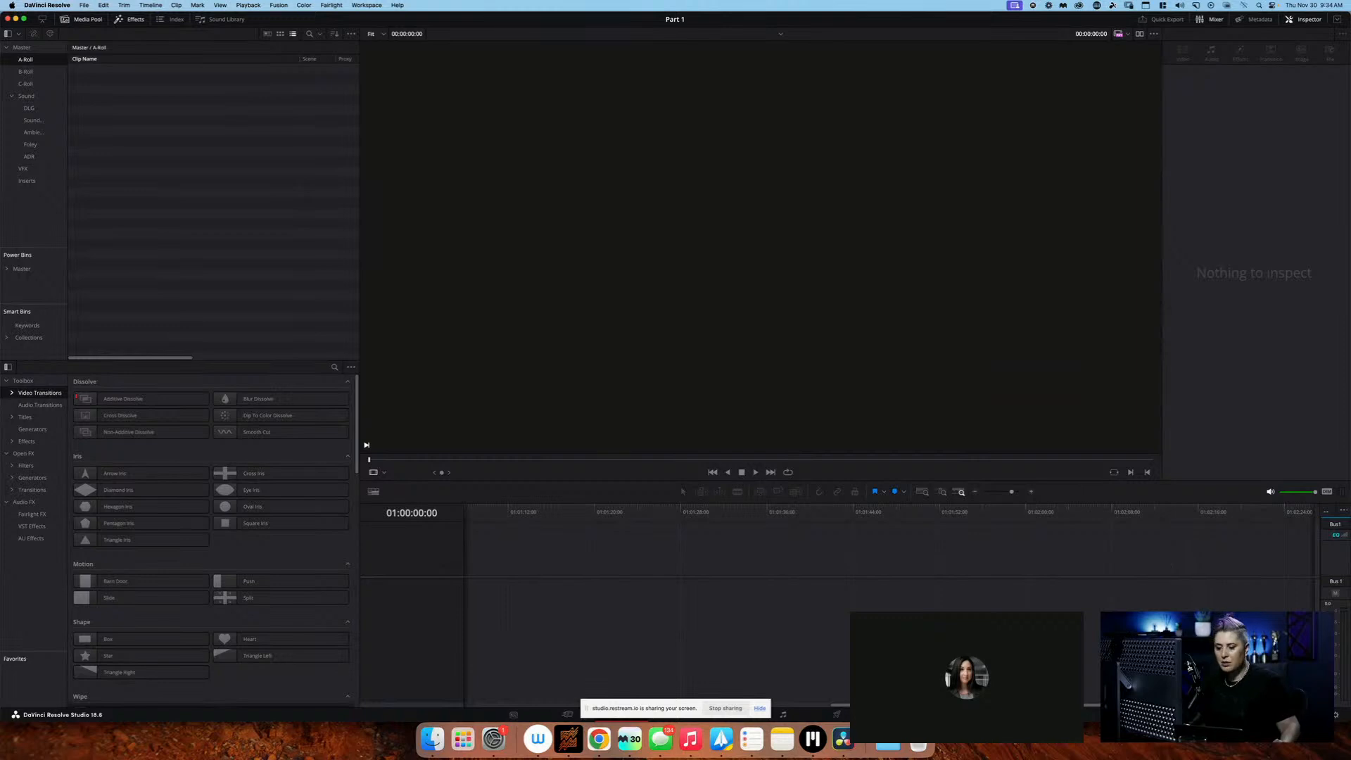
# Open the EP5 - Director's Cut - Stereo project from the Knight Studios cloud library and display its A-Roll bin
pyautogui.hotkey('shift', '1')
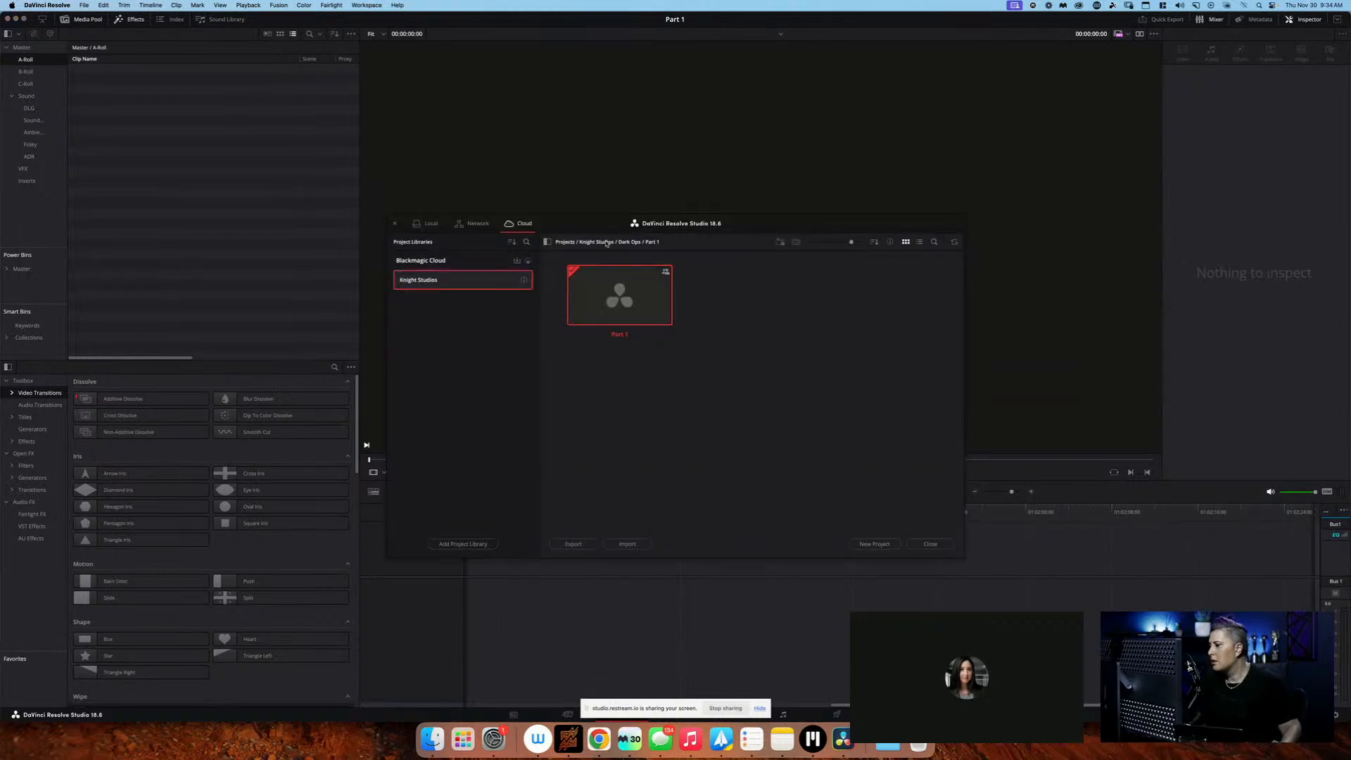
pyautogui.click(628, 242)
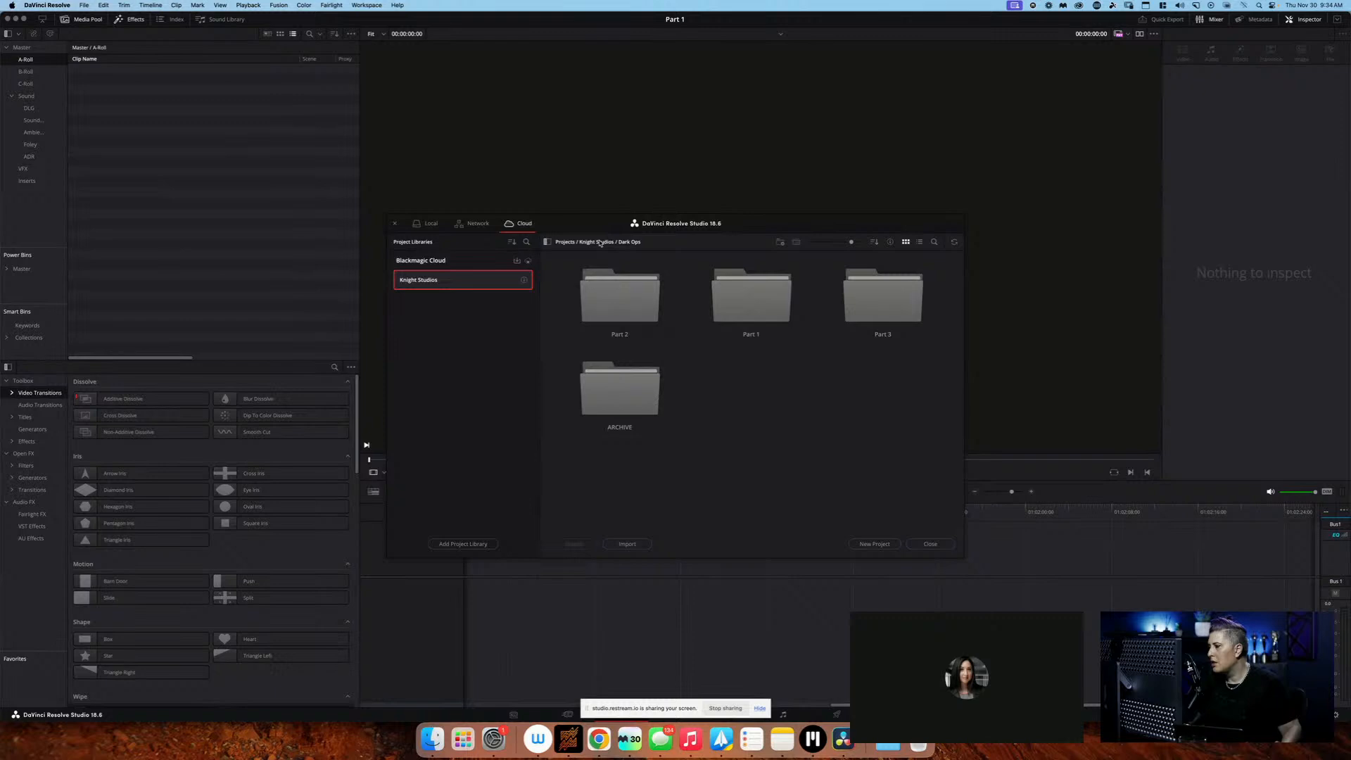
pyautogui.click(751, 297)
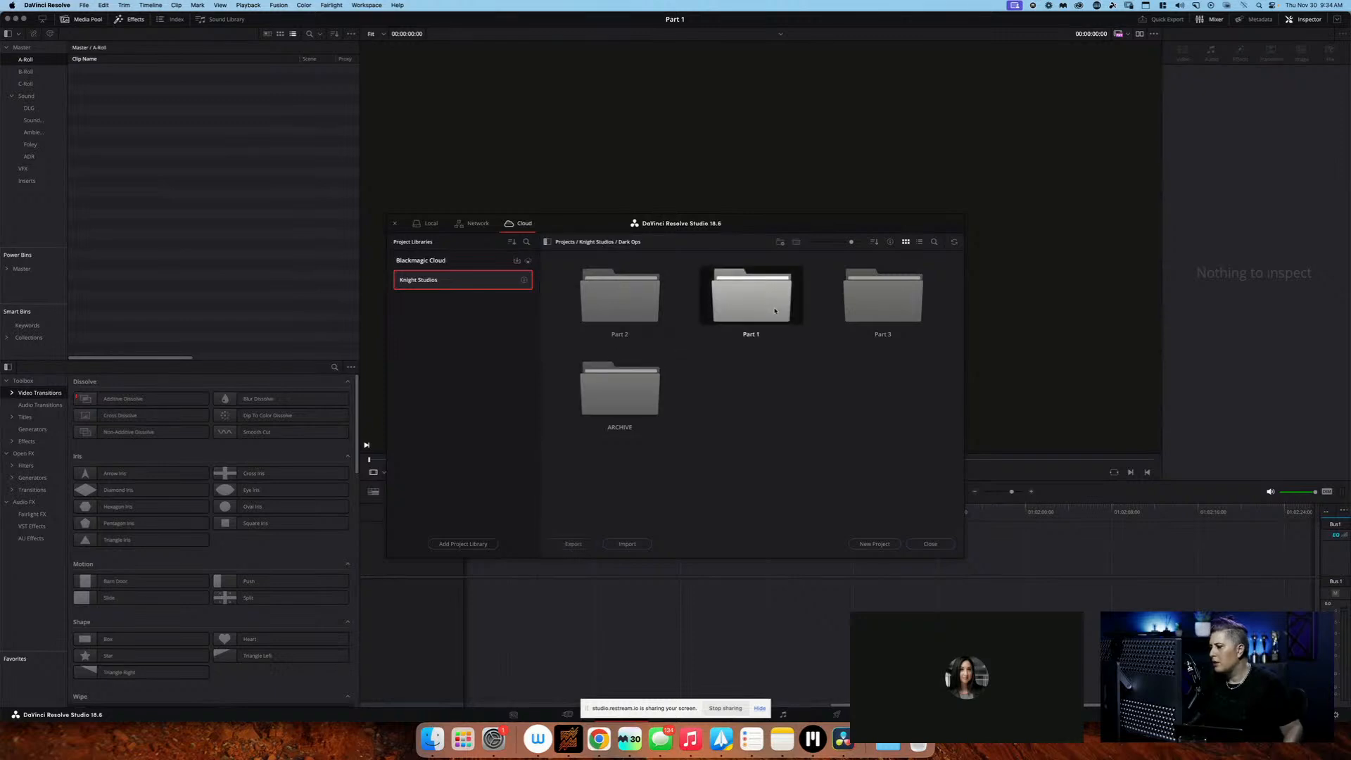
pyautogui.doubleClick(884, 300)
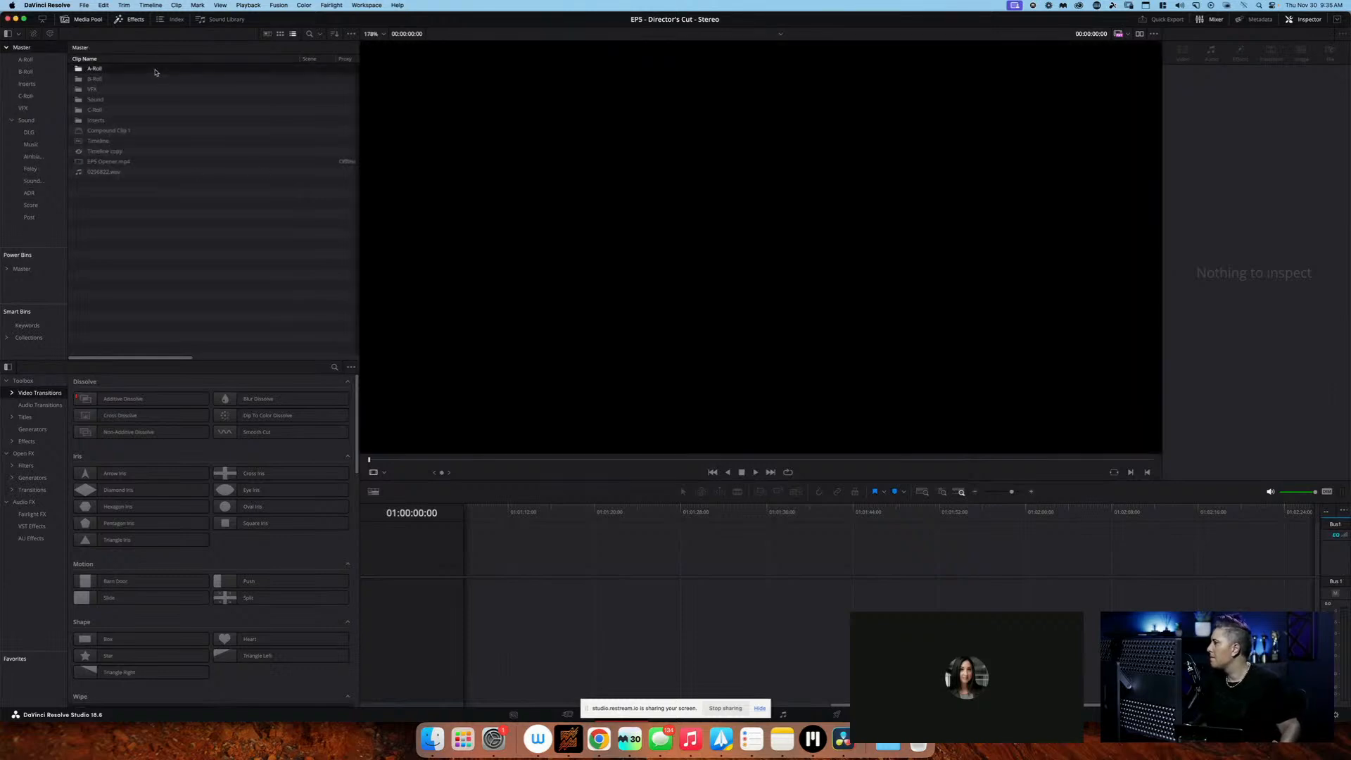
pyautogui.doubleClick(159, 67)
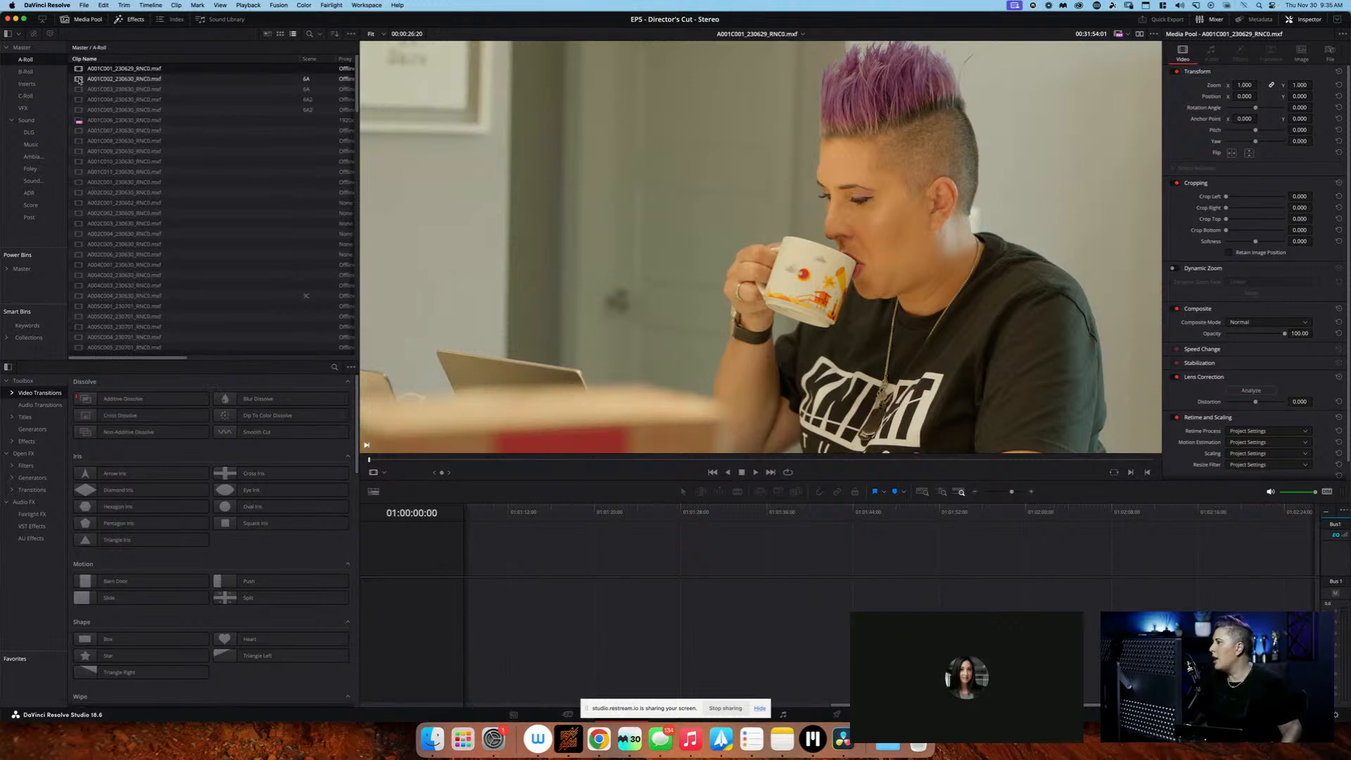
# Preview the clip A001C002_230630_RNC0.mxf and look through the A-Roll clip list
pyautogui.click(79, 80)
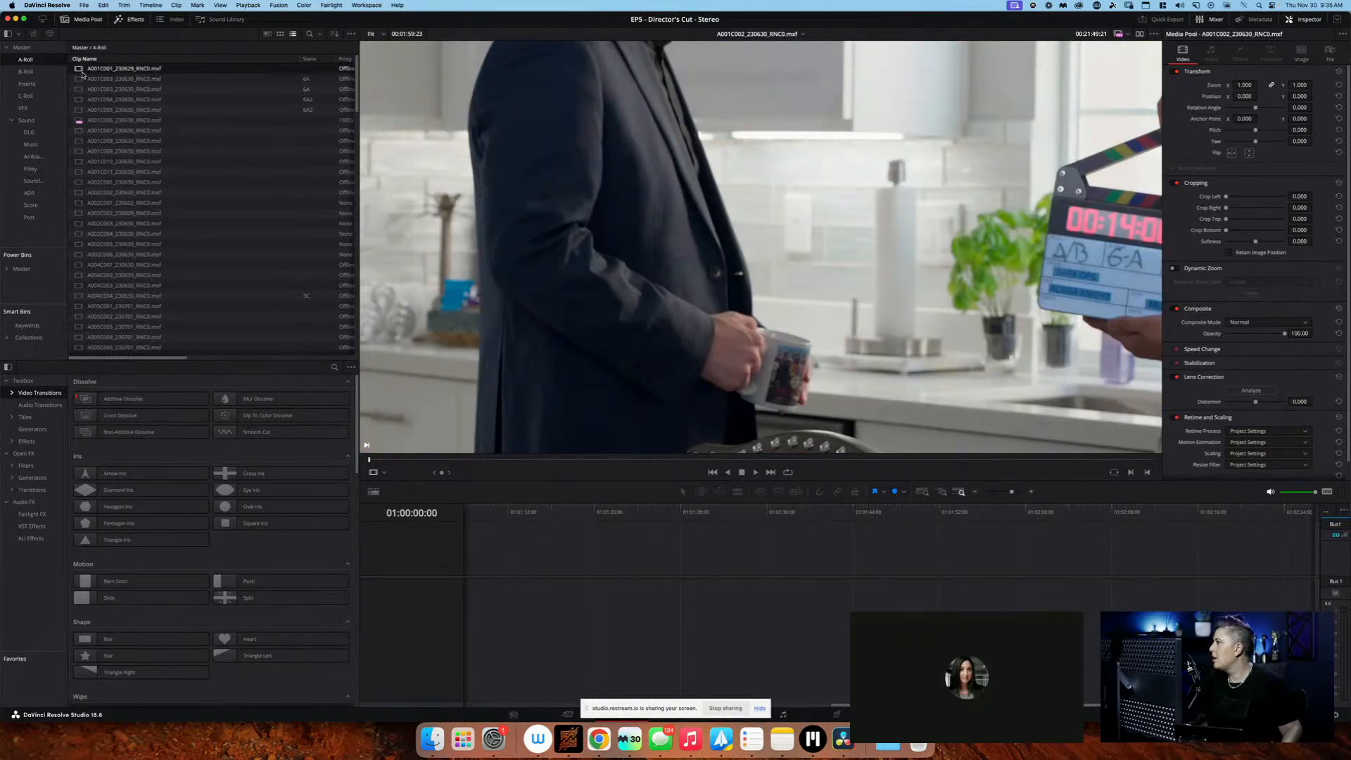
pyautogui.scroll(-15, 258, 132)
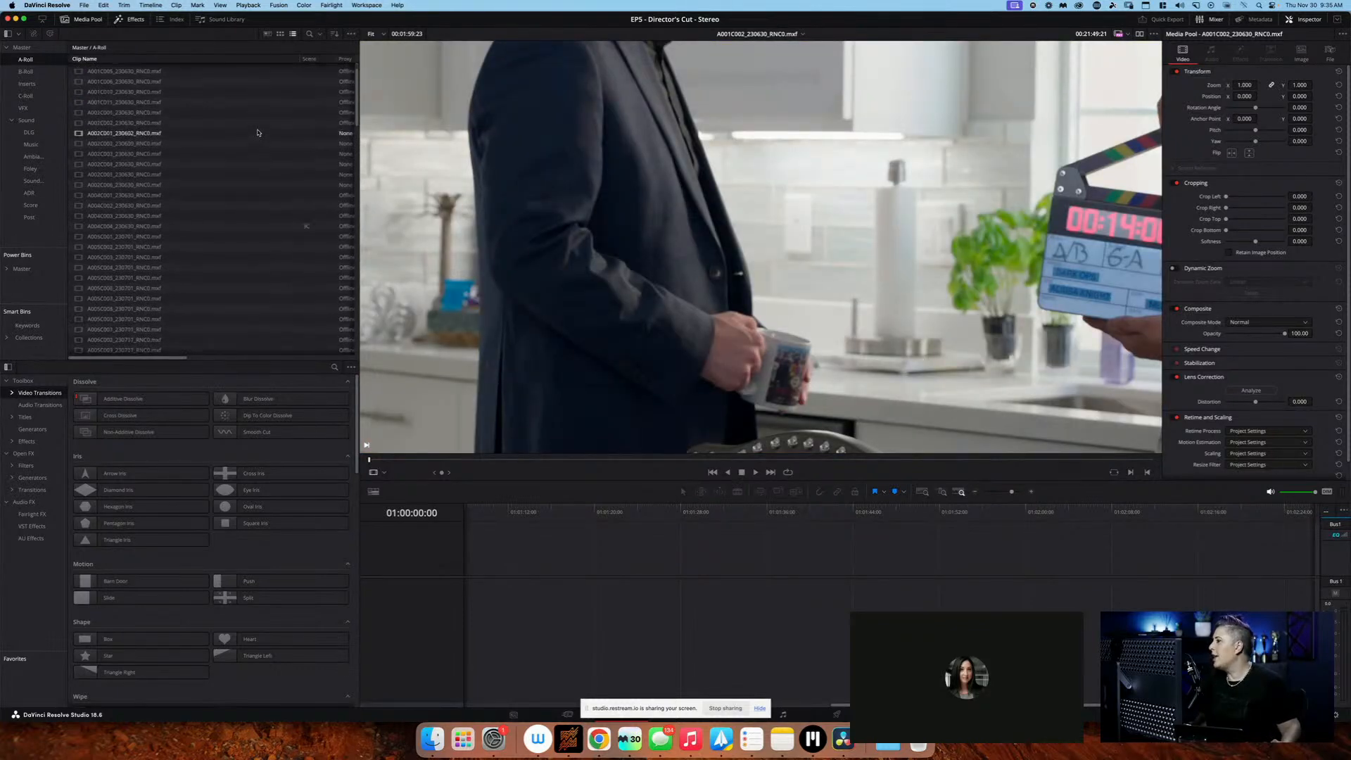
pyautogui.scroll(15, 257, 132)
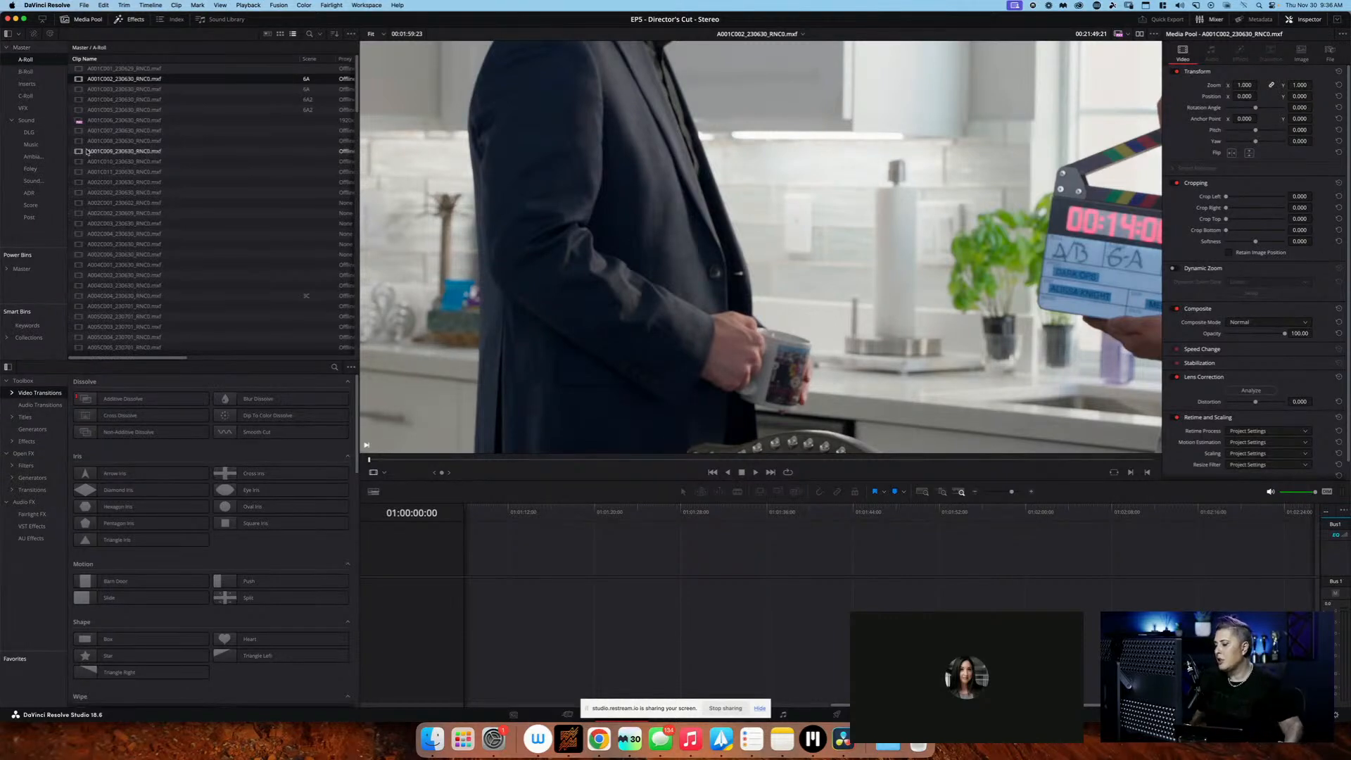
# Create an empty timeline named "Timeline 2" in the Master bin using the project settings
pyautogui.click(21, 47)
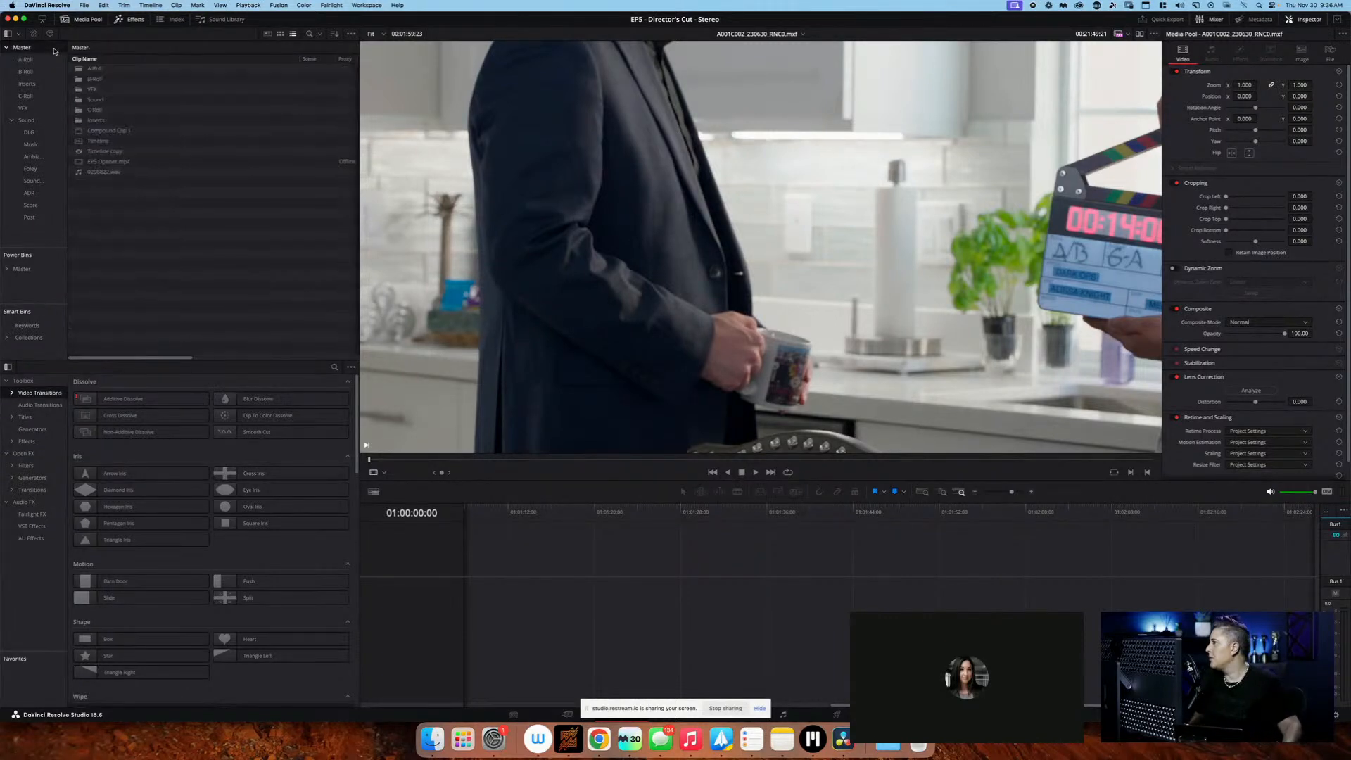
pyautogui.rightClick(168, 247)
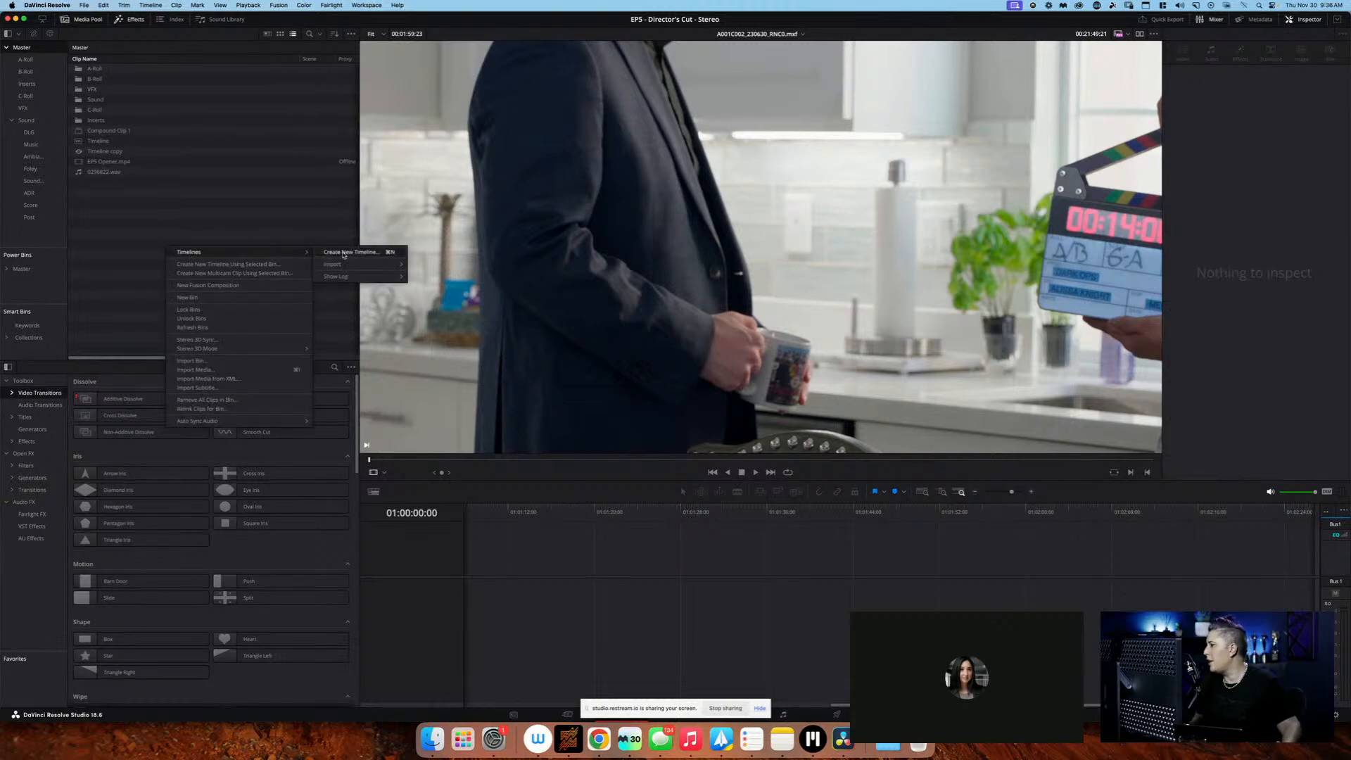
pyautogui.click(345, 253)
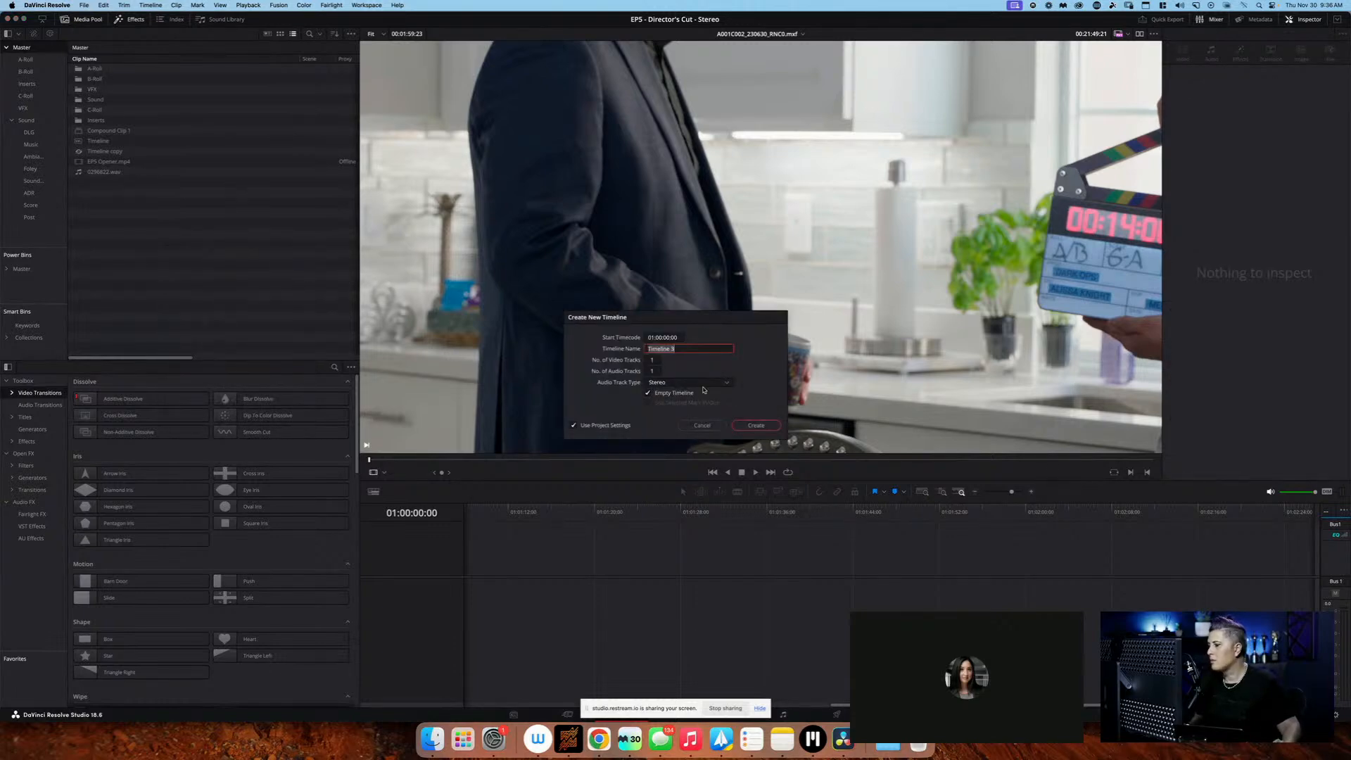
pyautogui.write('TGmel')
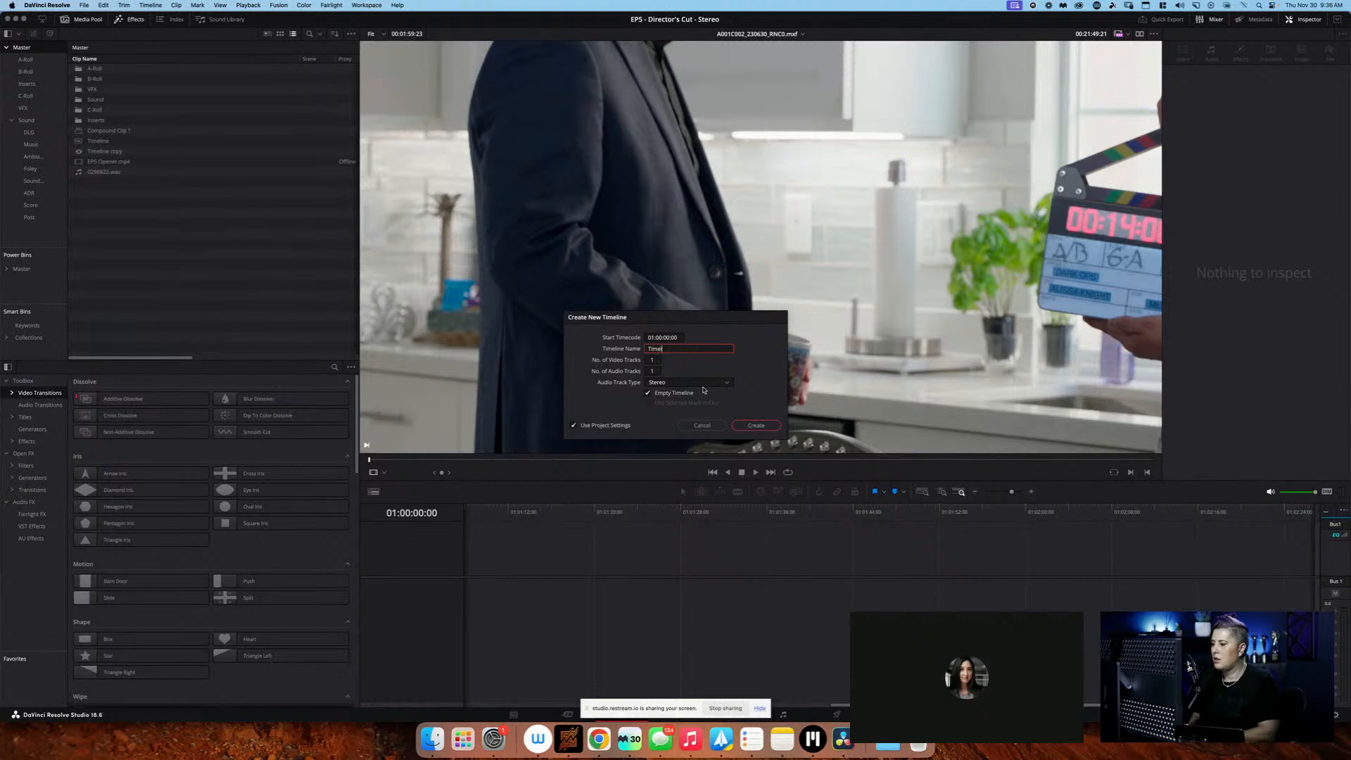
pyautogui.write('ine 2')
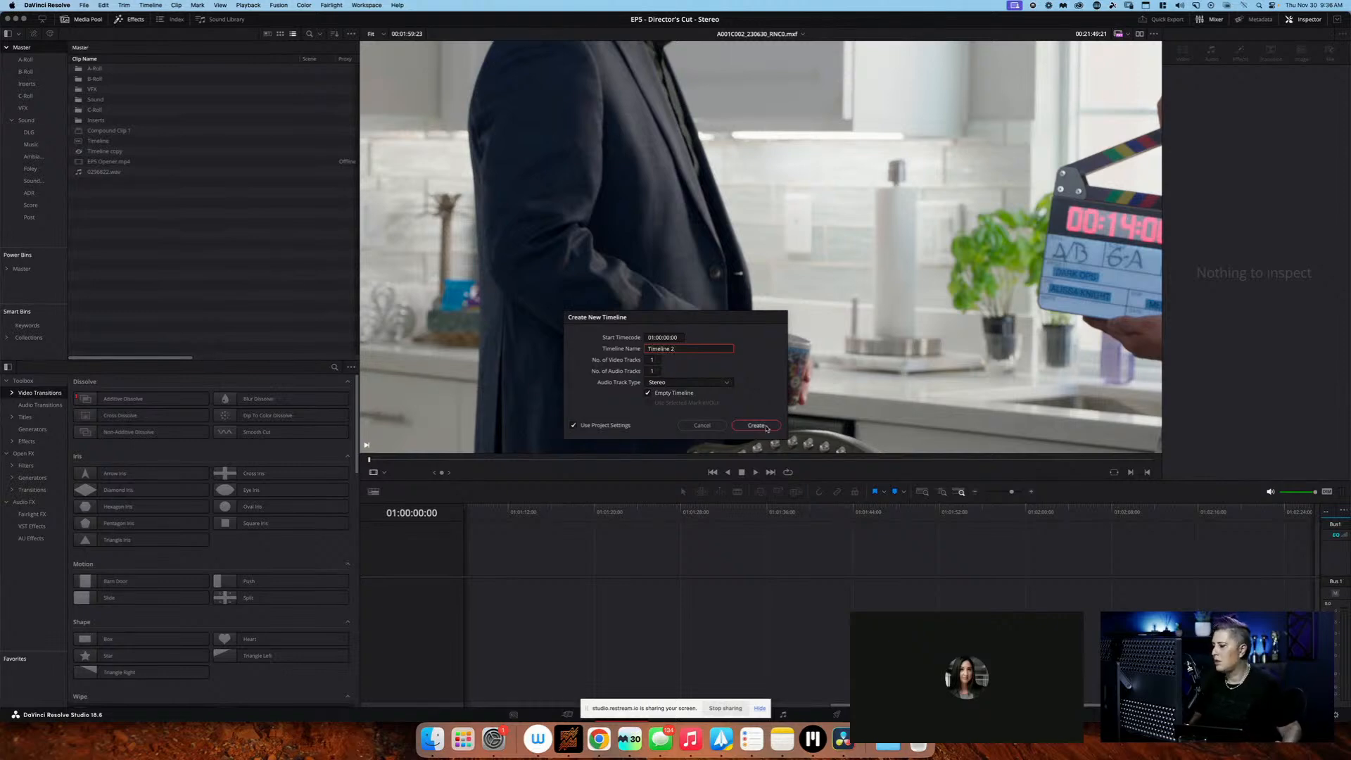
pyautogui.click(756, 425)
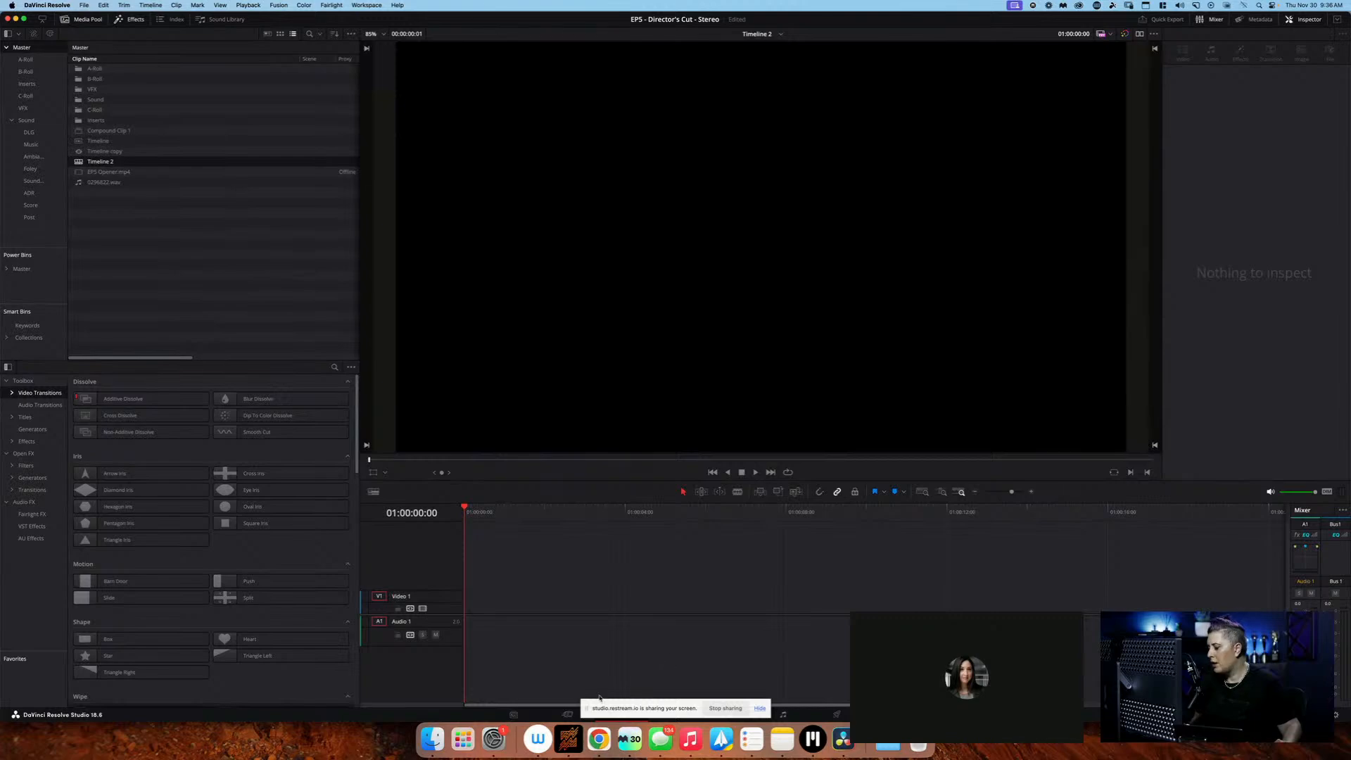
pyautogui.click(760, 708)
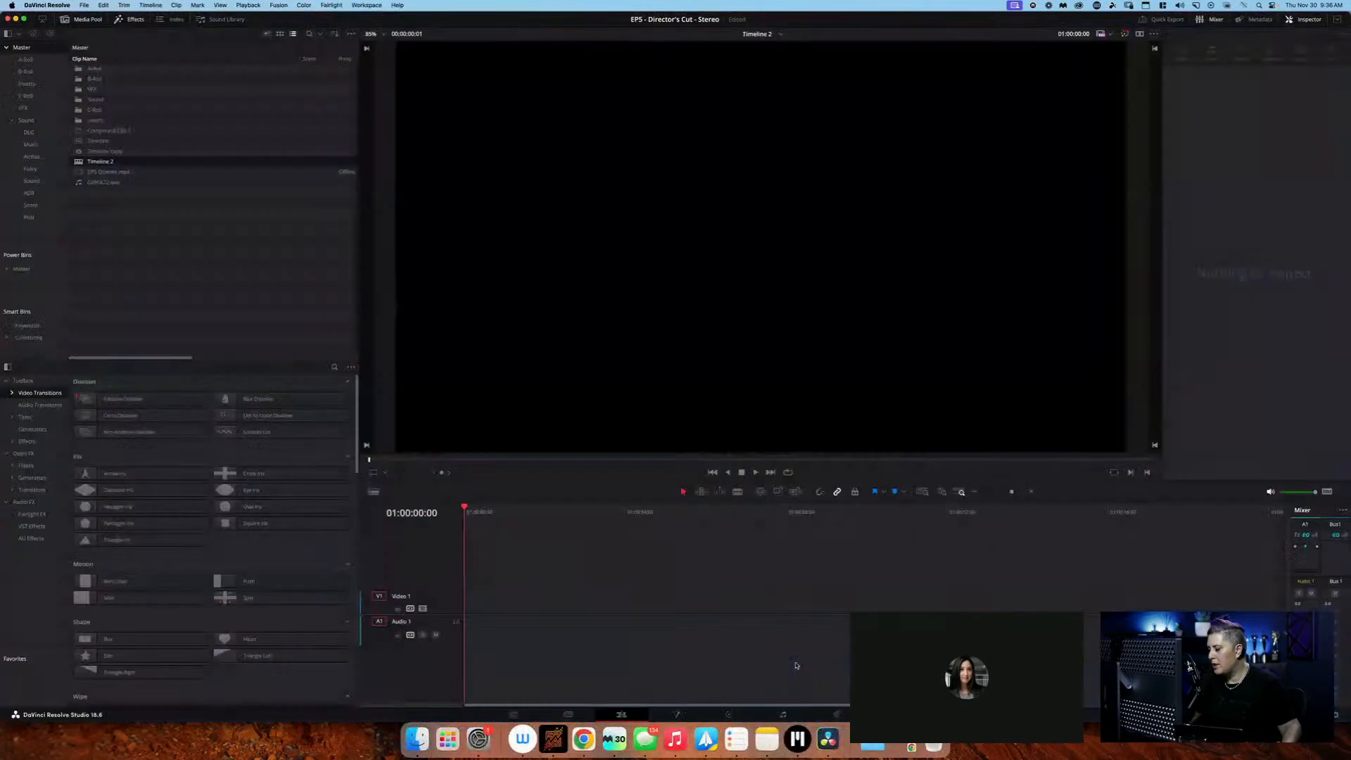
# On the Media page, check the column options, place the Take column directly after Scene, and narrow it to show Synced Audio
pyautogui.click(568, 714)
pyautogui.click(514, 714)
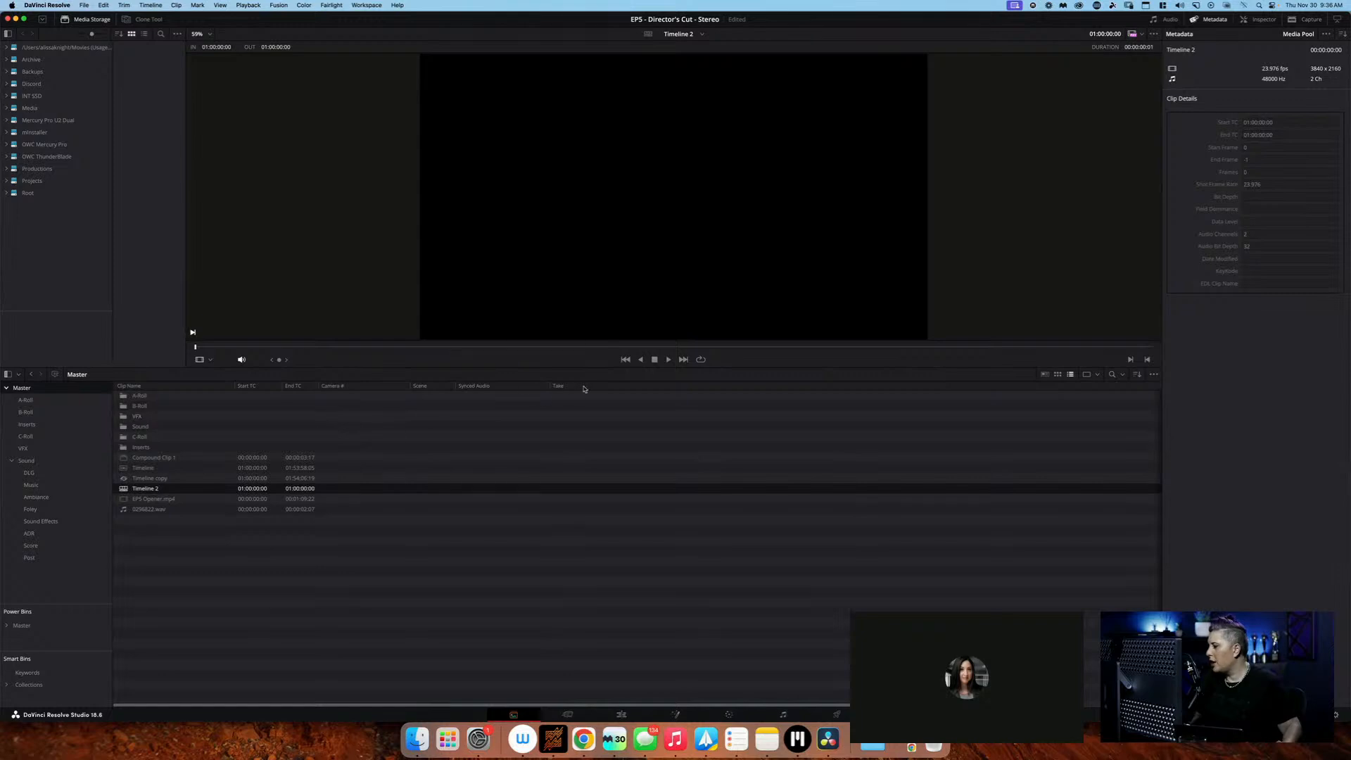
pyautogui.rightClick(497, 388)
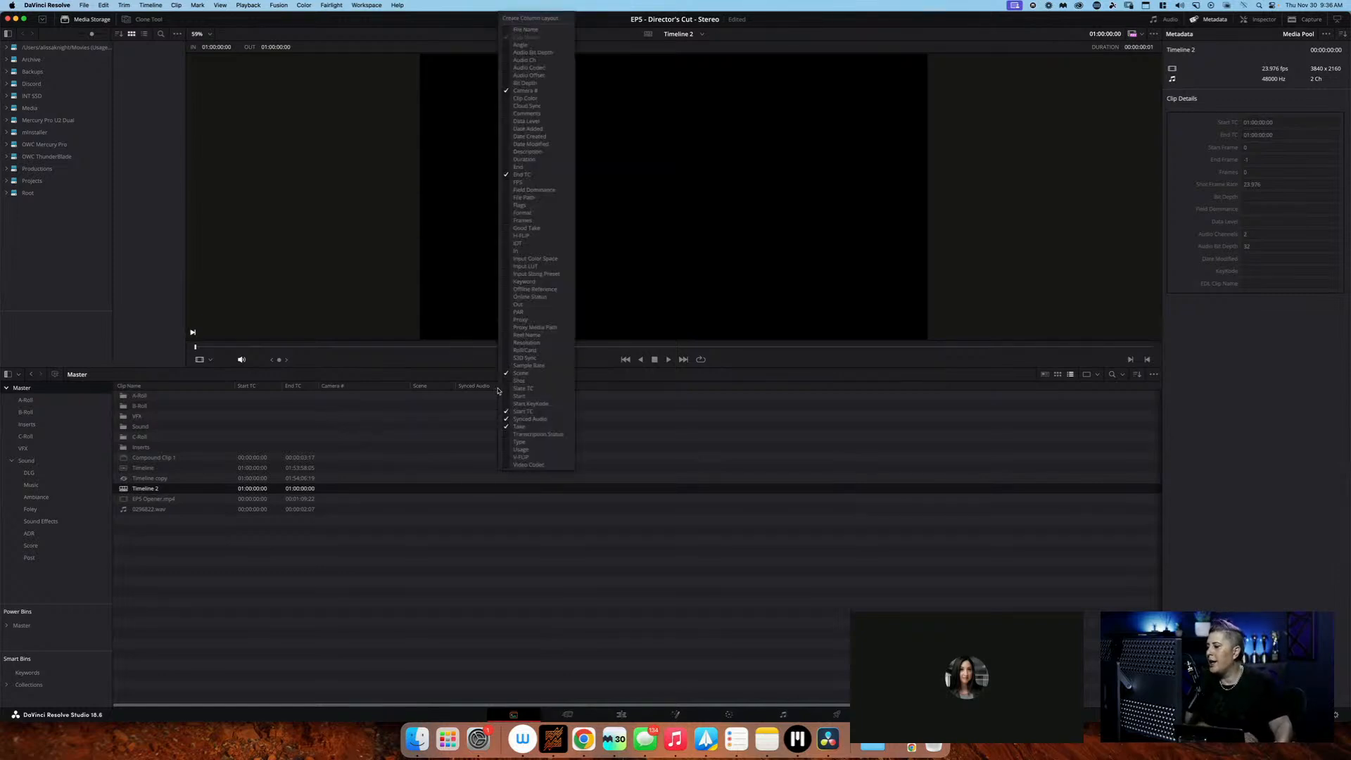
pyautogui.rightClick(590, 386)
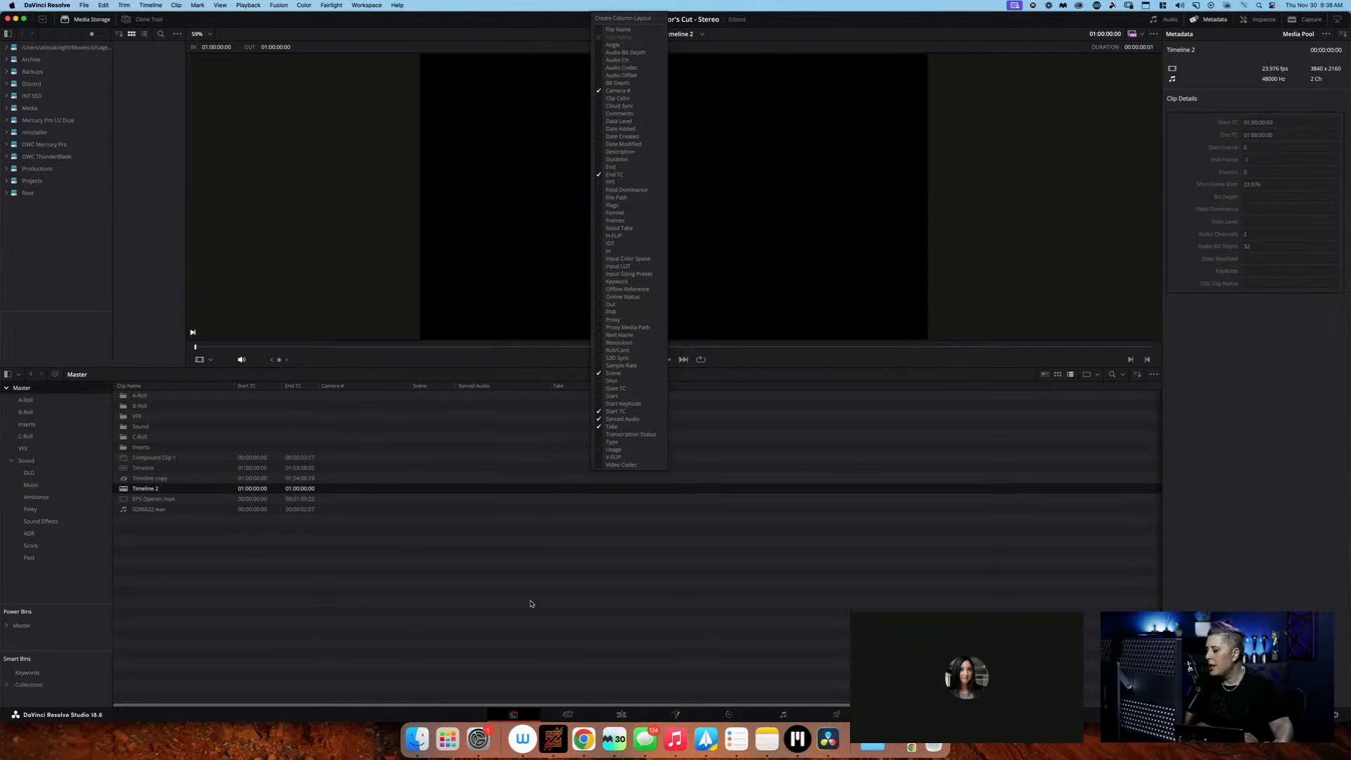
pyautogui.click(515, 715)
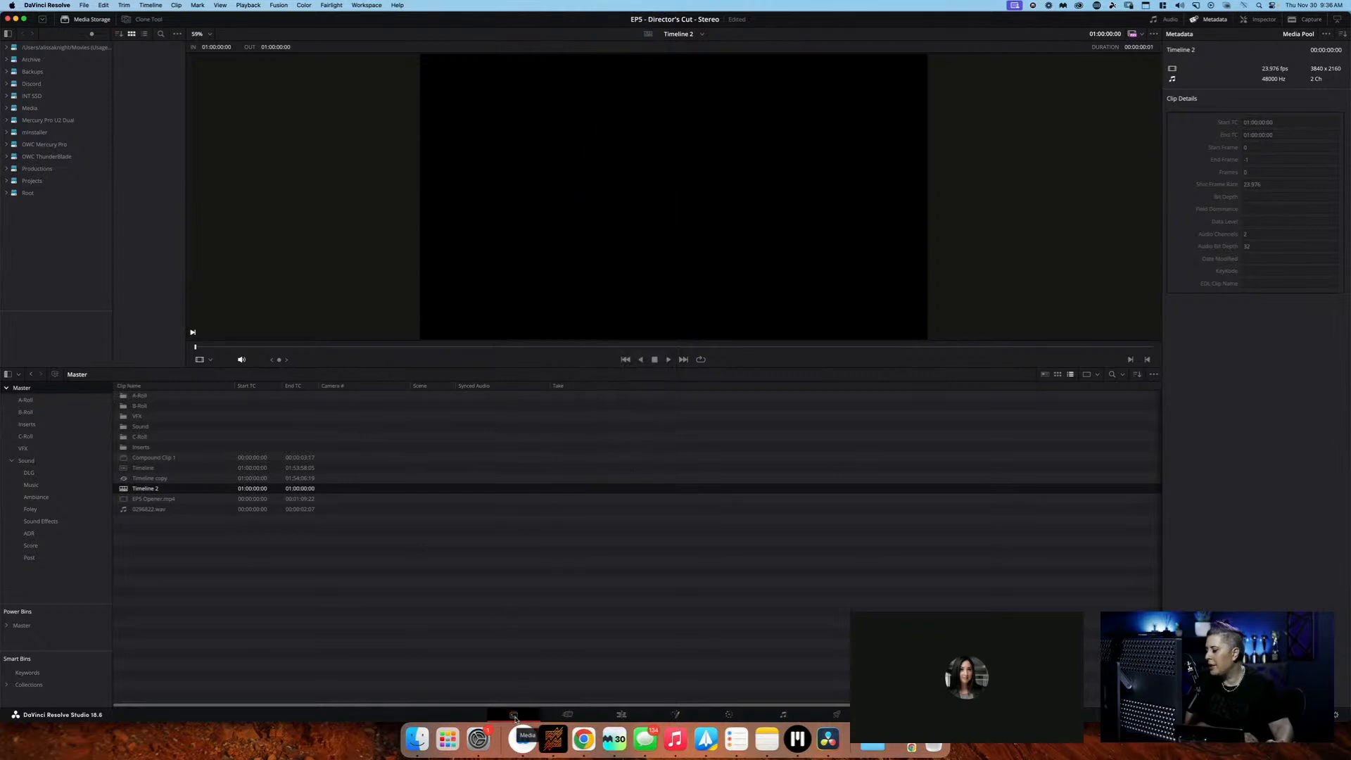
pyautogui.rightClick(521, 387)
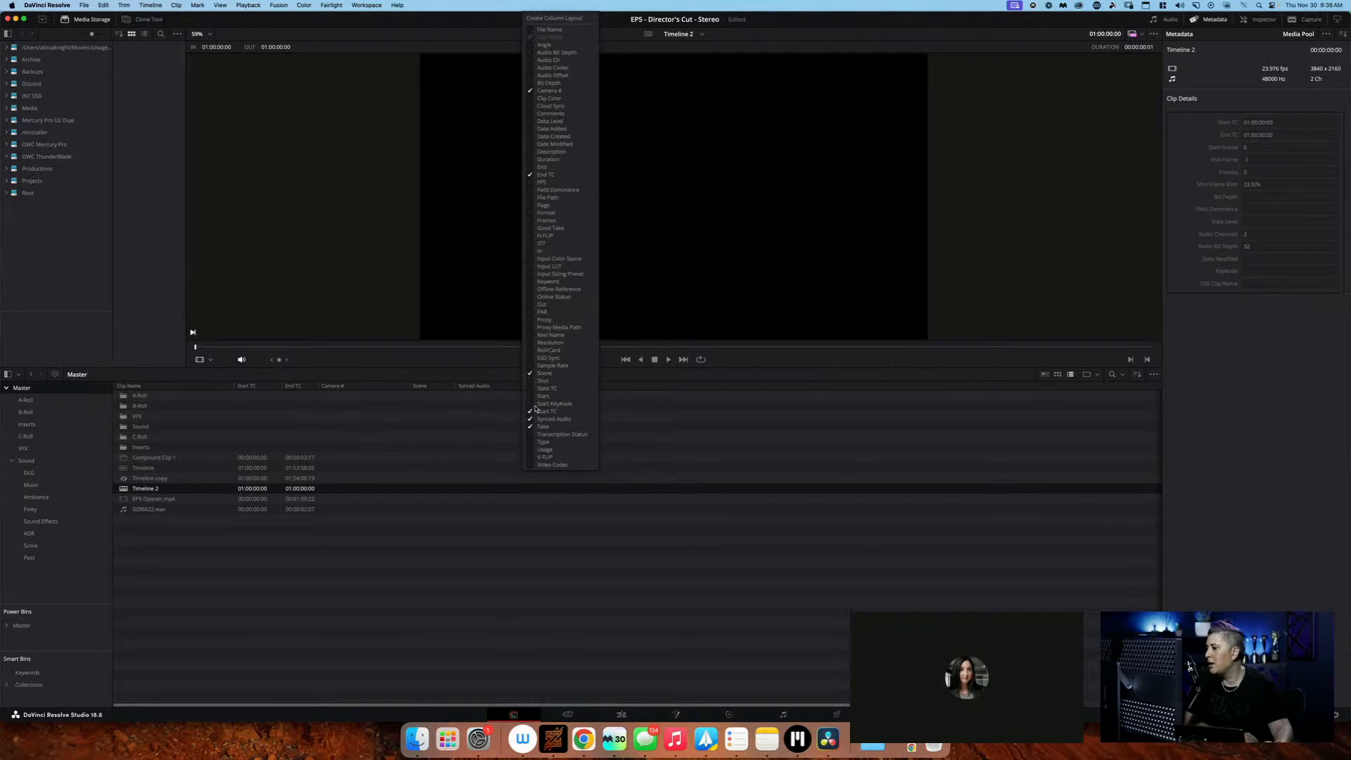
pyautogui.click(401, 373)
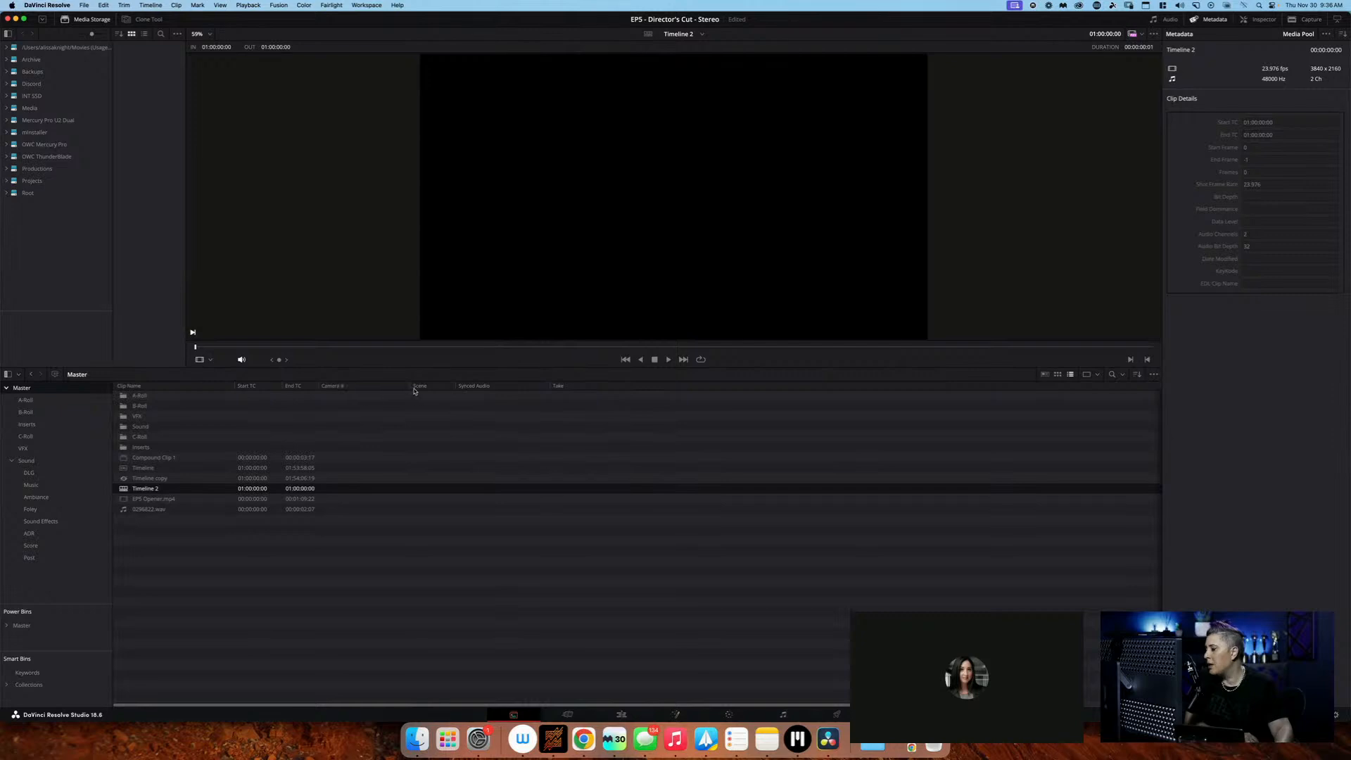
pyautogui.moveTo(575, 390); pyautogui.dragTo(466, 388)
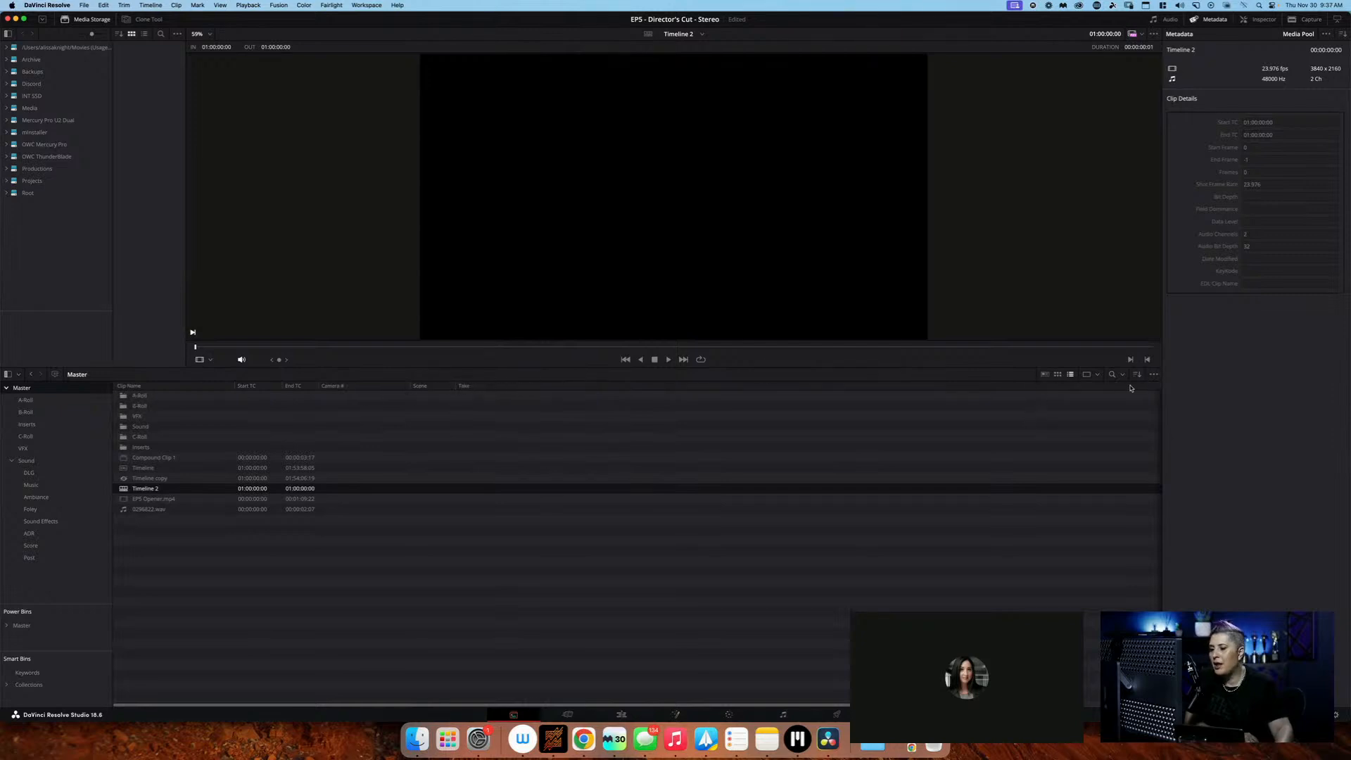
pyautogui.hscroll(5, 1126, 394)
pyautogui.moveTo(1070, 386); pyautogui.dragTo(797, 386)
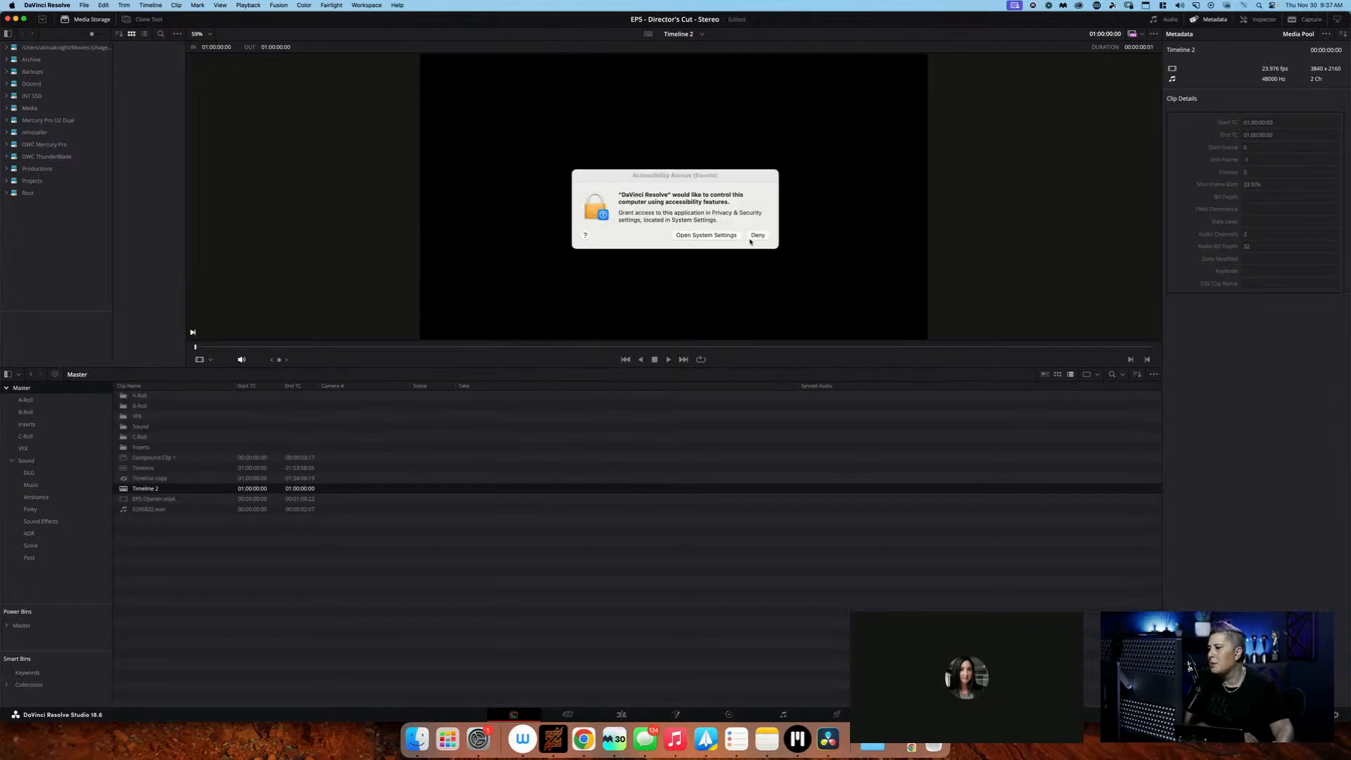
# Allow DaVinci Resolve to control the computer in the macOS Accessibility settings, authorising with the account password, and close System Settings
pyautogui.click(706, 235)
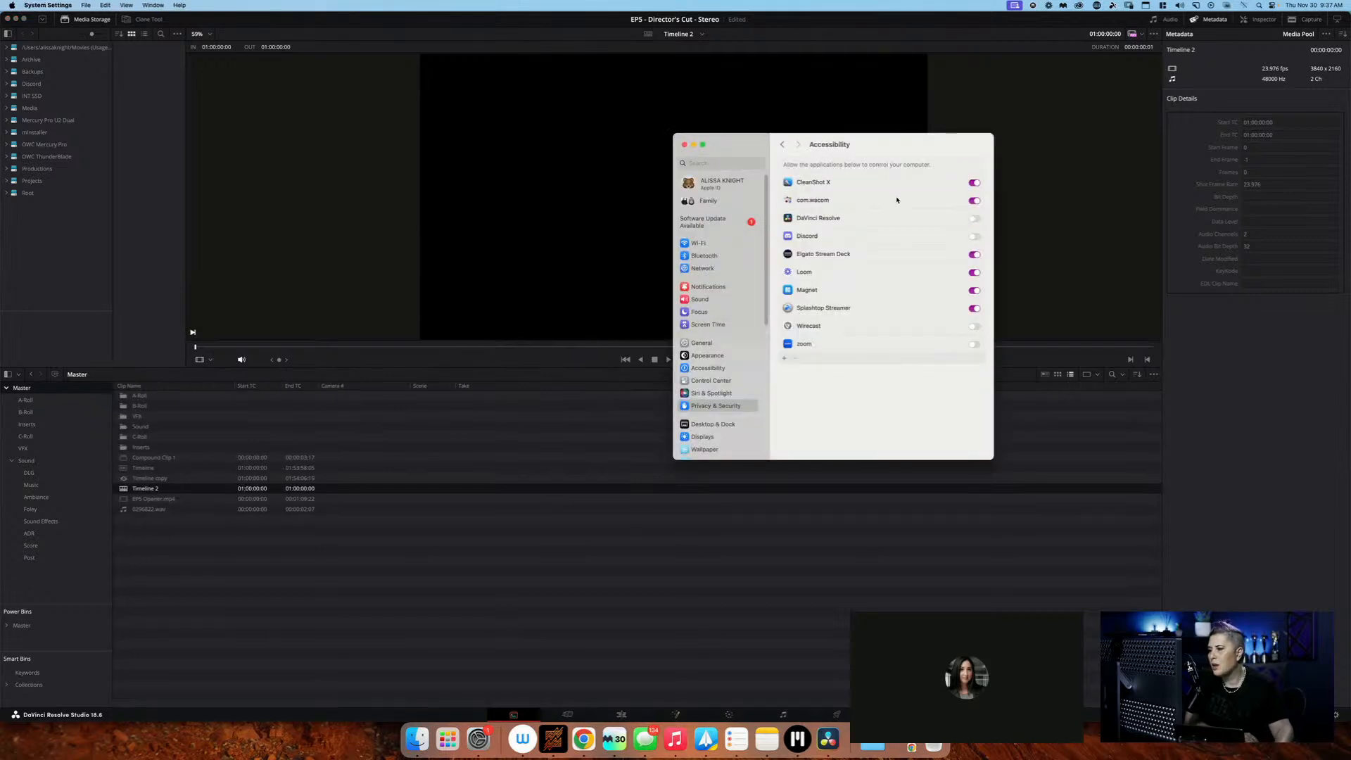
pyautogui.click(974, 220)
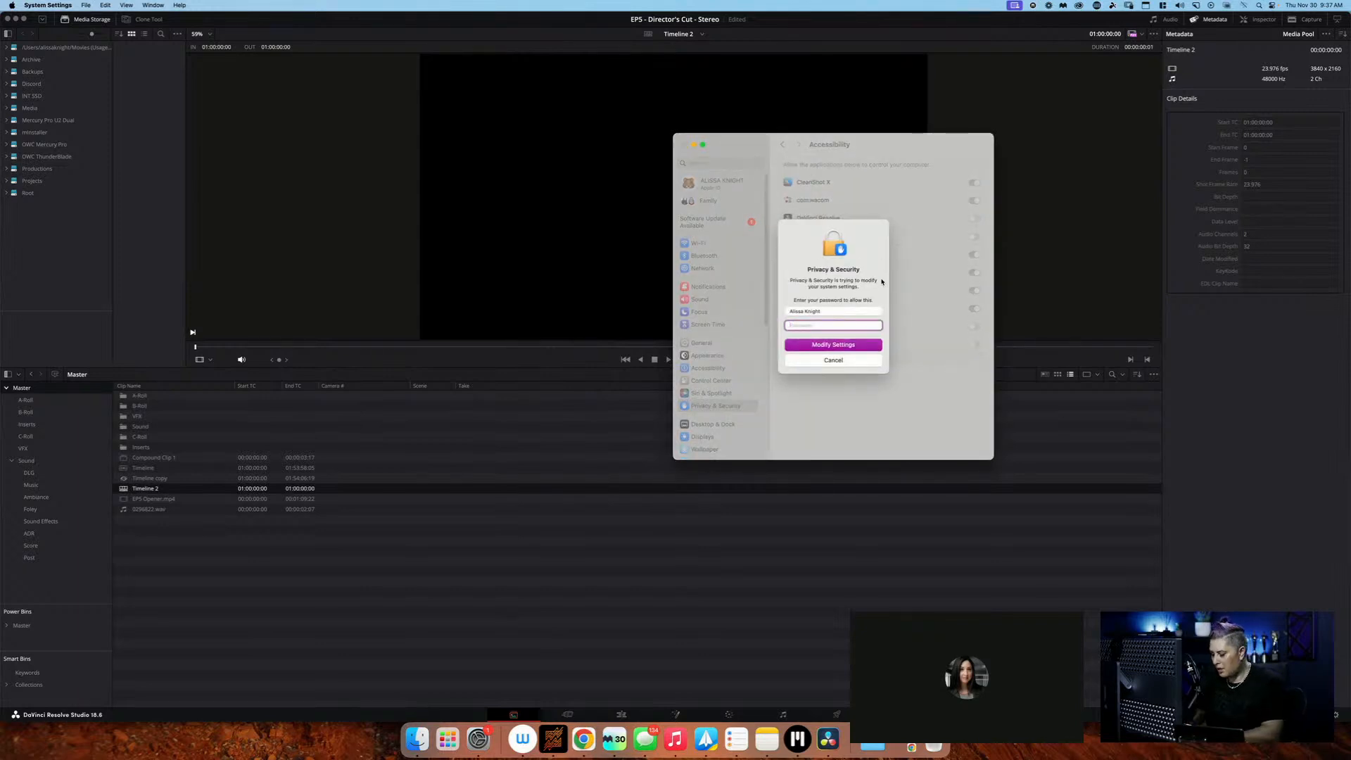
pyautogui.write('••••••••••')
pyautogui.press('Return')
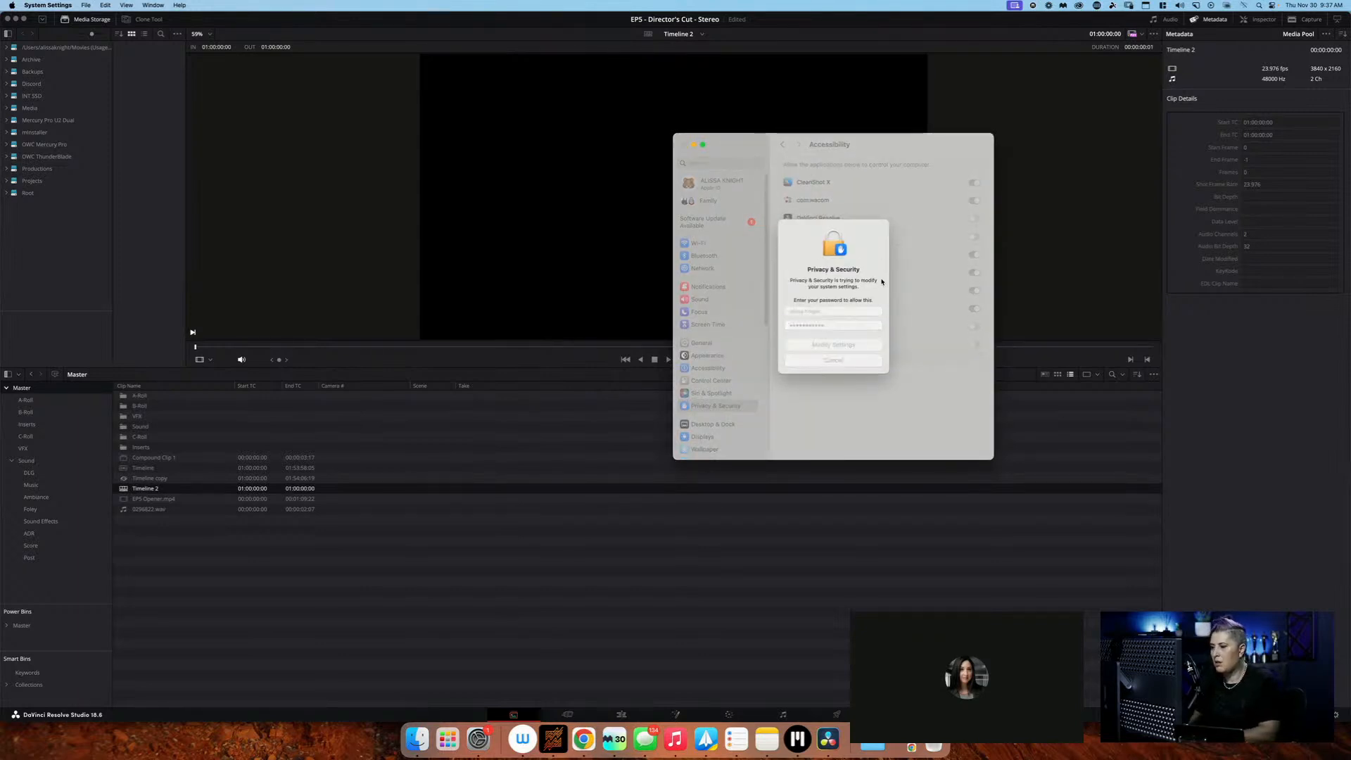
pyautogui.click(684, 144)
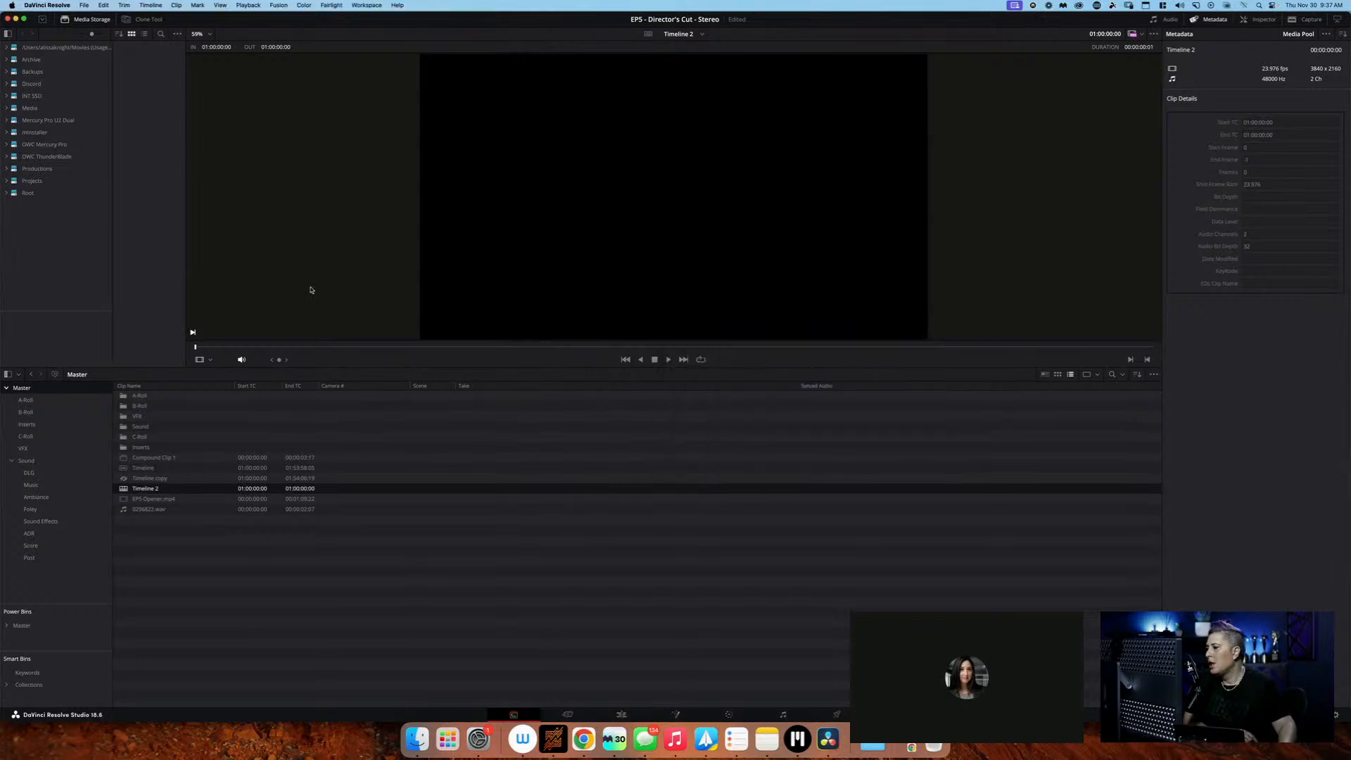
# Look through the B-Roll and A-Roll bins and check the clips' Scene and Take entries
pyautogui.click(218, 404)
pyautogui.doubleClick(217, 403)
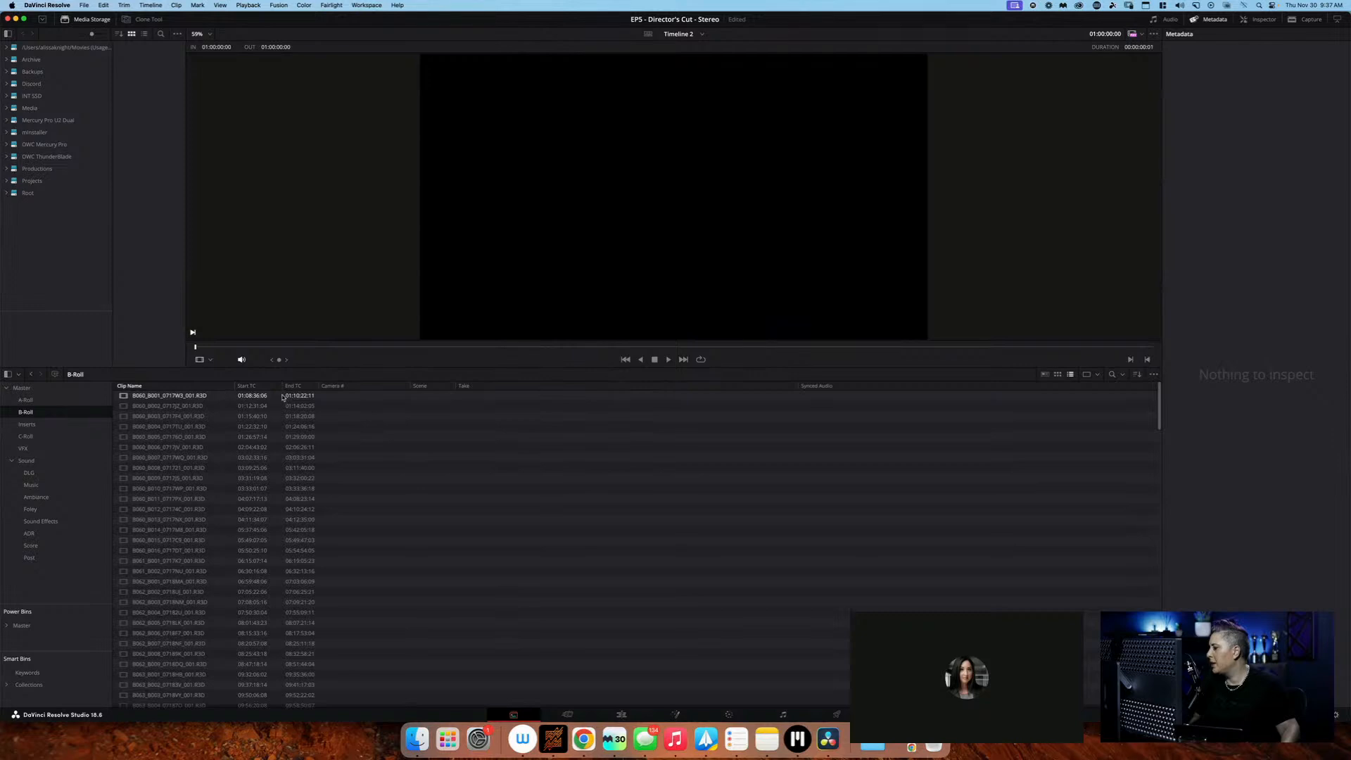
pyautogui.scroll(-3, 340, 513)
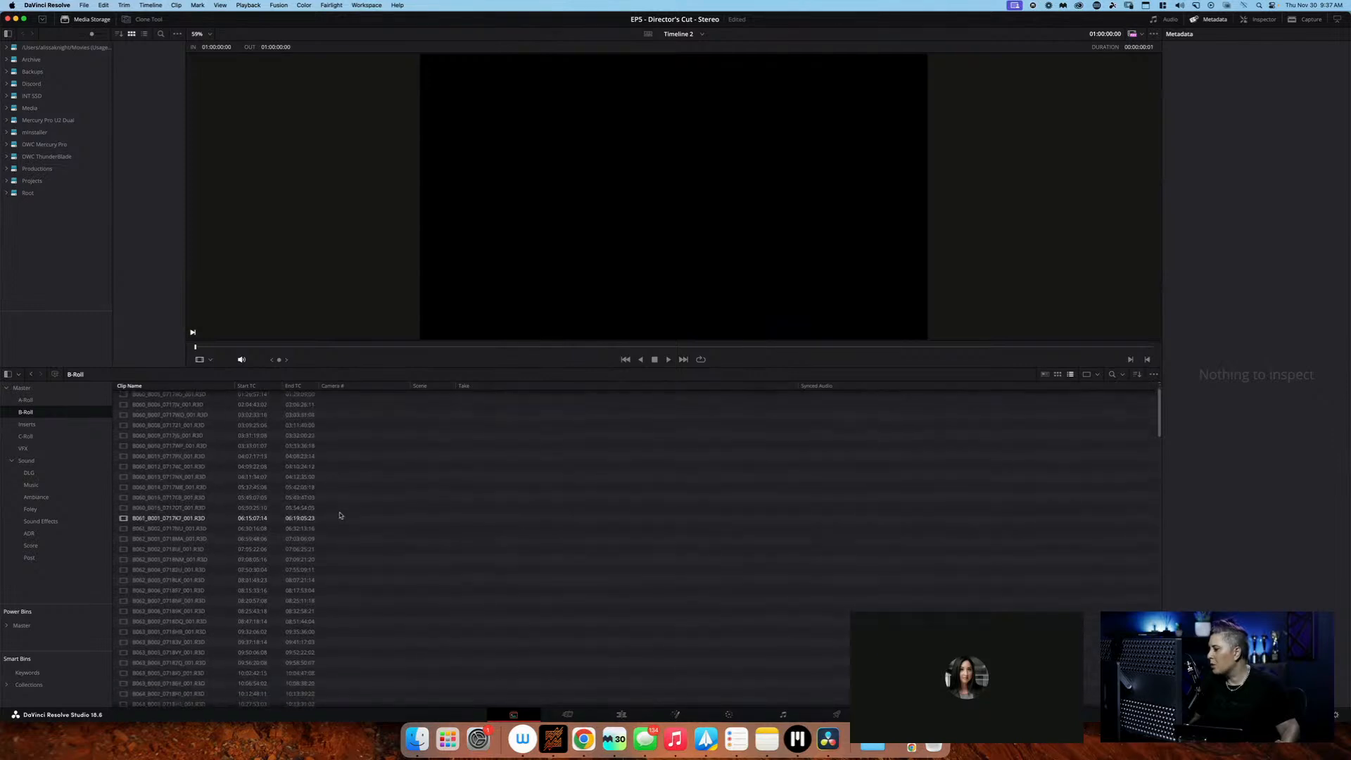
pyautogui.scroll(3, 340, 493)
pyautogui.click(60, 400)
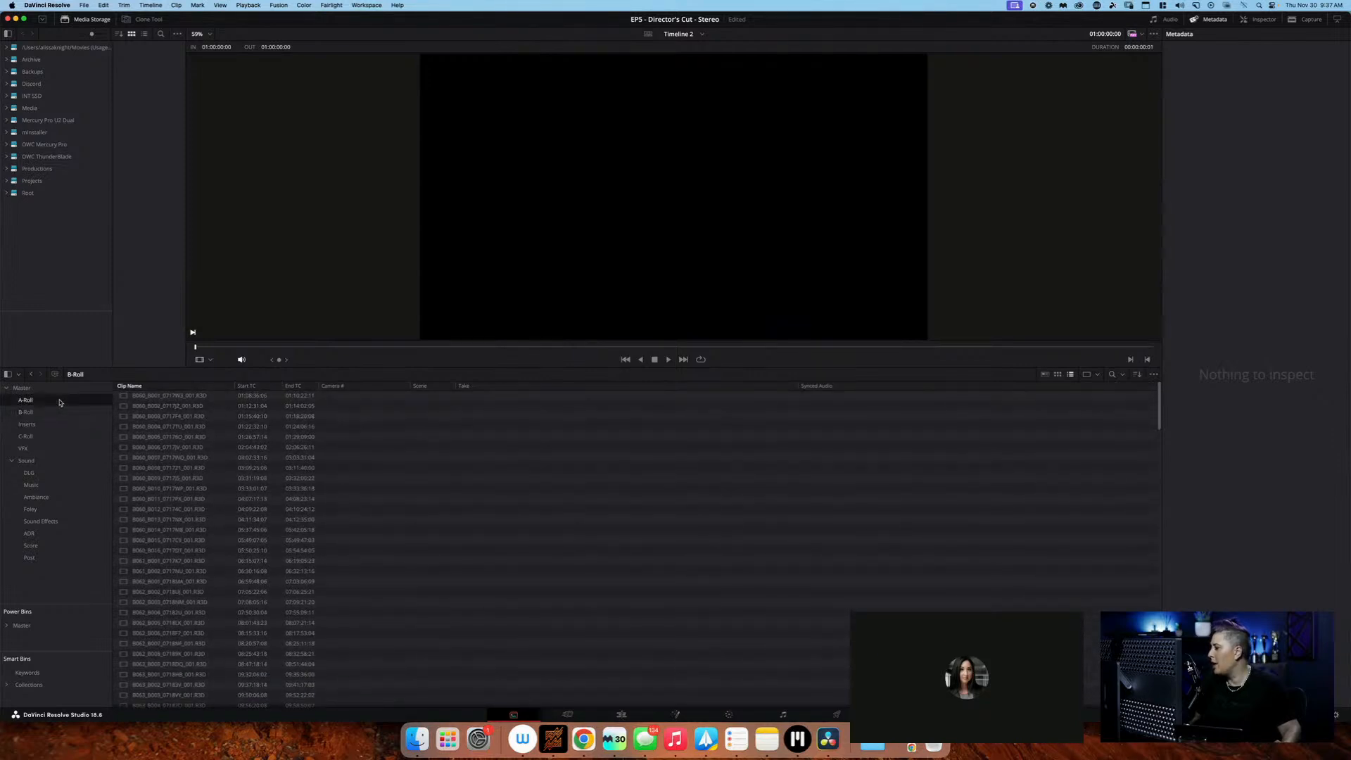
pyautogui.scroll(-5, 460, 507)
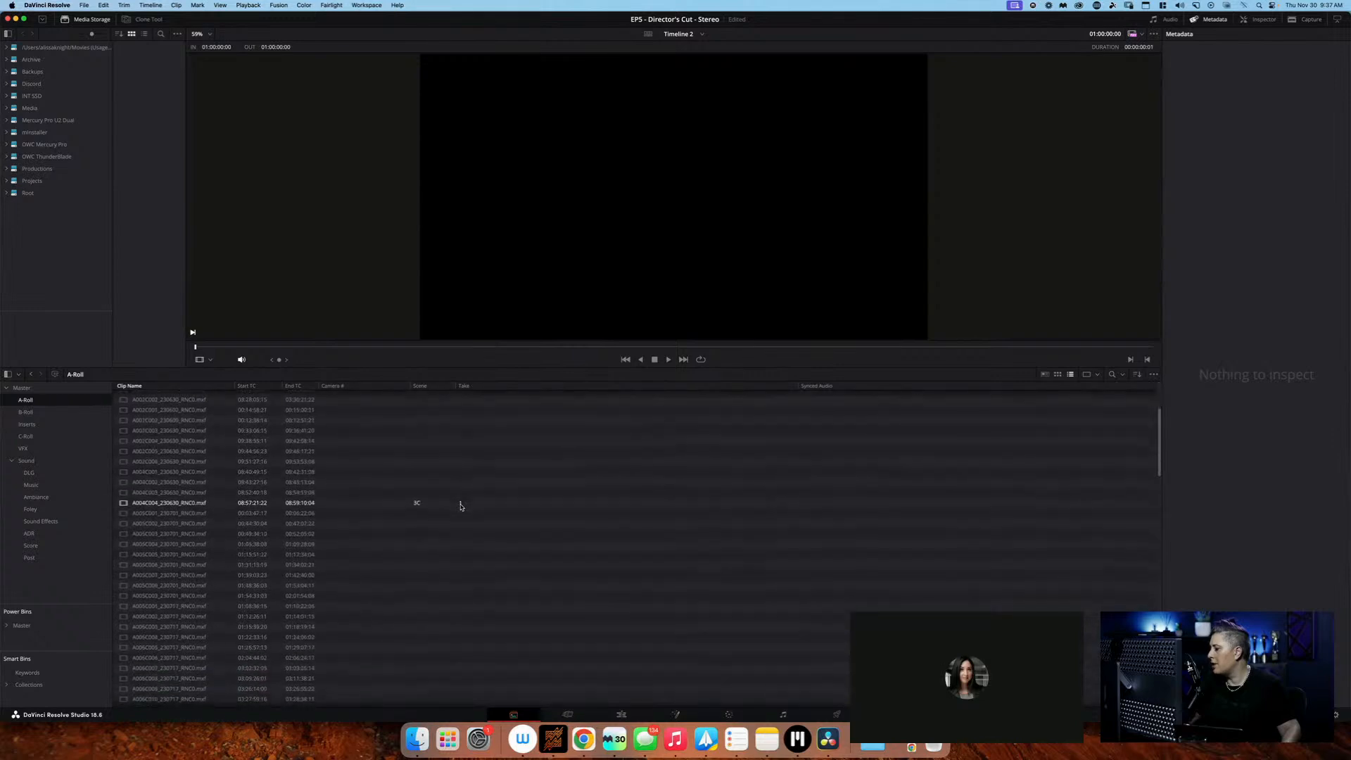
pyautogui.scroll(5, 461, 506)
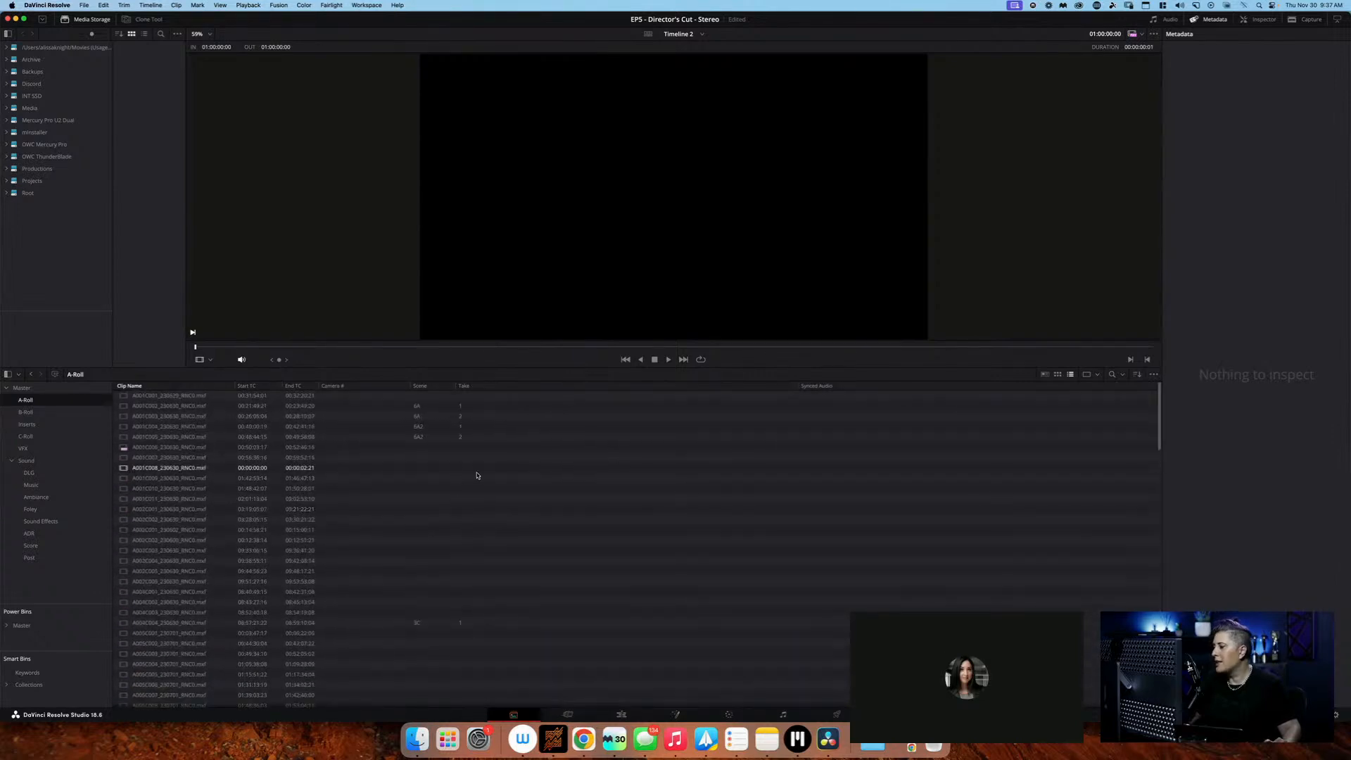
pyautogui.click(533, 488)
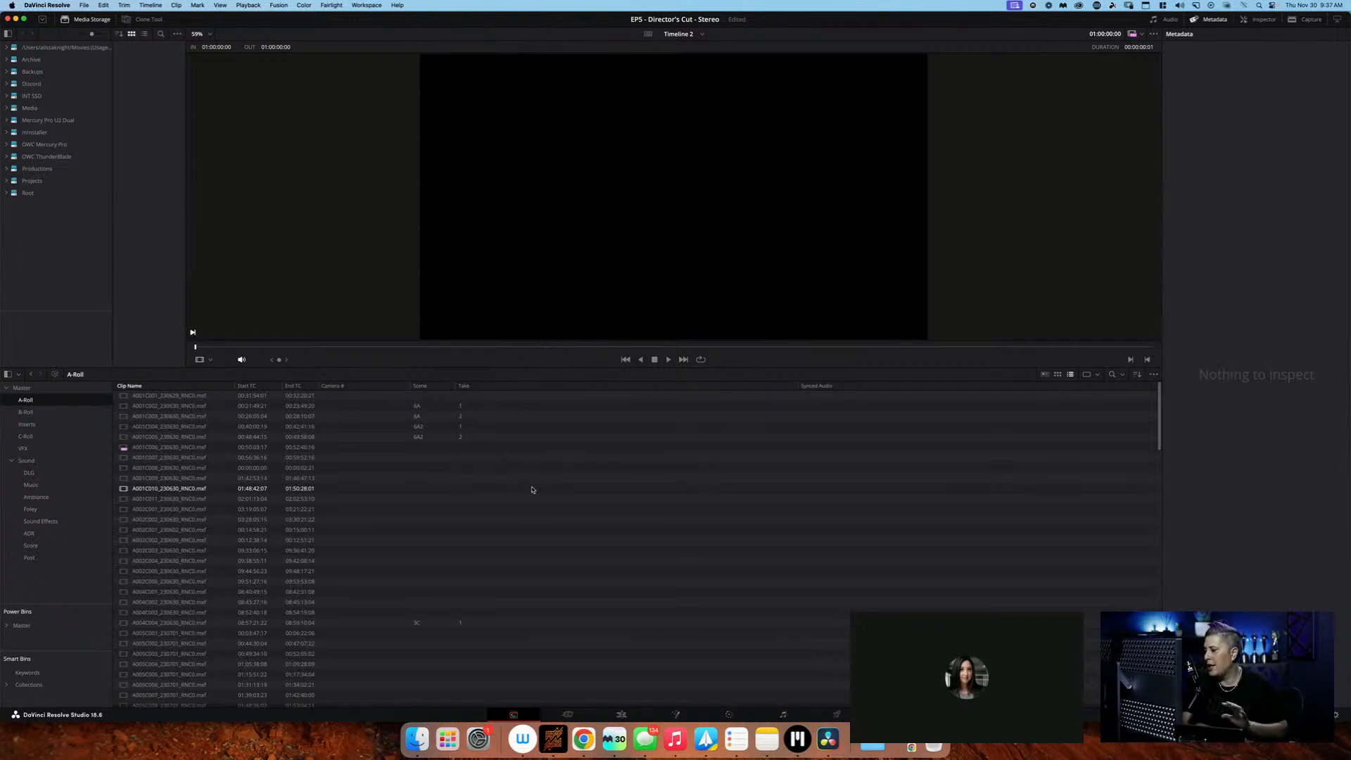
# Load the first A-Roll clip, A001C001_230629_RNC0.mxf, in the viewer for preview
pyautogui.click(267, 397)
pyautogui.press('Down')
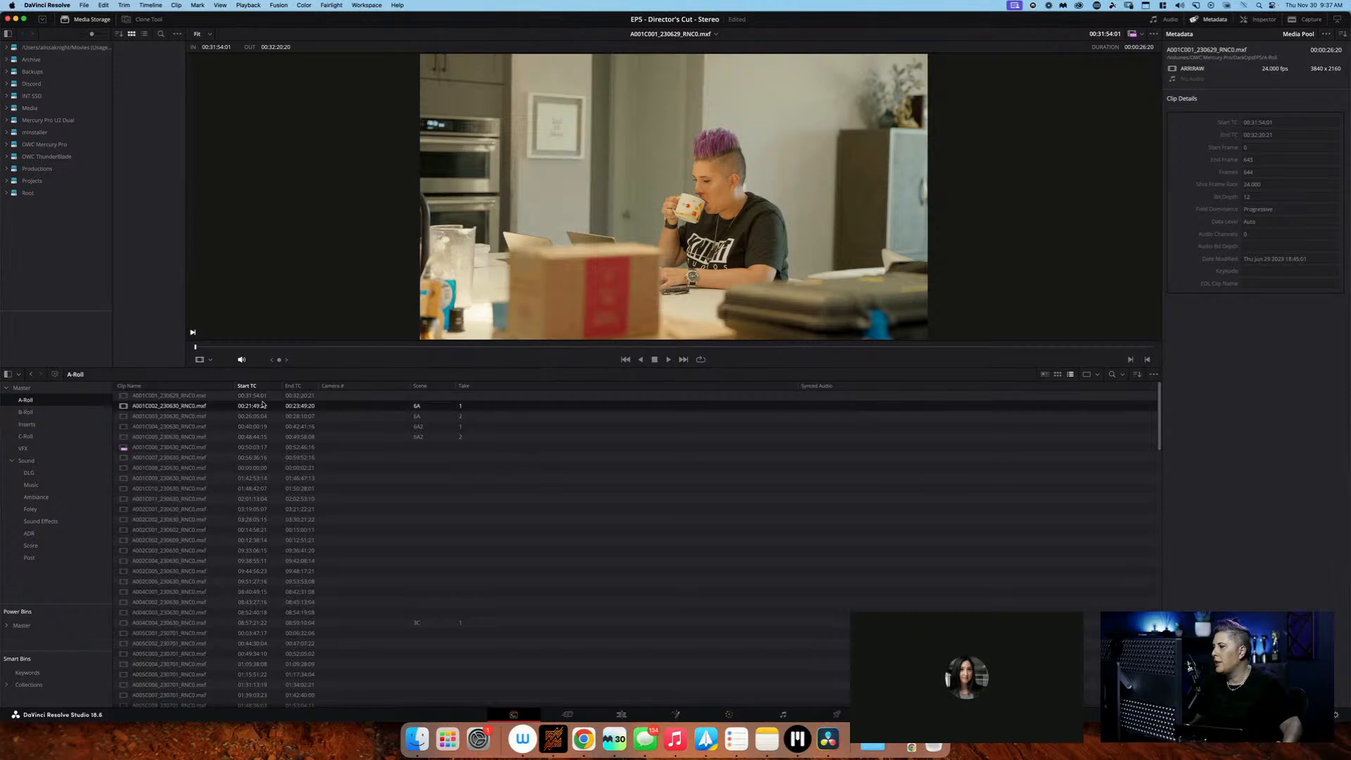
pyautogui.click(268, 397)
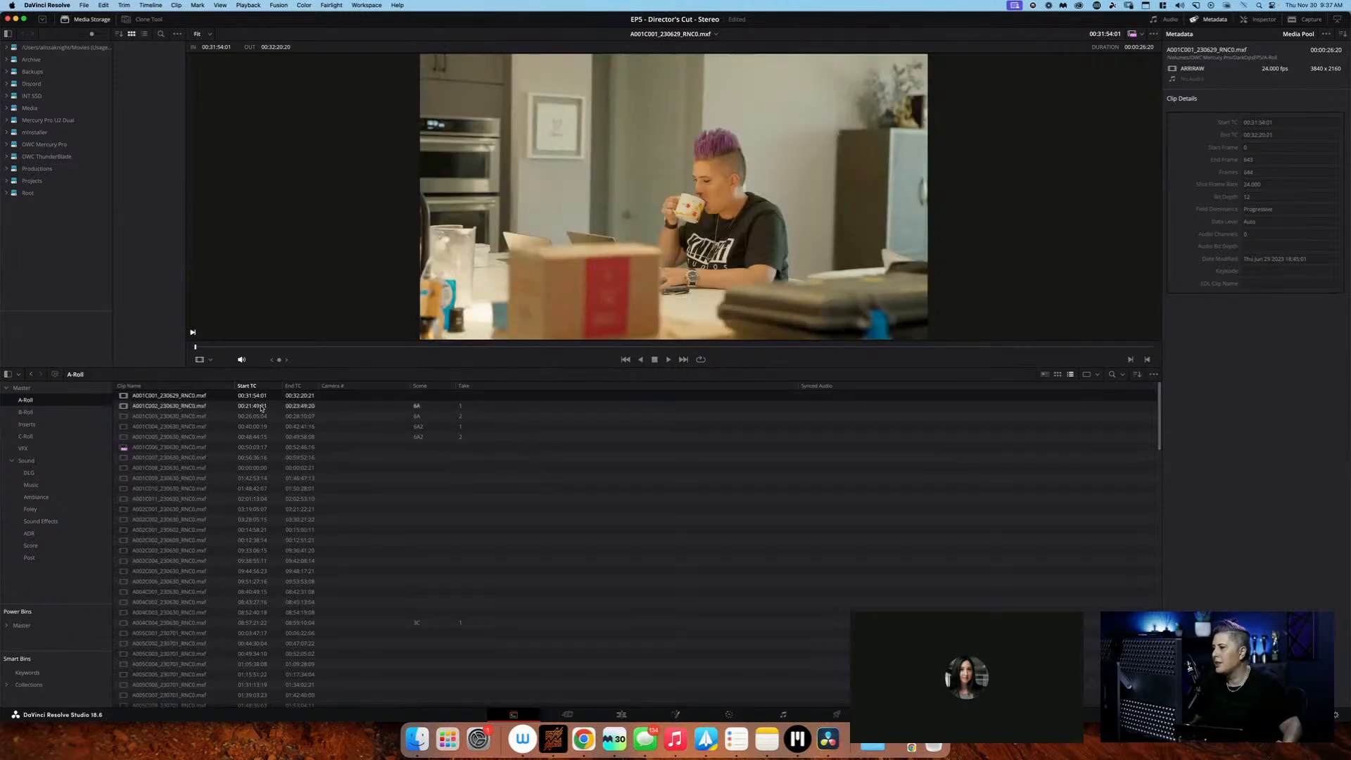
# Preview the first two A-Roll clips and look through the Inserts, C-Roll and VFX bins
pyautogui.moveTo(415, 347); pyautogui.dragTo(311, 375)
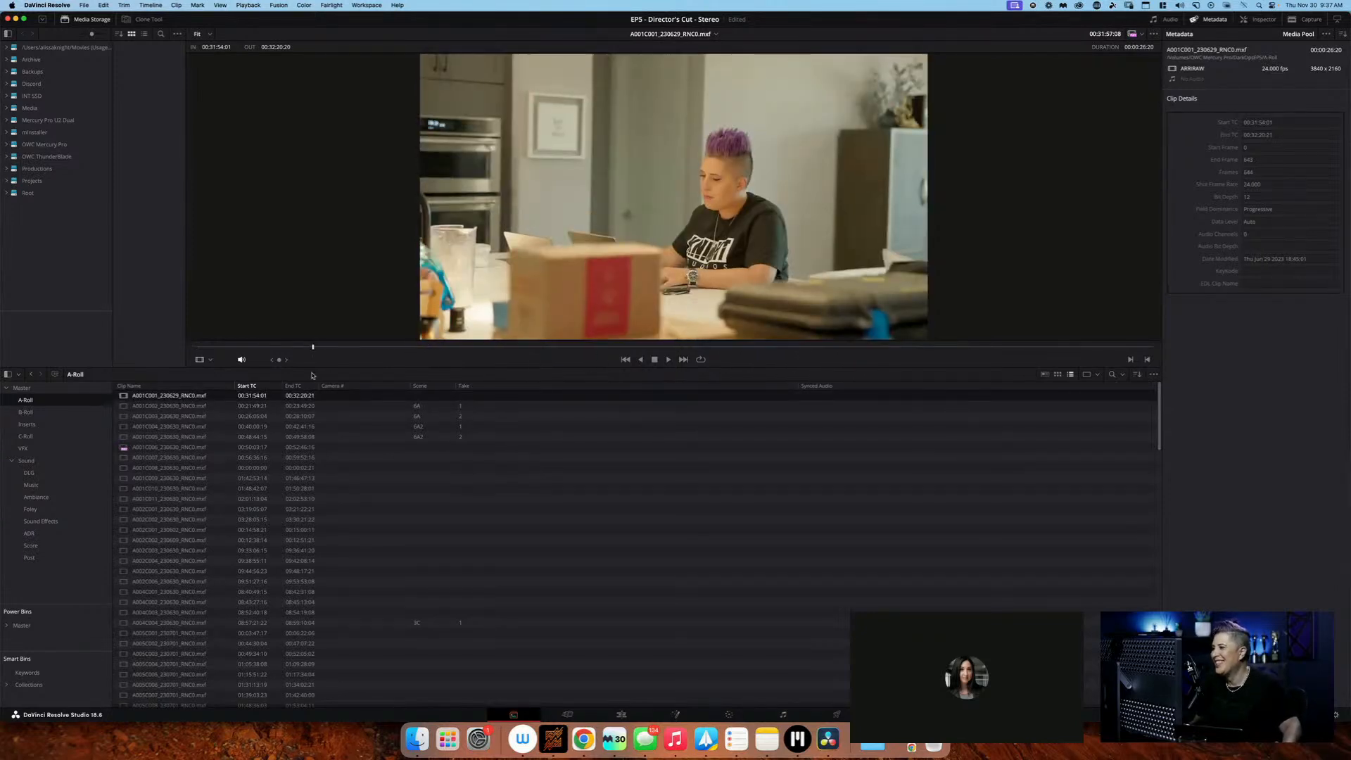
pyautogui.click(258, 405)
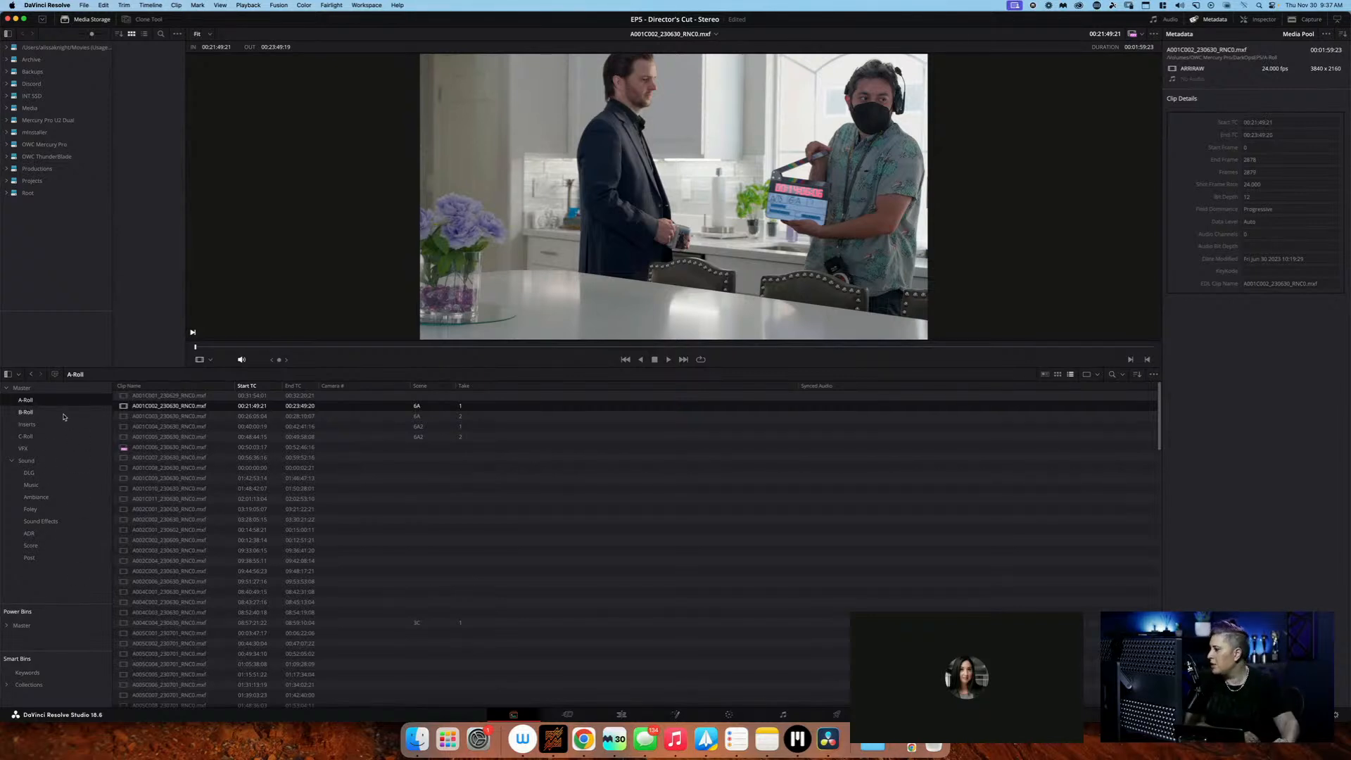
pyautogui.click(28, 425)
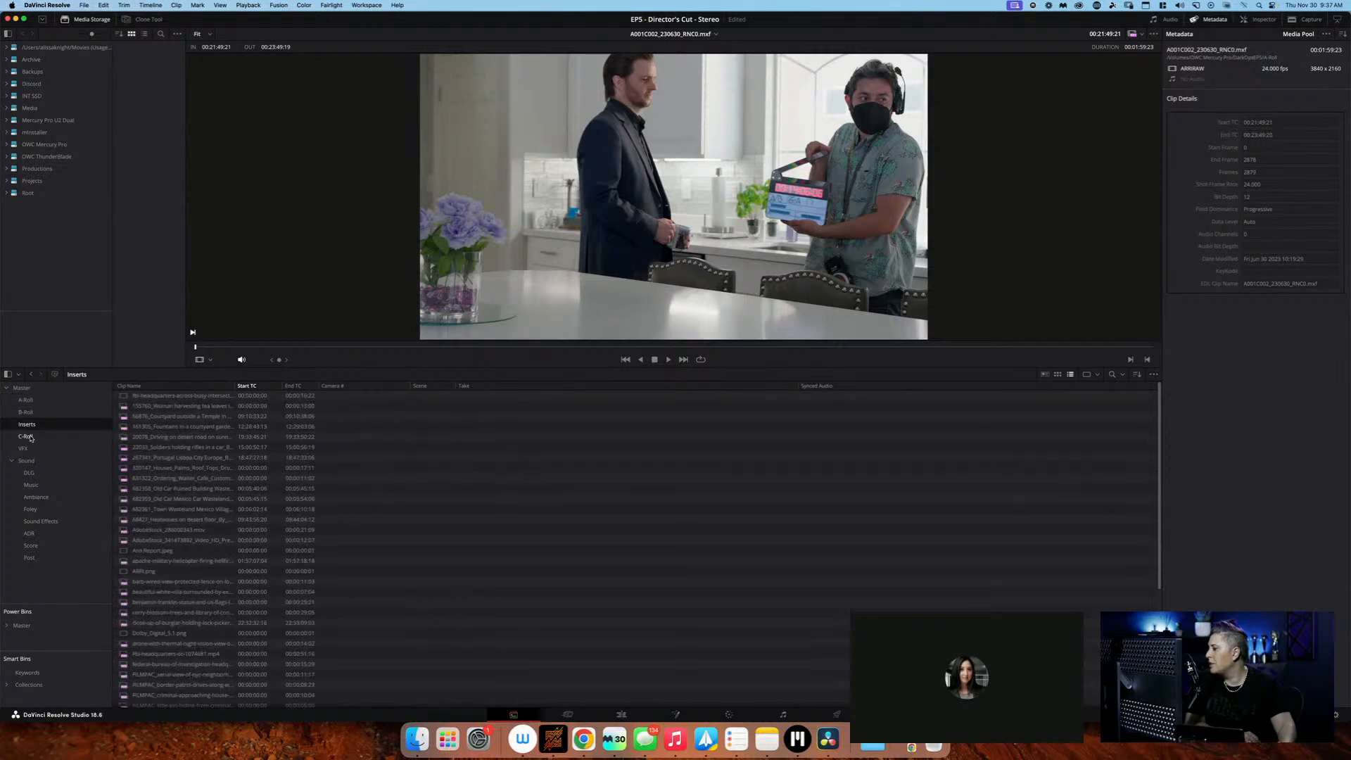
pyautogui.click(28, 436)
pyautogui.click(36, 450)
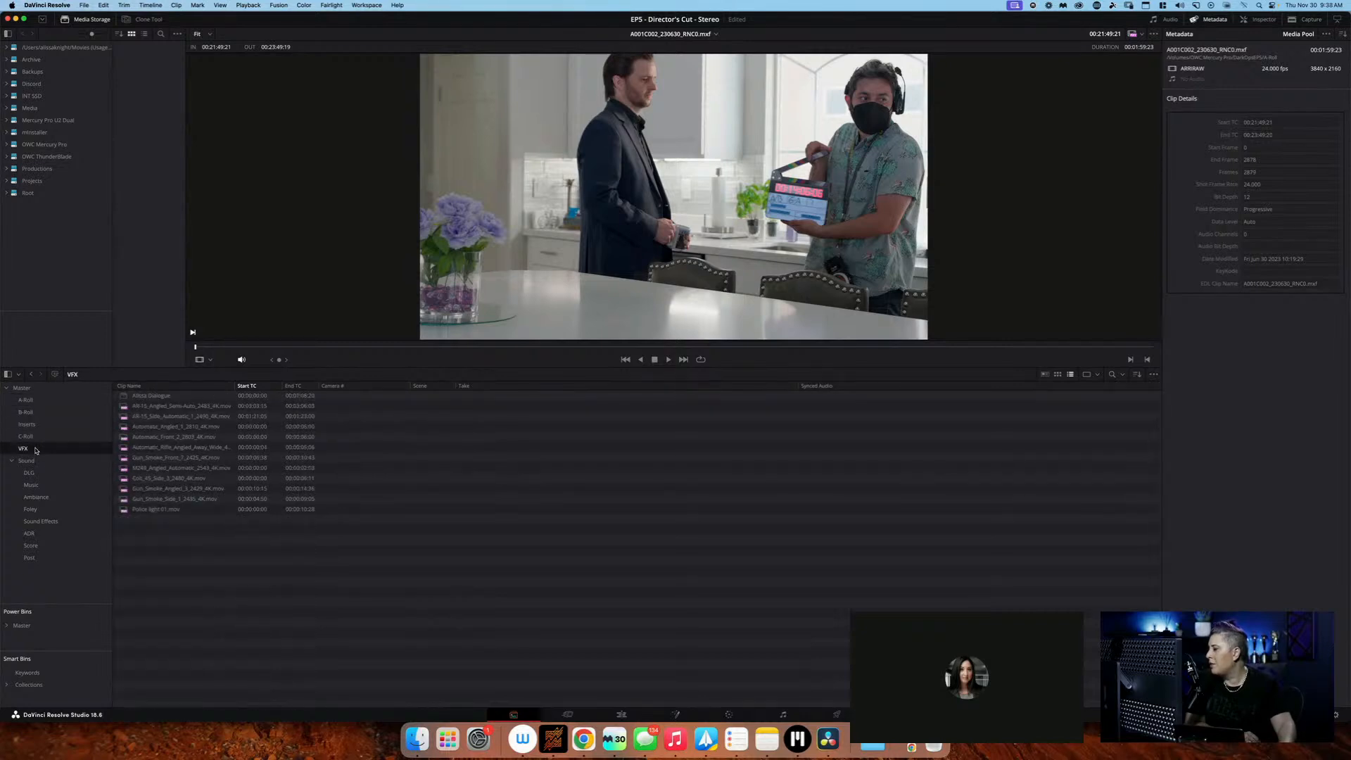
# Load AR-15_Angled_Semi-Auto_2483_4K.mov from the VFX bin in the viewer and scrub through it
pyautogui.click(123, 406)
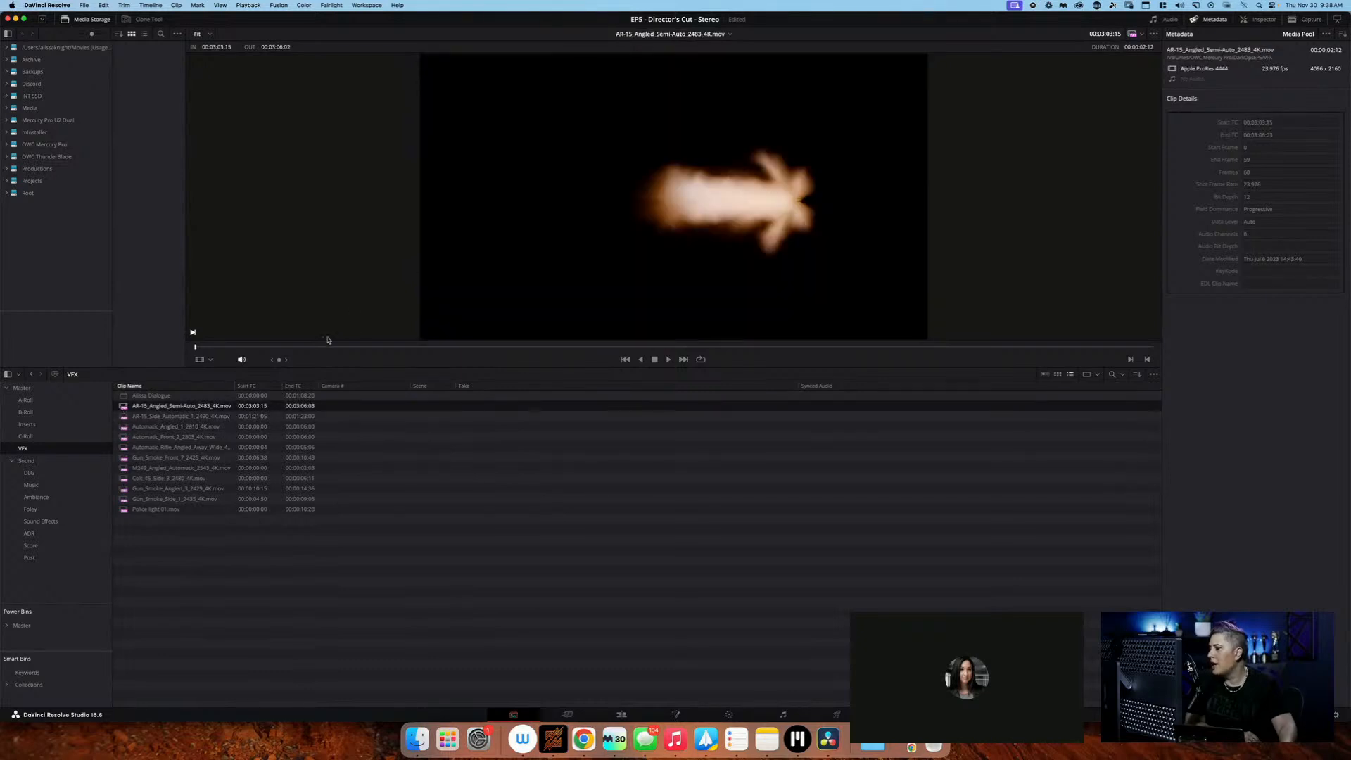
pyautogui.click(557, 346)
pyautogui.click(195, 345)
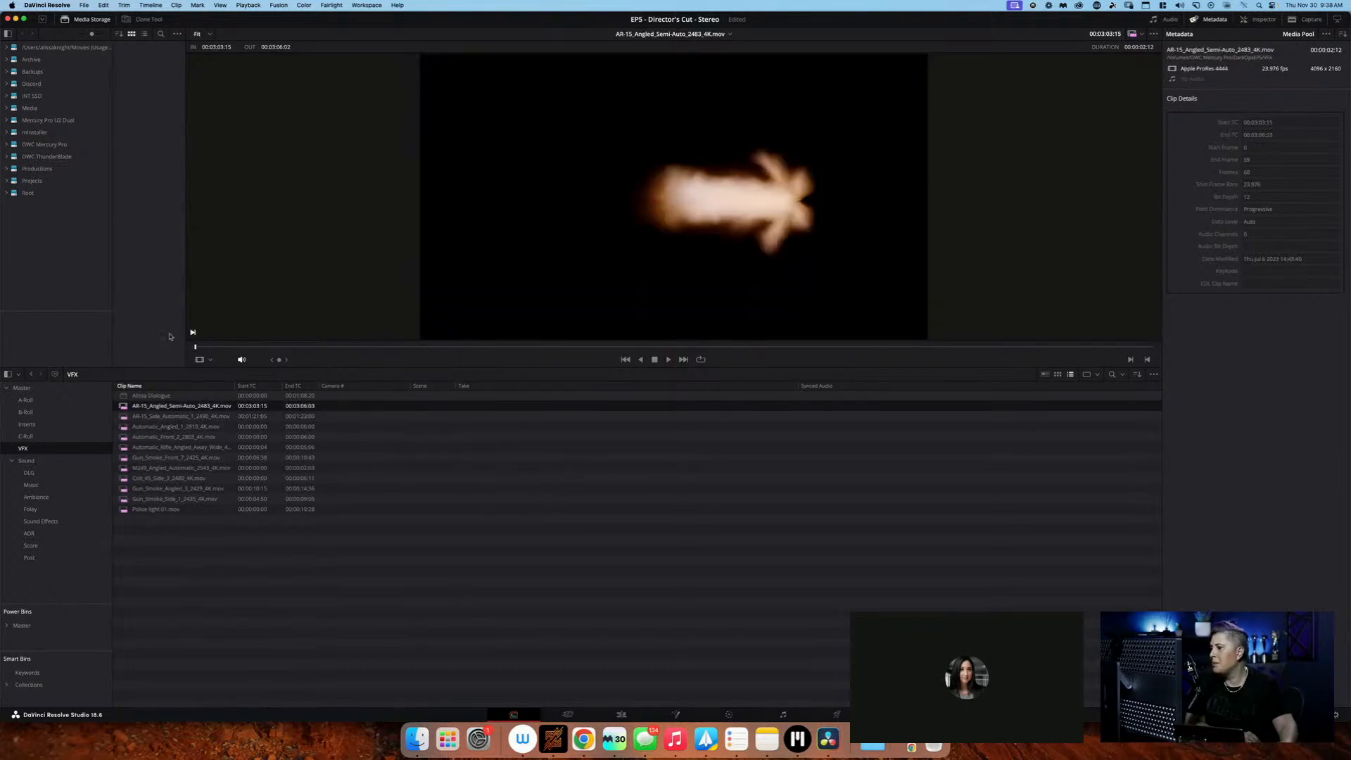
pyautogui.moveTo(193, 334)
pyautogui.mouseDown()
pyautogui.moveTo(335, 326)
pyautogui.moveTo(190, 334)
pyautogui.moveTo(208, 325)
pyautogui.mouseUp()
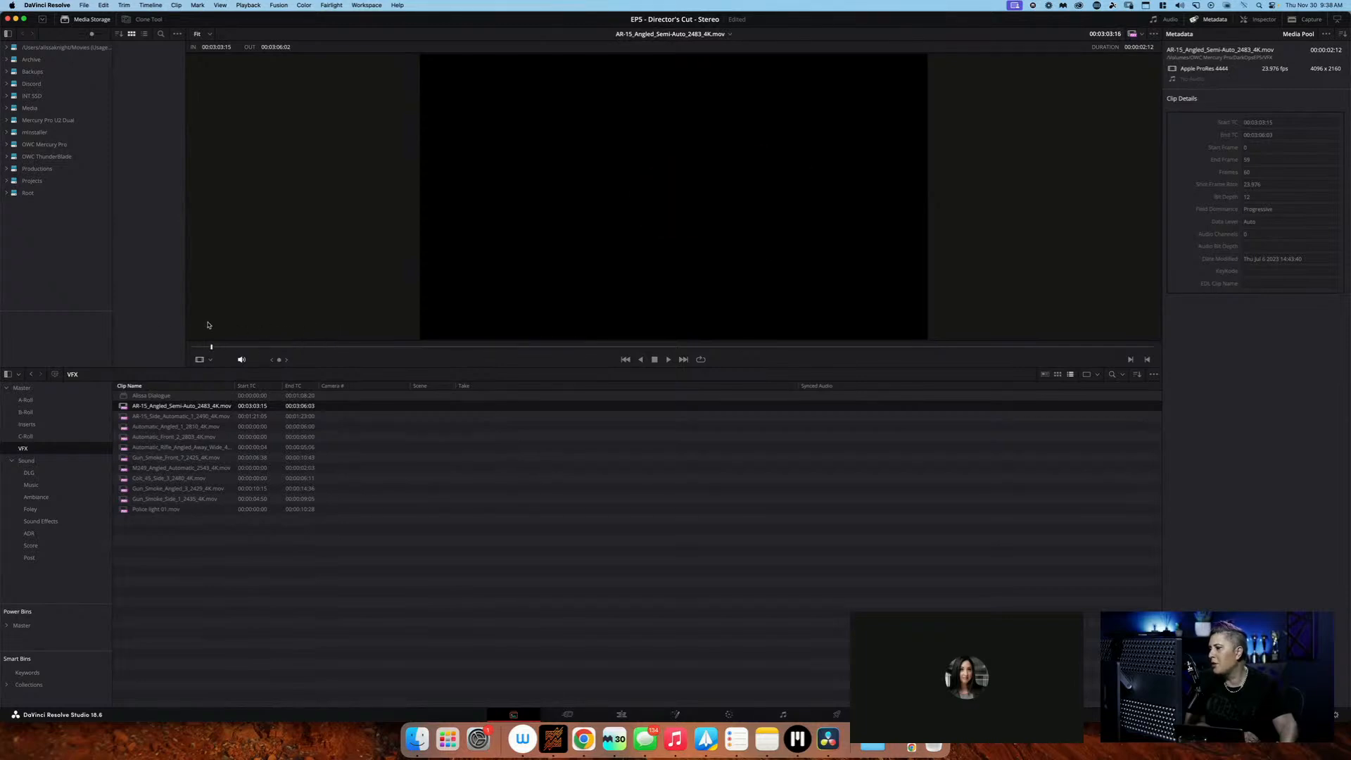
# Preview the remaining automatic-fire, Colt 45 and gun-smoke clips in the VFX bin
pyautogui.click(124, 427)
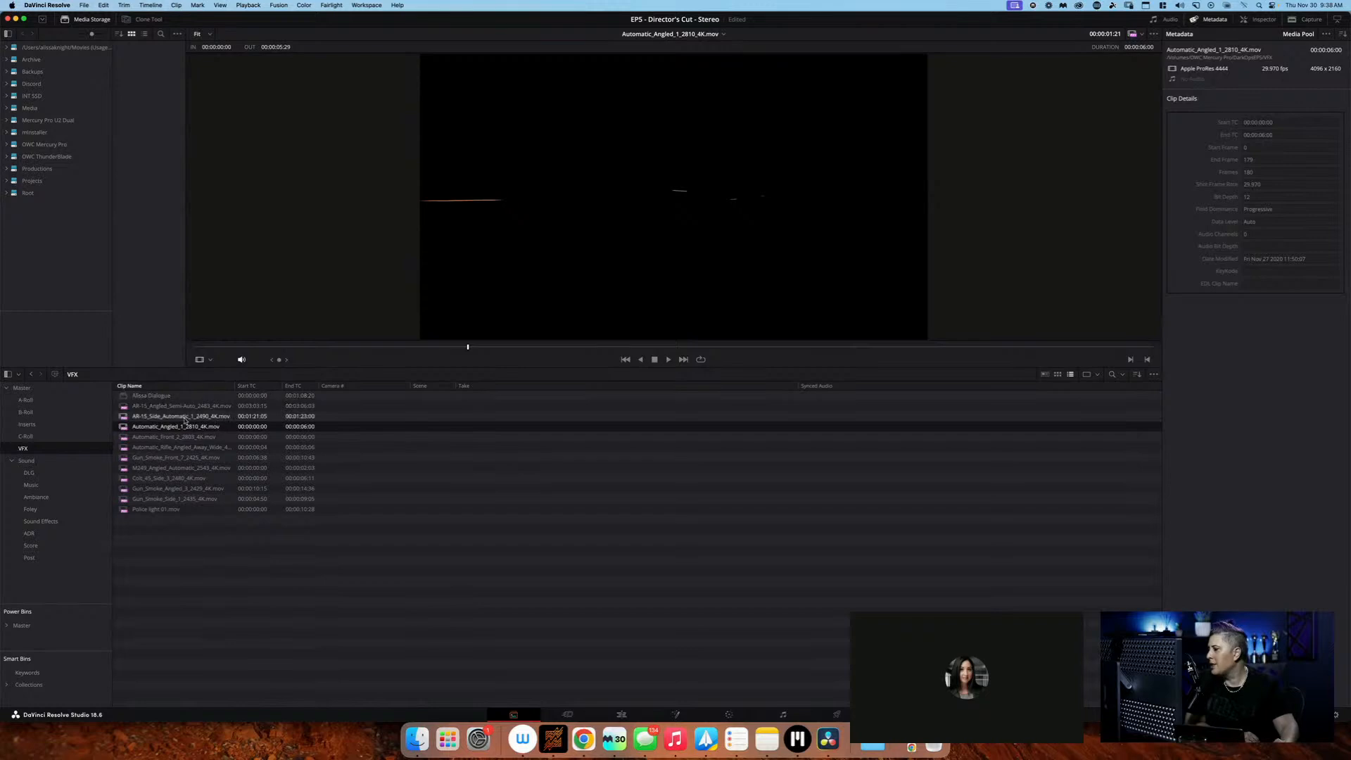
pyautogui.click(124, 449)
pyautogui.click(124, 458)
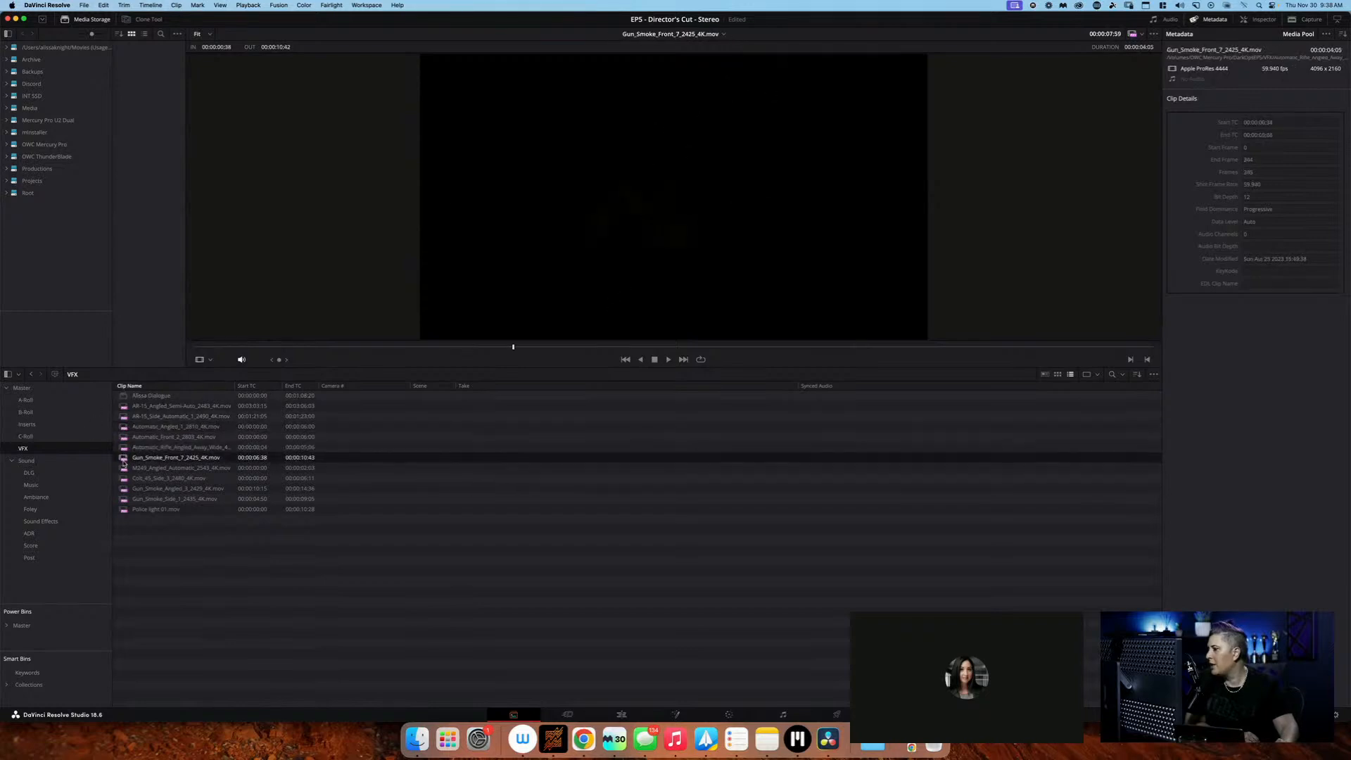
pyautogui.click(124, 468)
pyautogui.click(125, 479)
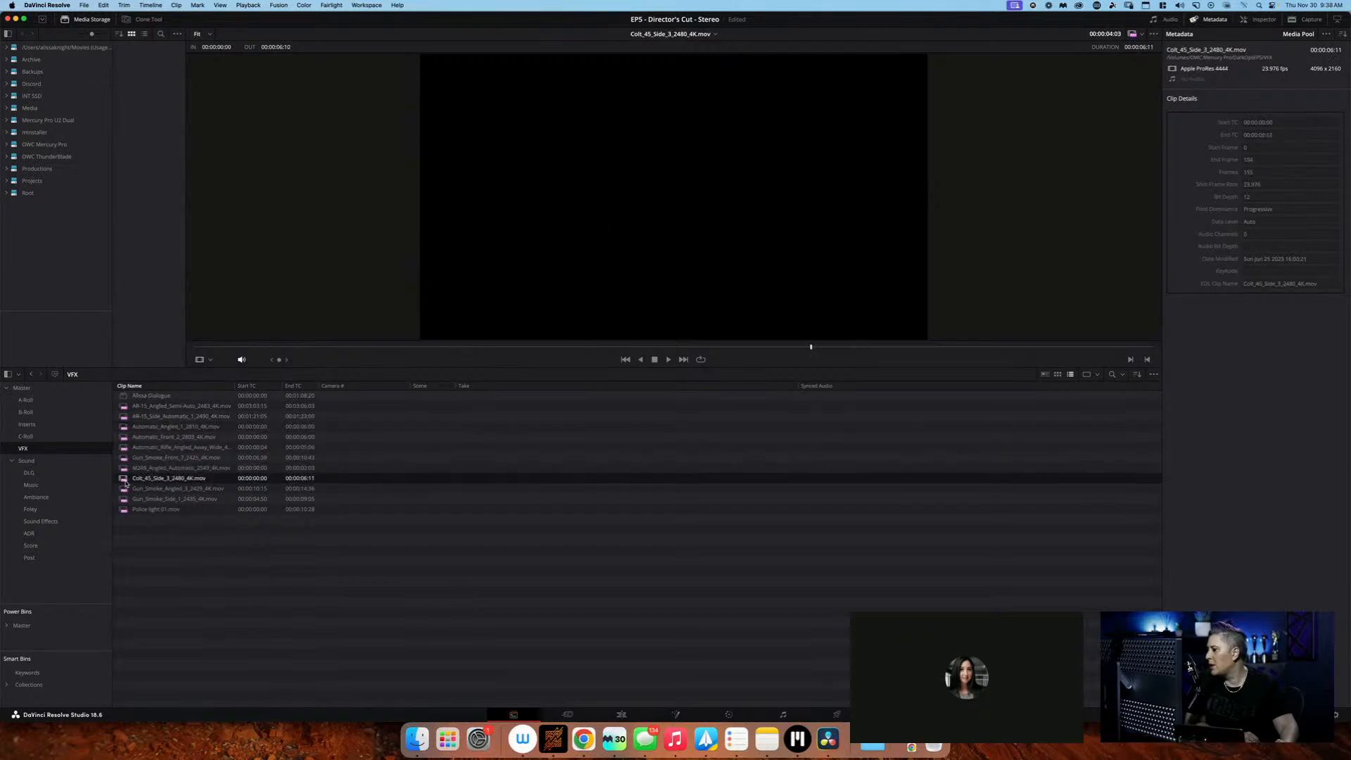
pyautogui.click(125, 489)
pyautogui.click(125, 498)
pyautogui.click(125, 487)
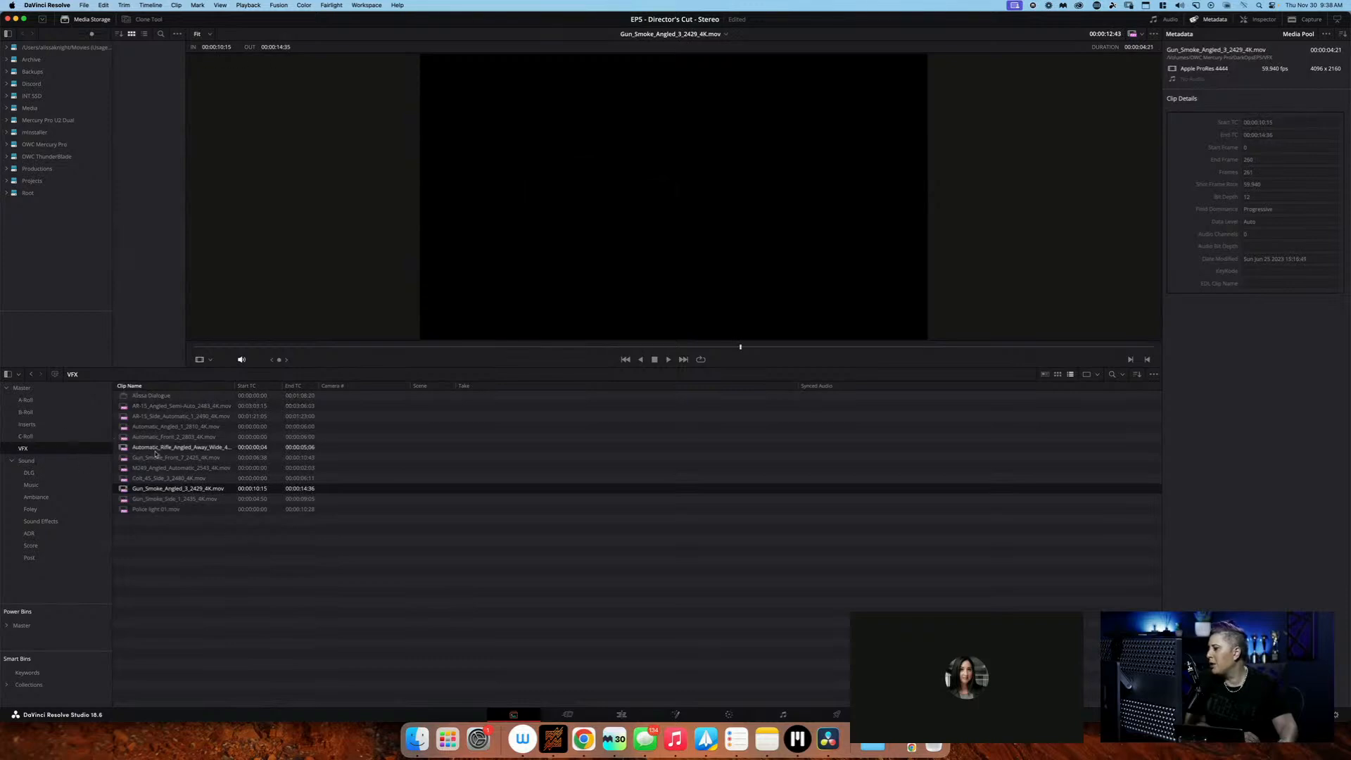
# Open the DLG bin under Sound and examine the dialogue recordings' Camera #, Scene and Take entries
pyautogui.click(62, 461)
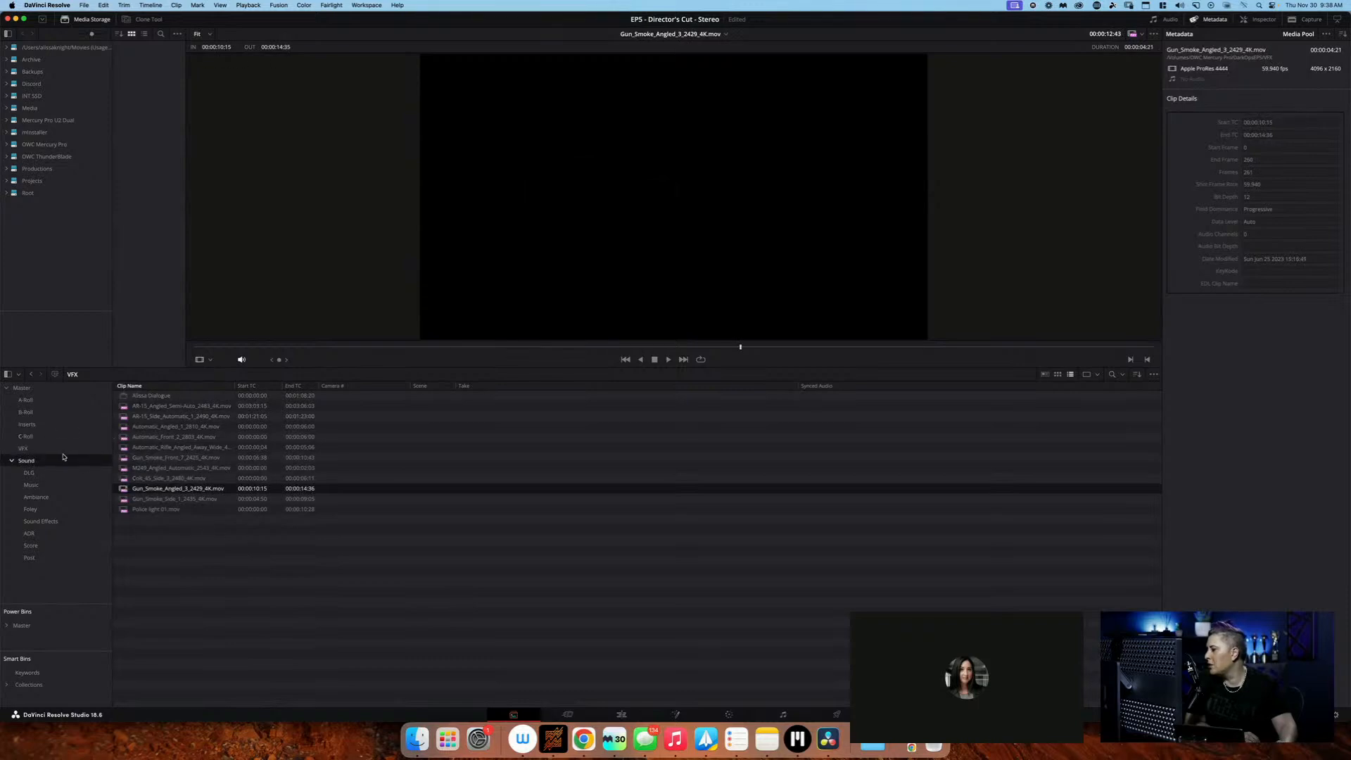
pyautogui.click(59, 472)
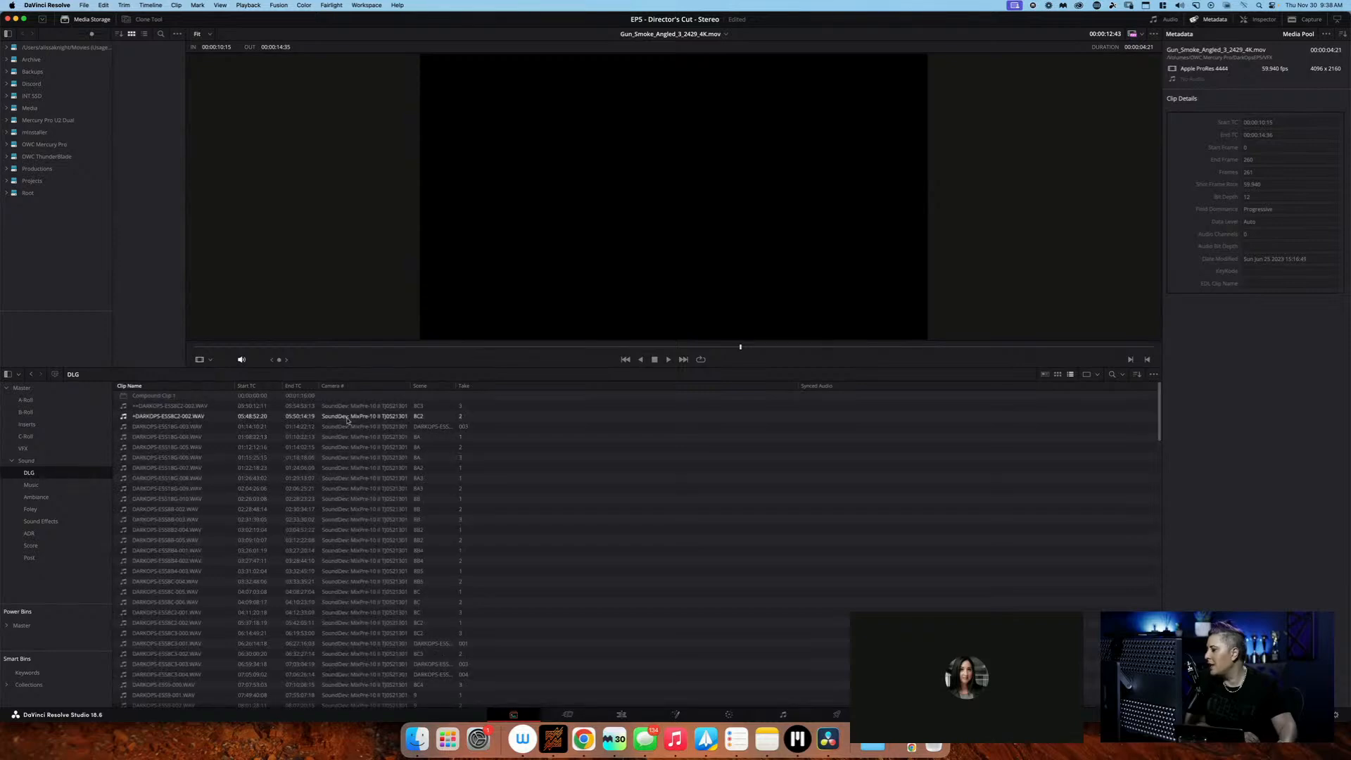
pyautogui.scroll(-10, 457, 516)
pyautogui.scroll(15, 457, 515)
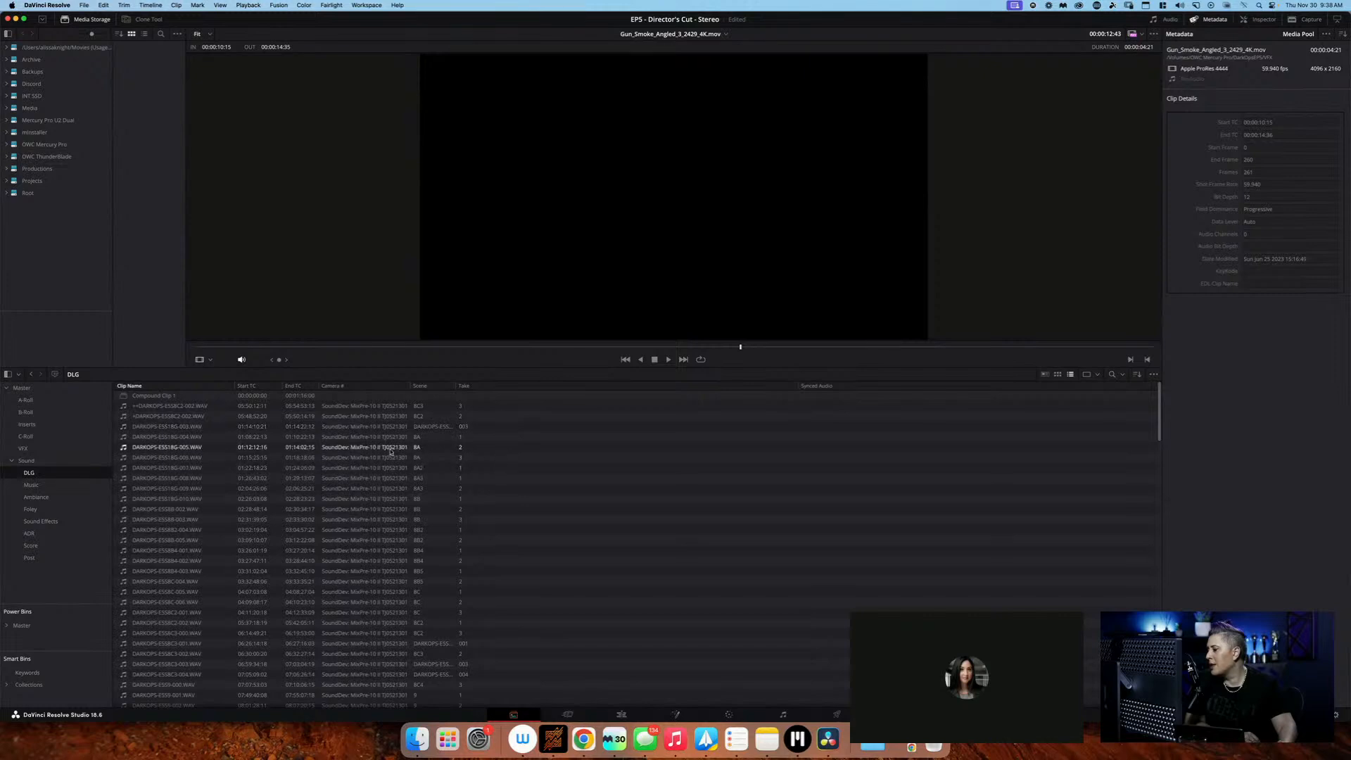
# Look through the Music, Ambiance, Foley and Sound Effects bins to see how the audio is organised
pyautogui.click(61, 488)
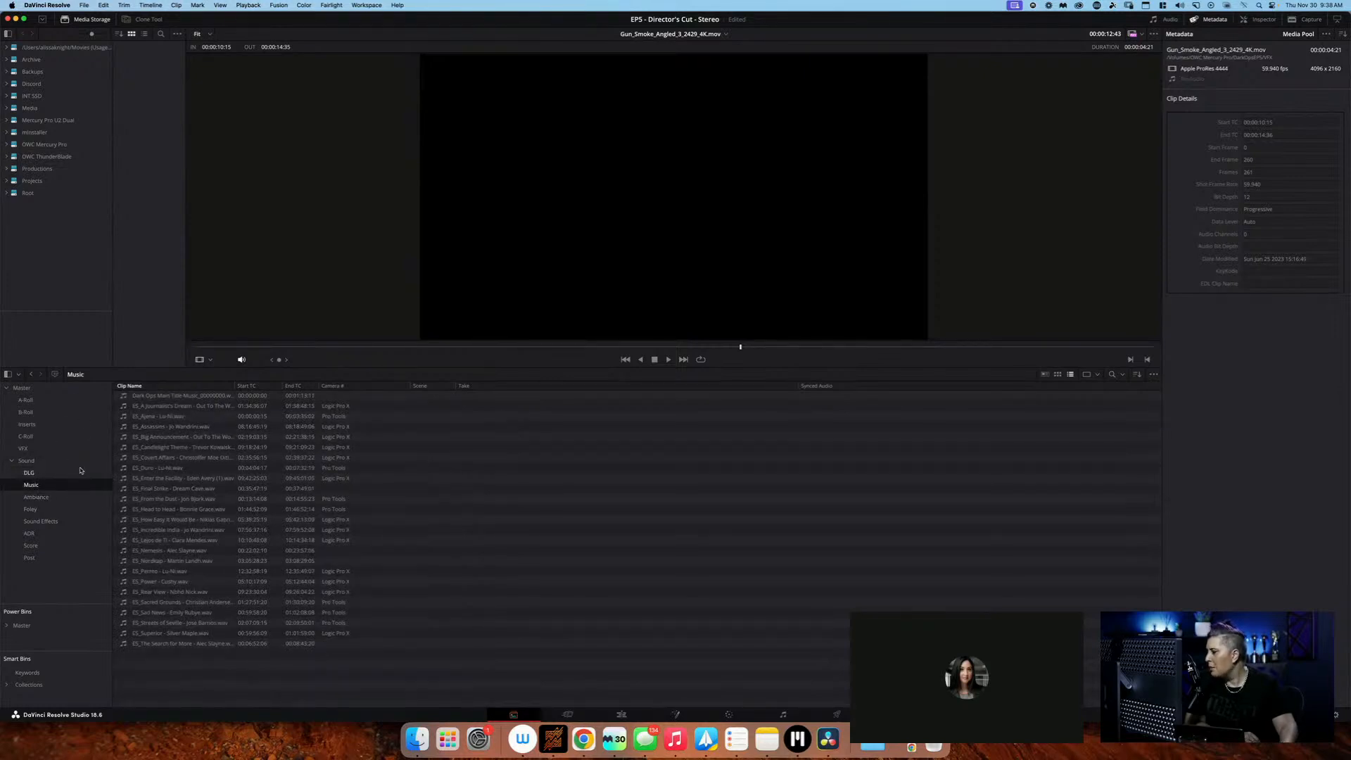
pyautogui.click(59, 496)
pyautogui.click(56, 510)
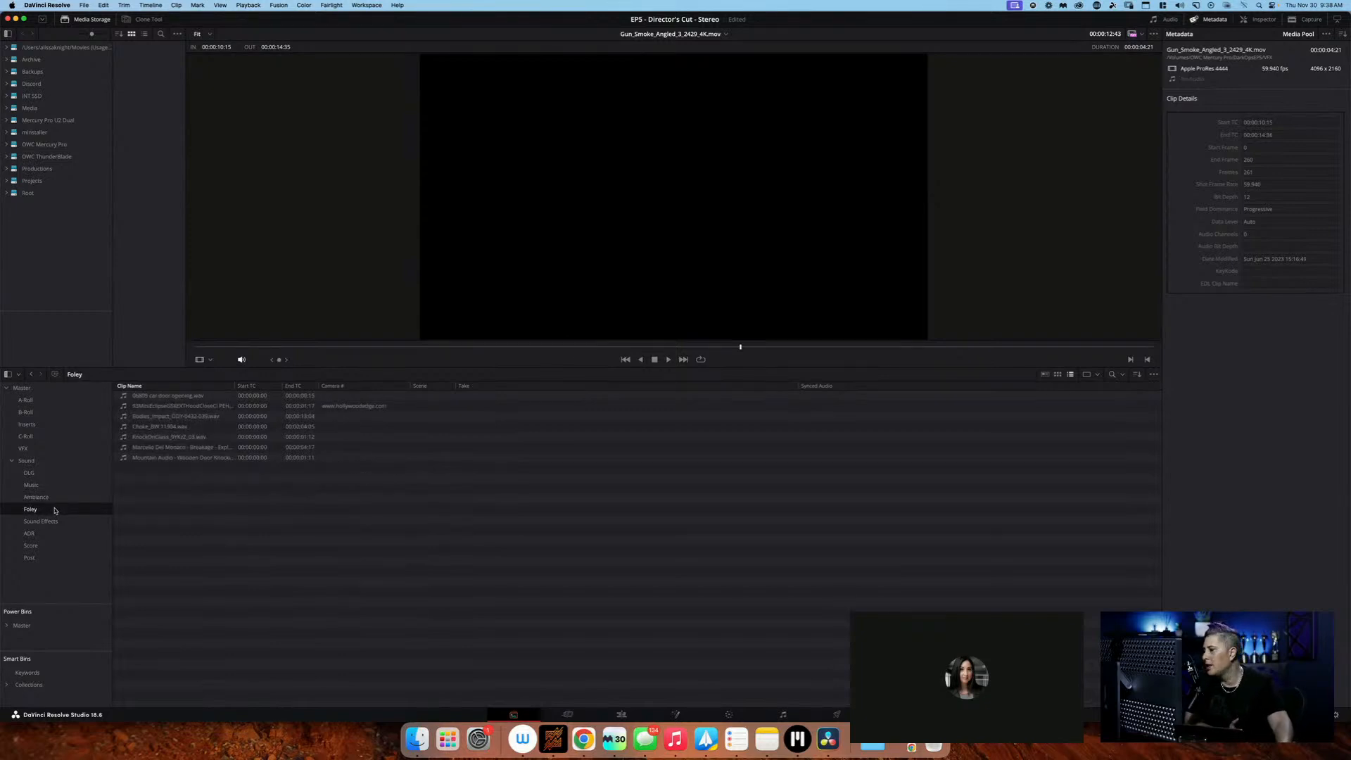
pyautogui.click(59, 501)
pyautogui.click(60, 509)
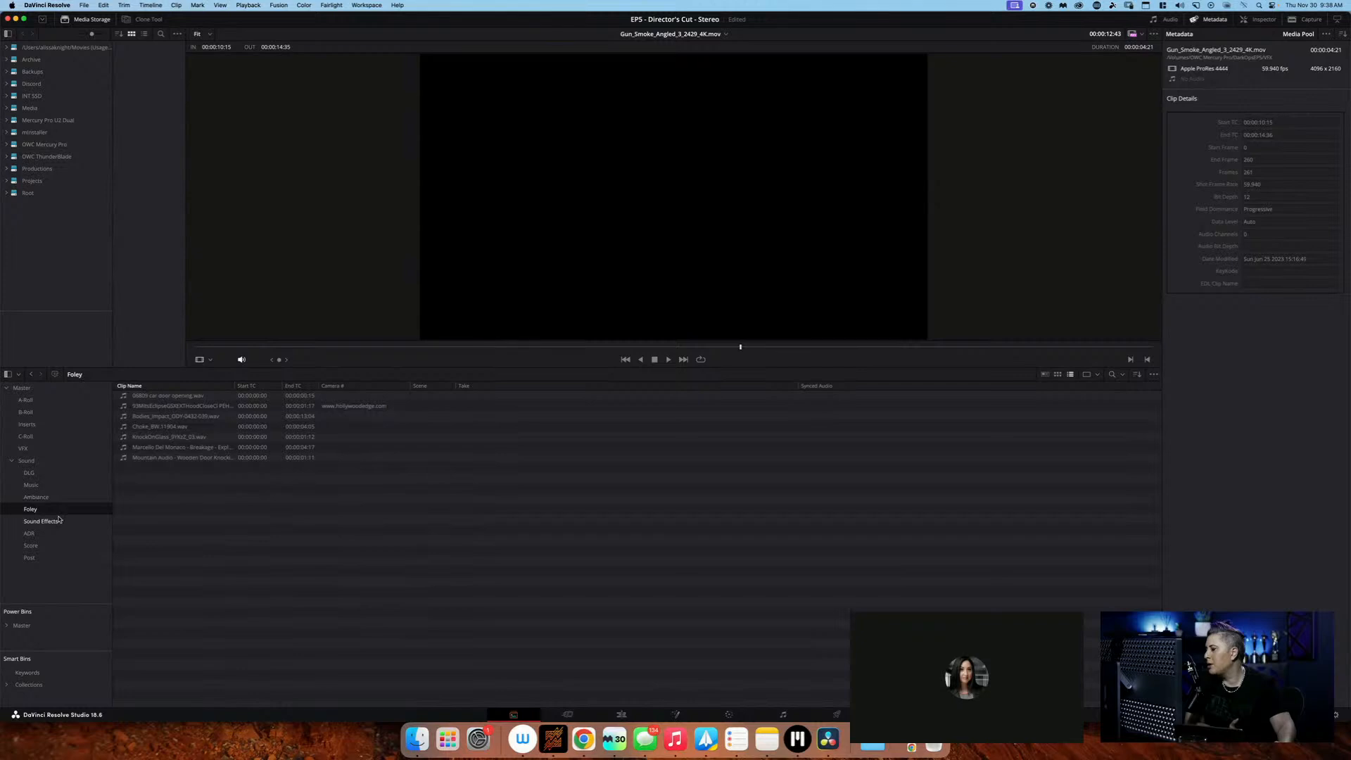
pyautogui.click(61, 520)
pyautogui.click(60, 512)
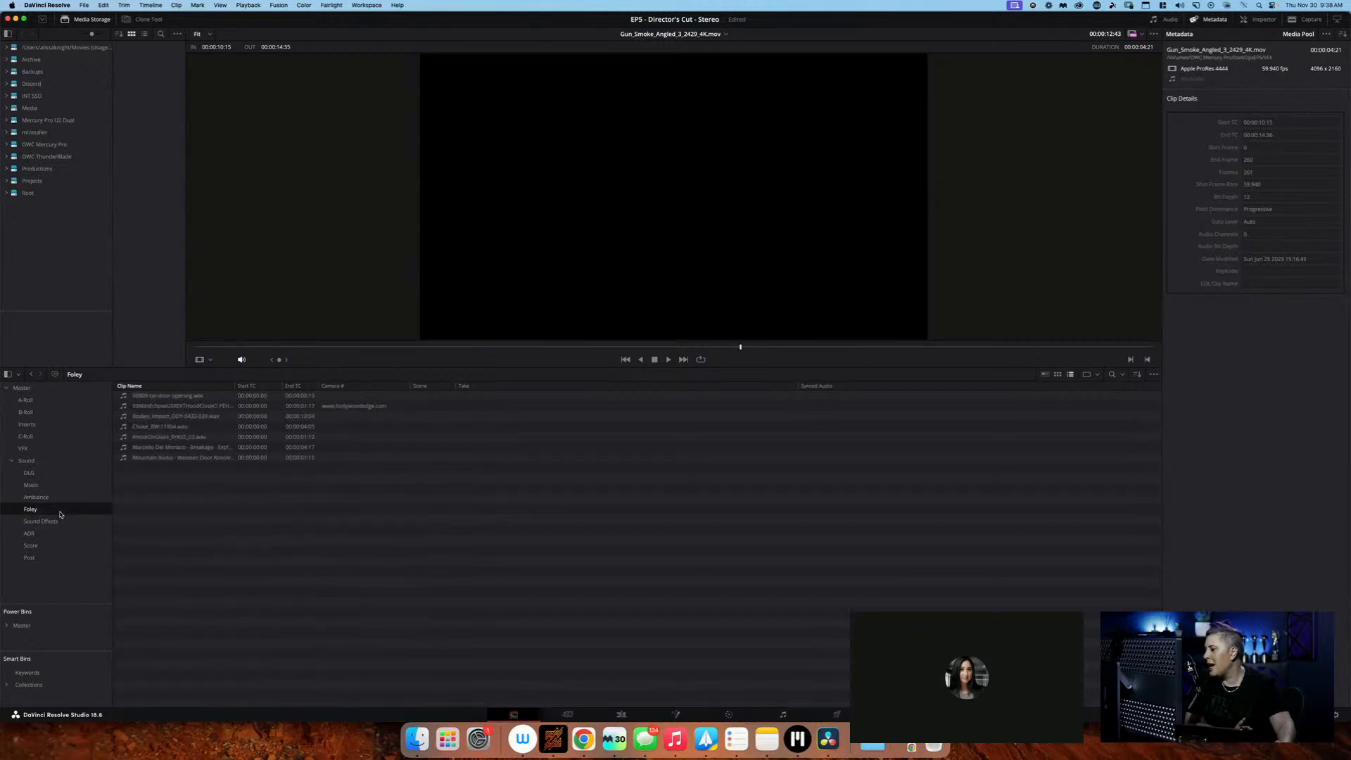
pyautogui.click(71, 502)
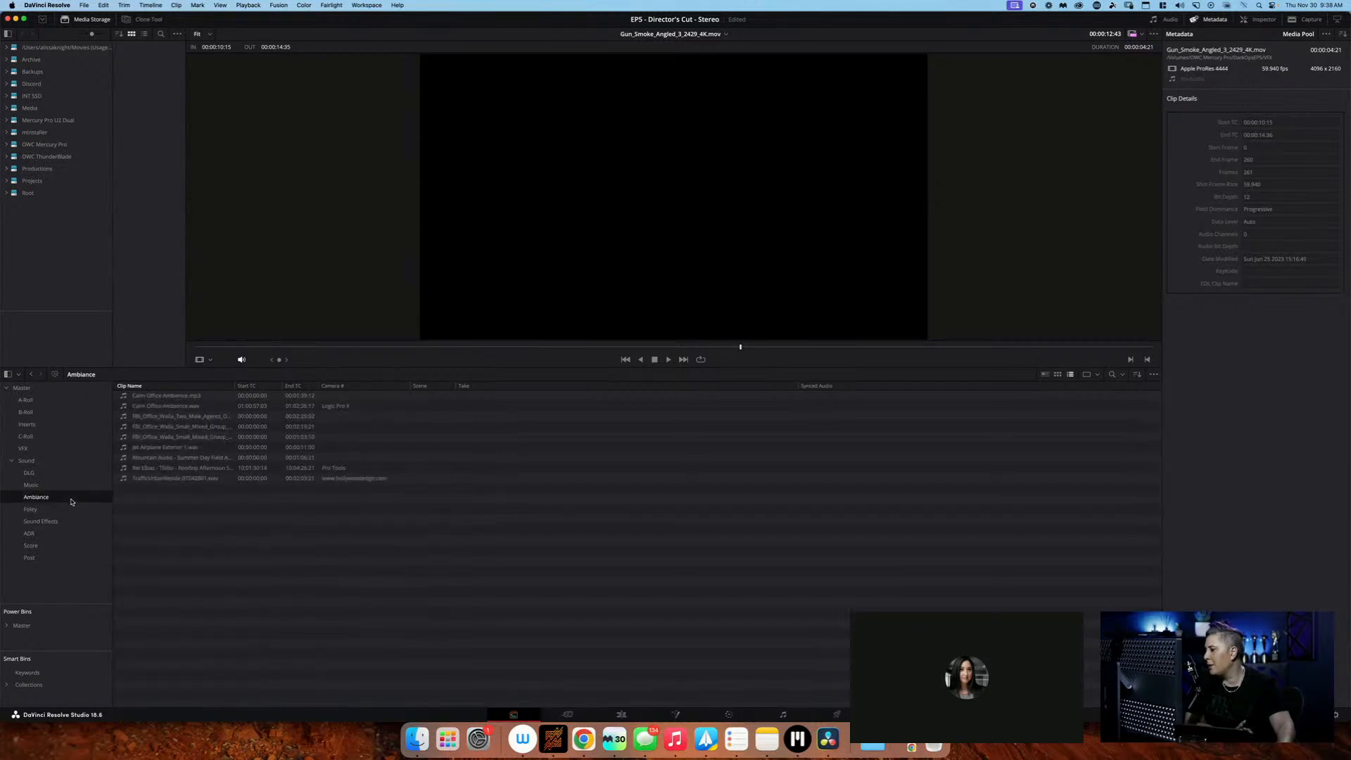
# Examine the contents of the Score and Post bins and return to the Music bin
pyautogui.click(63, 557)
pyautogui.click(65, 546)
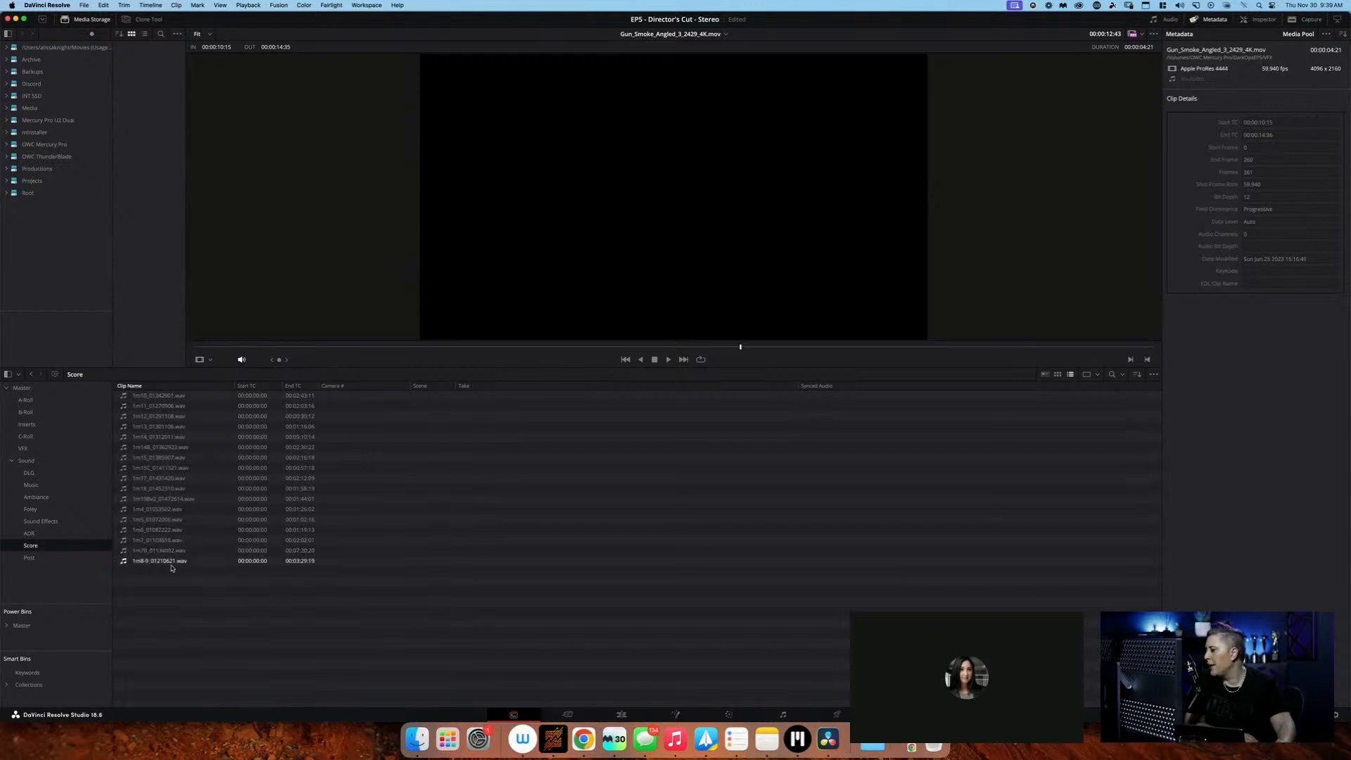
pyautogui.click(74, 557)
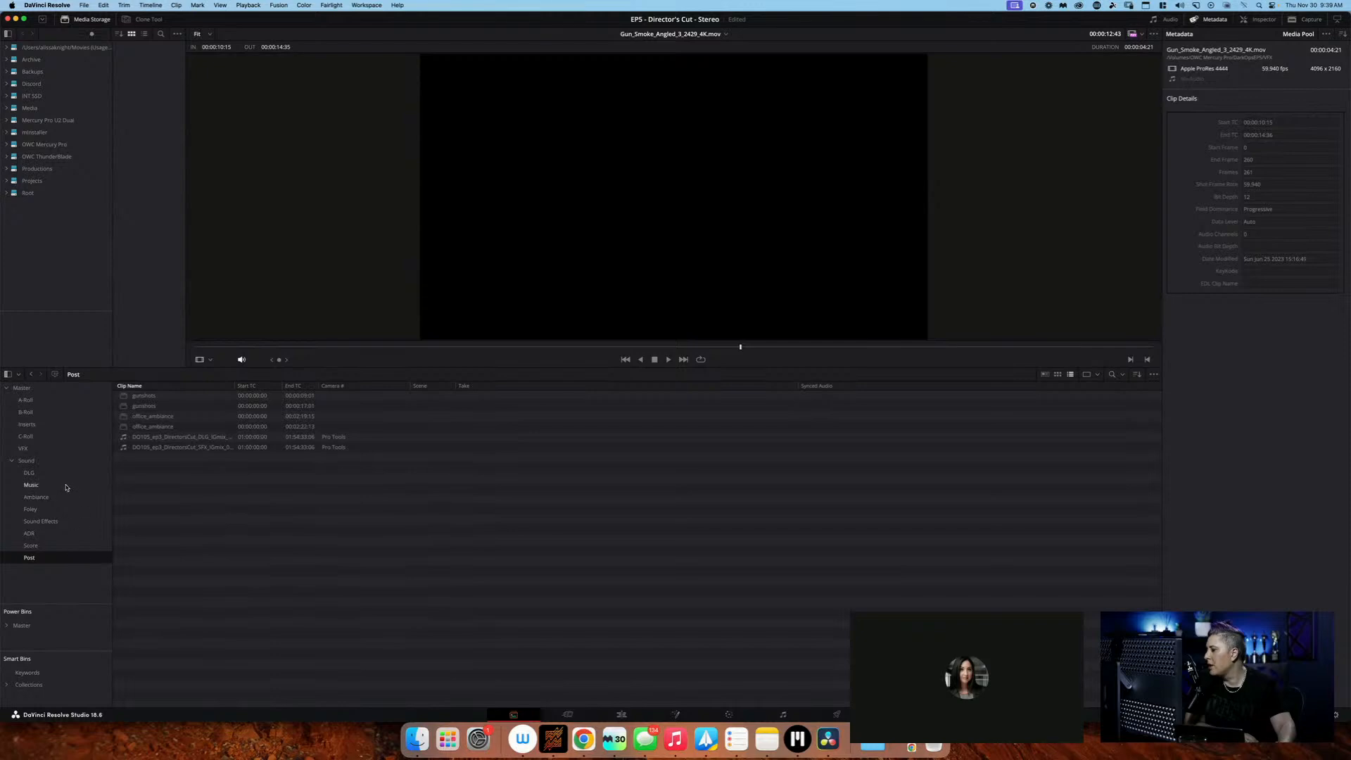
pyautogui.click(66, 487)
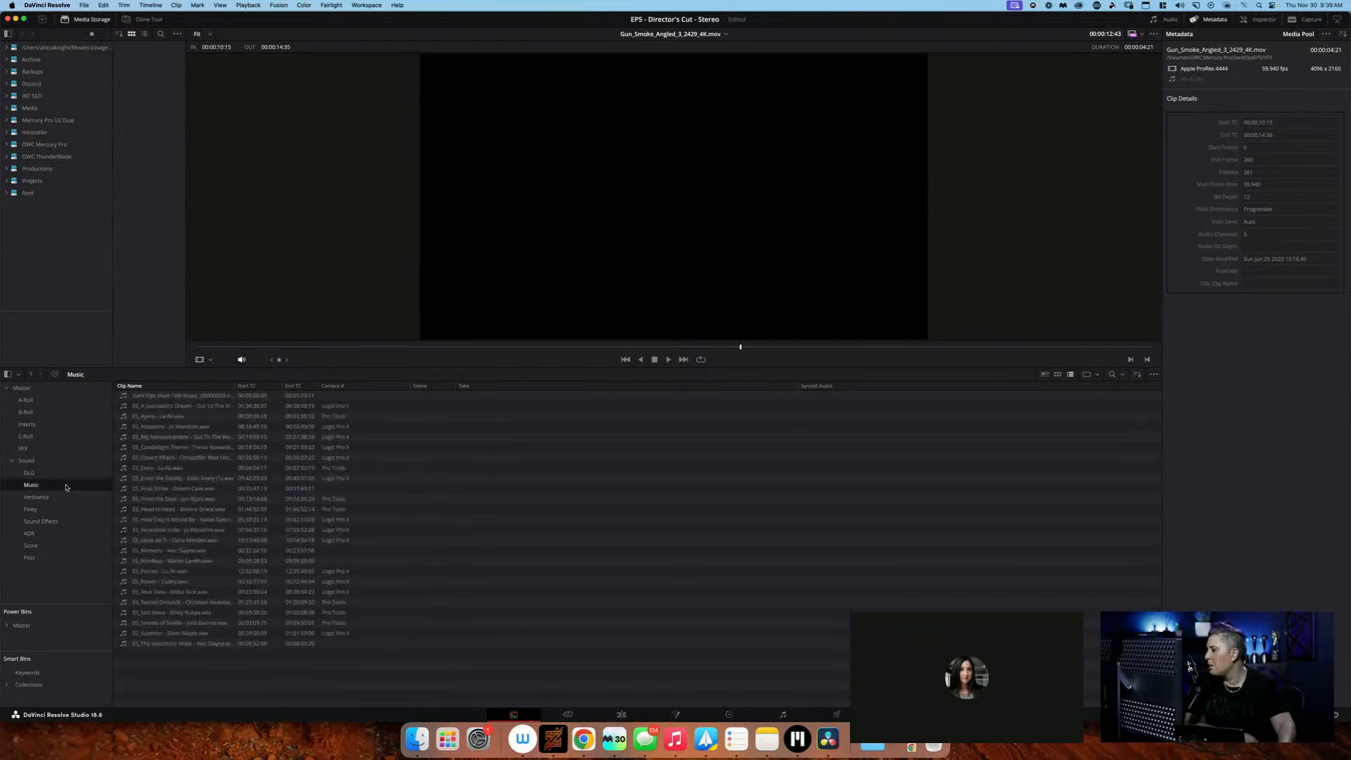
# Compare the clips in the A-Roll, B-Roll and C-Roll bins to see how footage is separated by camera
pyautogui.click(64, 401)
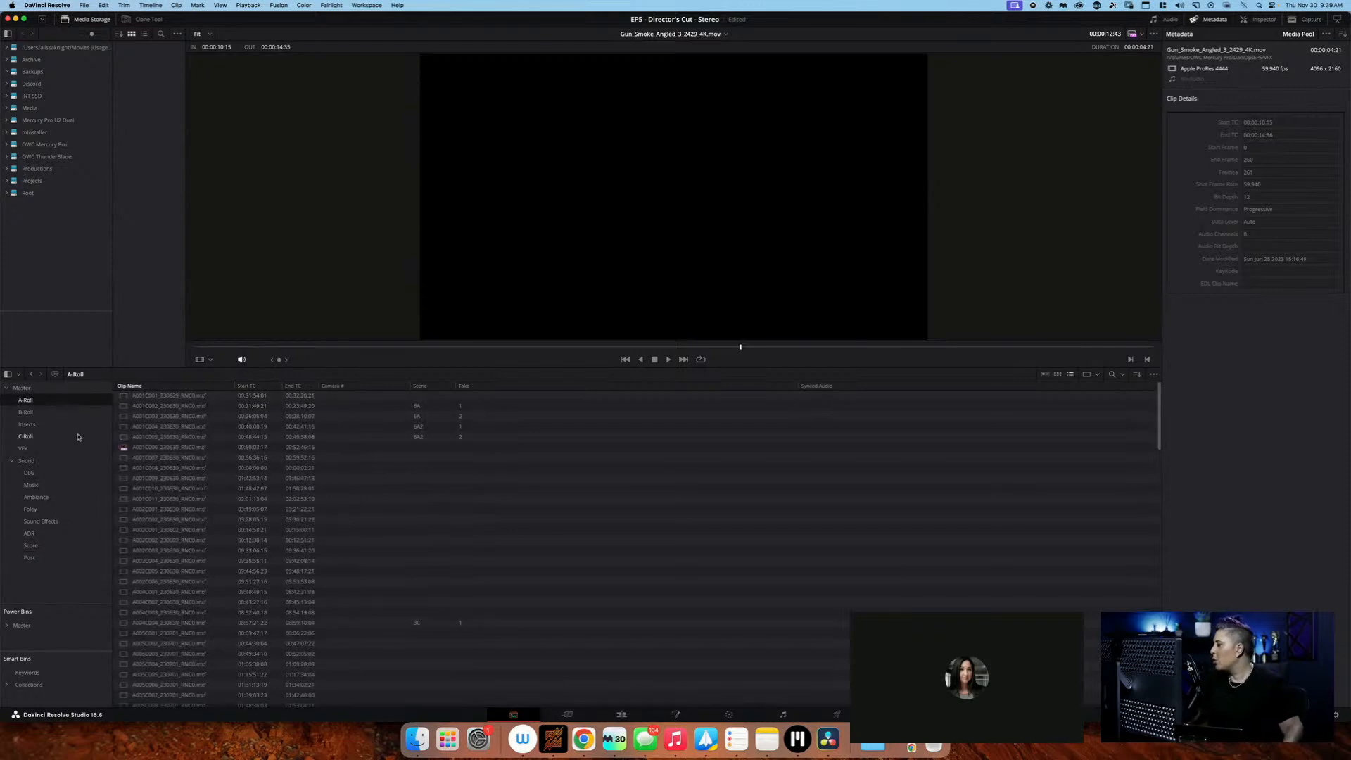
pyautogui.click(77, 411)
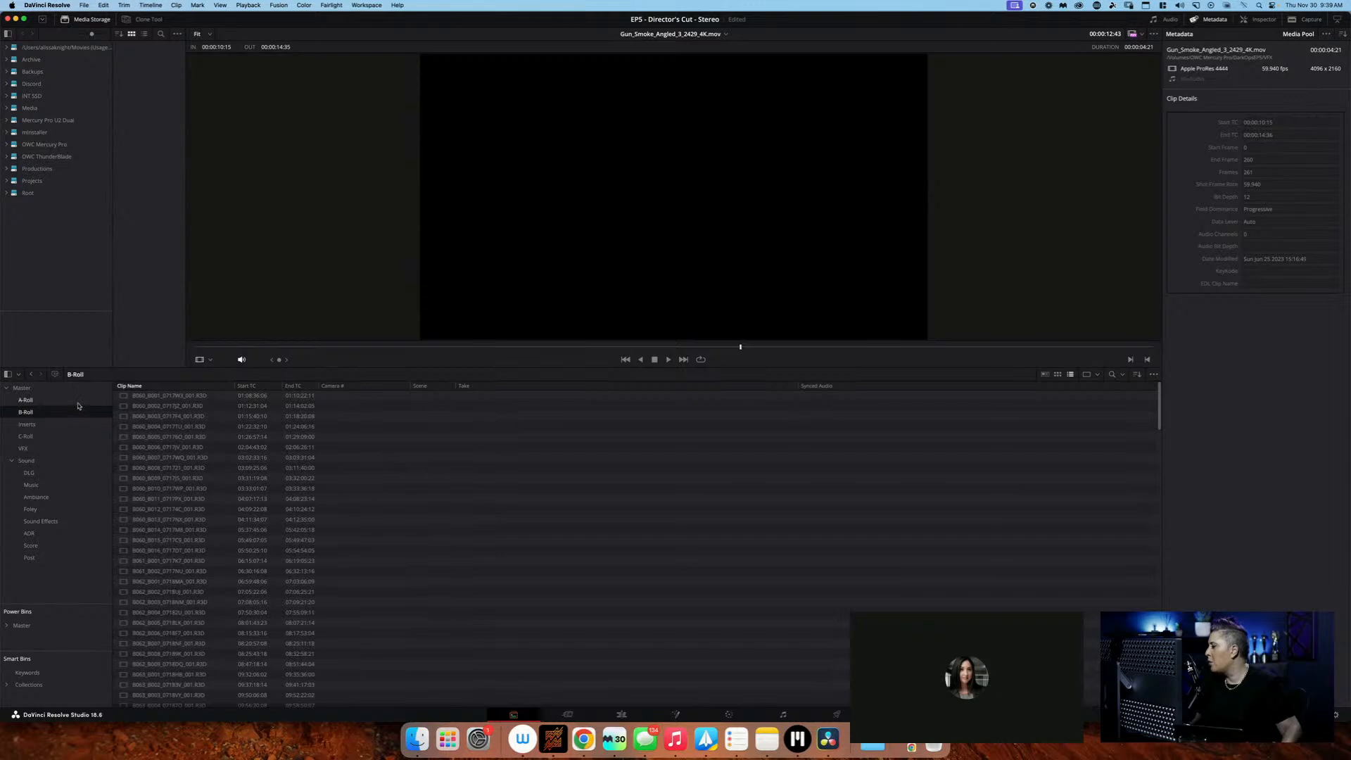
pyautogui.click(78, 401)
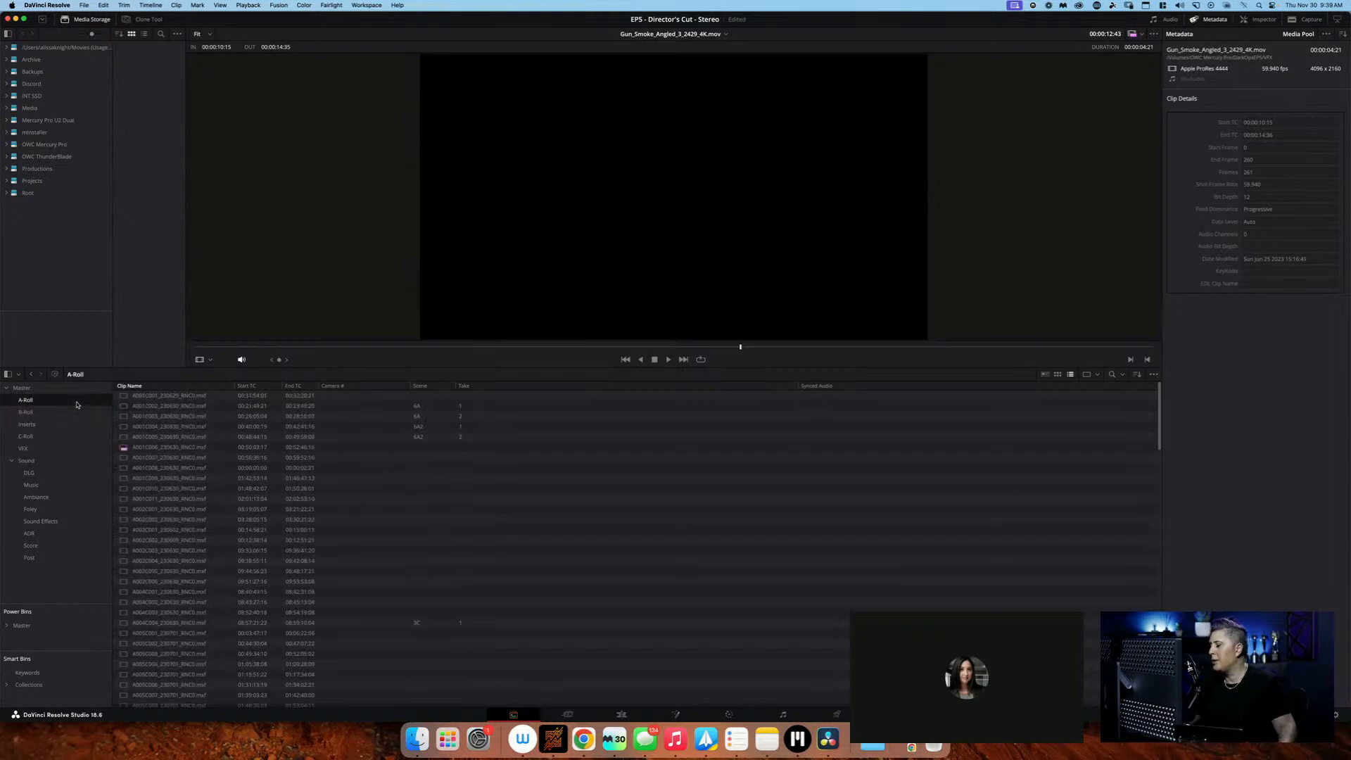
pyautogui.click(50, 409)
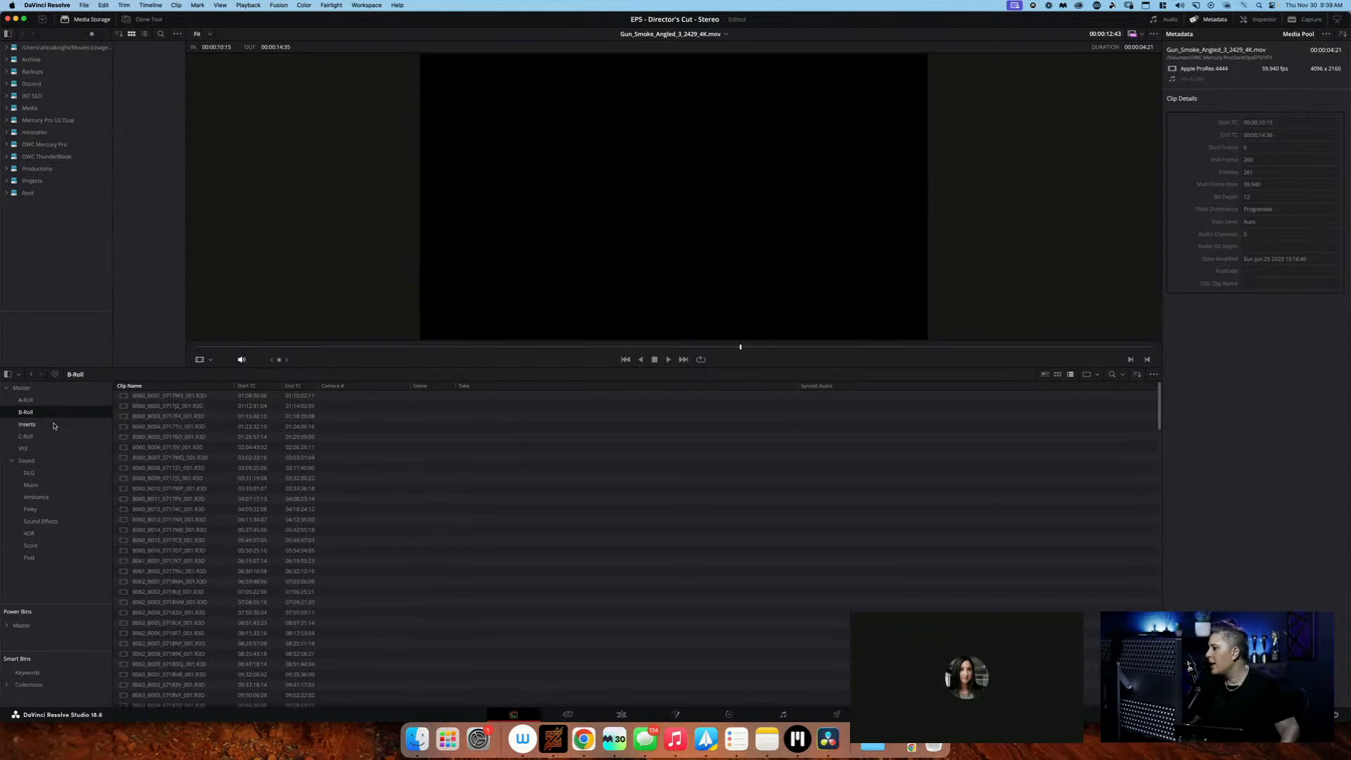
pyautogui.click(55, 436)
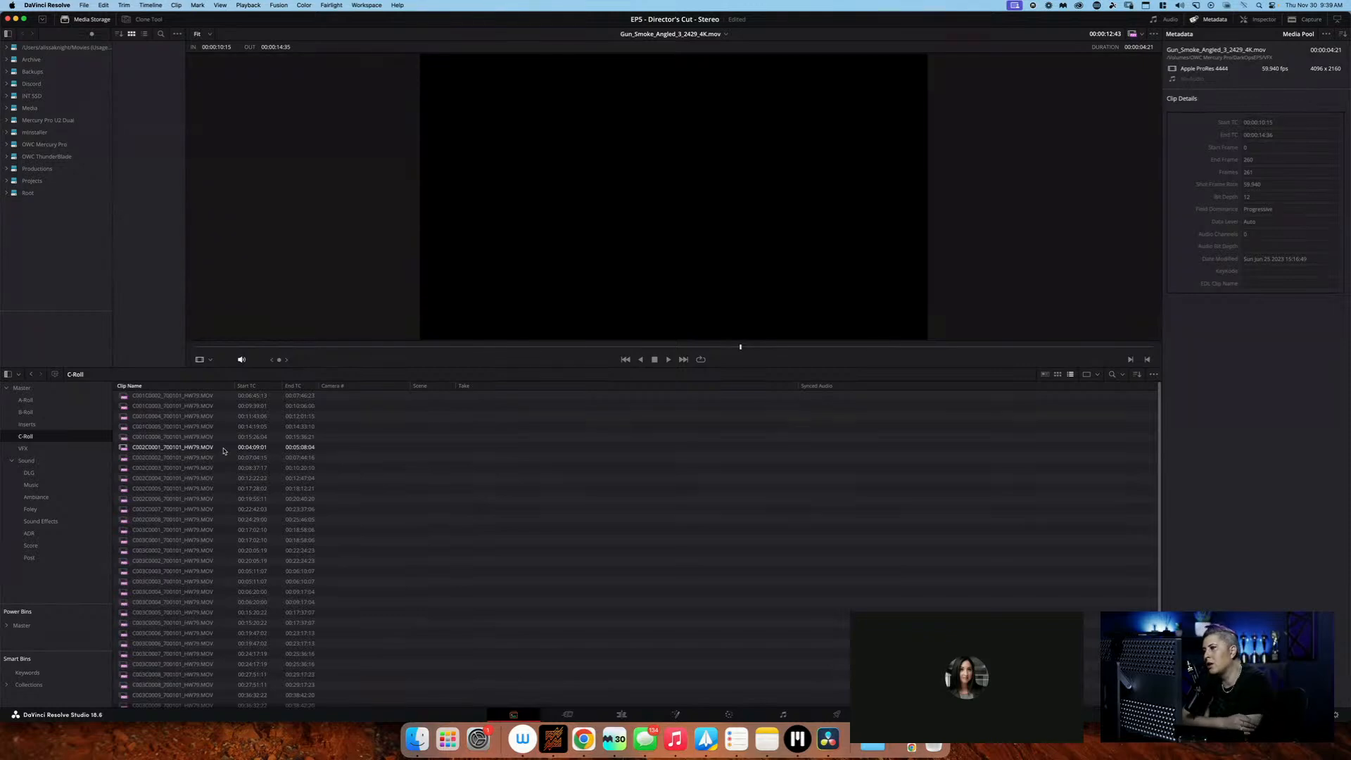
# In the A-Roll bin, set Camera # to 1 for both scene 6A clips, takes 1 and 2
pyautogui.click(95, 403)
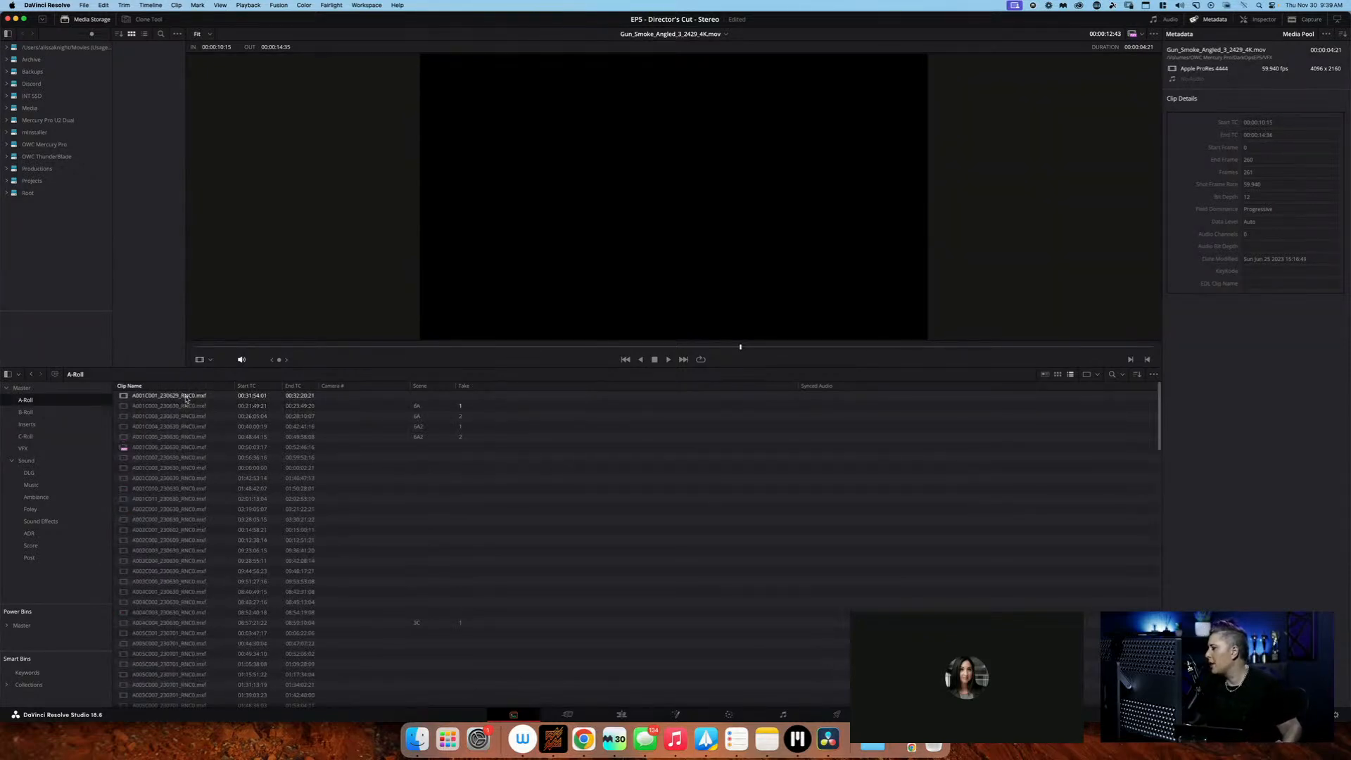
pyautogui.click(186, 396)
pyautogui.click(188, 406)
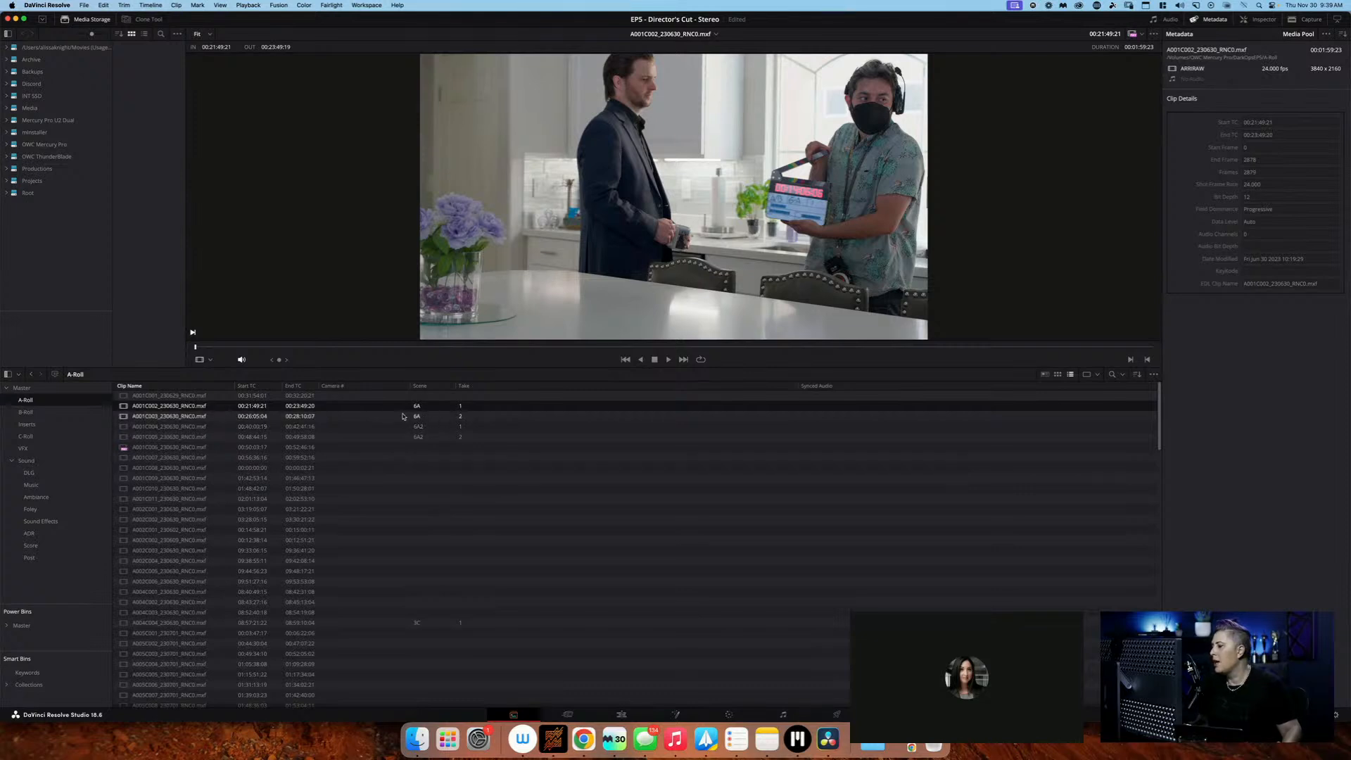
pyautogui.click(369, 406)
pyautogui.write('1')
pyautogui.click(365, 419)
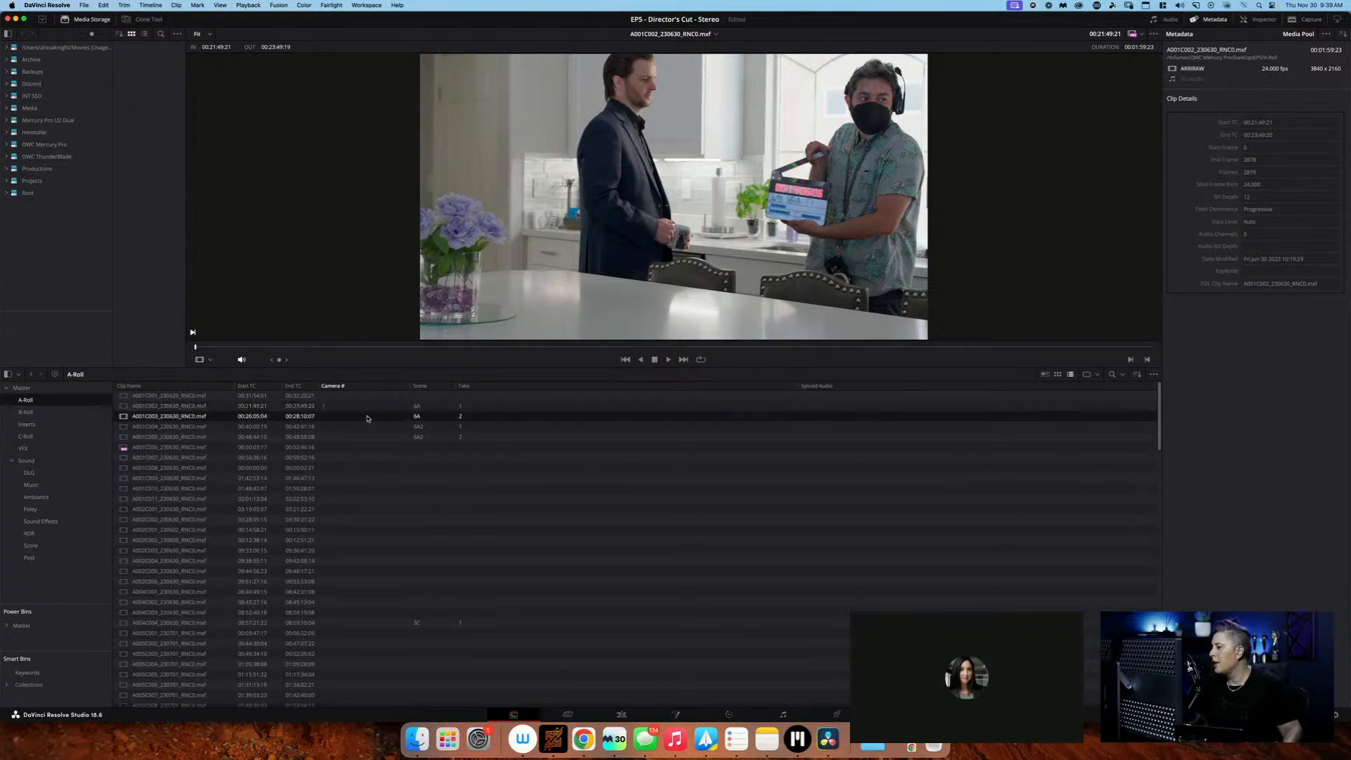
pyautogui.write('1')
# Set Camera # to 1 for both scene 6A2 clips, takes 1 and 2
pyautogui.click(366, 426)
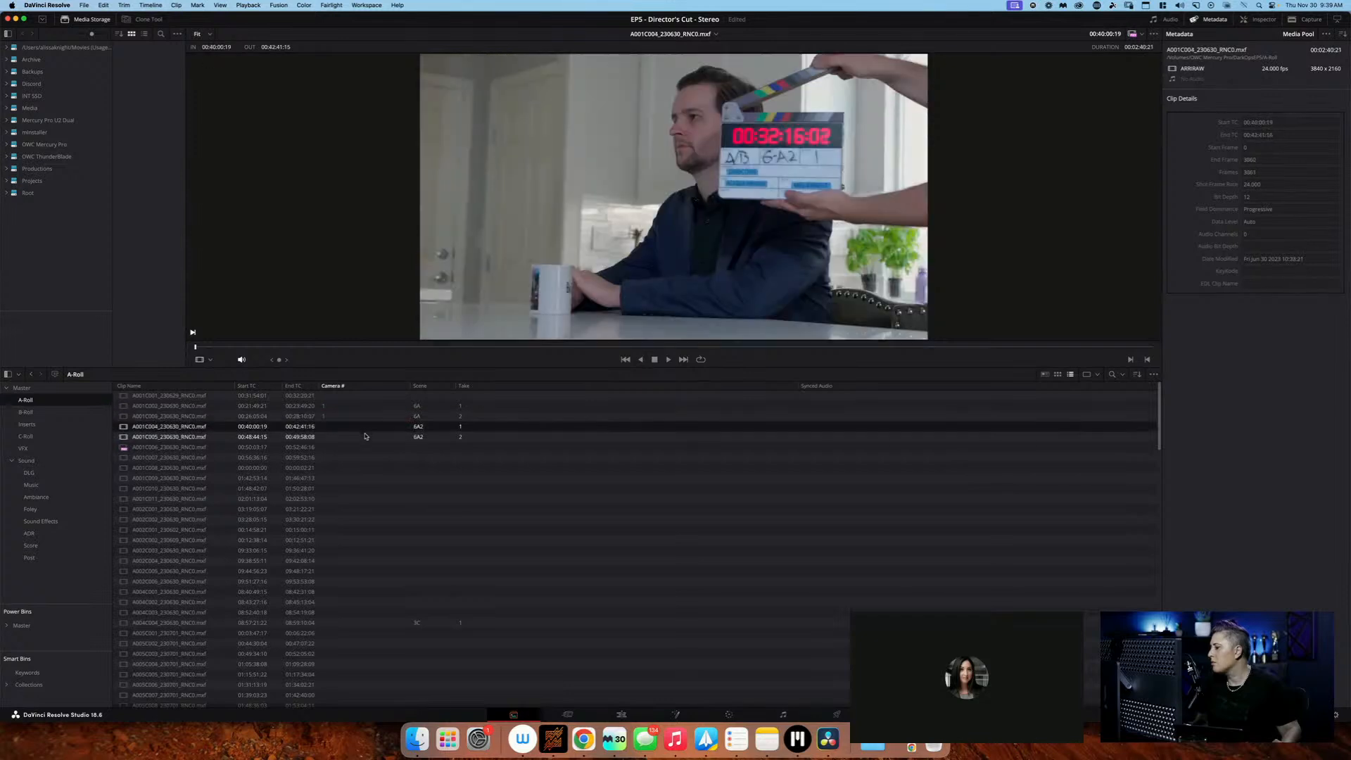
pyautogui.click(368, 427)
pyautogui.write('1')
pyautogui.click(359, 437)
pyautogui.click(359, 439)
pyautogui.write('1')
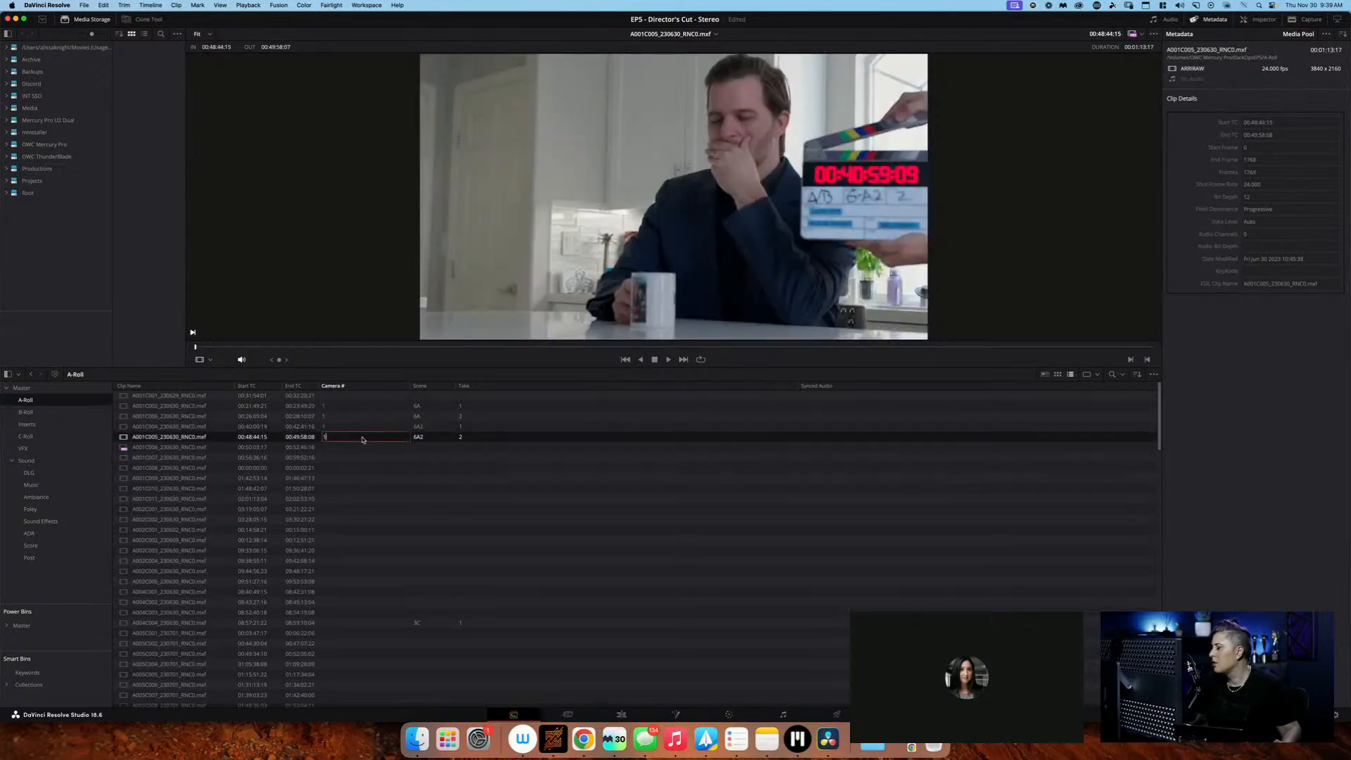
pyautogui.click(394, 449)
pyautogui.click(422, 441)
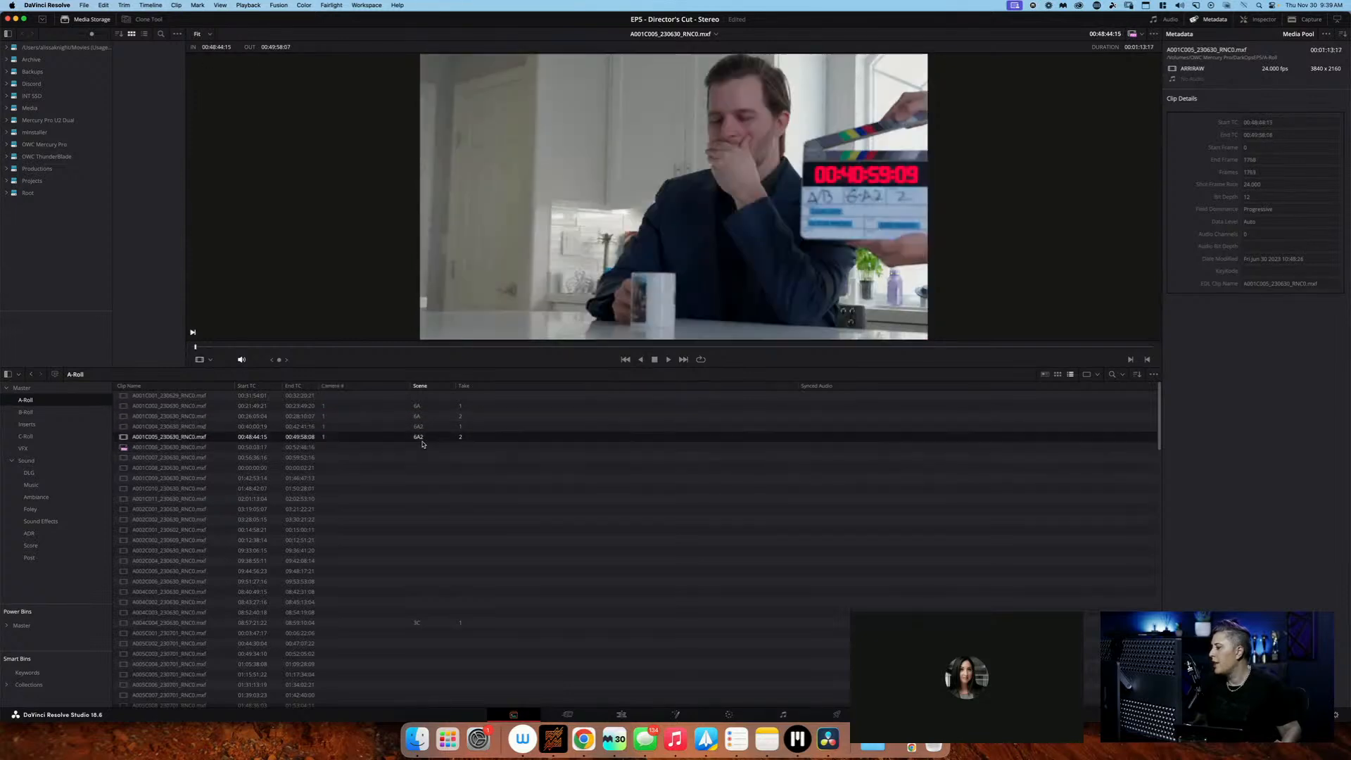
# Load the scene 6A, take 1 clip in the viewer, scrub through its slate, and return to its start
pyautogui.click(441, 399)
pyautogui.click(437, 415)
pyautogui.click(443, 406)
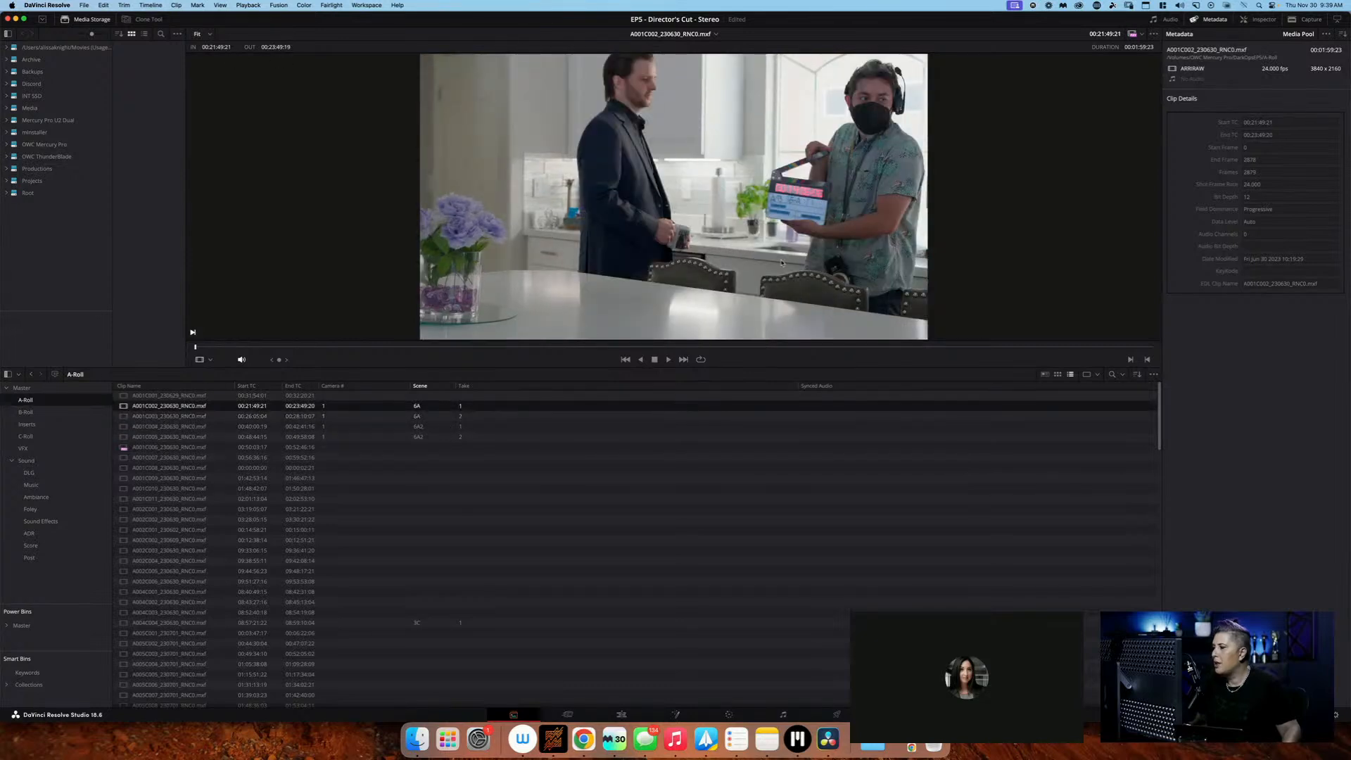
pyautogui.click(200, 347)
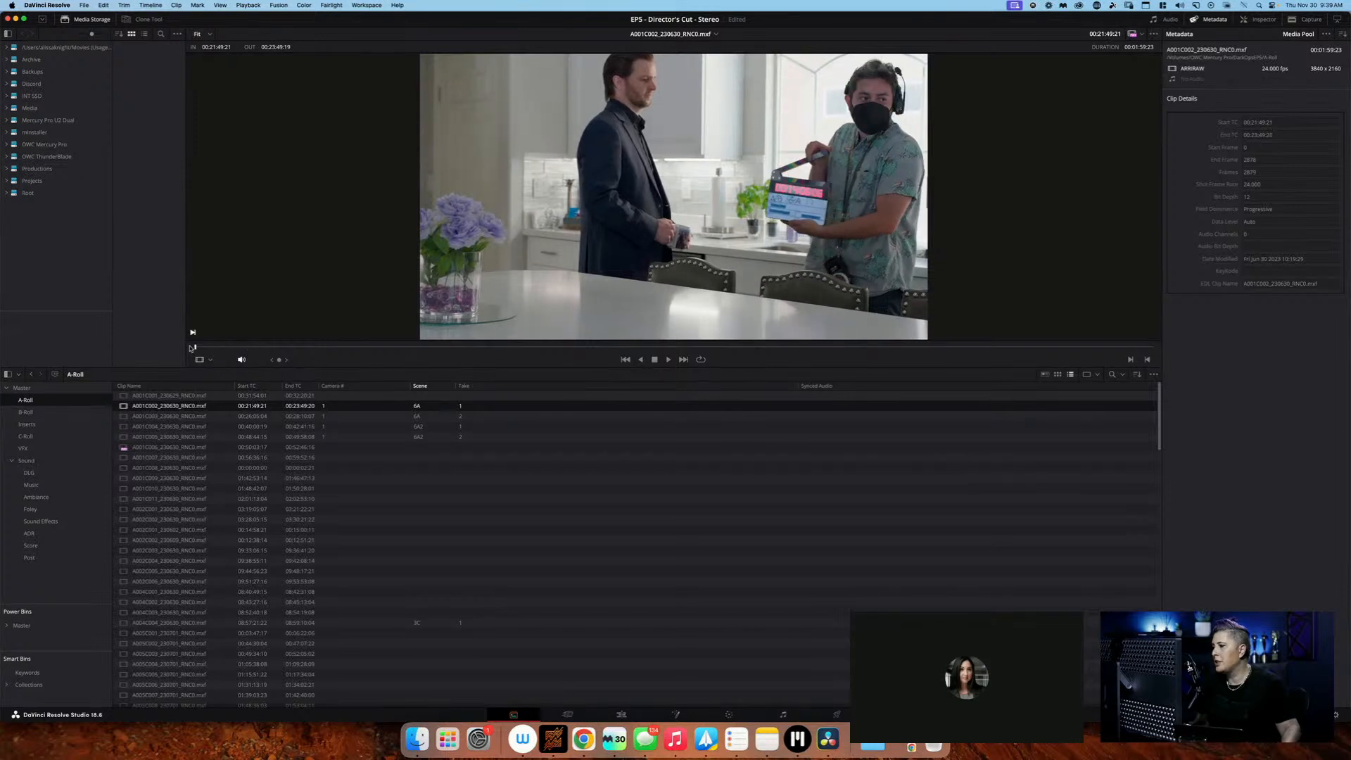
pyautogui.click(278, 347)
pyautogui.moveTo(277, 347); pyautogui.dragTo(184, 351)
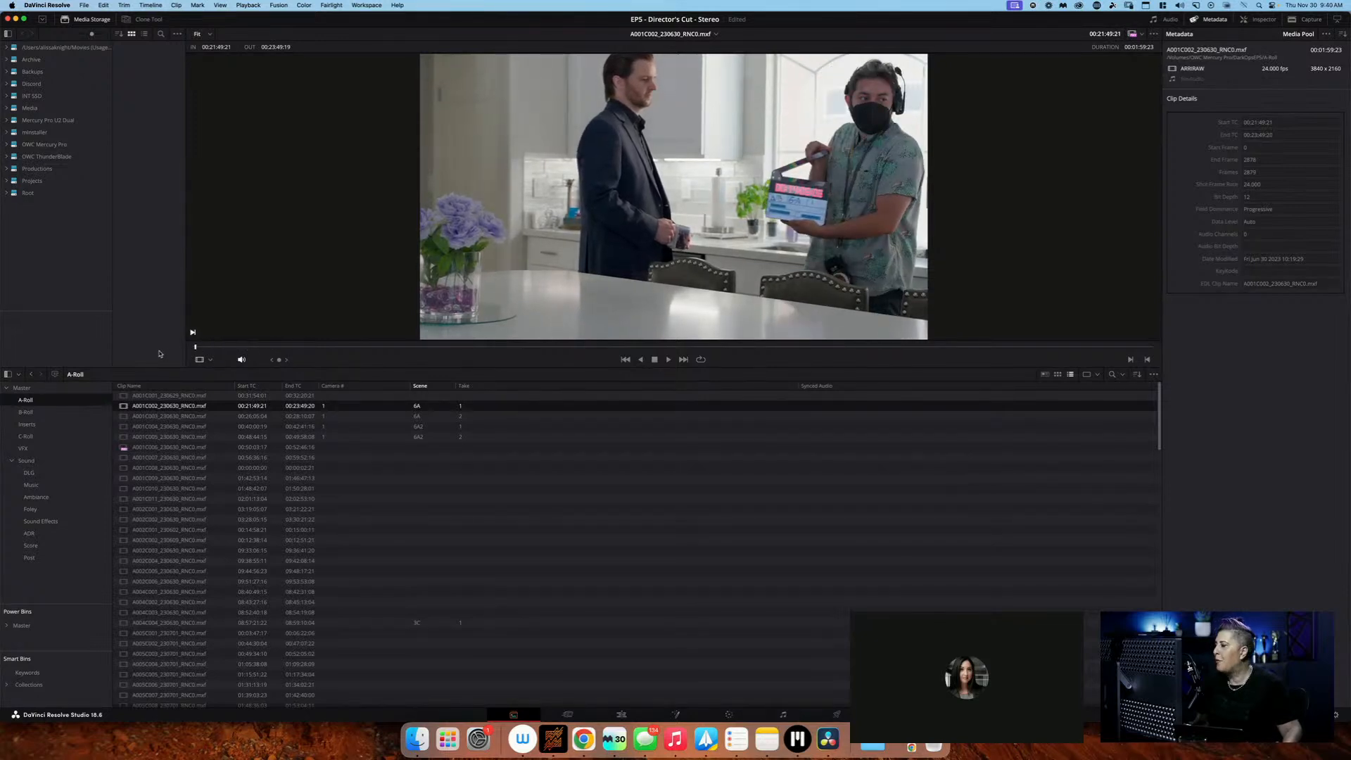
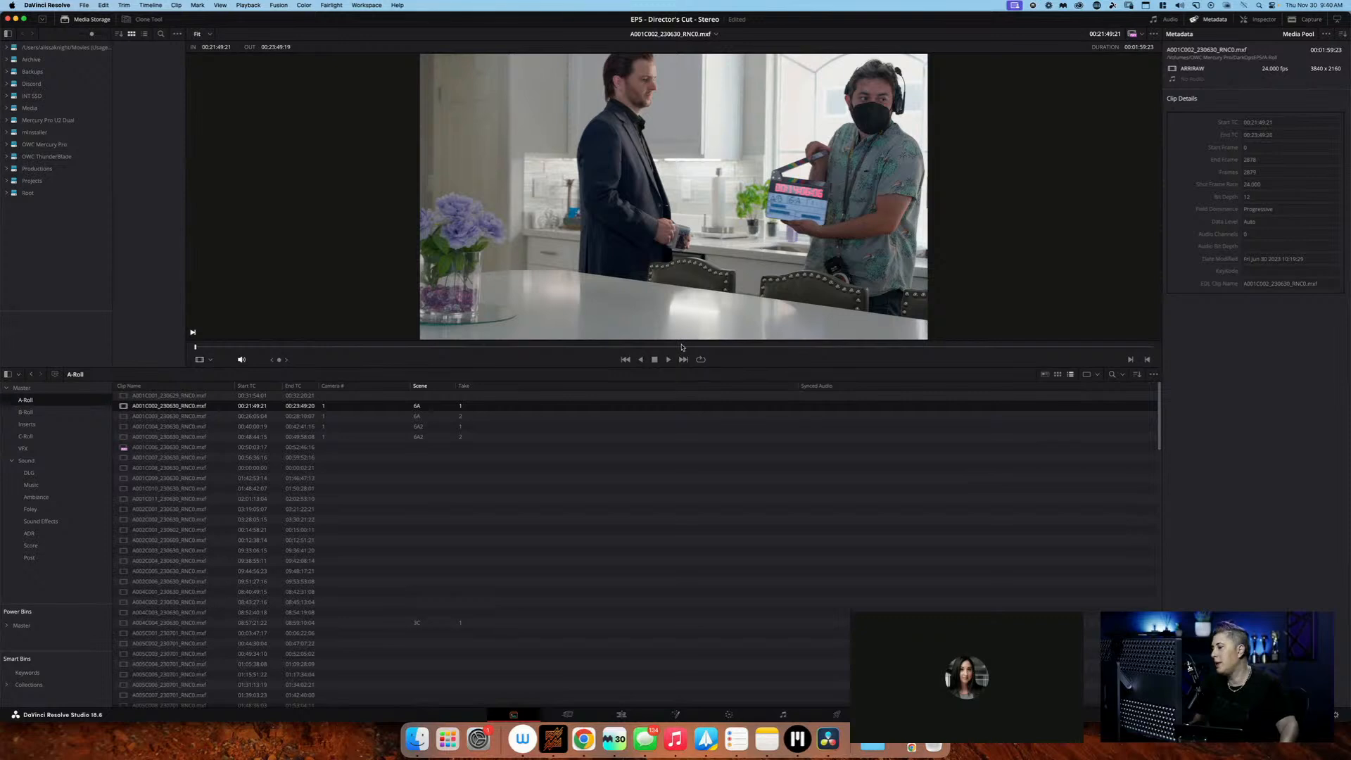
# Compare the slates of scene 6A, takes 1 and 2, and scene 6A2, takes 1 and 2, in the viewer
pyautogui.click(476, 418)
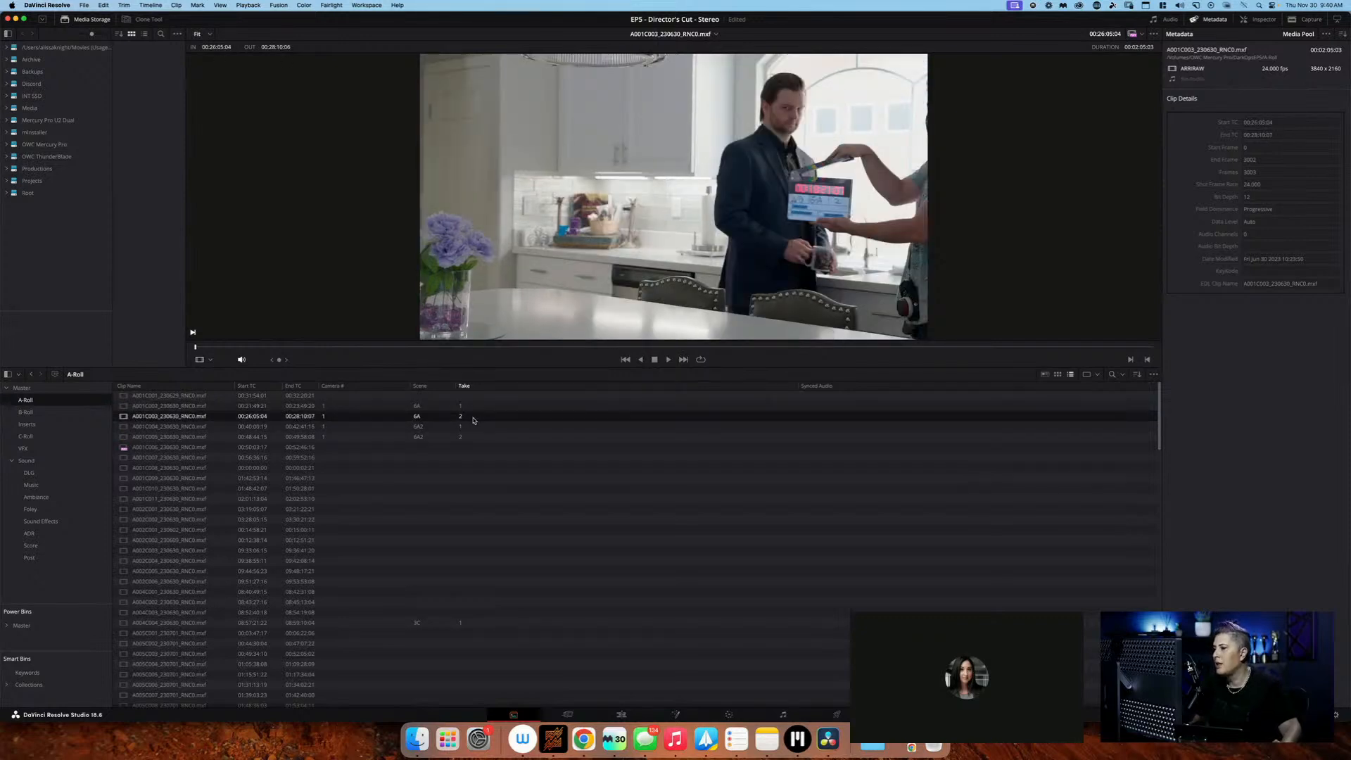
pyautogui.click(482, 409)
pyautogui.click(480, 420)
pyautogui.click(481, 407)
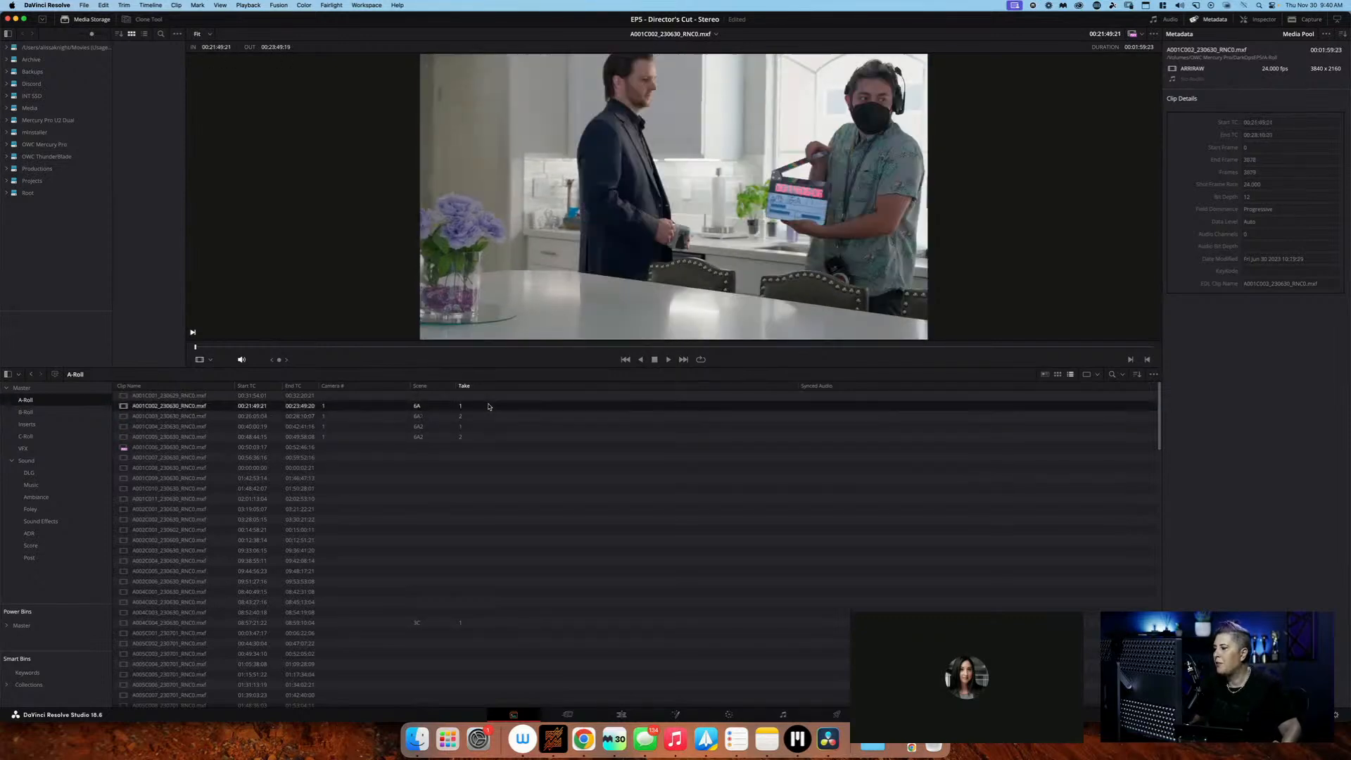
pyautogui.click(483, 418)
pyautogui.keyDown('super'); pyautogui.click(492, 407); pyautogui.keyUp('super')
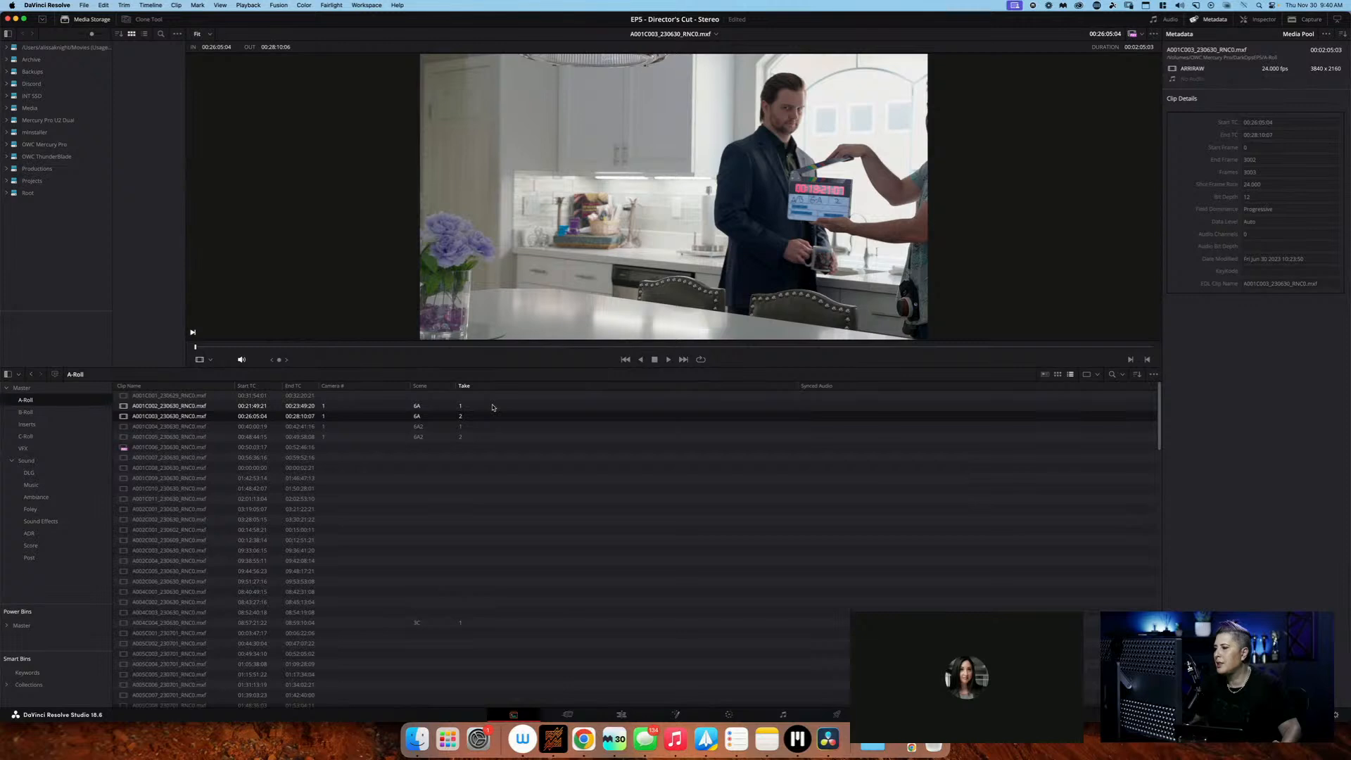
pyautogui.click(493, 406)
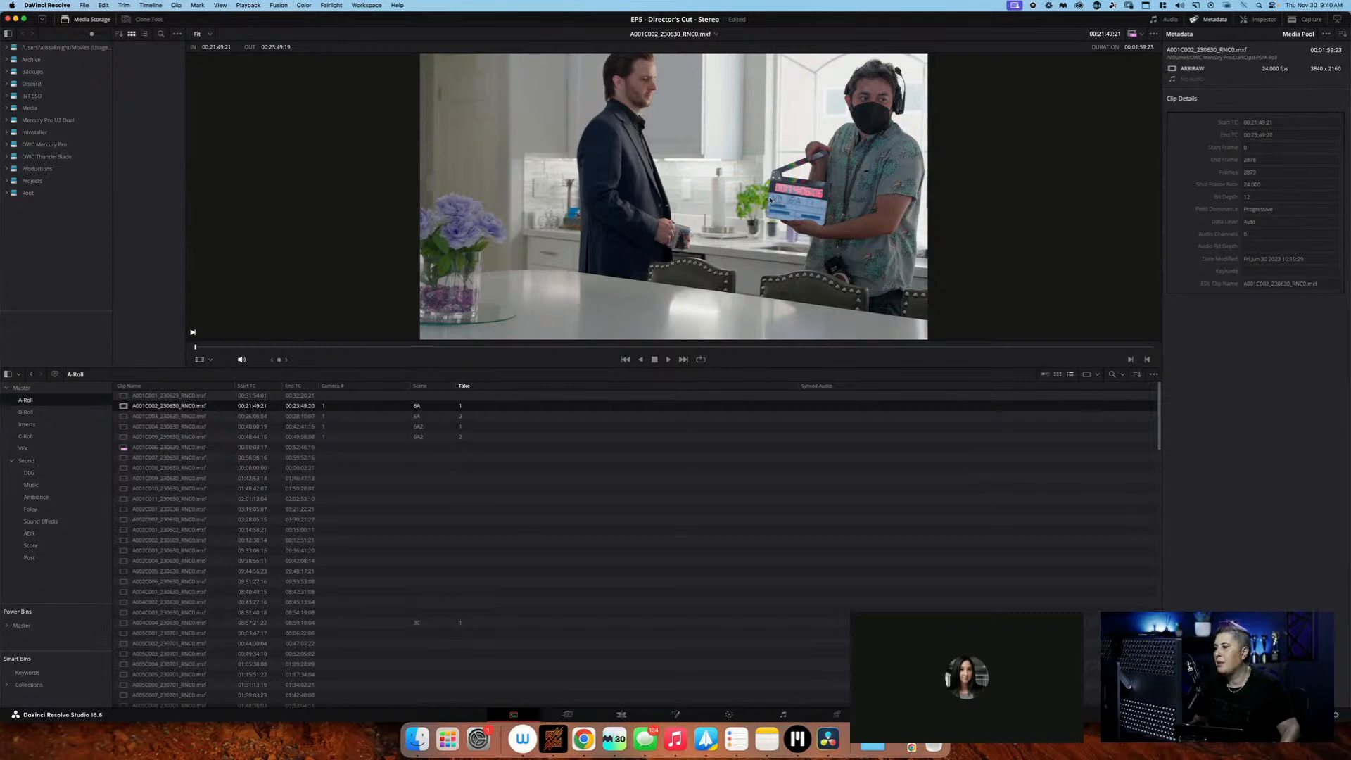
pyautogui.click(488, 418)
pyautogui.click(482, 428)
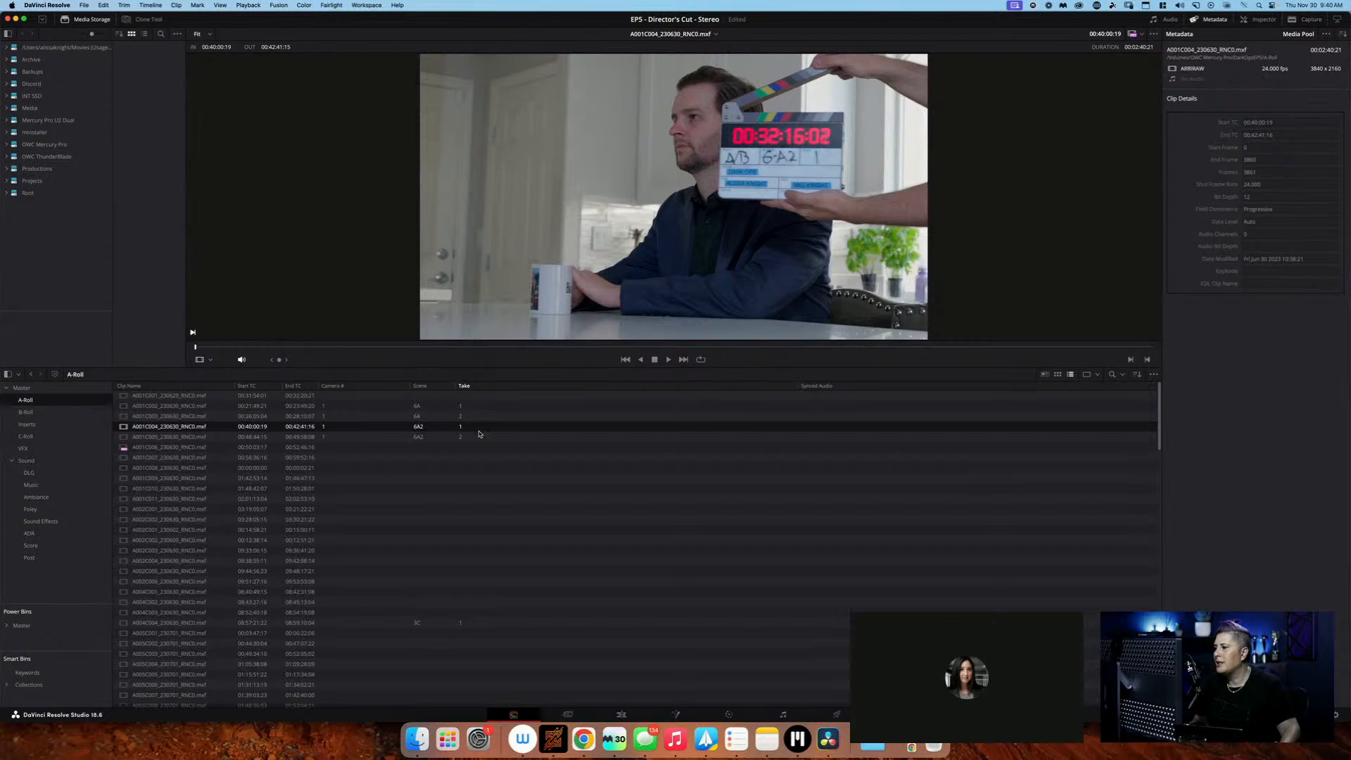
pyautogui.keyDown('shift'); pyautogui.click(483, 437); pyautogui.keyUp('shift')
pyautogui.click(484, 437)
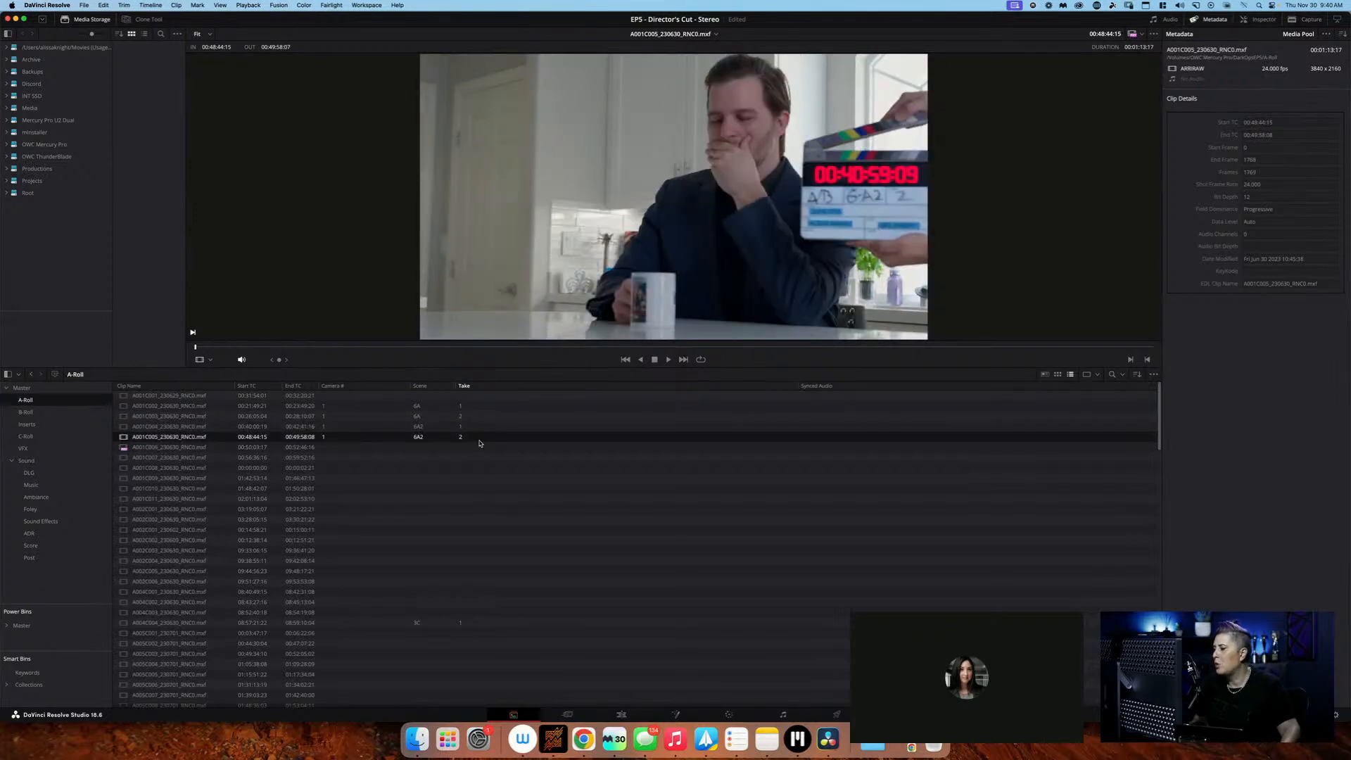
# Check the start of clip A001C006_230630_RNC0.mxf and set its Camera # to 1, Scene to 6A2 and Take to 3
pyautogui.click(478, 448)
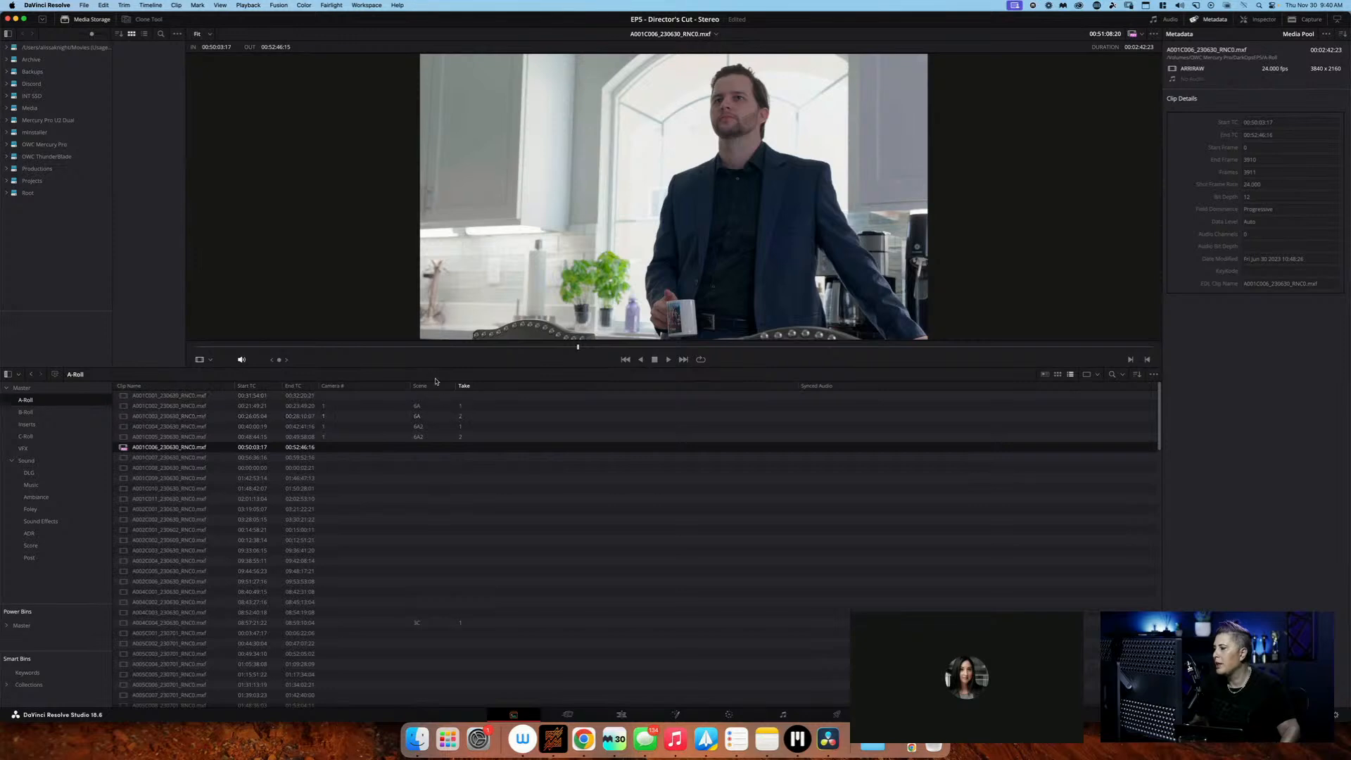
pyautogui.moveTo(434, 350); pyautogui.dragTo(16, 351)
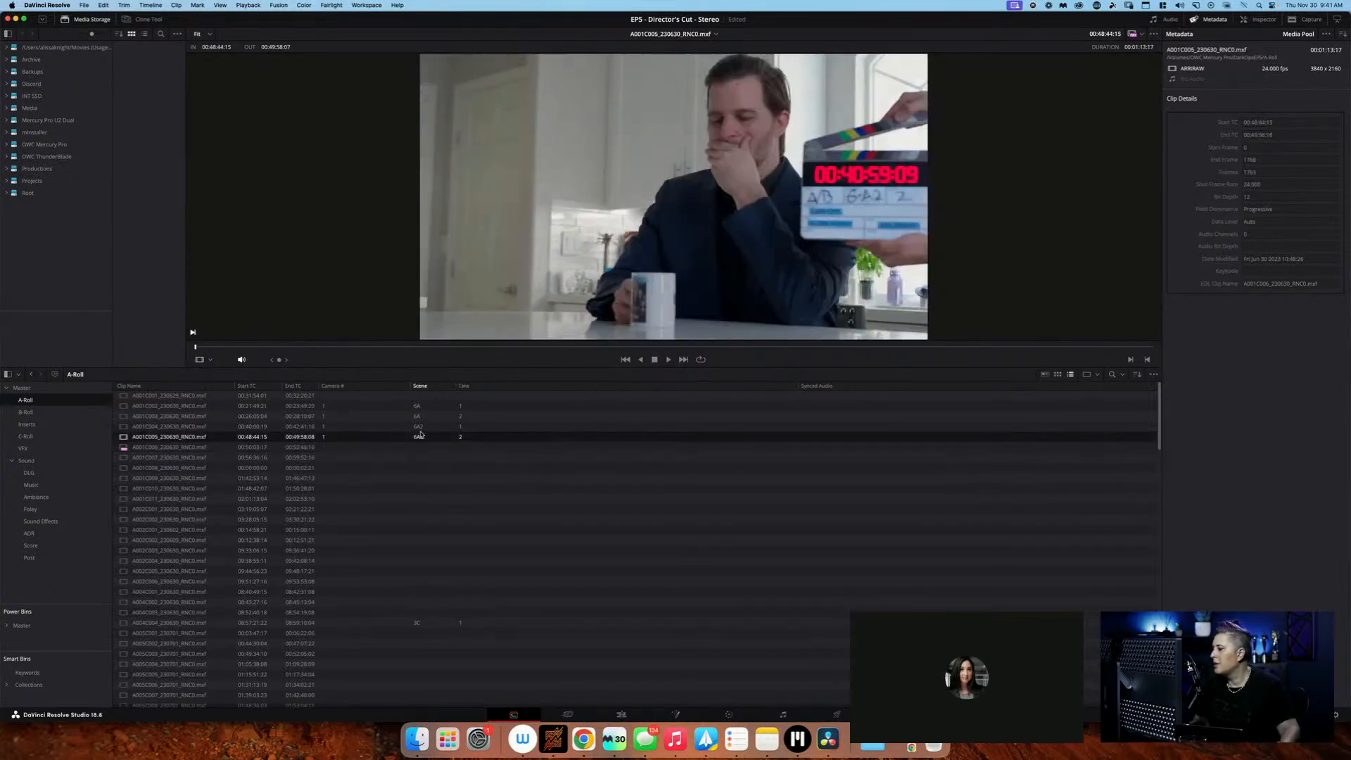
pyautogui.click(434, 444)
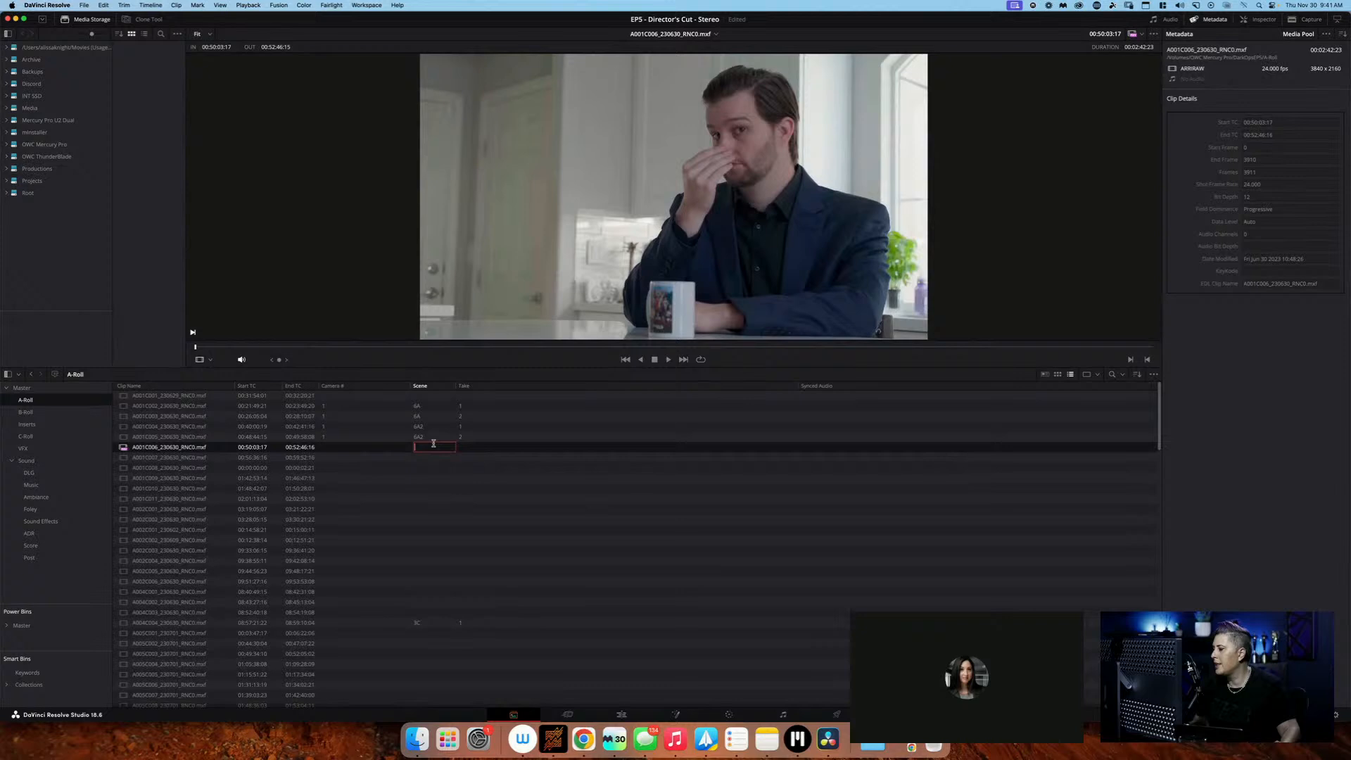
pyautogui.click(360, 446)
pyautogui.click(426, 448)
pyautogui.write('6A')
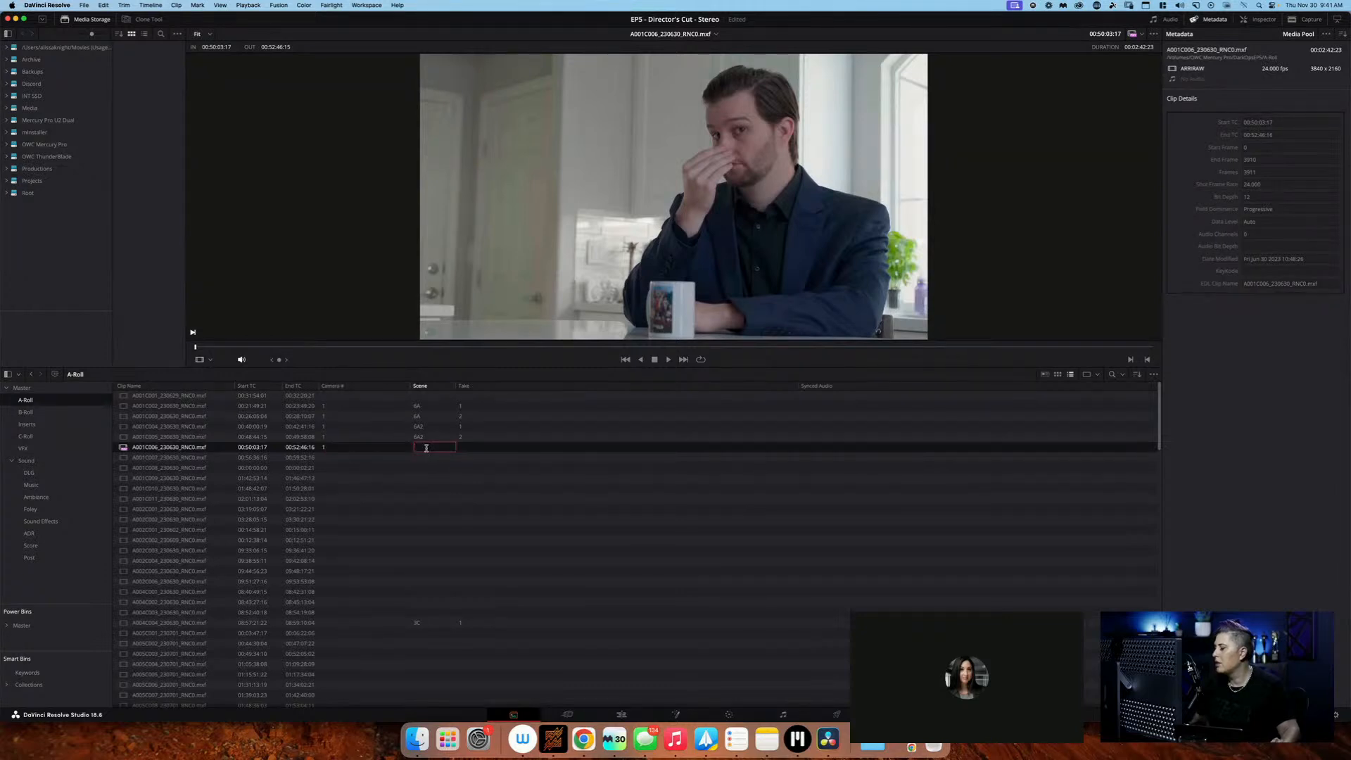
pyautogui.write('2')
pyautogui.press('Tab')
pyautogui.write('3')
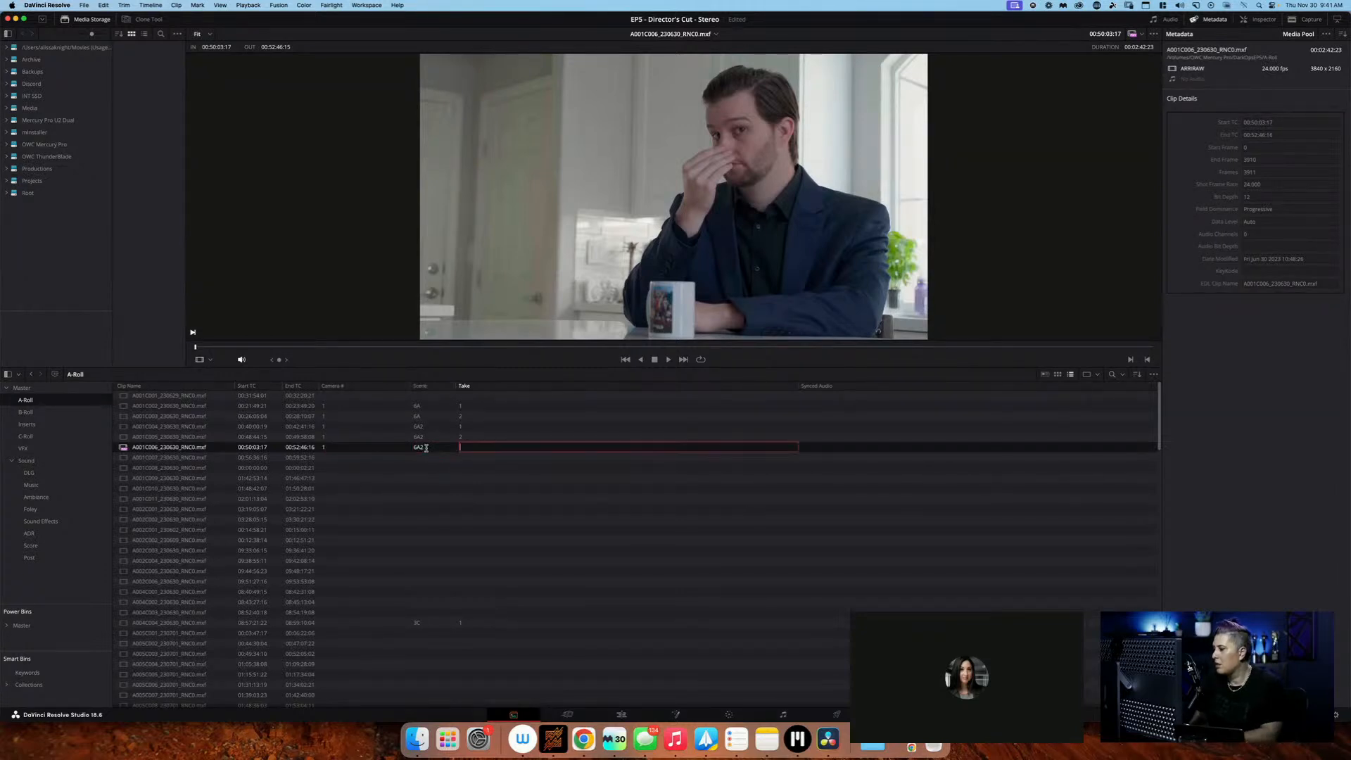
pyautogui.press('Return')
# Select clip A001C007_230630_RNC0.mxf and look through its Inspector settings and the Film Scanner and Video Capture options
pyautogui.click(402, 457)
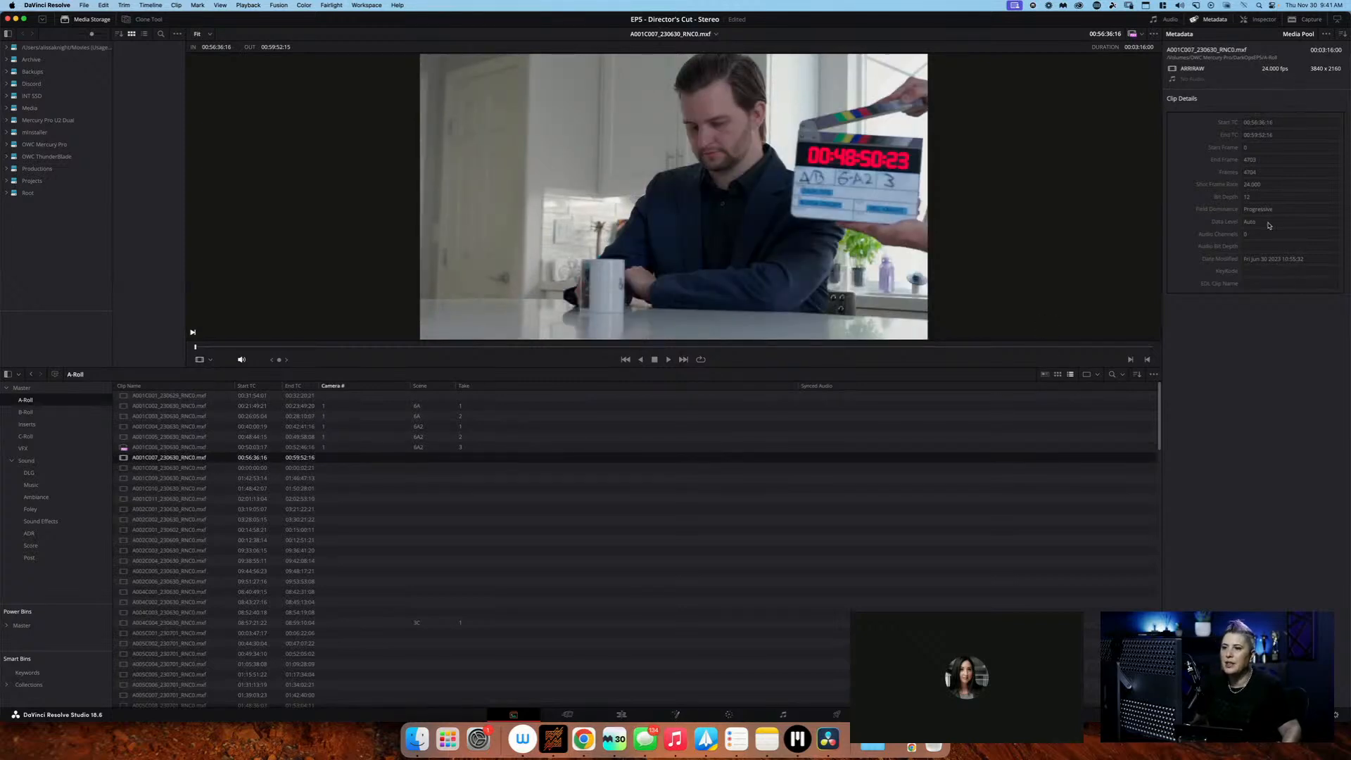
pyautogui.click(1256, 19)
pyautogui.scroll(-4, 1249, 298)
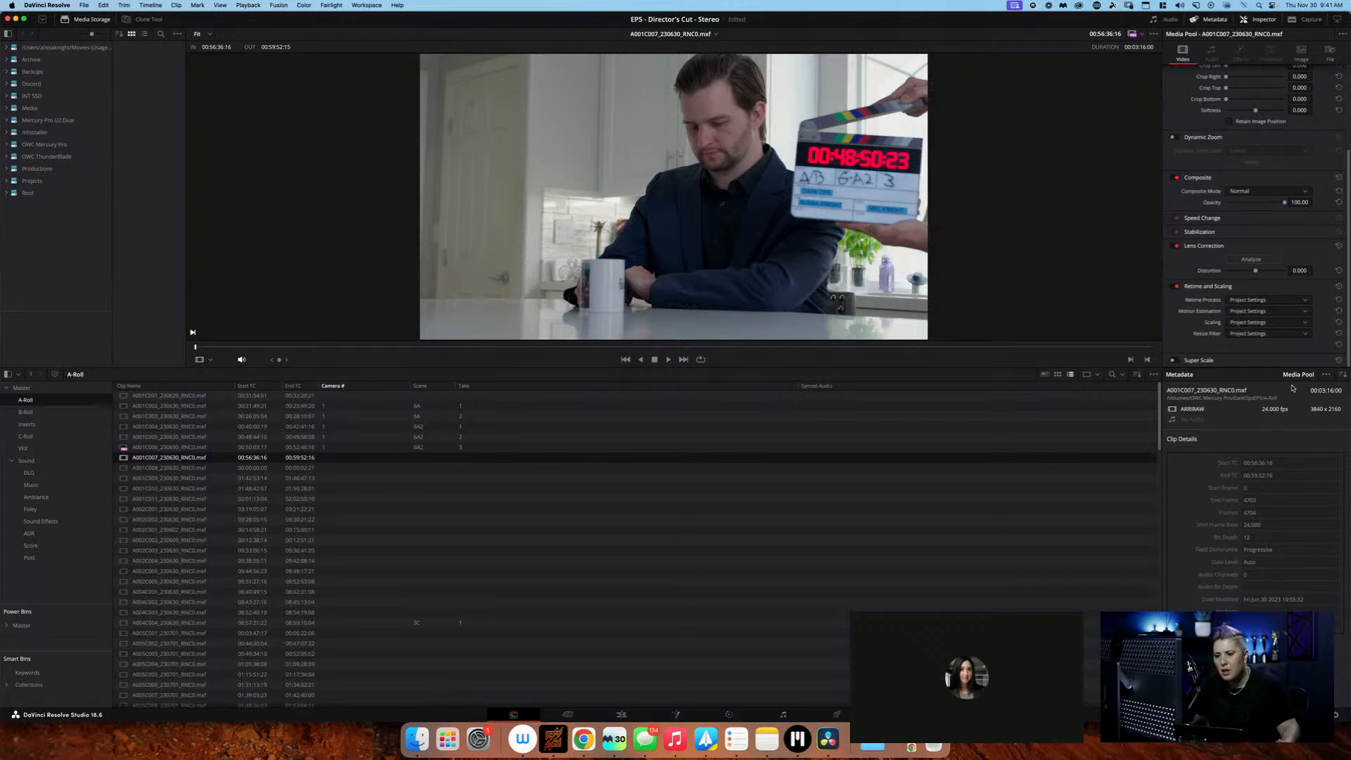
pyautogui.click(1327, 375)
pyautogui.click(1329, 376)
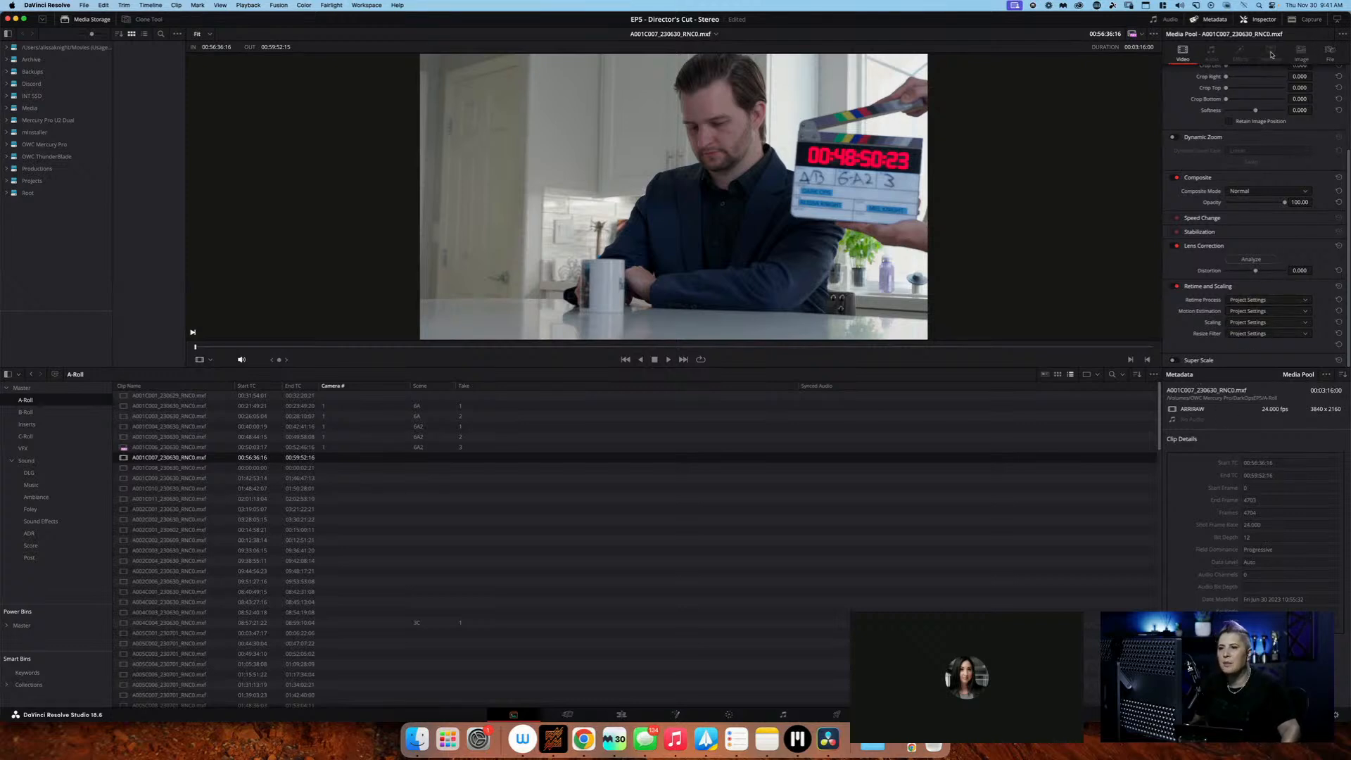
pyautogui.scroll(2, 1279, 265)
pyautogui.scroll(-2, 1281, 232)
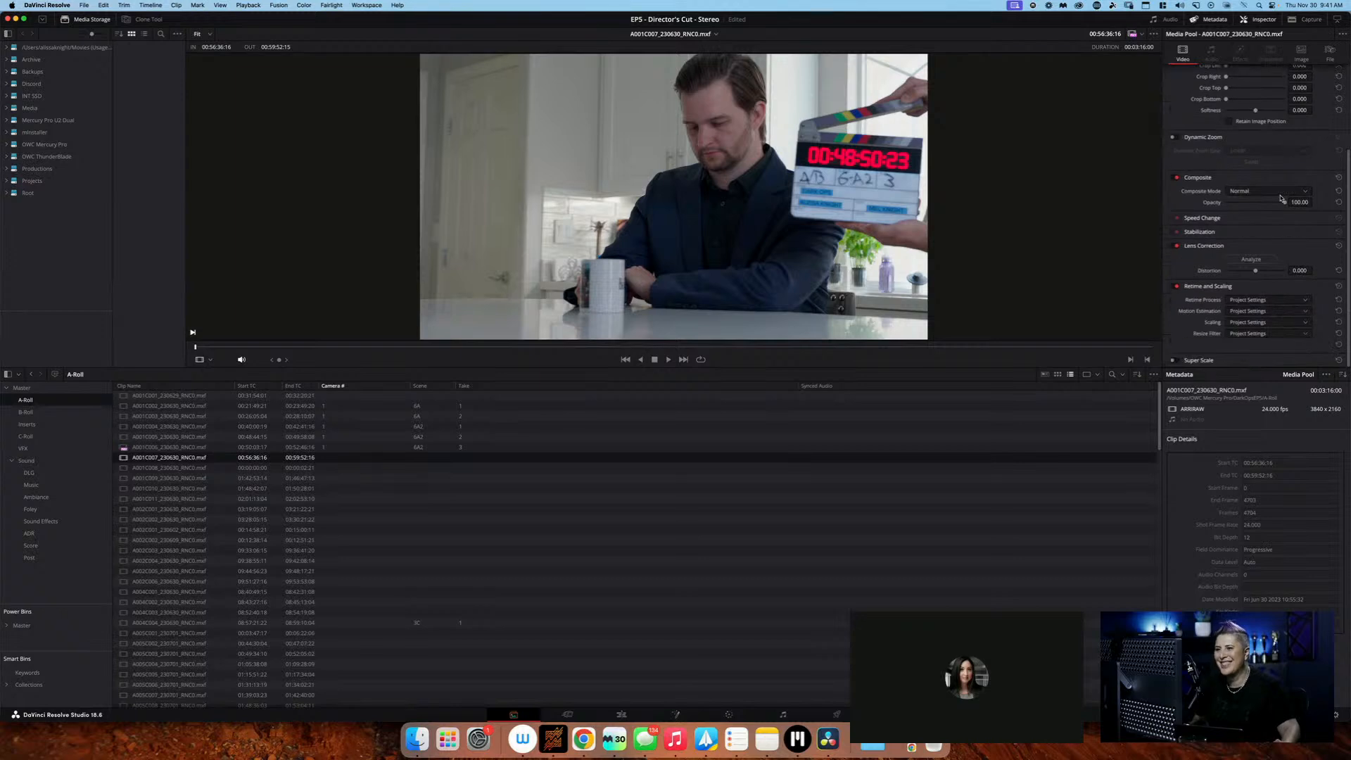
pyautogui.click(1315, 20)
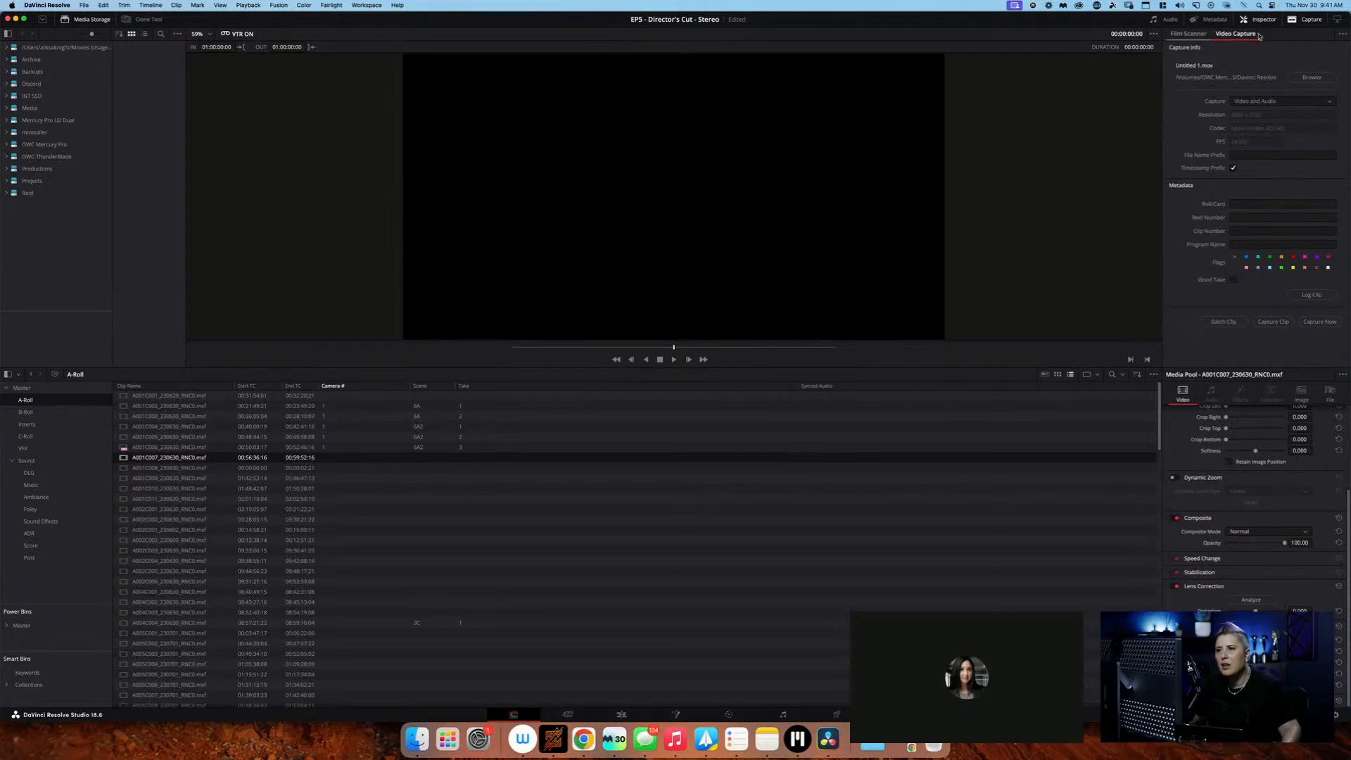
pyautogui.click(1235, 34)
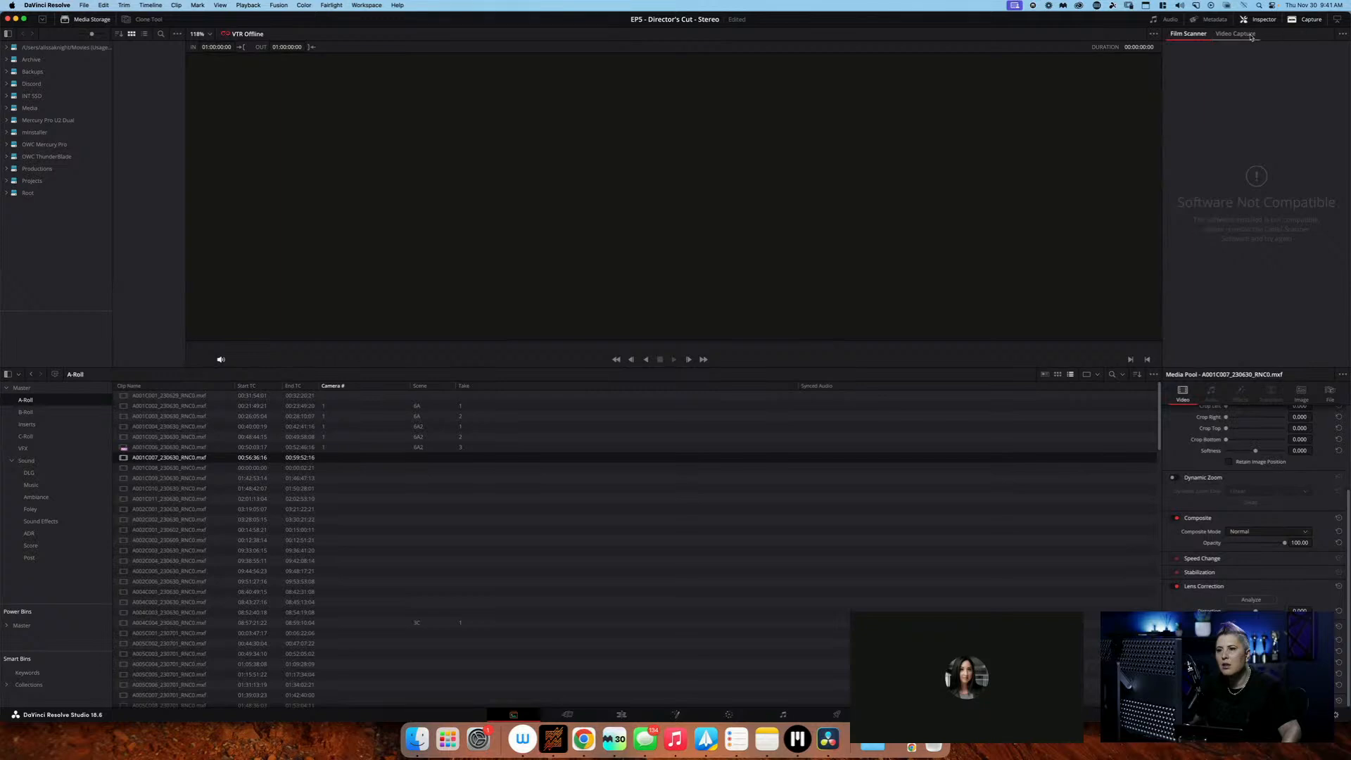
# Show the metadata of clip A001C007 and review its Camera and Production groups
pyautogui.click(1211, 19)
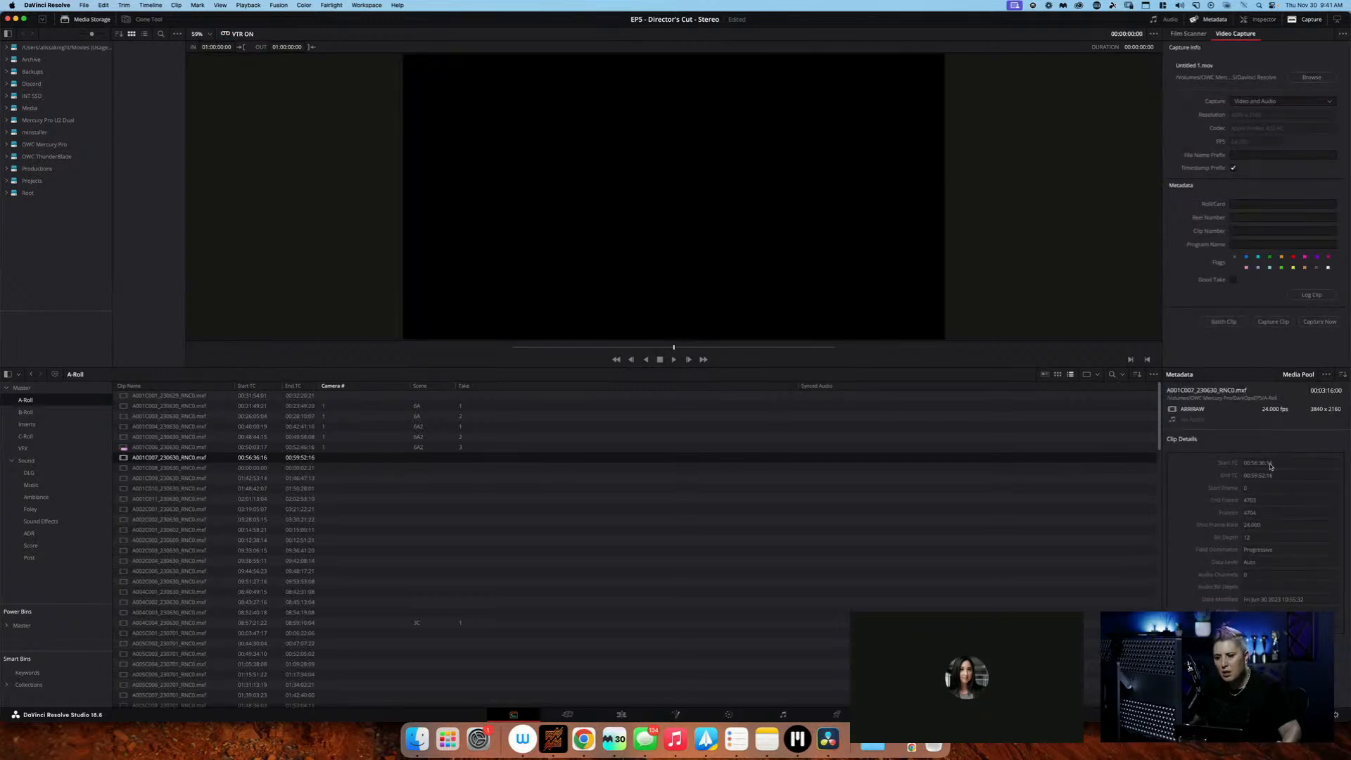
pyautogui.click(1341, 377)
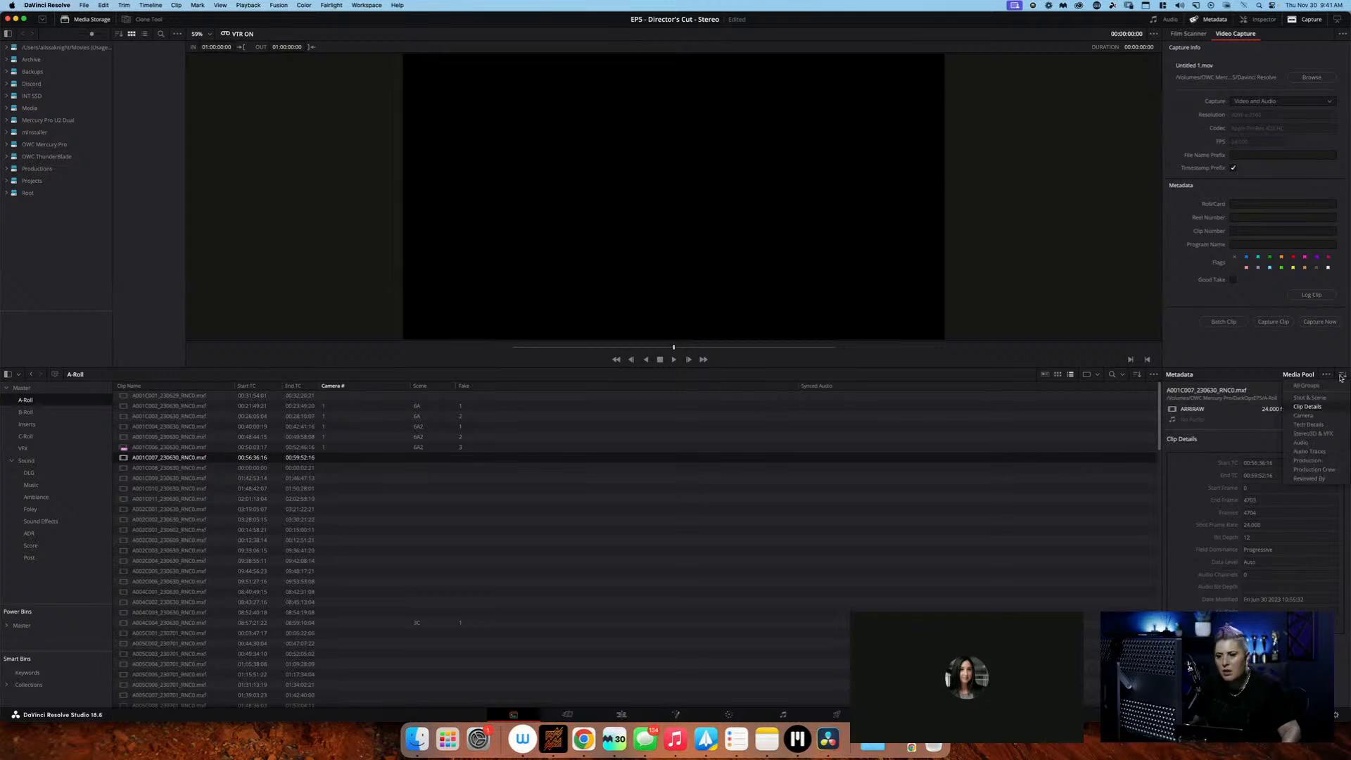
pyautogui.click(1328, 415)
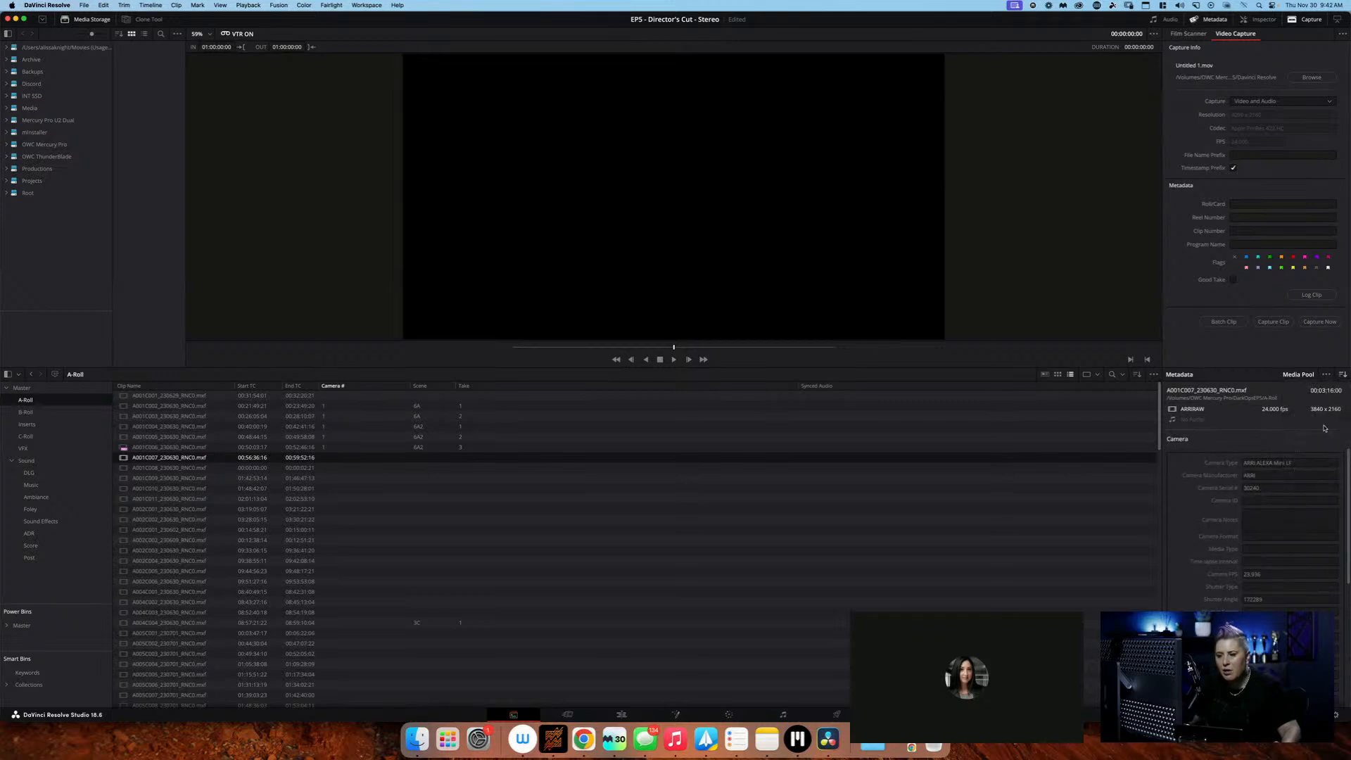
pyautogui.scroll(-2, 1294, 564)
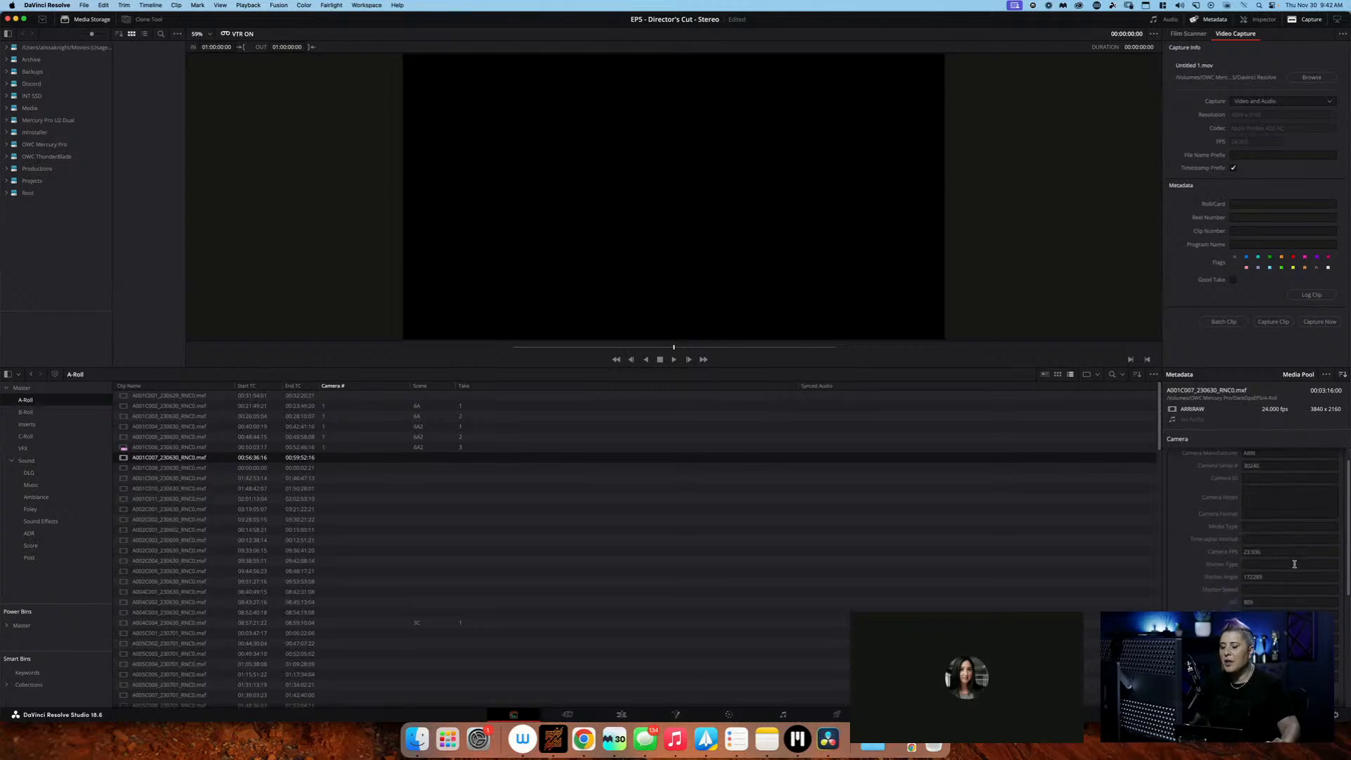
pyautogui.scroll(-5, 1294, 564)
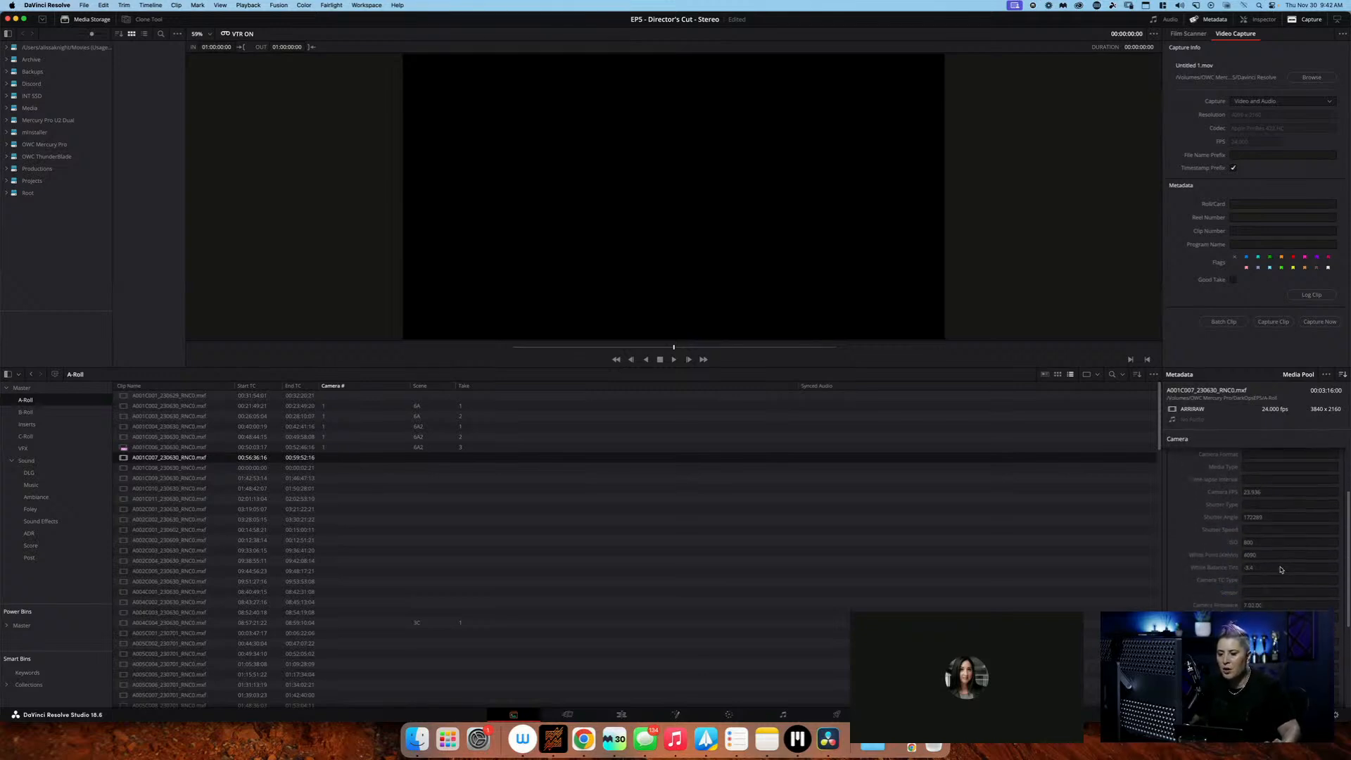
pyautogui.scroll(-12, 1281, 569)
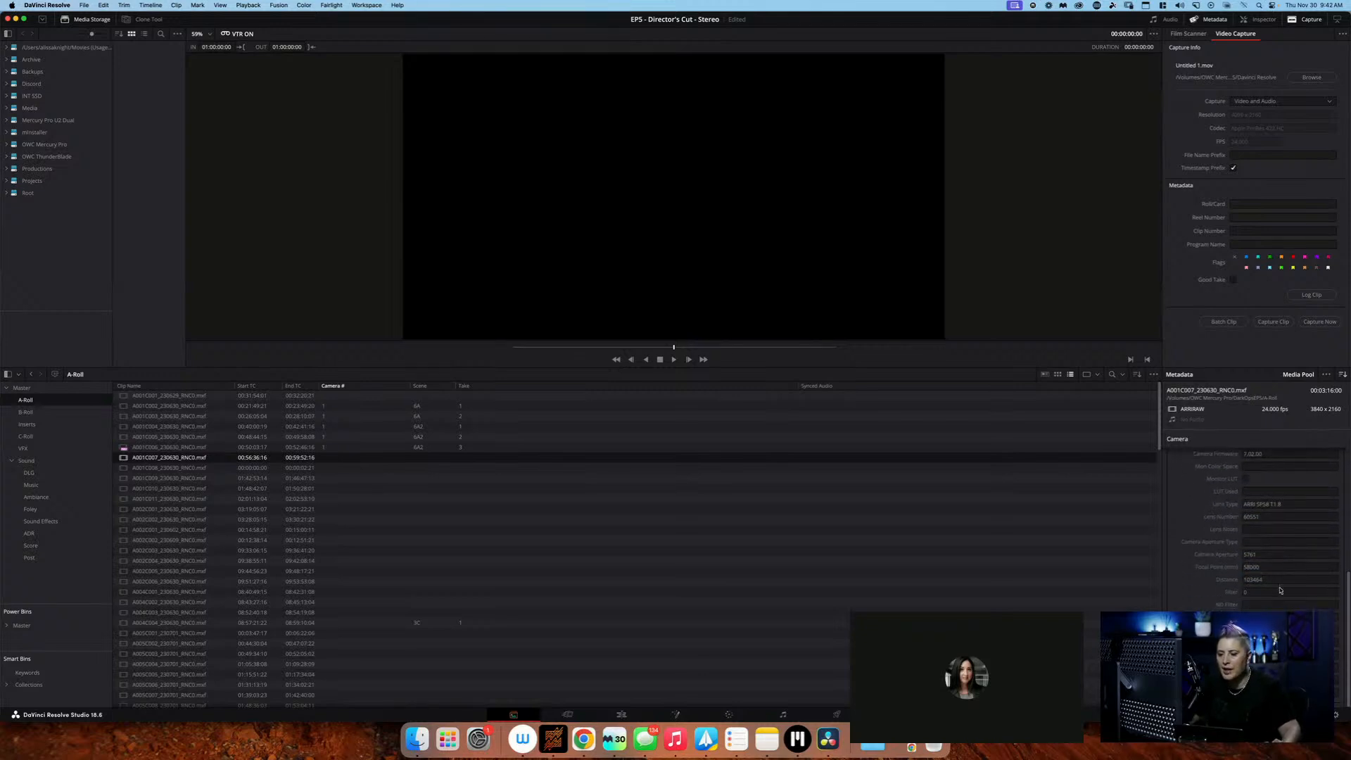
pyautogui.scroll(15, 1280, 584)
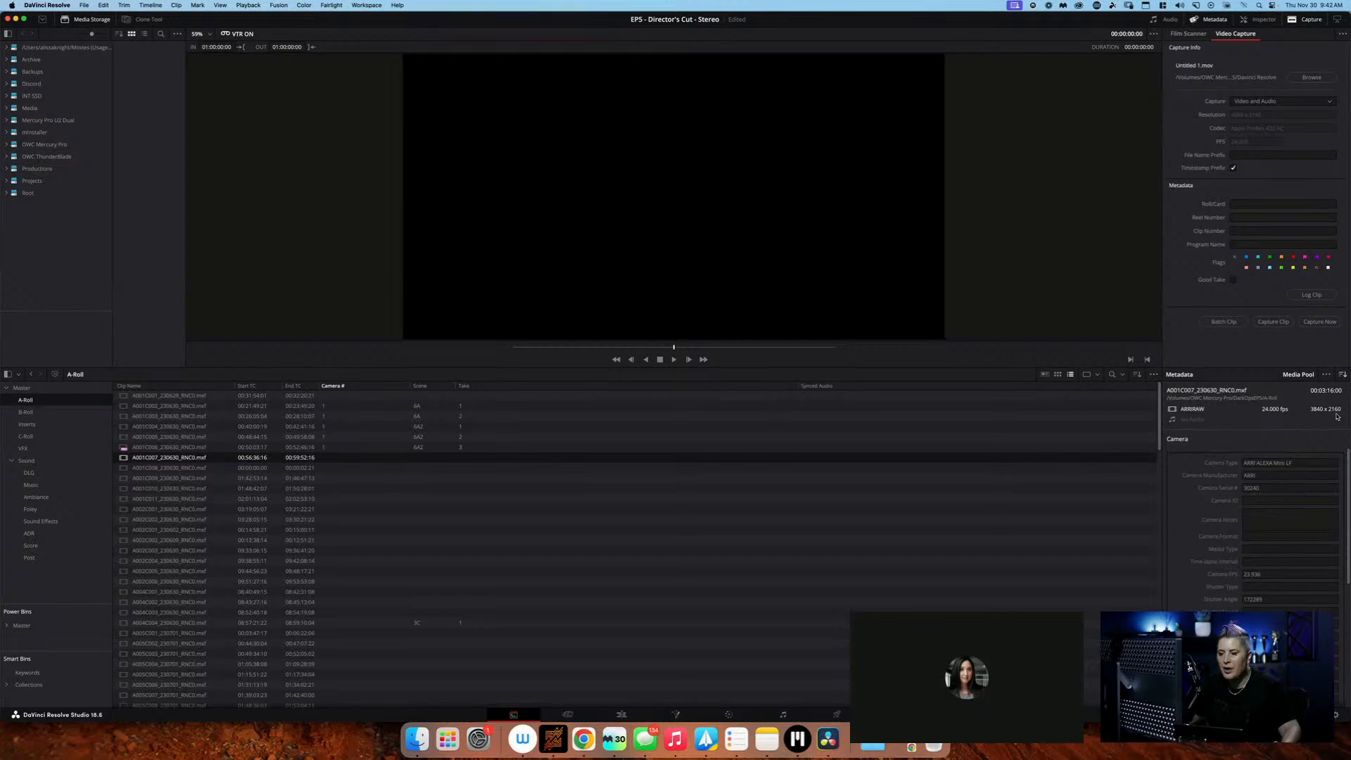
pyautogui.click(1342, 376)
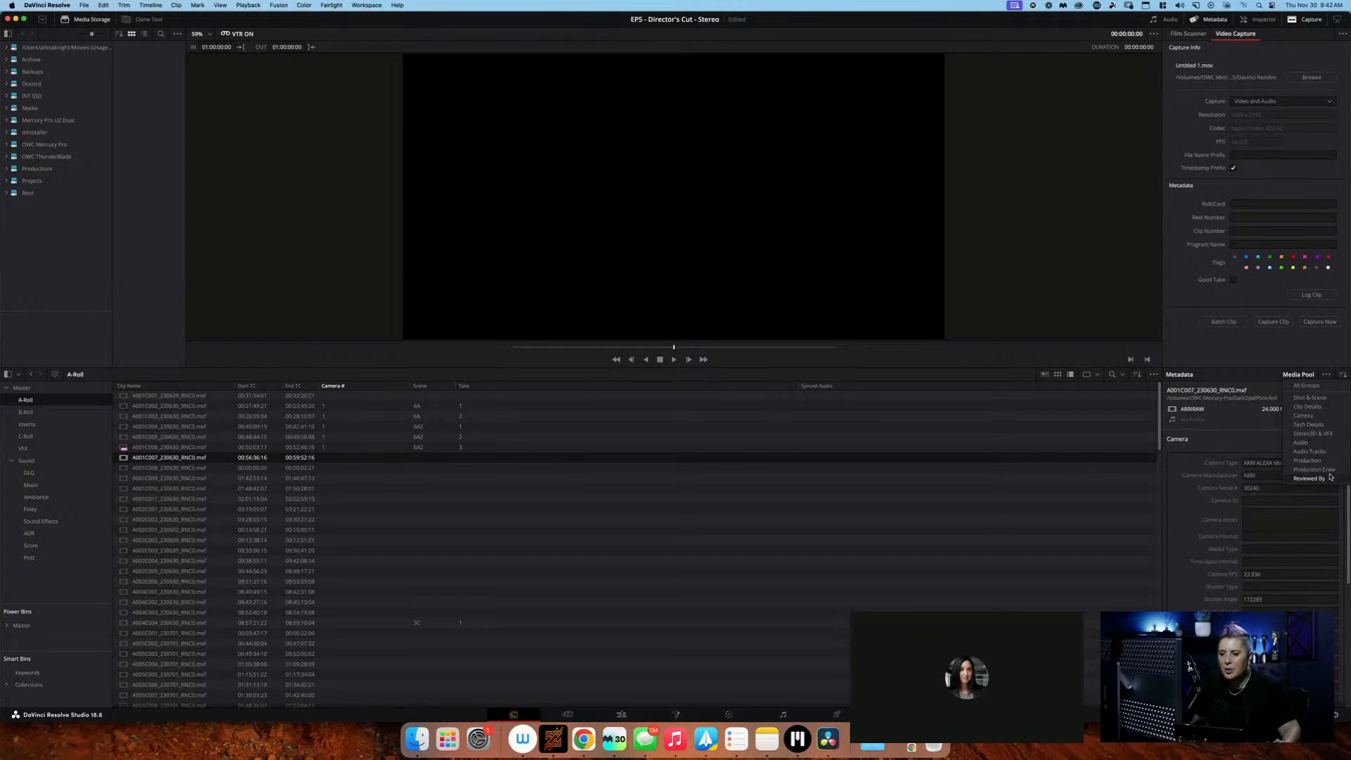
pyautogui.click(1308, 460)
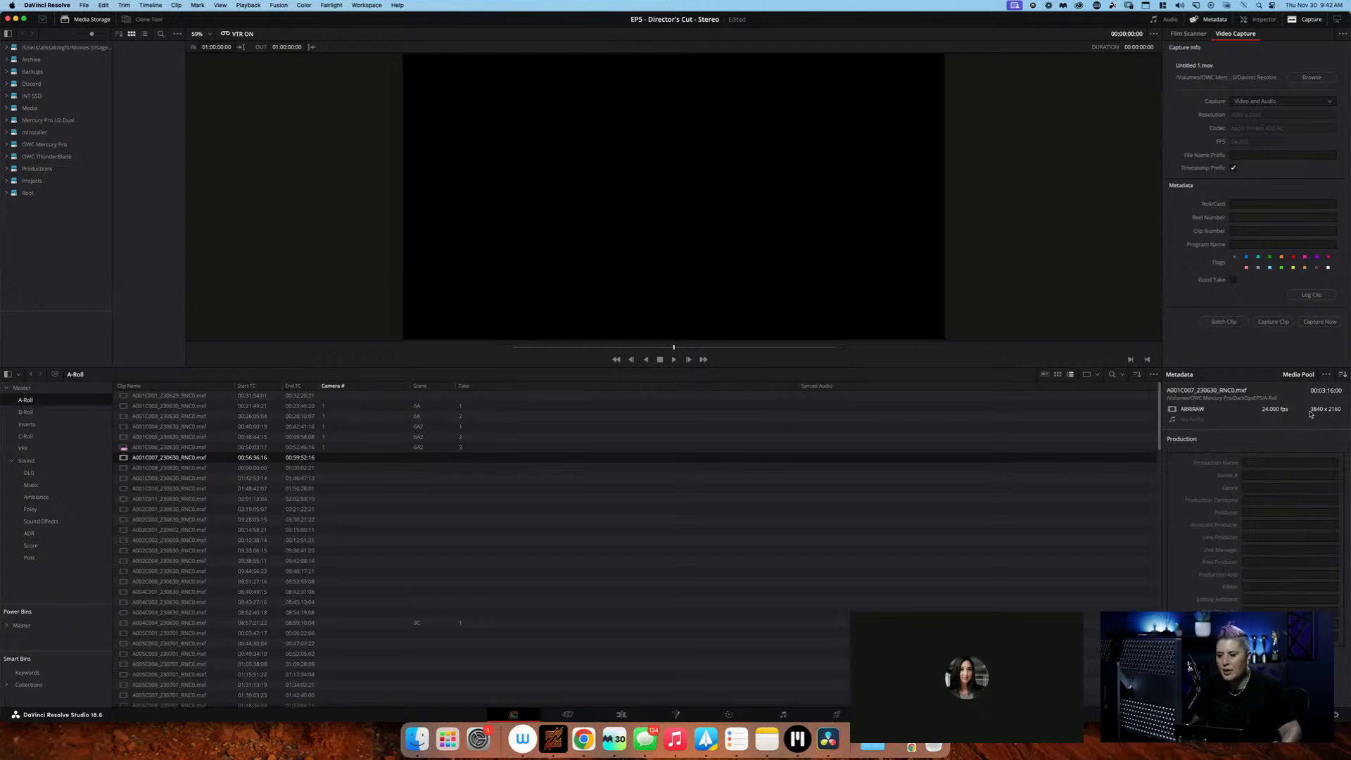
# In the clip's Shot & Scene metadata, set Scene to 6A2 and Take to 4
pyautogui.click(1343, 375)
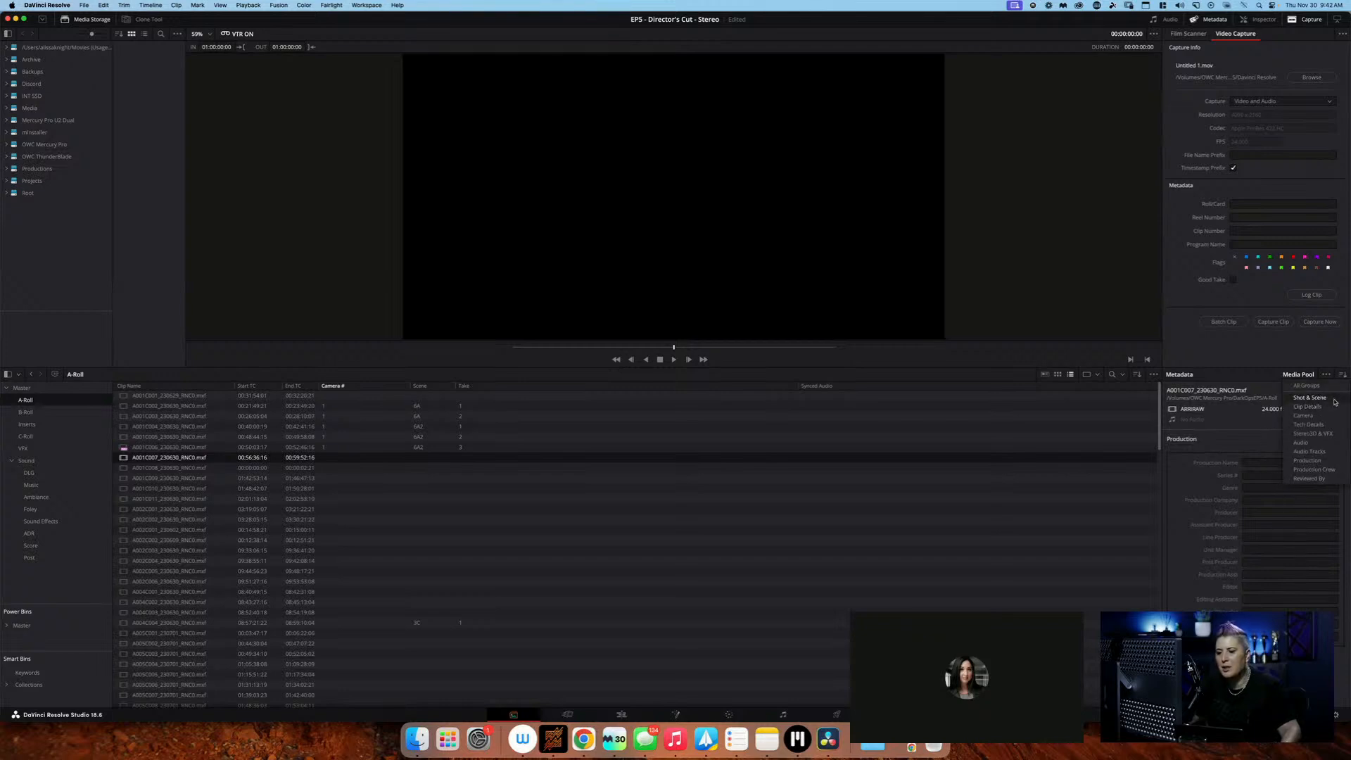
pyautogui.click(1330, 397)
pyautogui.scroll(-3, 1296, 511)
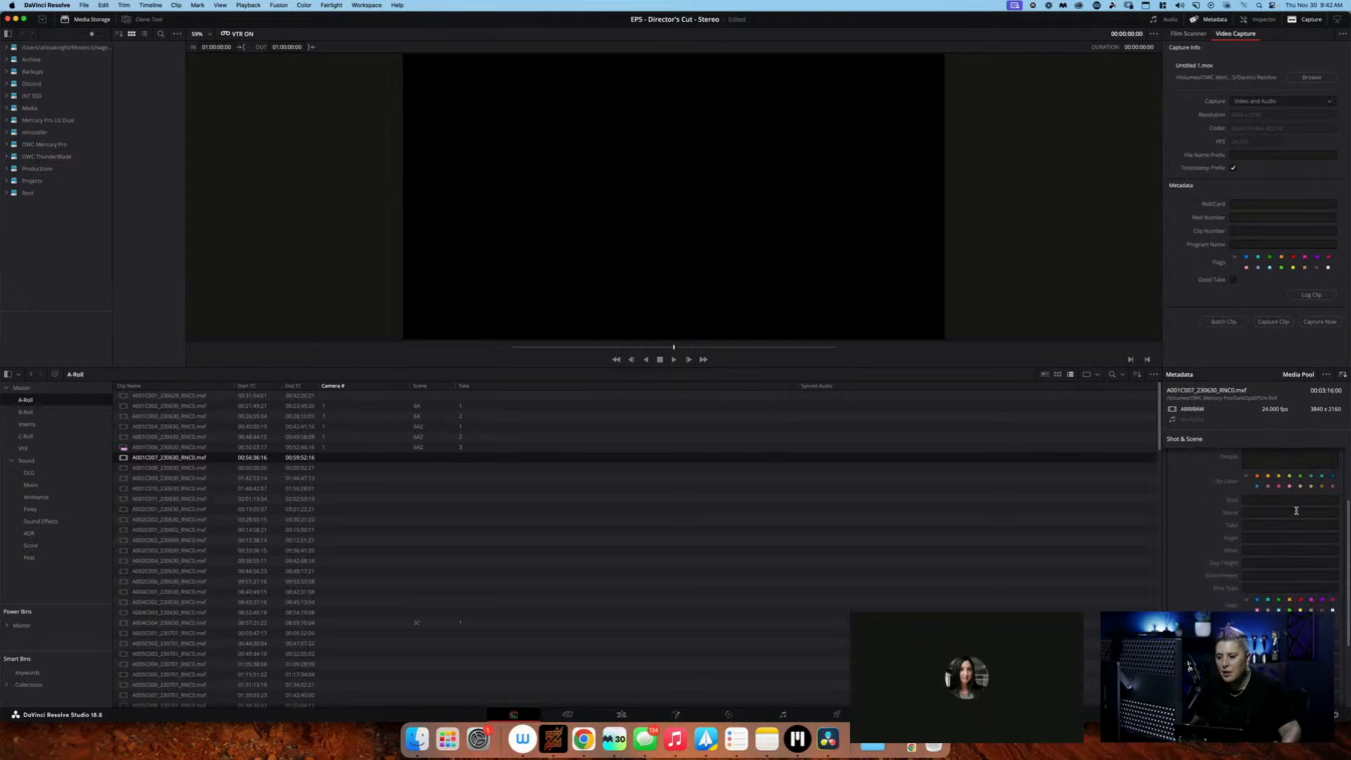
pyautogui.click(1286, 498)
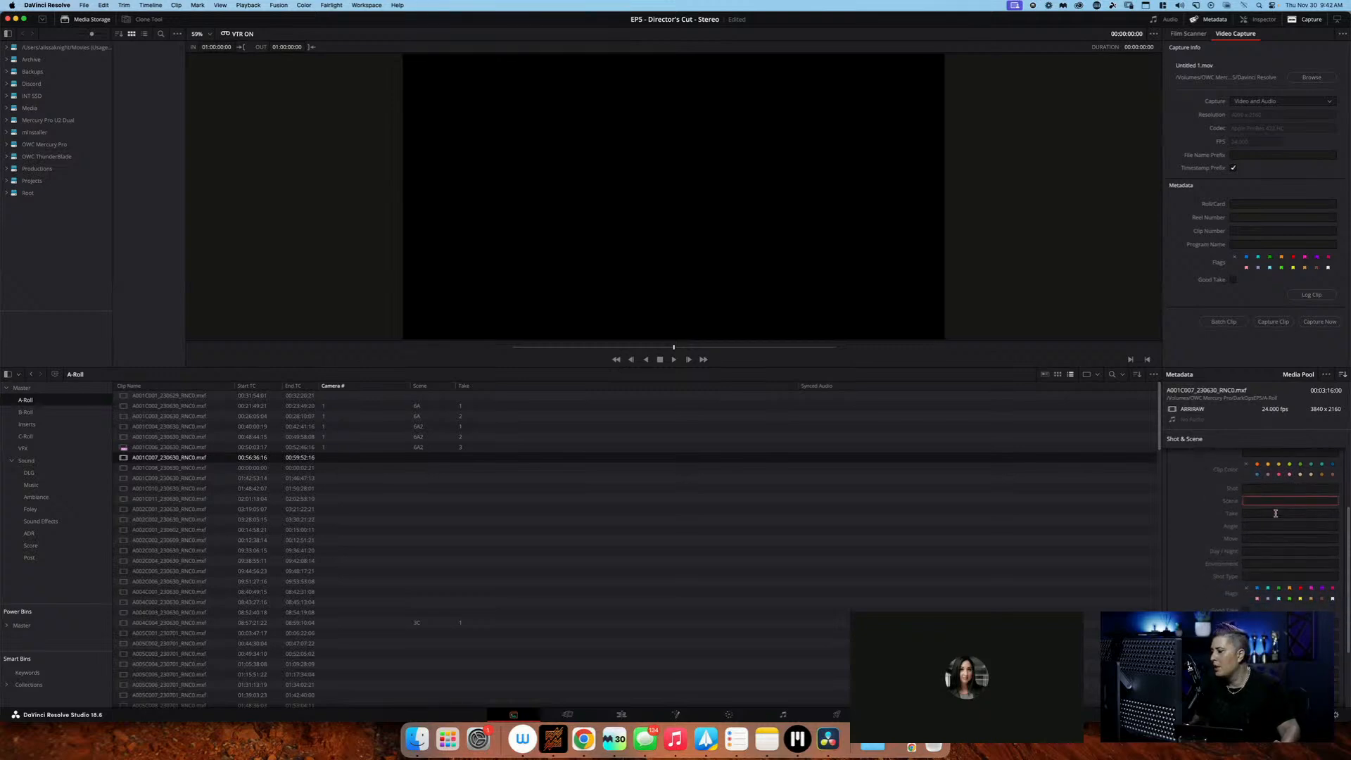
pyautogui.write('6A')
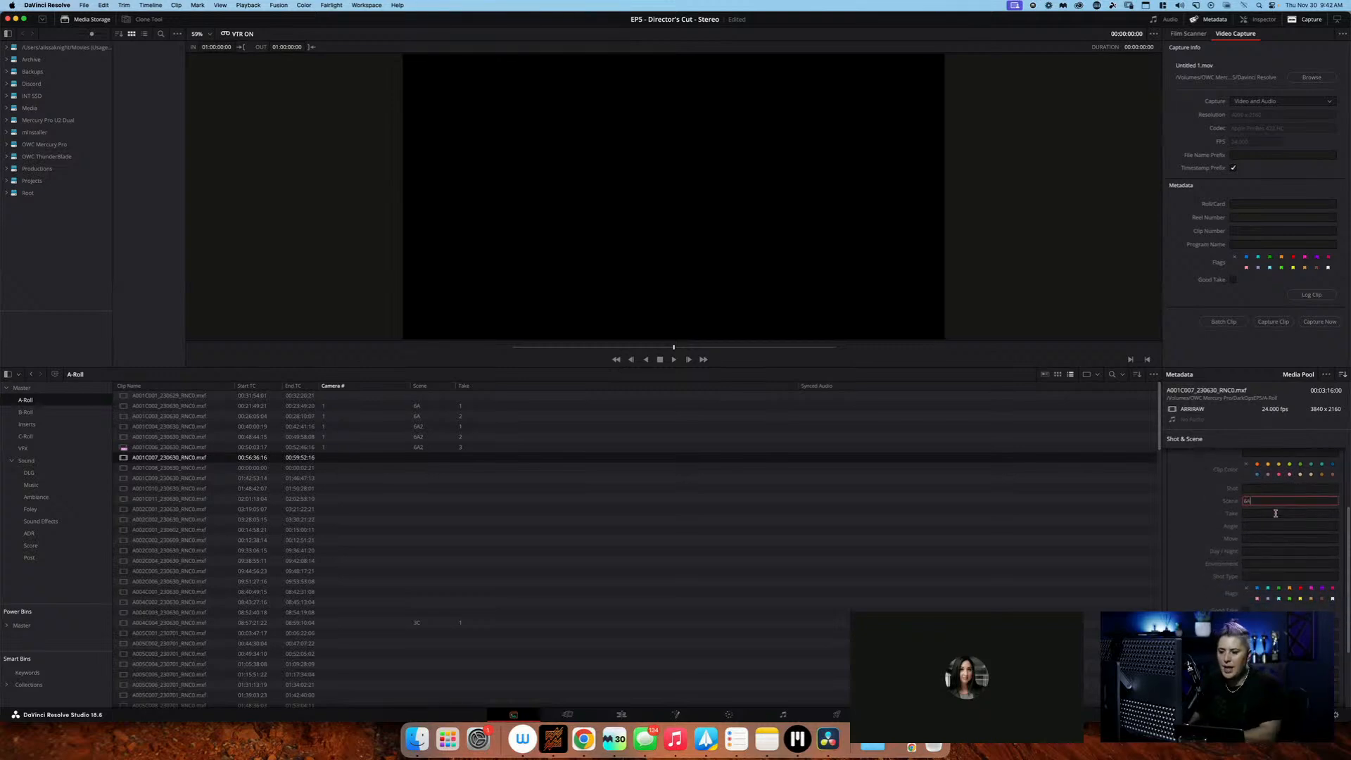
pyautogui.write('2')
pyautogui.click(1275, 513)
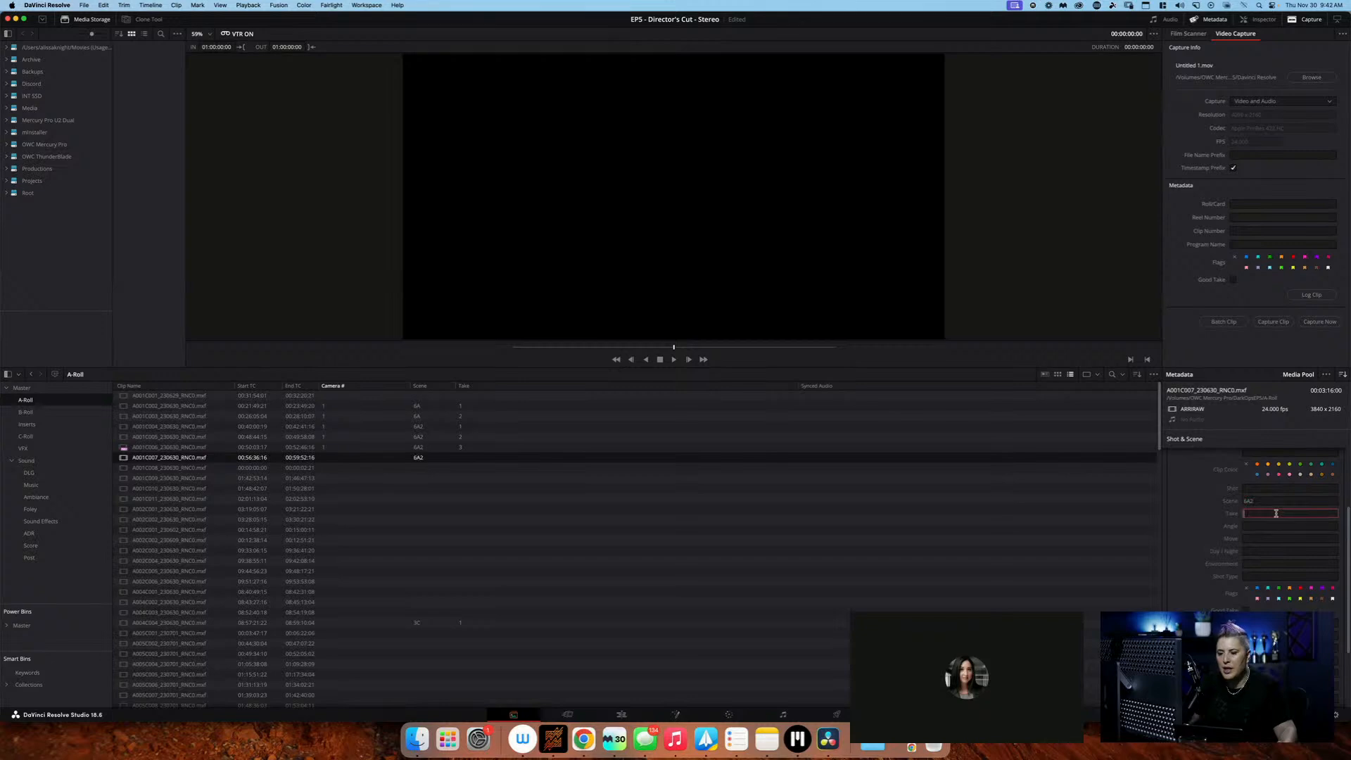
pyautogui.write('4')
pyautogui.press('Tab')
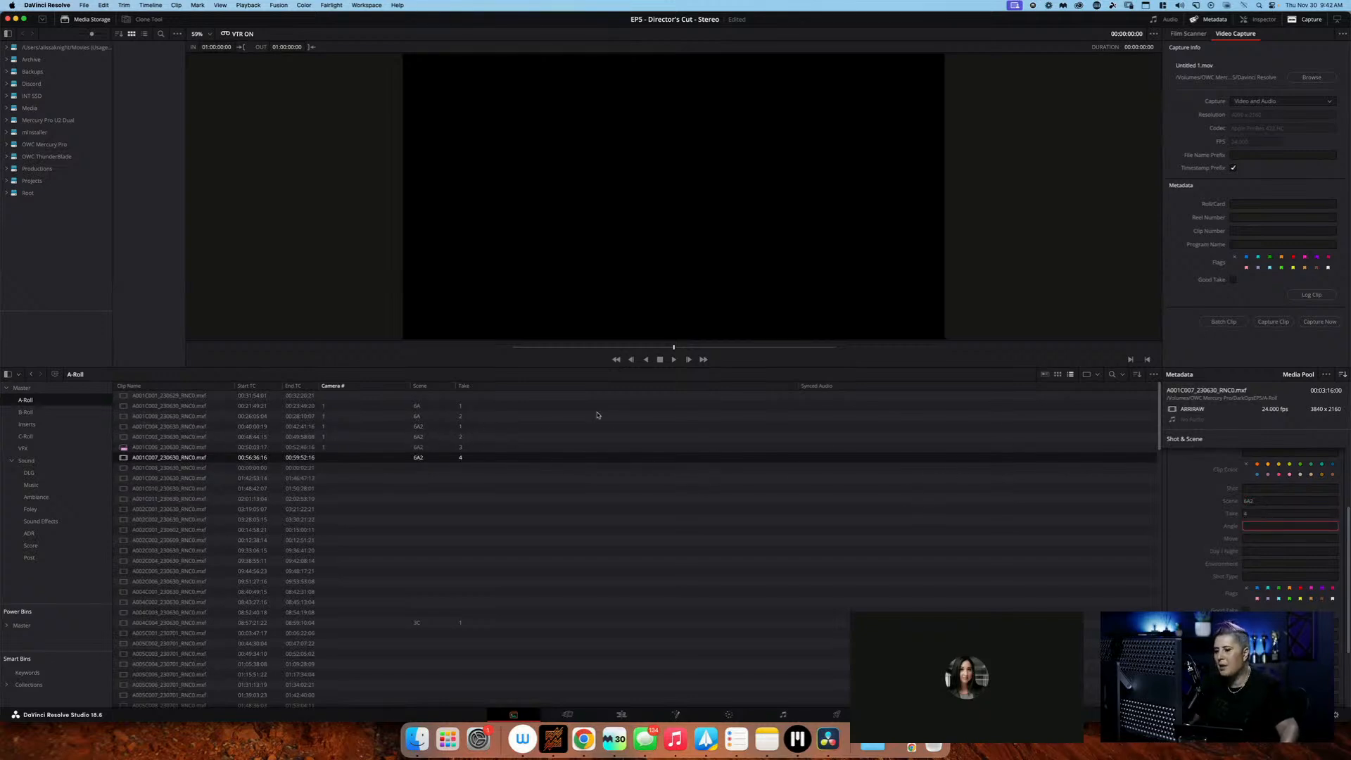
# Review the metadata columns available for the A-Roll clip list and reselect the scene 6A2, take 4 clip
pyautogui.rightClick(440, 386)
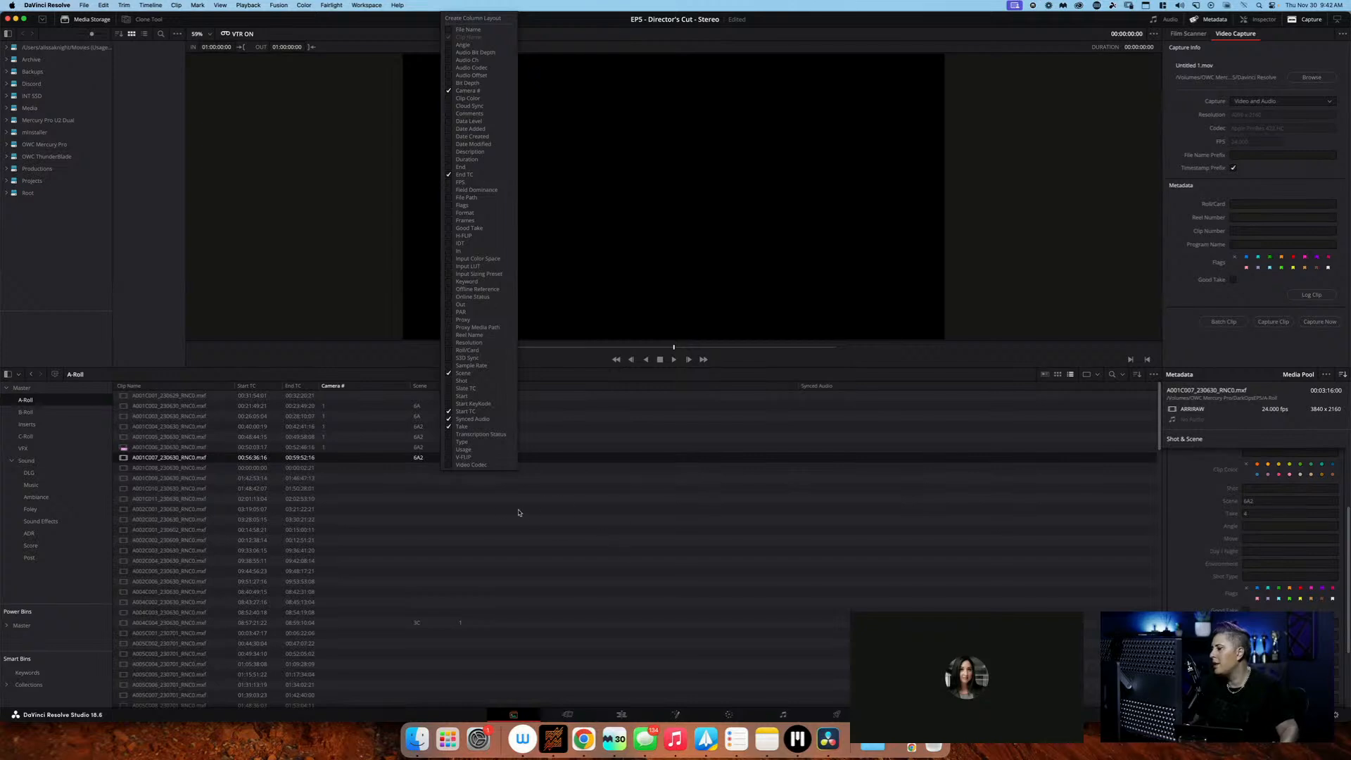
pyautogui.click(432, 469)
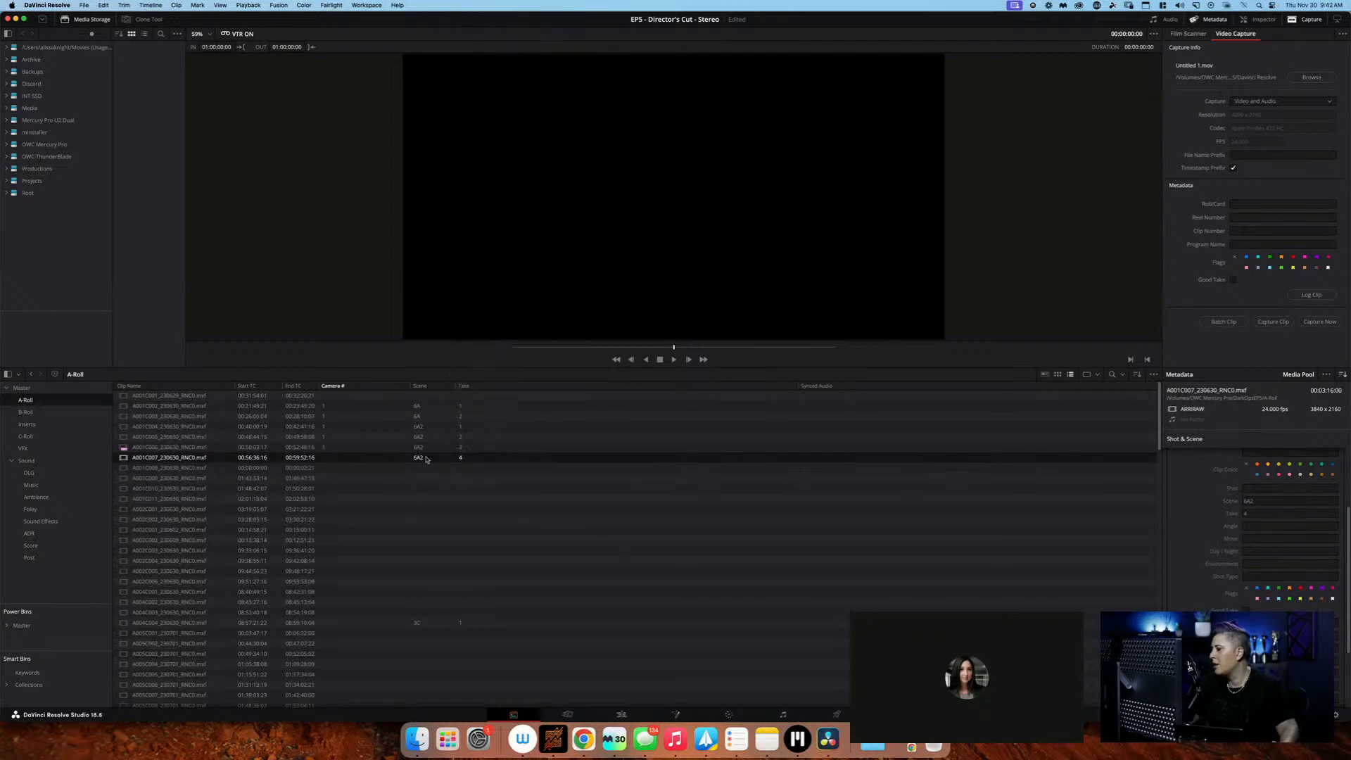
pyautogui.doubleClick(420, 457)
pyautogui.click(356, 465)
pyautogui.click(355, 458)
# Try to scrub through the scene 6A2, take 4 clip in the viewer, and select the clip below it
pyautogui.click(529, 348)
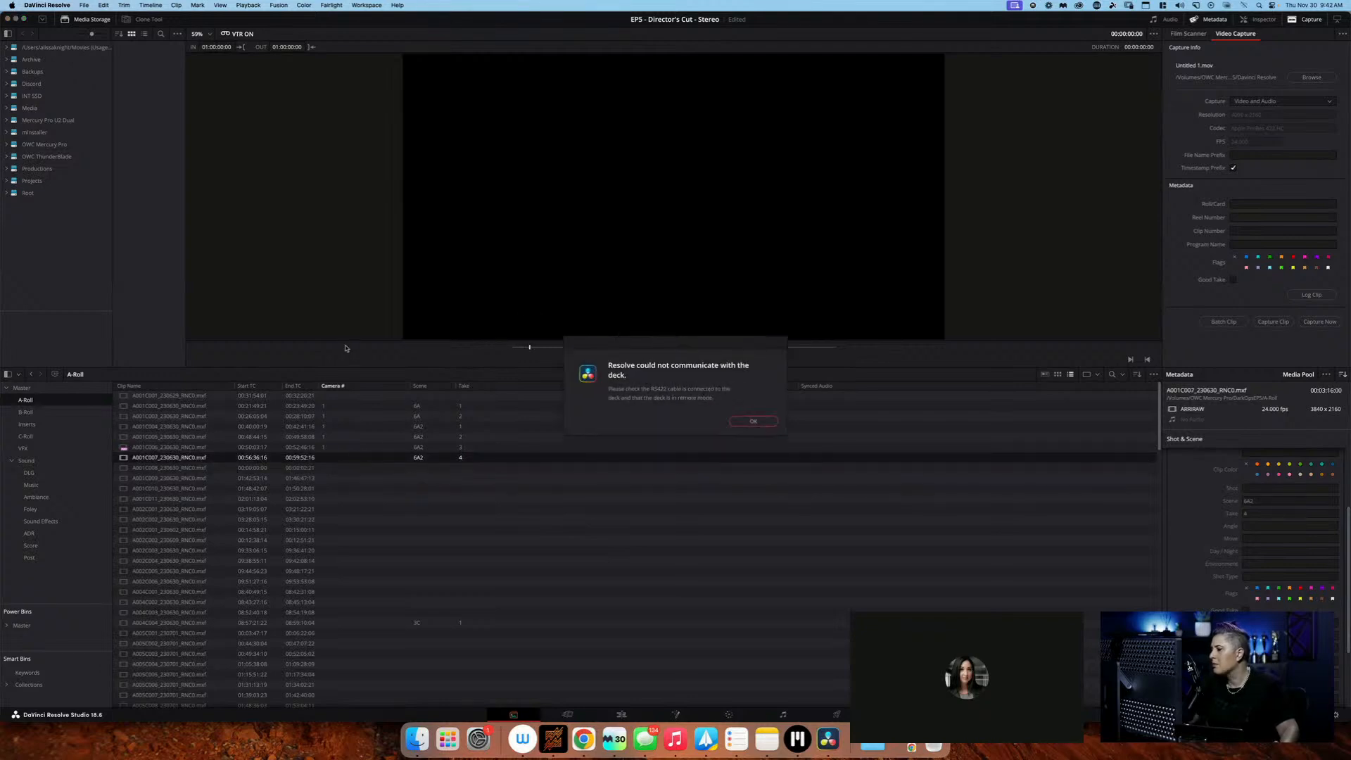
pyautogui.click(754, 422)
pyautogui.click(408, 468)
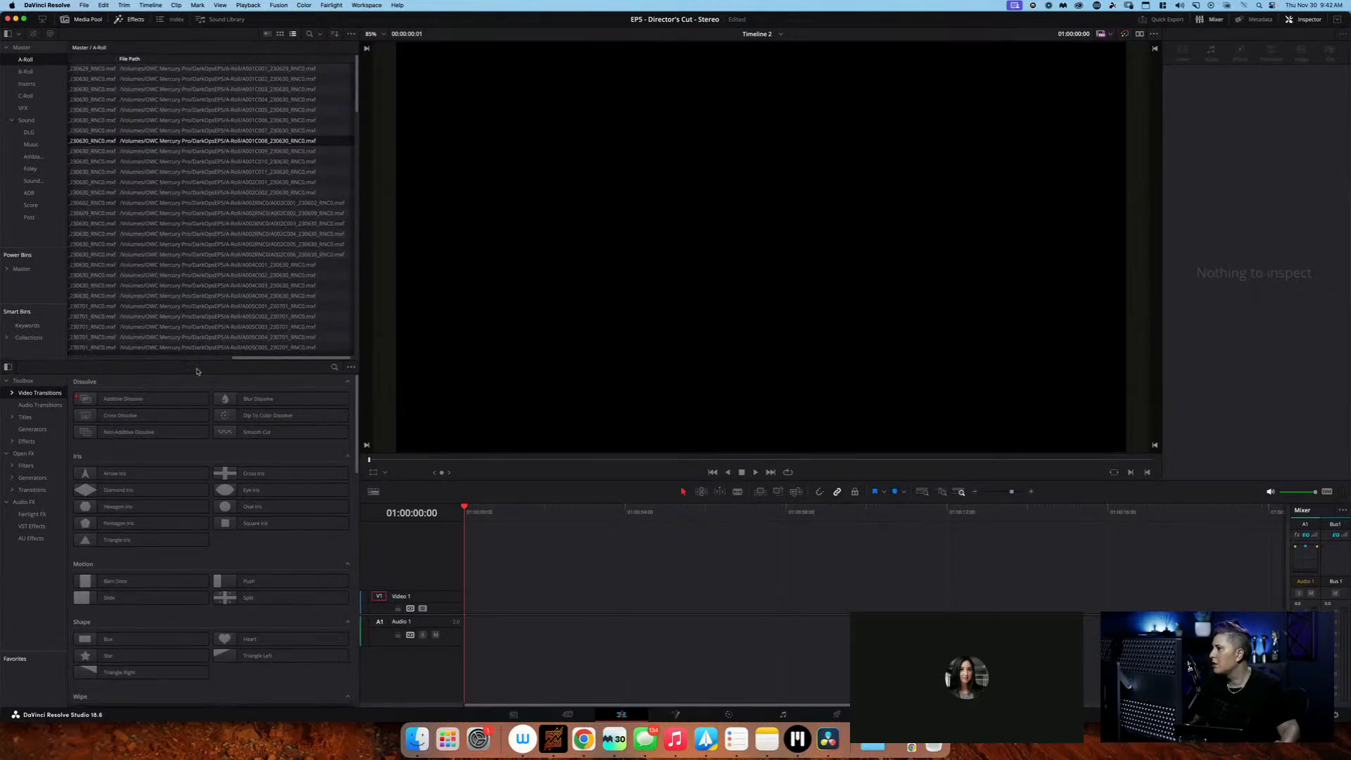
# Open clip A001C008 in the viewer and compare it with clip A001C007 on the Media page
pyautogui.moveTo(178, 358); pyautogui.dragTo(1, 359)
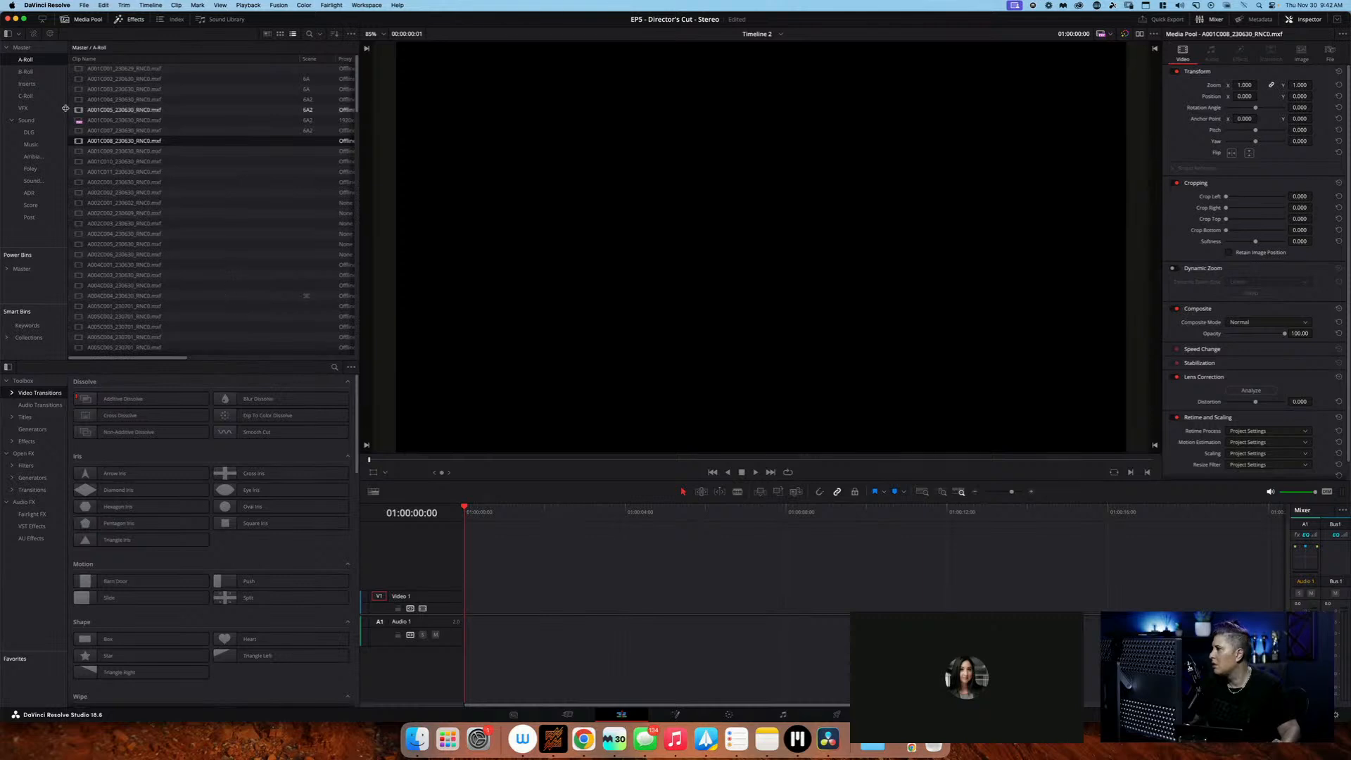
pyautogui.doubleClick(79, 142)
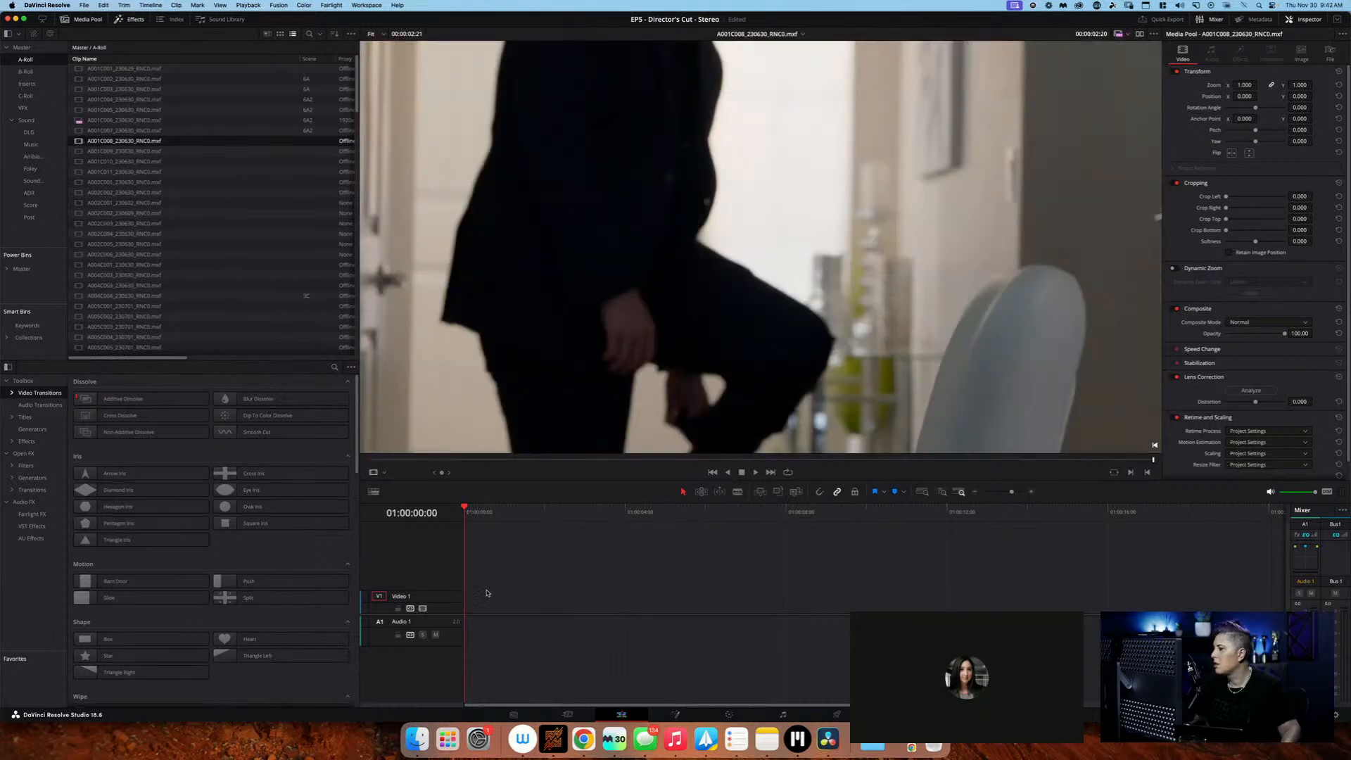
pyautogui.click(514, 714)
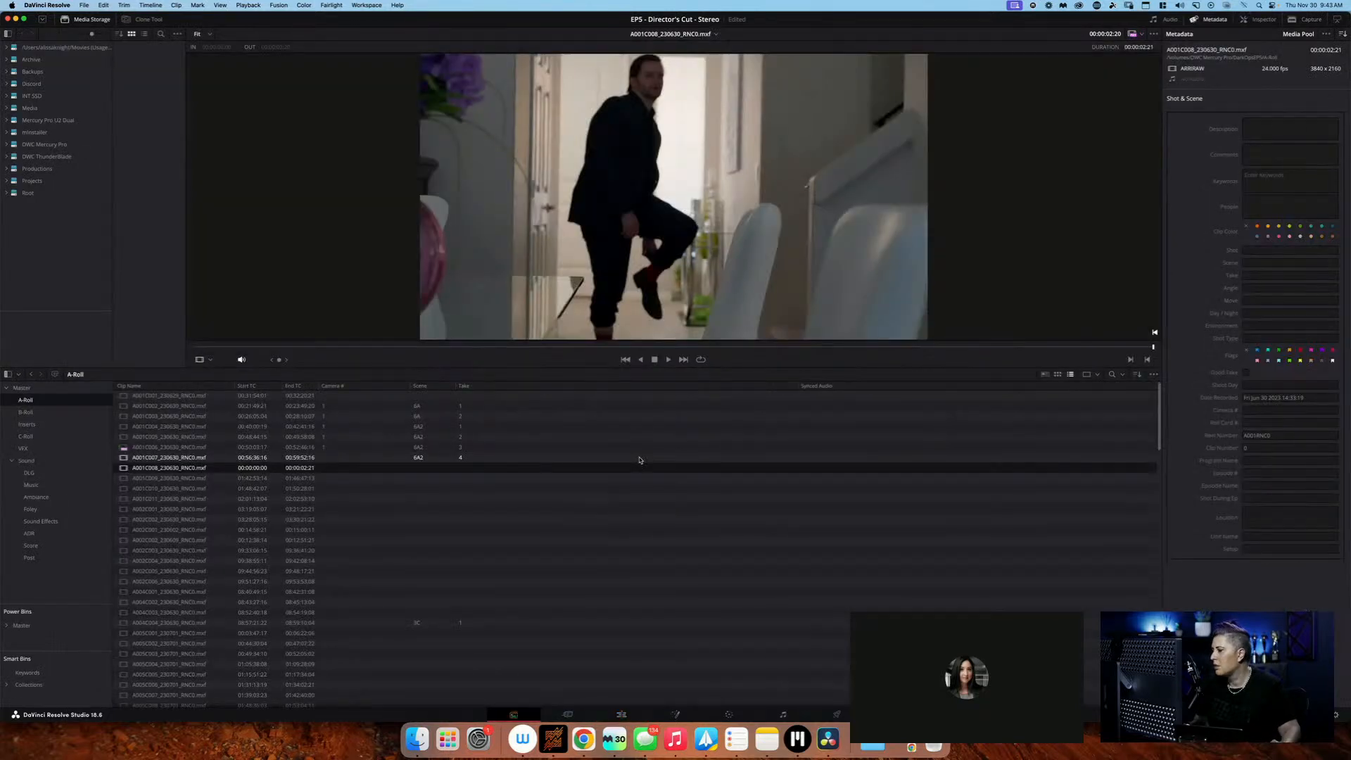
pyautogui.click(387, 459)
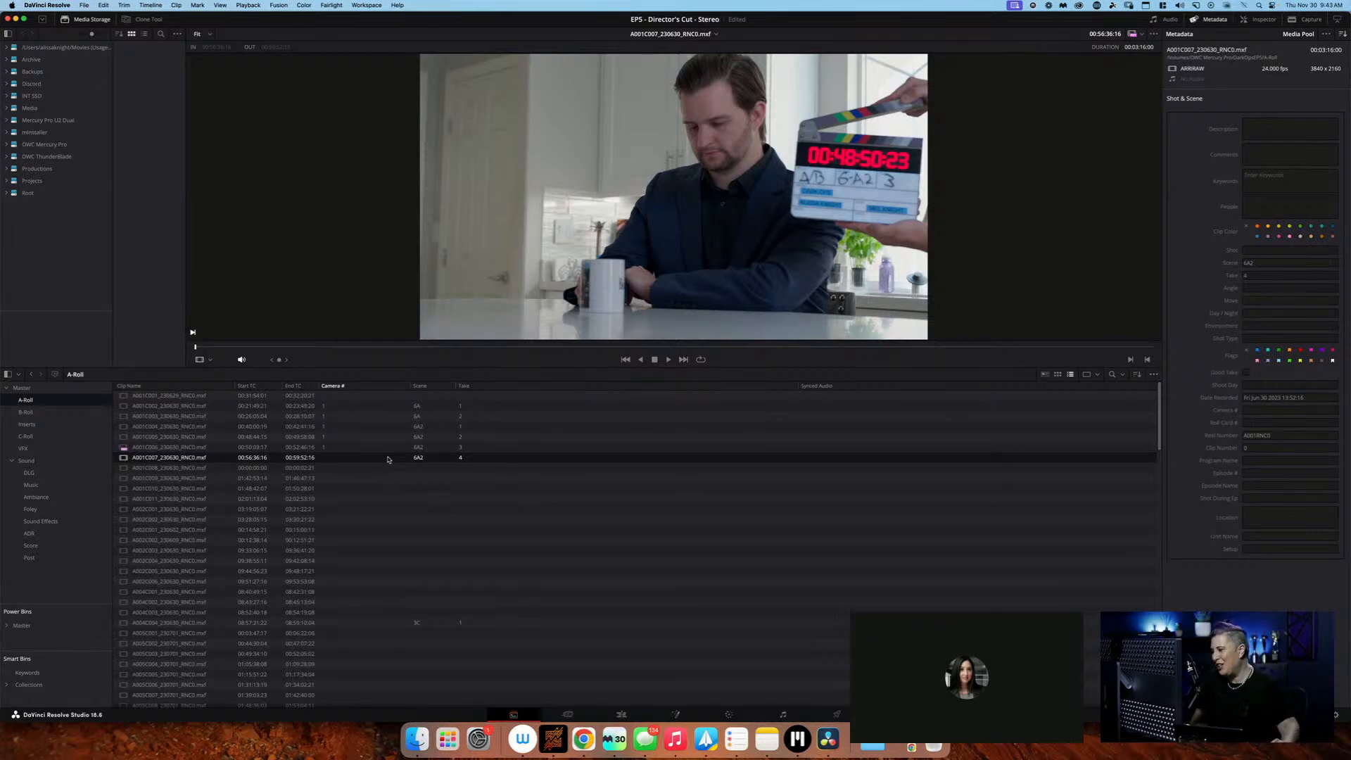
pyautogui.click(381, 467)
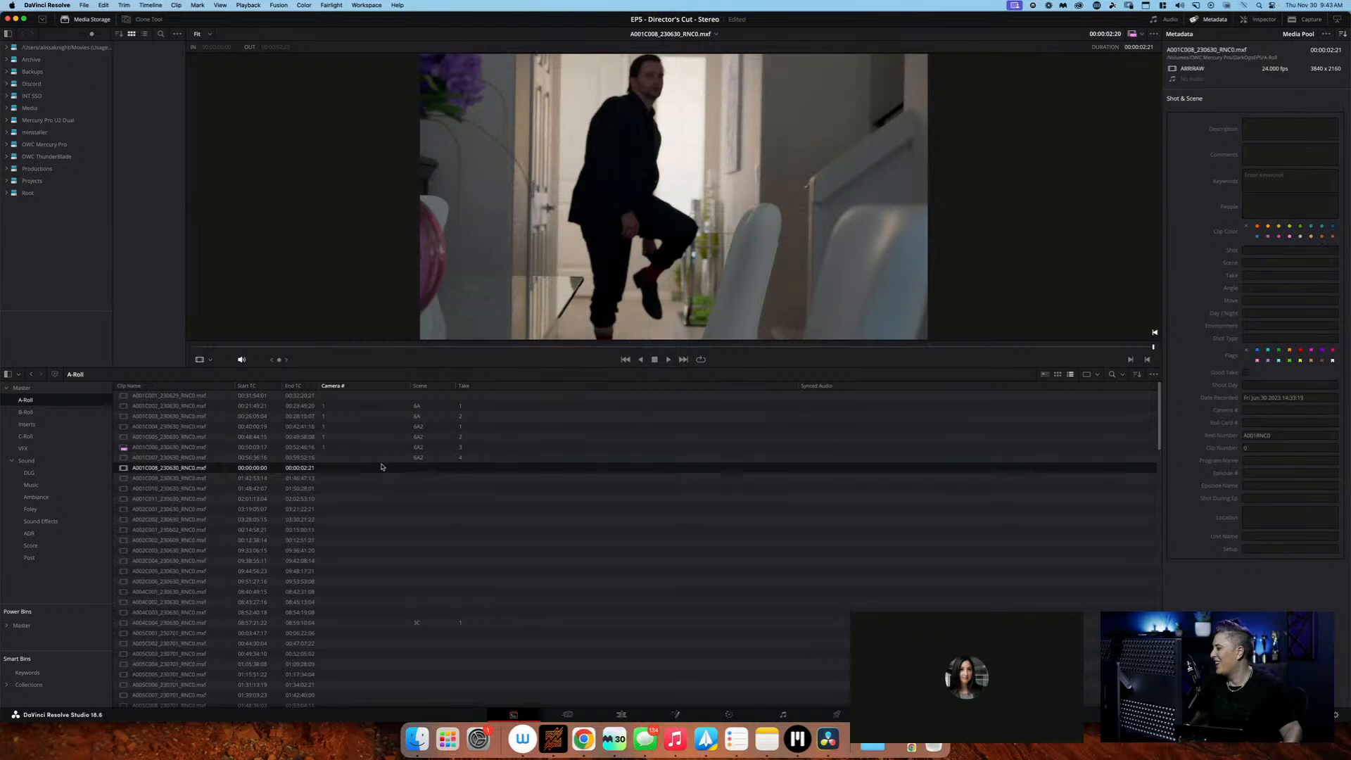
# Set the Take of clip A001C007 to 3 in the A-Roll clip list
pyautogui.press('Up')
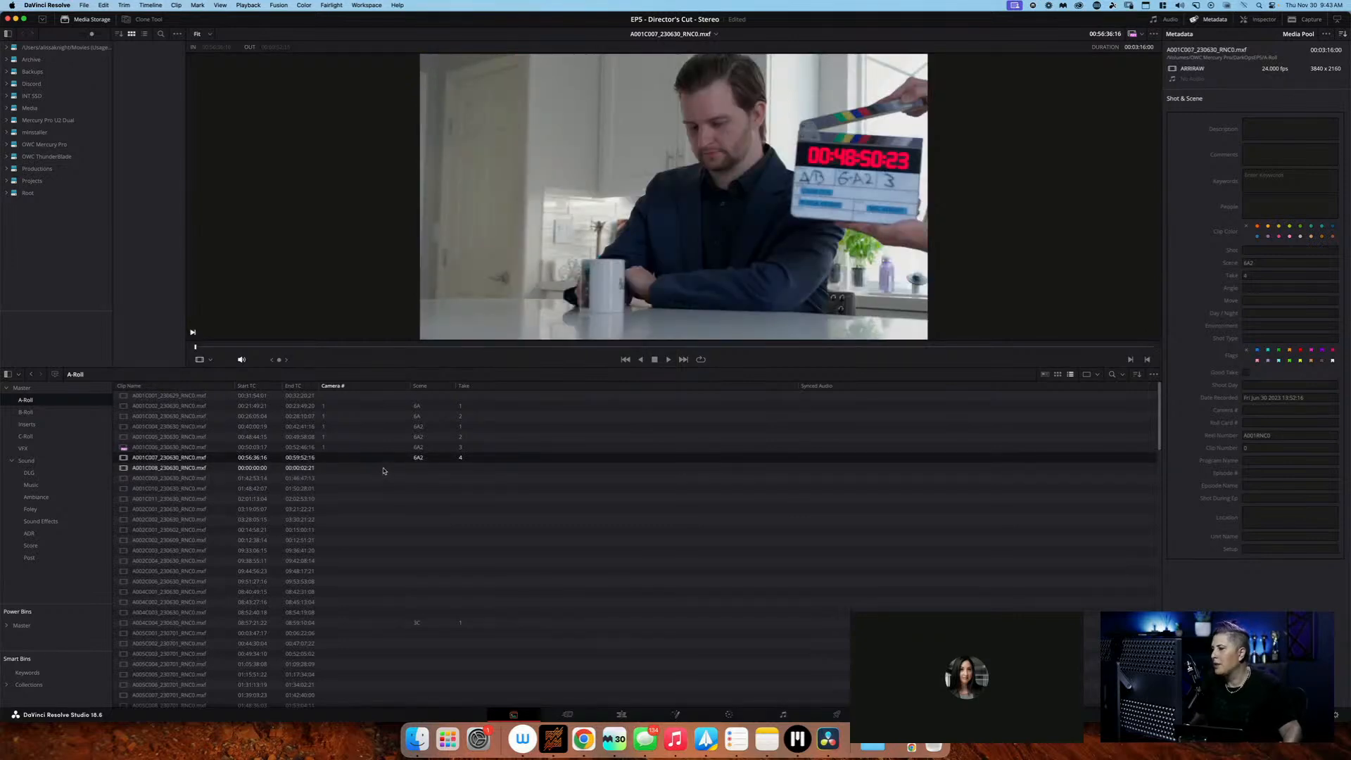
pyautogui.doubleClick(461, 461)
pyautogui.write('3')
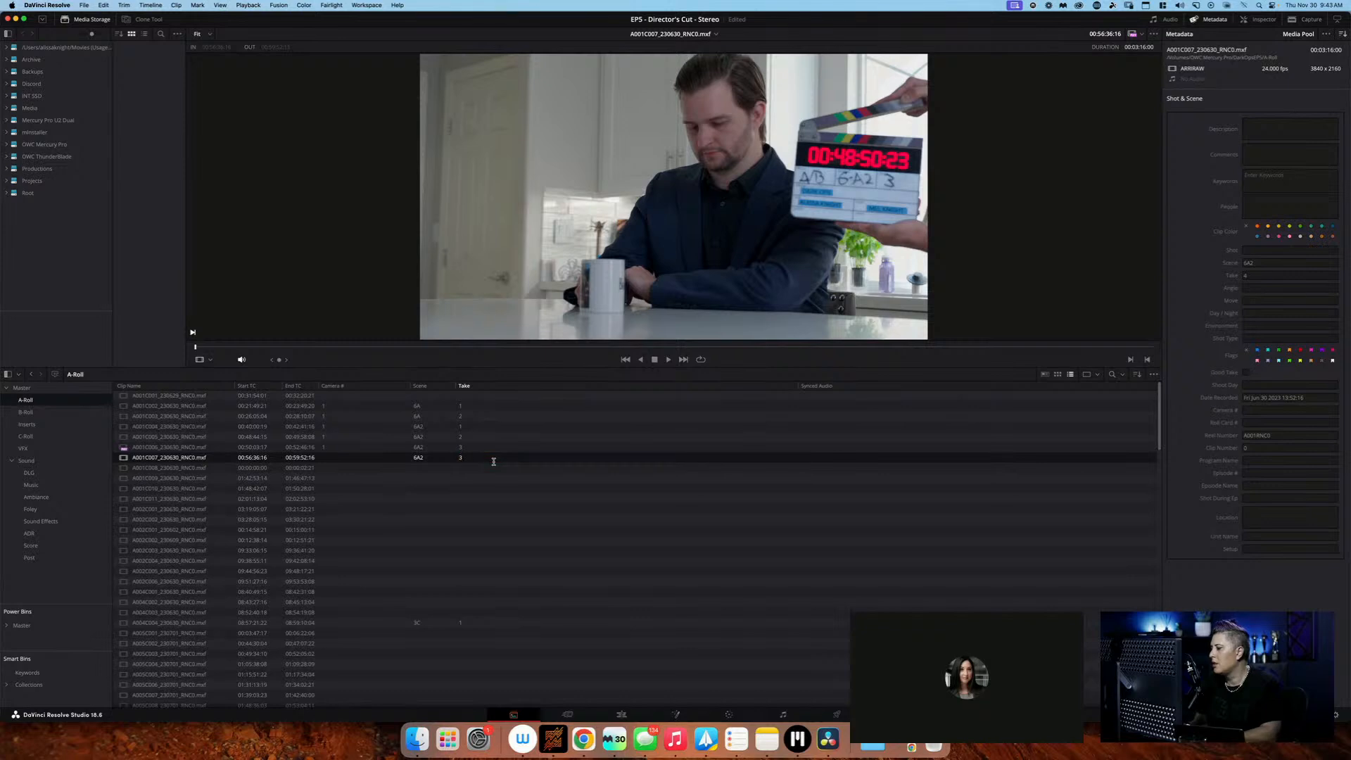
pyautogui.press('Return')
# Check clips A001C006 and A001C007 against each other and set the Take of A001C006 to 2B
pyautogui.click(502, 449)
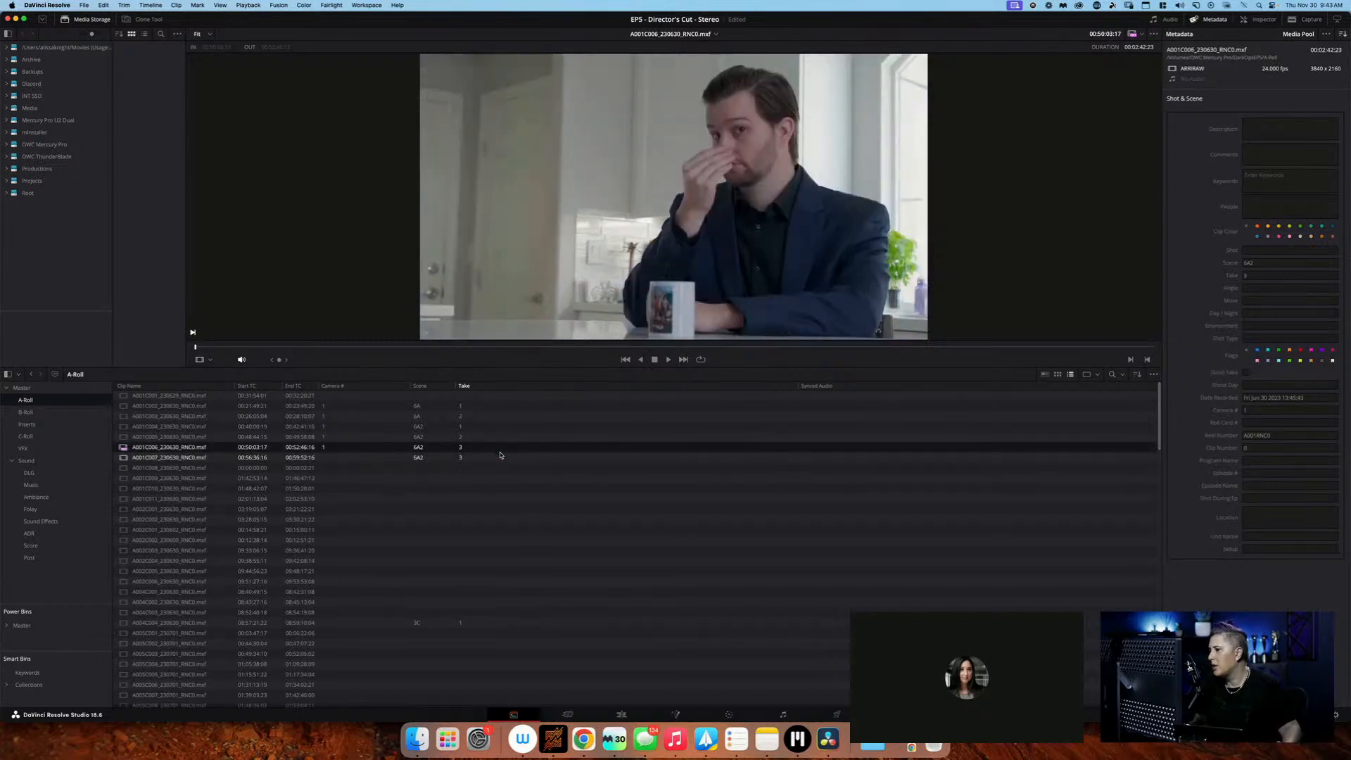
pyautogui.click(498, 460)
pyautogui.click(496, 452)
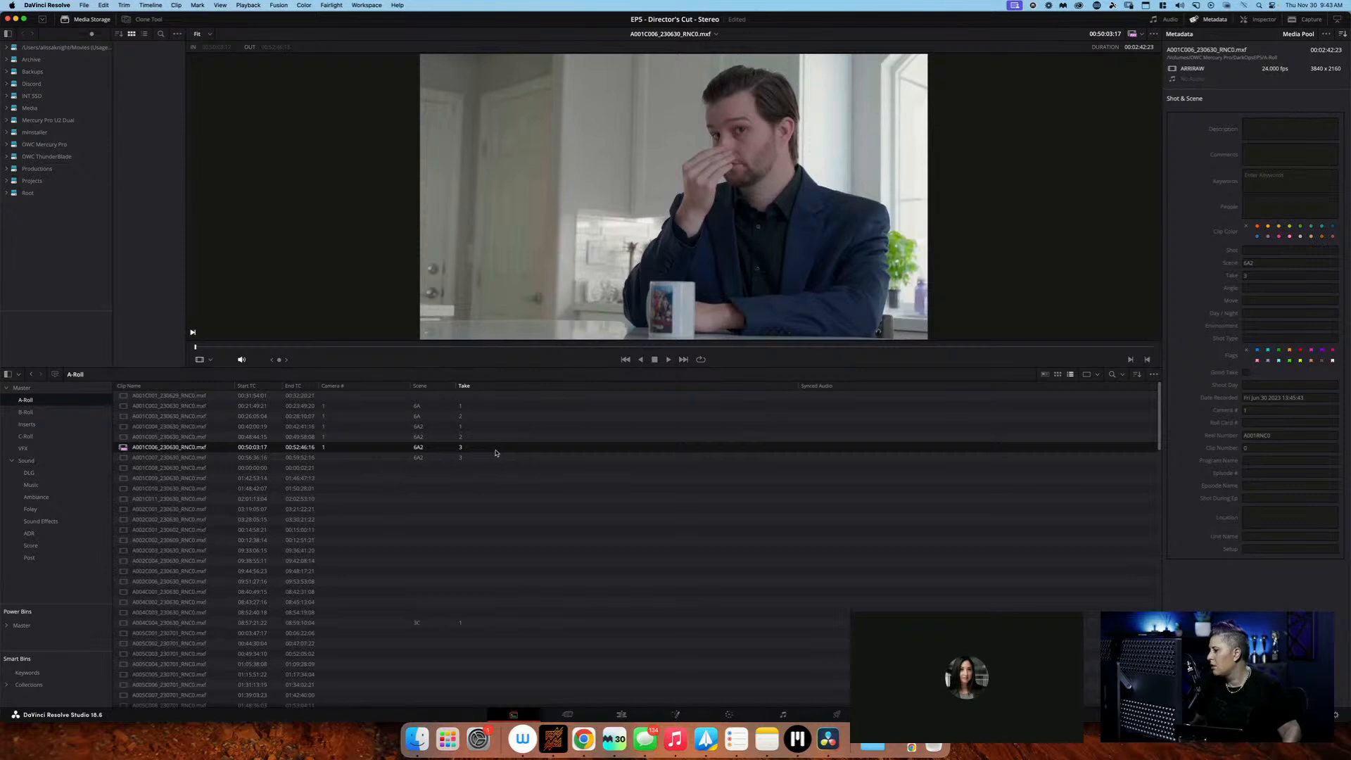
pyautogui.doubleClick(461, 449)
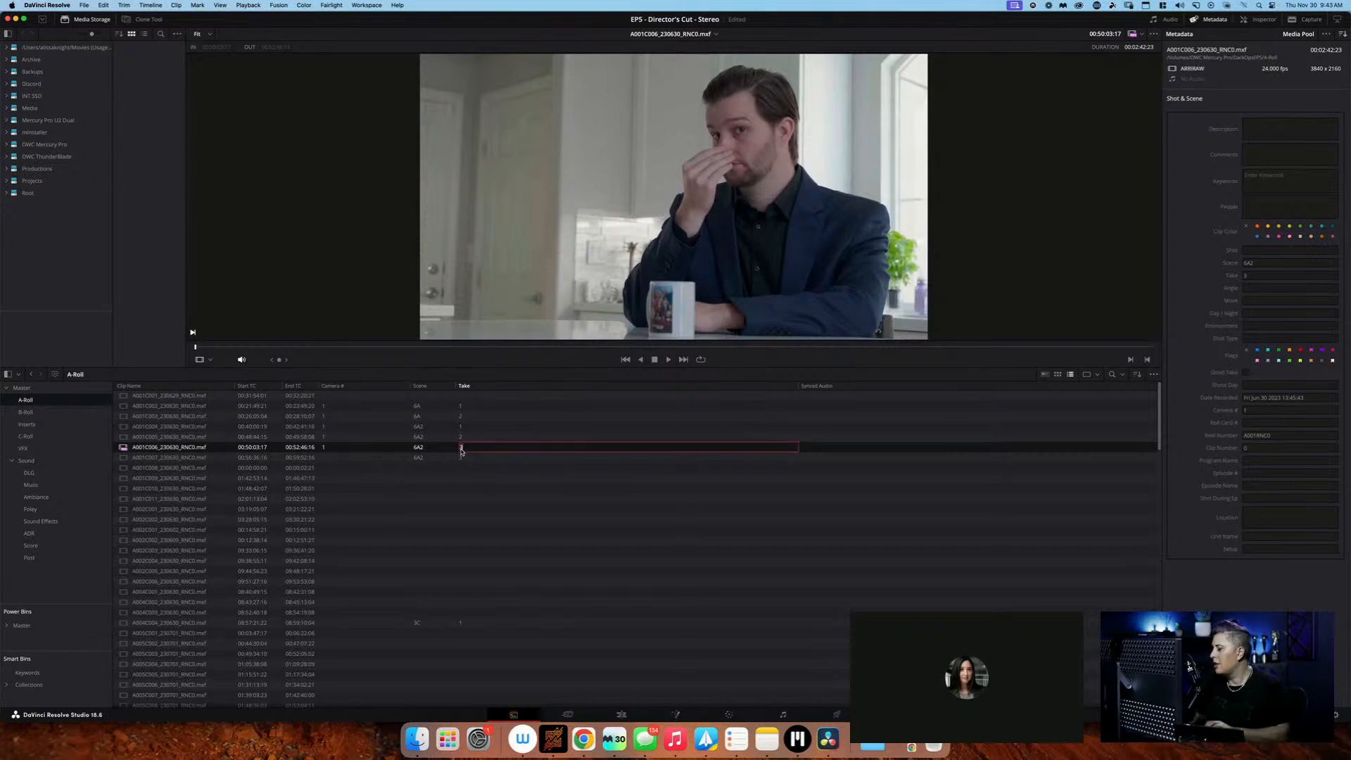
pyautogui.write('2B')
pyautogui.press('Return')
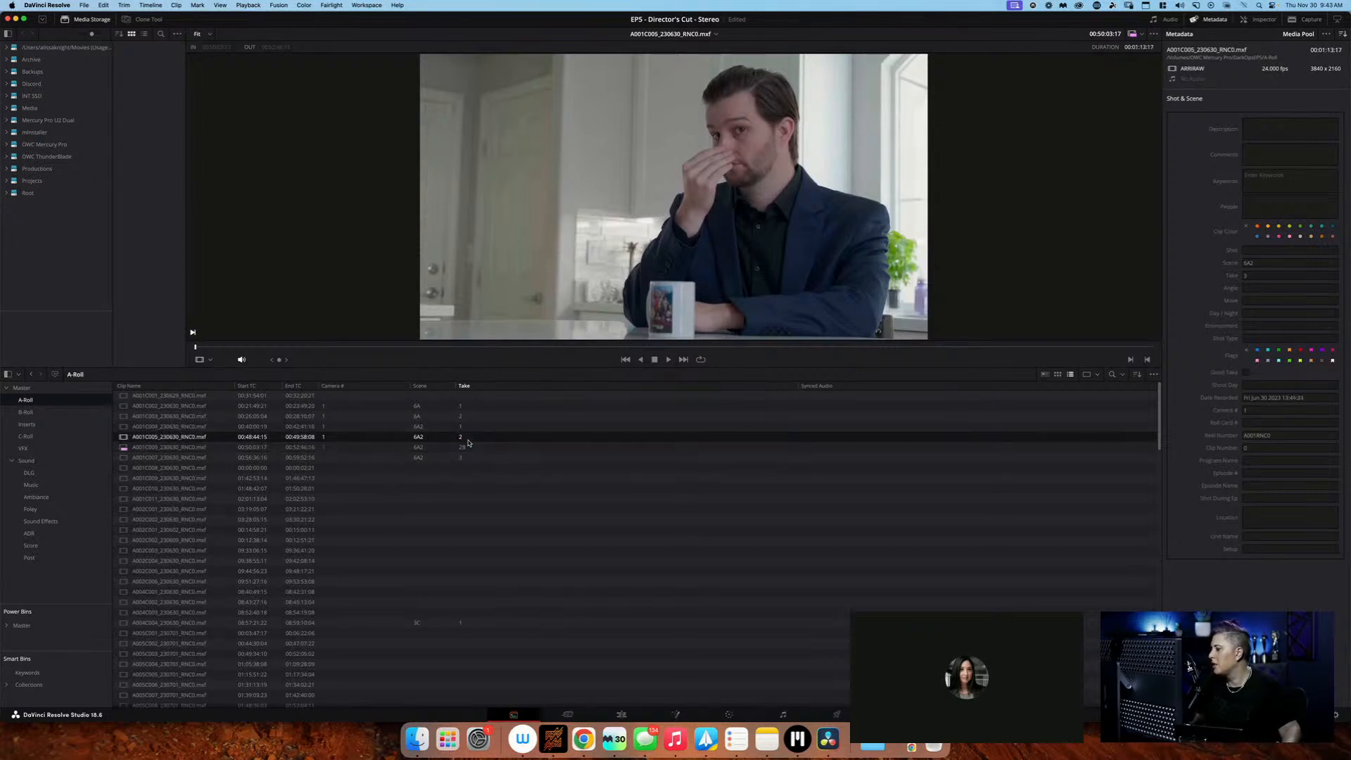
# Find the slate in clip A001C009 and log the clip as camera 1, scene 6A3, take 1
pyautogui.click(471, 457)
pyautogui.click(467, 467)
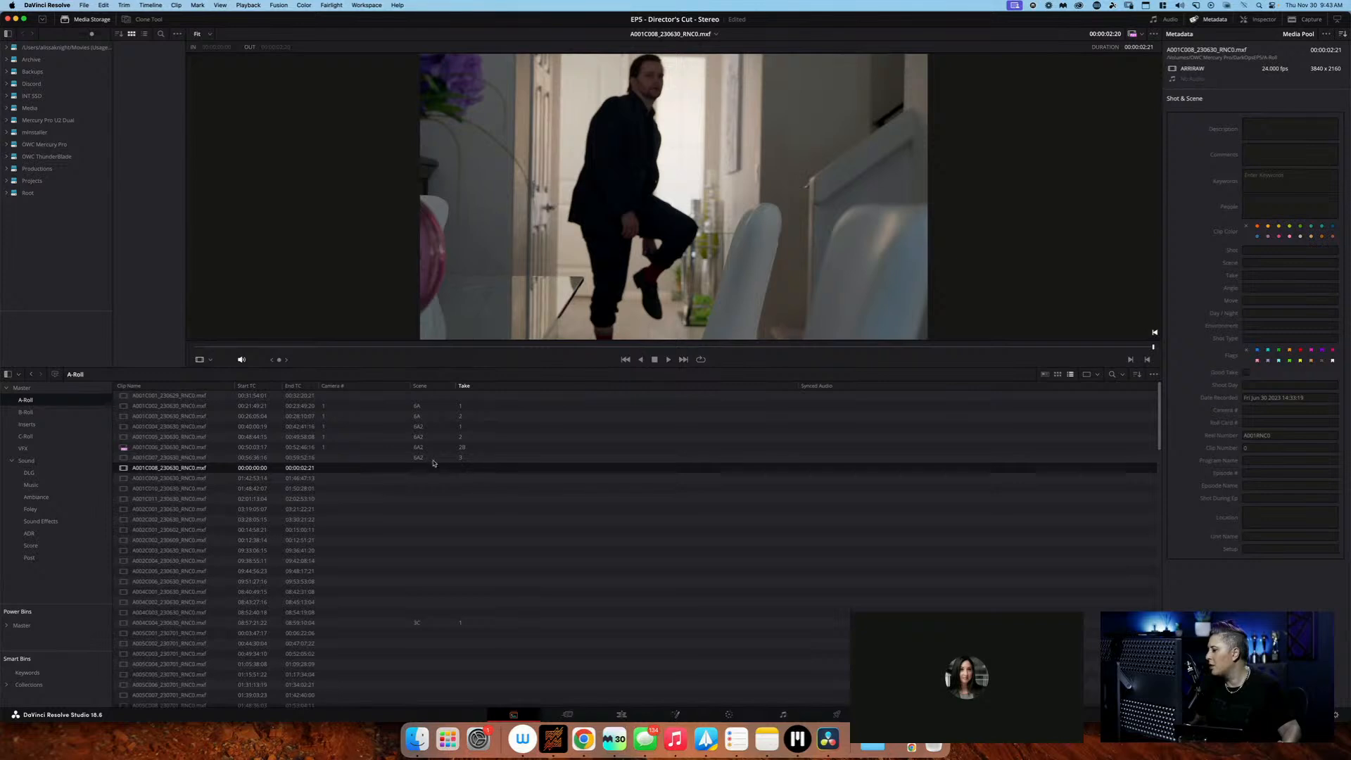
pyautogui.moveTo(227, 345); pyautogui.dragTo(202, 359)
pyautogui.click(394, 478)
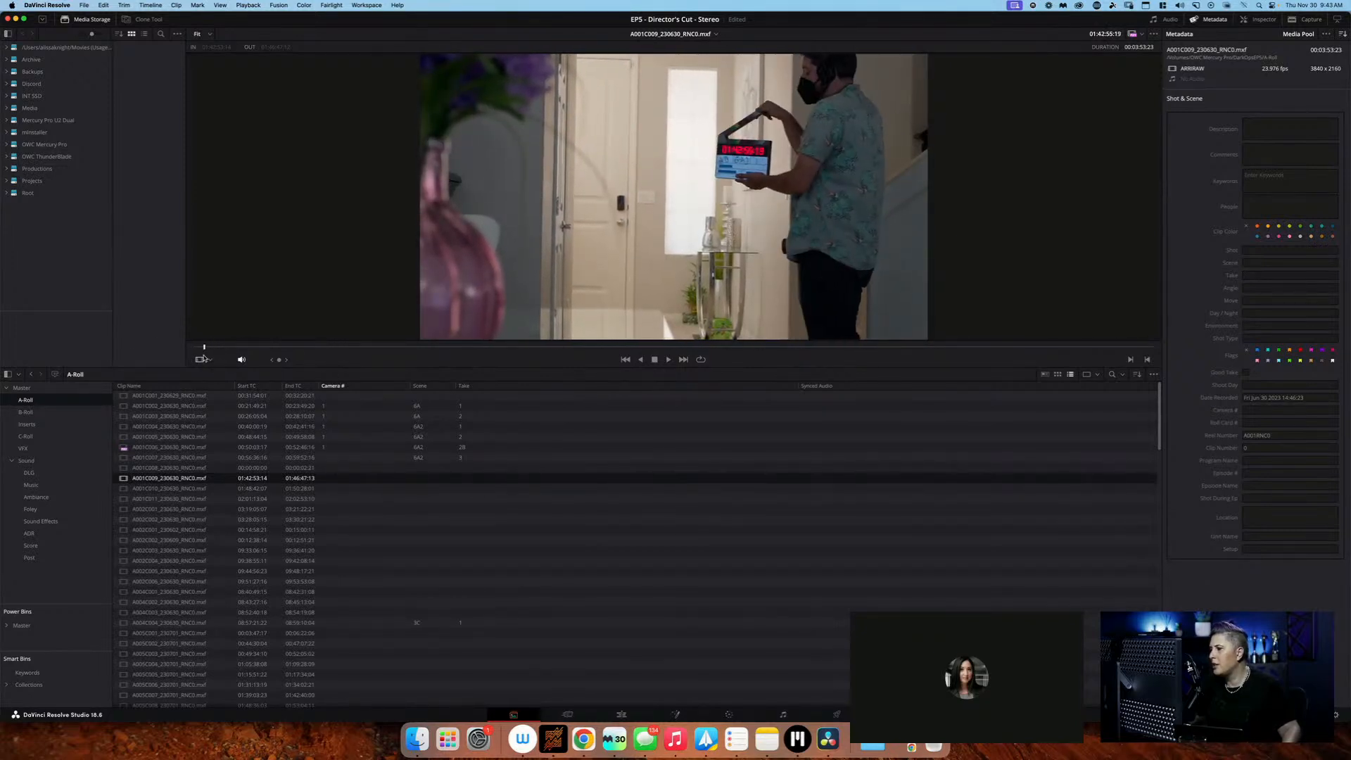
pyautogui.click(417, 478)
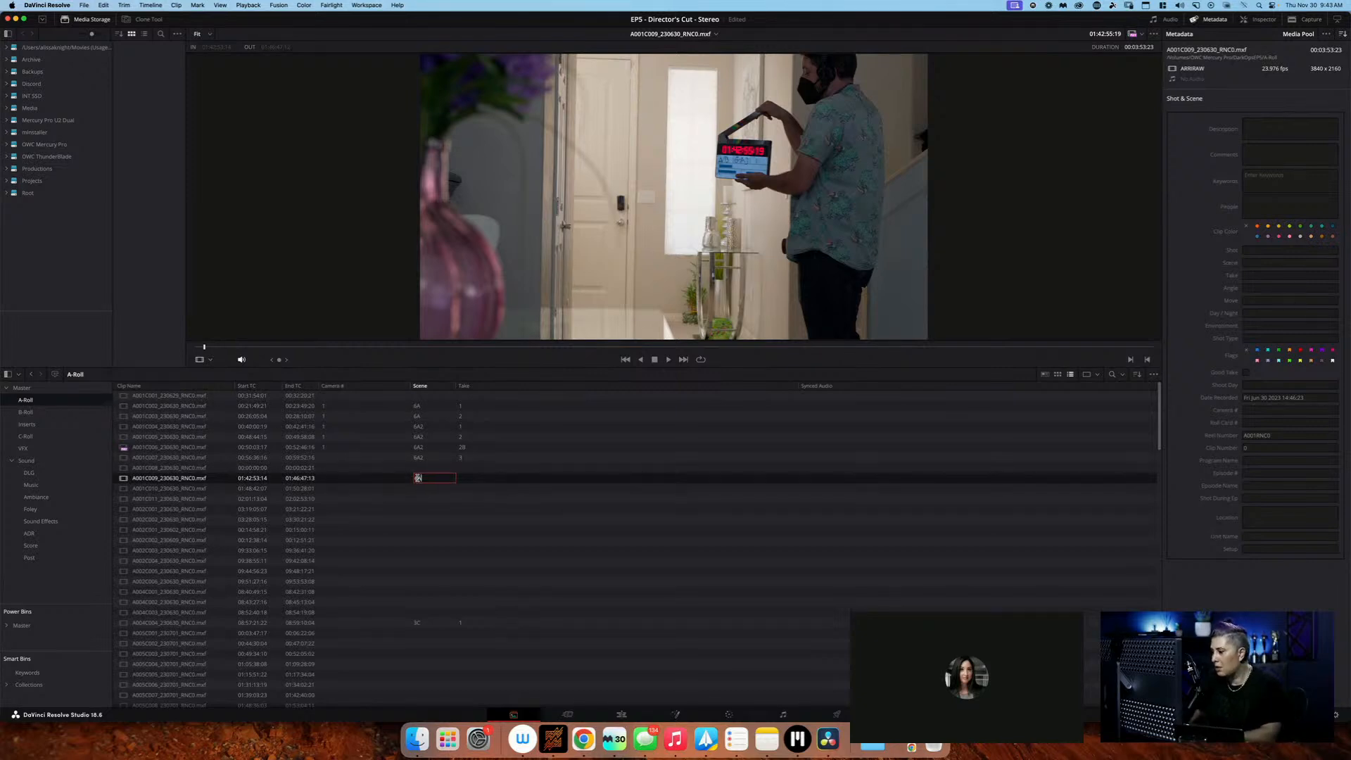
pyautogui.press('Tab')
pyautogui.write('1')
pyautogui.press('Return')
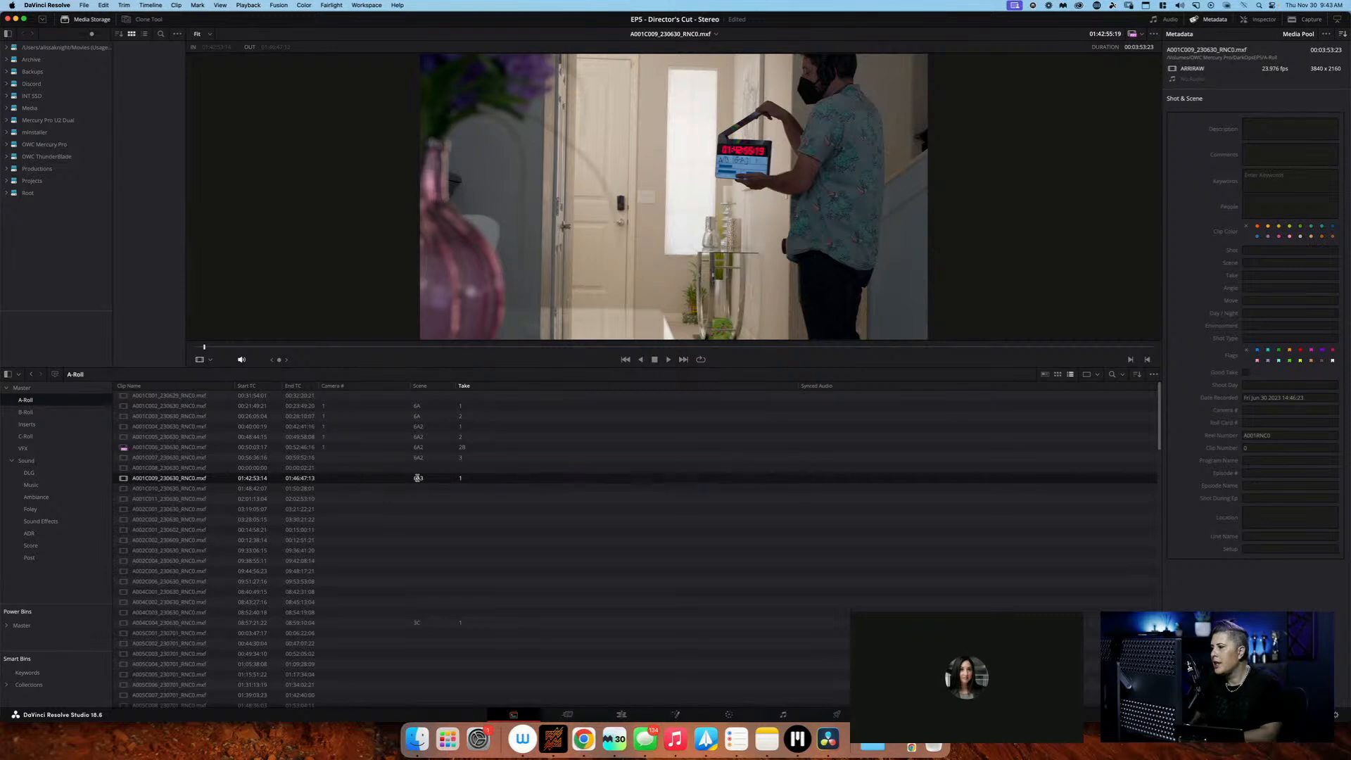
pyautogui.click(370, 480)
pyautogui.write('1')
pyautogui.press('Return')
# Find the slate in clip A001C010 and log the clip as camera 1, scene 6A3, take 2
pyautogui.click(373, 491)
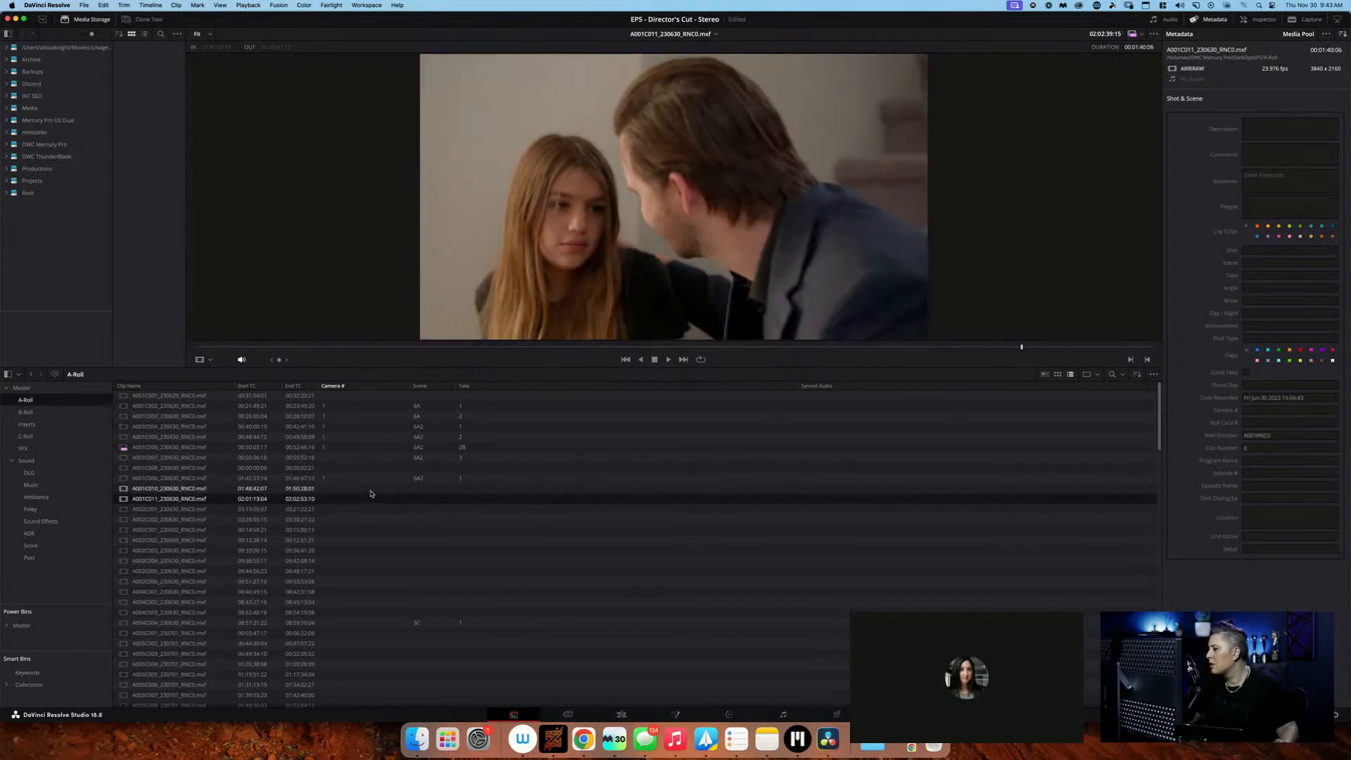
pyautogui.click(375, 491)
pyautogui.write('1')
pyautogui.press('Tab')
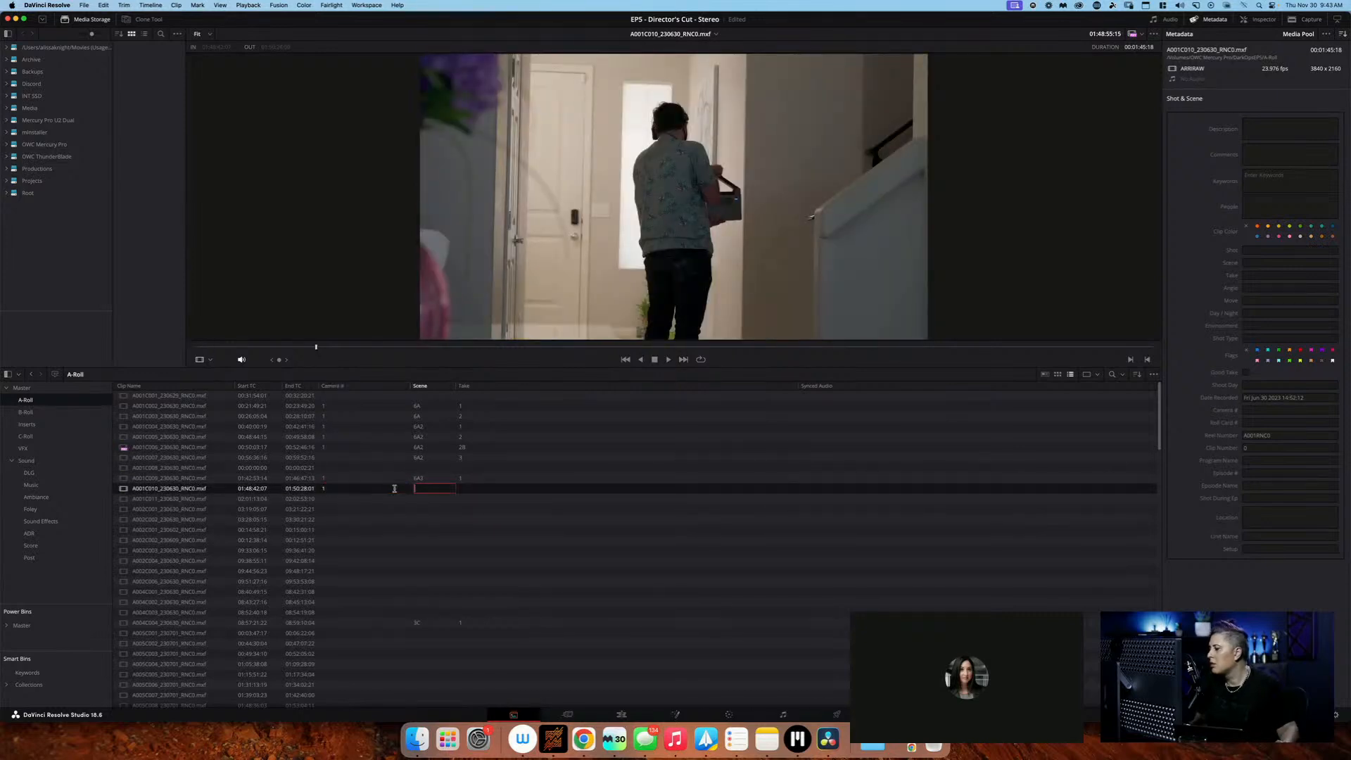
pyautogui.moveTo(300, 346); pyautogui.dragTo(212, 345)
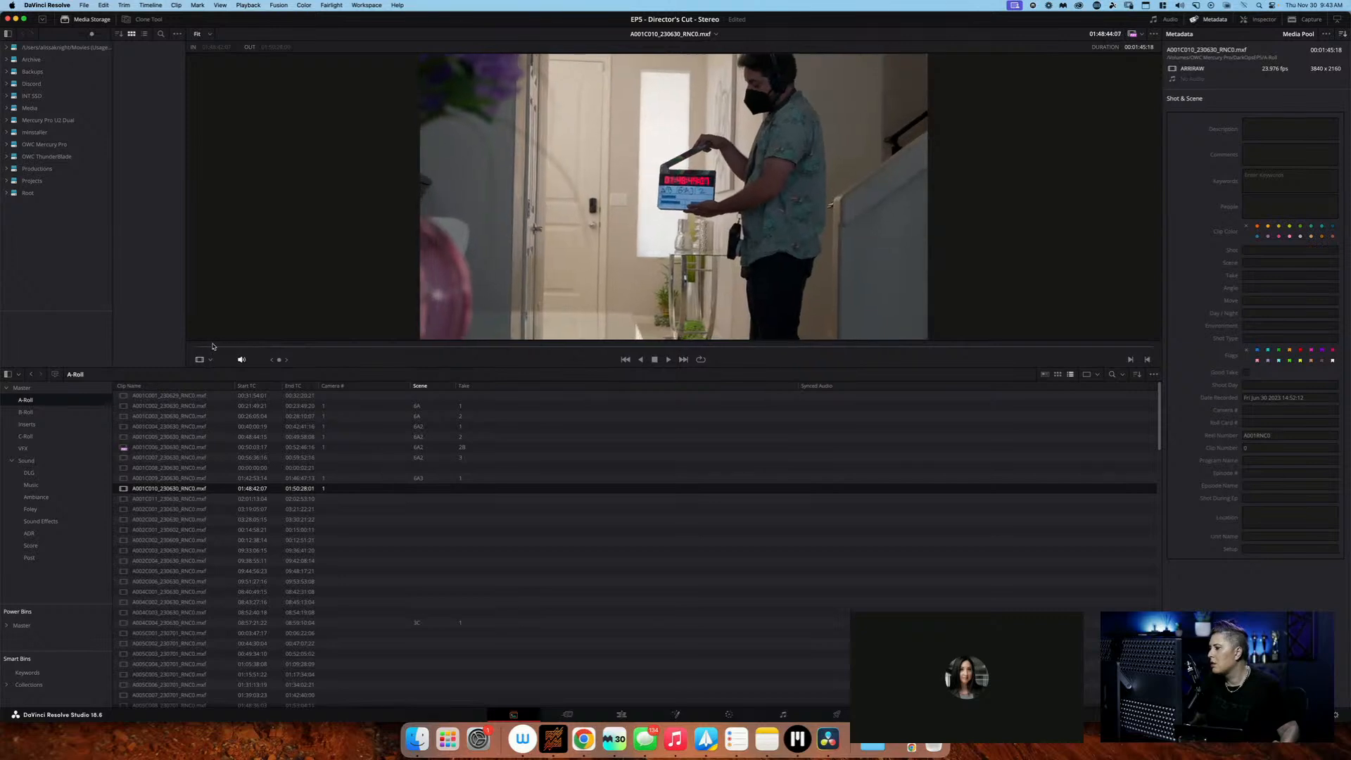
pyautogui.click(426, 490)
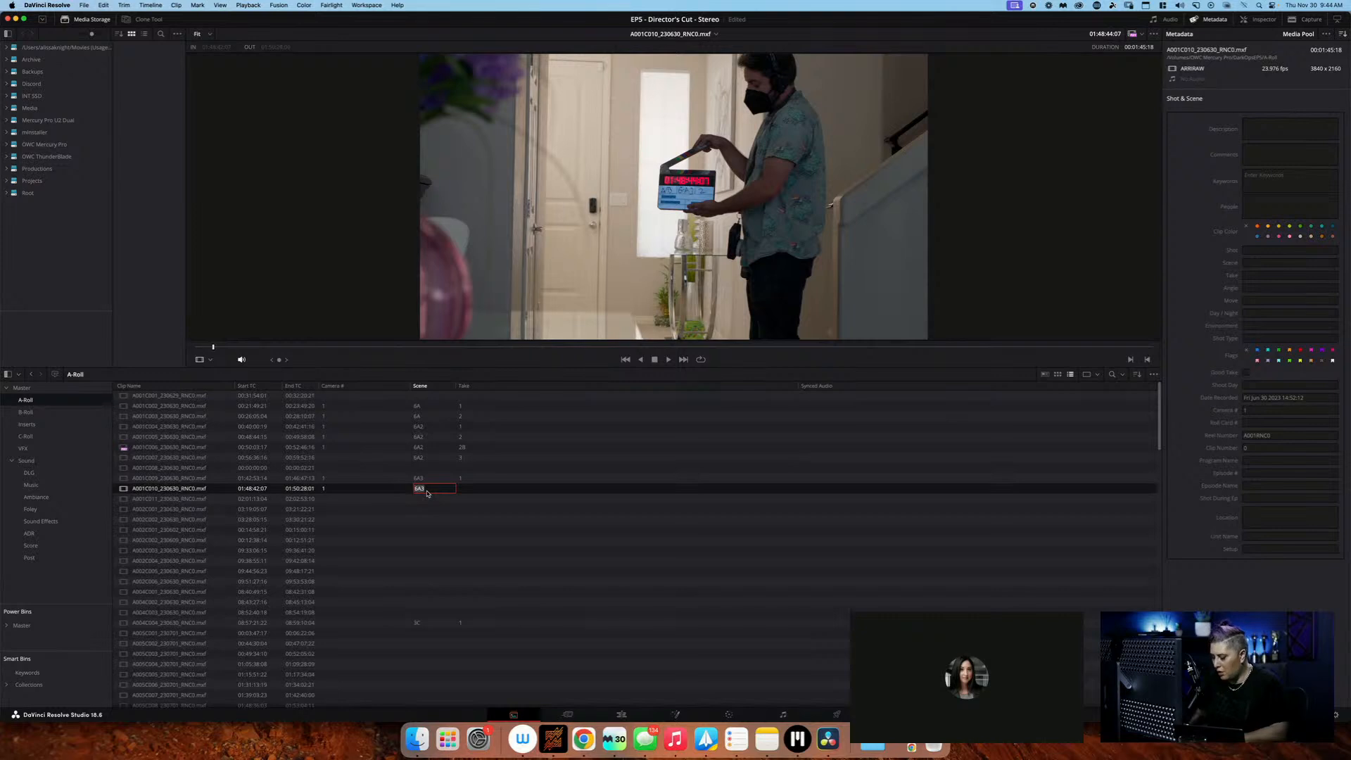
pyautogui.press('Tab')
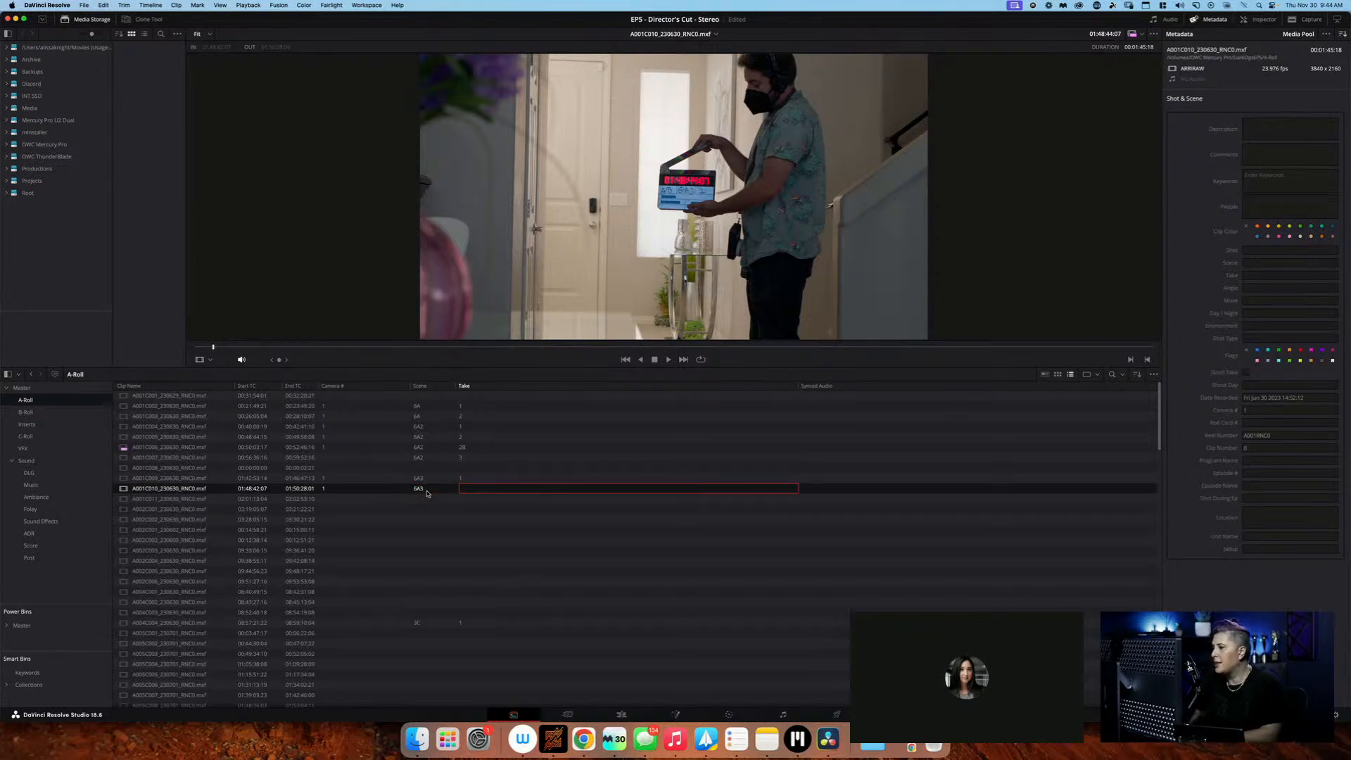
pyautogui.write('2')
# Scrub clip A001C011 to a readable slate and log the clip as camera 1, scene 6A4, take 1
pyautogui.click(401, 499)
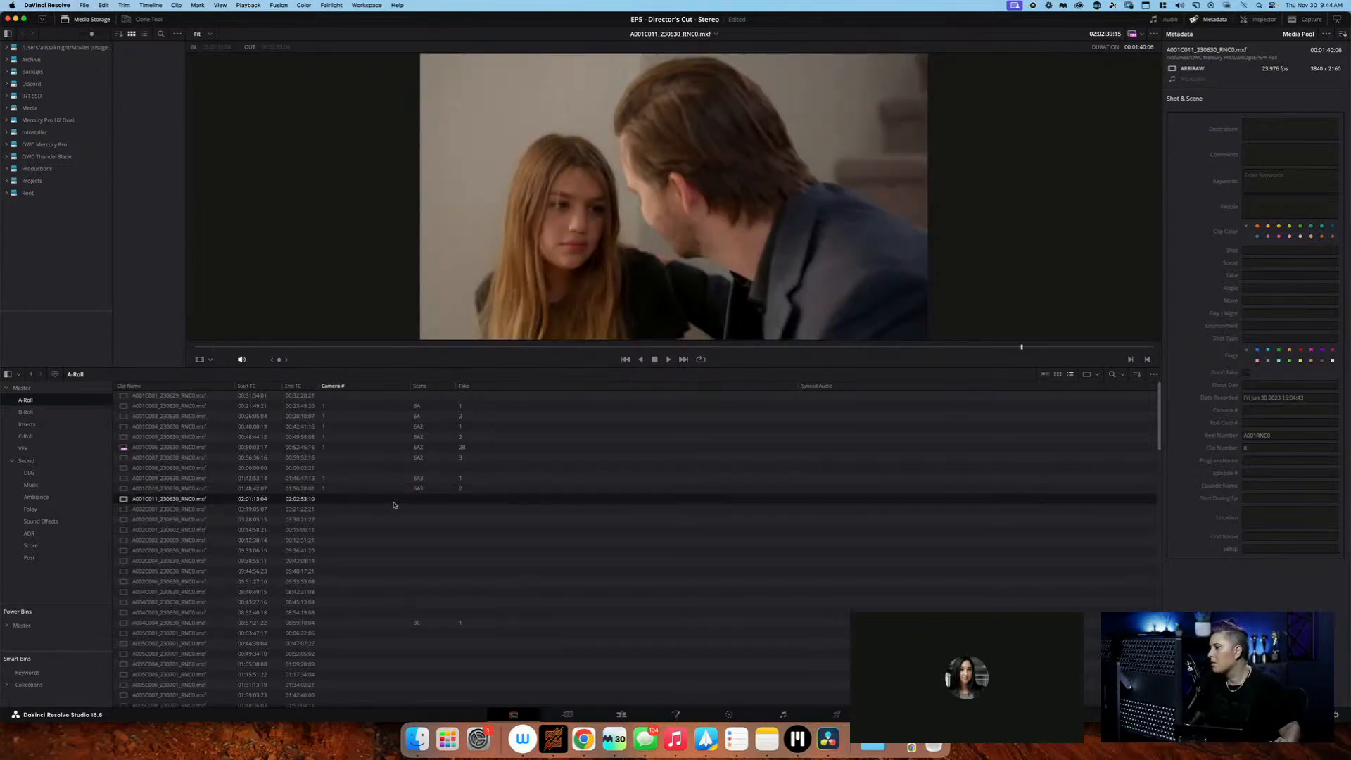
pyautogui.click(194, 347)
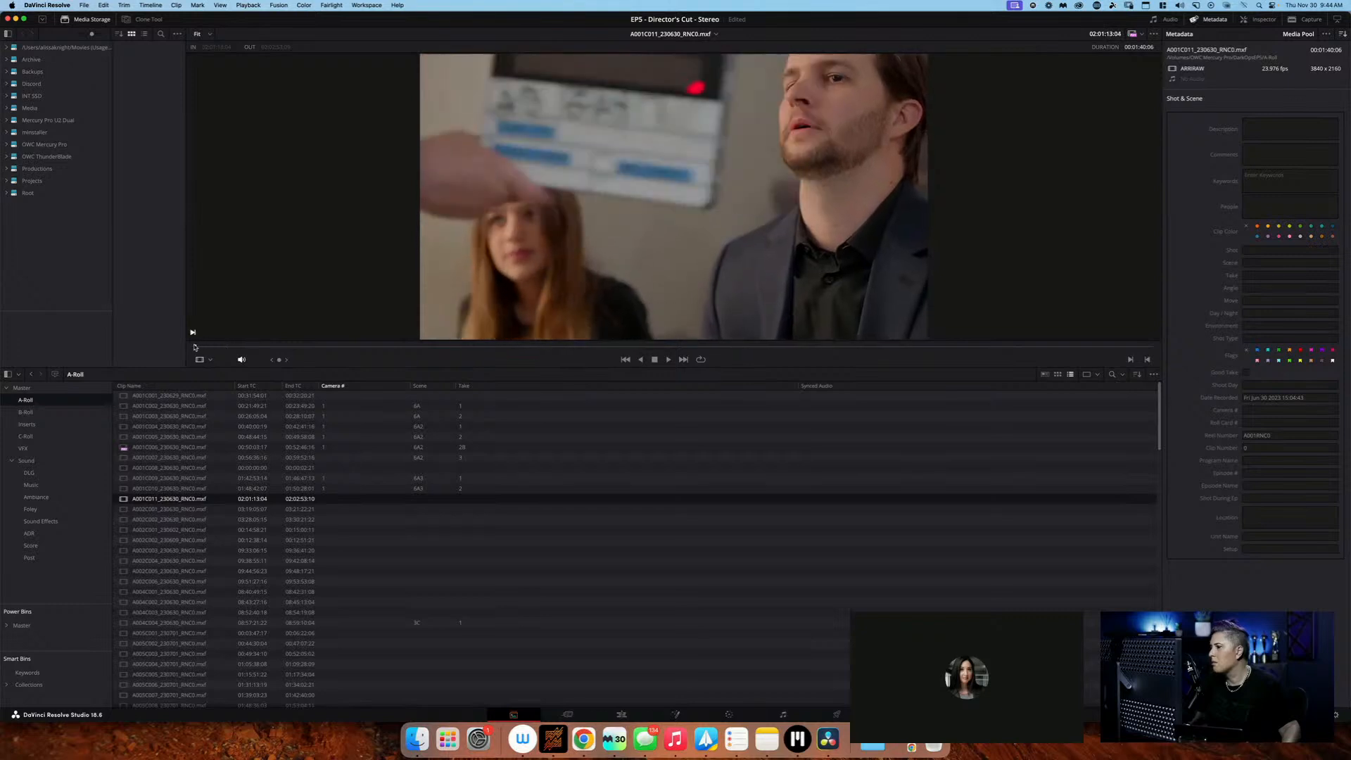
pyautogui.moveTo(194, 347)
pyautogui.mouseDown()
pyautogui.moveTo(221, 347)
pyautogui.moveTo(202, 347)
pyautogui.mouseUp()
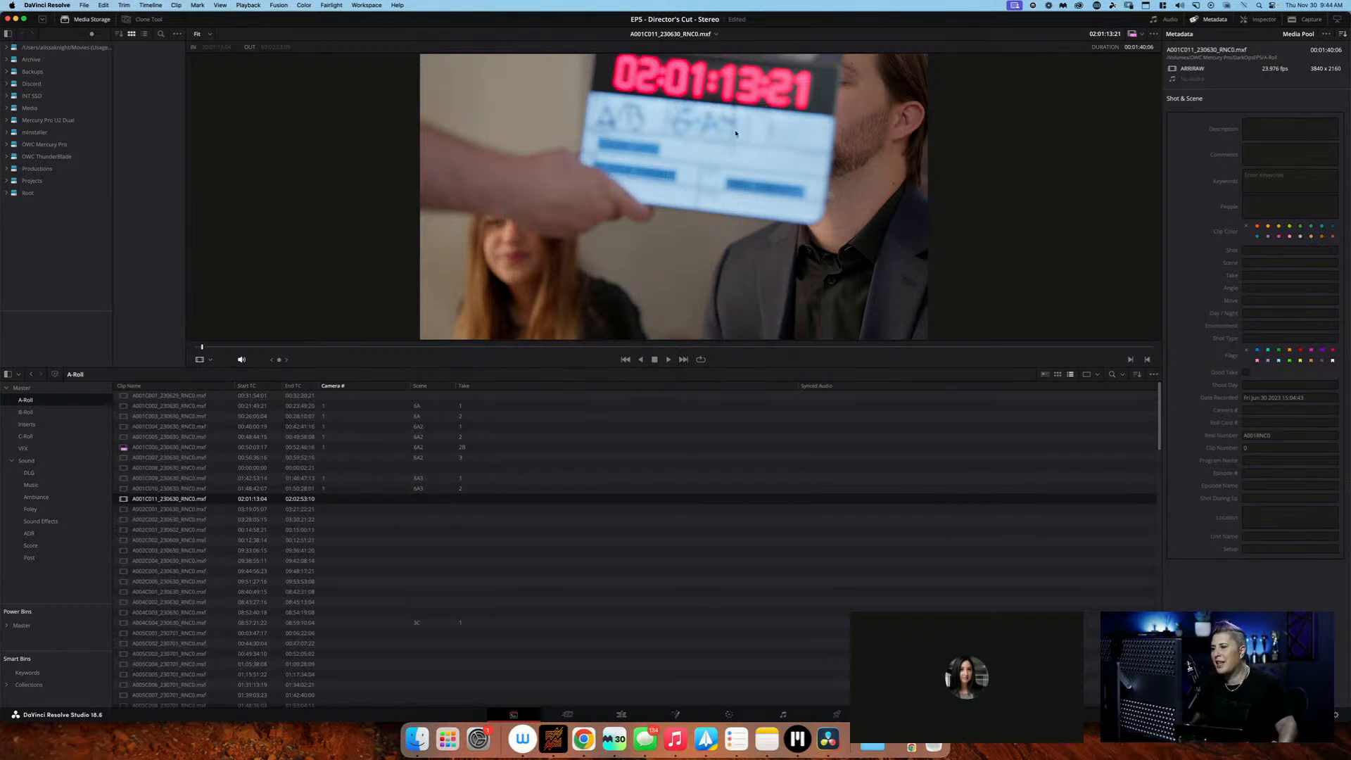
pyautogui.moveTo(202, 348); pyautogui.dragTo(302, 336)
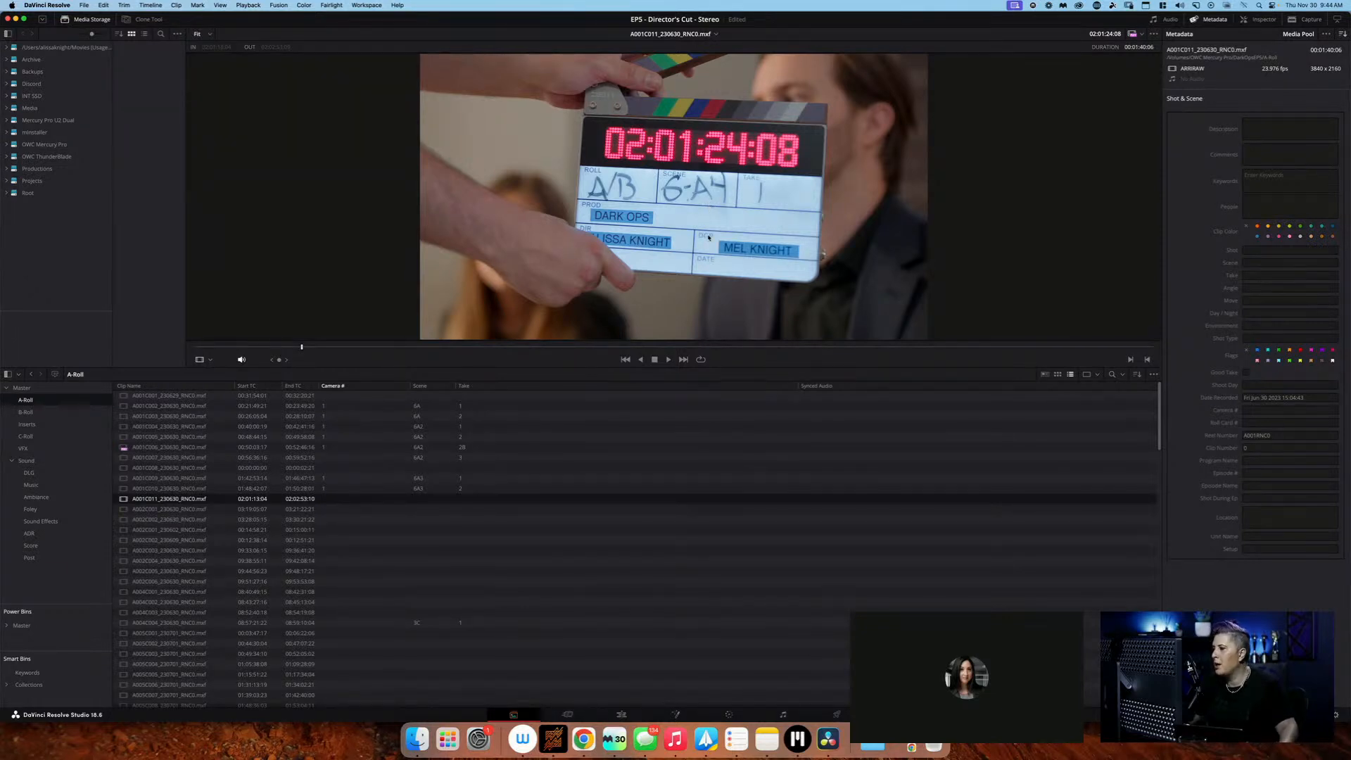
pyautogui.moveTo(301, 349)
pyautogui.mouseDown()
pyautogui.moveTo(314, 349)
pyautogui.moveTo(261, 349)
pyautogui.moveTo(287, 346)
pyautogui.mouseUp()
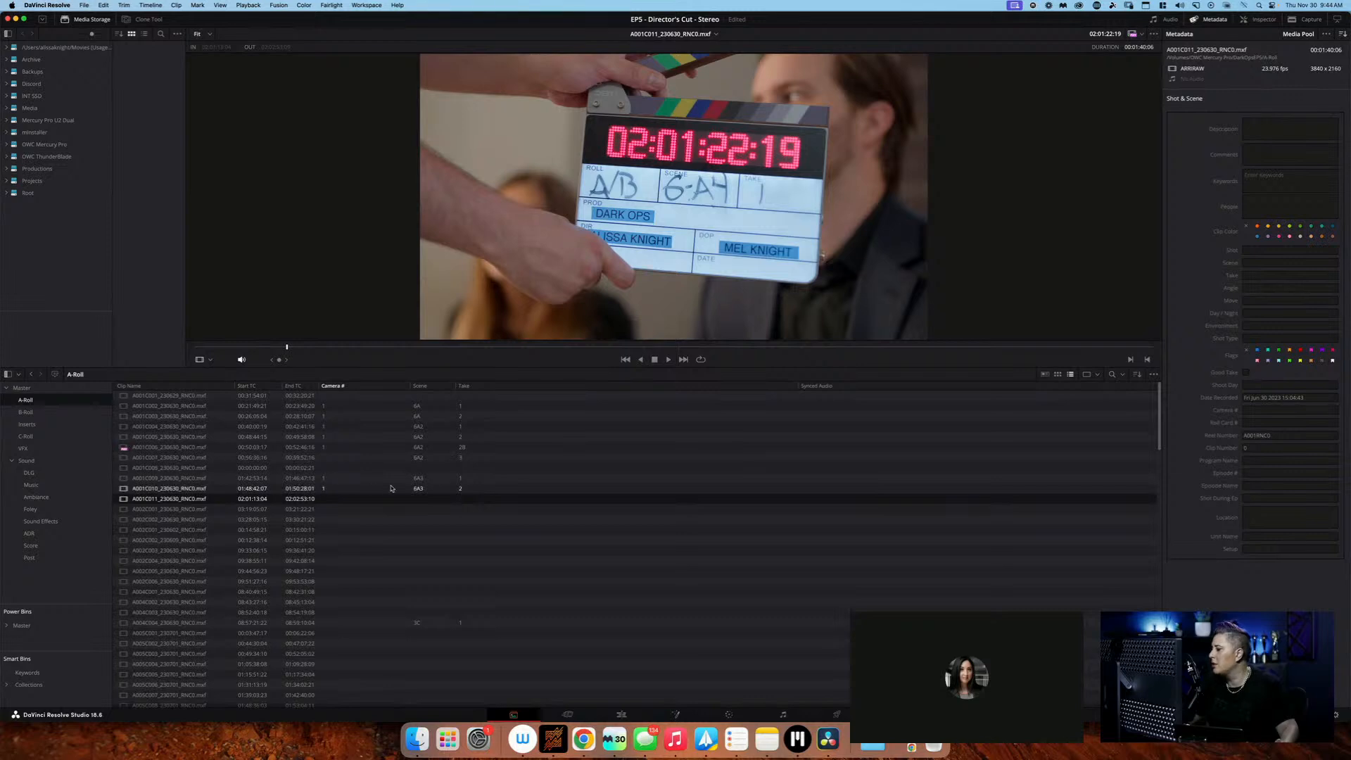
pyautogui.doubleClick(333, 500)
pyautogui.write('1')
pyautogui.press('Tab')
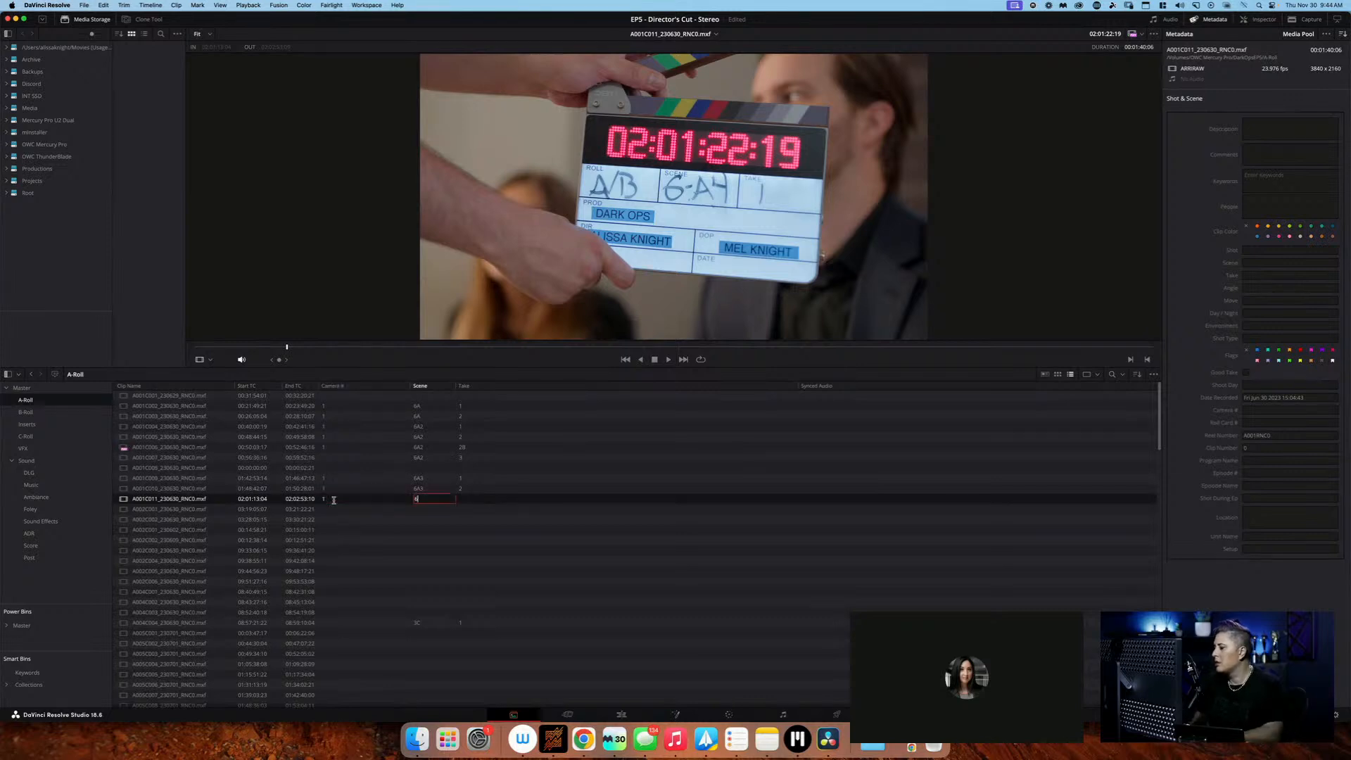
pyautogui.write('6A4')
pyautogui.press('Tab')
pyautogui.write('1')
pyautogui.press('Return')
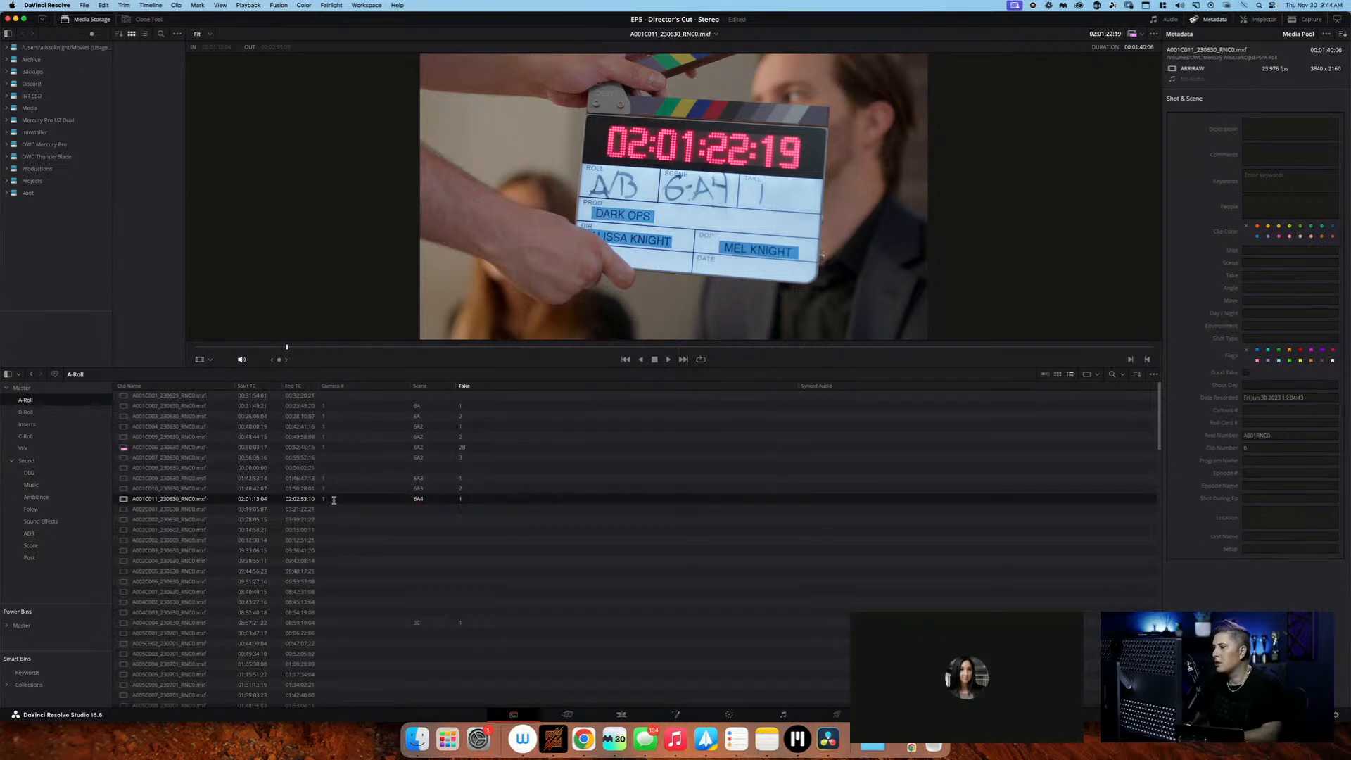
# Log clip A002C001_230630 as camera 1, scene 11D, take 1
pyautogui.click(336, 510)
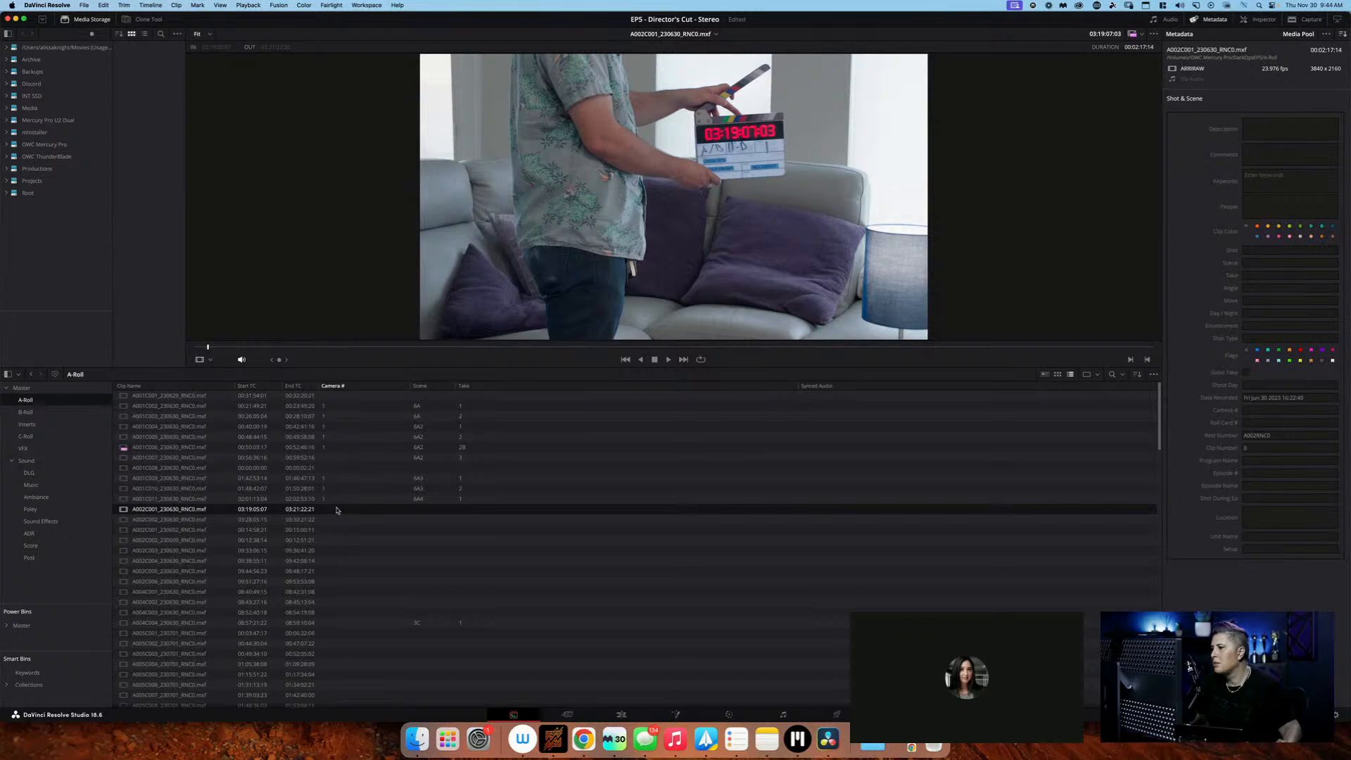
pyautogui.click(336, 509)
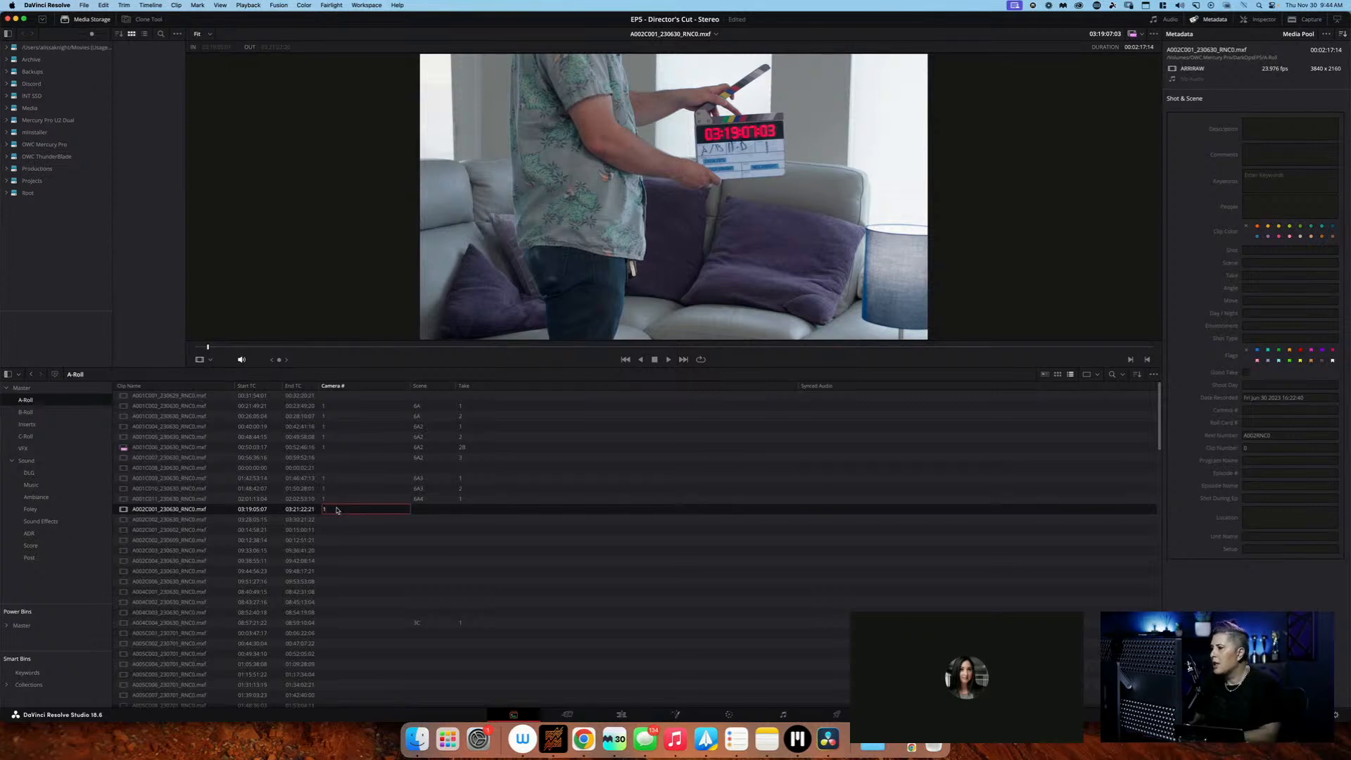
pyautogui.press('Tab')
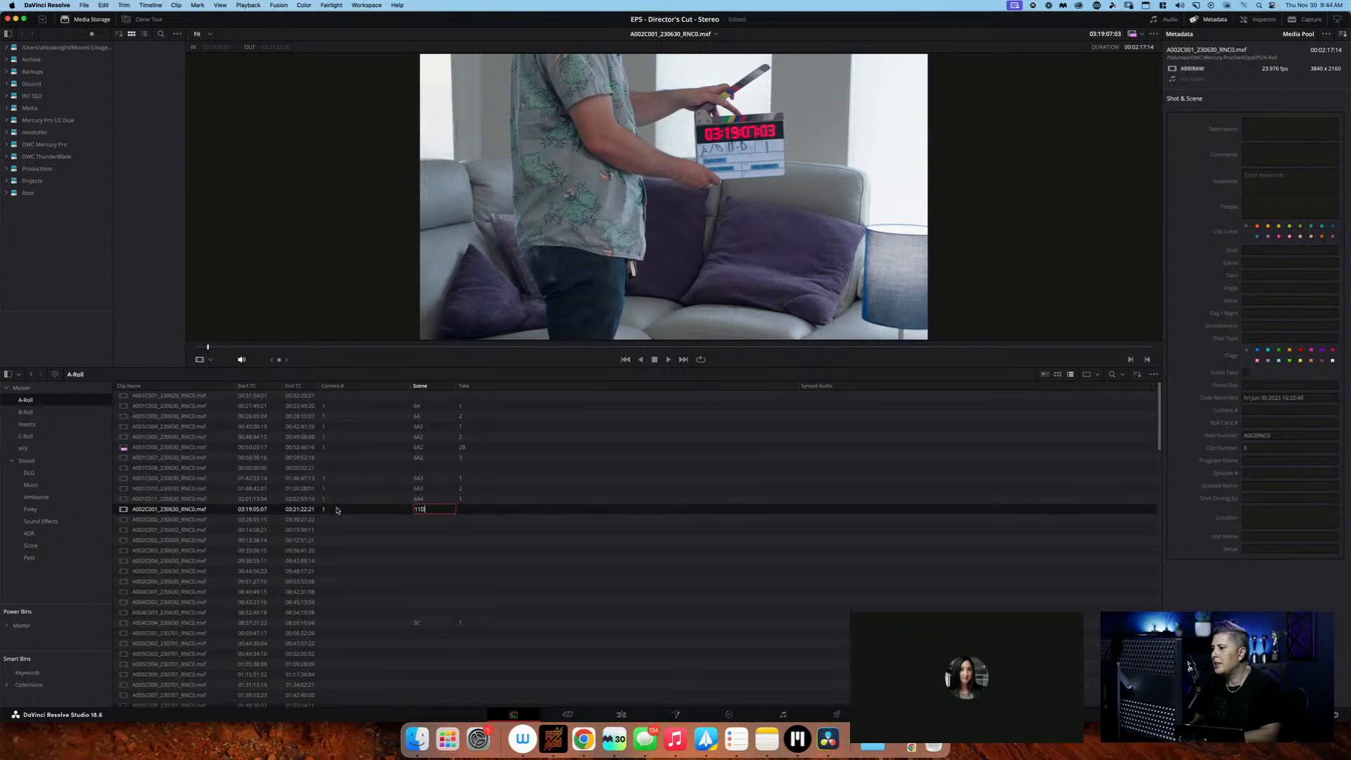
pyautogui.press('Tab')
pyautogui.press('Return')
# Log clip A002C002_230630 as camera 1, scene 11E, take 1
pyautogui.click(353, 522)
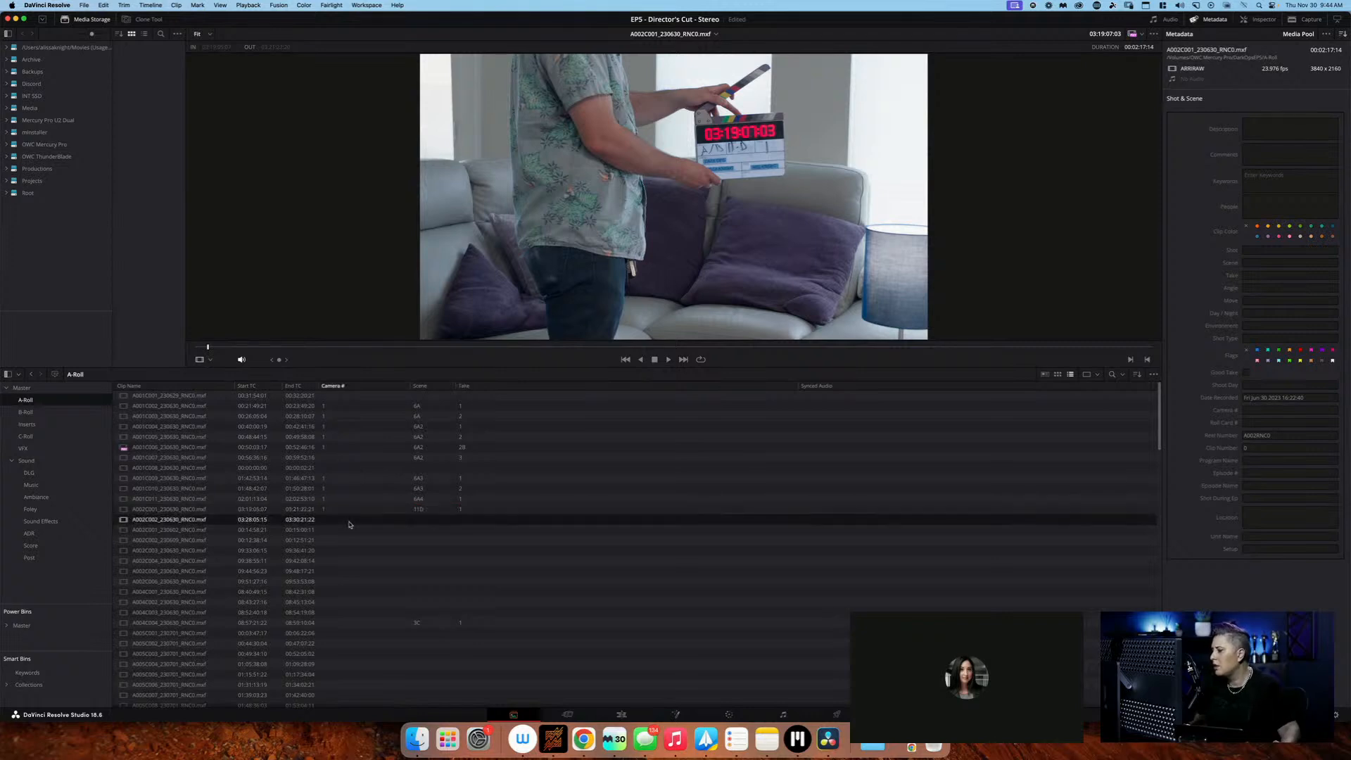
pyautogui.click(353, 522)
pyautogui.write('1')
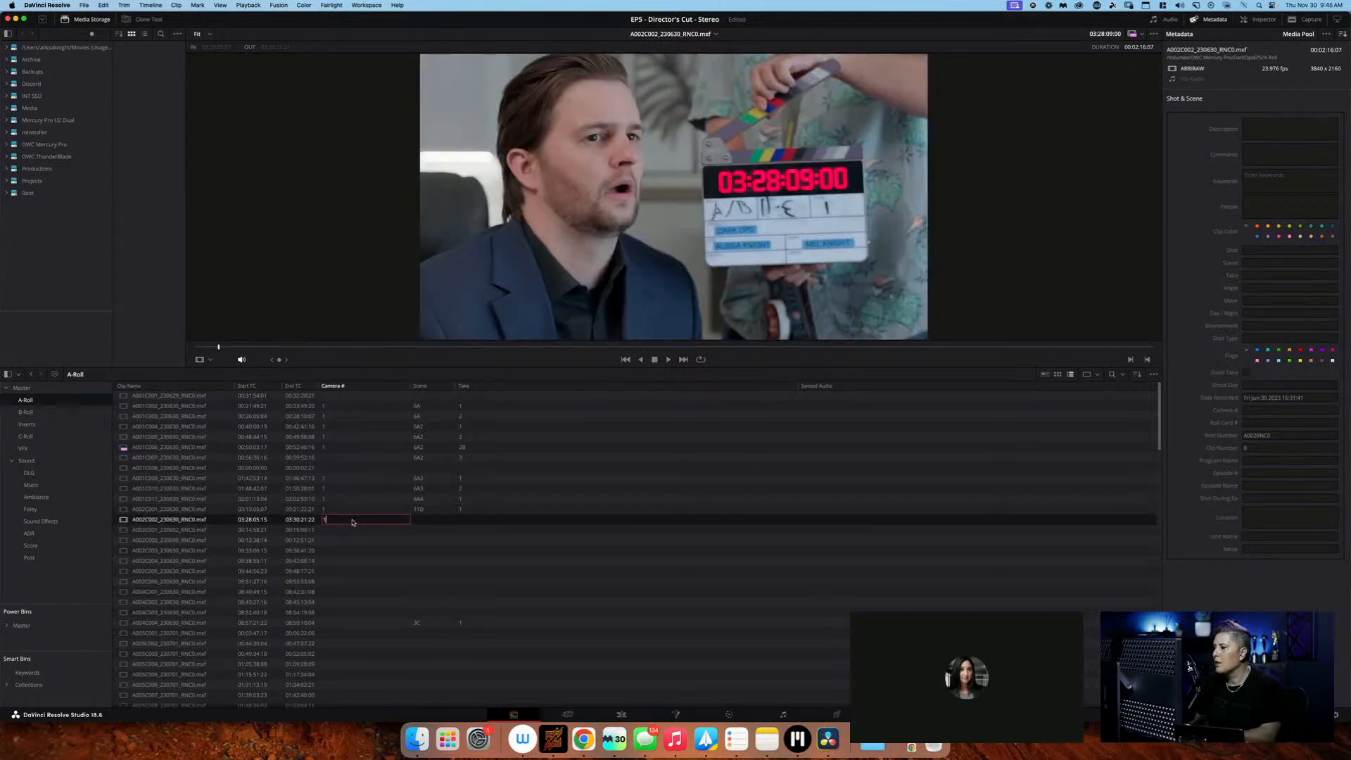
pyautogui.press('Tab')
pyautogui.write('1')
pyautogui.press('Tab')
pyautogui.write('1')
pyautogui.press('Return')
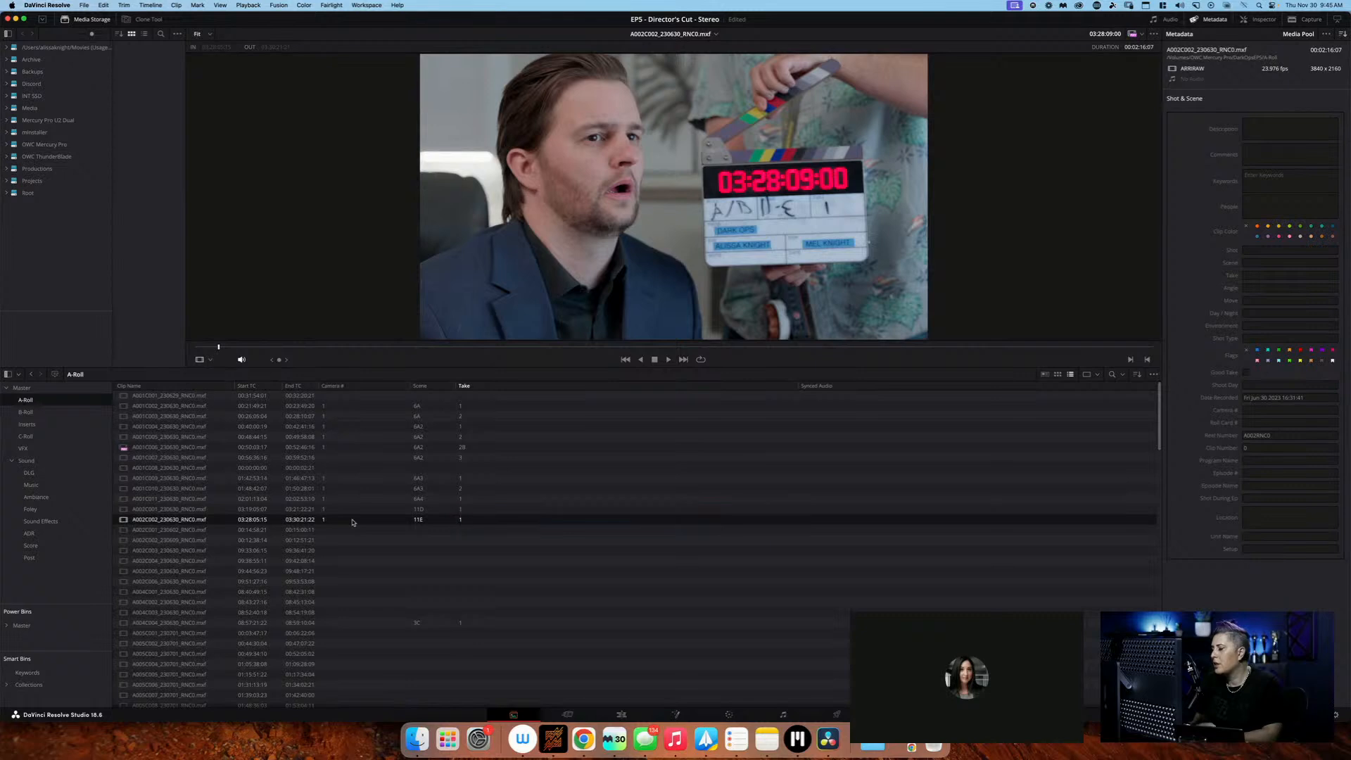
# Skip the two clips without a slate and log clip A002C003_230630 as camera 1, scene 6, take 1
pyautogui.press('Down')
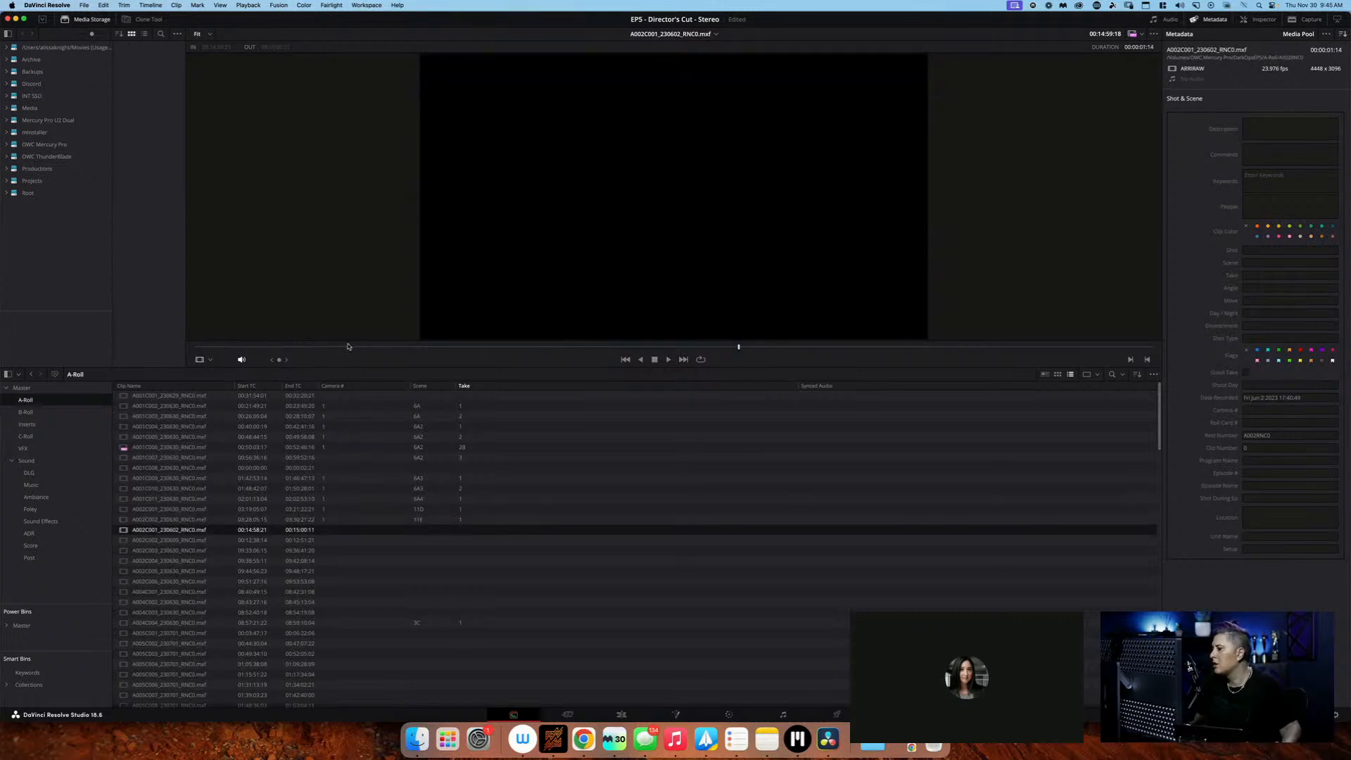
pyautogui.click(366, 540)
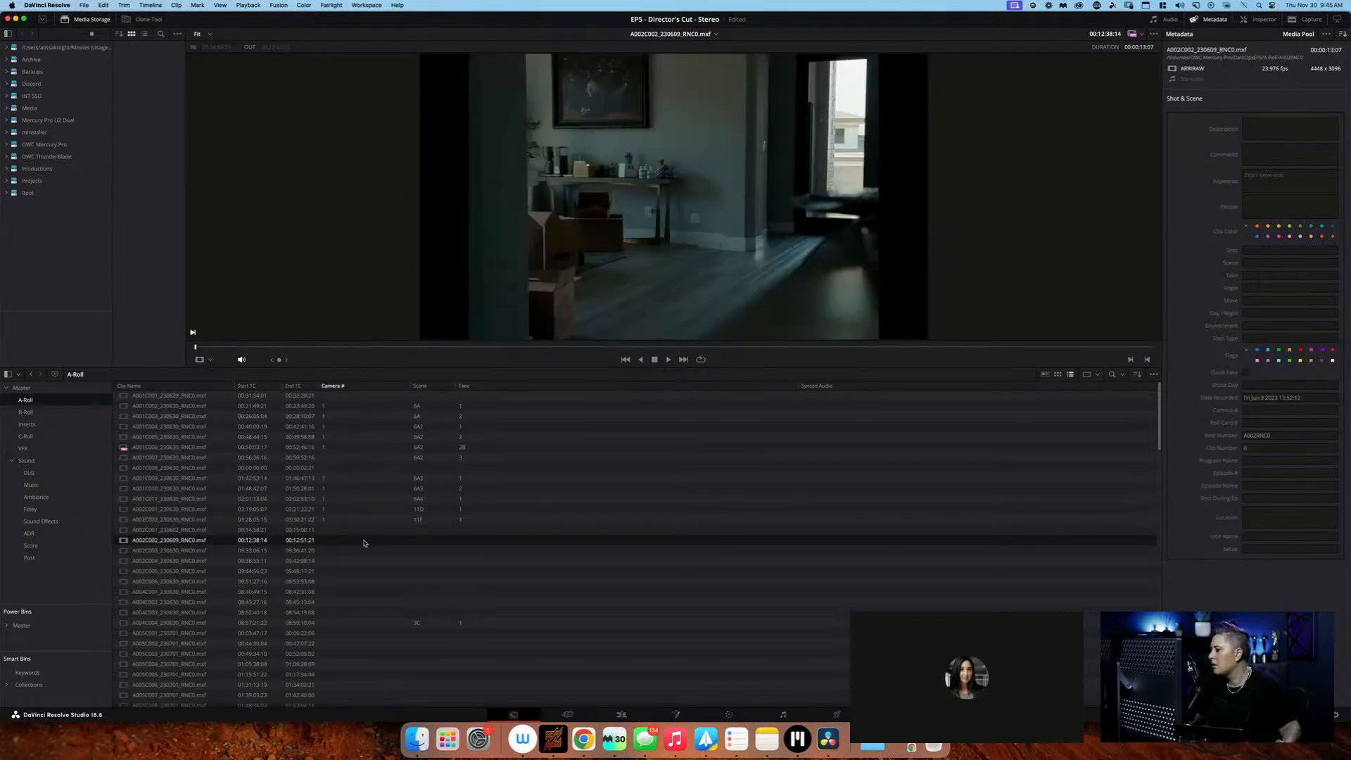
pyautogui.click(361, 552)
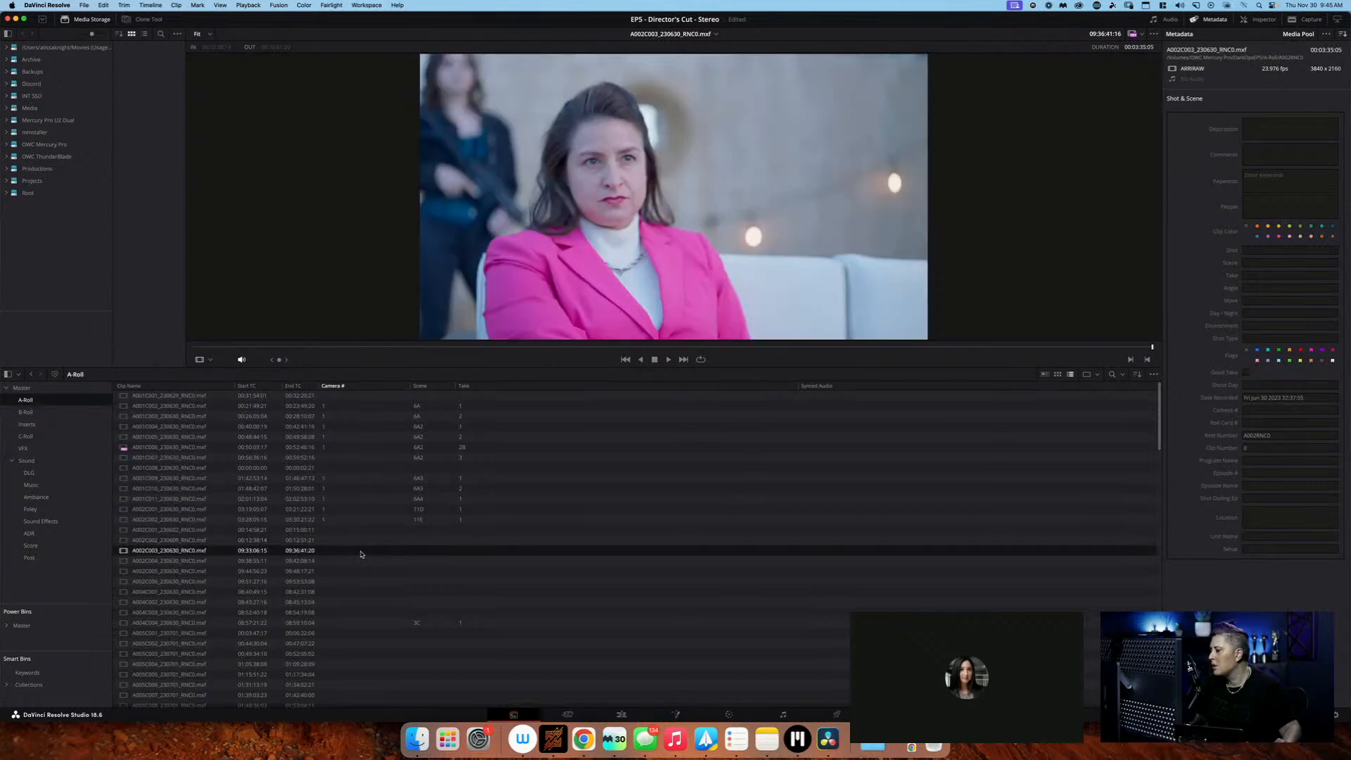
pyautogui.moveTo(243, 348); pyautogui.dragTo(176, 349)
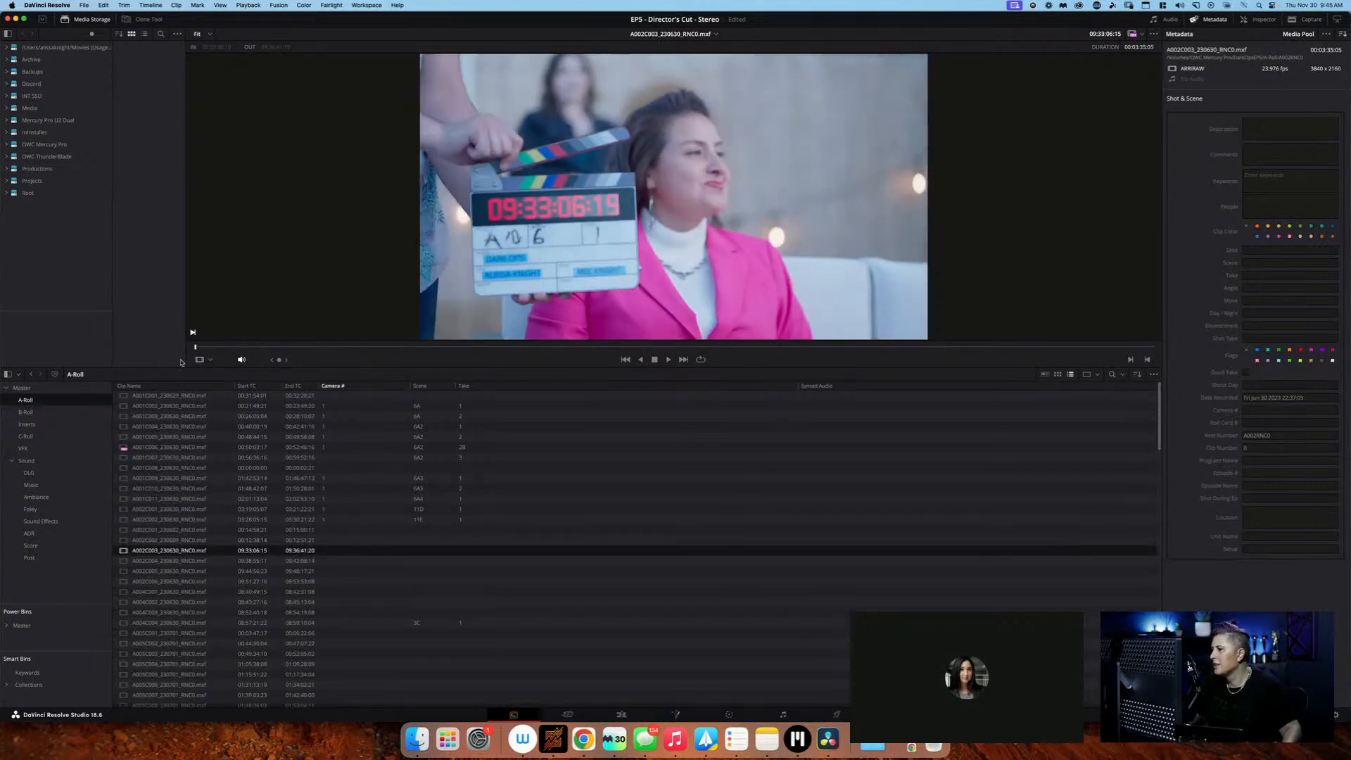
pyautogui.click(341, 548)
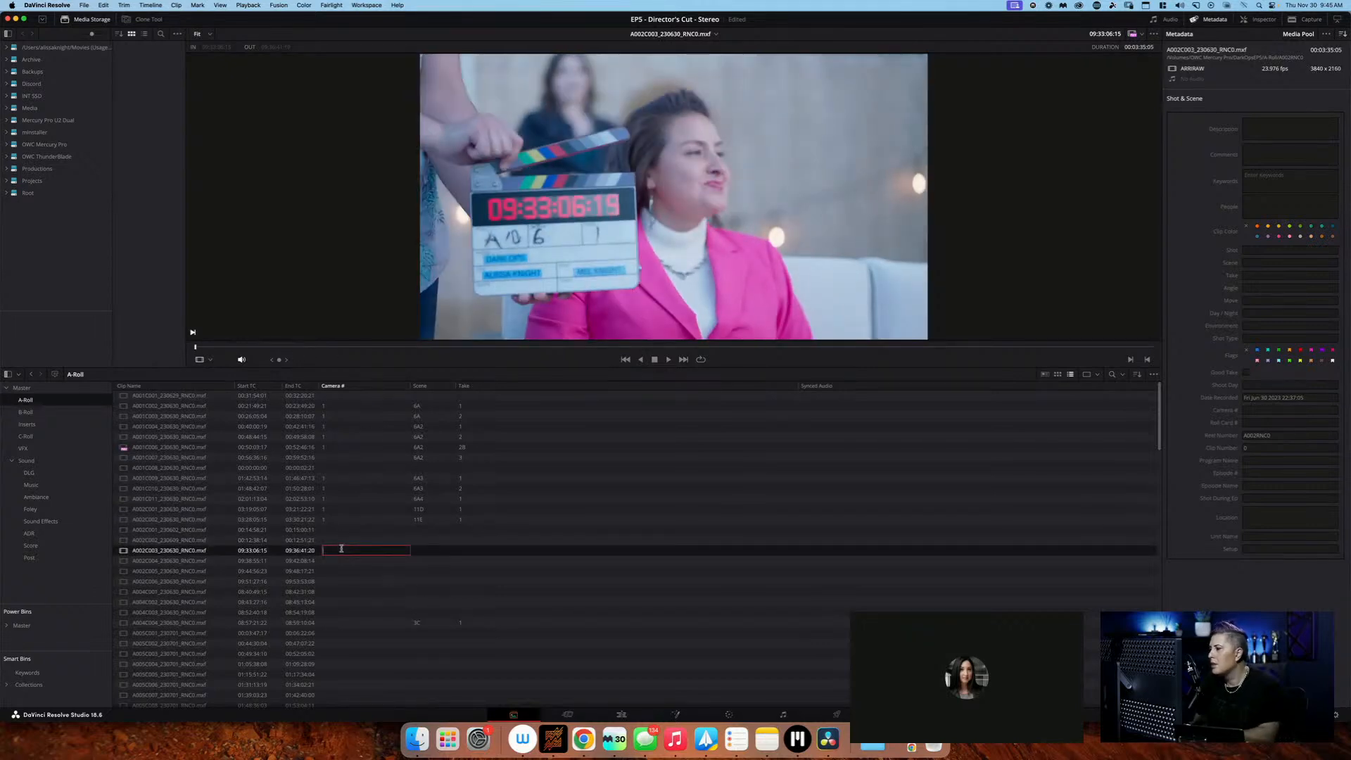
pyautogui.press('Tab')
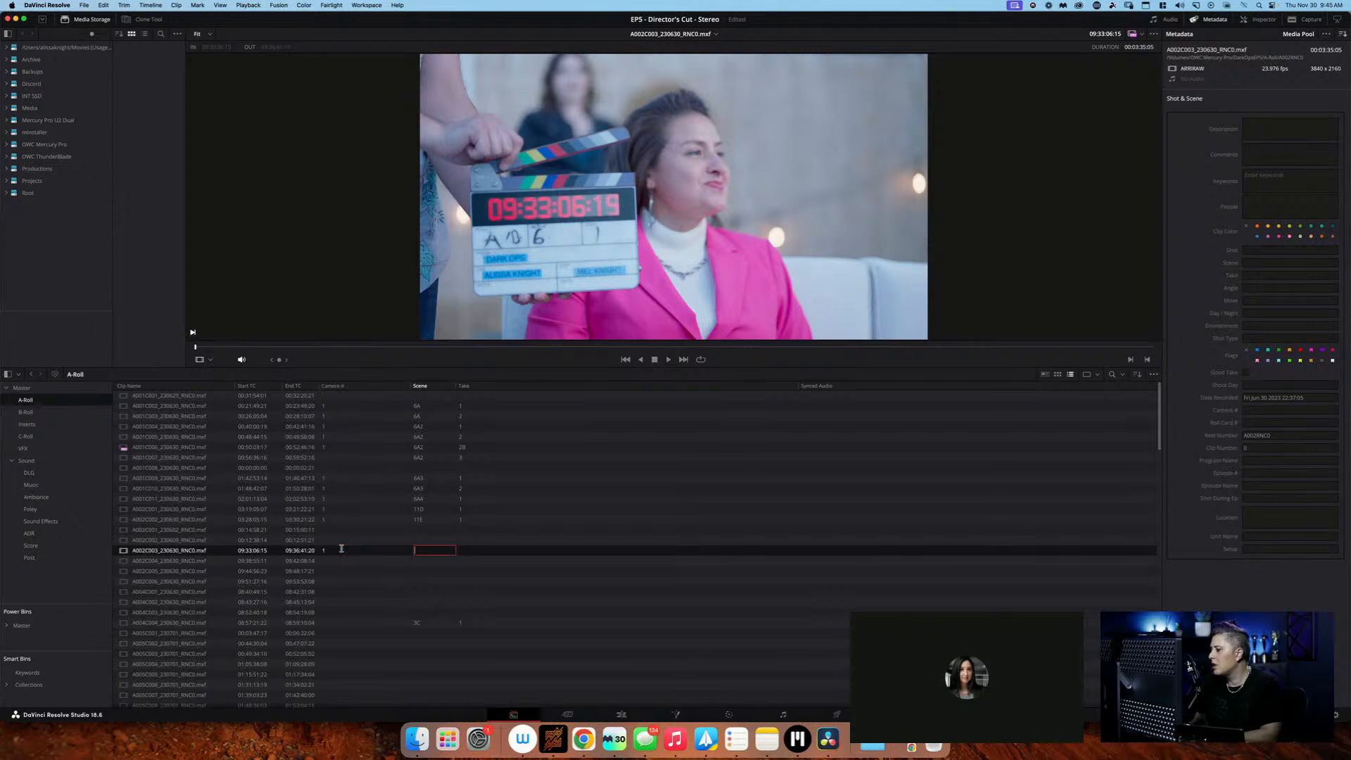
pyautogui.write('6')
pyautogui.press('Tab')
pyautogui.write('1')
pyautogui.press('Return')
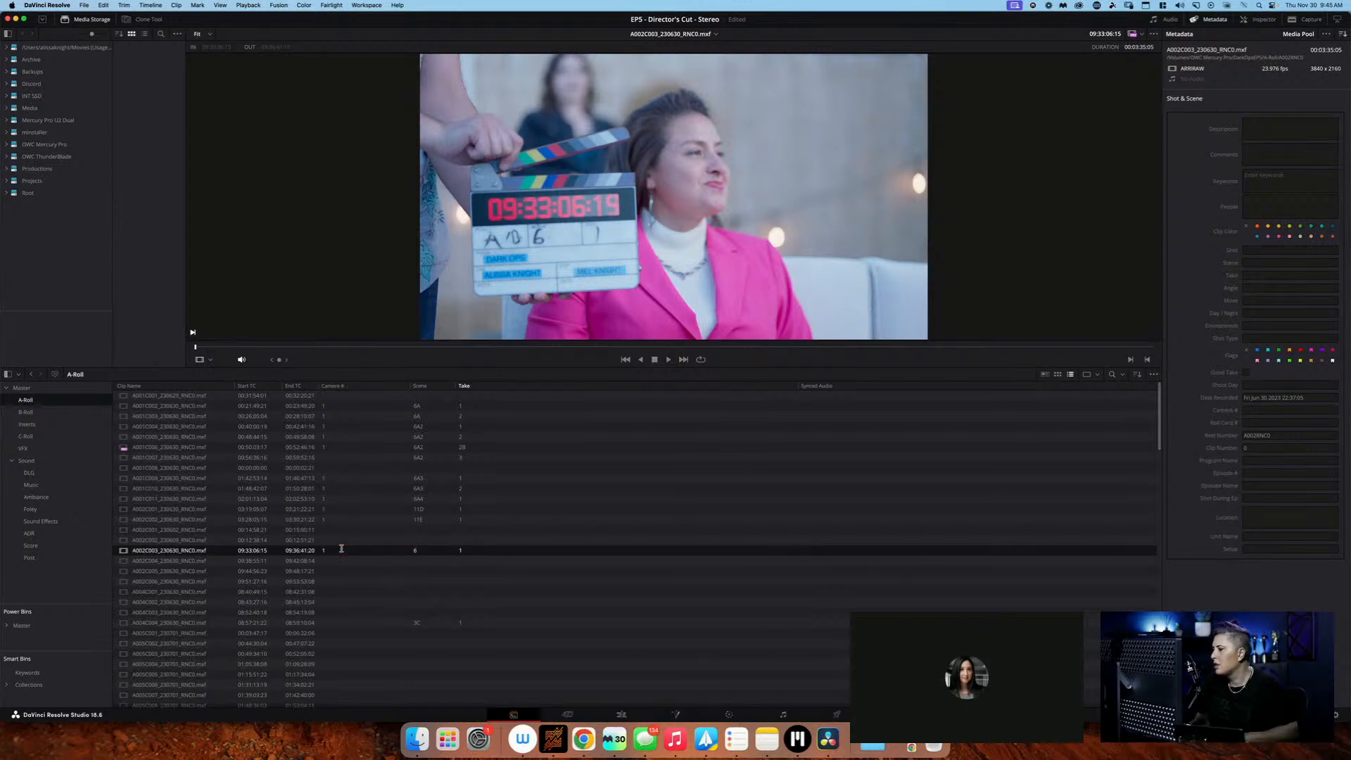
# Bring clip A002C004_230630 to its slate at the start and log it as camera 1, scene 6, take 2
pyautogui.press('Down')
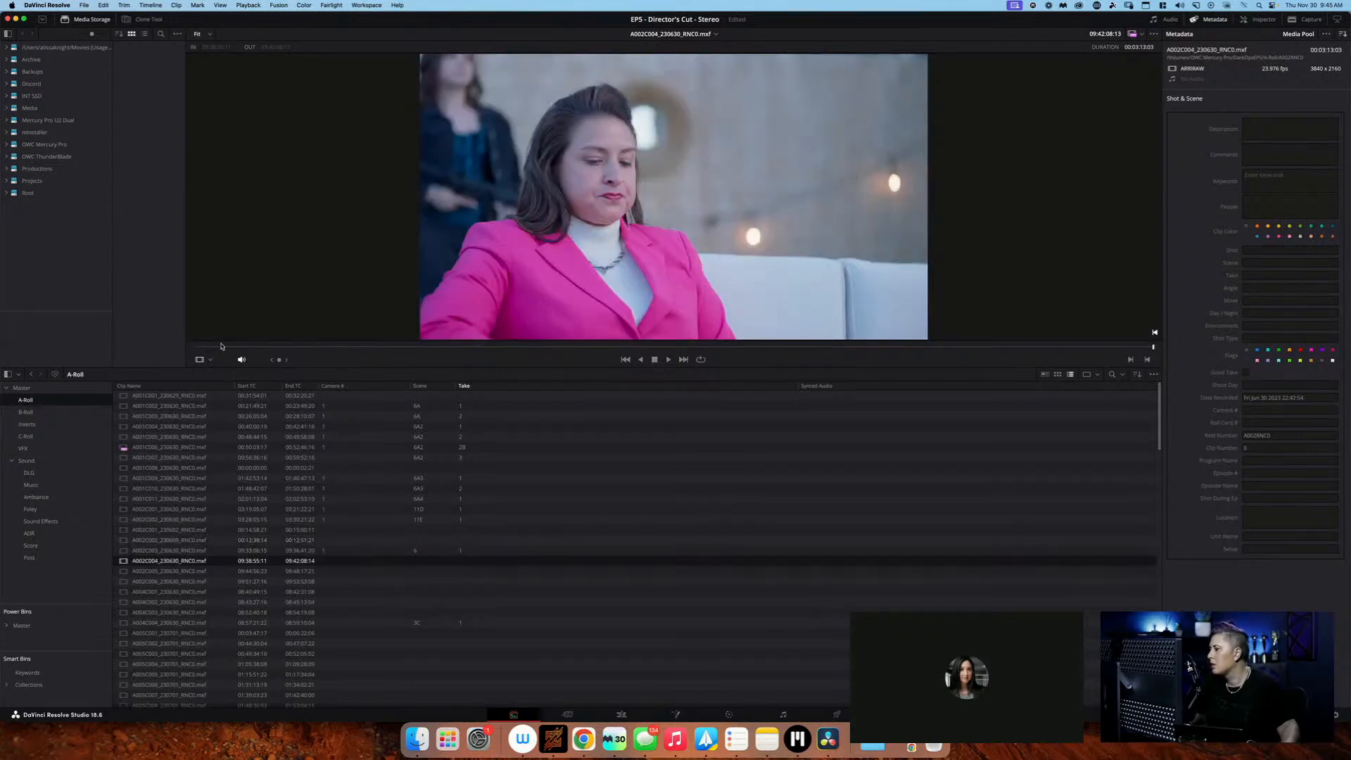
pyautogui.click(195, 347)
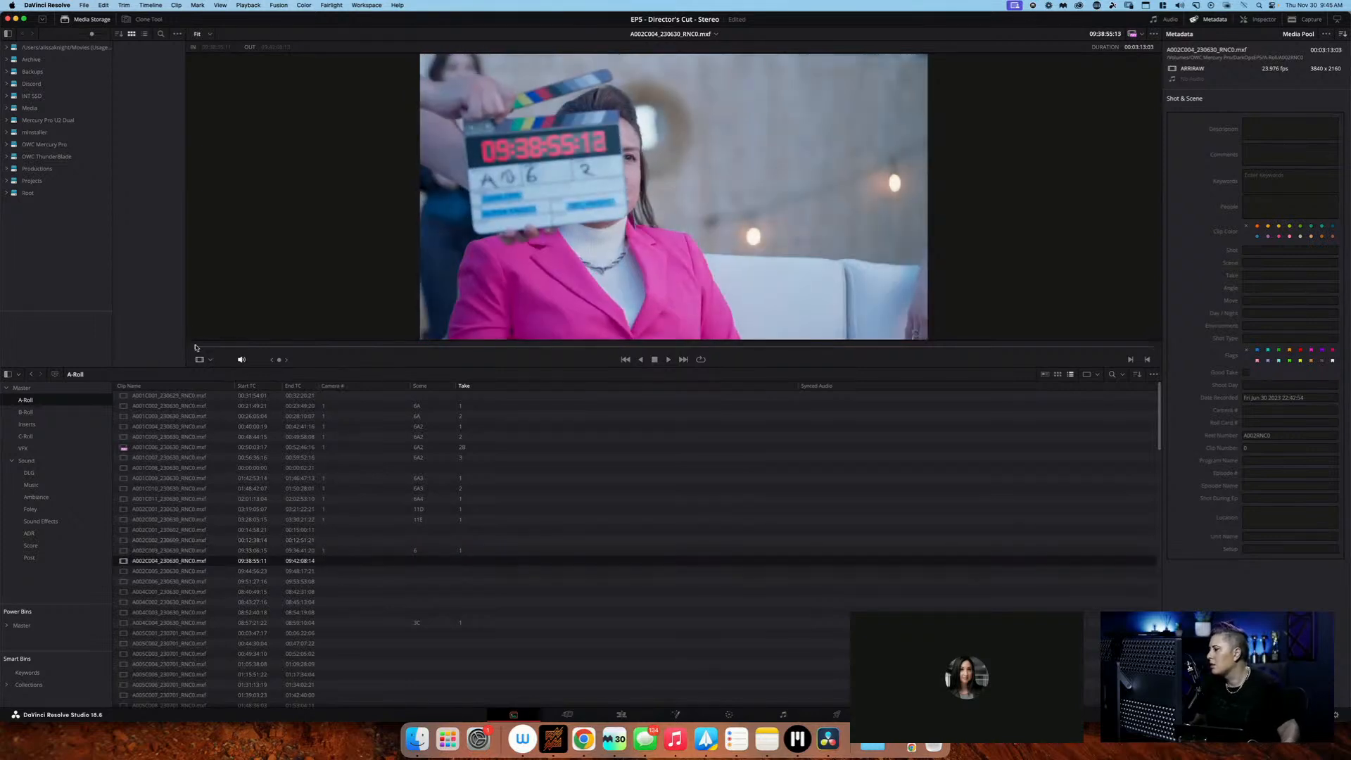
pyautogui.doubleClick(364, 560)
pyautogui.write('1')
pyautogui.press('Tab')
pyautogui.write('6')
pyautogui.press('Tab')
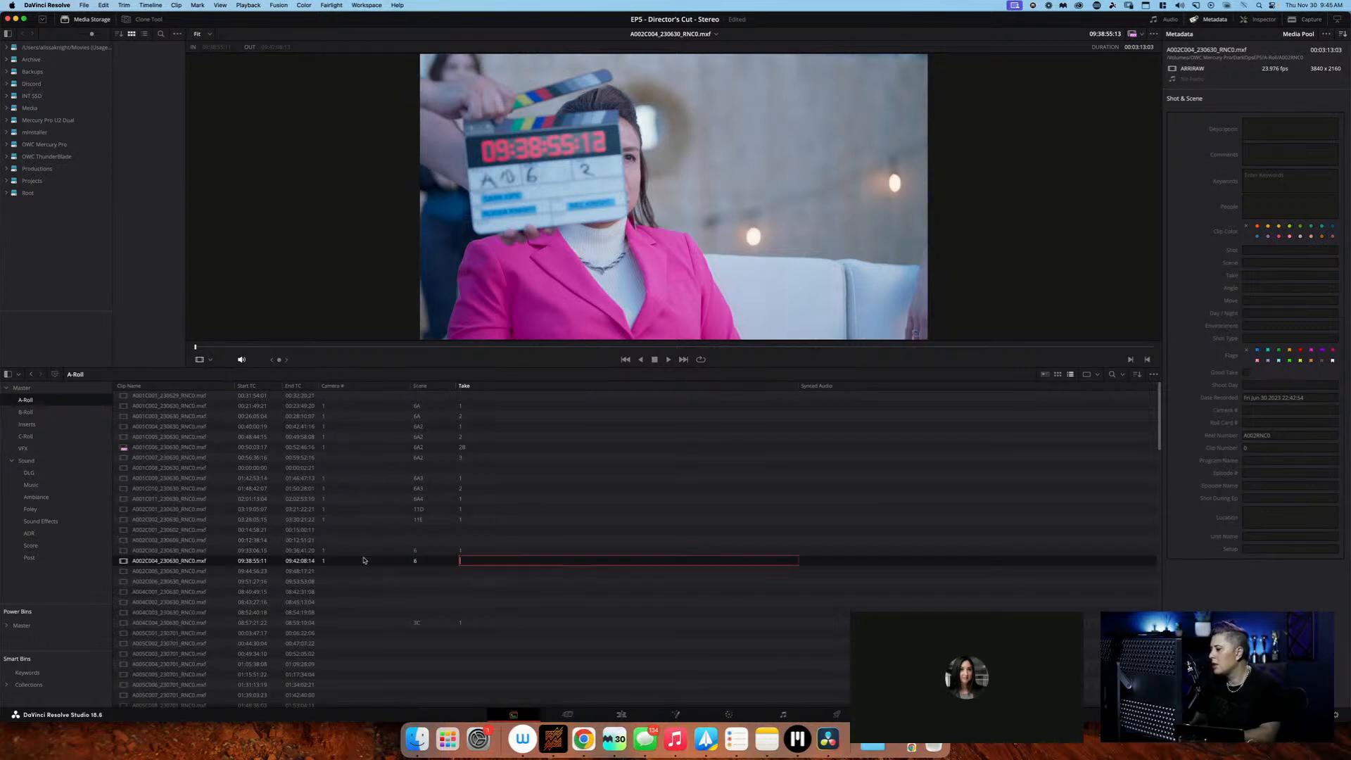
pyautogui.write('2')
pyautogui.press('Return')
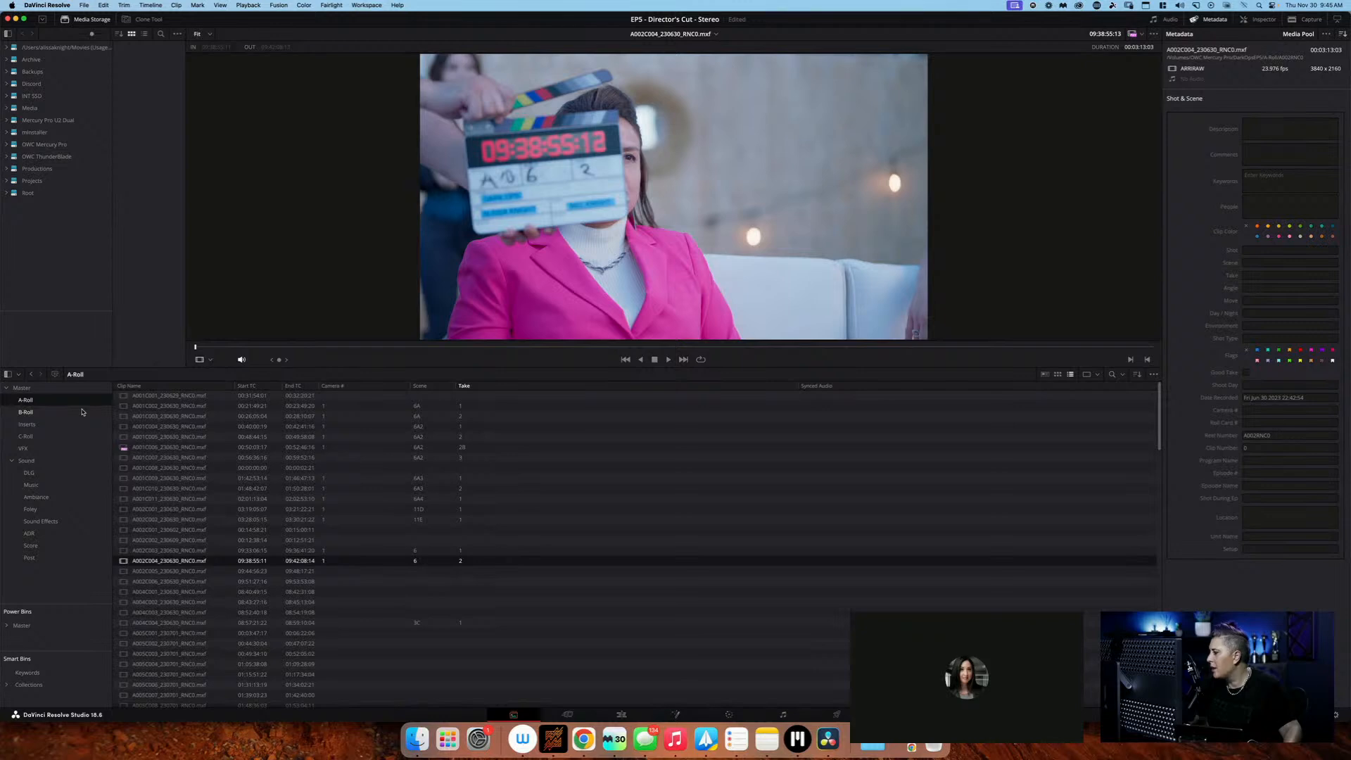
# Sort the B-Roll bin by start timecode and preview its first clips for a match to A-Roll clip A001C002
pyautogui.click(190, 407)
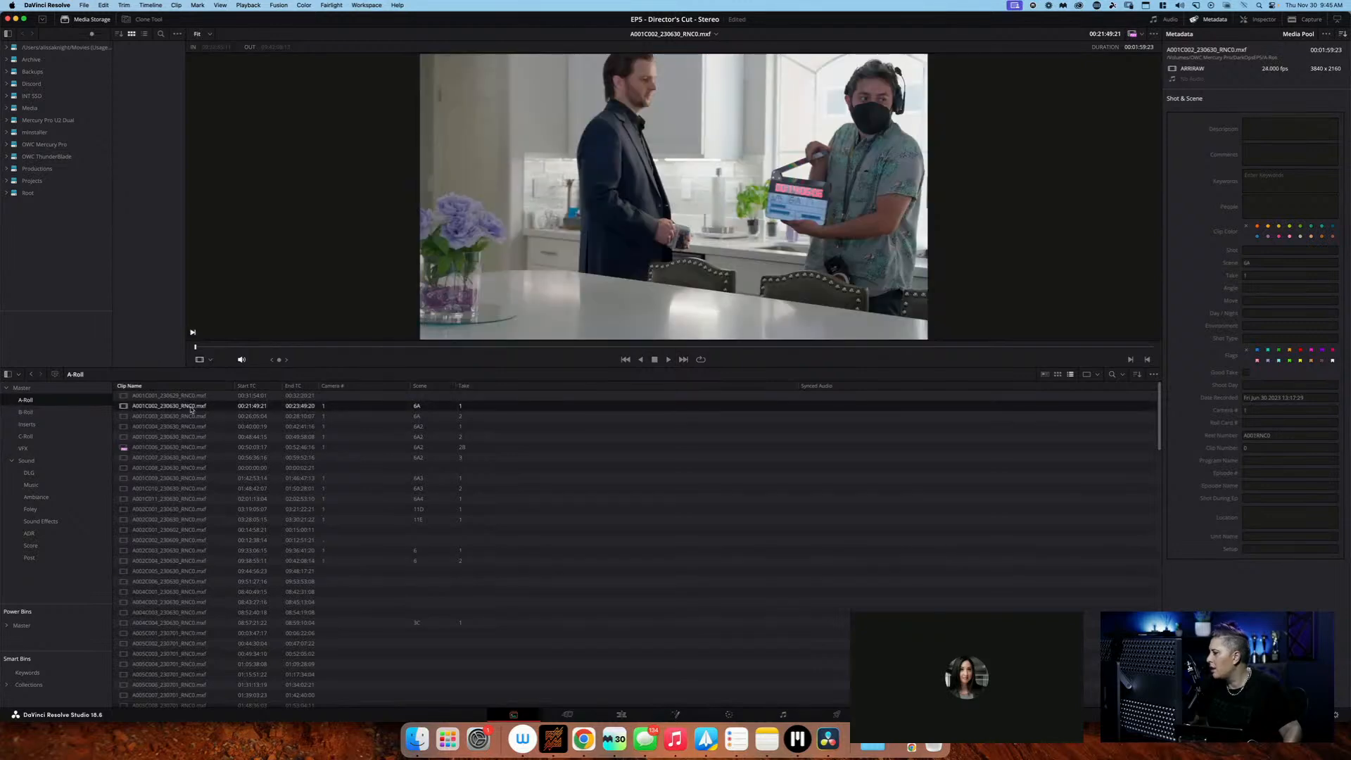
pyautogui.click(26, 412)
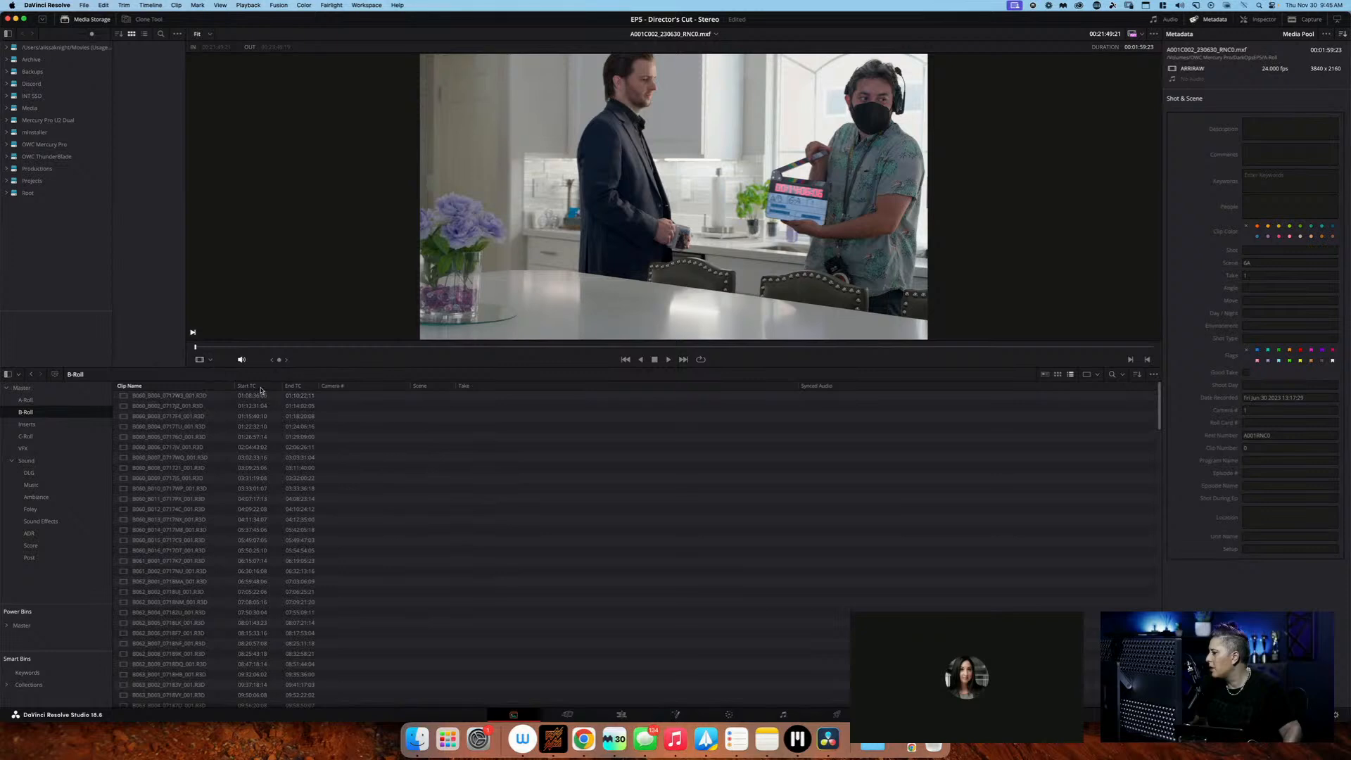
pyautogui.click(347, 405)
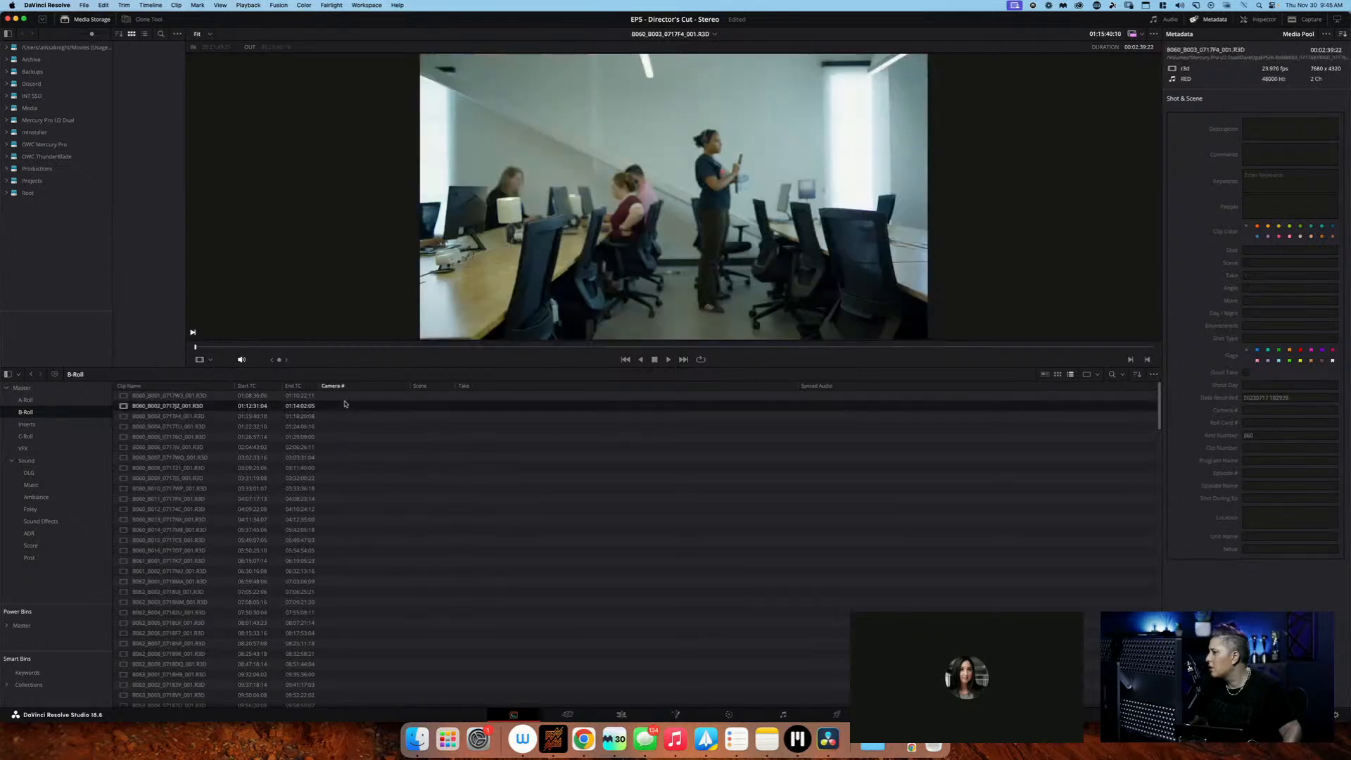
pyautogui.click(265, 386)
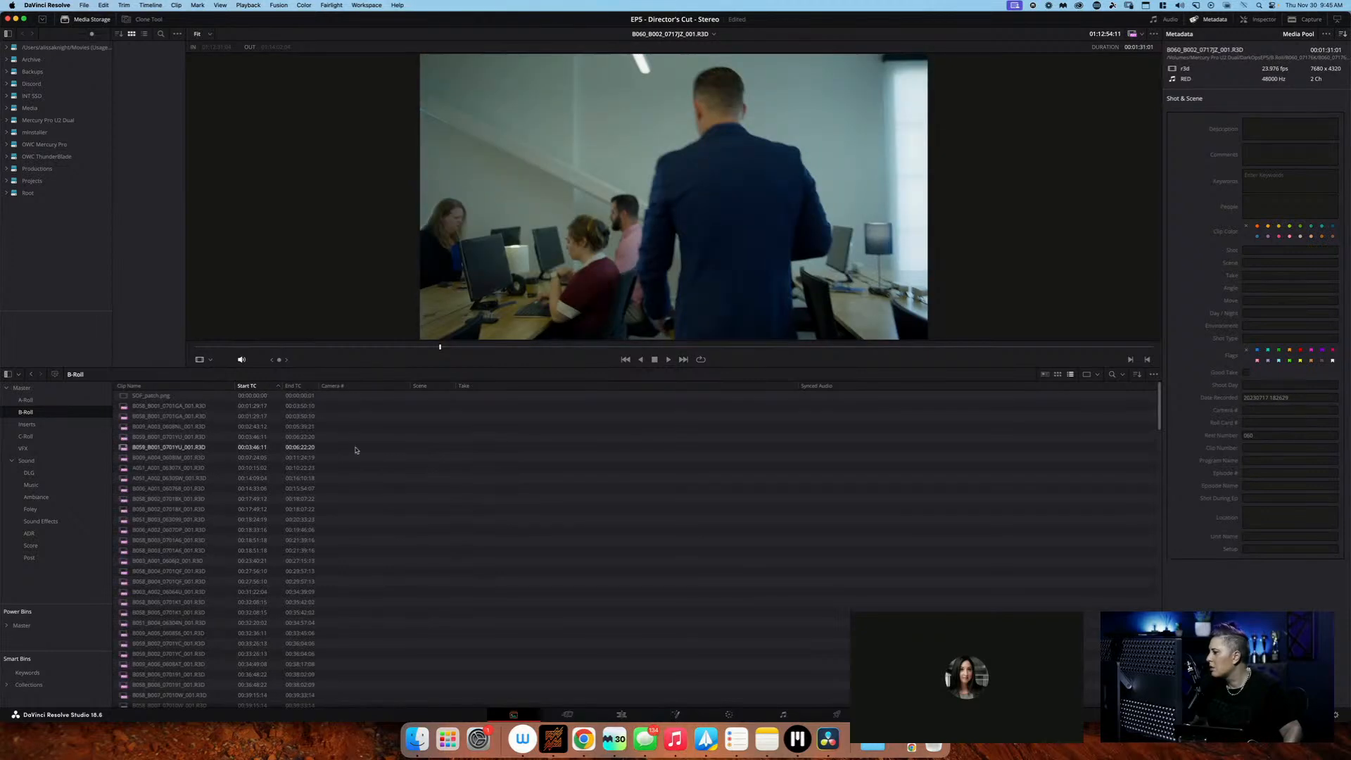
pyautogui.click(366, 398)
pyautogui.click(366, 406)
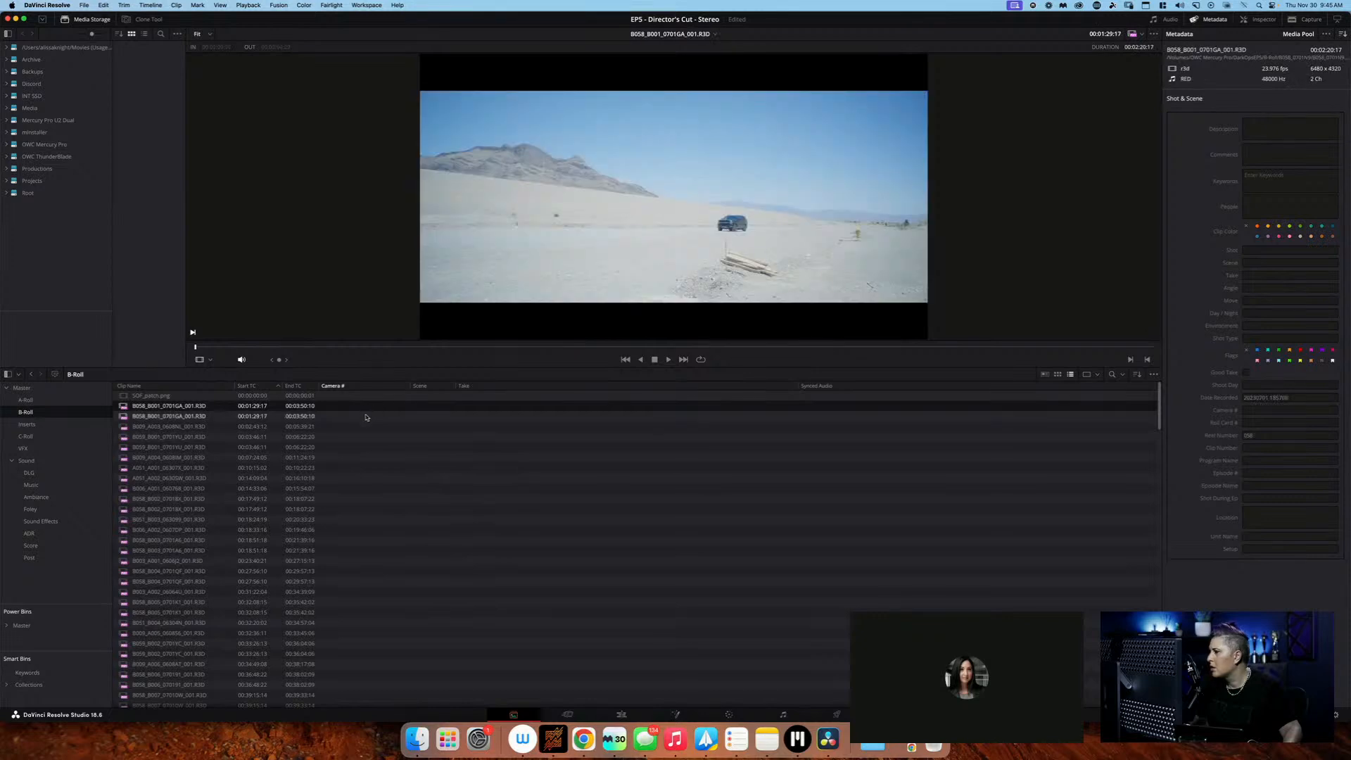
pyautogui.click(366, 416)
pyautogui.click(366, 427)
pyautogui.click(364, 447)
pyautogui.click(359, 458)
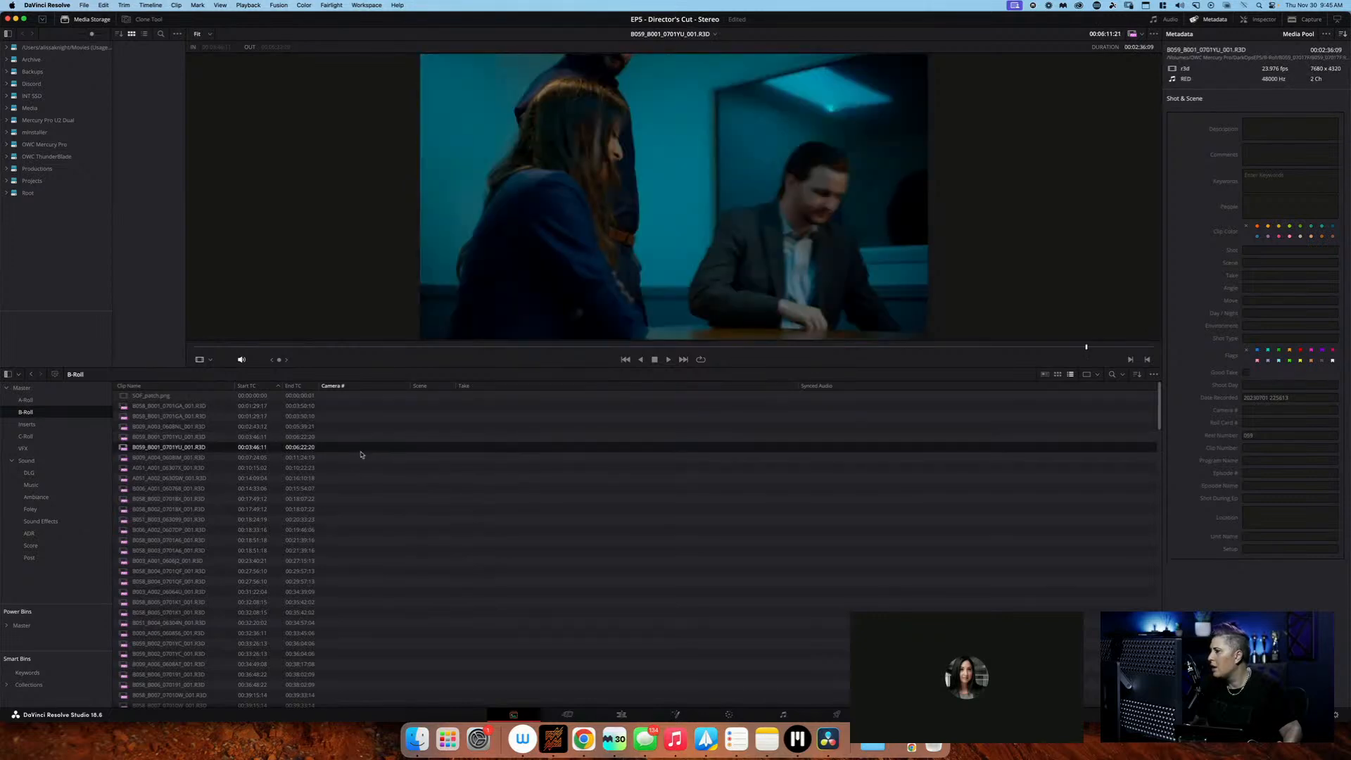
pyautogui.click(352, 467)
# Add the Date Created column to the A-Roll bin's clip list and sort the clips by it
pyautogui.click(25, 400)
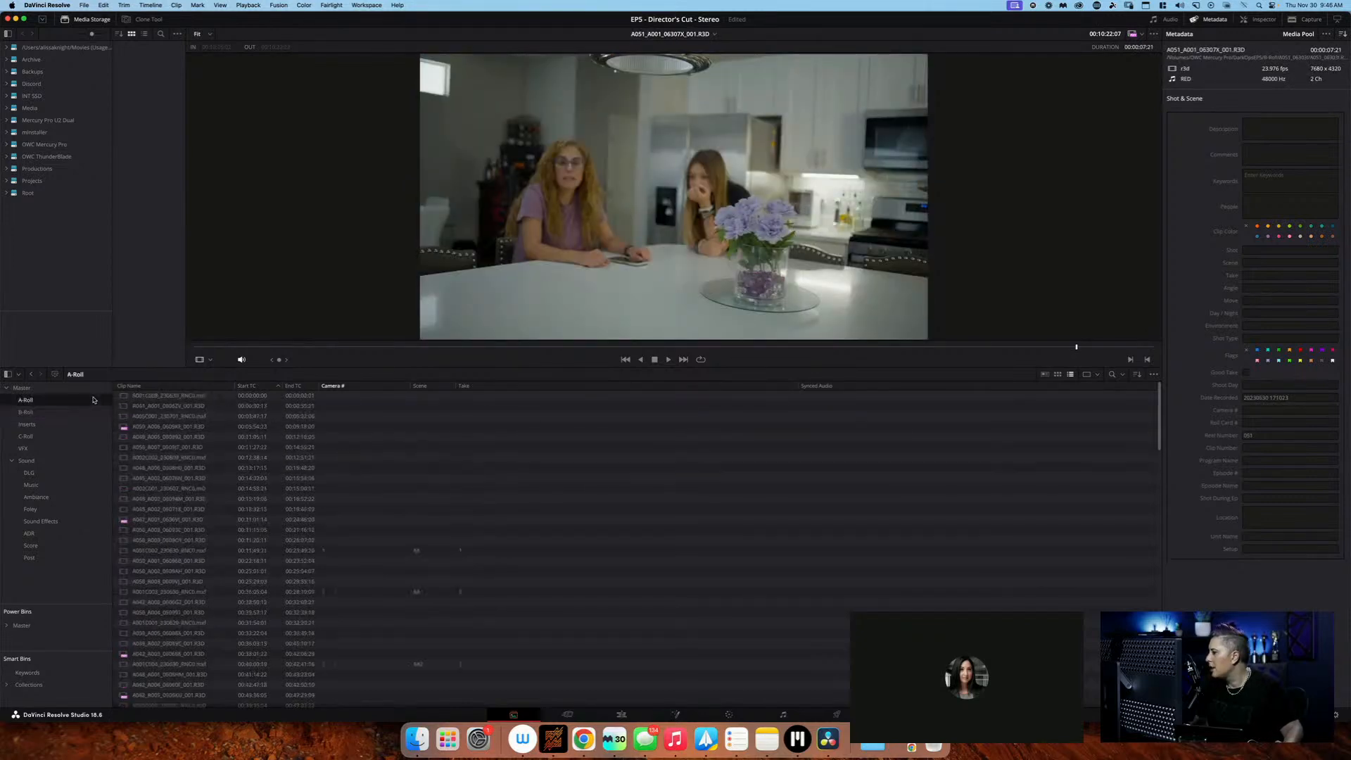
pyautogui.click(312, 406)
pyautogui.rightClick(266, 387)
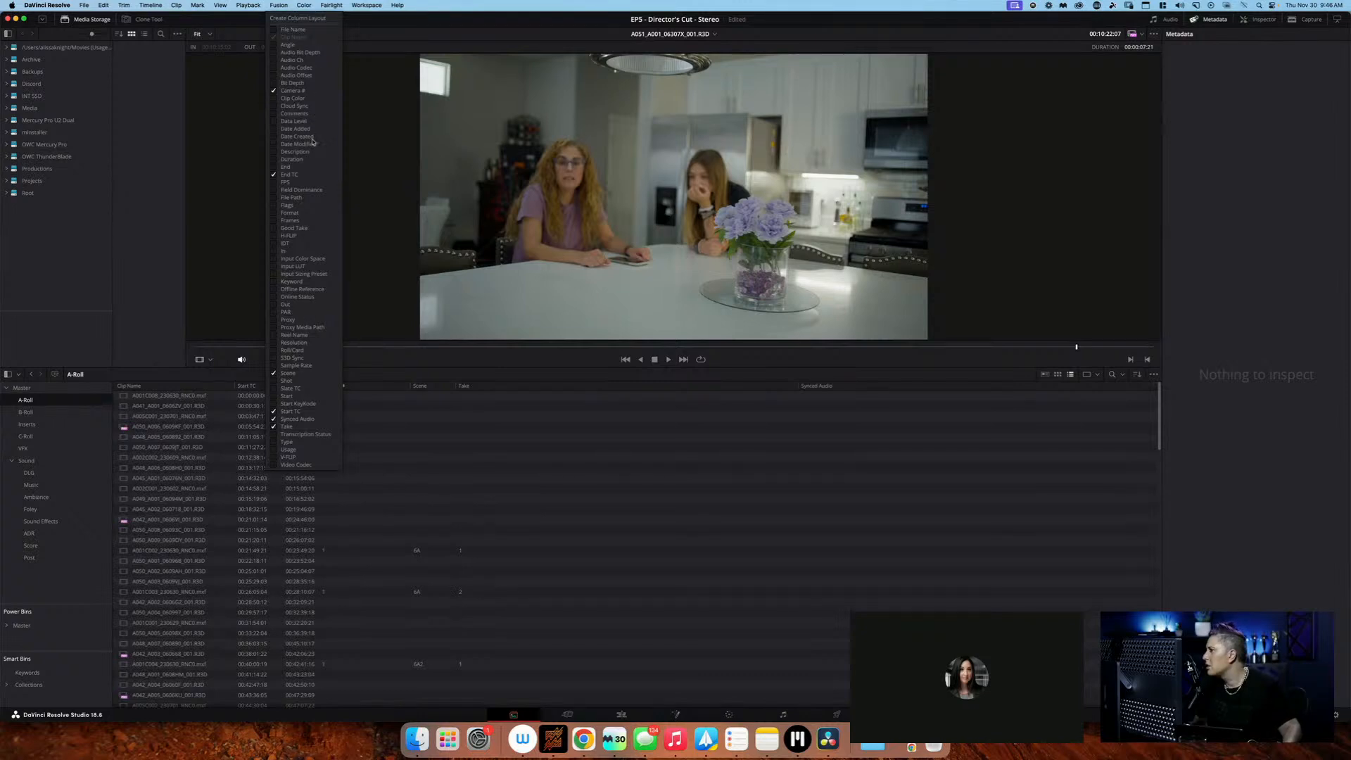
pyautogui.click(274, 137)
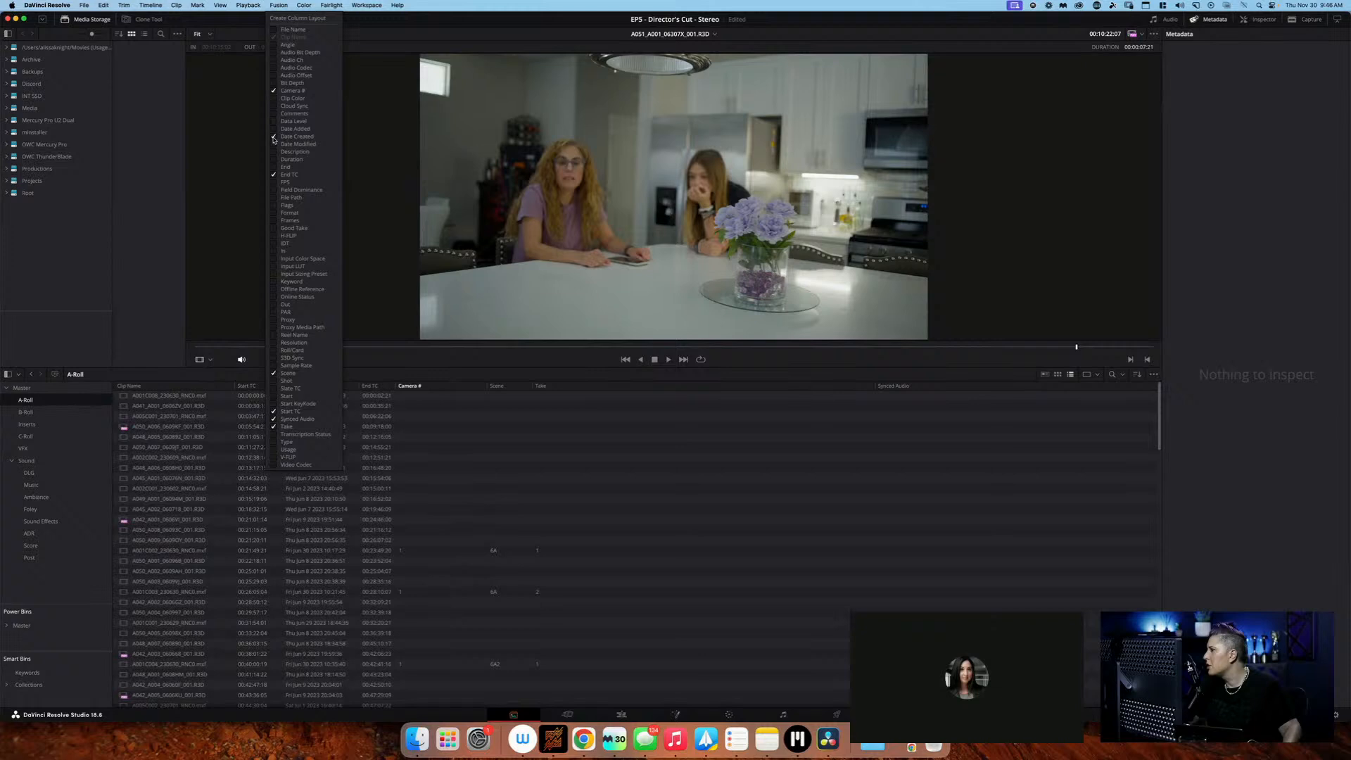
pyautogui.click(518, 492)
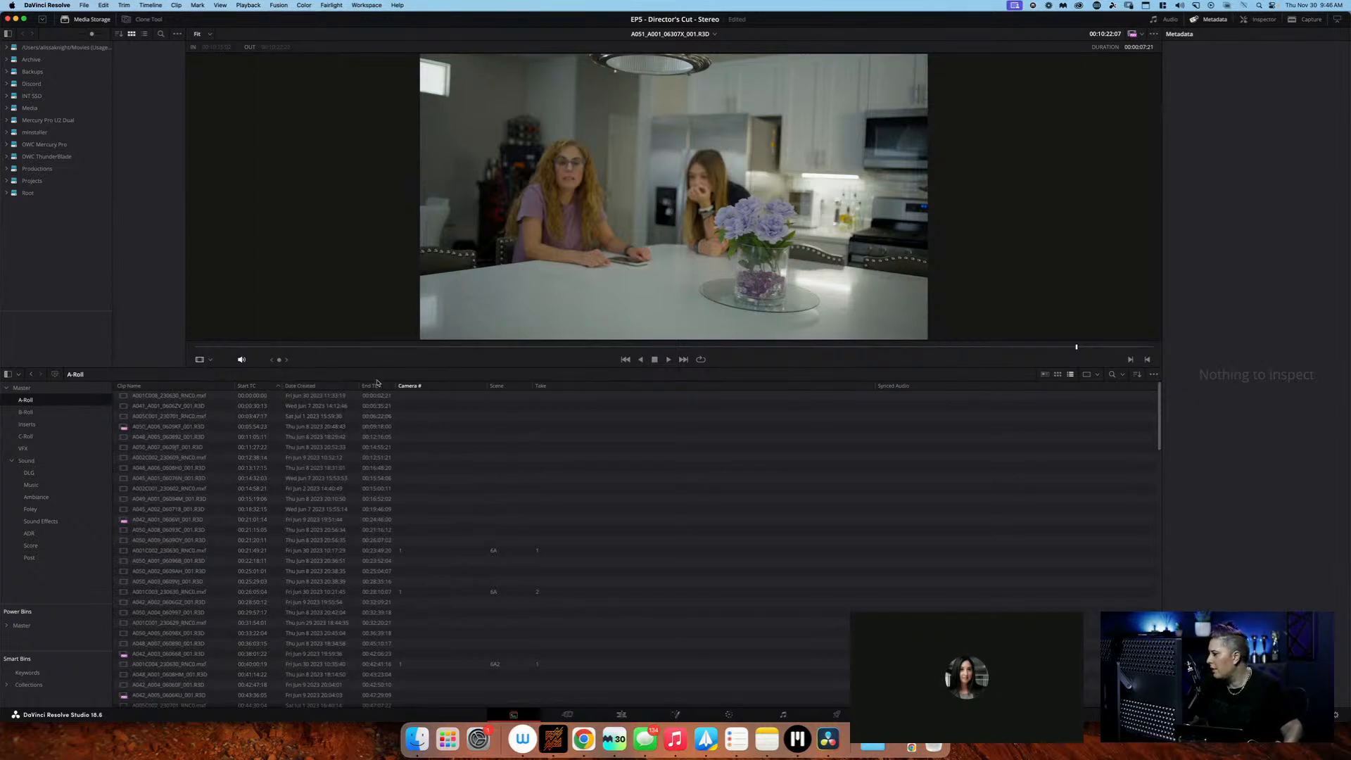
pyautogui.moveTo(257, 388); pyautogui.dragTo(233, 388)
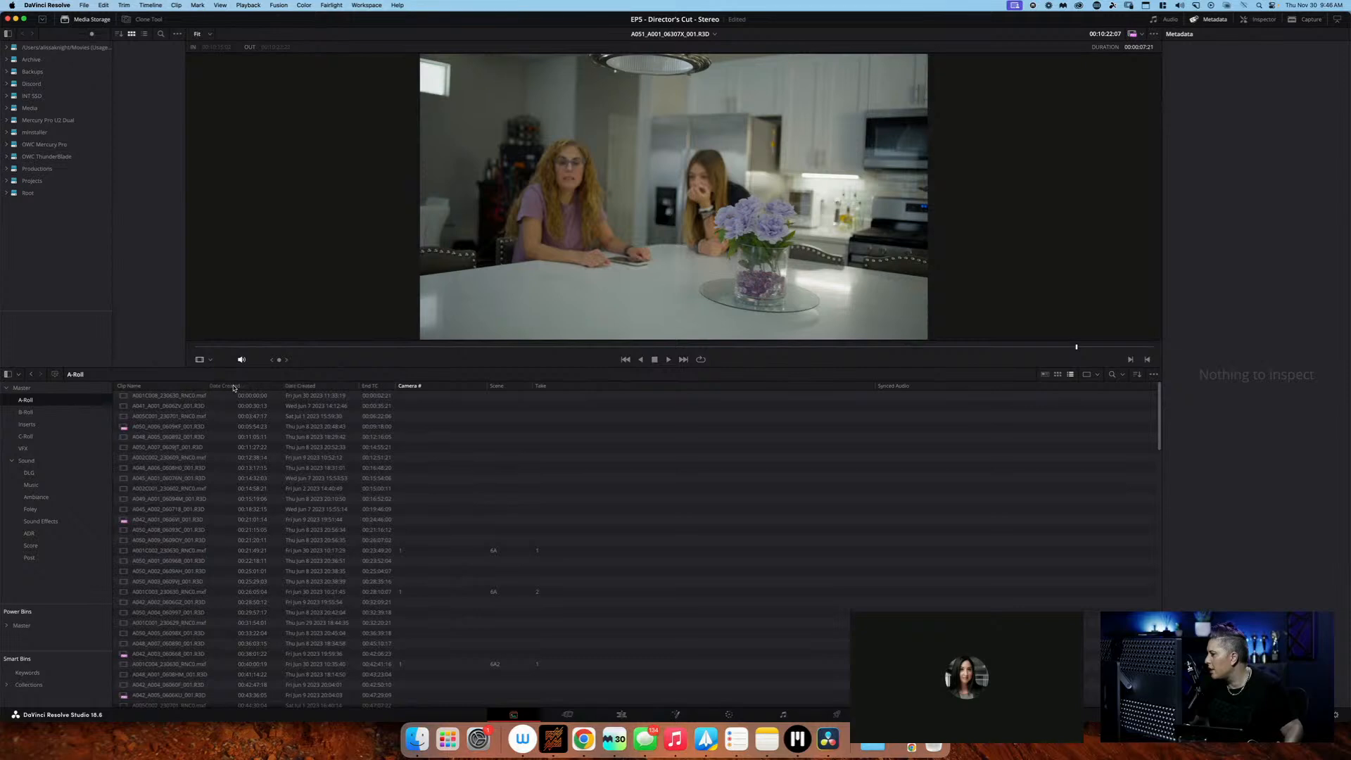
pyautogui.click(326, 388)
# Check the creation dates of the logged A-Roll clips, including A001C002 and A001C011
pyautogui.scroll(-5, 431, 468)
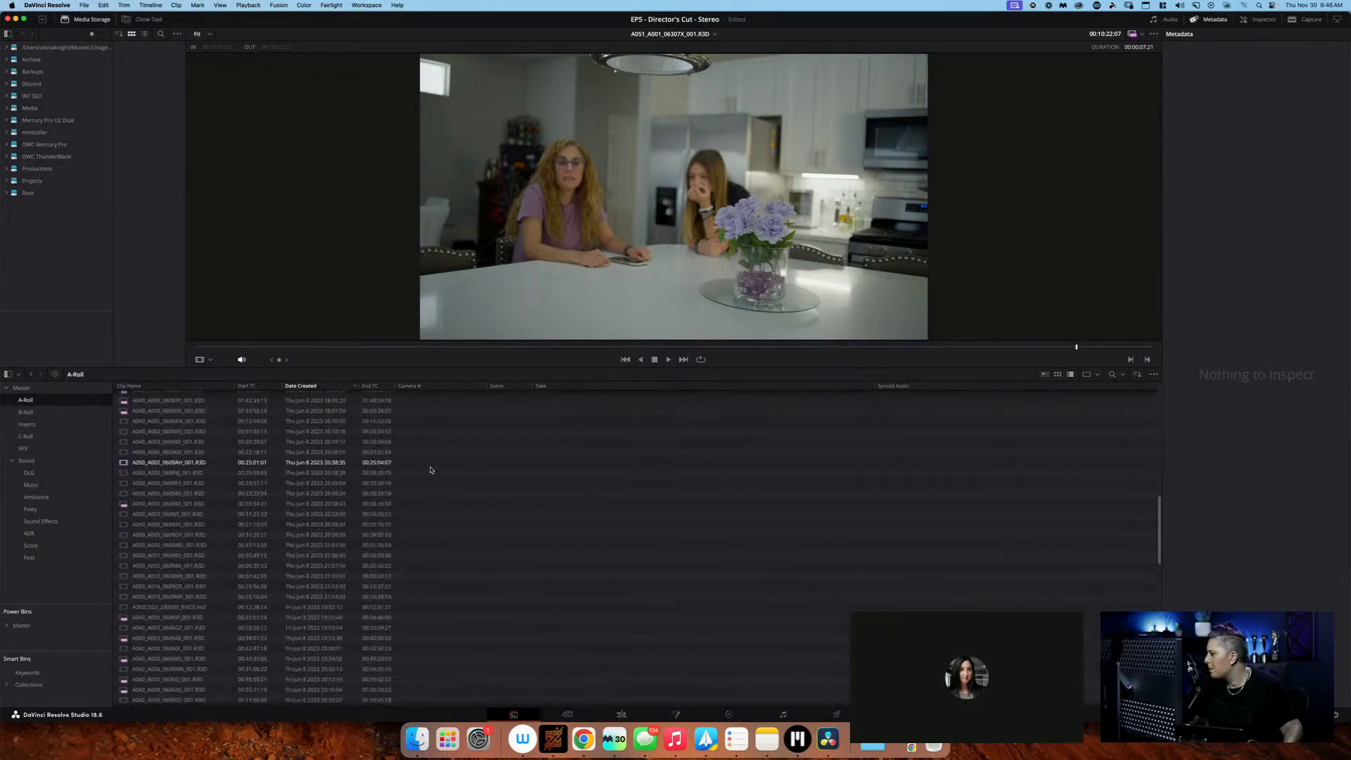
pyautogui.scroll(-8, 430, 469)
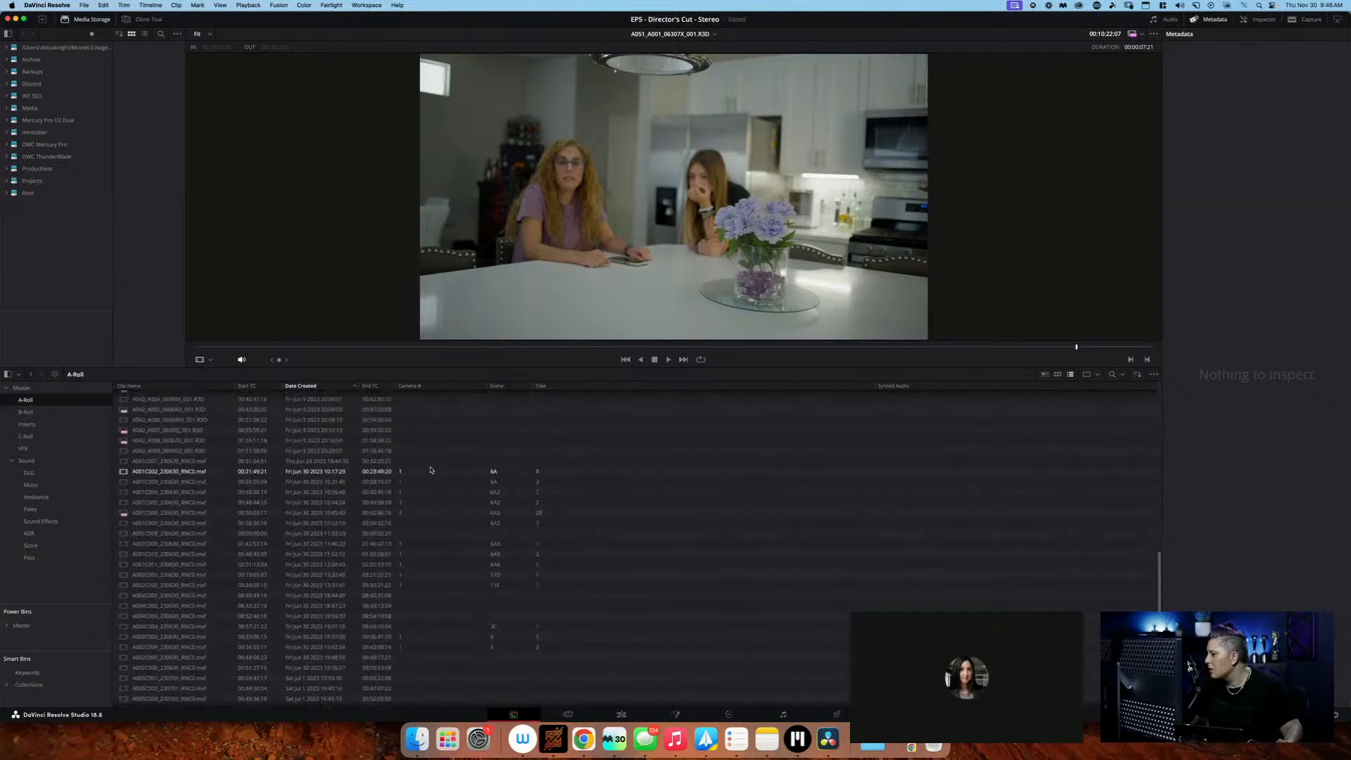
pyautogui.click(430, 469)
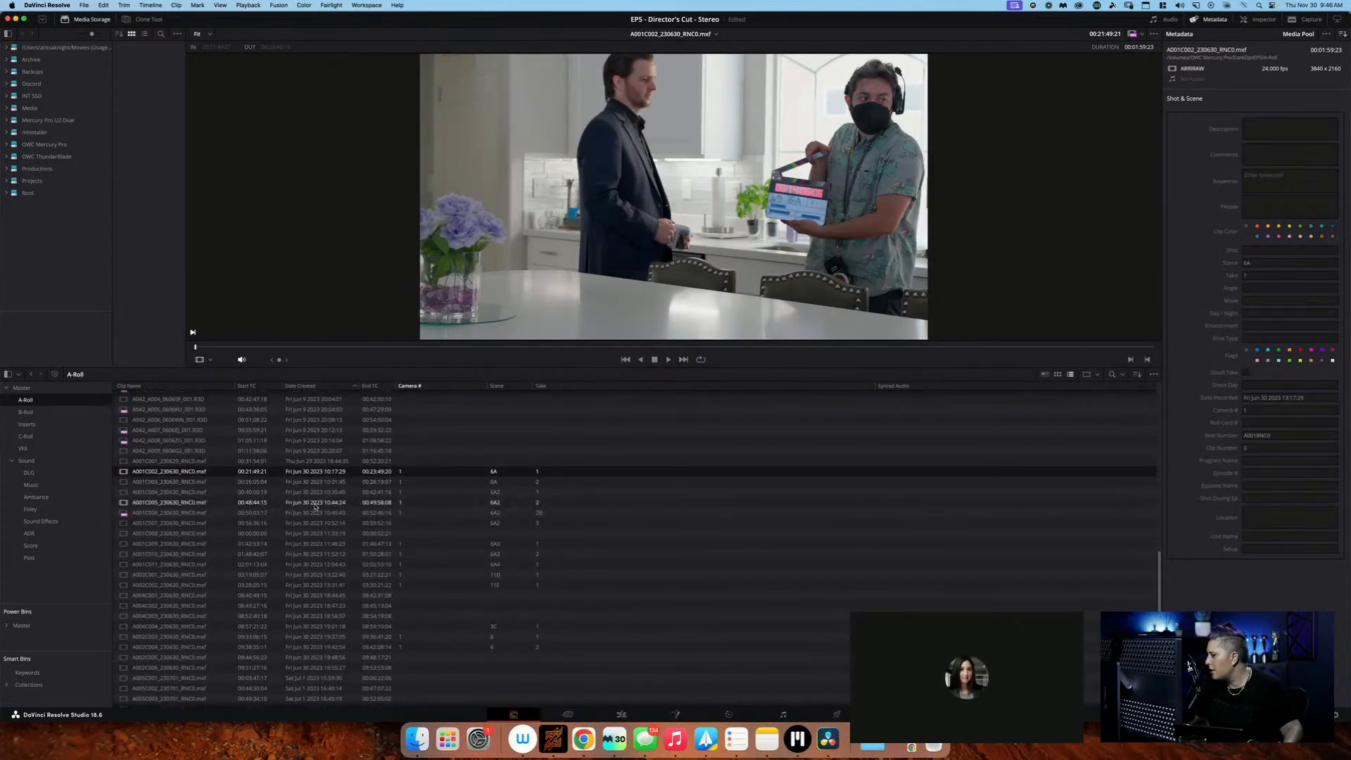
pyautogui.click(323, 564)
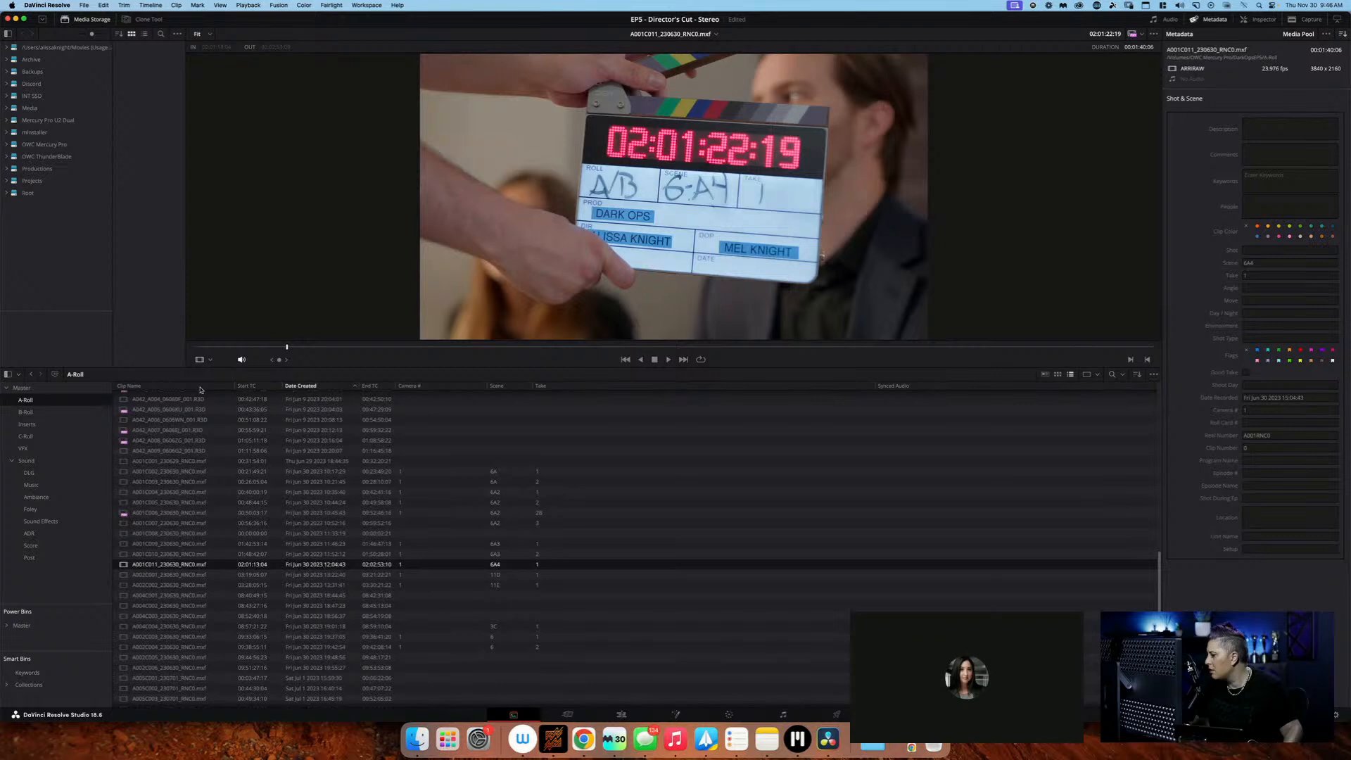
# Find the B-Roll clips created on Fri Jun 30 2023 and preview clips A051_A001 and A051_A002
pyautogui.click(26, 412)
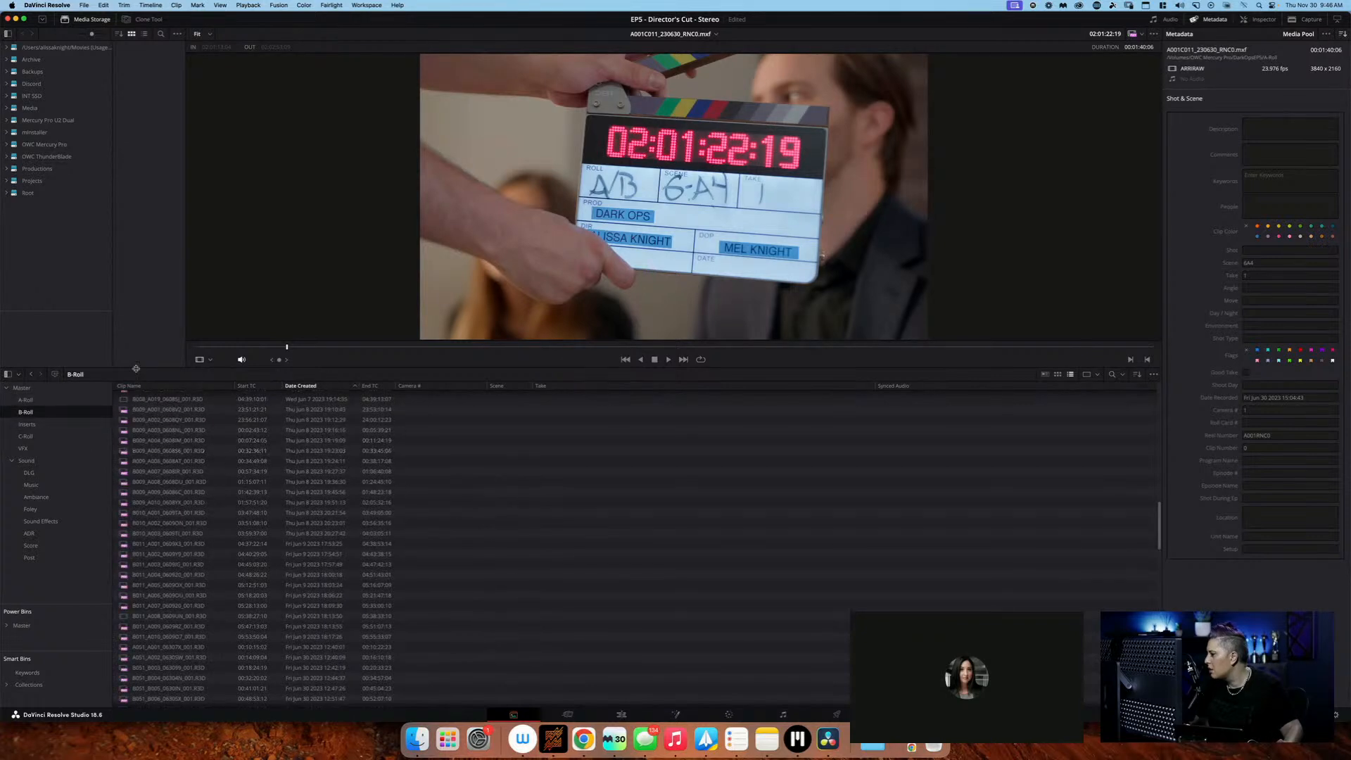
pyautogui.click(77, 401)
pyautogui.click(75, 414)
pyautogui.scroll(-5, 371, 492)
pyautogui.scroll(5, 370, 494)
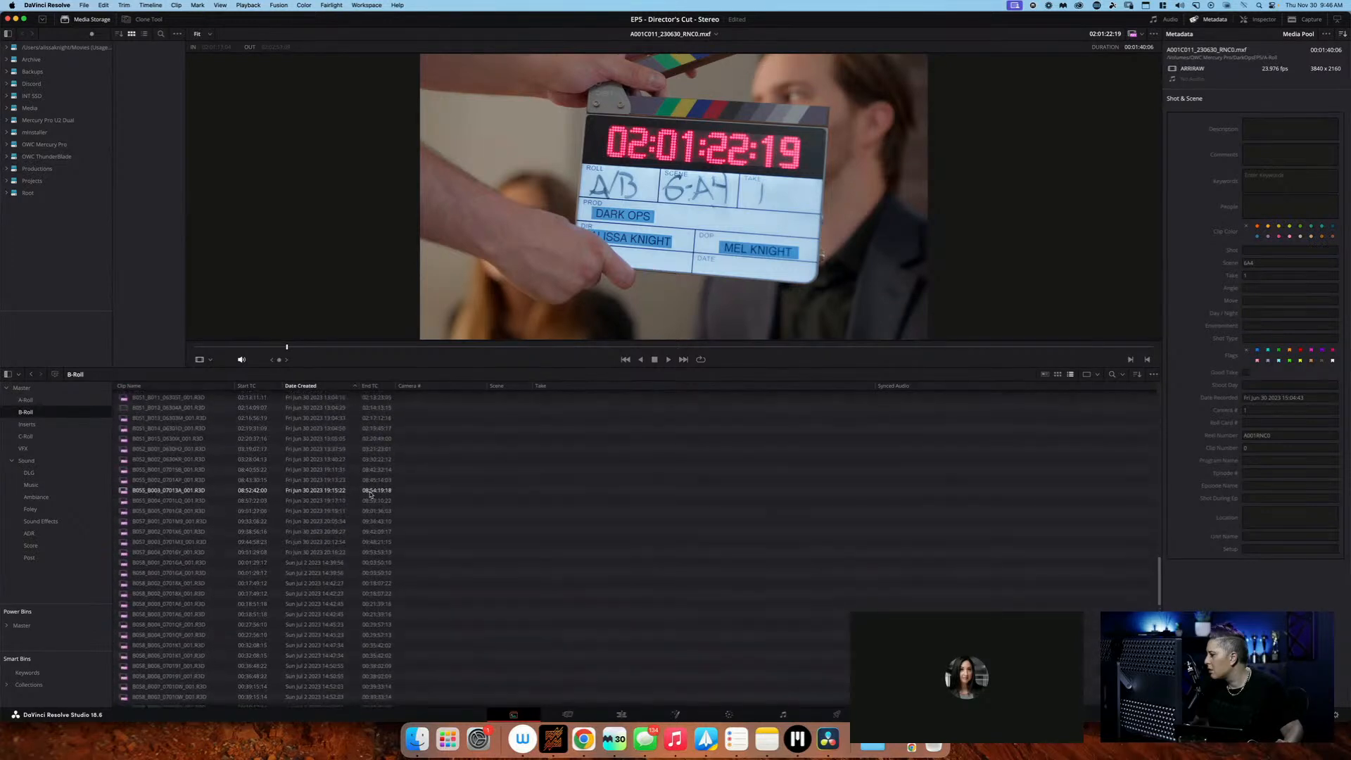
pyautogui.scroll(5, 352, 464)
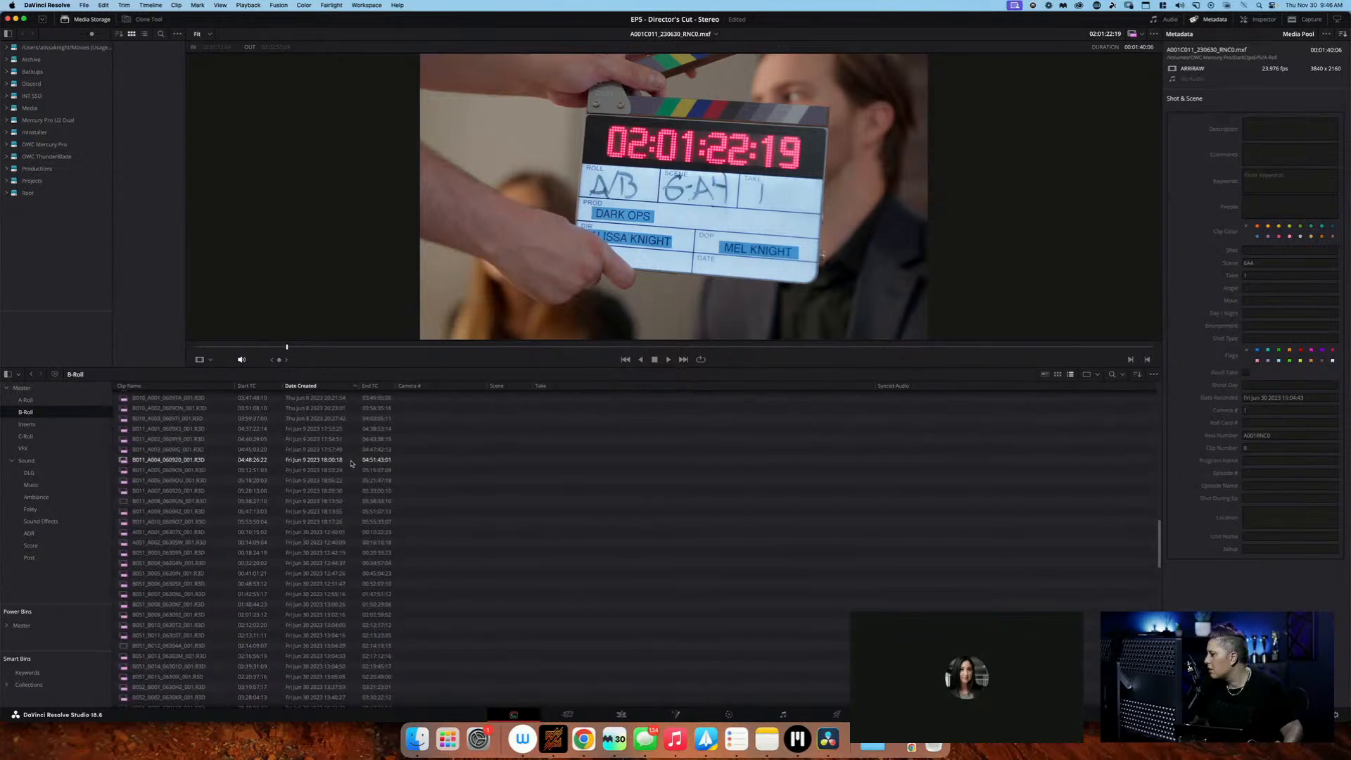
pyautogui.click(356, 533)
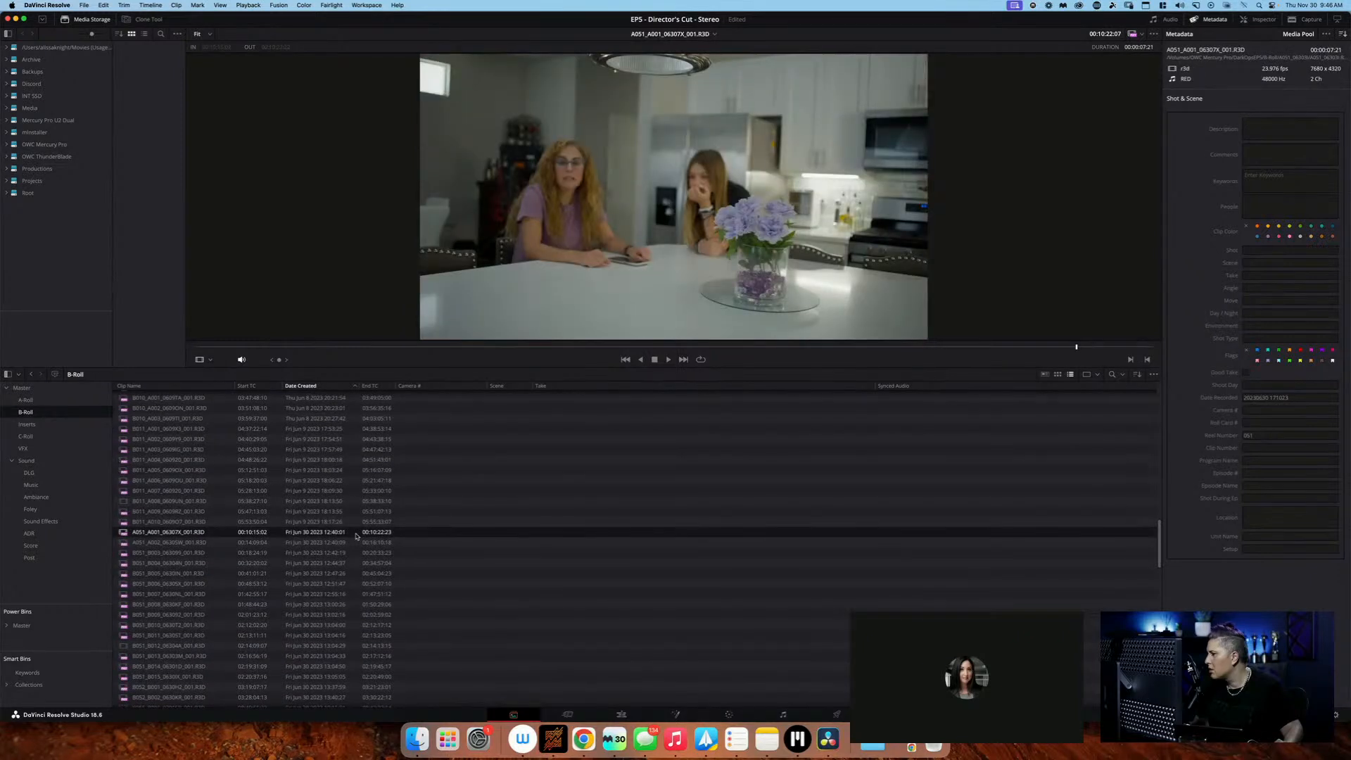
pyautogui.click(355, 542)
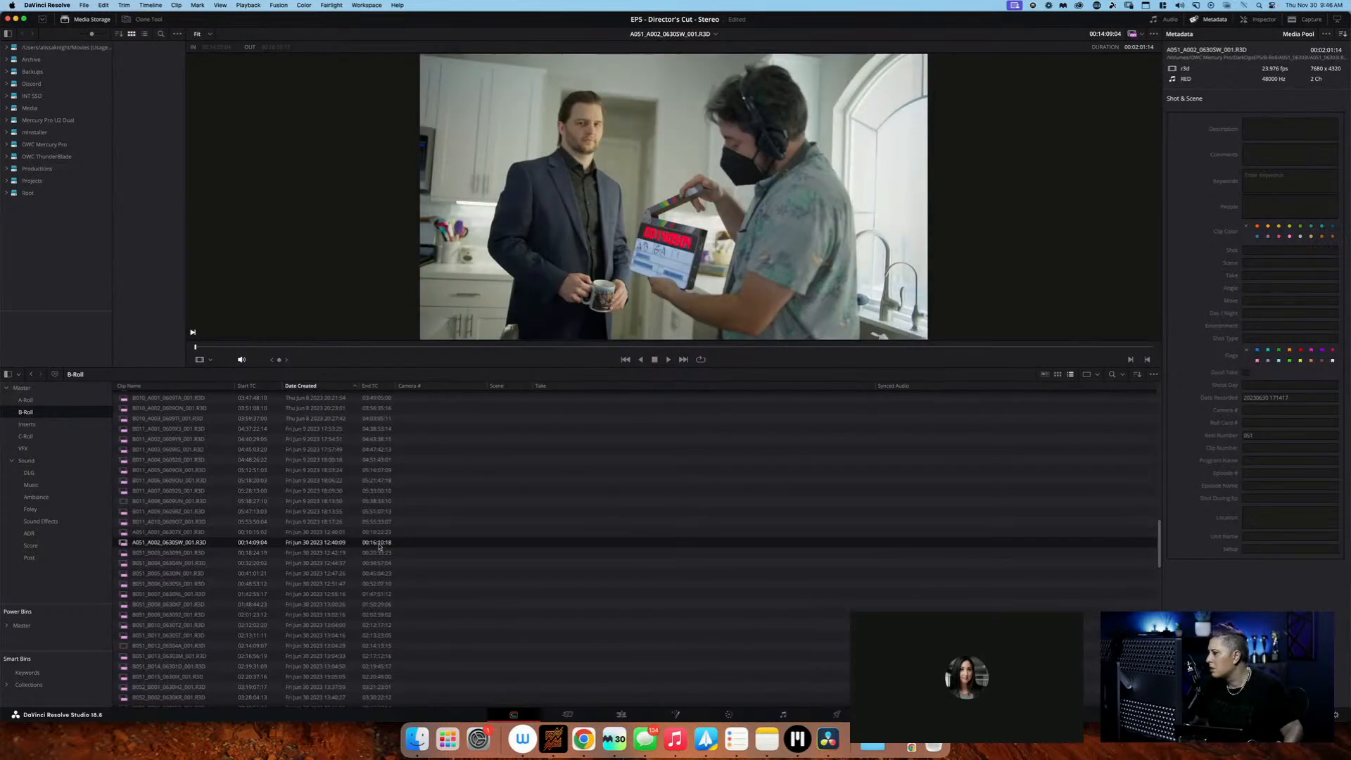
pyautogui.click(380, 532)
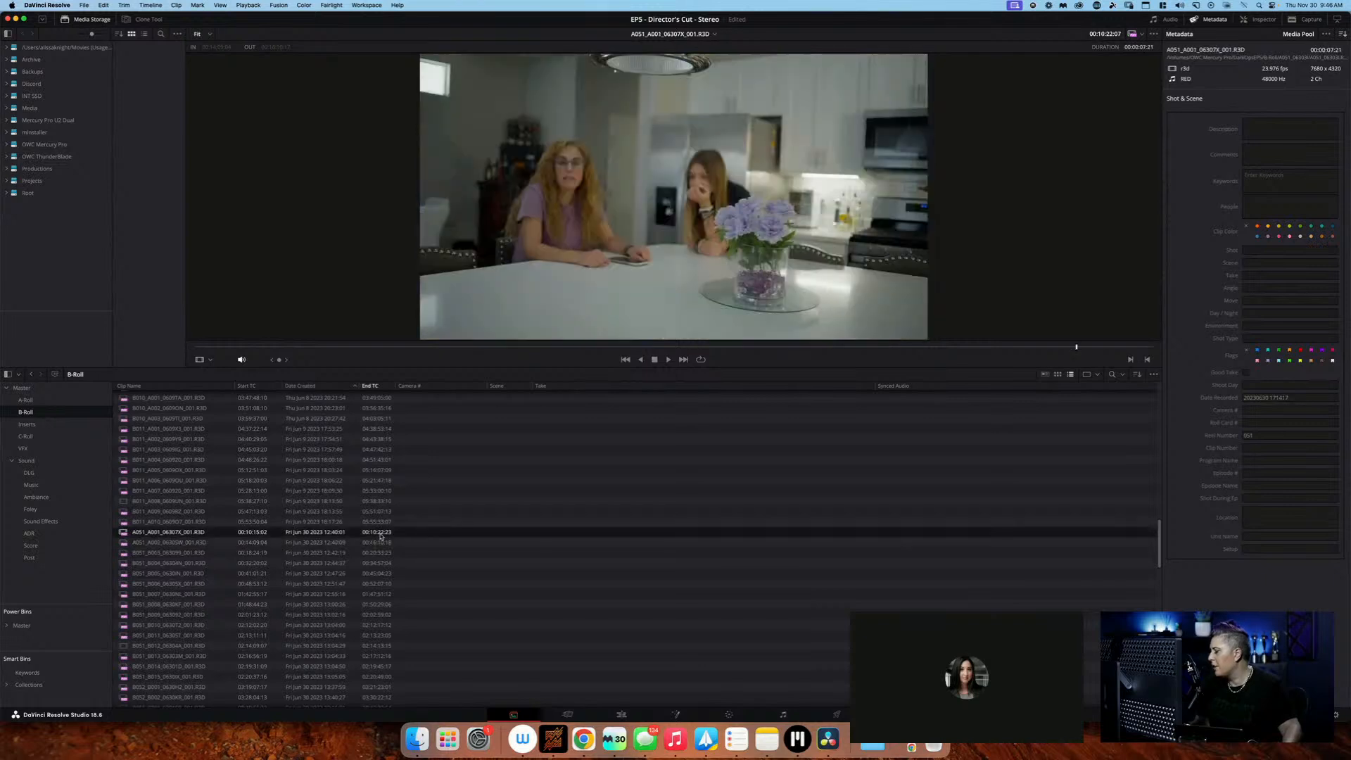
pyautogui.click(384, 532)
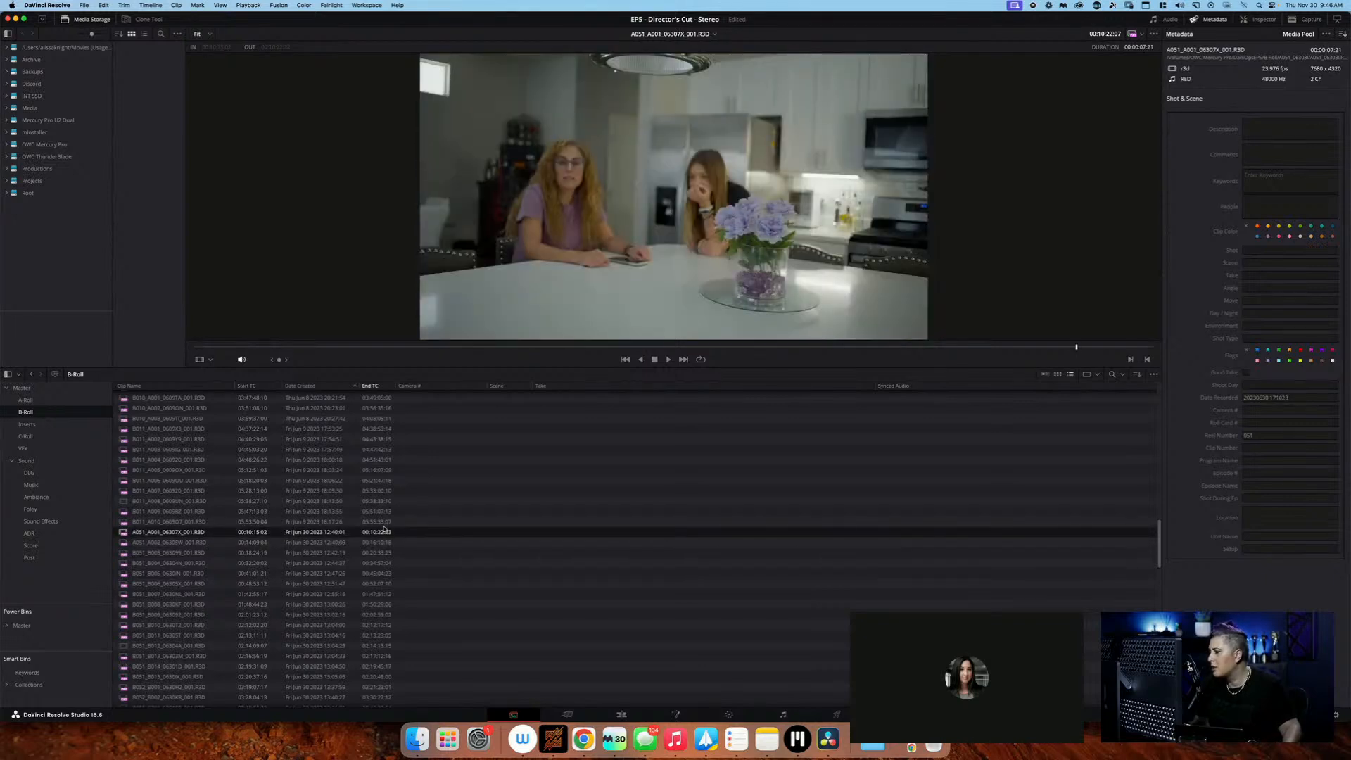
# Log B-Roll clip A051_A002 as camera 2, scene 6A, take 1
pyautogui.click(336, 542)
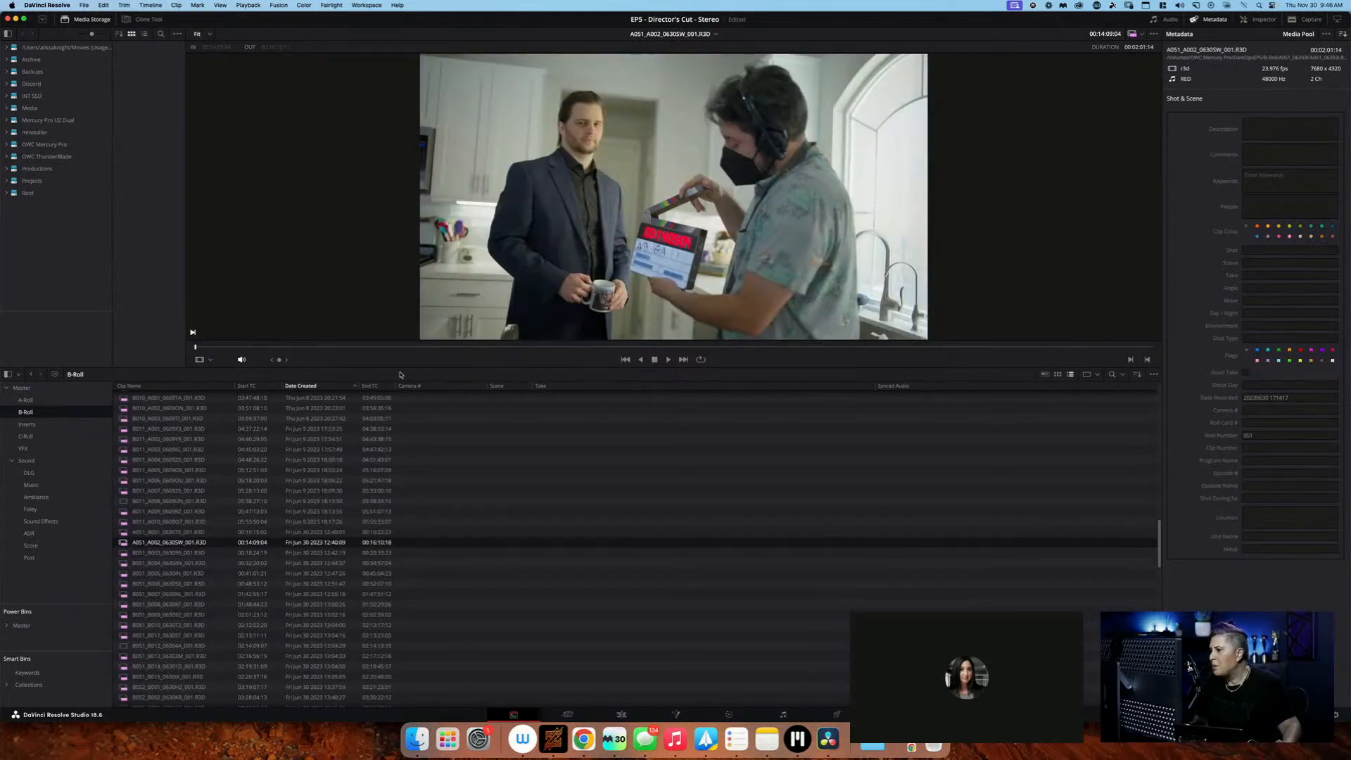
pyautogui.doubleClick(423, 542)
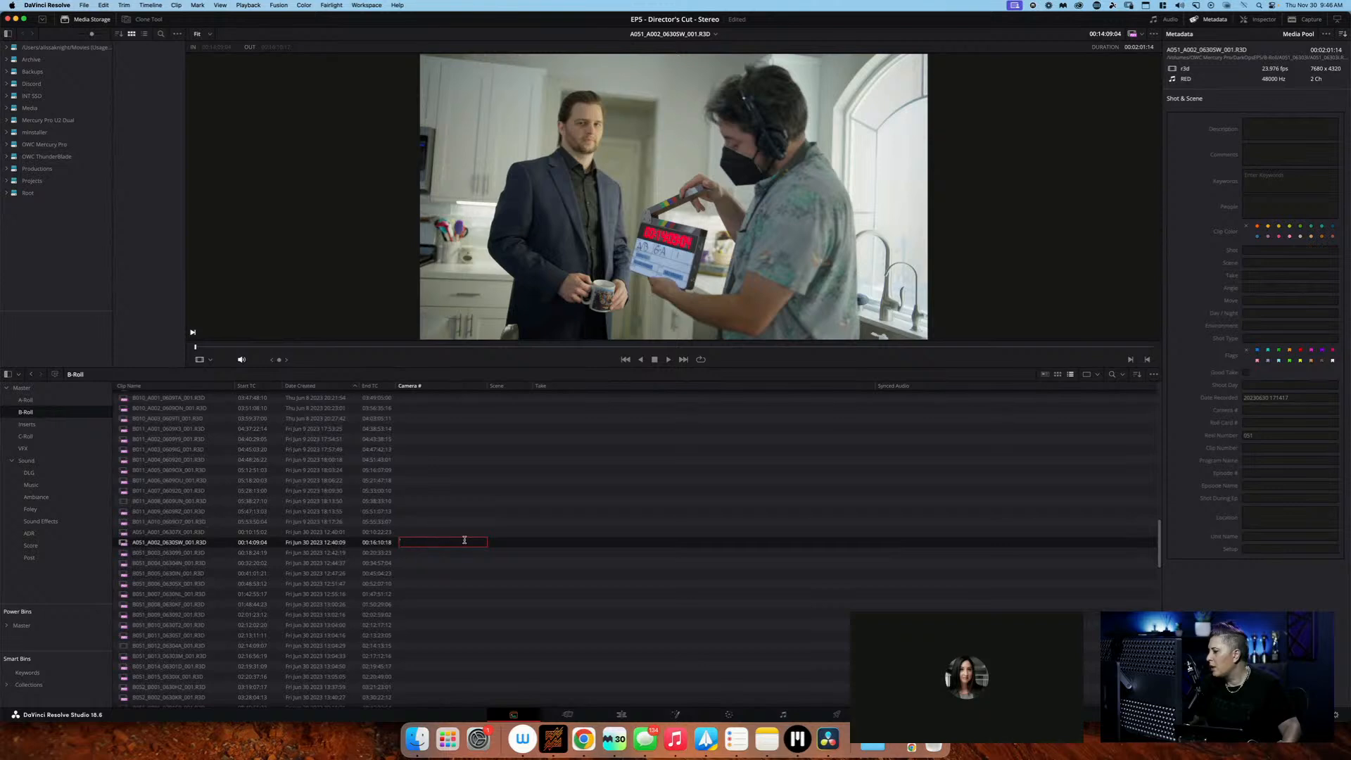
pyautogui.write('2')
pyautogui.press('Tab')
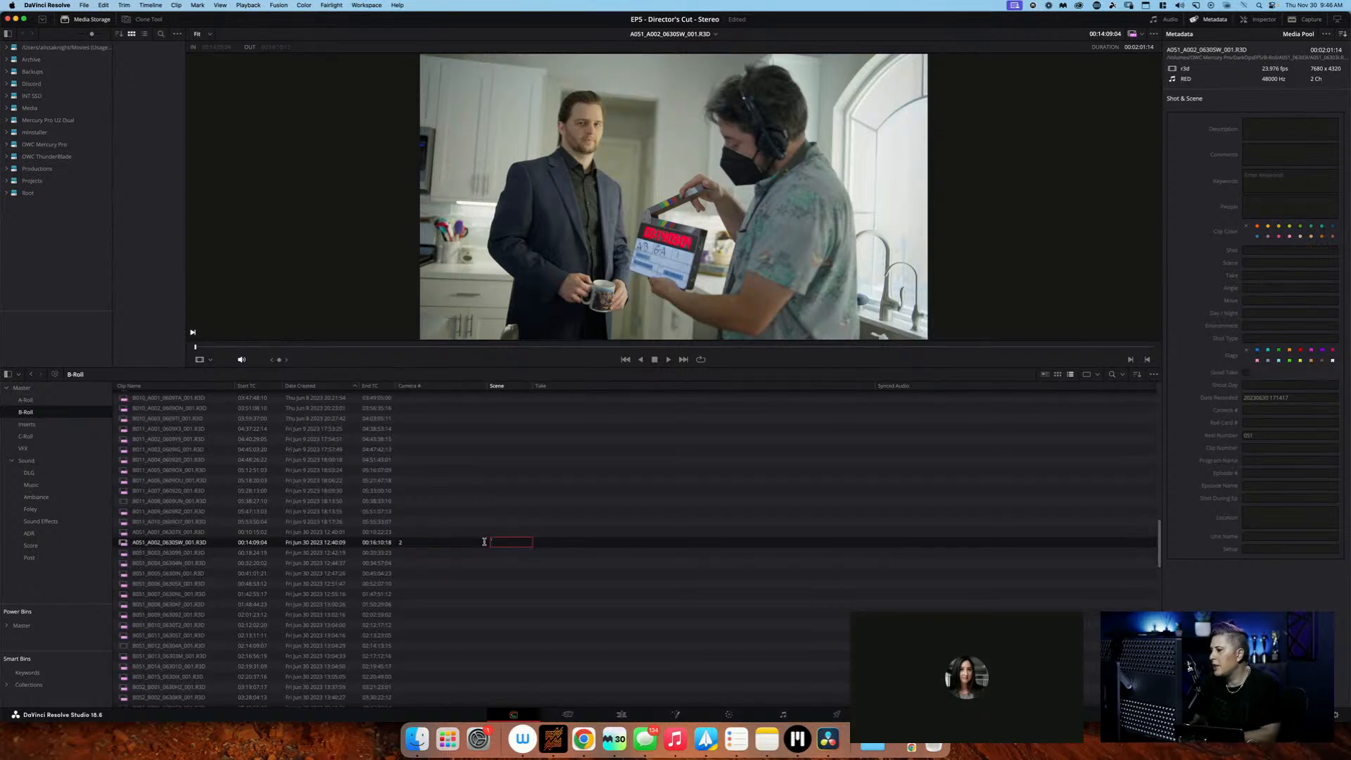
pyautogui.write('6A')
pyautogui.press('Tab')
pyautogui.write('1')
pyautogui.press('Return')
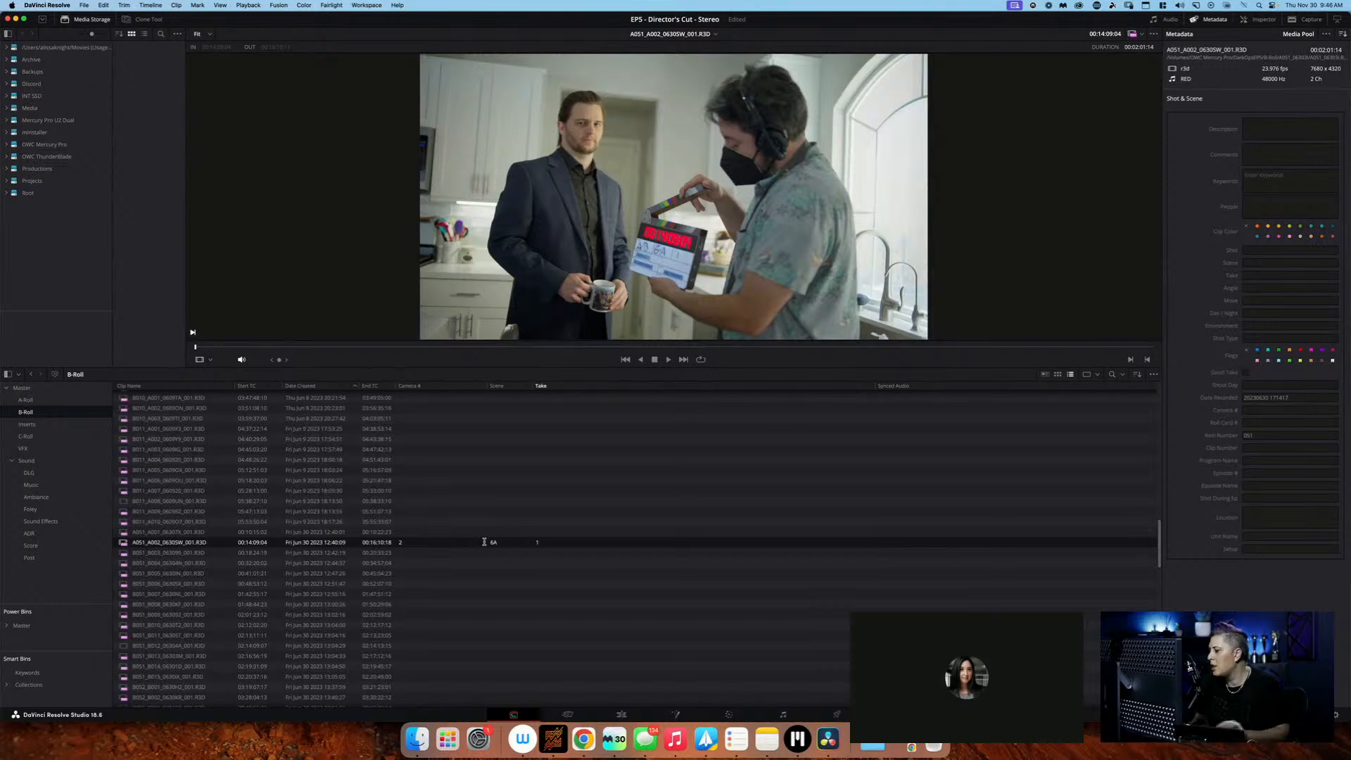
# Log B-Roll clip B051_B003 as camera 2, scene 6A, take 2
pyautogui.click(479, 553)
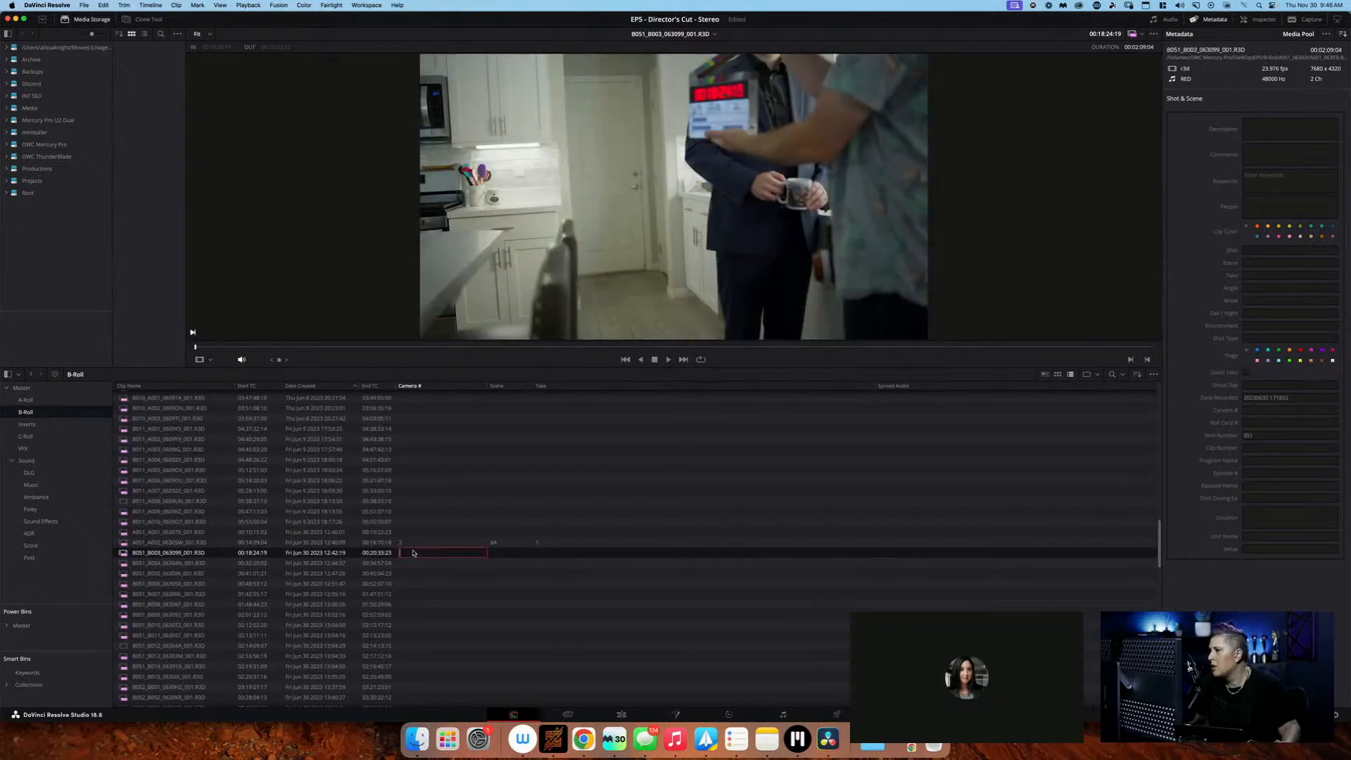
pyautogui.press('Tab')
pyautogui.write('6A')
pyautogui.press('Tab')
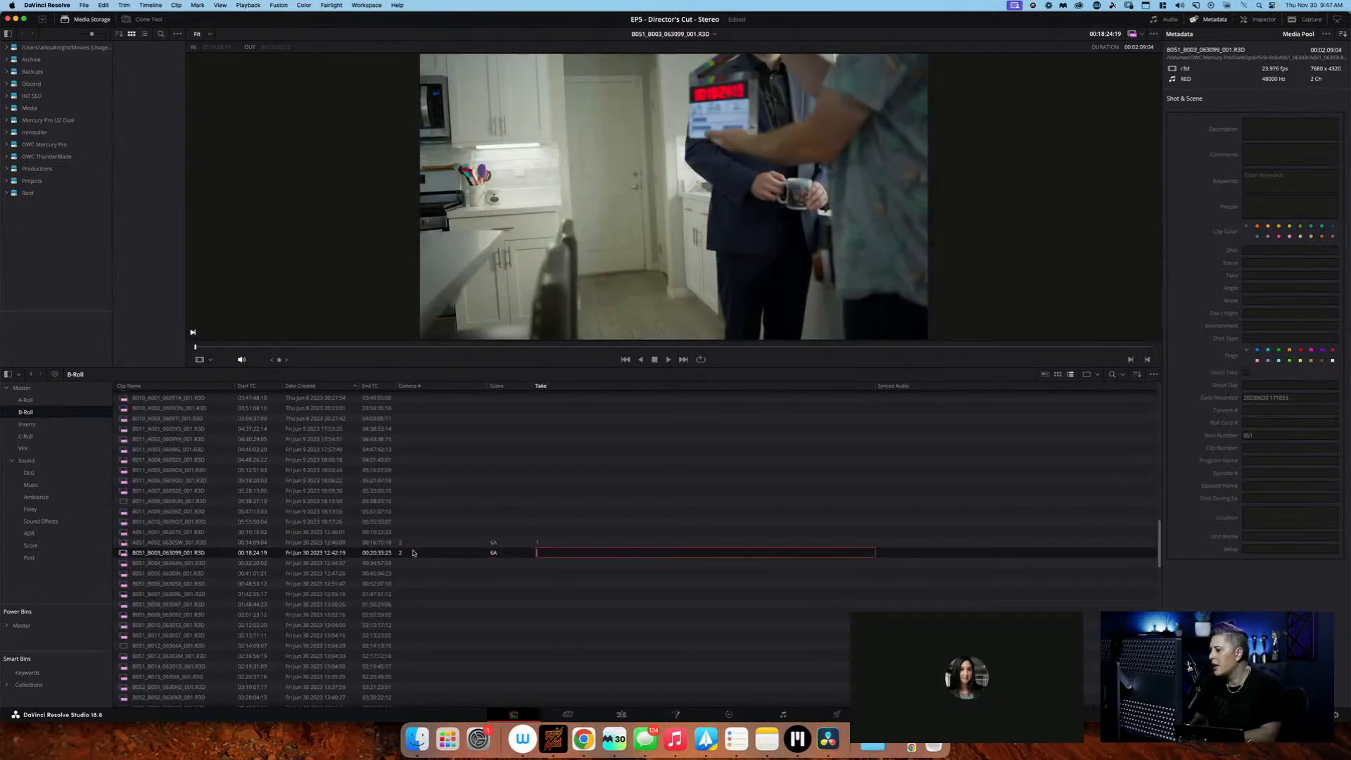
pyautogui.write('2')
pyautogui.press('Return')
# Log B-Roll clip B051_B004 as camera 2, scene 6A2, take 1
pyautogui.click(418, 564)
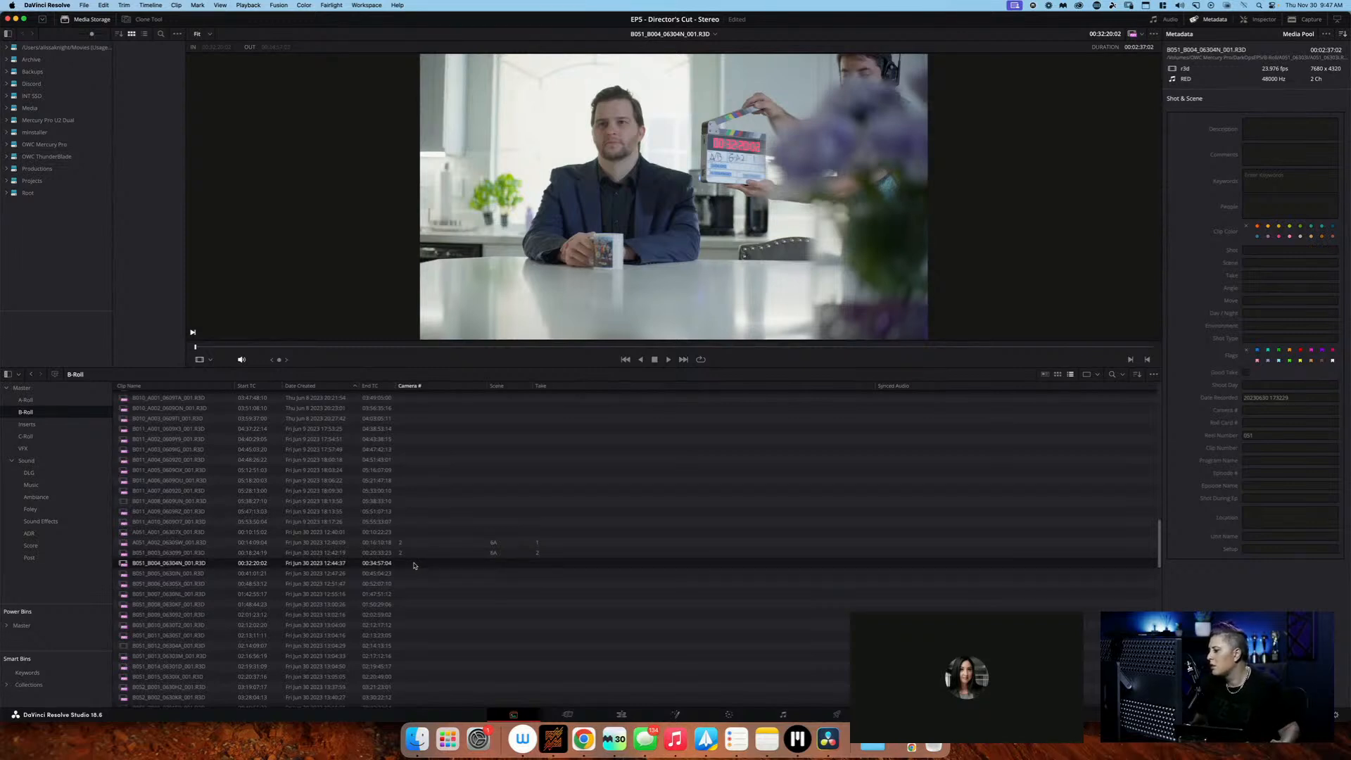
pyautogui.write('2')
pyautogui.press('Tab')
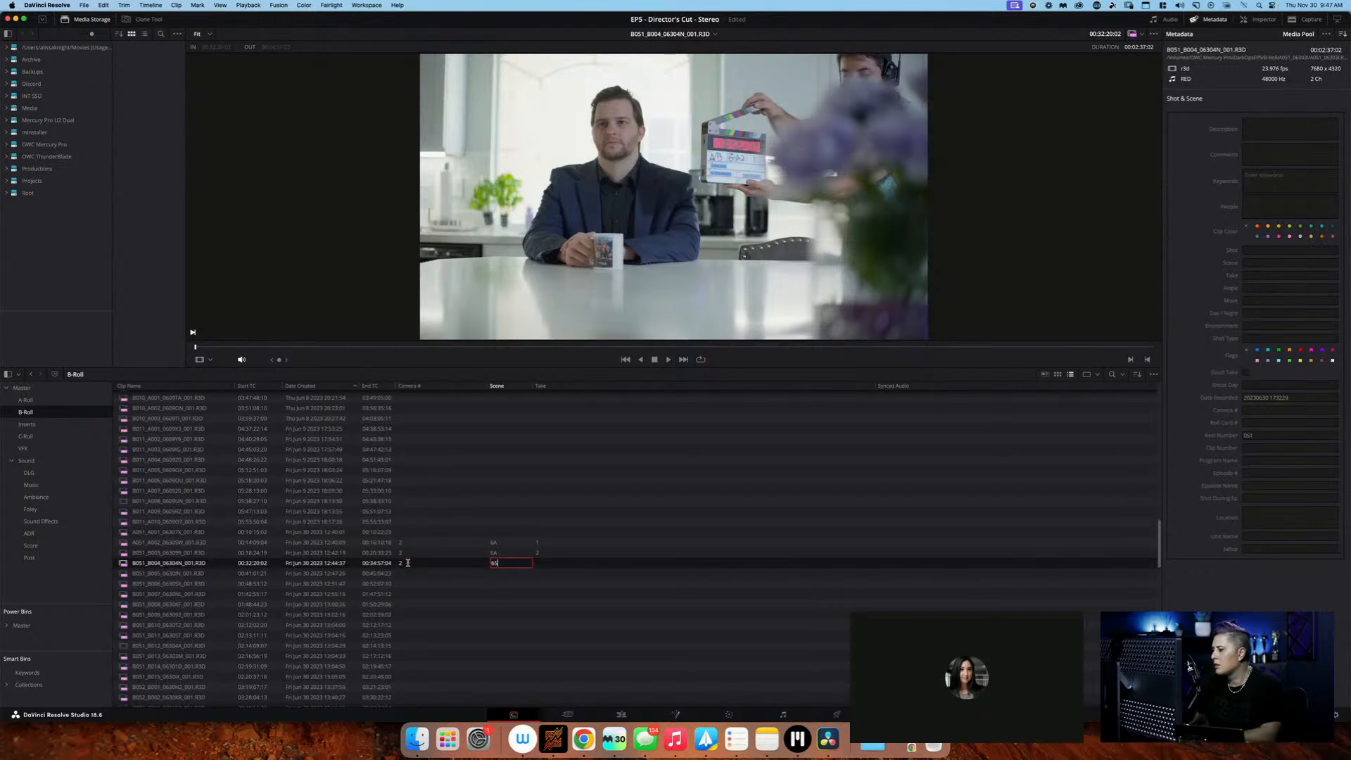
pyautogui.write('6A2')
pyautogui.press('Tab')
pyautogui.write('1')
# Log B-Roll clip B051_B005 as camera 2, scene 6A2, take 2
pyautogui.click(440, 574)
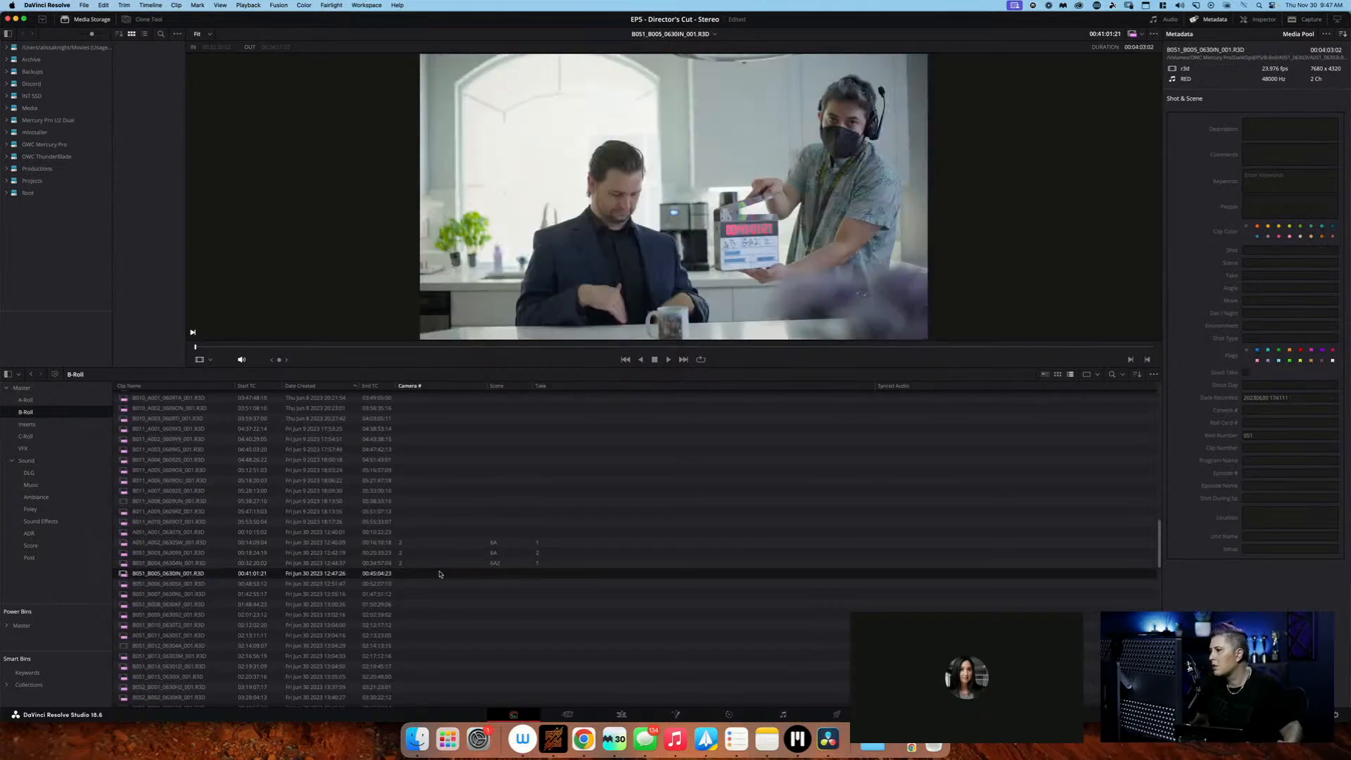
pyautogui.click(431, 574)
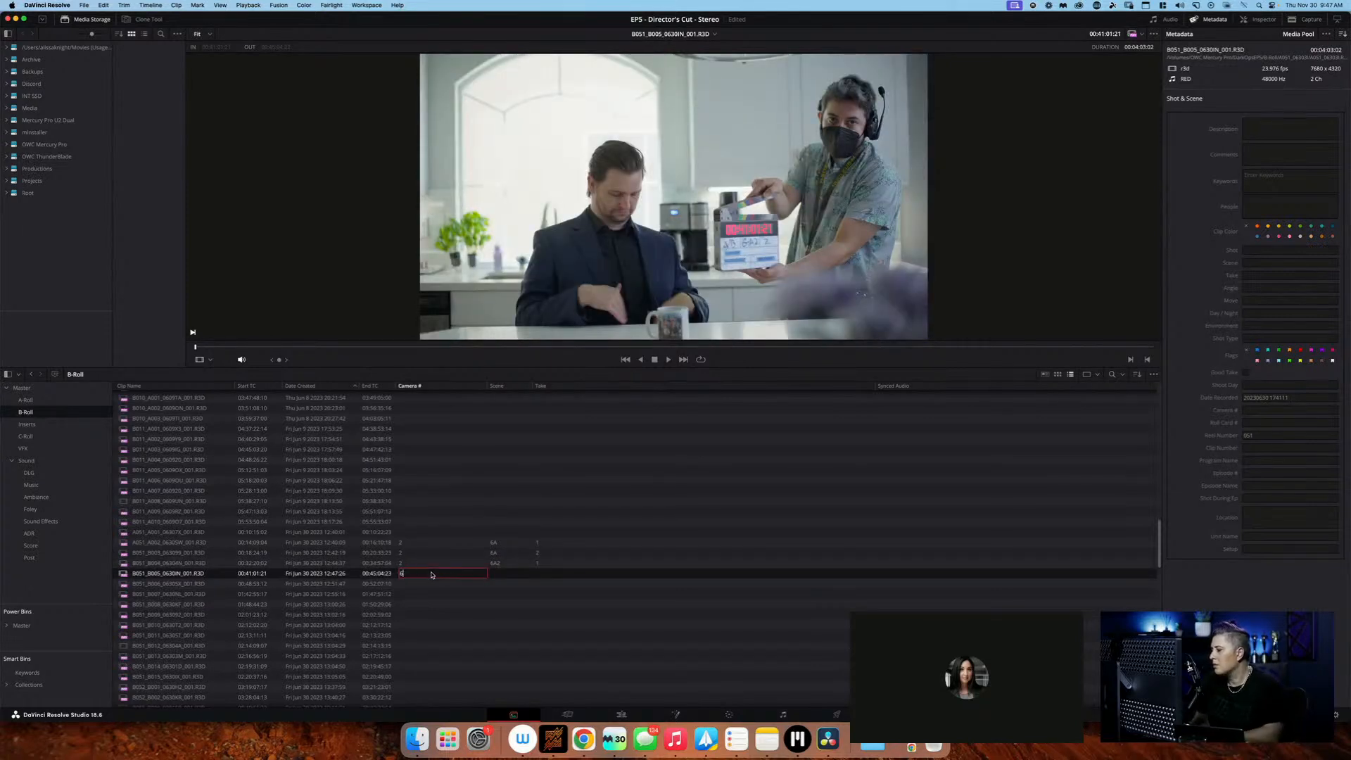
pyautogui.press('Tab')
pyautogui.write('6A2')
pyautogui.press('Tab')
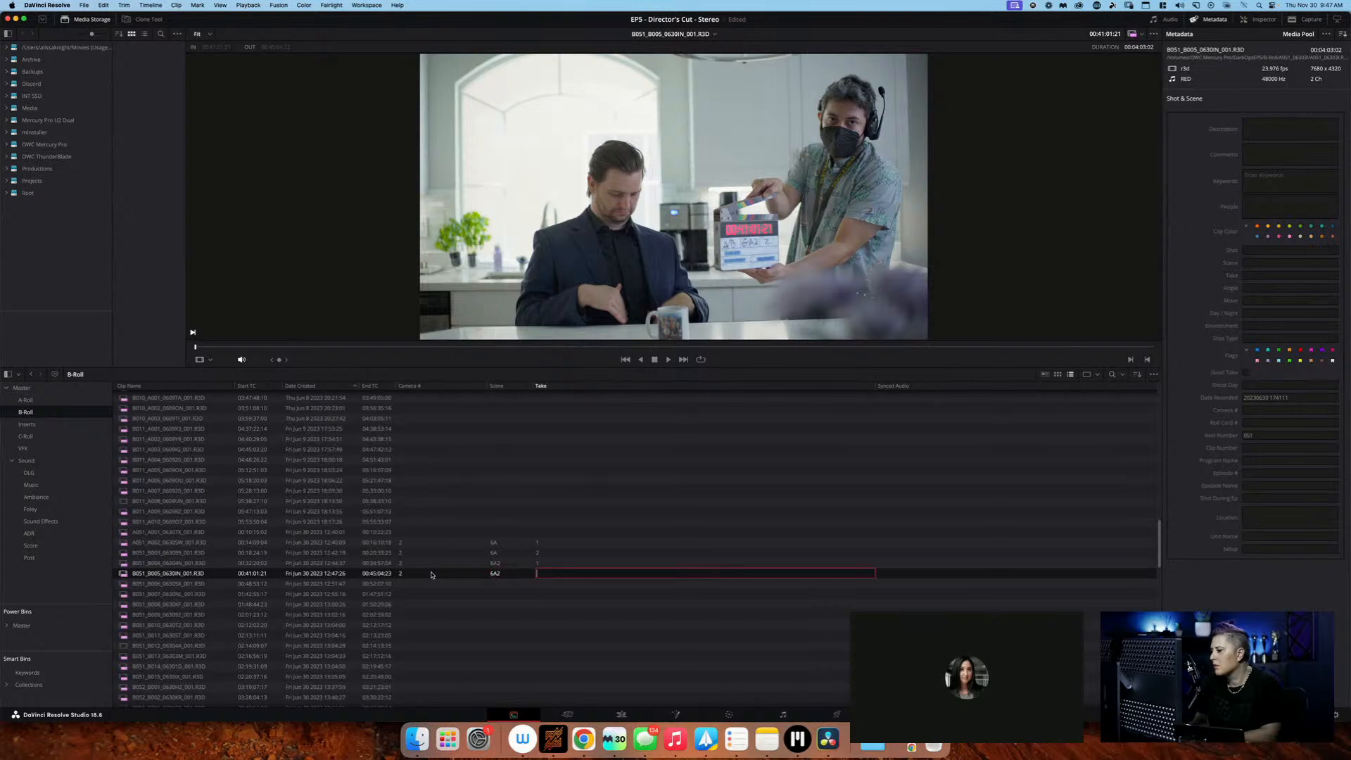
pyautogui.write('2')
pyautogui.press('Return')
# Log B-Roll clip B051_B006 as camera 2, scene 6A2, take 3
pyautogui.click(432, 577)
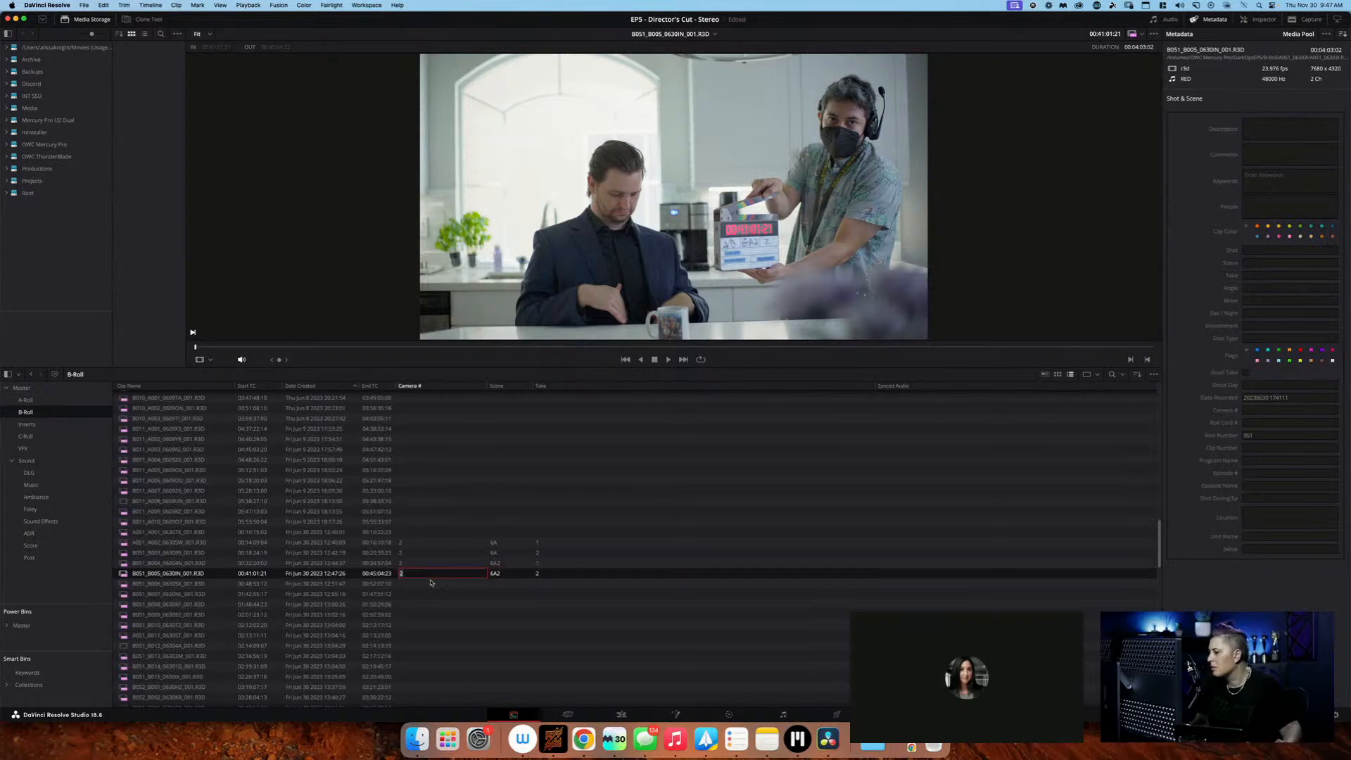
pyautogui.click(431, 584)
pyautogui.scroll(-3, 431, 591)
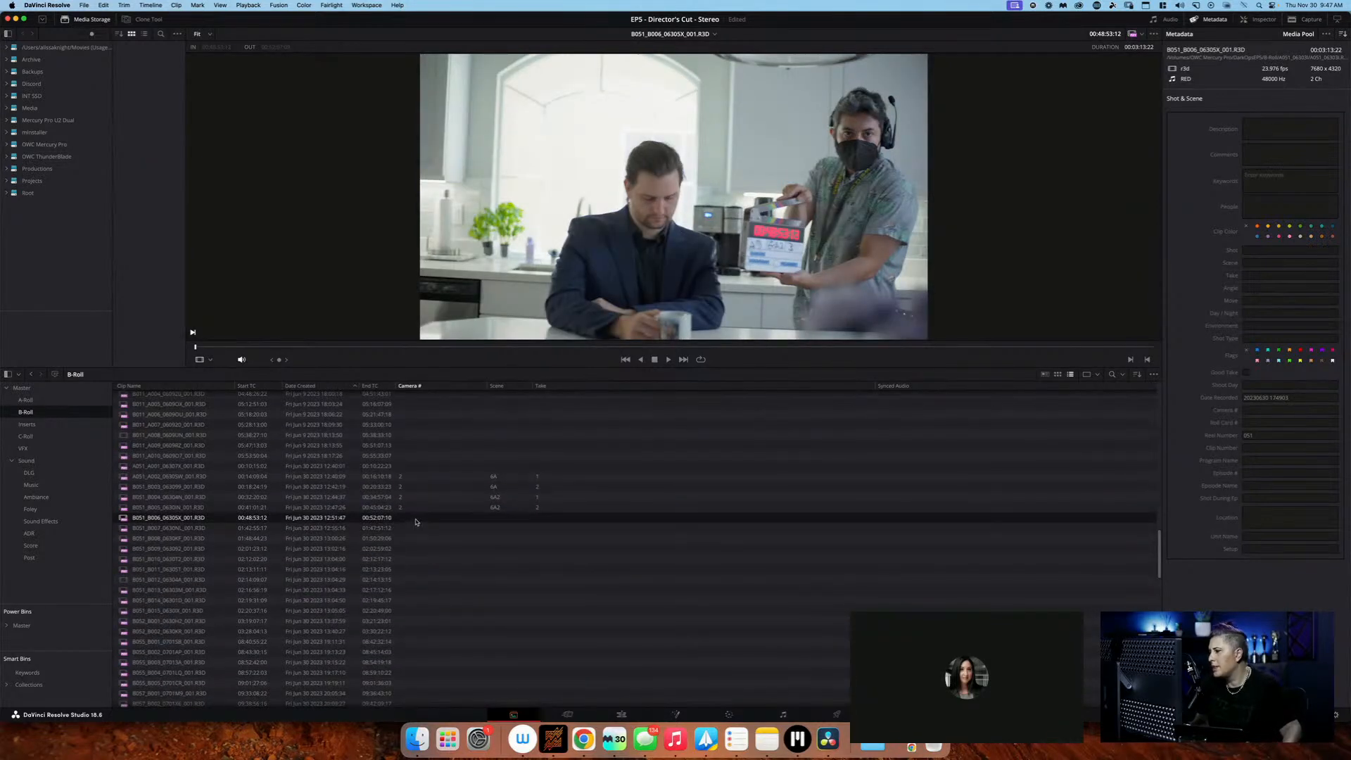
pyautogui.click(416, 521)
pyautogui.write('2')
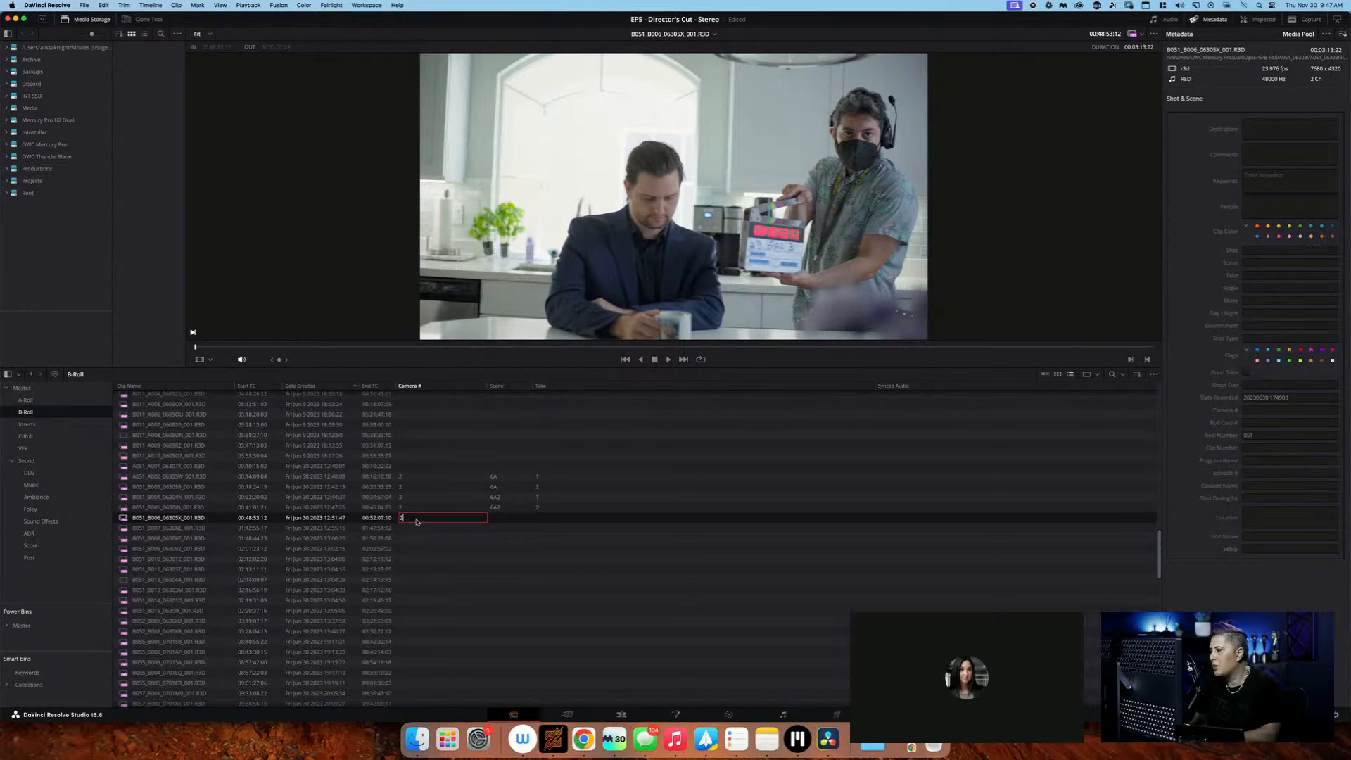
pyautogui.press('Tab')
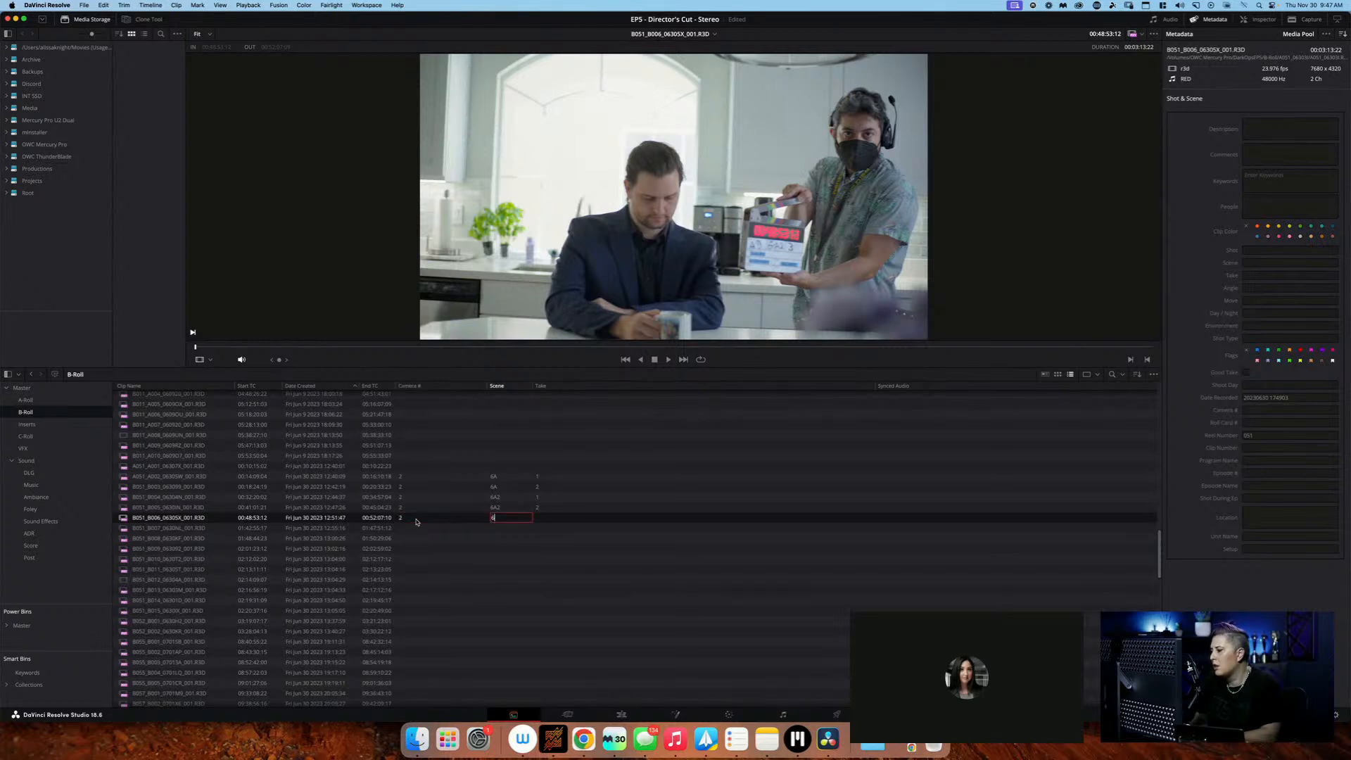
pyautogui.write('6A2')
pyautogui.press('Tab')
pyautogui.write('3')
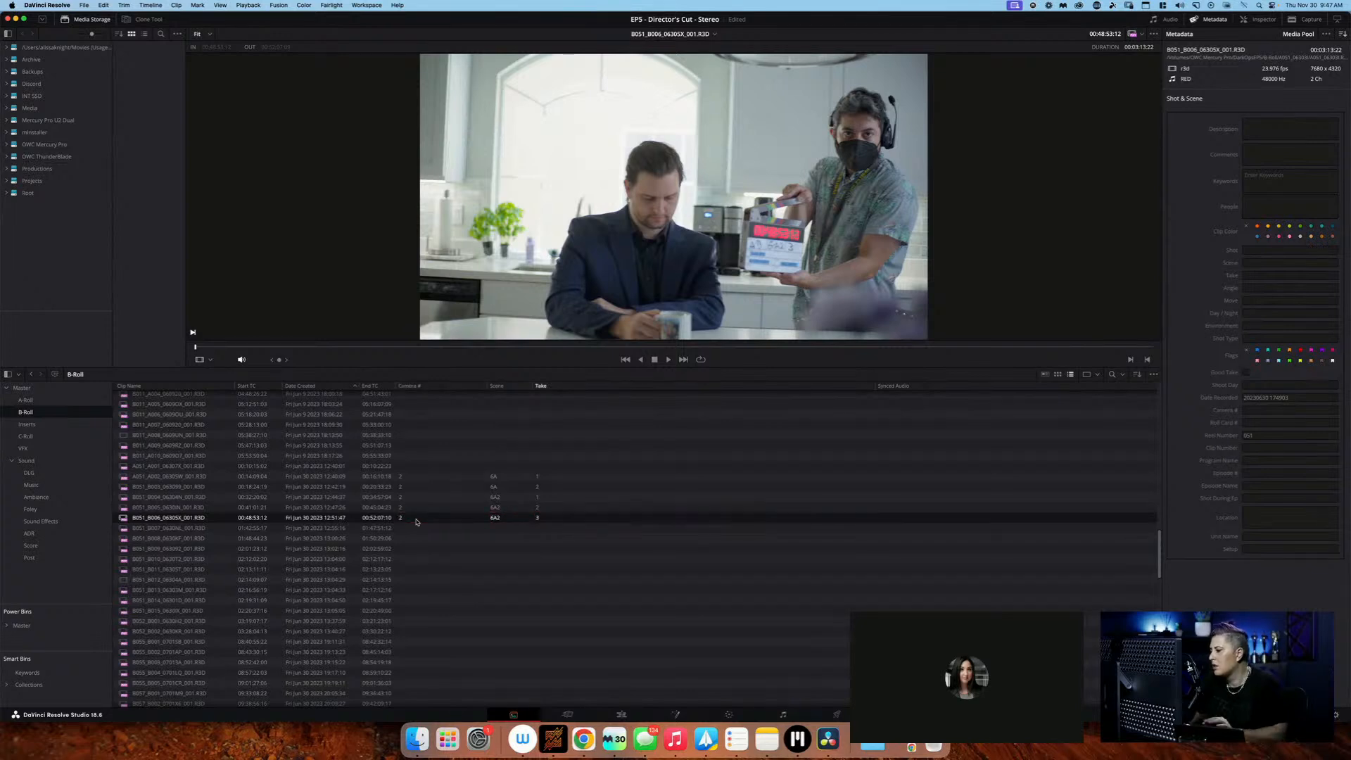
pyautogui.press('Return')
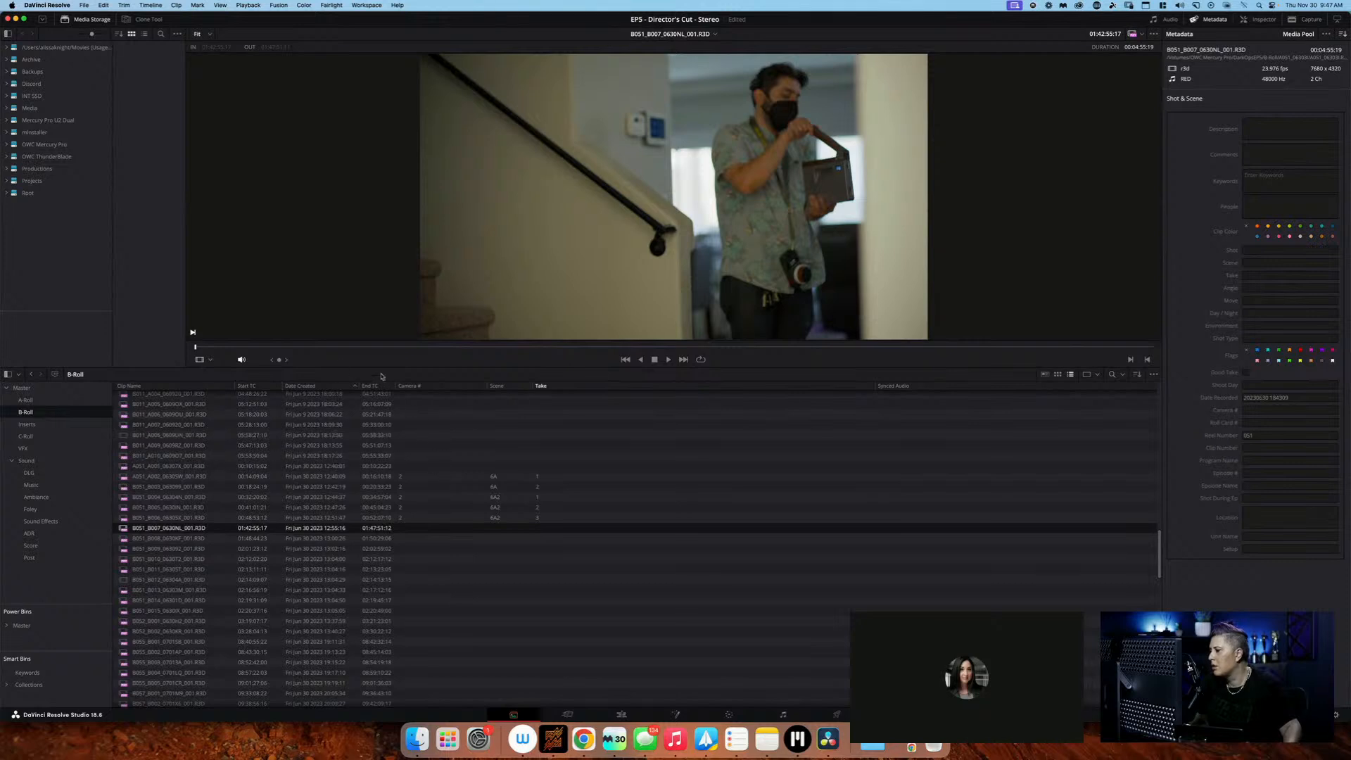
# Bring B-Roll clip B051_B007 to its slate and log it as camera 2, scene 6A3, take 1
pyautogui.moveTo(198, 346); pyautogui.dragTo(235, 348)
pyautogui.doubleClick(429, 527)
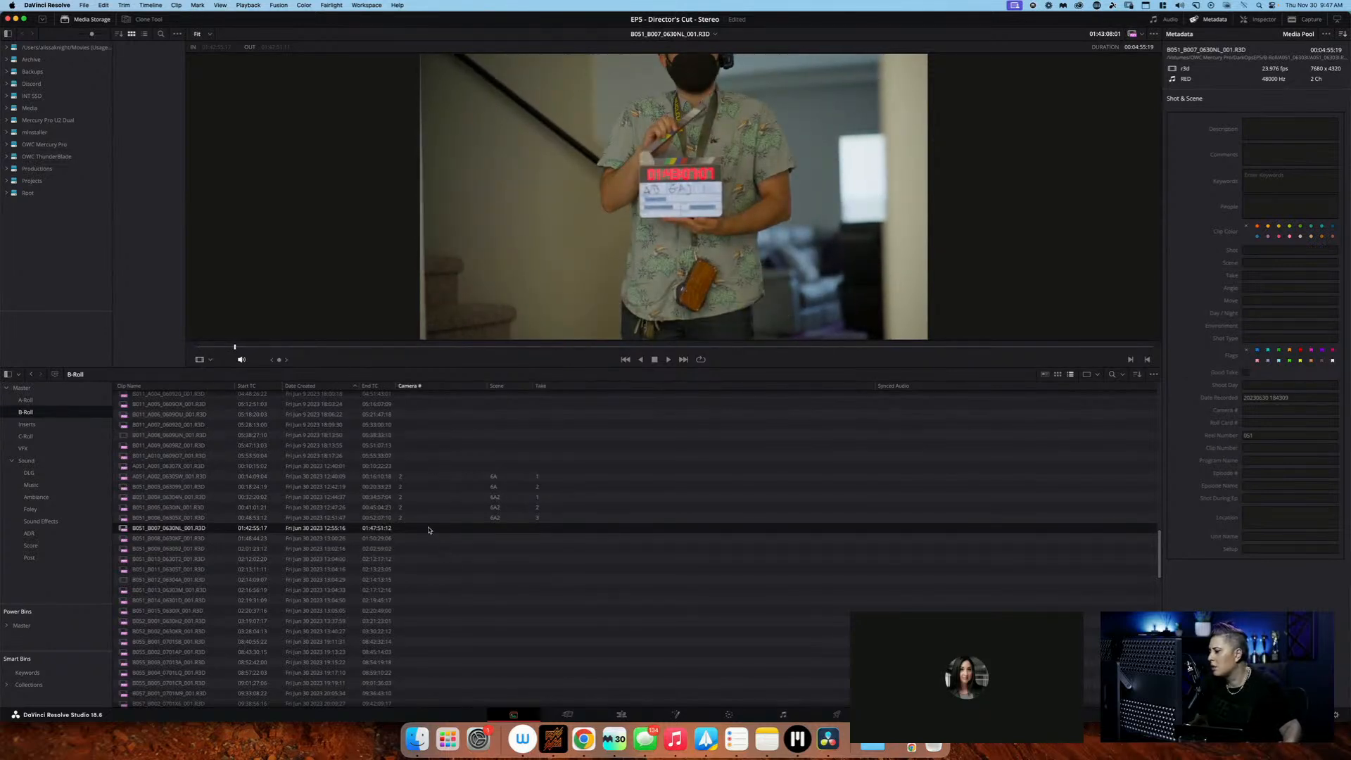
pyautogui.write('2')
pyautogui.press('Tab')
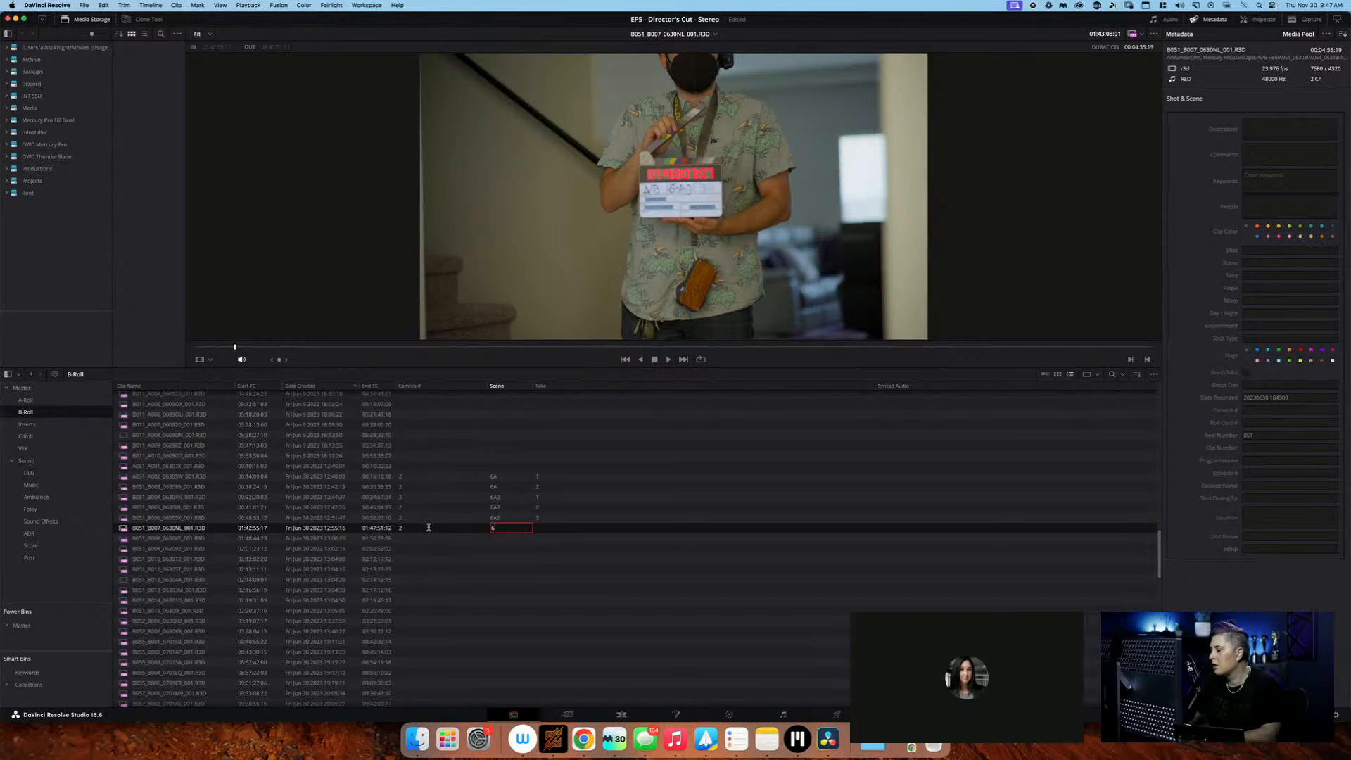
pyautogui.write('6A3')
pyautogui.press('Tab')
pyautogui.write('1')
pyautogui.press('Return')
# Bring B-Roll clip B051_B008 to its slate and log it as camera 2, scene 6A3, take 2
pyautogui.click(427, 538)
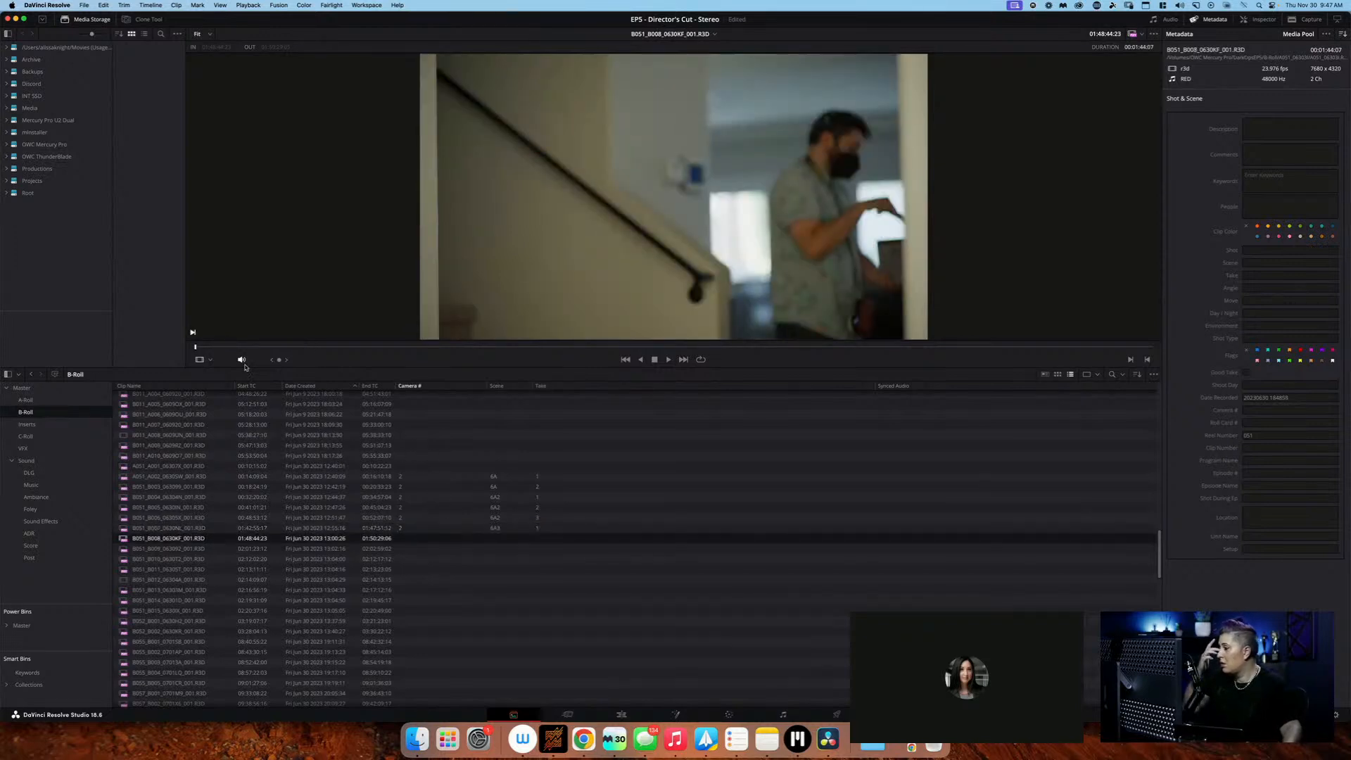
pyautogui.click(257, 347)
pyautogui.moveTo(257, 348); pyautogui.dragTo(302, 347)
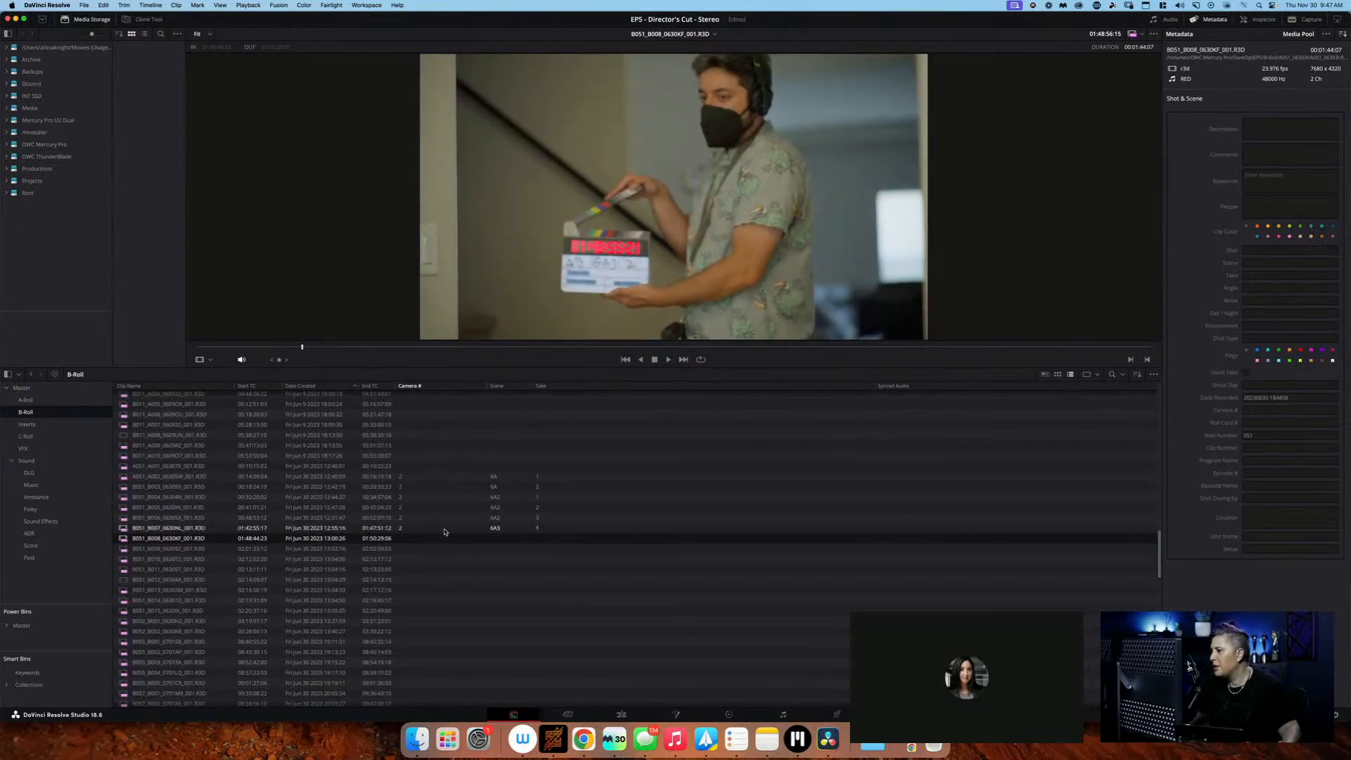
pyautogui.click(420, 538)
pyautogui.write('2')
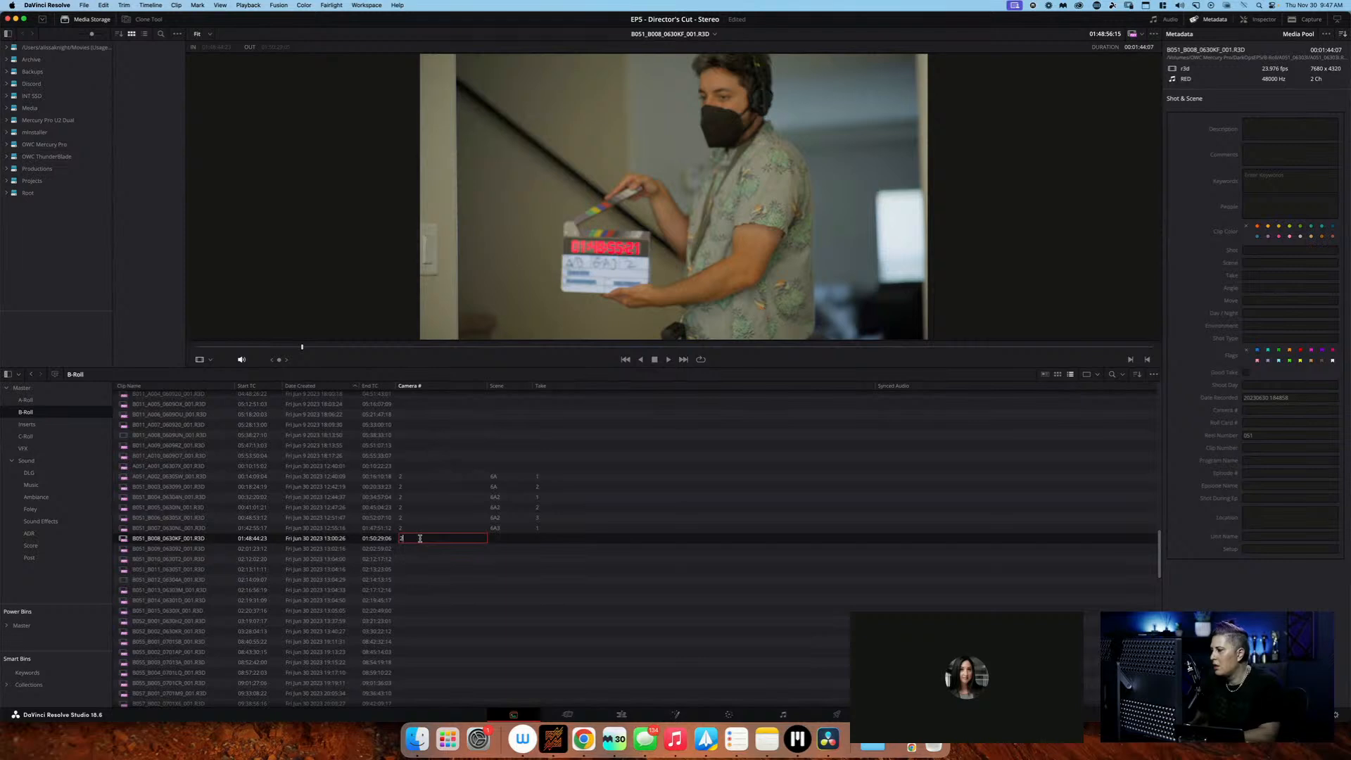
pyautogui.press('Tab')
pyautogui.write('6A3')
pyautogui.press('Tab')
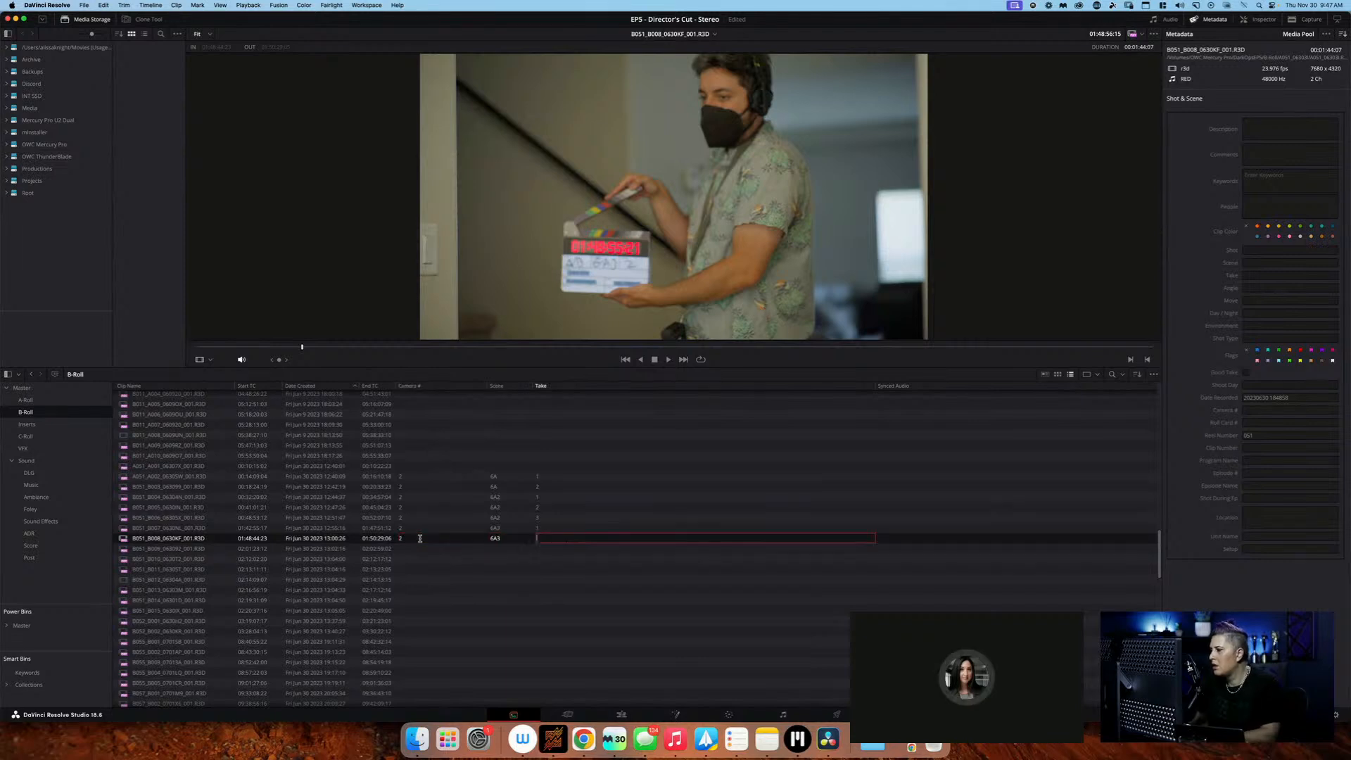
pyautogui.write('2')
# Bring B-Roll clip B051_B009 to its slate and log it as camera 2, scene 6A4, take 1
pyautogui.click(421, 549)
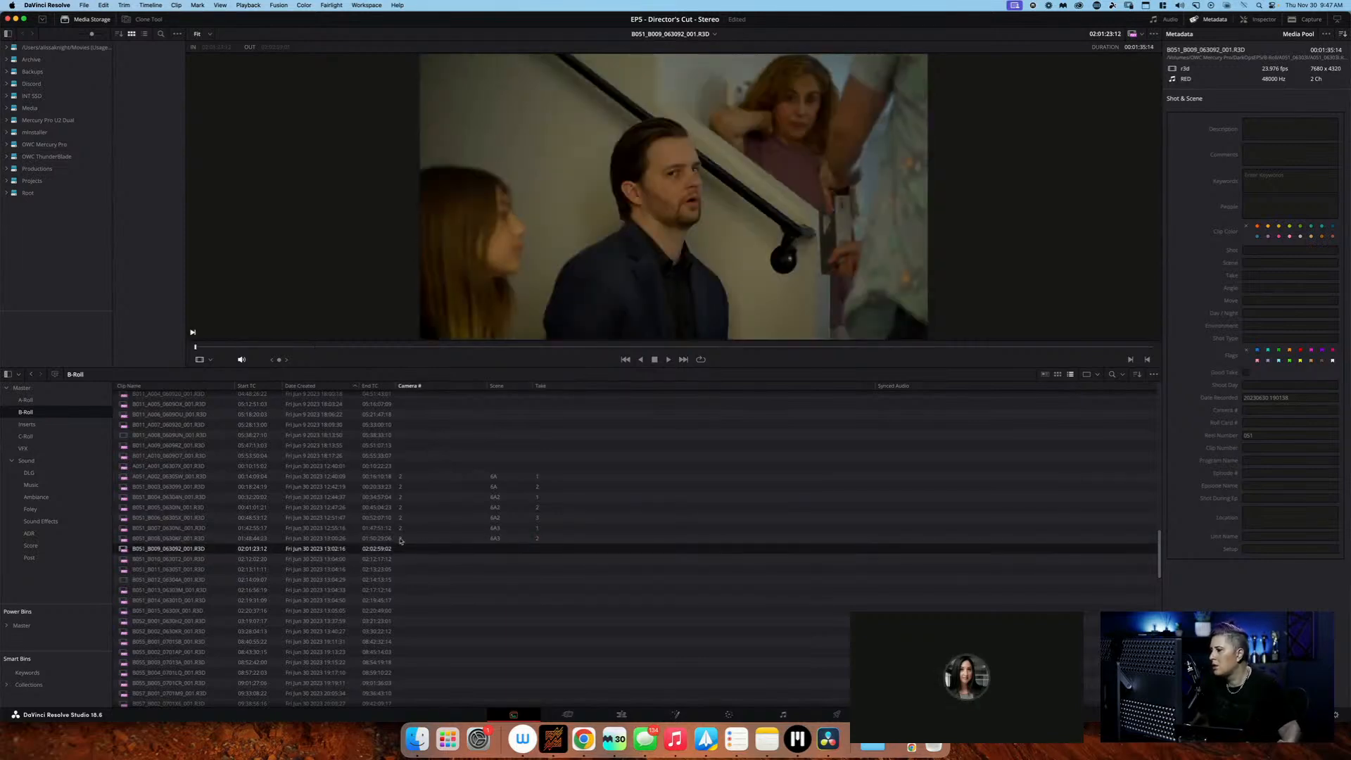
pyautogui.moveTo(209, 350); pyautogui.dragTo(363, 349)
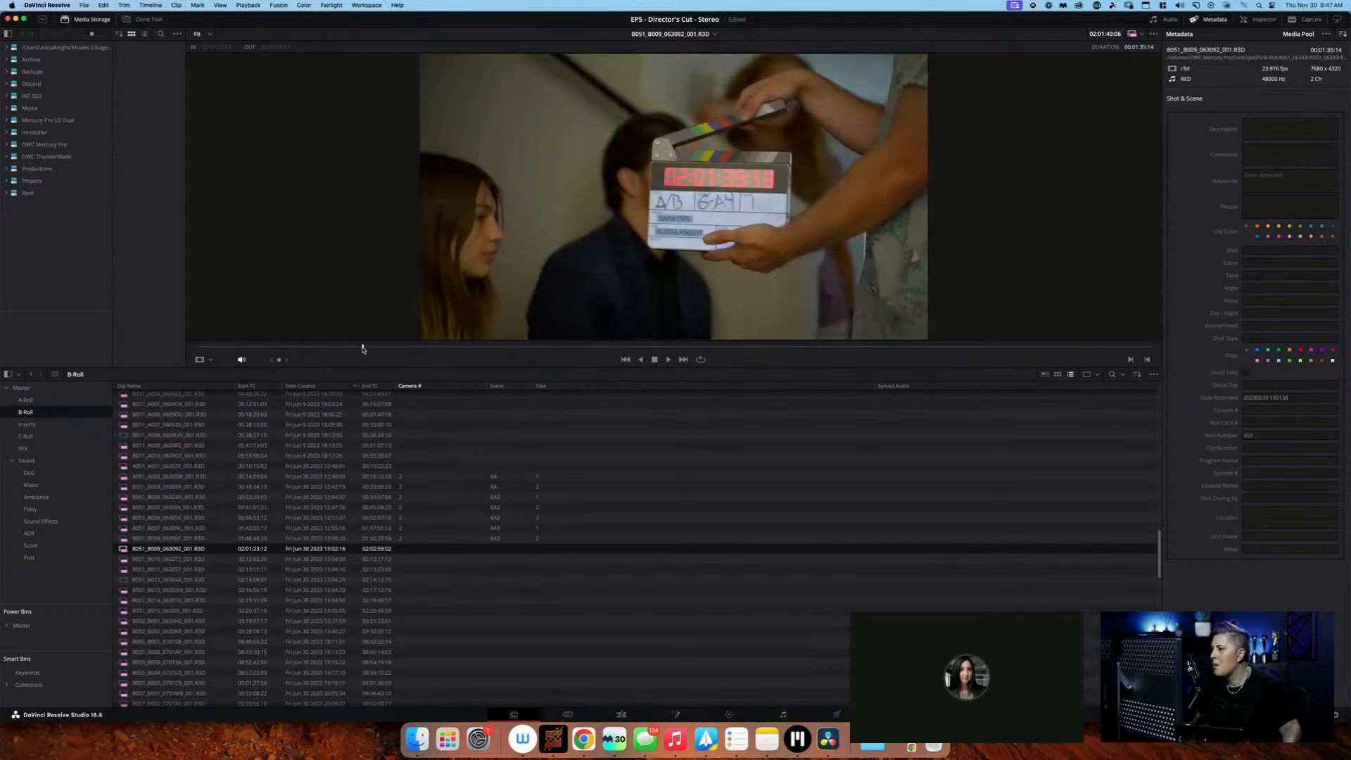
pyautogui.doubleClick(447, 548)
pyautogui.write('2')
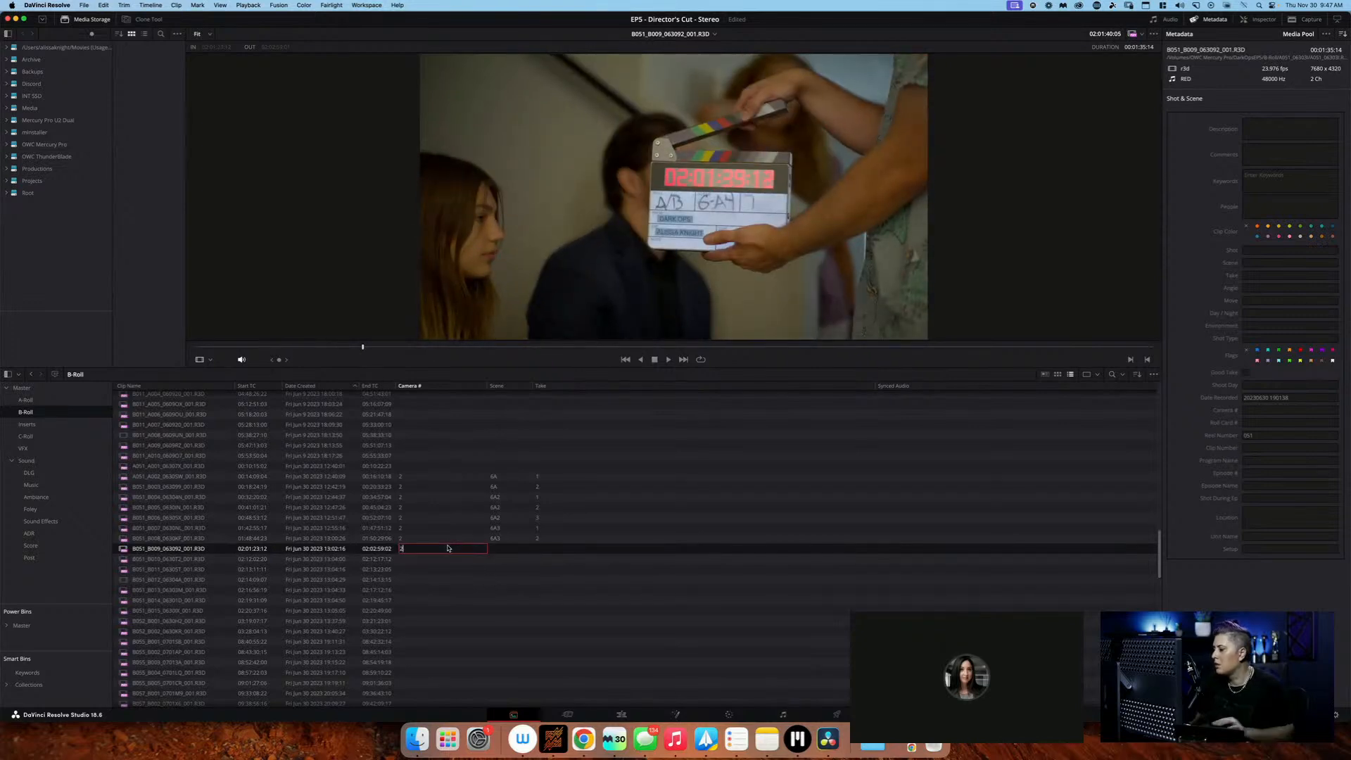
pyautogui.press('Tab')
pyautogui.write('6A4')
pyautogui.press('Tab')
pyautogui.write('1')
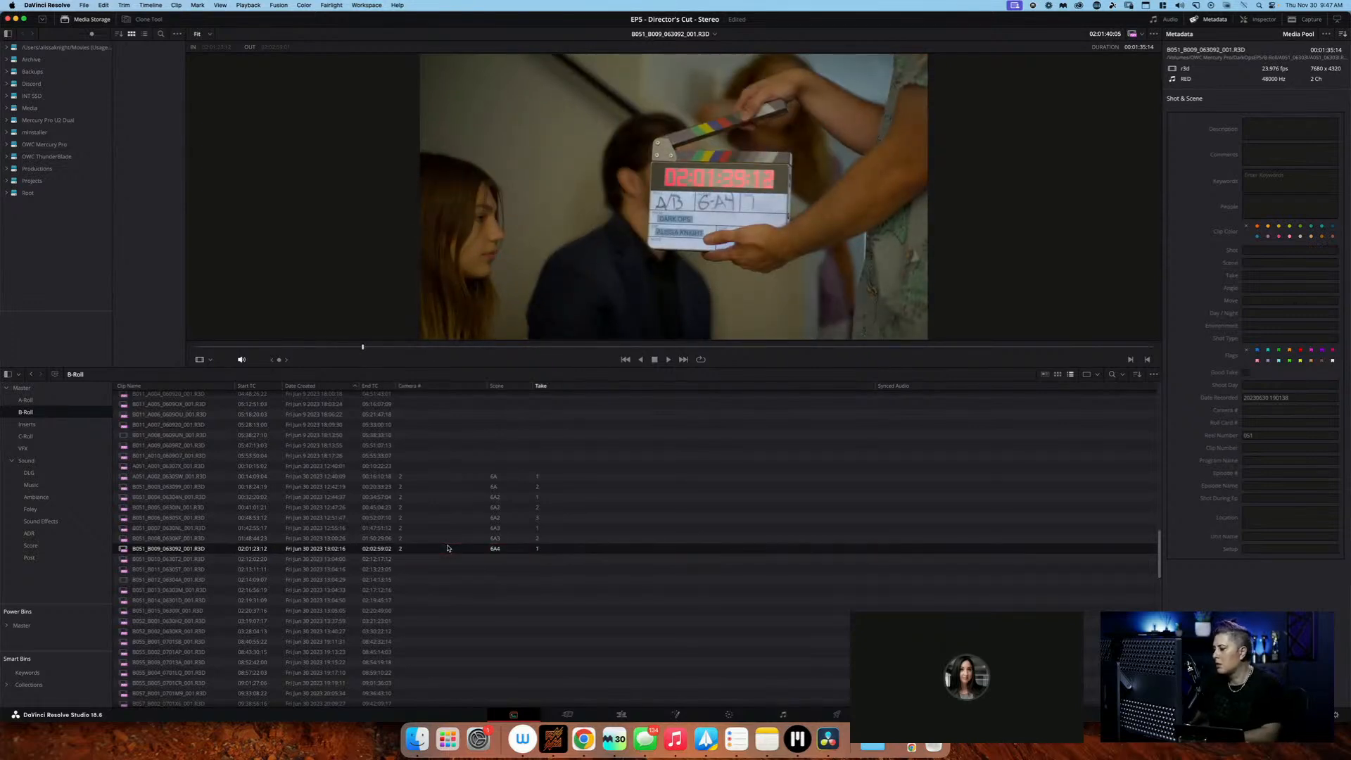
pyautogui.click(445, 559)
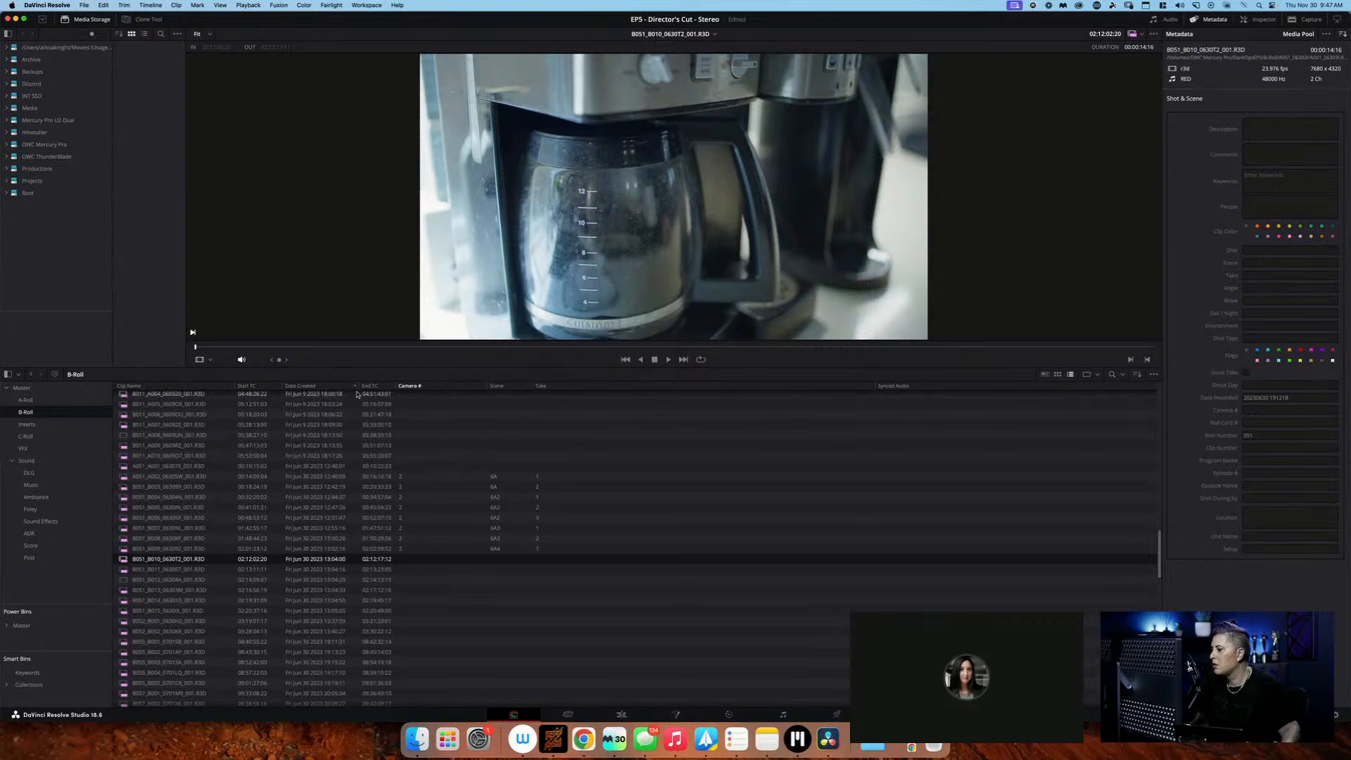
# Review the logged B-Roll clips from A051_A002 to B051_B009, comparing them with the unlogged neighbouring clips A051_A001 and B051_B010
pyautogui.press('Up')
pyautogui.click(565, 476)
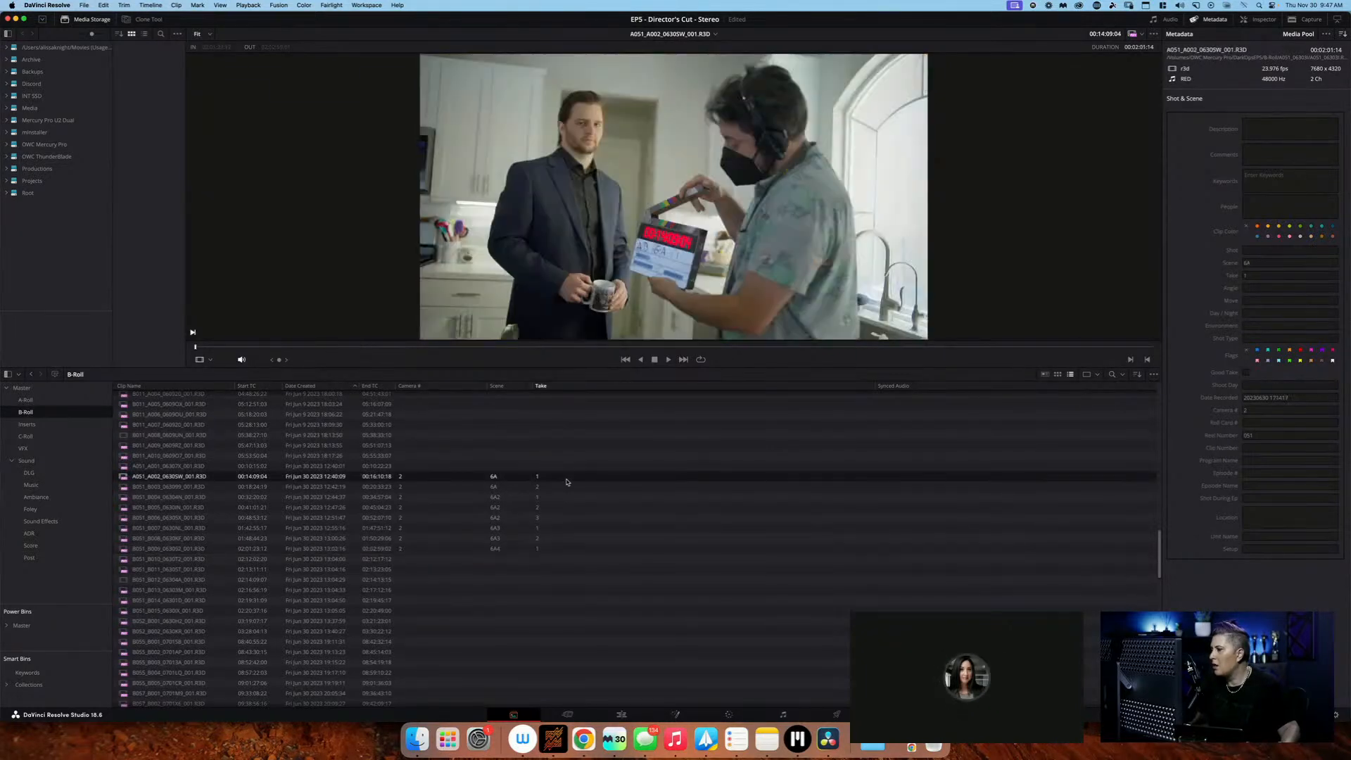
pyautogui.click(578, 548)
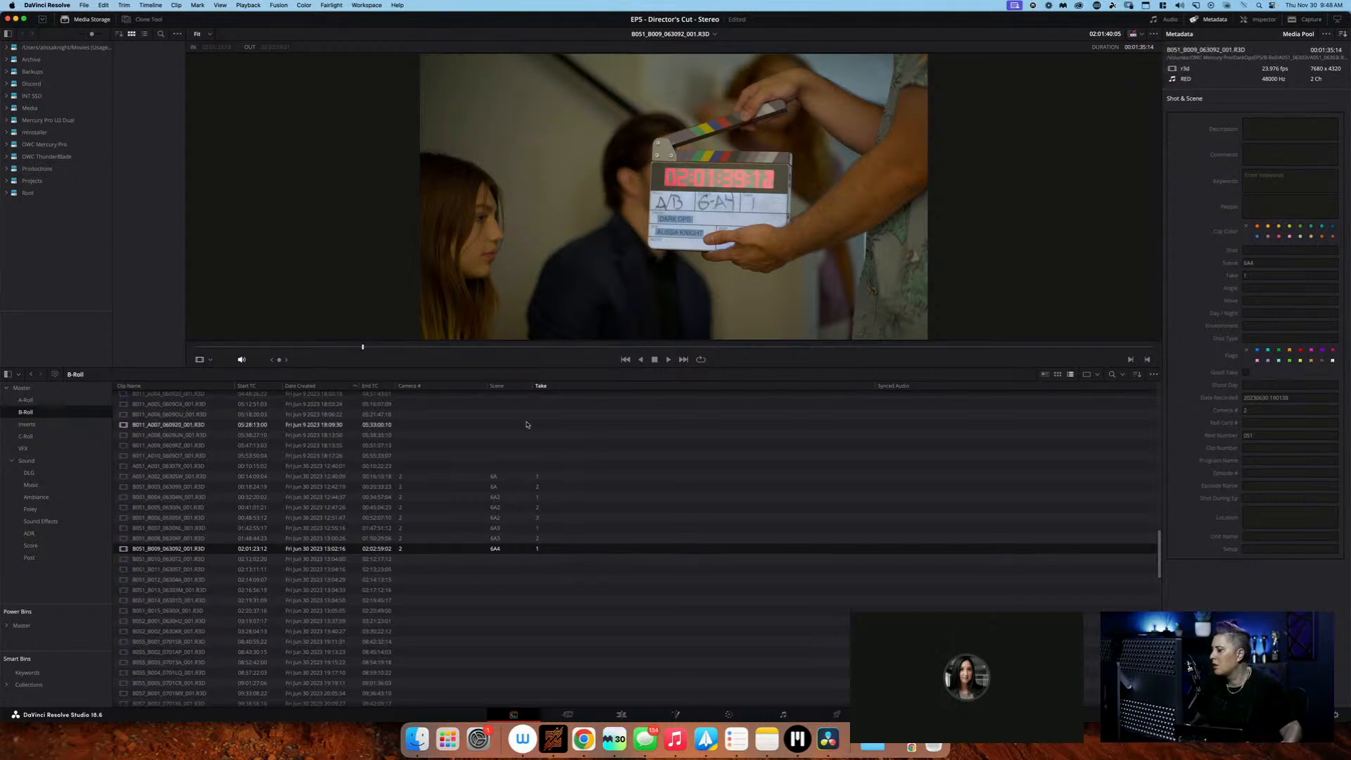
pyautogui.click(549, 476)
pyautogui.click(570, 559)
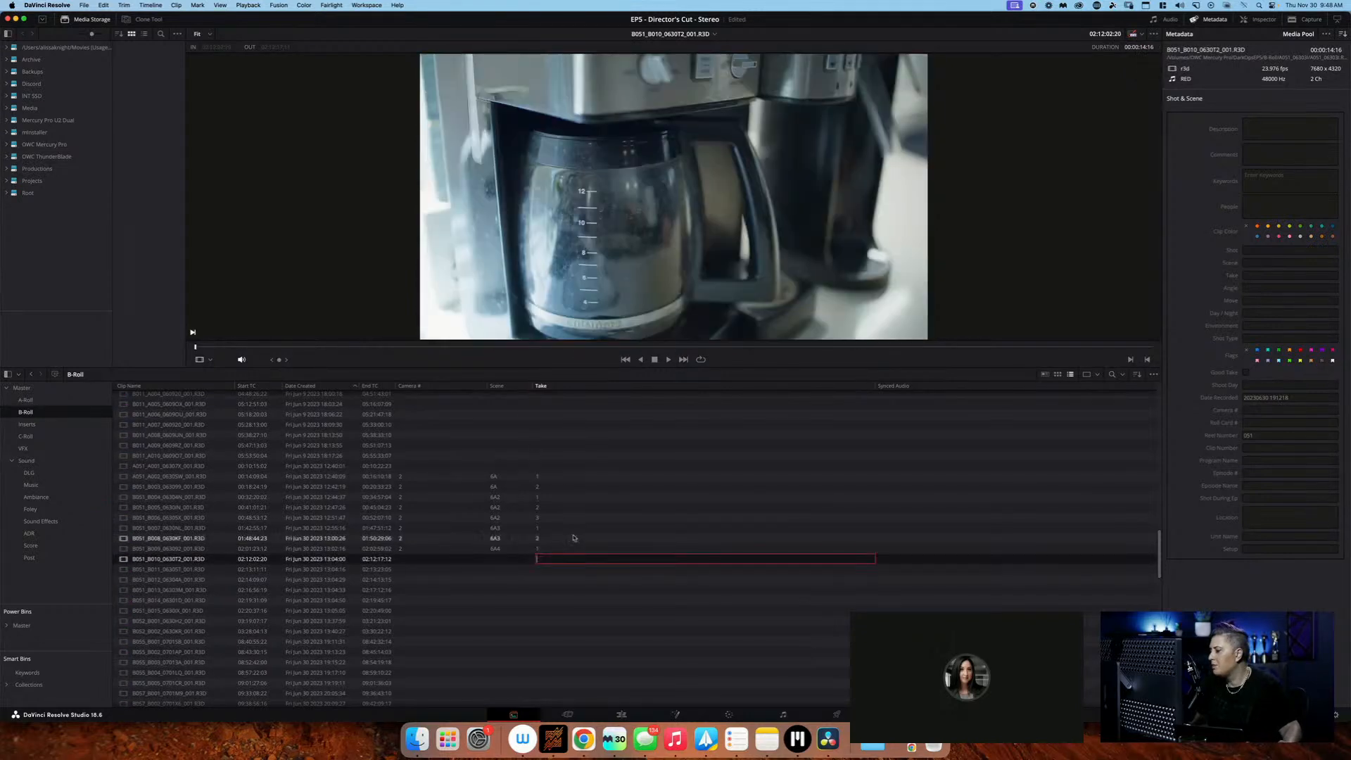
pyautogui.click(581, 476)
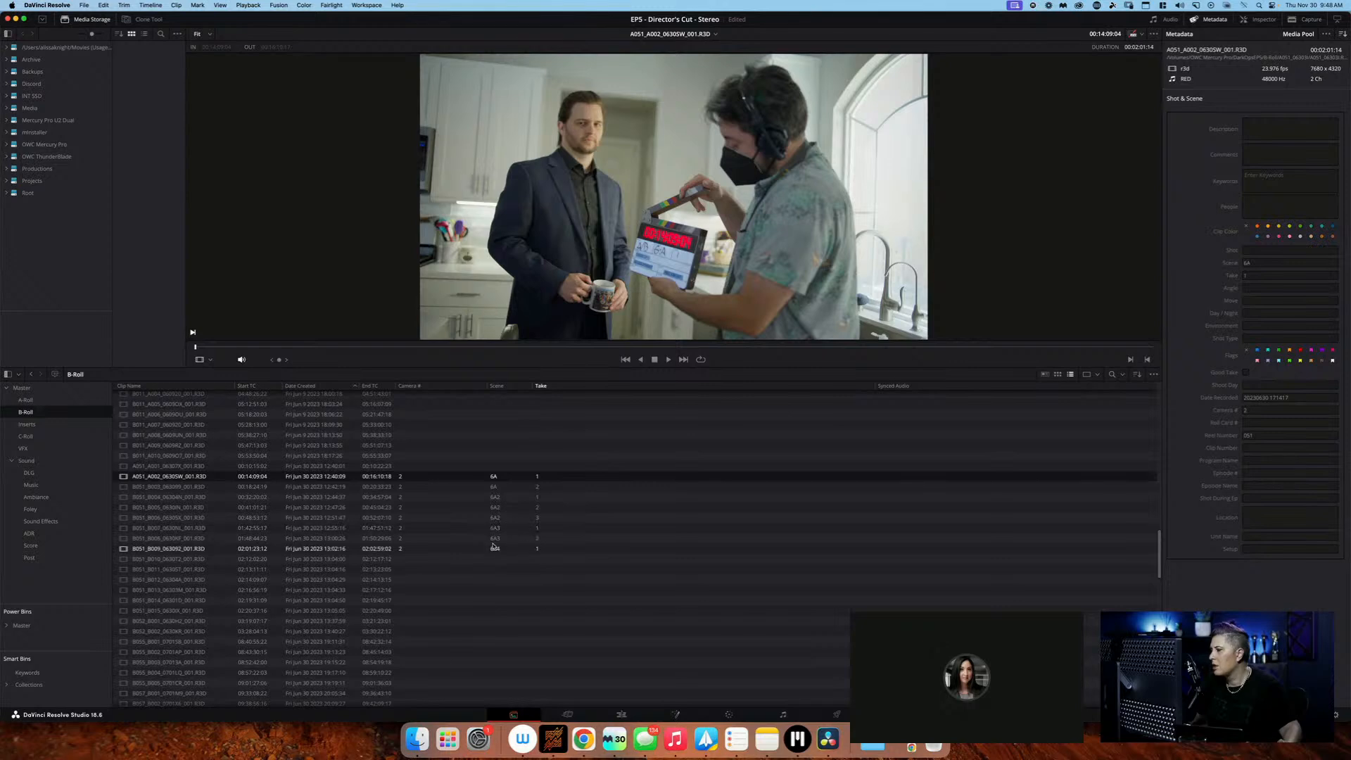
pyautogui.click(493, 548)
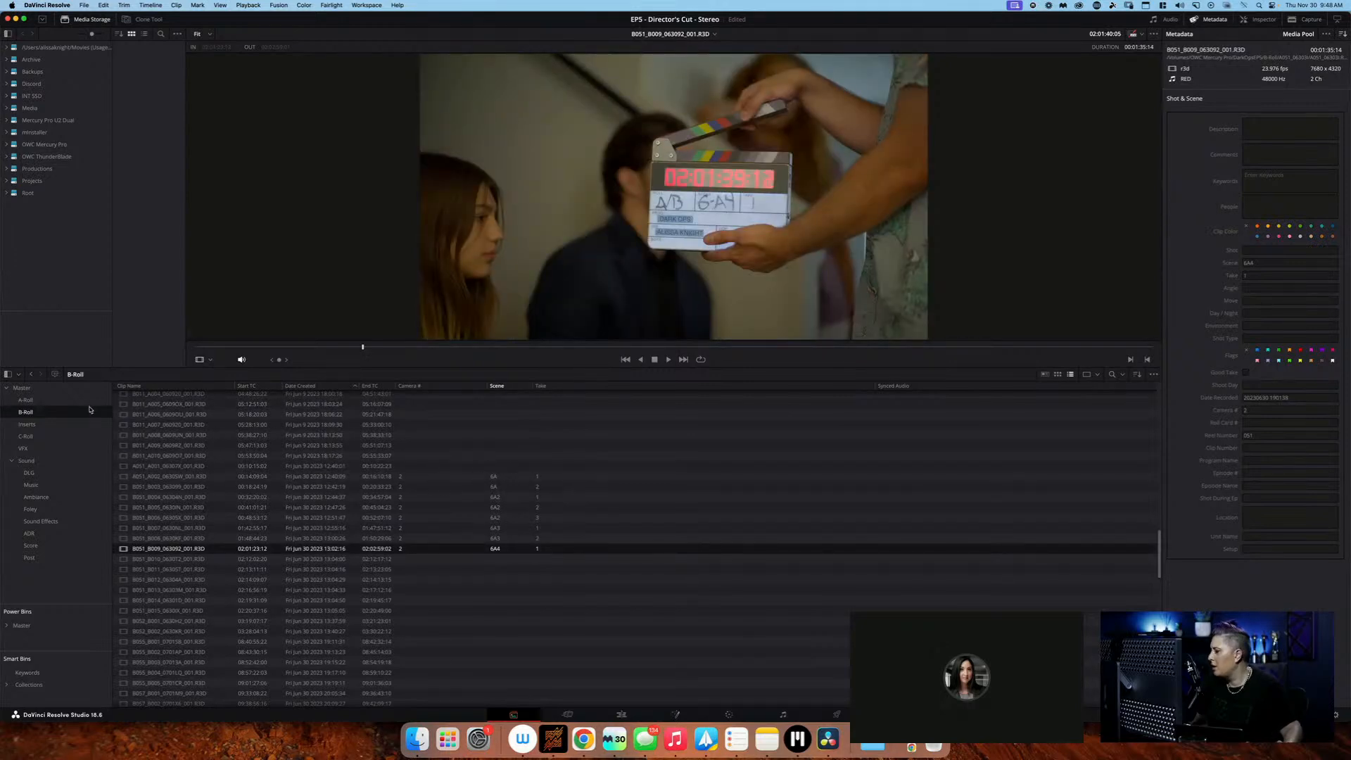
pyautogui.click(542, 467)
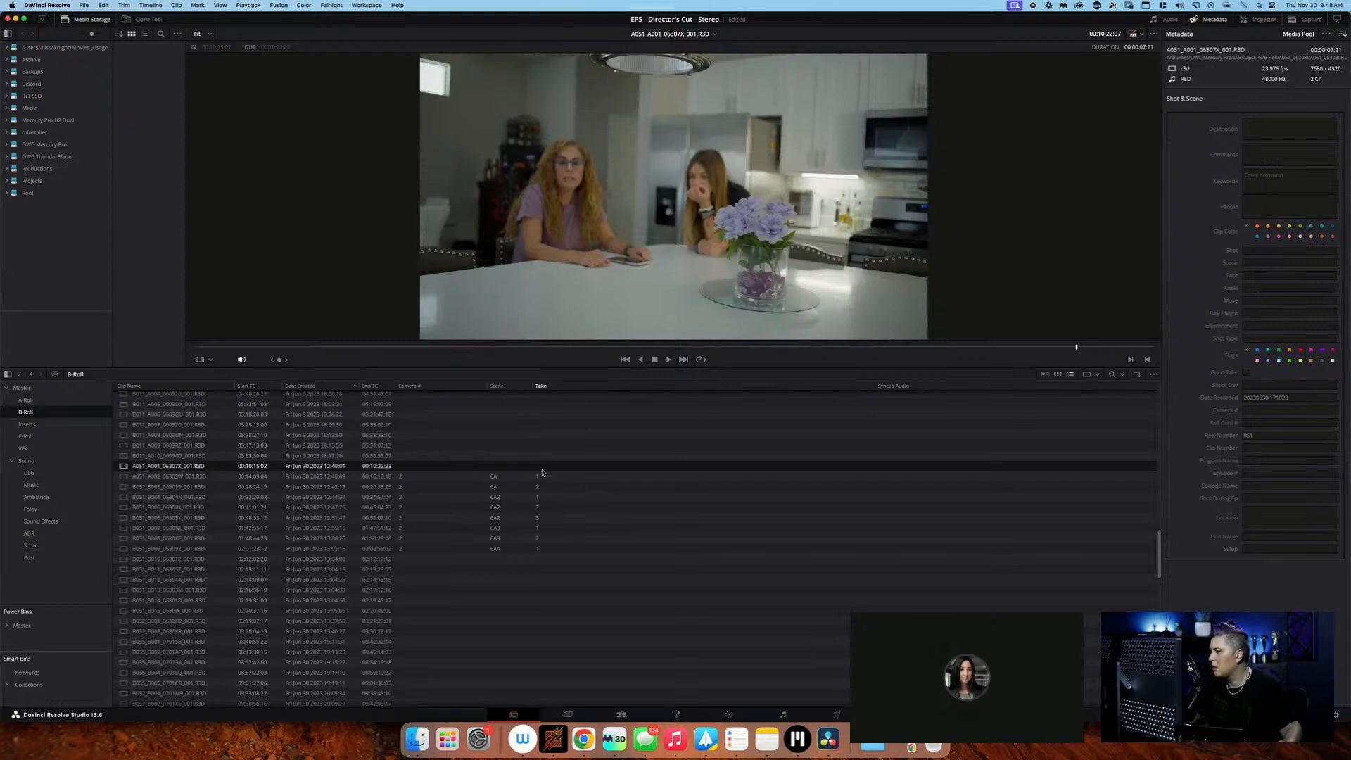
pyautogui.click(527, 459)
pyautogui.scroll(1, 527, 460)
pyautogui.click(520, 478)
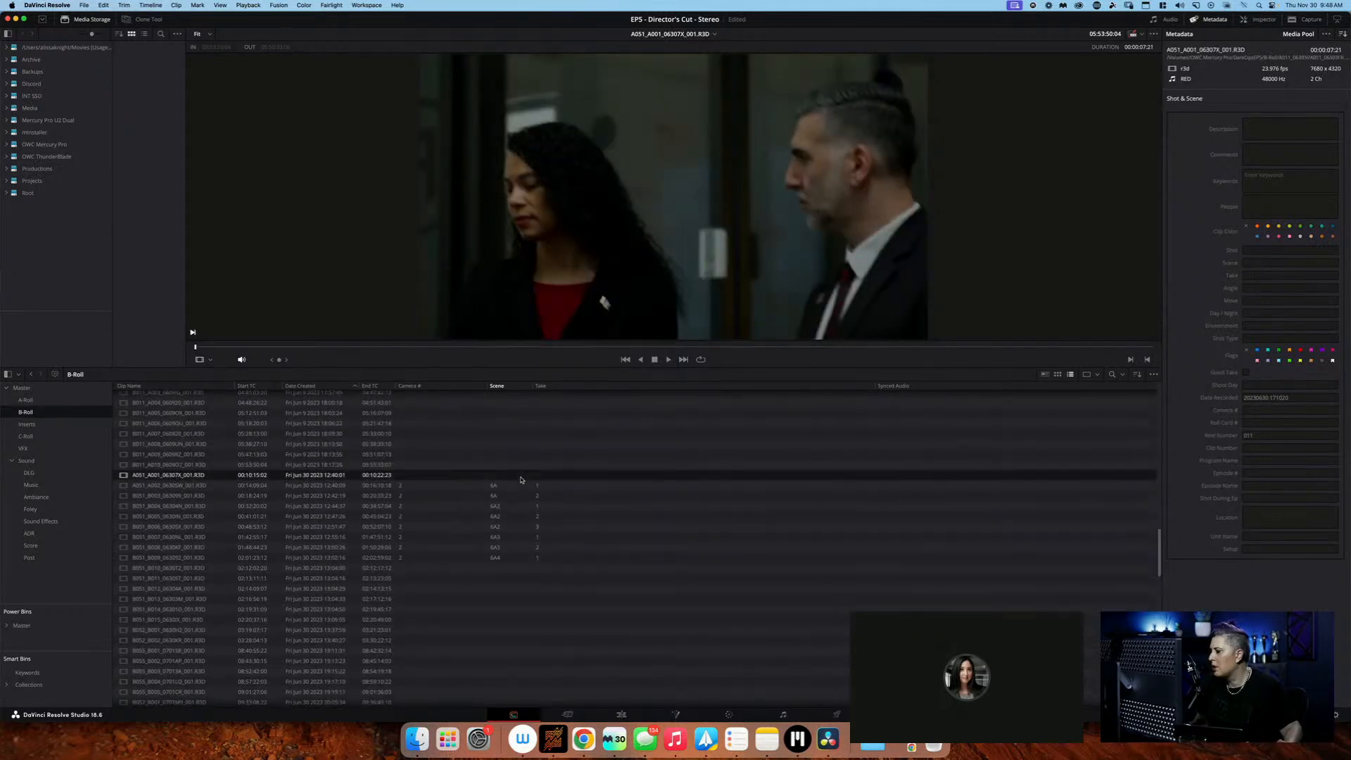
# Check the unlogged B-Roll clips B051_B010 through B051_B015 for slates, scrubbing through B010, B013 and B015
pyautogui.click(509, 569)
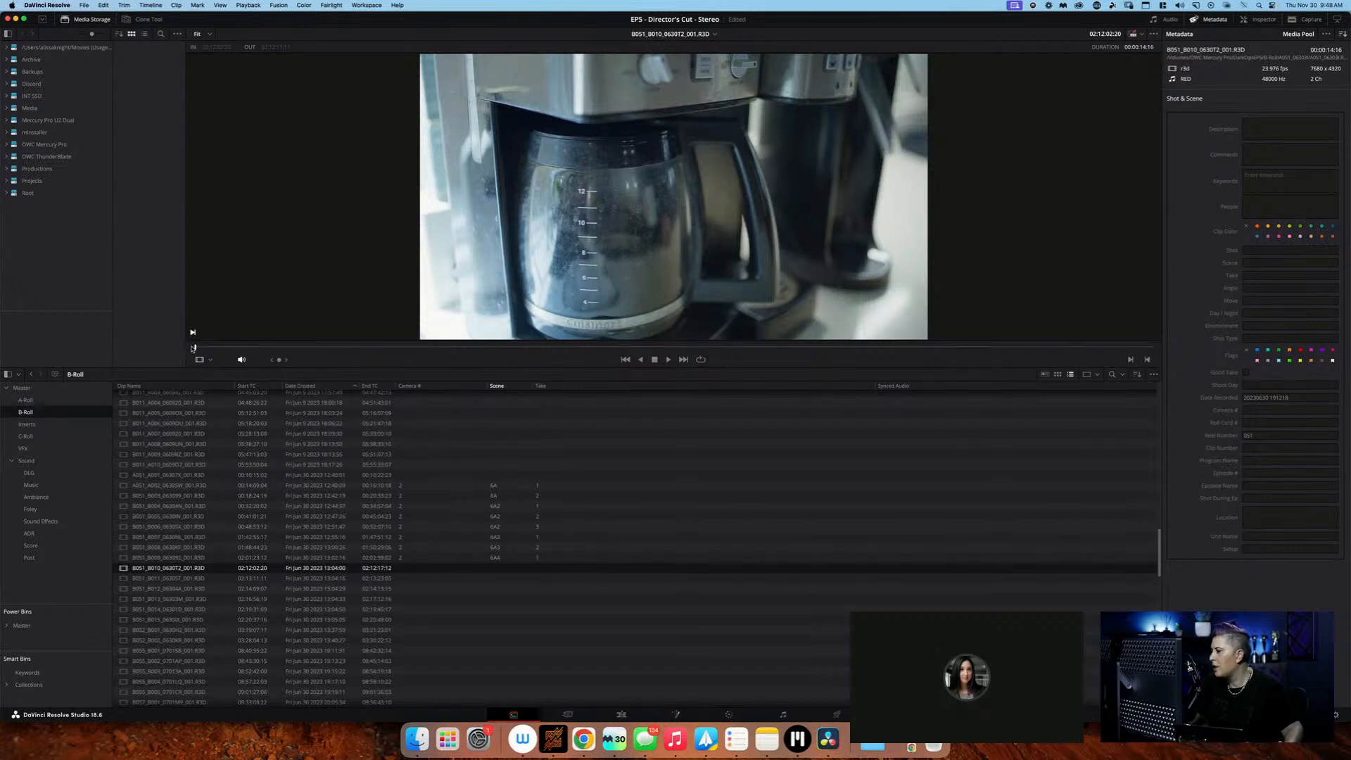
pyautogui.moveTo(211, 349); pyautogui.dragTo(577, 347)
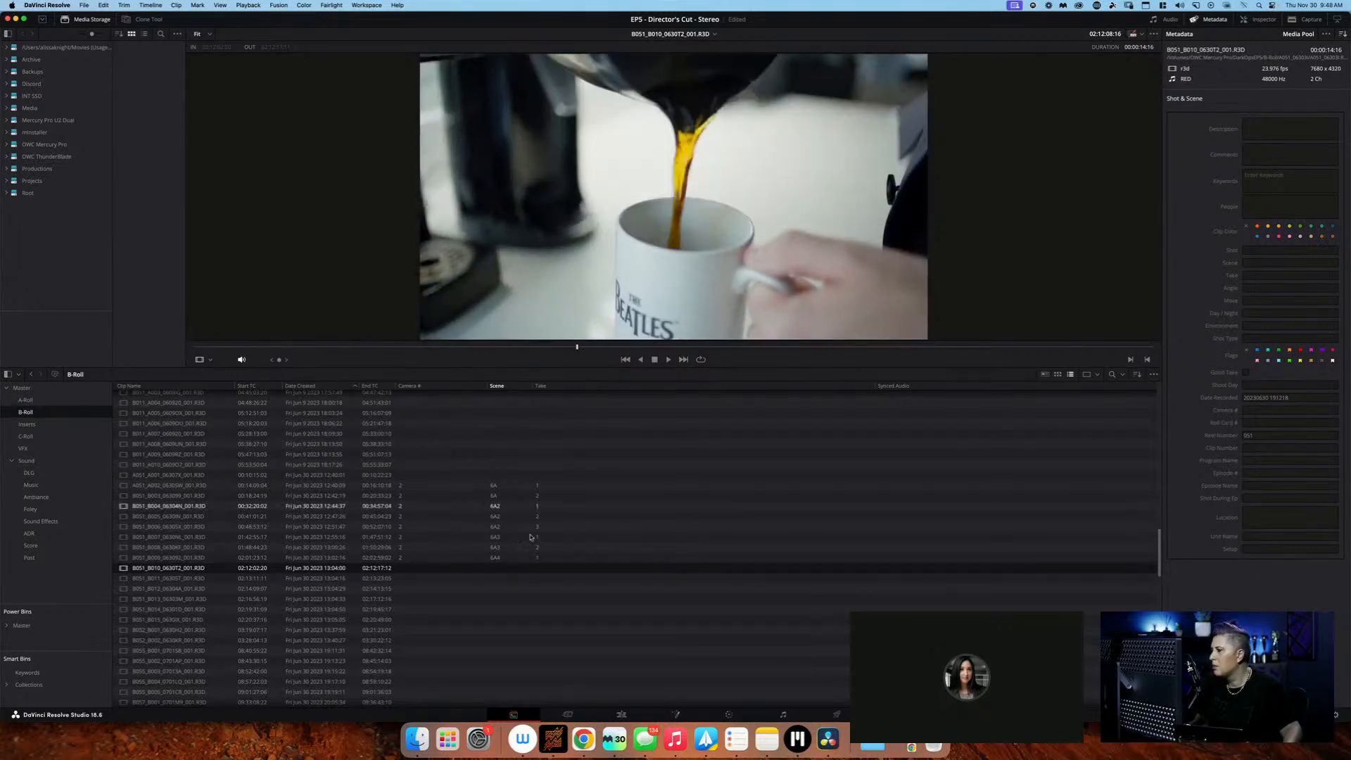
pyautogui.click(531, 579)
pyautogui.click(521, 589)
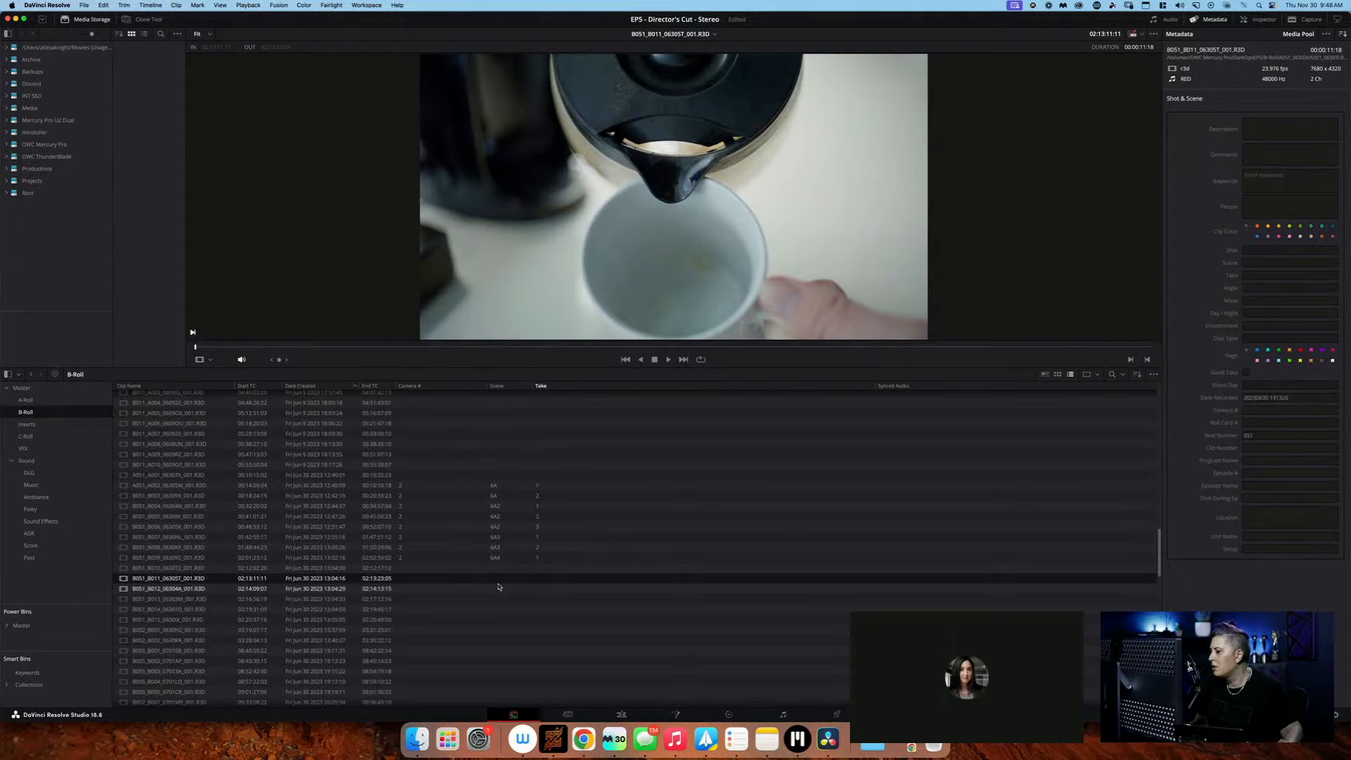
pyautogui.click(508, 600)
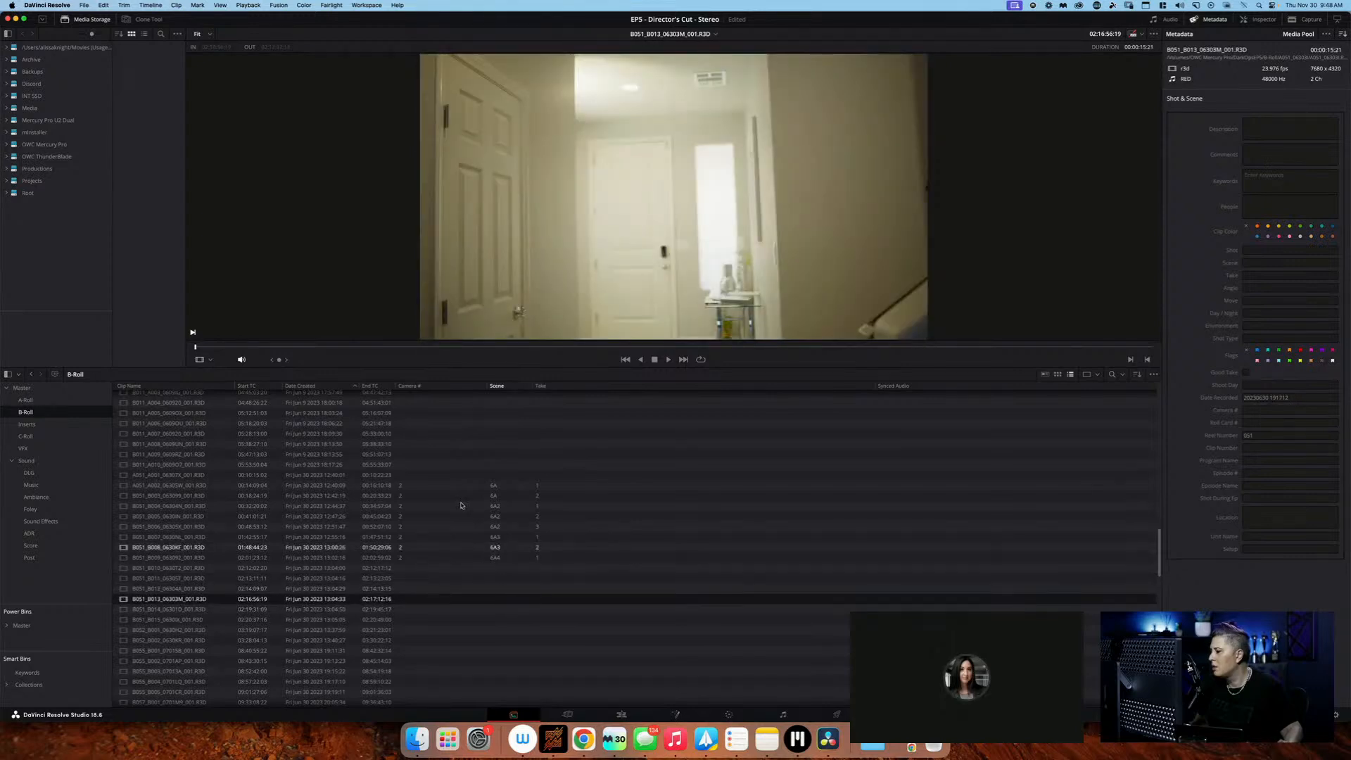
pyautogui.moveTo(245, 347); pyautogui.dragTo(467, 349)
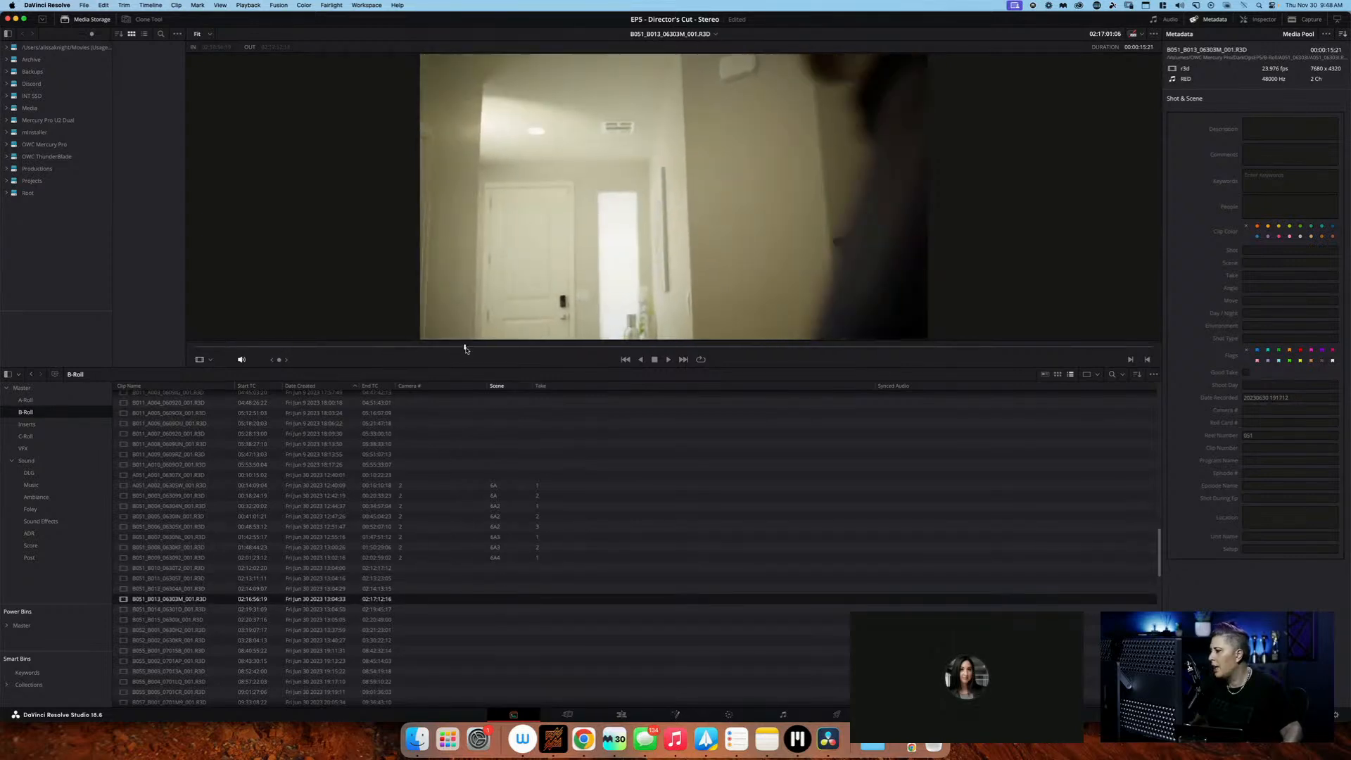
pyautogui.click(516, 610)
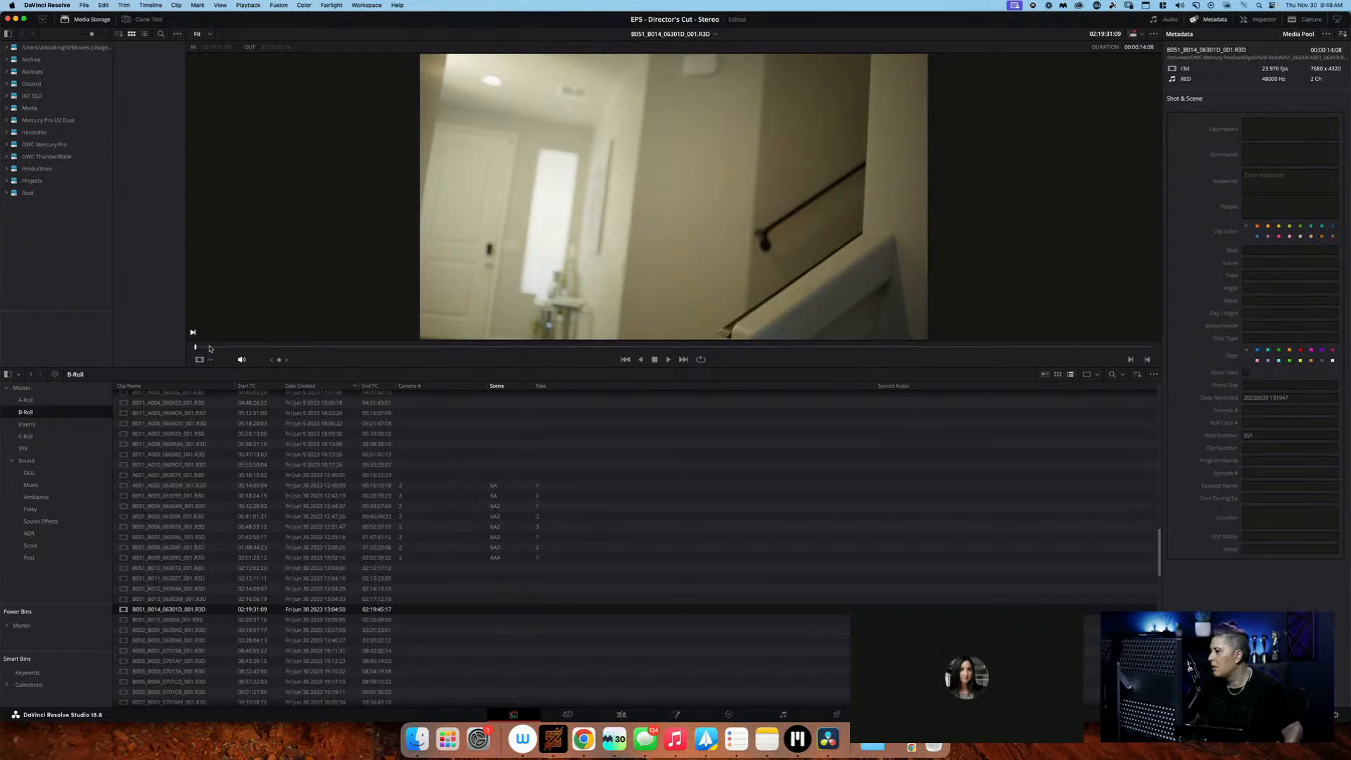
pyautogui.click(454, 620)
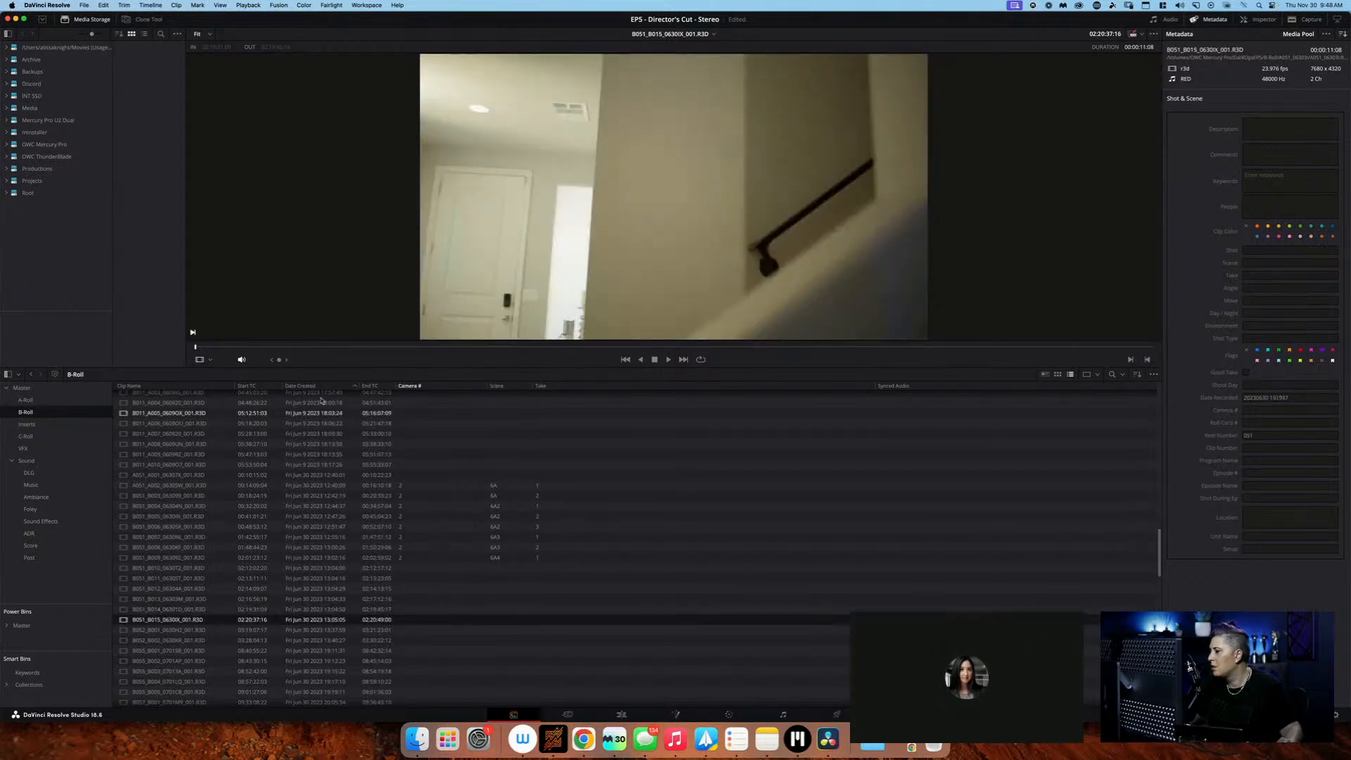
pyautogui.moveTo(211, 347); pyautogui.dragTo(449, 349)
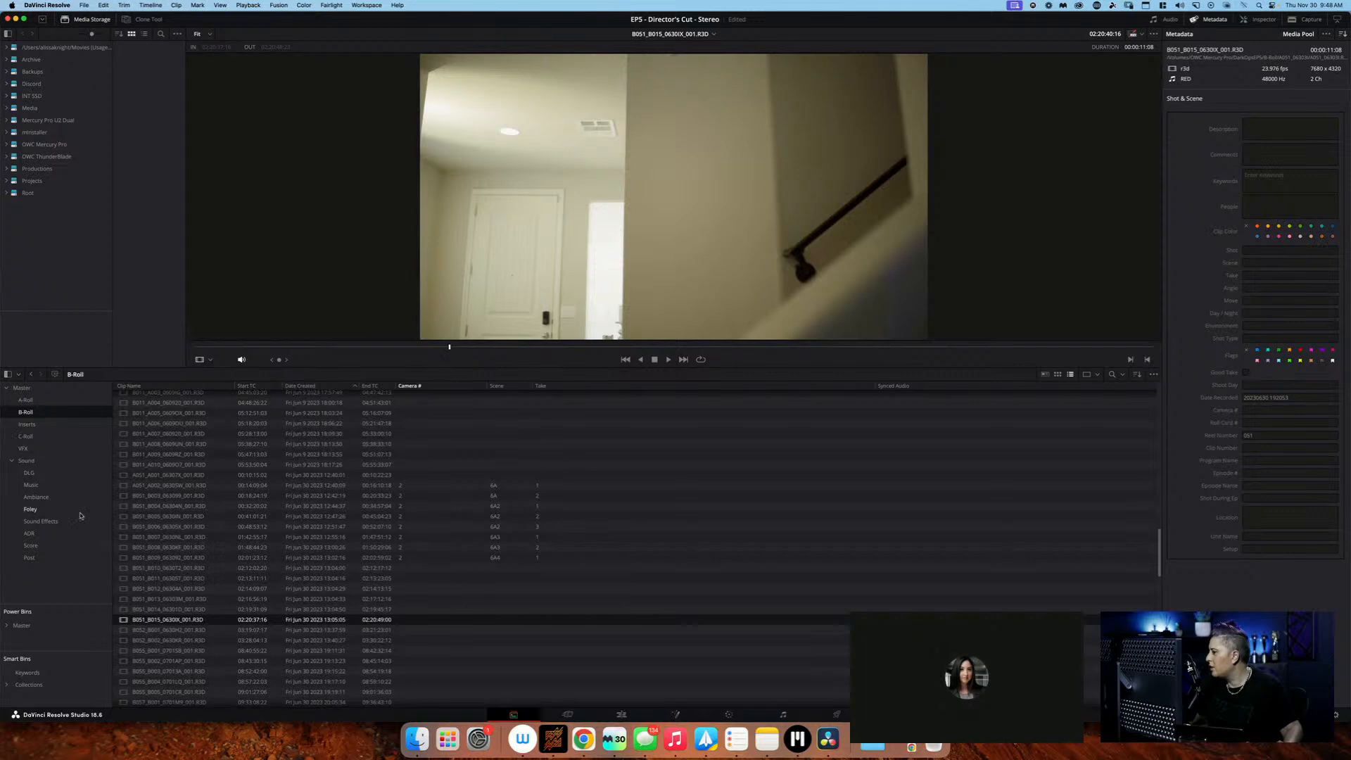
# Sort the DLG bin's audio clips by scene and open the scene 6, take 2 recording
pyautogui.click(68, 475)
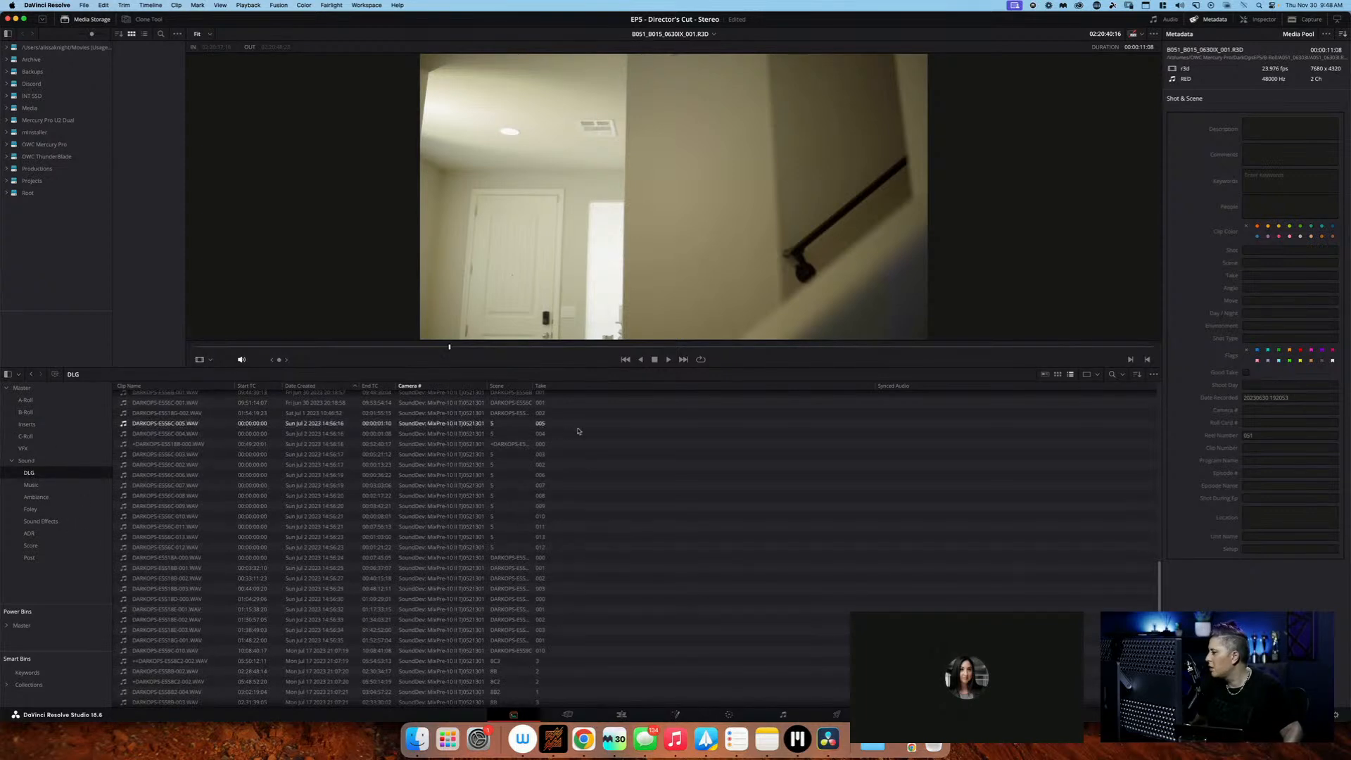
pyautogui.click(511, 387)
pyautogui.scroll(10, 523, 432)
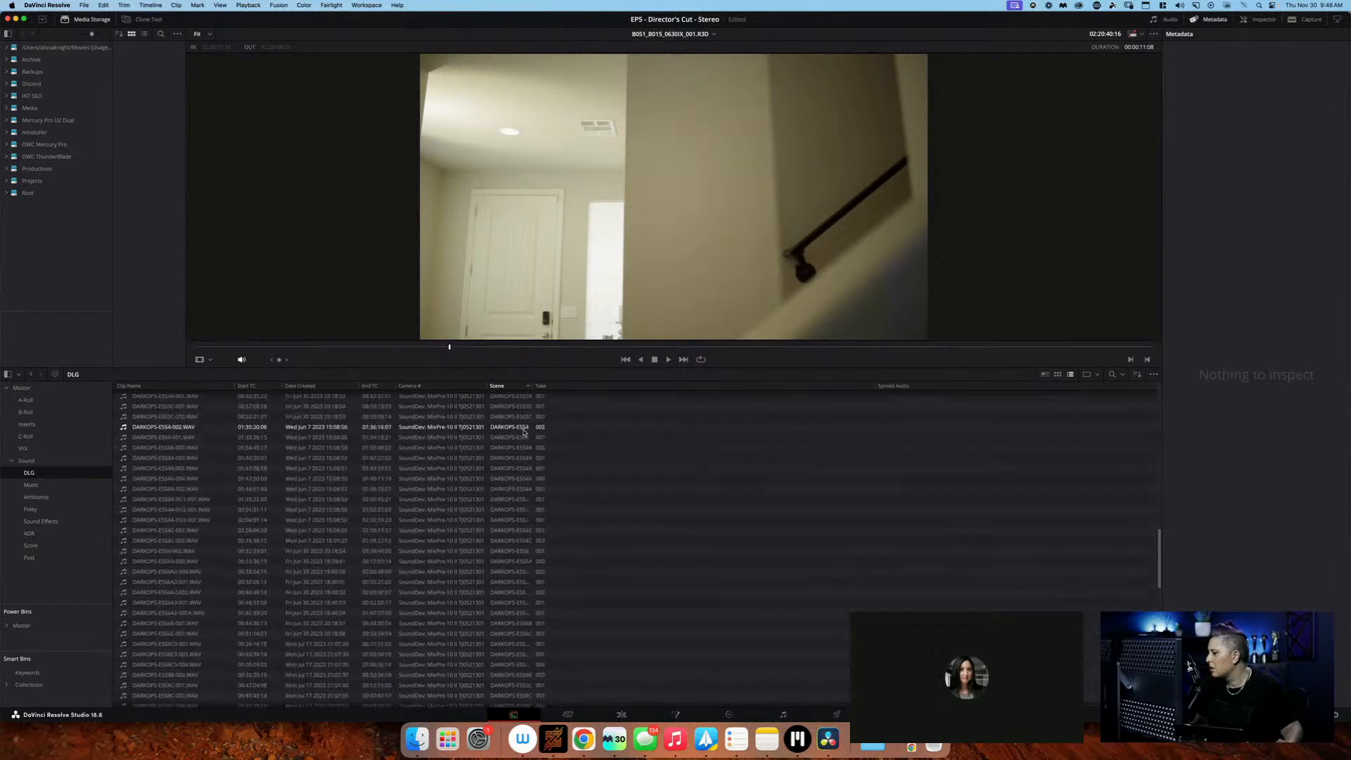
pyautogui.click(523, 432)
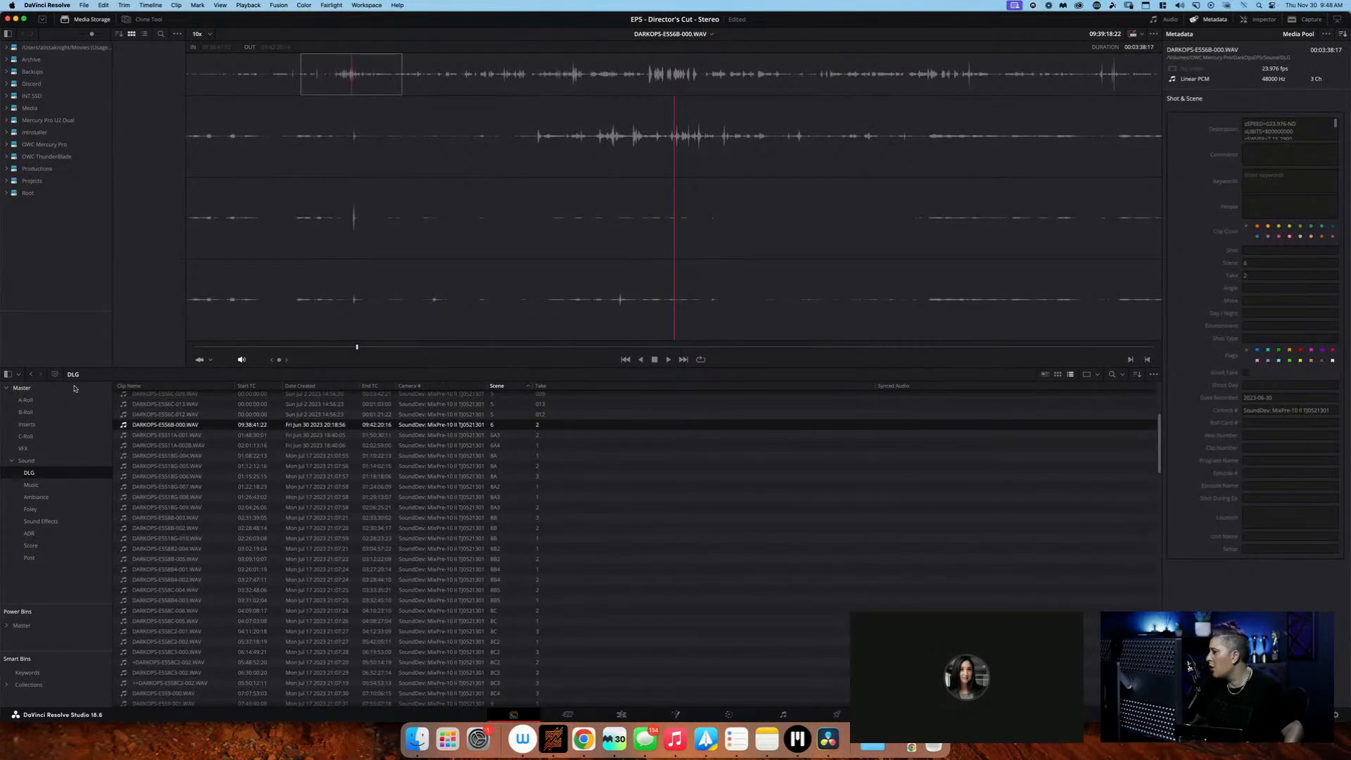
# List the clips of all bins from Master through Post together and open the scene 6, take 1 clip A002C003_230630_RNC0.mxf
pyautogui.click(21, 388)
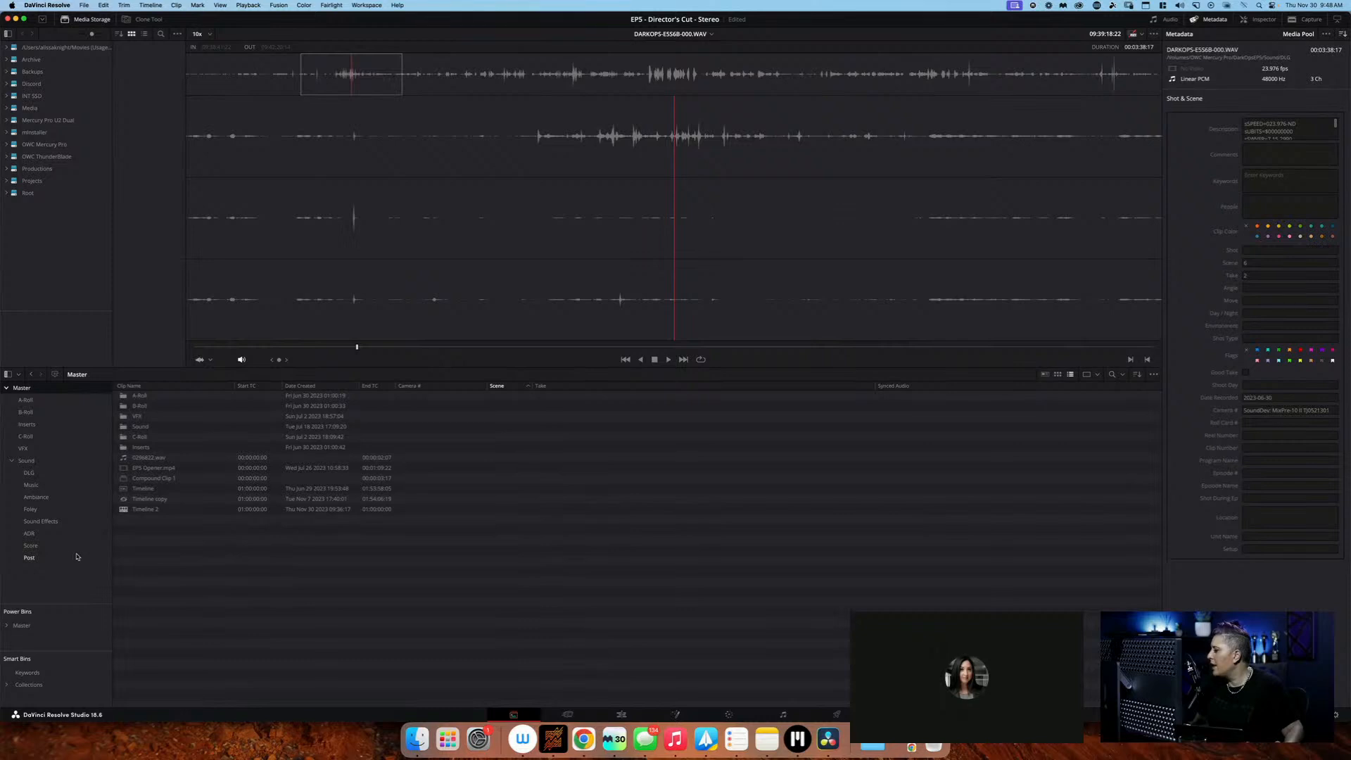
pyautogui.keyDown('shift'); pyautogui.click(30, 557); pyautogui.keyUp('shift')
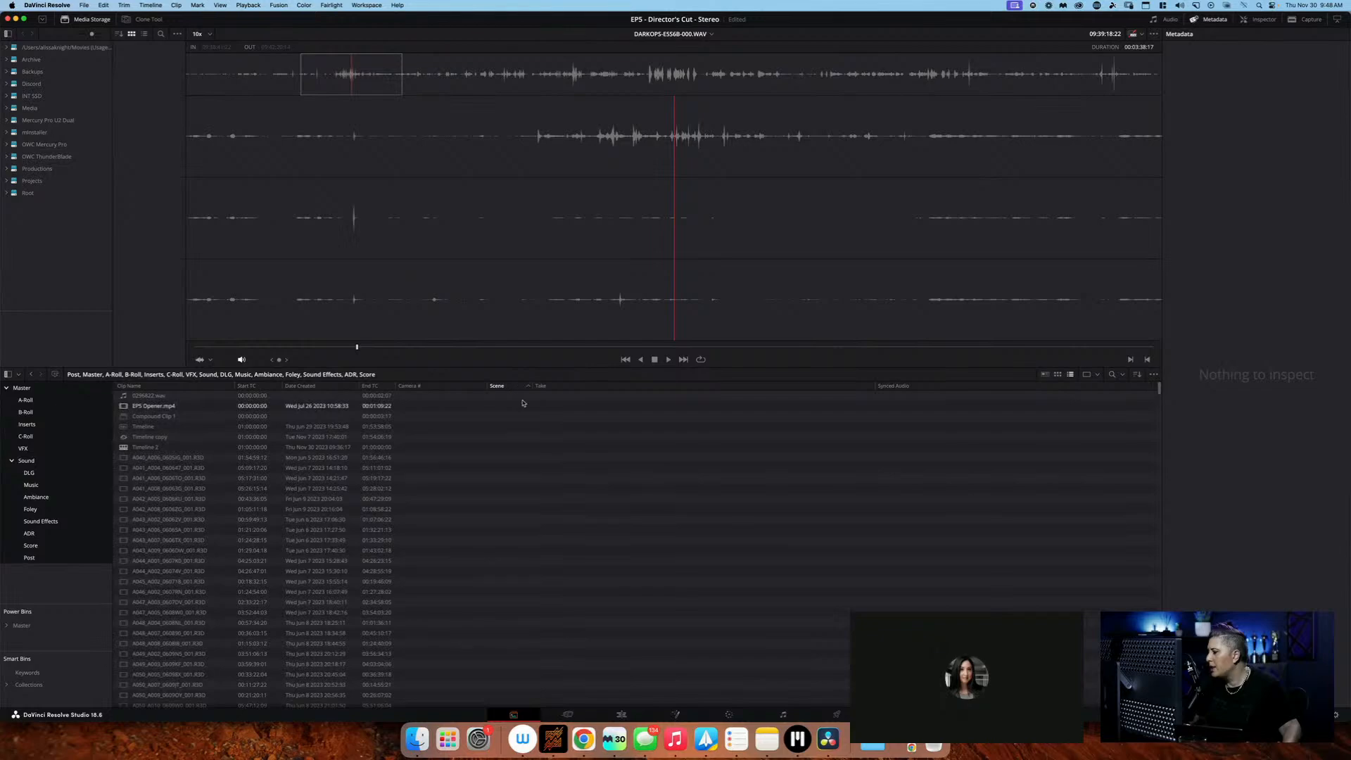
pyautogui.scroll(-5, 523, 402)
pyautogui.scroll(-5, 523, 403)
pyautogui.scroll(-15, 523, 403)
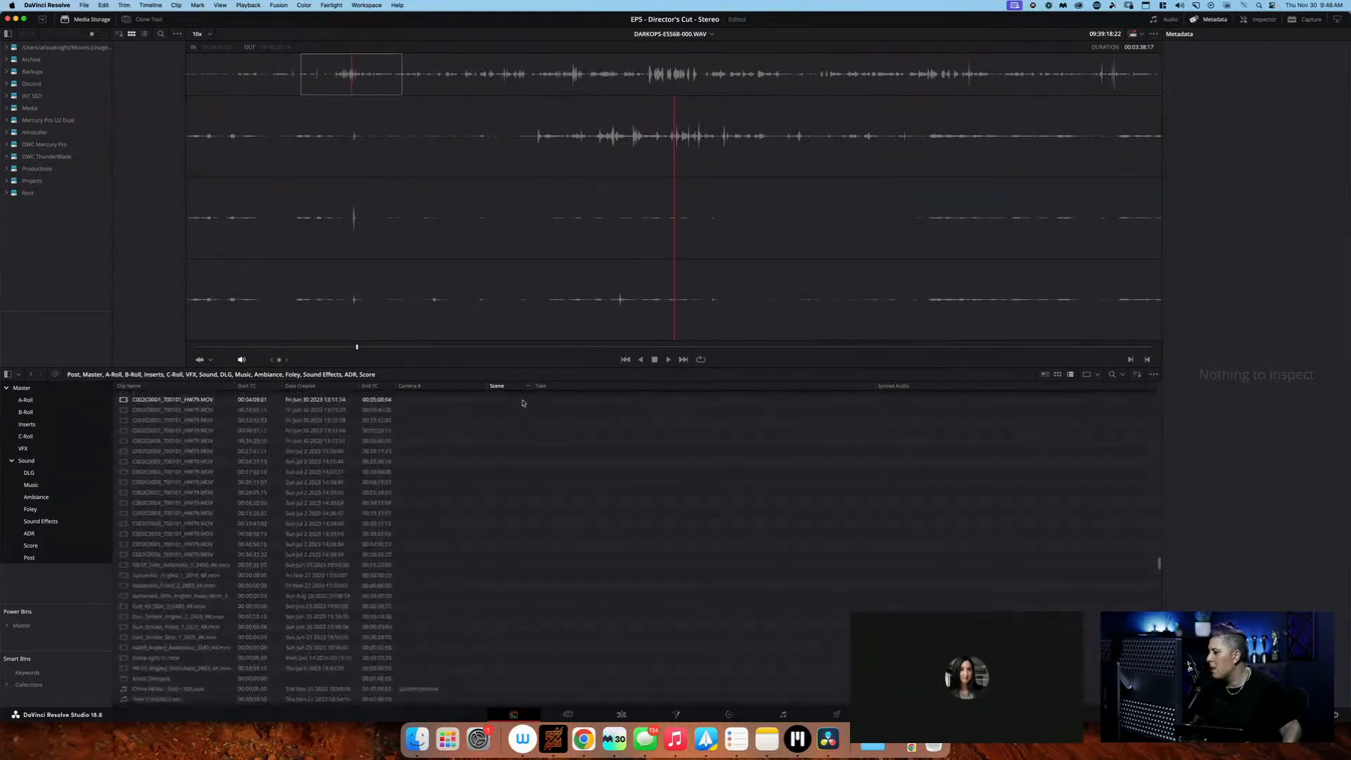
pyautogui.scroll(-15, 523, 403)
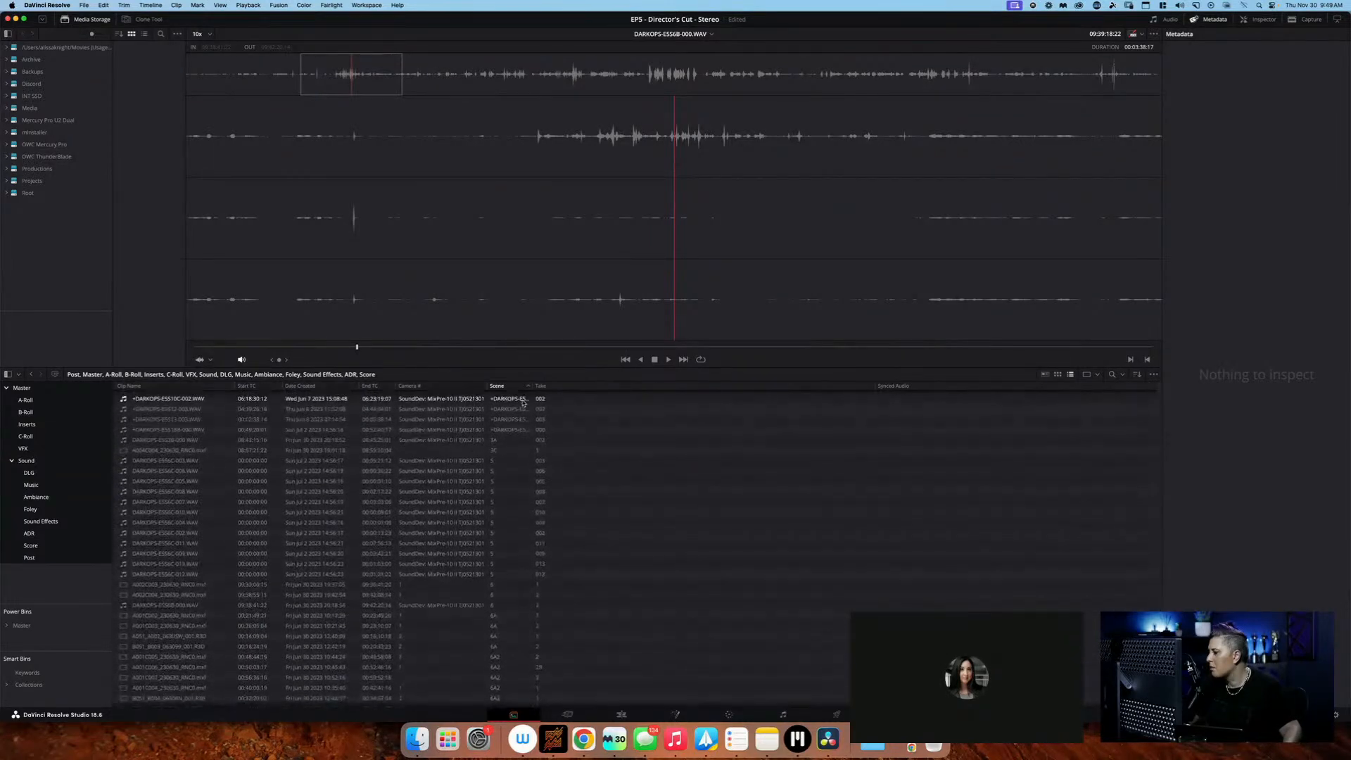
pyautogui.scroll(2, 523, 403)
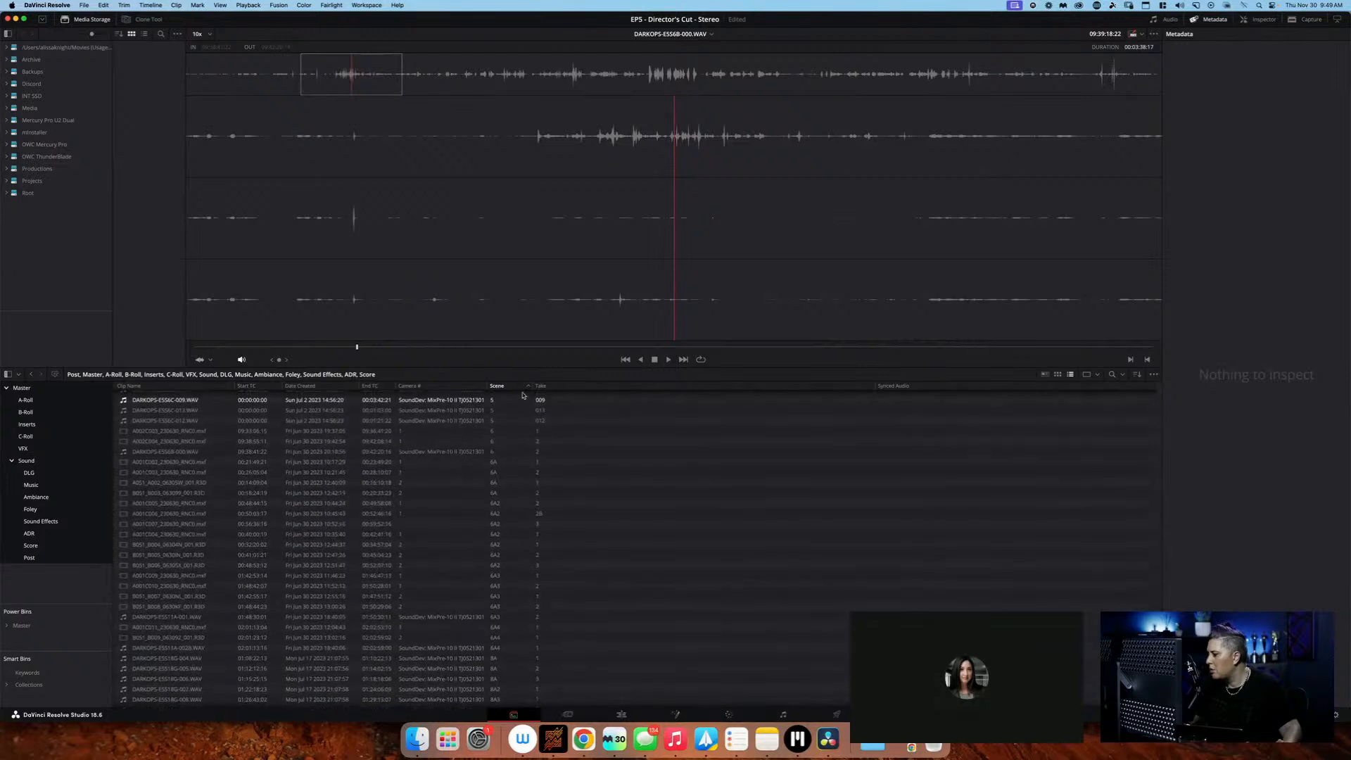
pyautogui.click(512, 431)
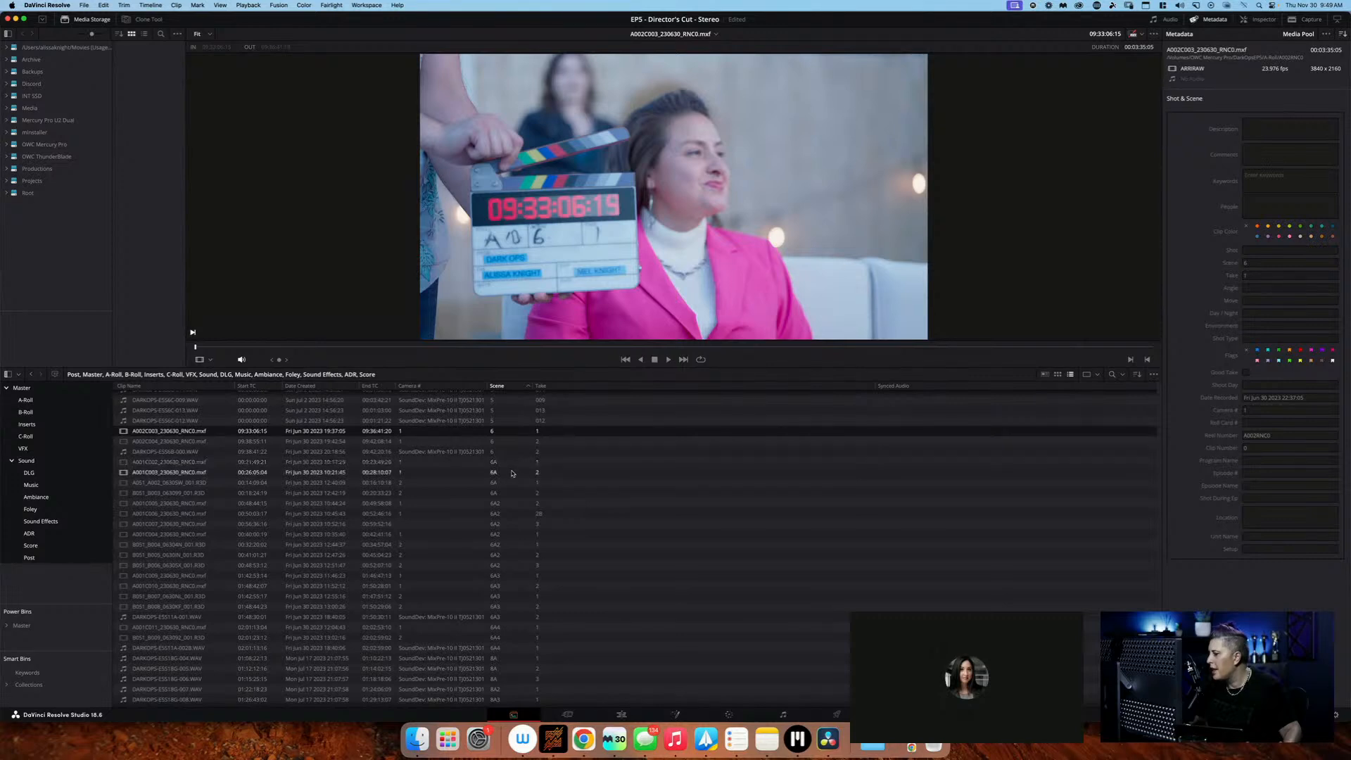
# Select both camera clips of scene 6A, take 1: A001C002 from camera 1 and A051_A002 from camera 2
pyautogui.scroll(-1, 520, 604)
pyautogui.scroll(3, 520, 604)
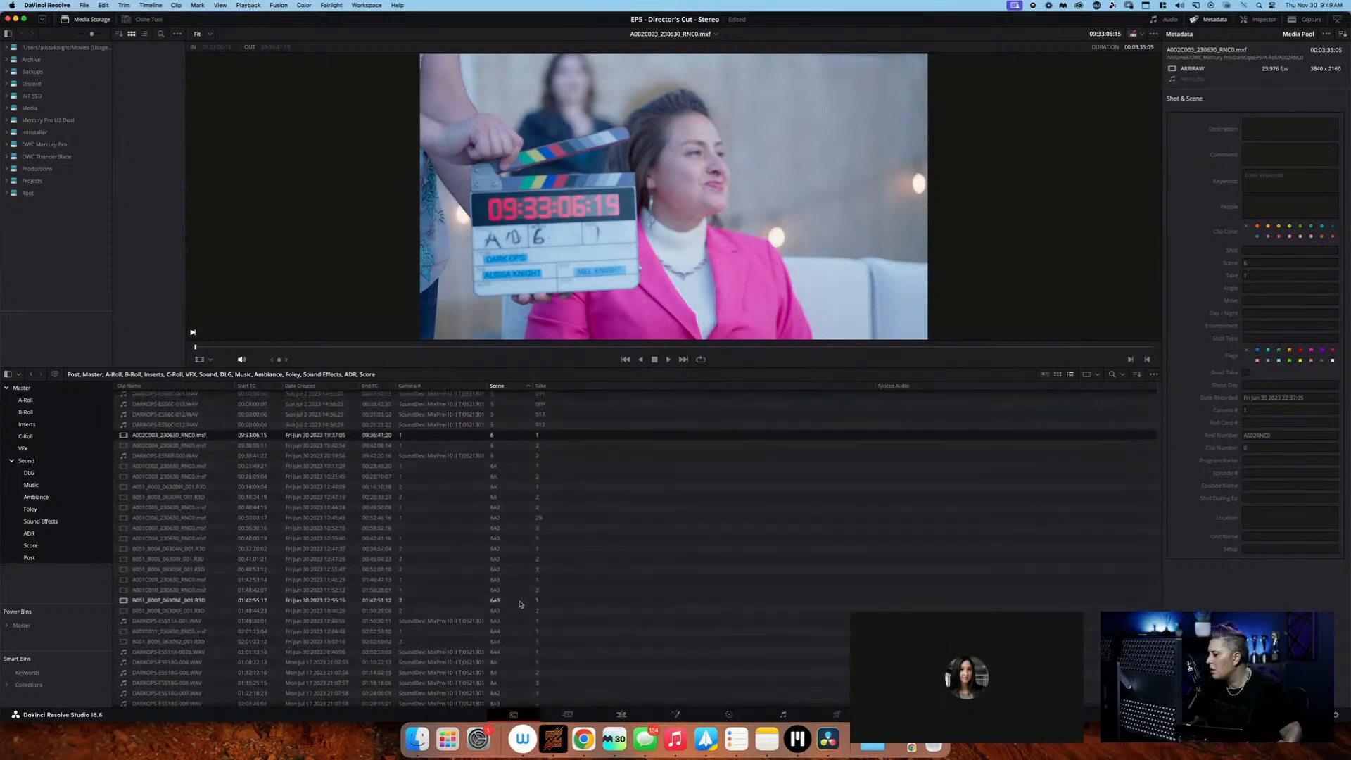
pyautogui.click(524, 502)
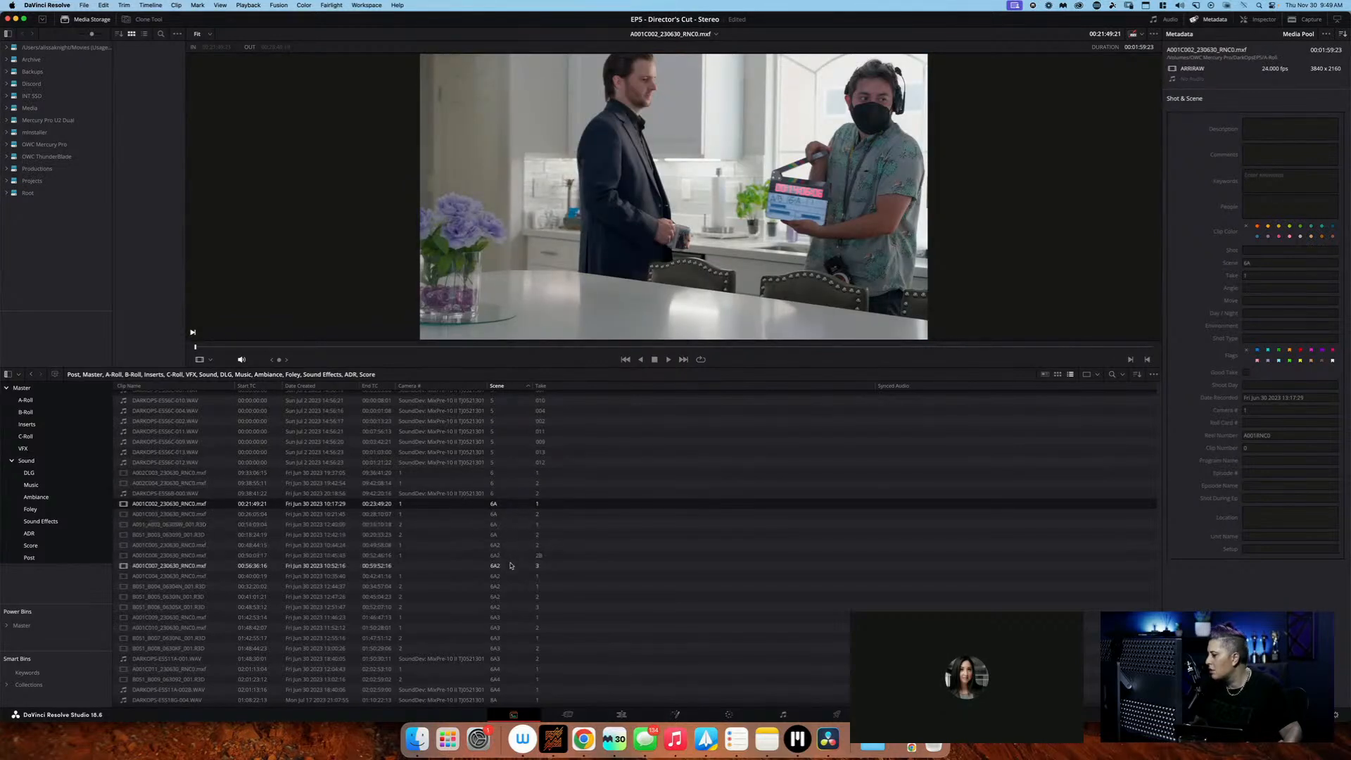
pyautogui.keyDown('super'); pyautogui.click(508, 526); pyautogui.keyUp('super')
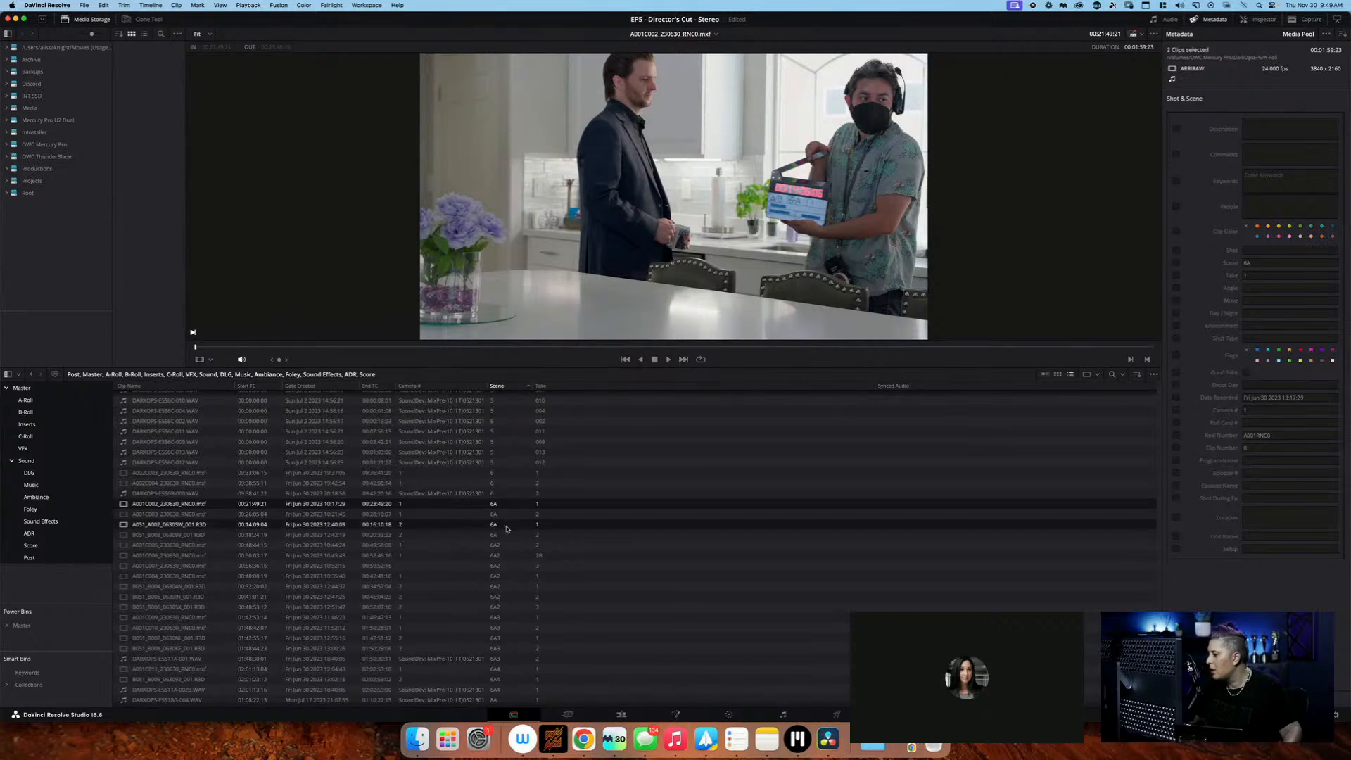
# Check the combined list's scene and take entries and select the scene 6A2, take 2 clips A001C005 and B051_B005
pyautogui.scroll(-3, 511, 587)
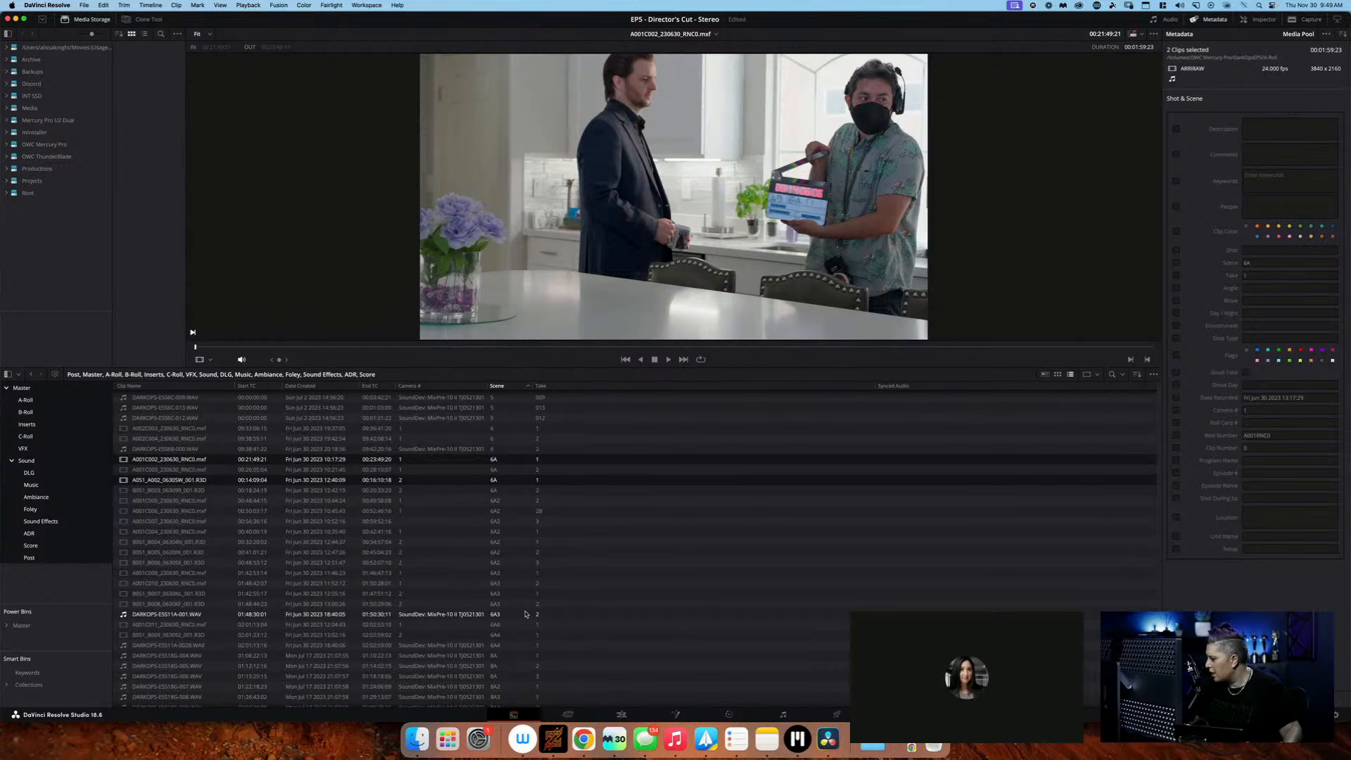
pyautogui.scroll(-3, 525, 614)
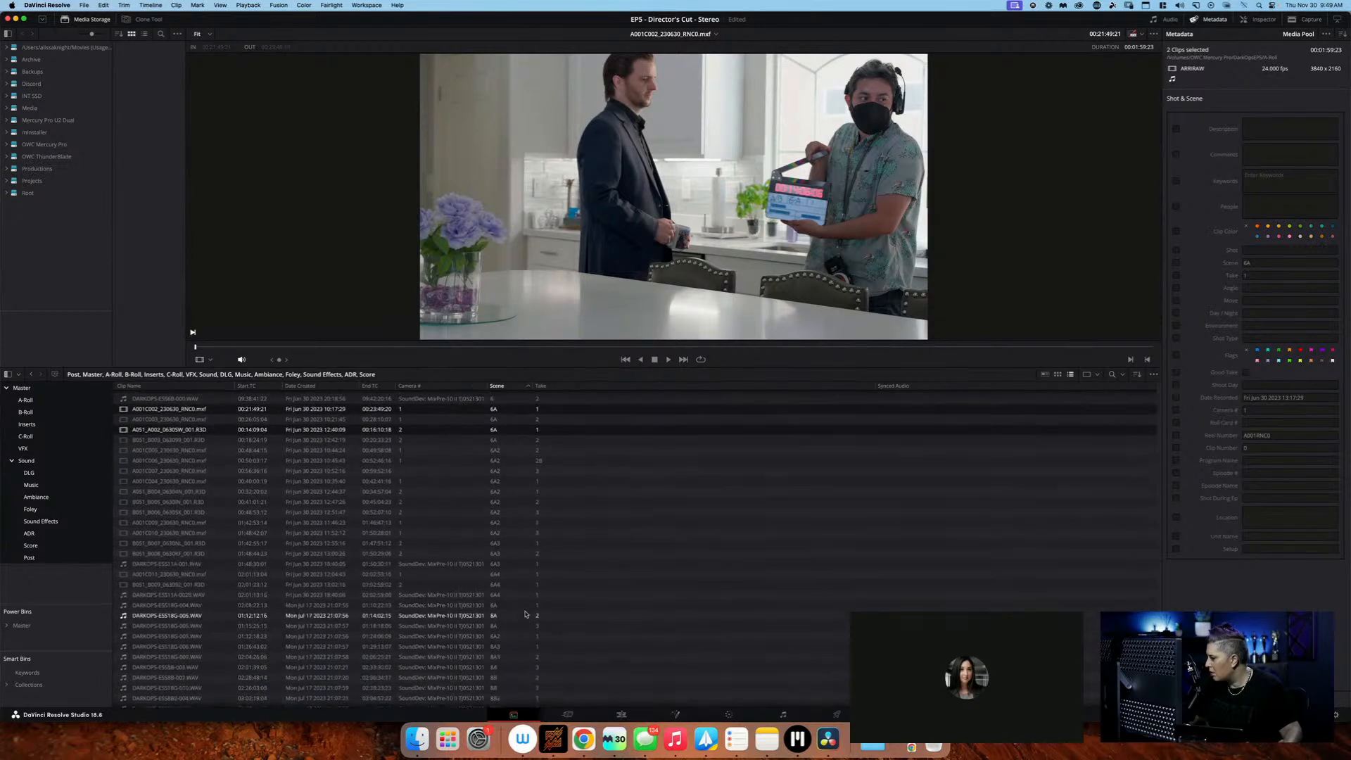
pyautogui.scroll(-5, 529, 588)
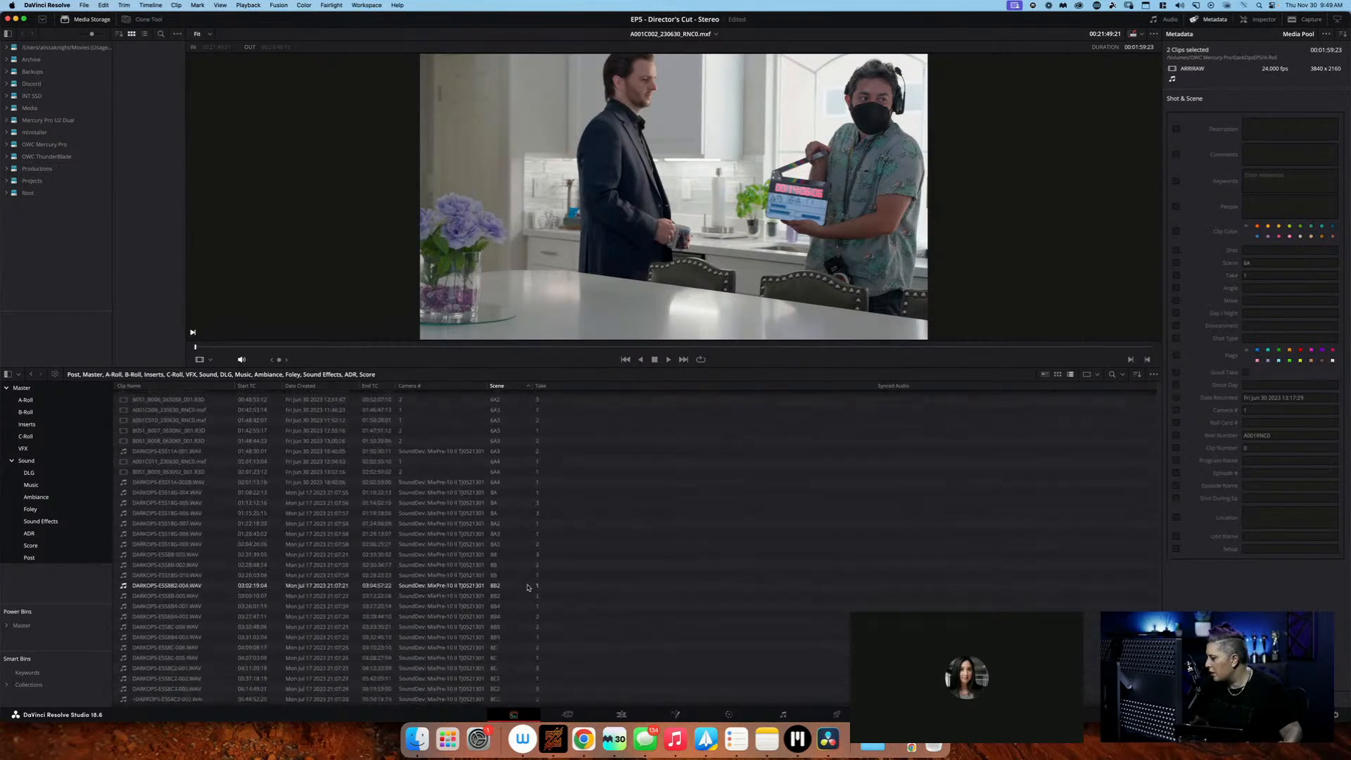
pyautogui.scroll(5, 529, 588)
pyautogui.scroll(2, 528, 587)
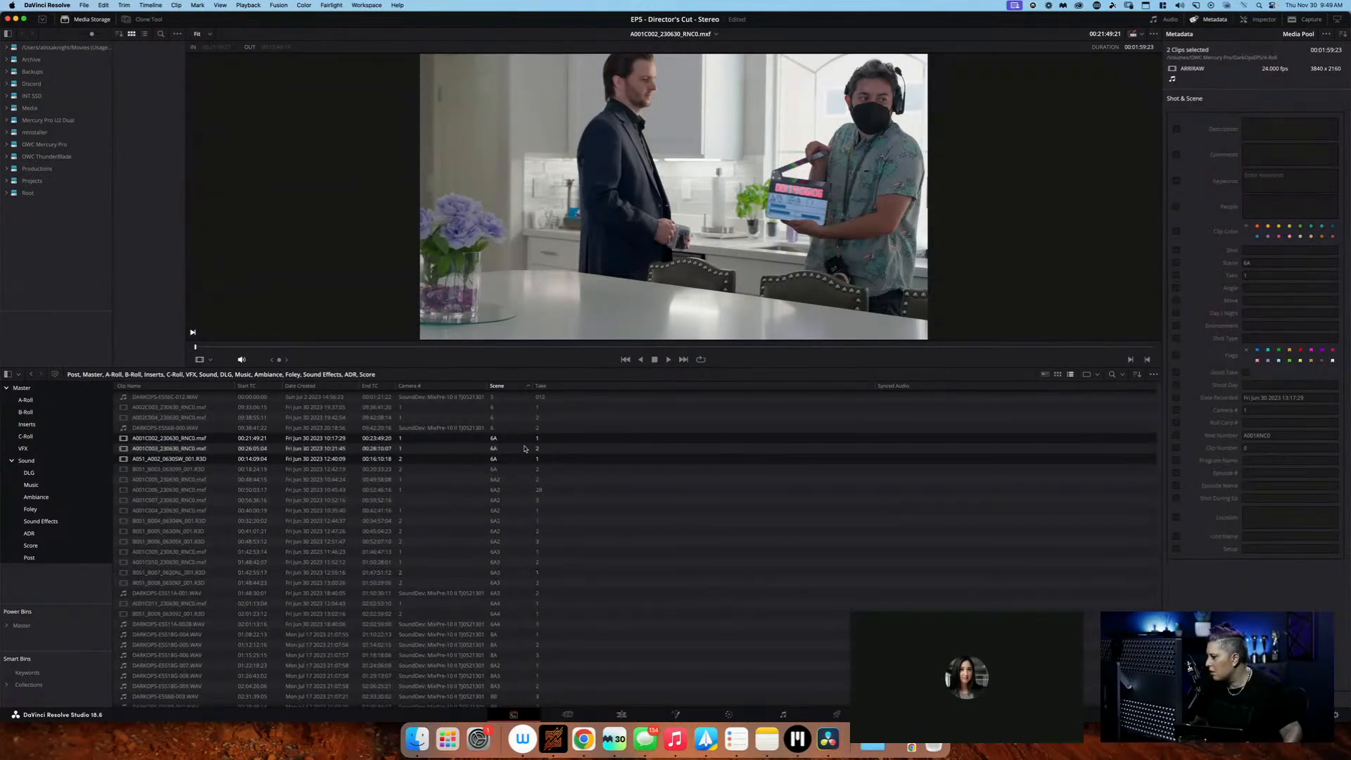
pyautogui.scroll(2, 525, 439)
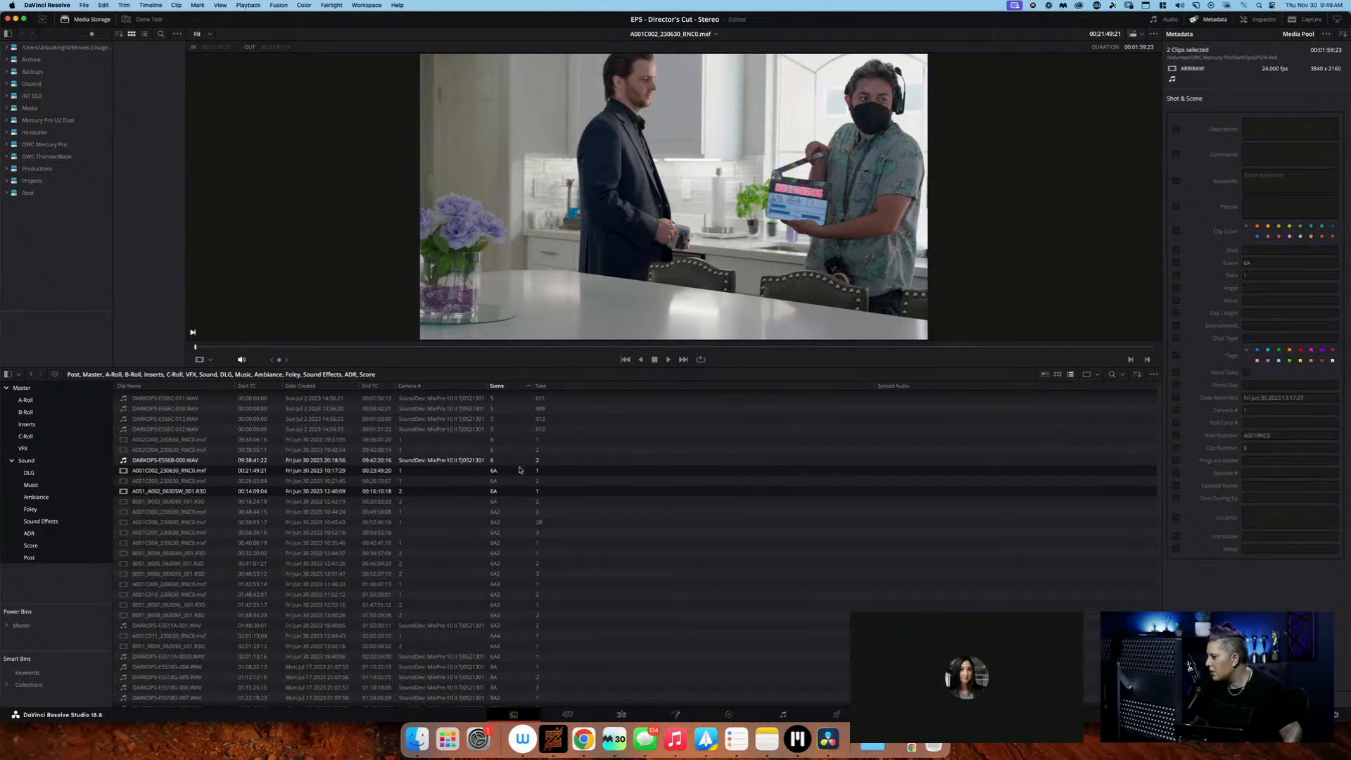
pyautogui.click(517, 514)
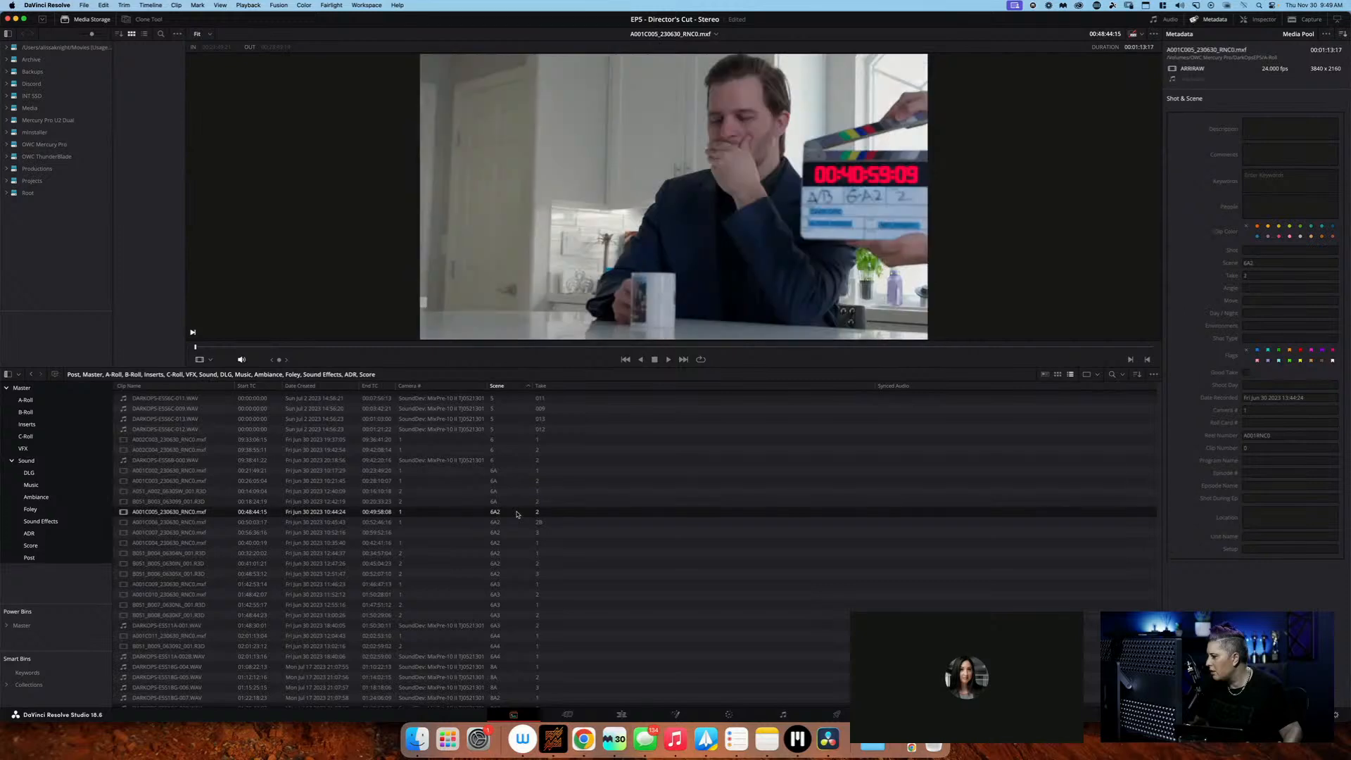
pyautogui.keyDown('super'); pyautogui.click(511, 564); pyautogui.keyUp('super')
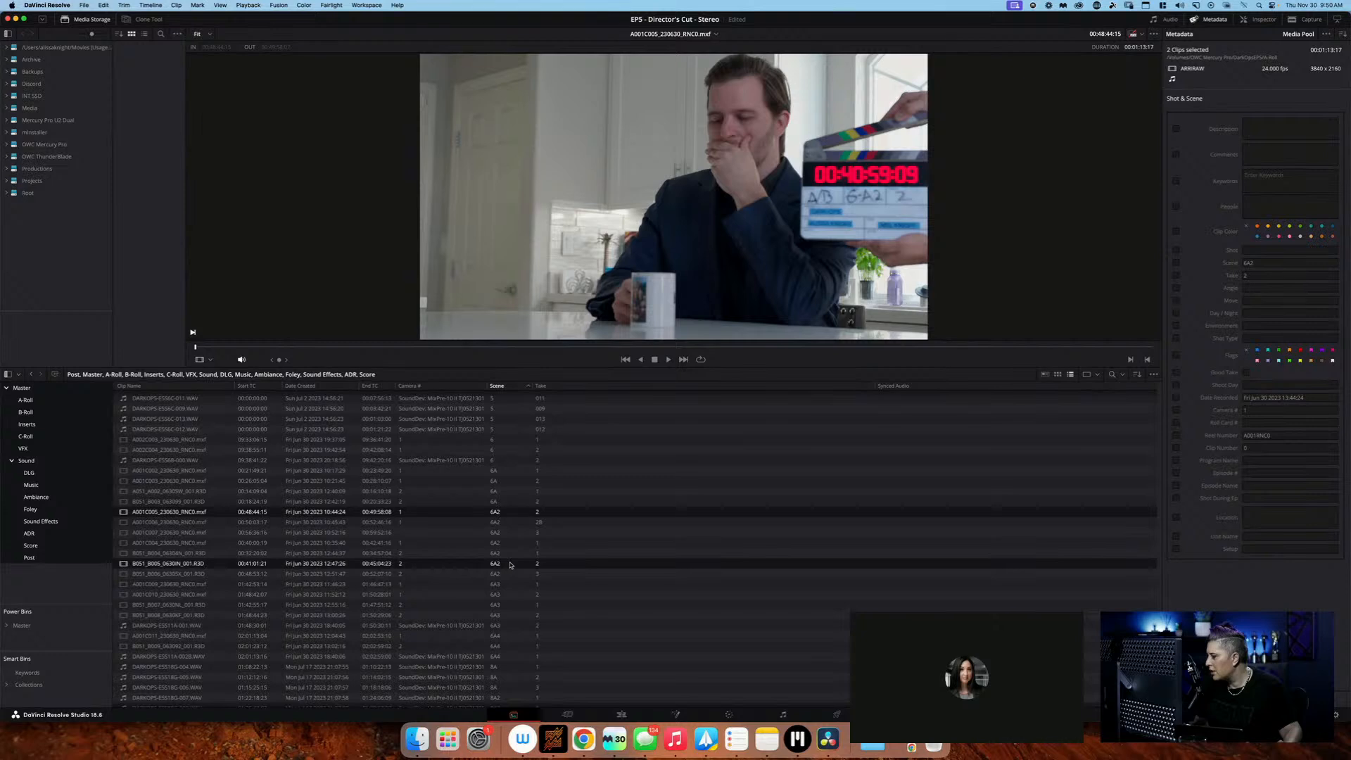
pyautogui.scroll(-3, 510, 565)
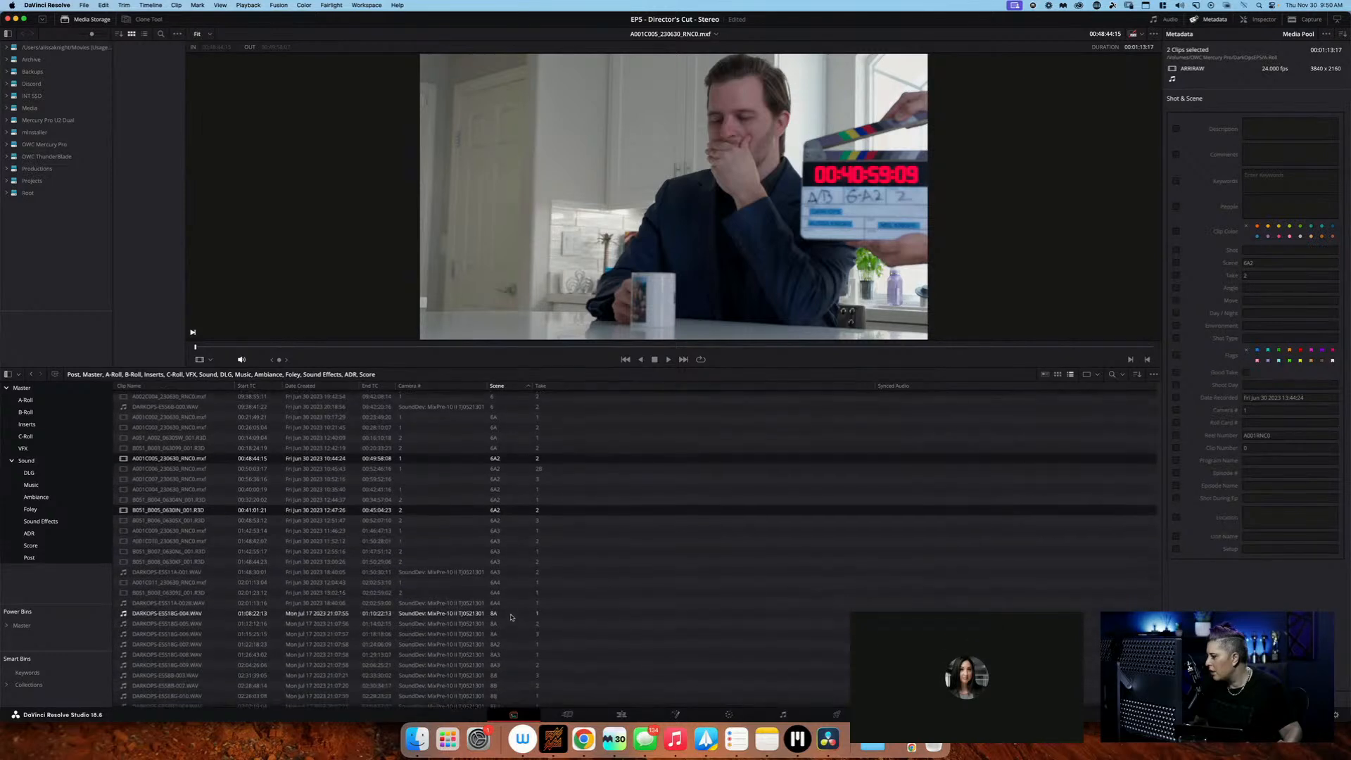
# Select the scene 6A3, take 2 pair: camera clip A001C010_230630_RNC0.mxf and audio recording DARKOPS-ESS11A-001.WAV
pyautogui.scroll(-3, 511, 617)
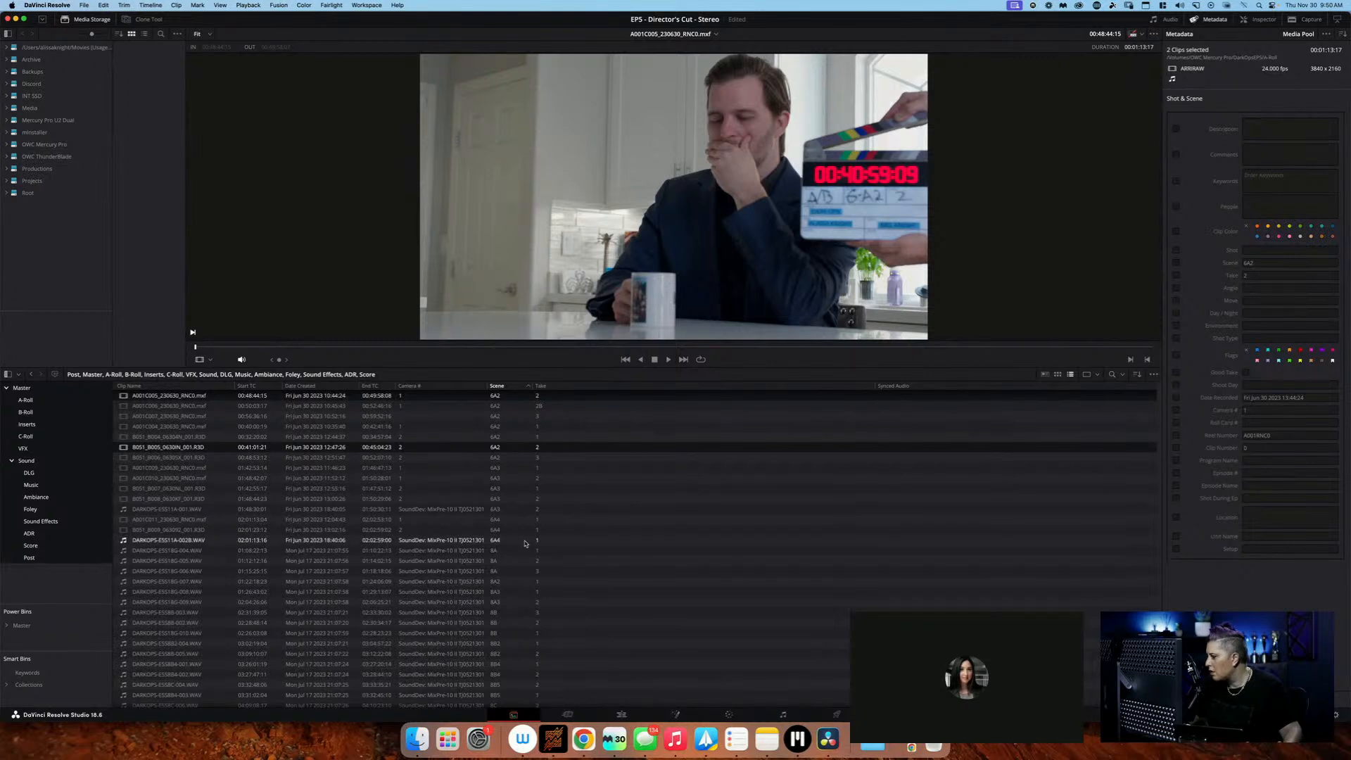
pyautogui.scroll(2, 525, 543)
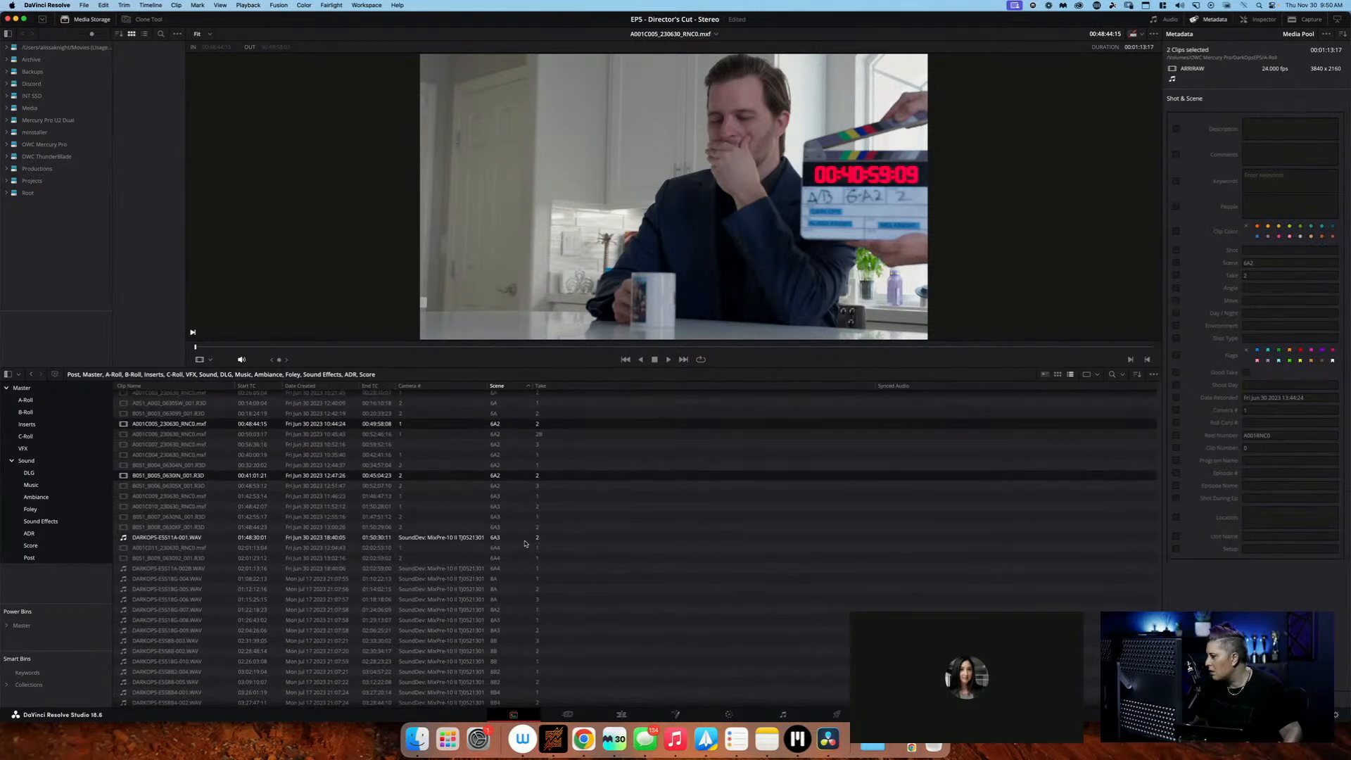
pyautogui.scroll(1, 524, 543)
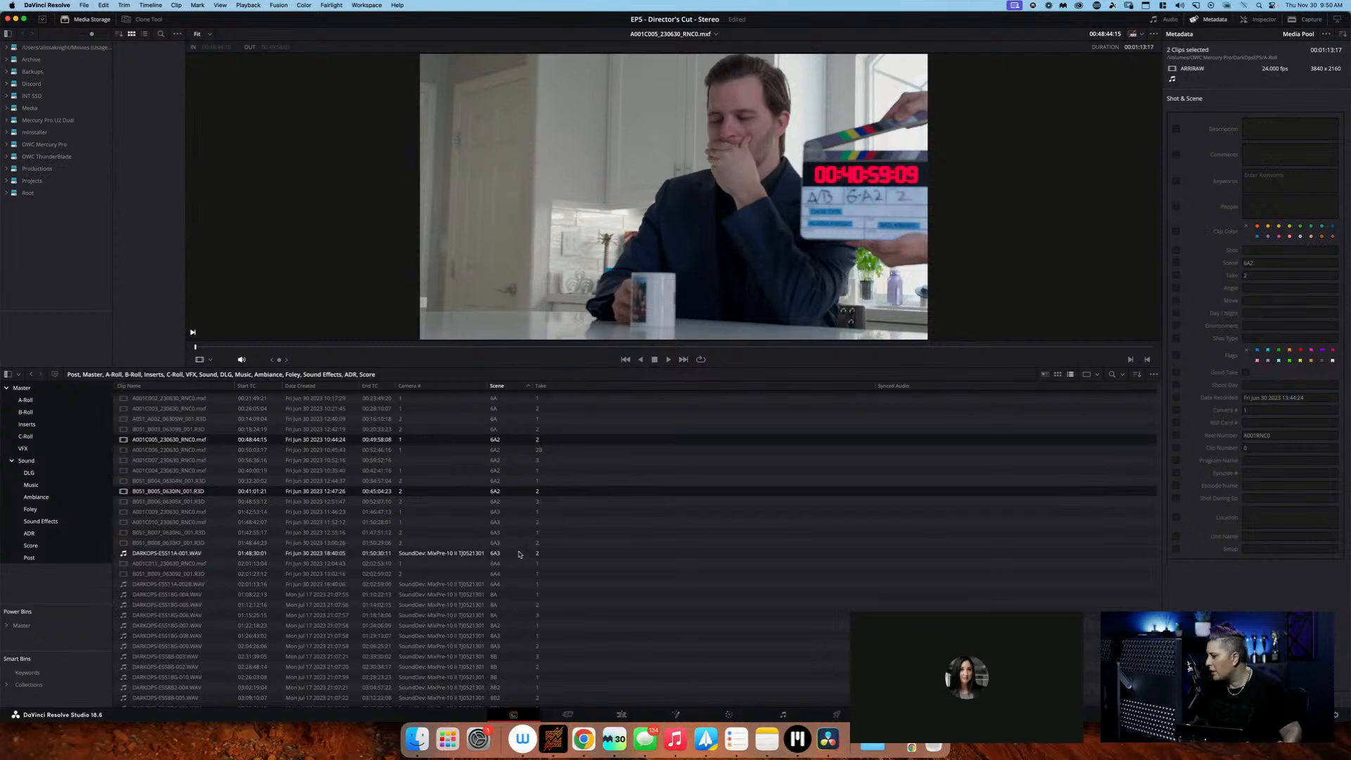
pyautogui.click(520, 554)
pyautogui.keyDown('super'); pyautogui.click(520, 522); pyautogui.keyUp('super')
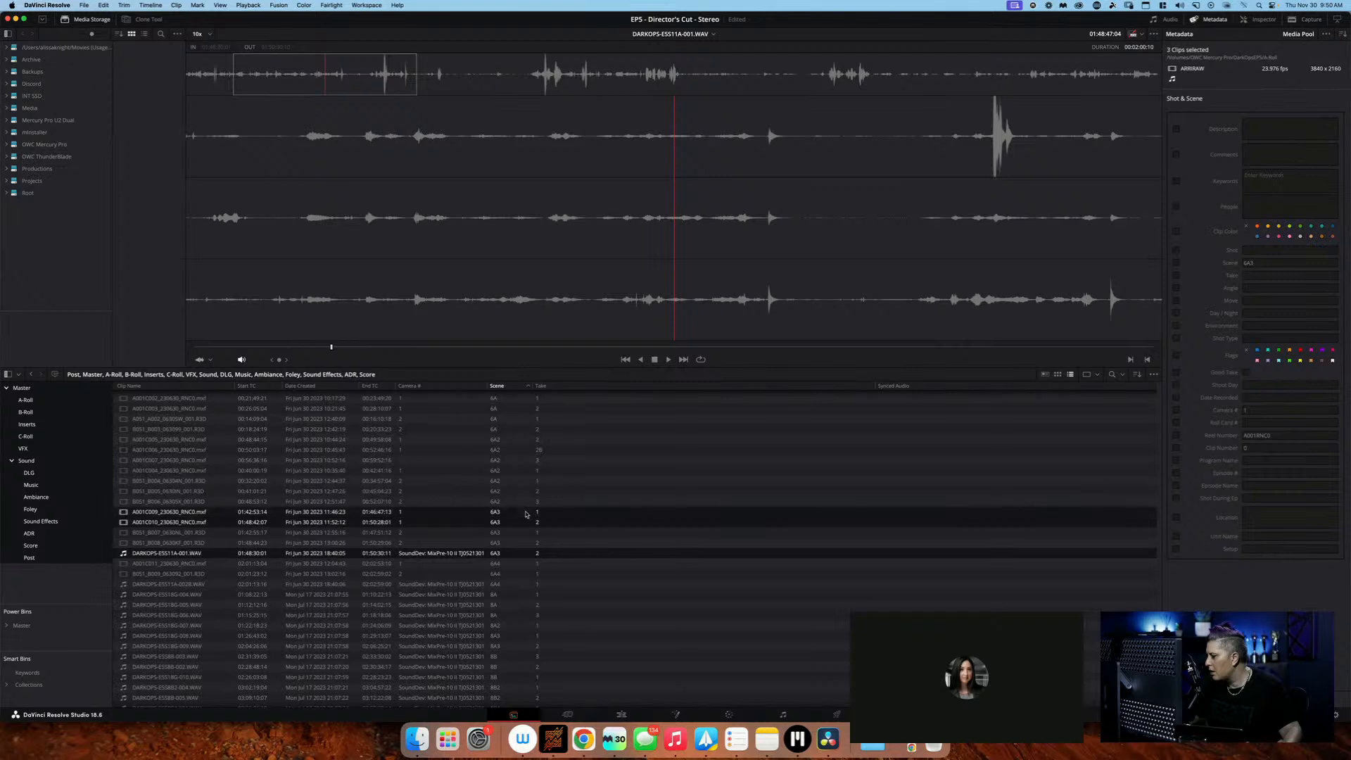
pyautogui.click(526, 522)
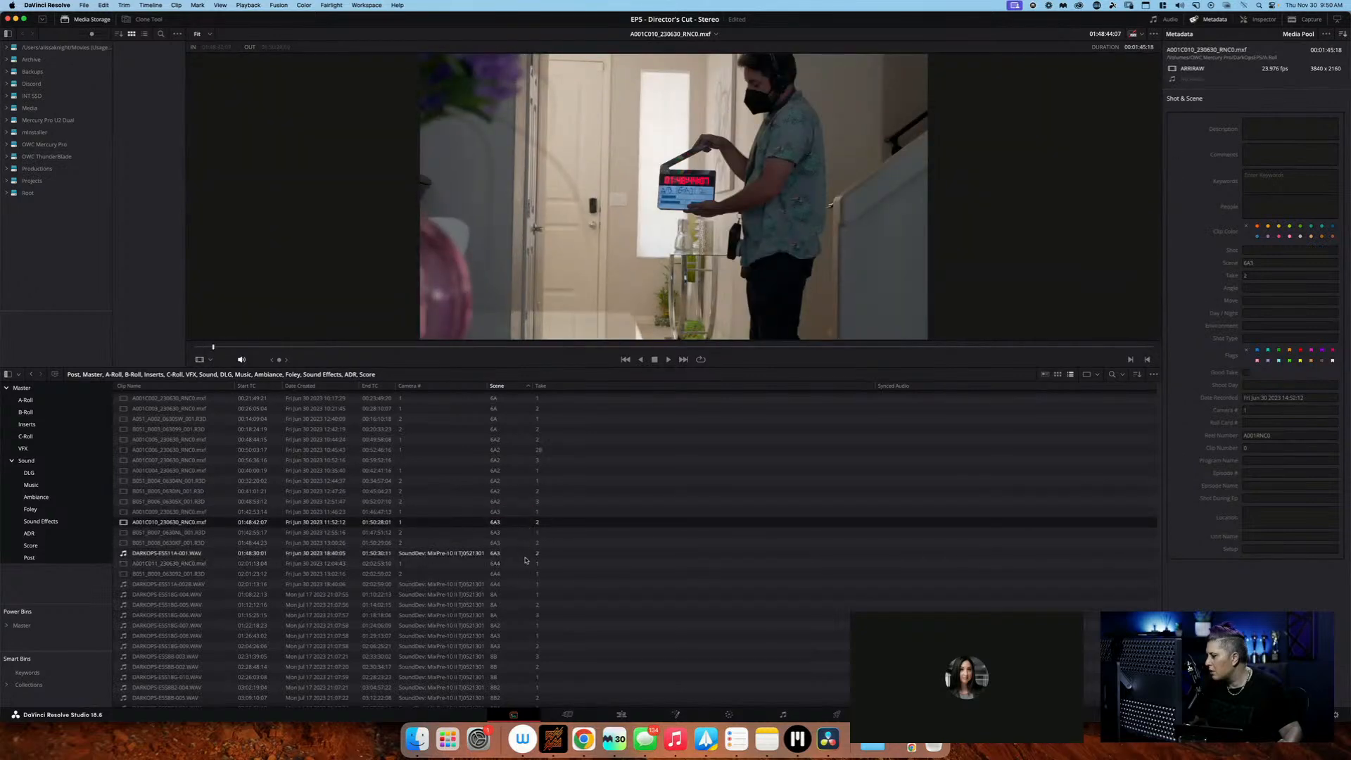
pyautogui.keyDown('super'); pyautogui.click(526, 553); pyautogui.keyUp('super')
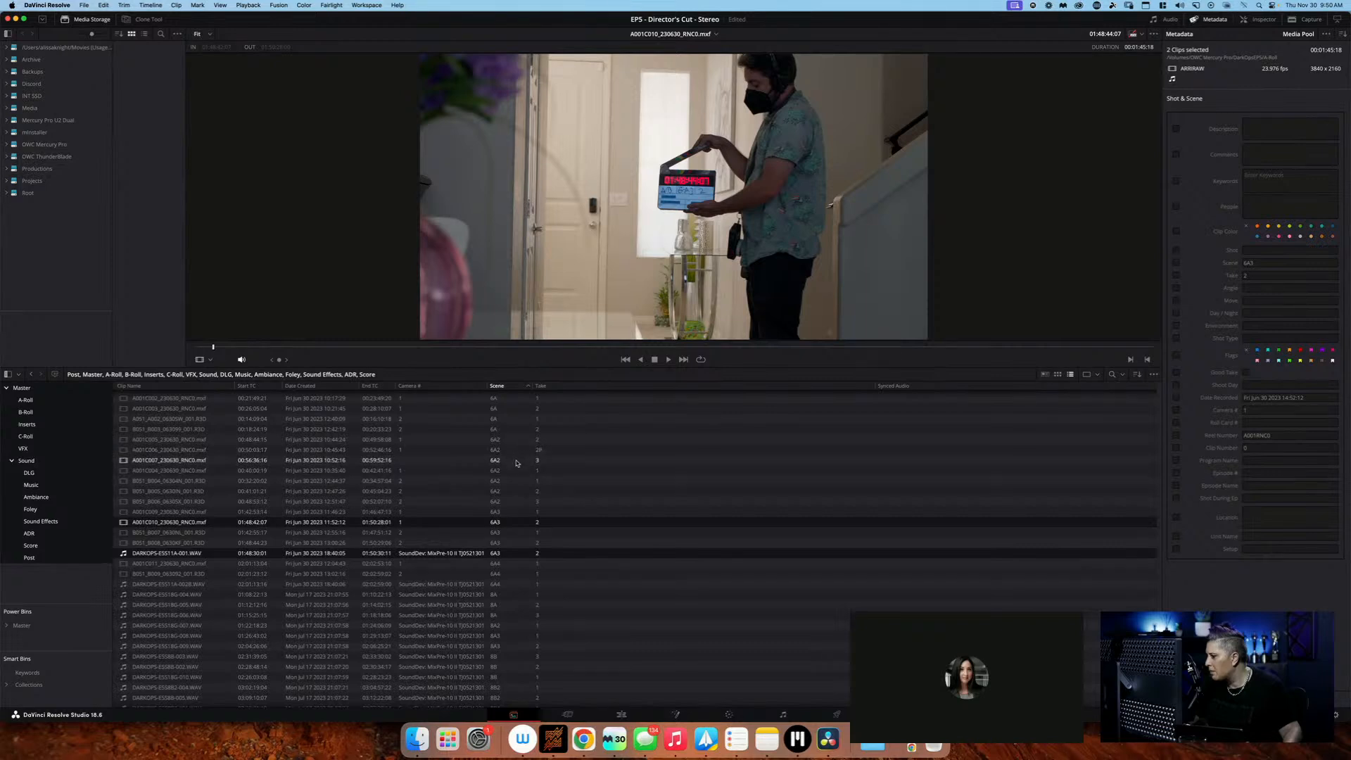
pyautogui.rightClick(517, 523)
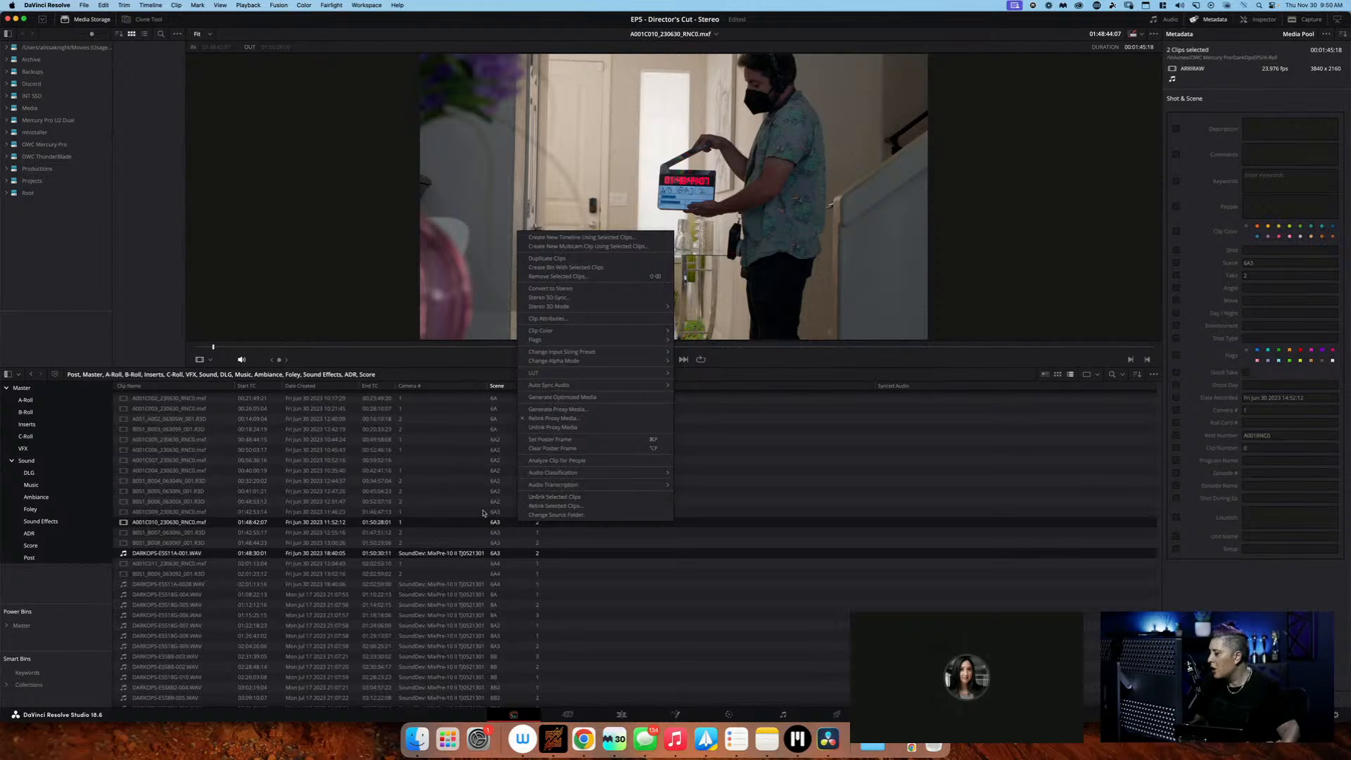
pyautogui.click(426, 522)
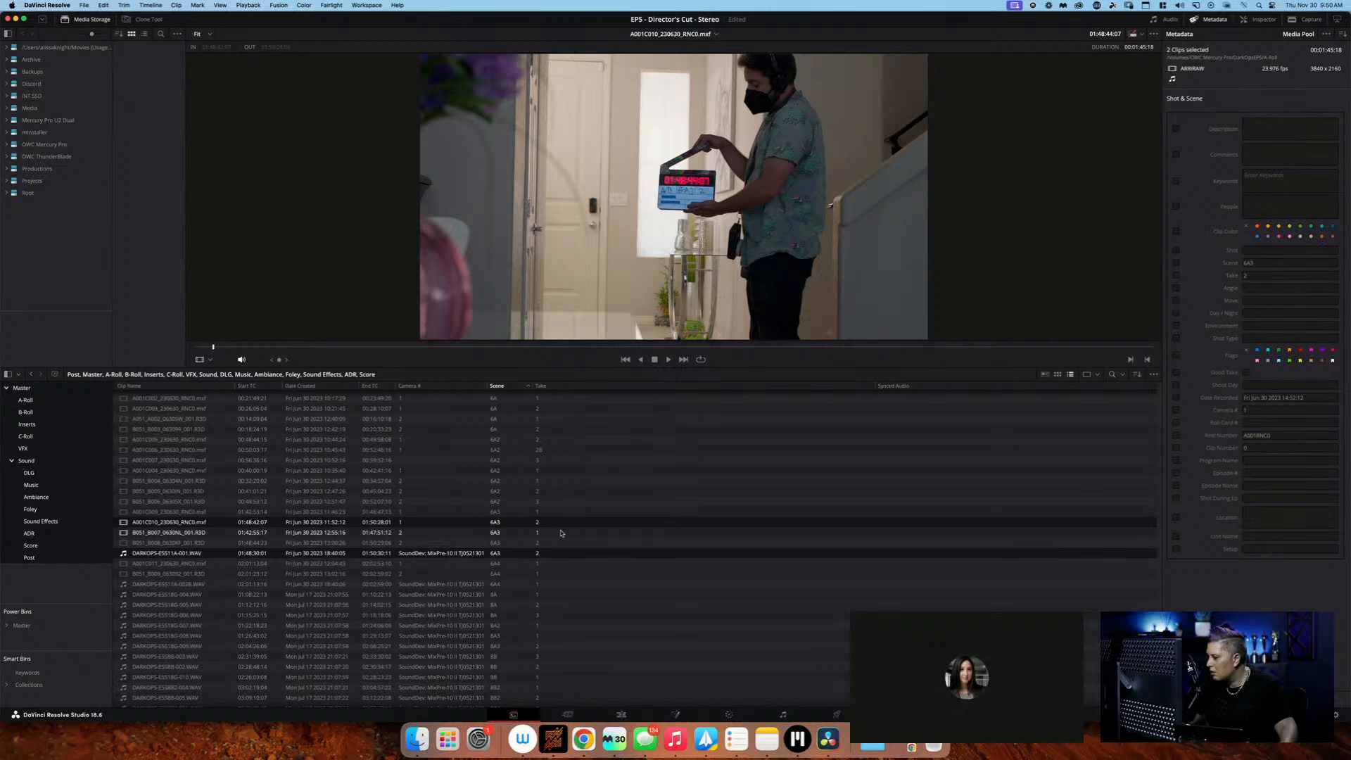
# Select the scene 6A4, take 1 audio recording DARKOPS-ESS11A-002B.WAV together with camera clips A001C011 and B051_B009
pyautogui.click(553, 586)
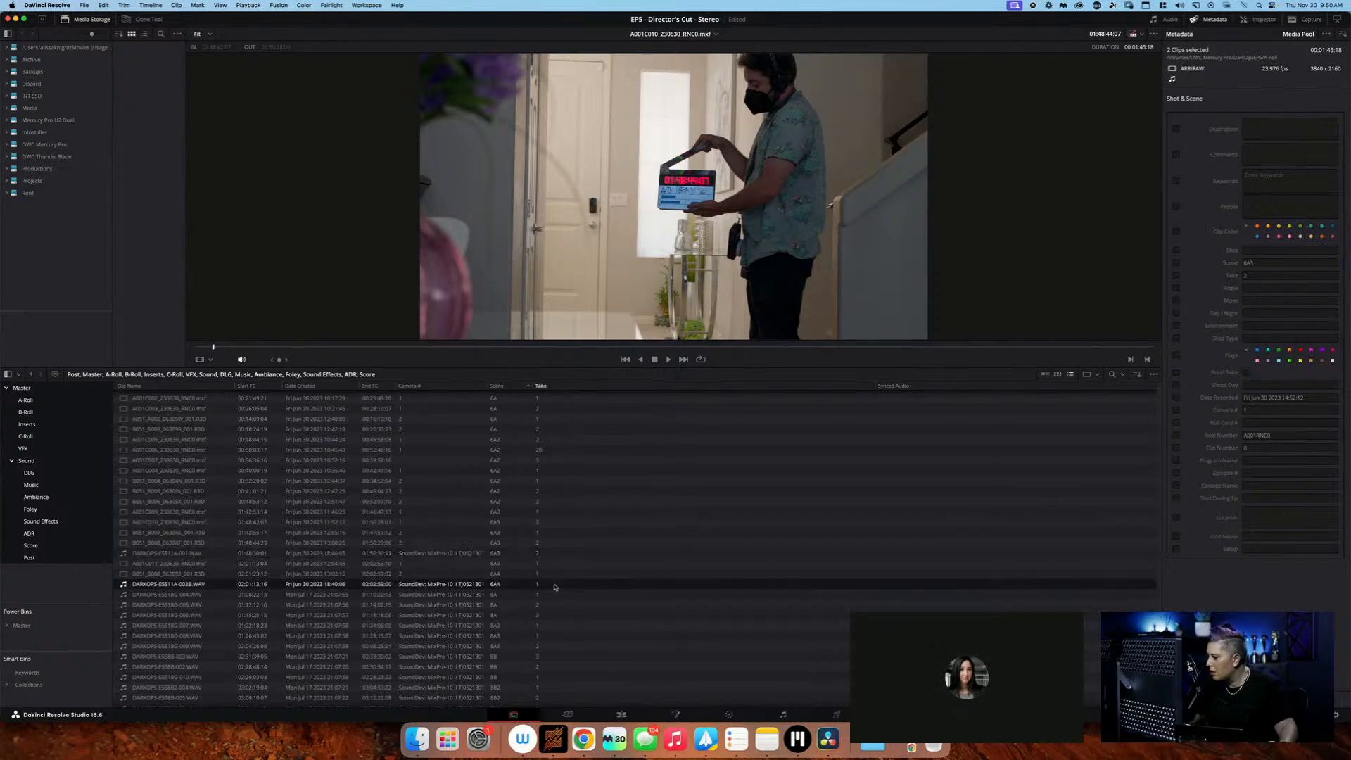
pyautogui.keyDown('super'); pyautogui.click(551, 564); pyautogui.keyUp('super')
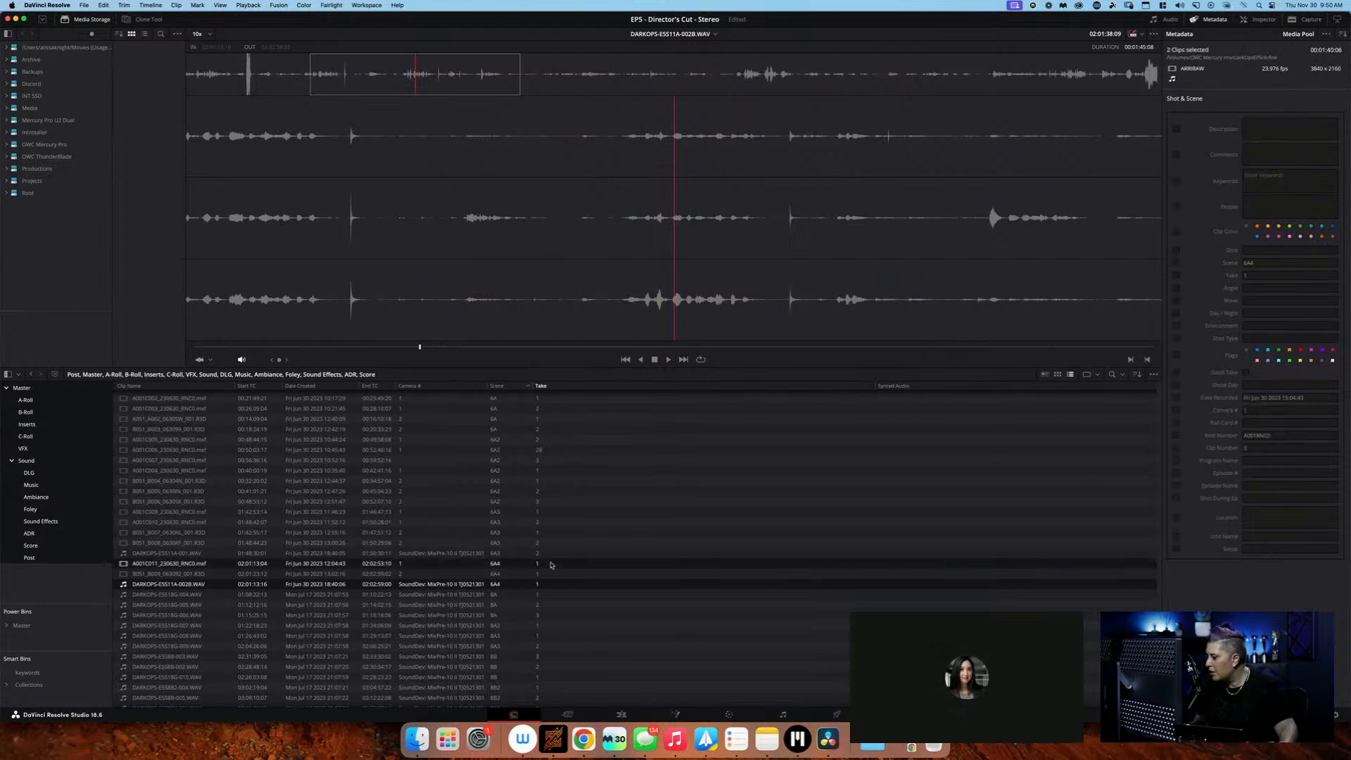
pyautogui.keyDown('super'); pyautogui.click(549, 574); pyautogui.keyUp('super')
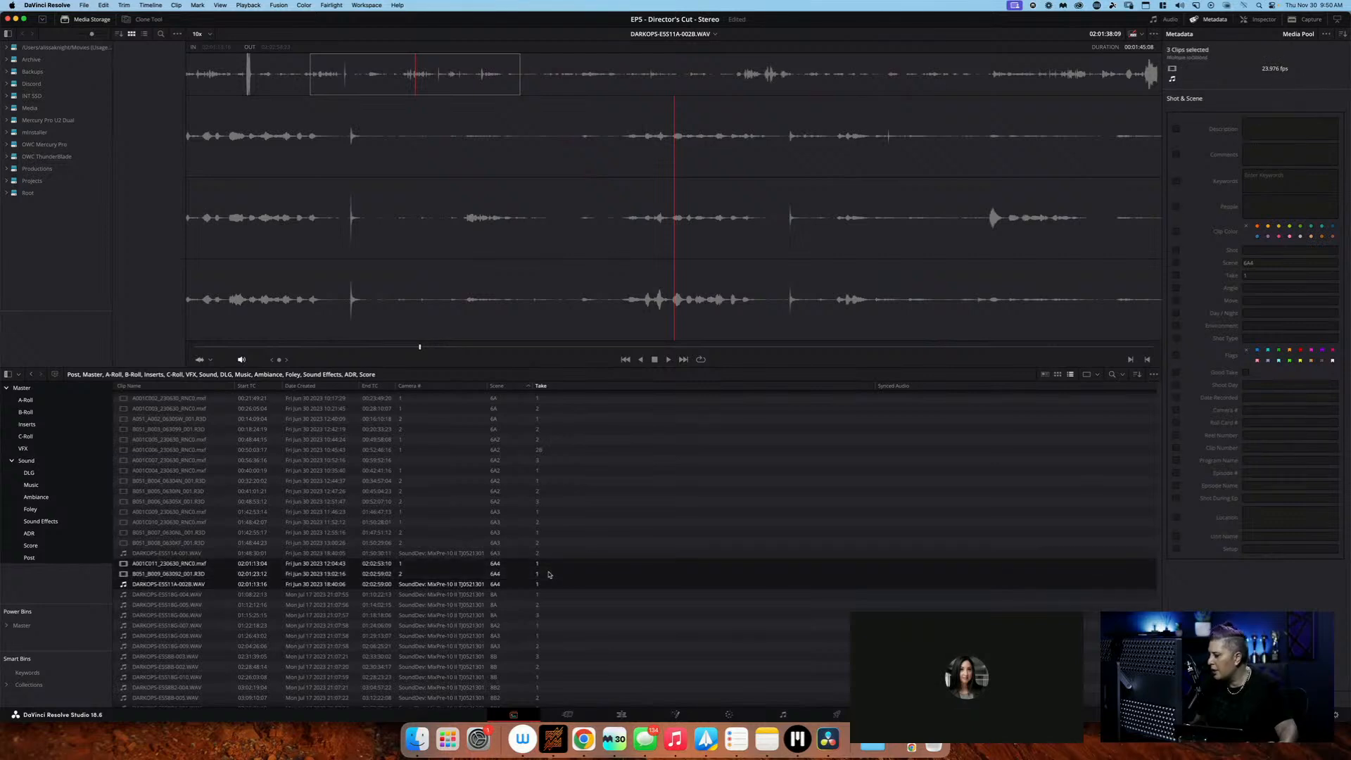
# Create a multicam clip named S6A4-T1 from the selected clips, with angle sync by Sound and without moving source clips to the Original Clips bin
pyautogui.rightClick(504, 573)
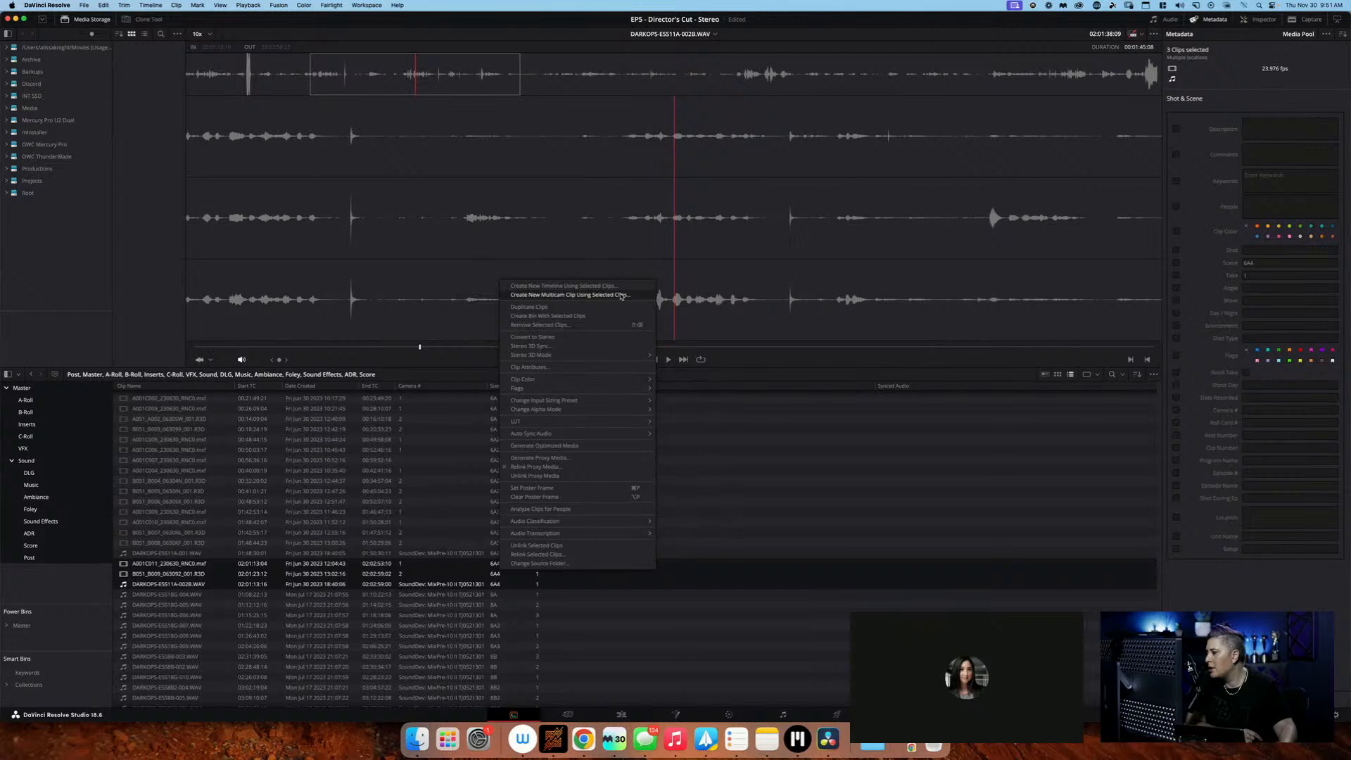
pyautogui.click(621, 296)
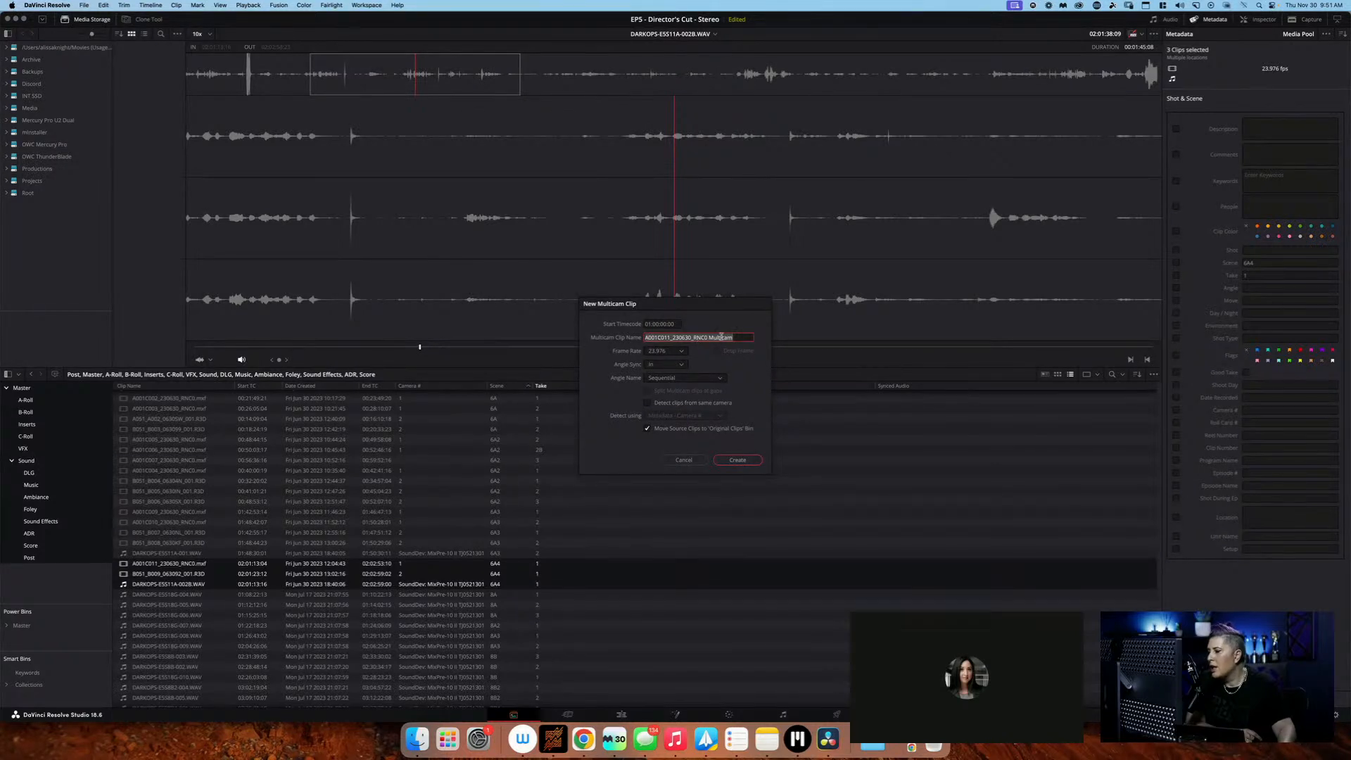
pyautogui.write('S6A4')
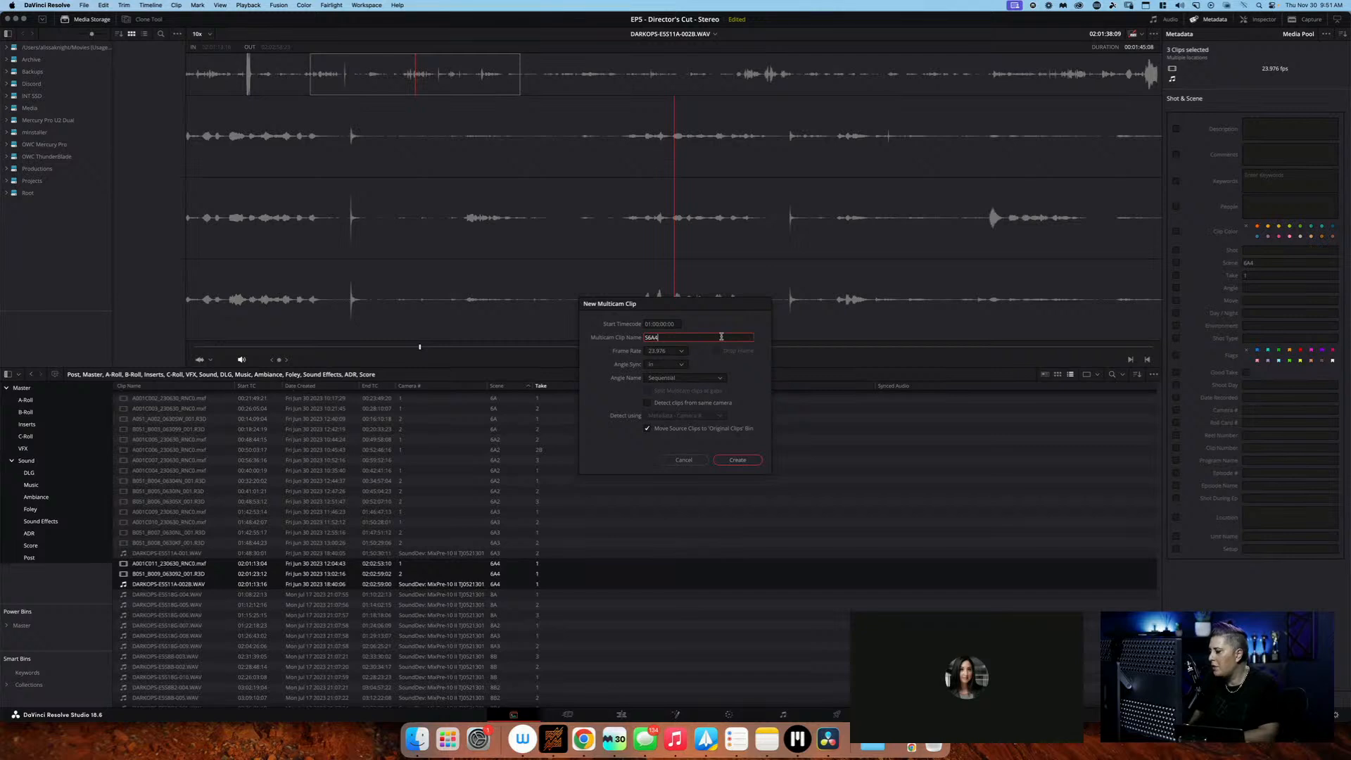
pyautogui.write('-T1')
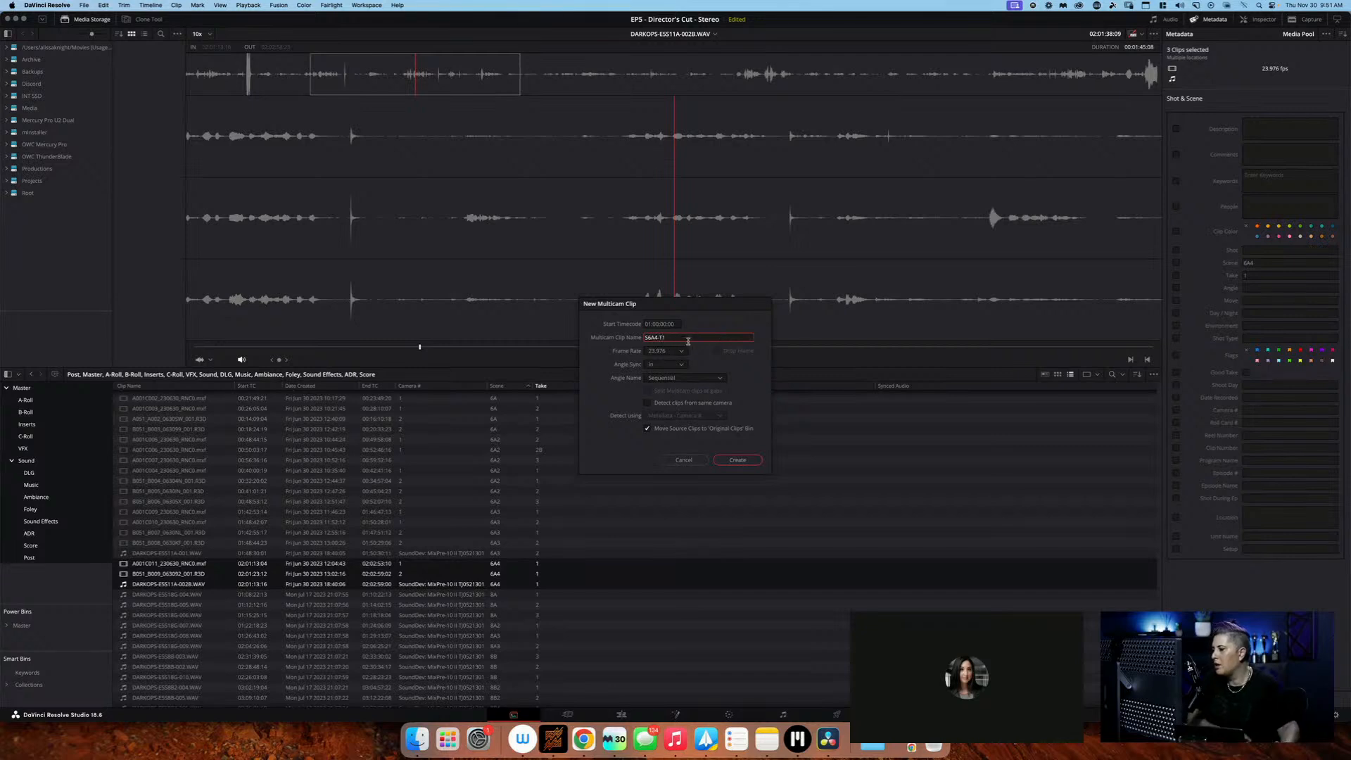
pyautogui.click(682, 365)
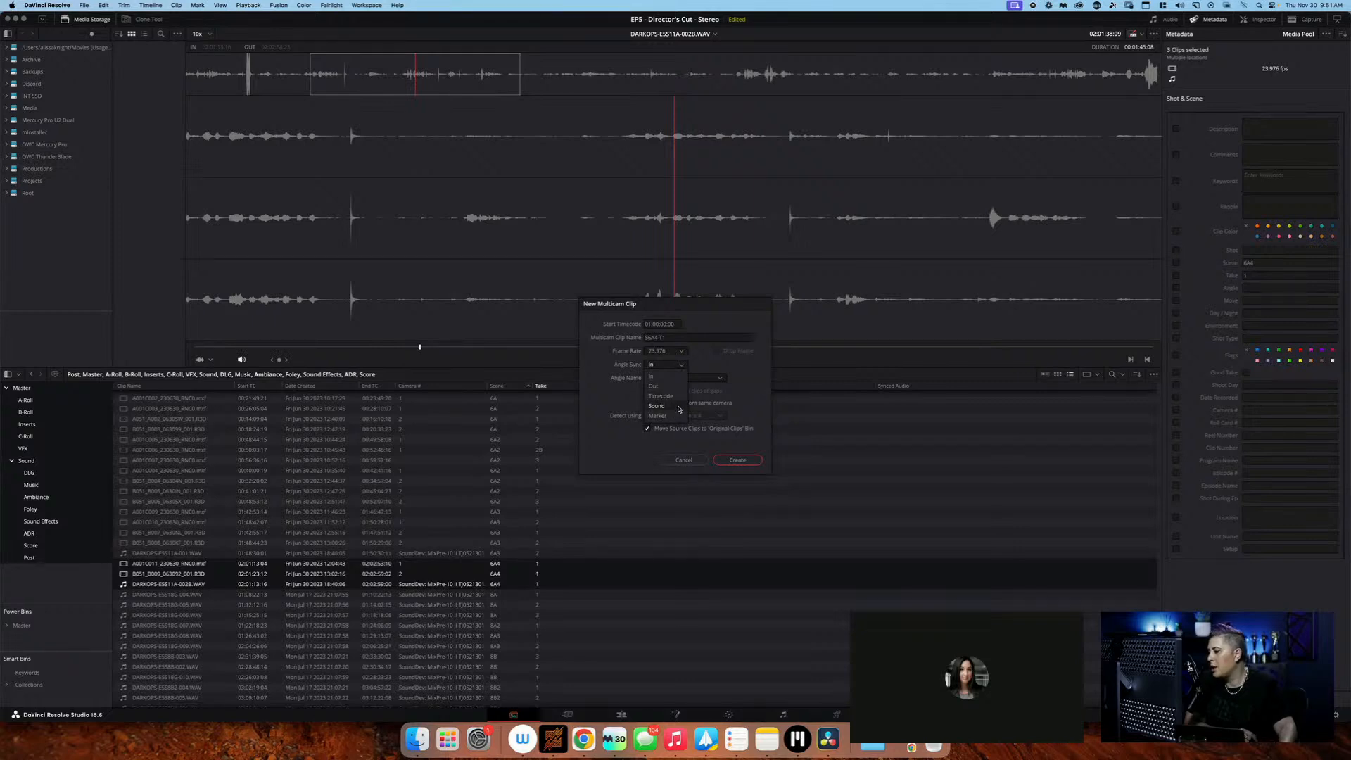
pyautogui.click(678, 407)
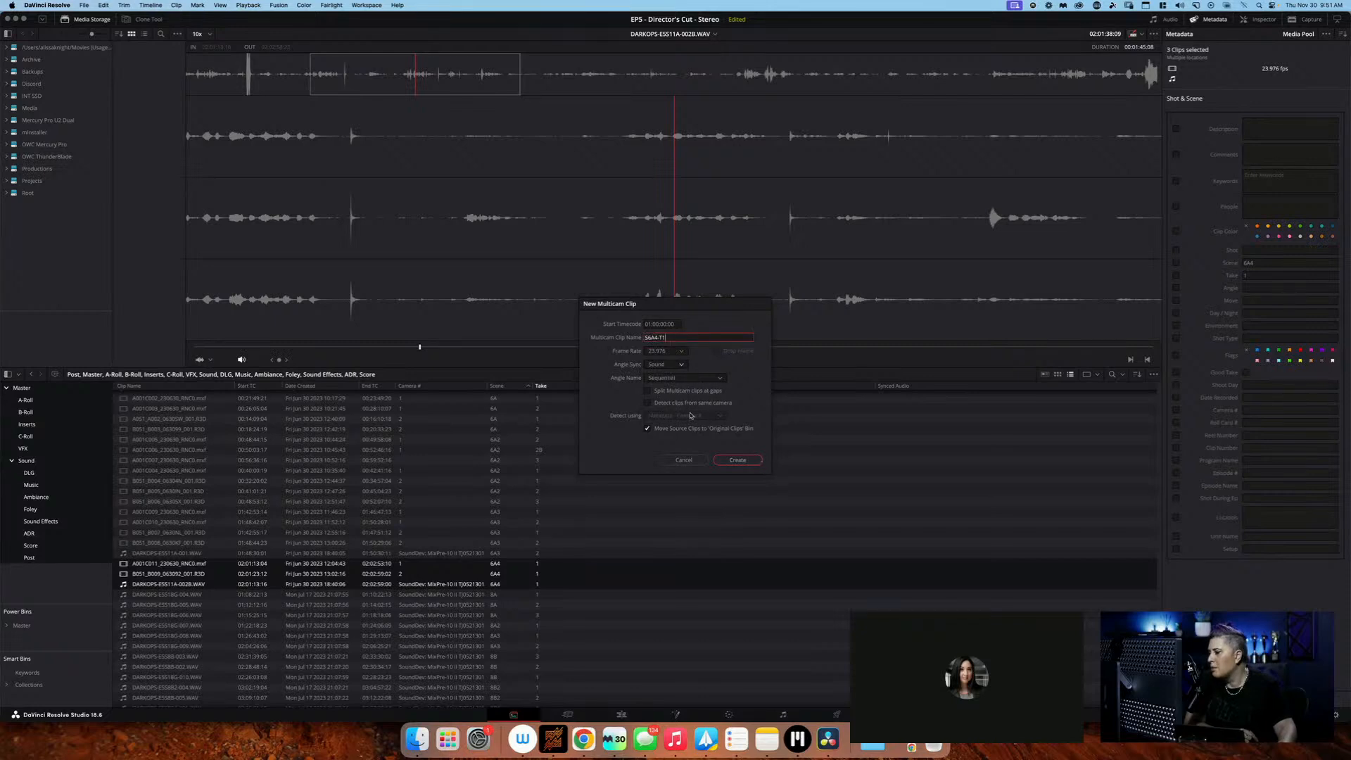
pyautogui.click(648, 429)
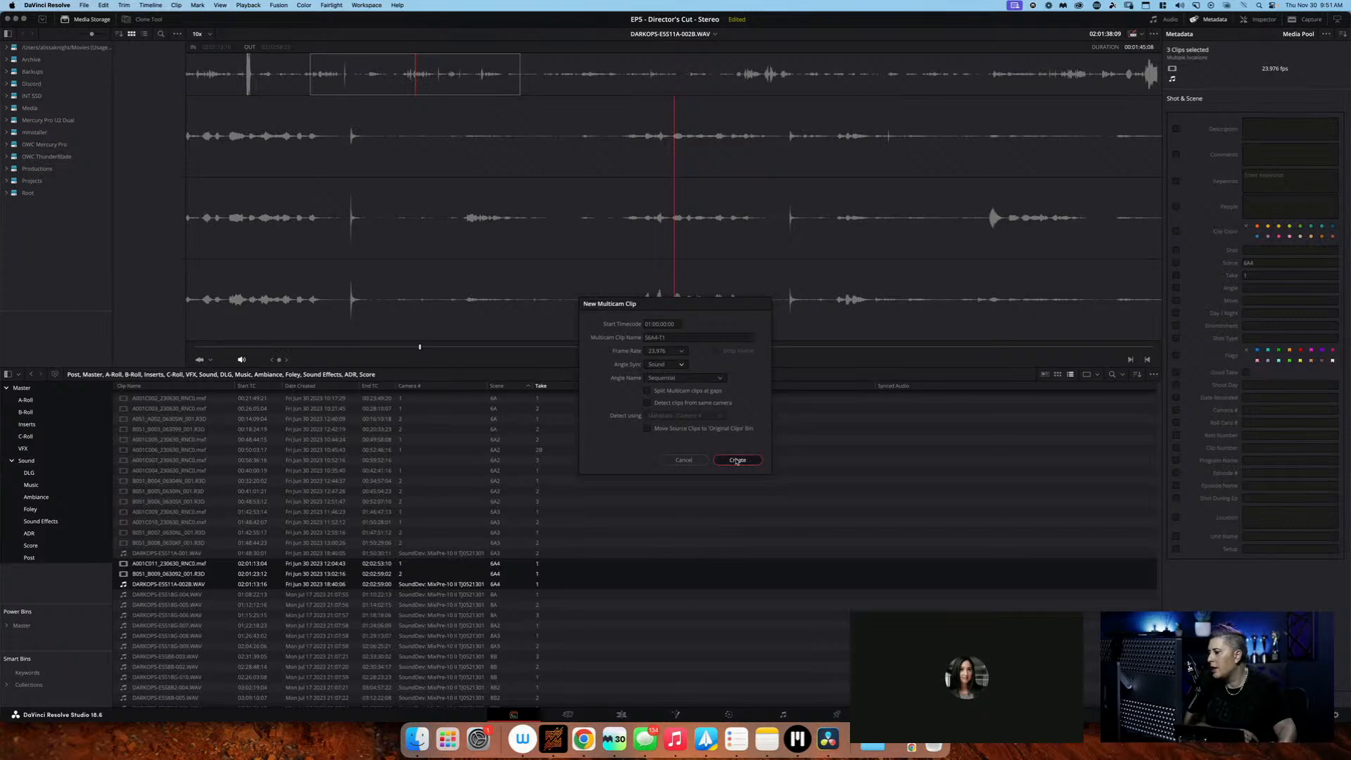
pyautogui.click(736, 461)
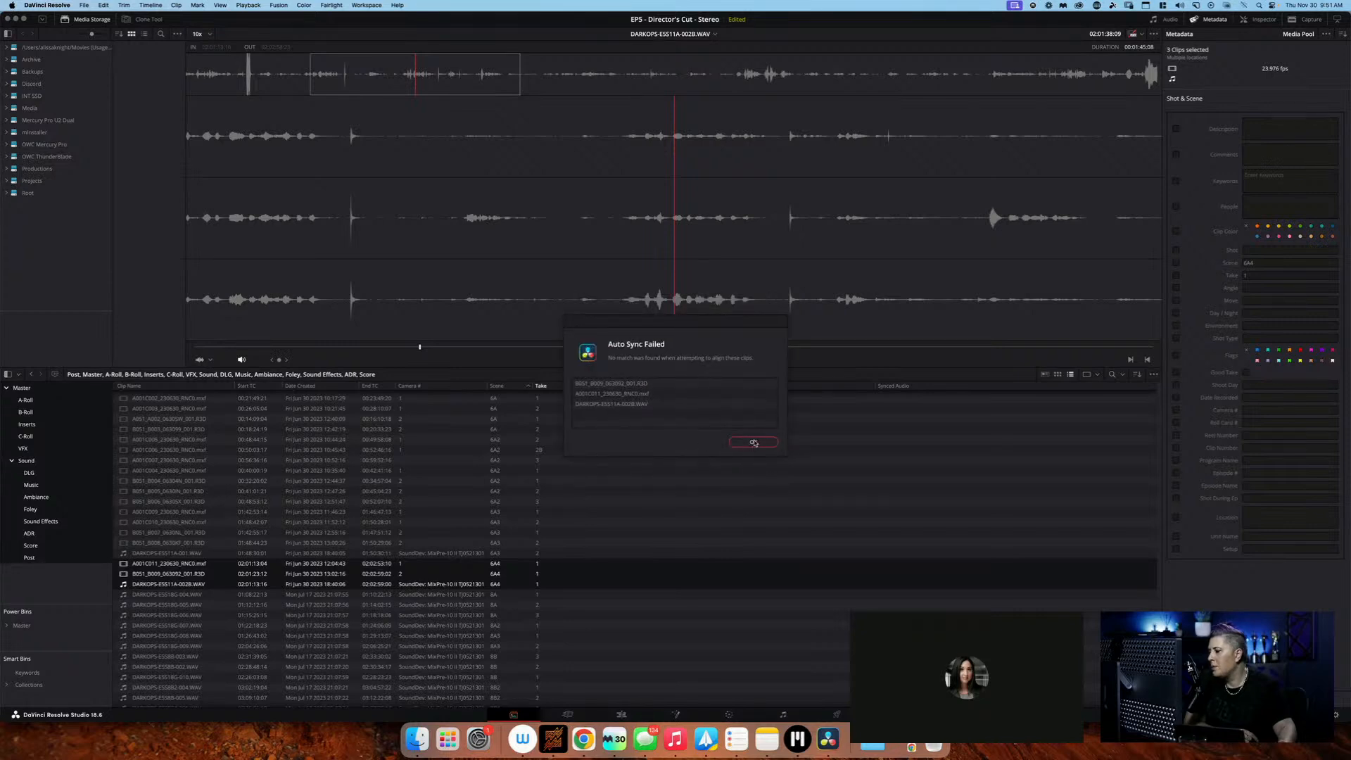
pyautogui.click(754, 442)
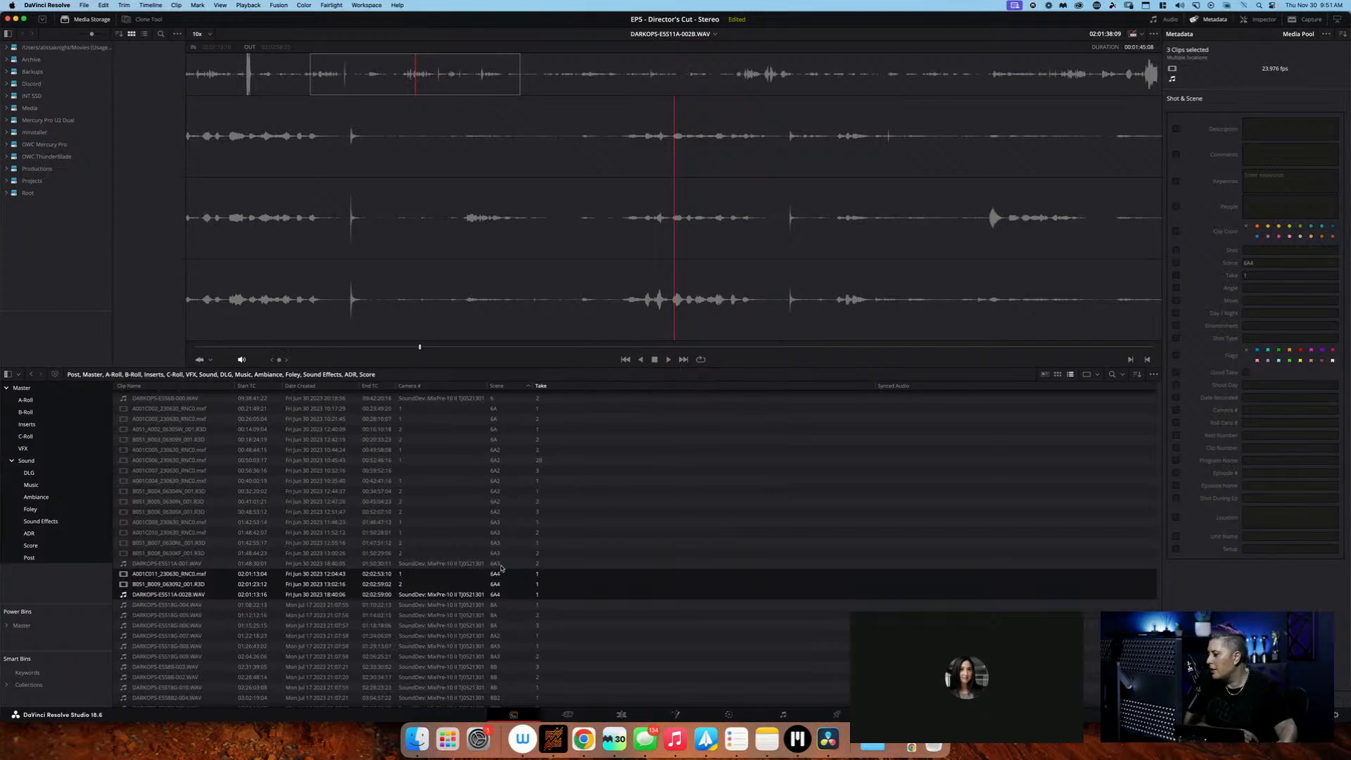
# Try to auto-sync the audio of the three selected scene 6A4, take 1 clips based on waveform
pyautogui.rightClick(490, 578)
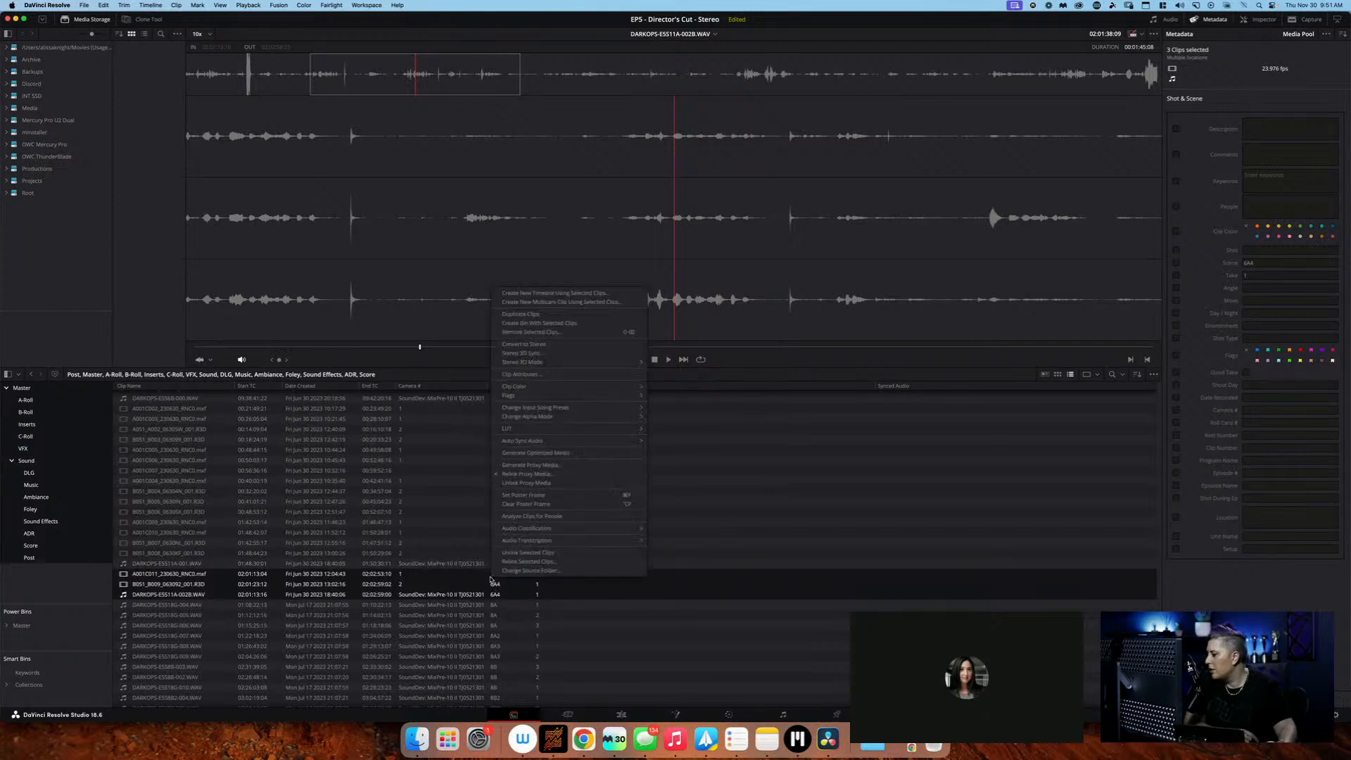
pyautogui.moveTo(598, 442)
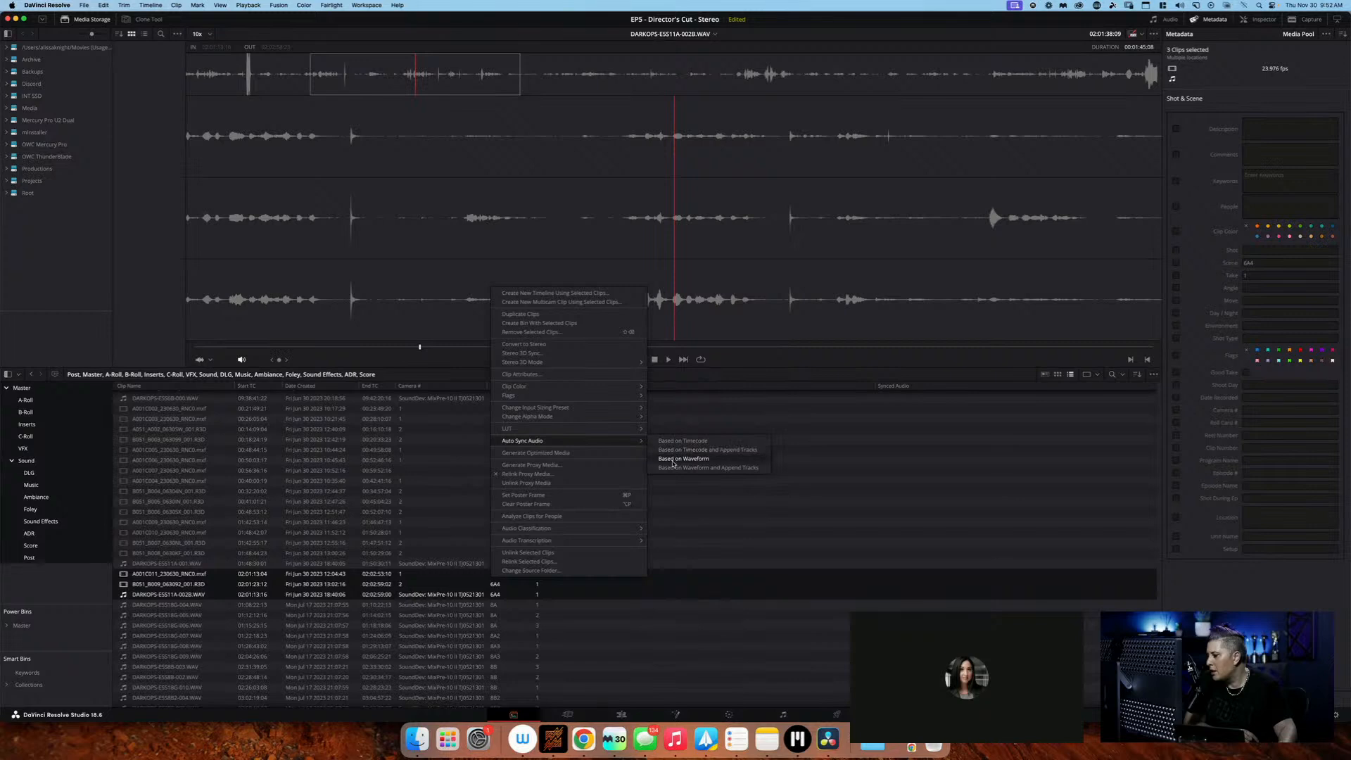
pyautogui.click(673, 461)
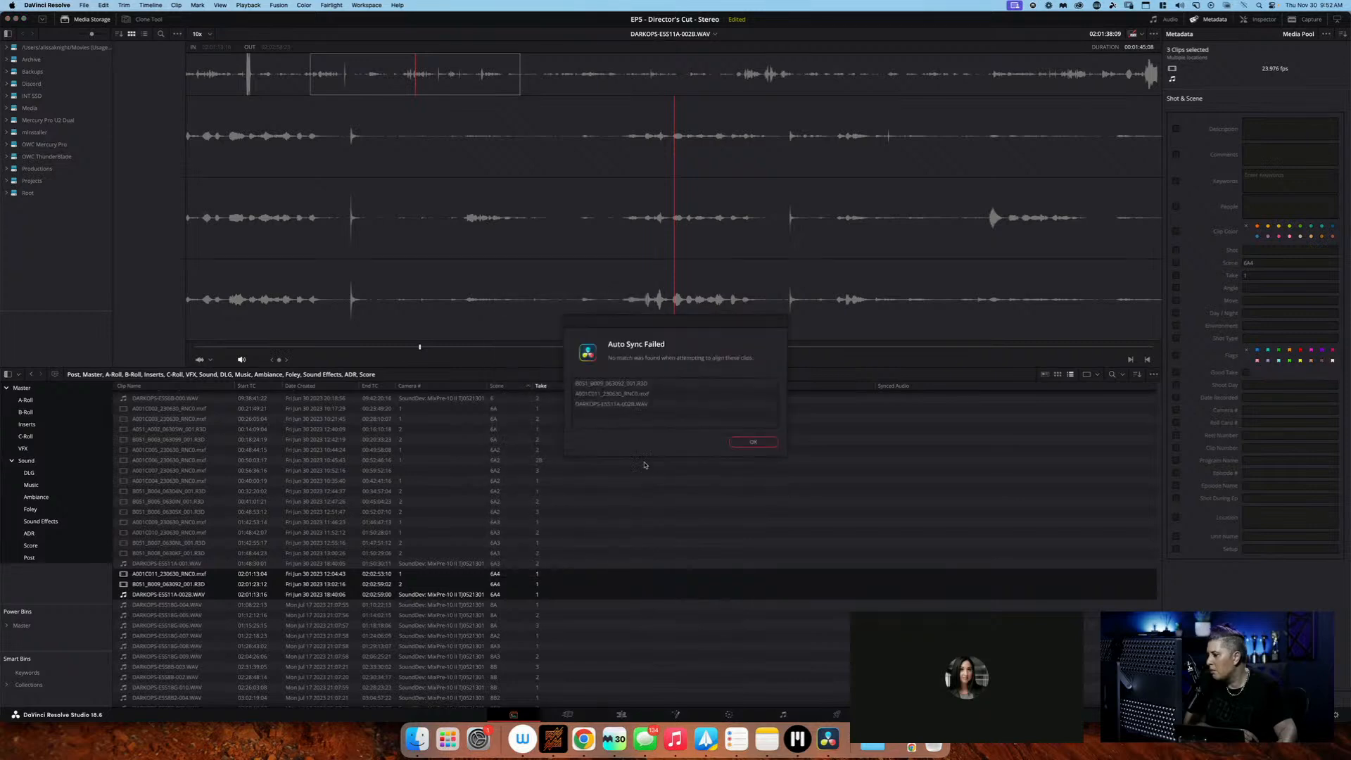
pyautogui.click(754, 442)
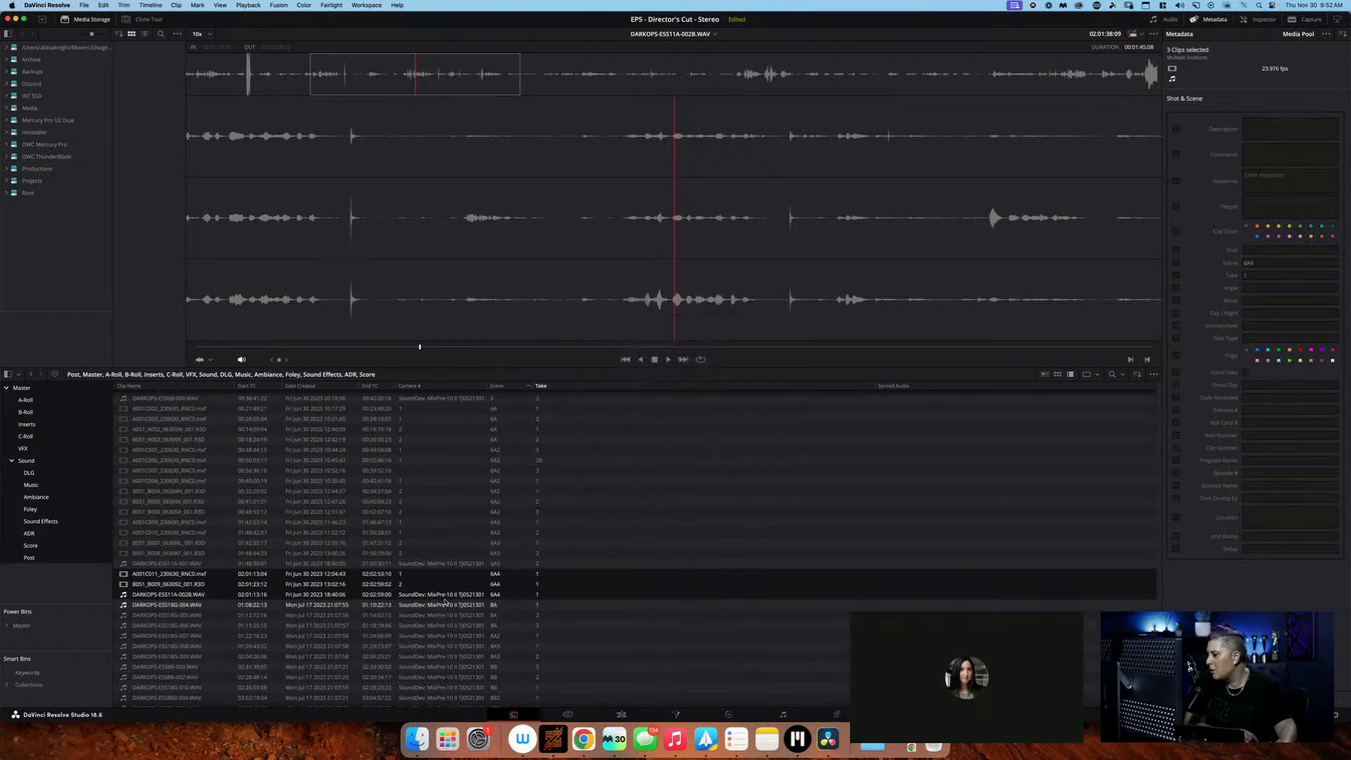
# Auto-sync the audio of the three selected scene 6A4, take 1 clips based on timecode
pyautogui.rightClick(456, 583)
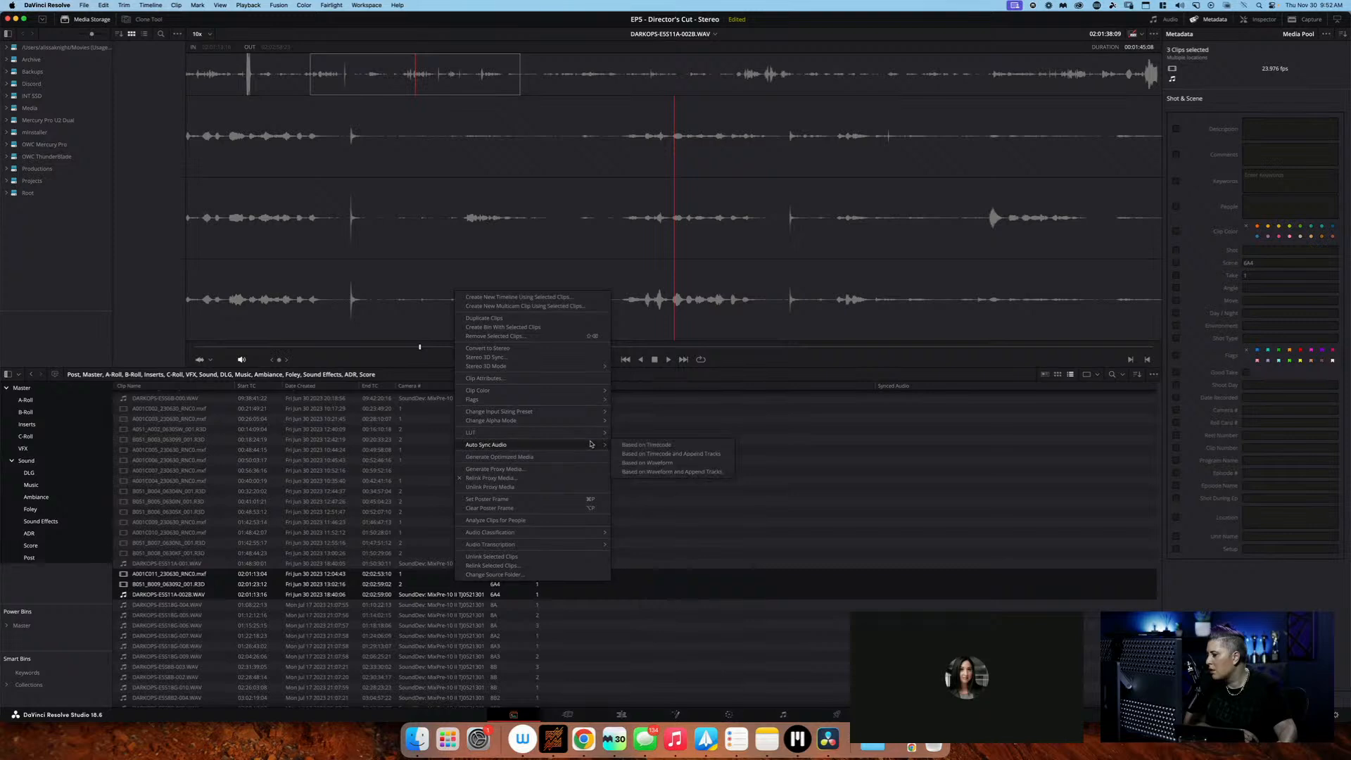
pyautogui.click(628, 447)
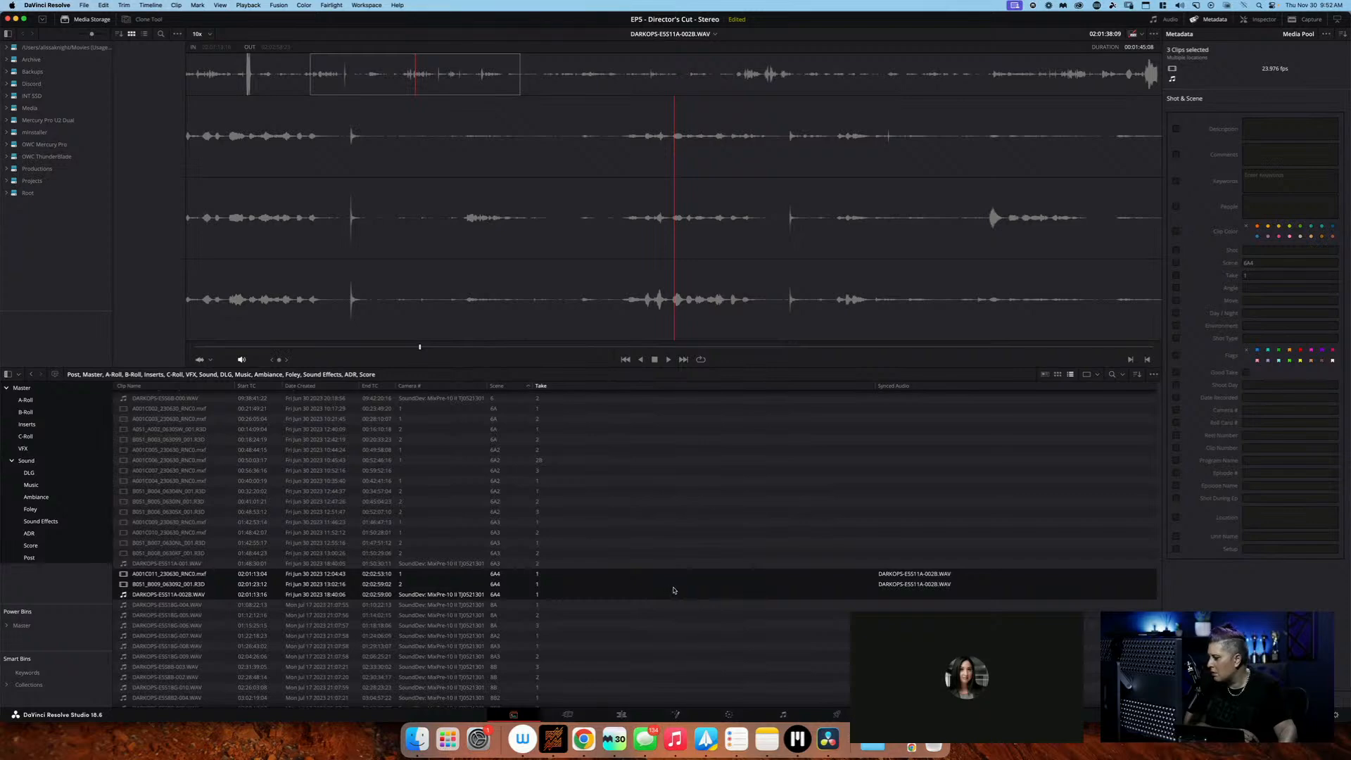
pyautogui.scroll(-5, 497, 554)
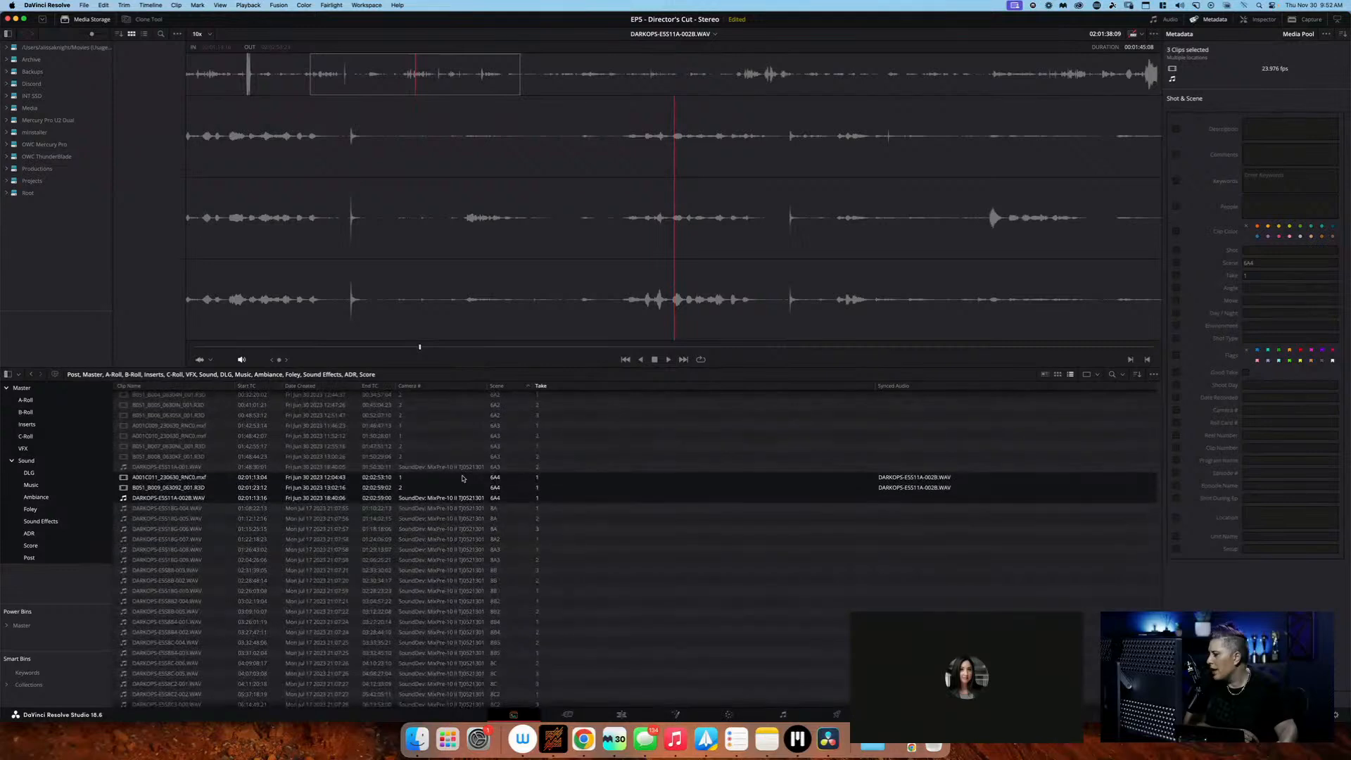
# Create another multicam clip from the timecode-synced scene 6A4 clips, with a name starting S6A4-T1 and angle sync by Sound
pyautogui.rightClick(462, 479)
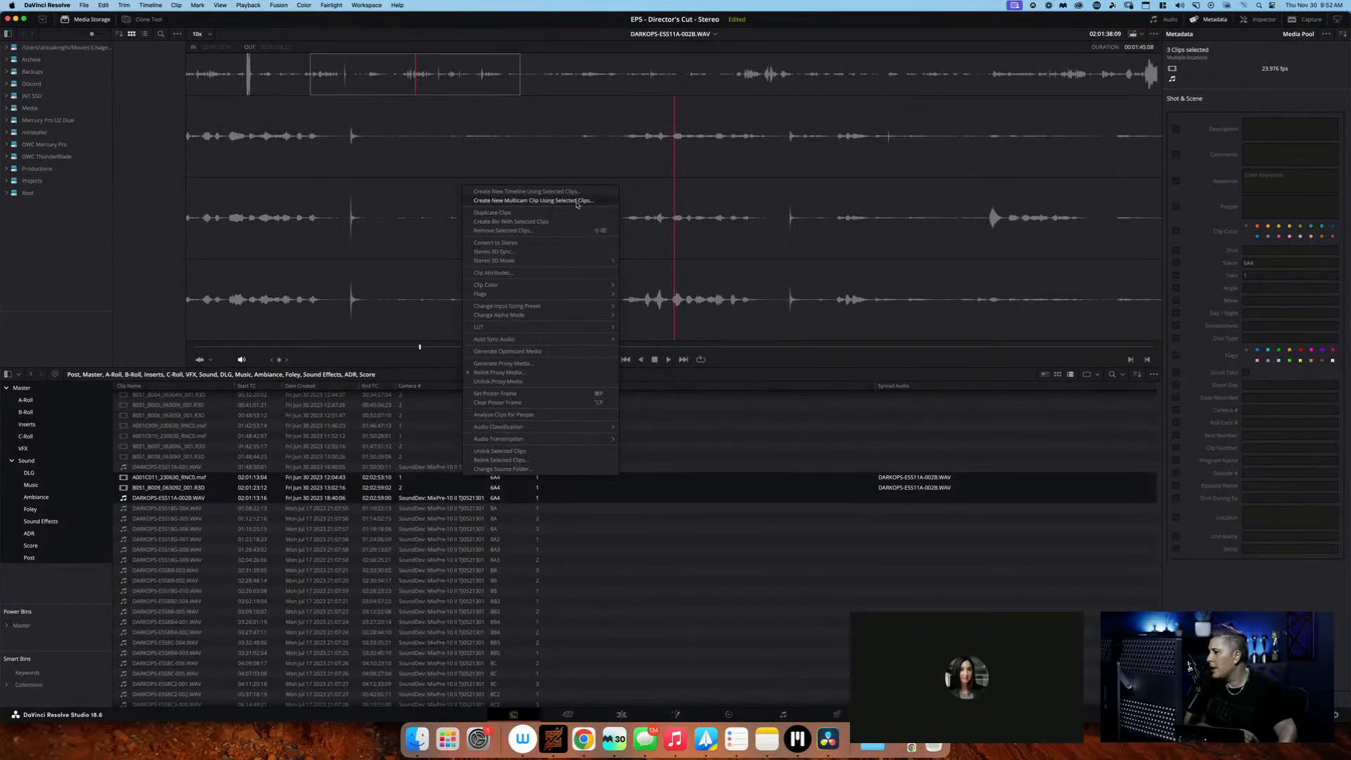
pyautogui.click(577, 201)
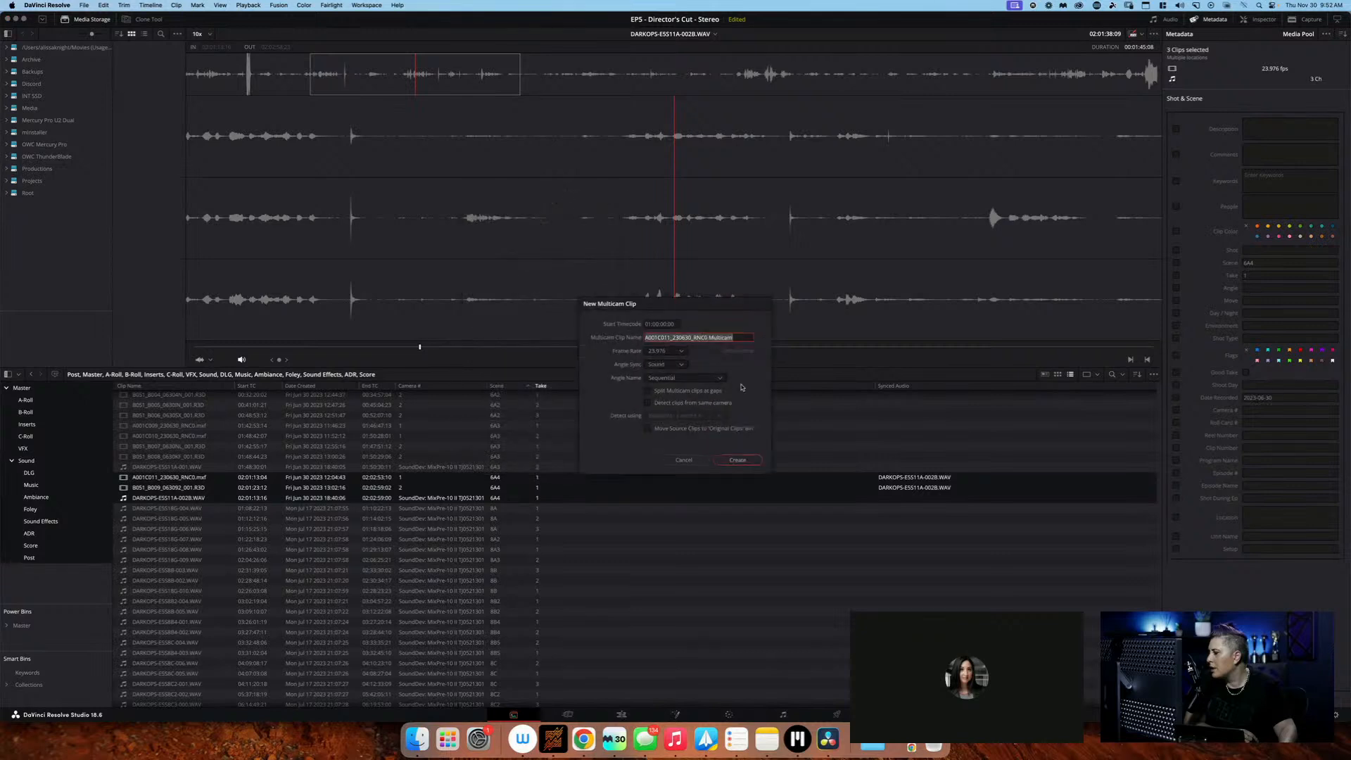
pyautogui.write('S6A4-T1-SYNC')
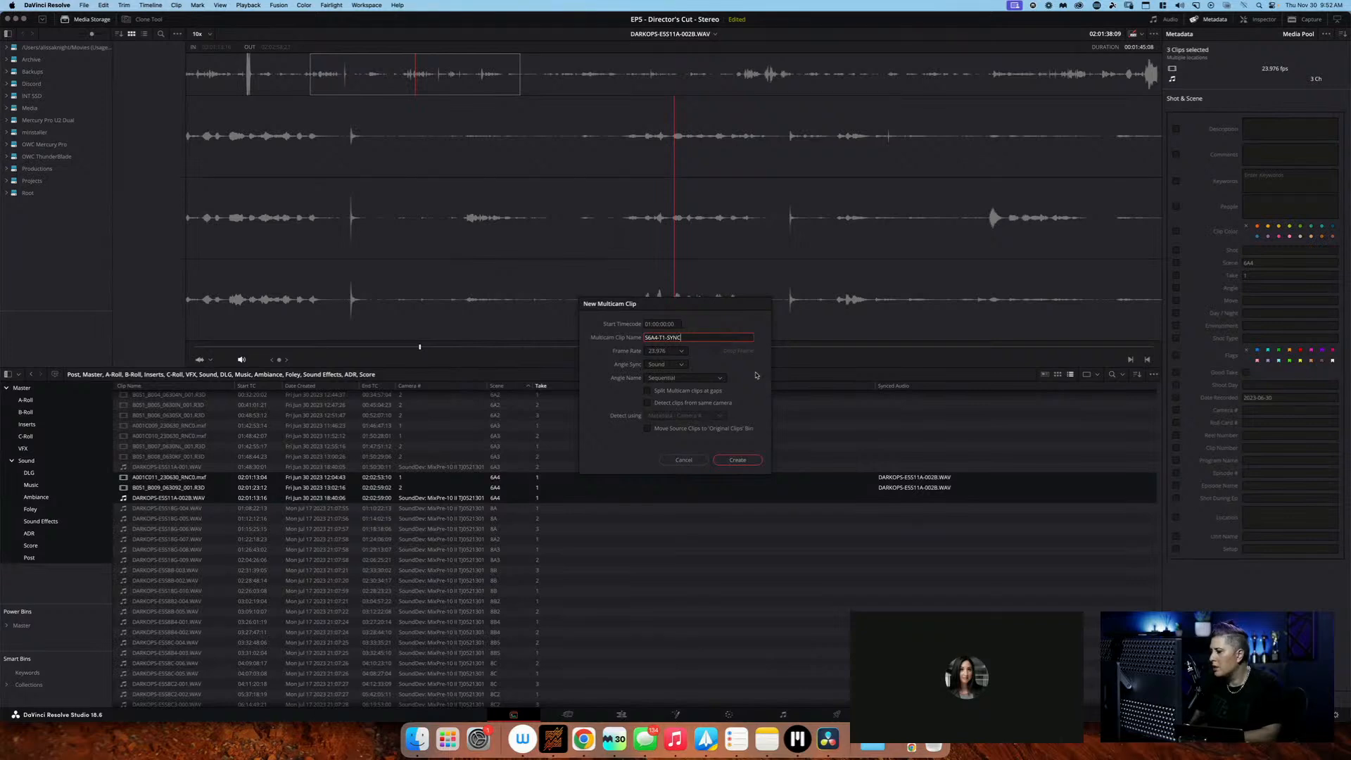
pyautogui.press('Return')
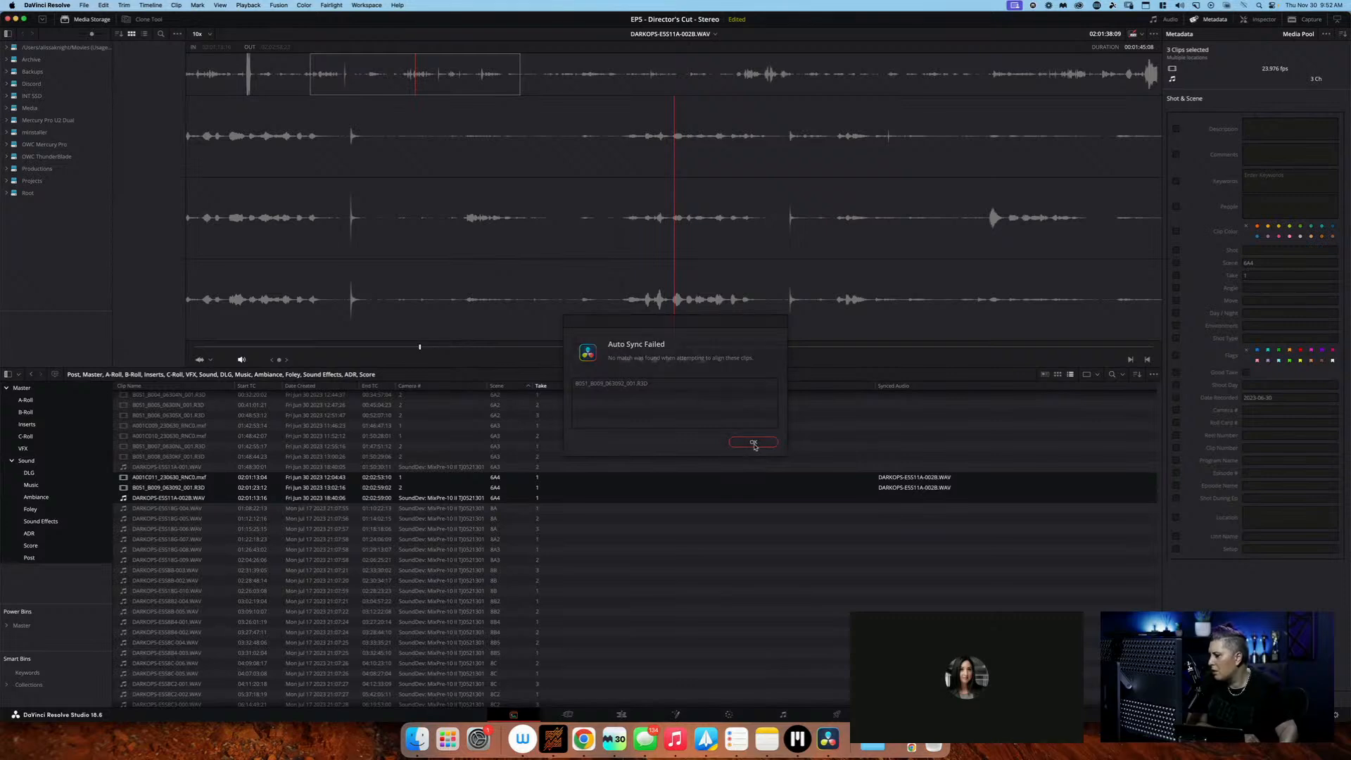
pyautogui.click(754, 444)
# Create a multicam clip named S6A4-T1-SYNCED from the three scene 6A4, take 1 clips, with angle sync by Timecode
pyautogui.rightClick(457, 493)
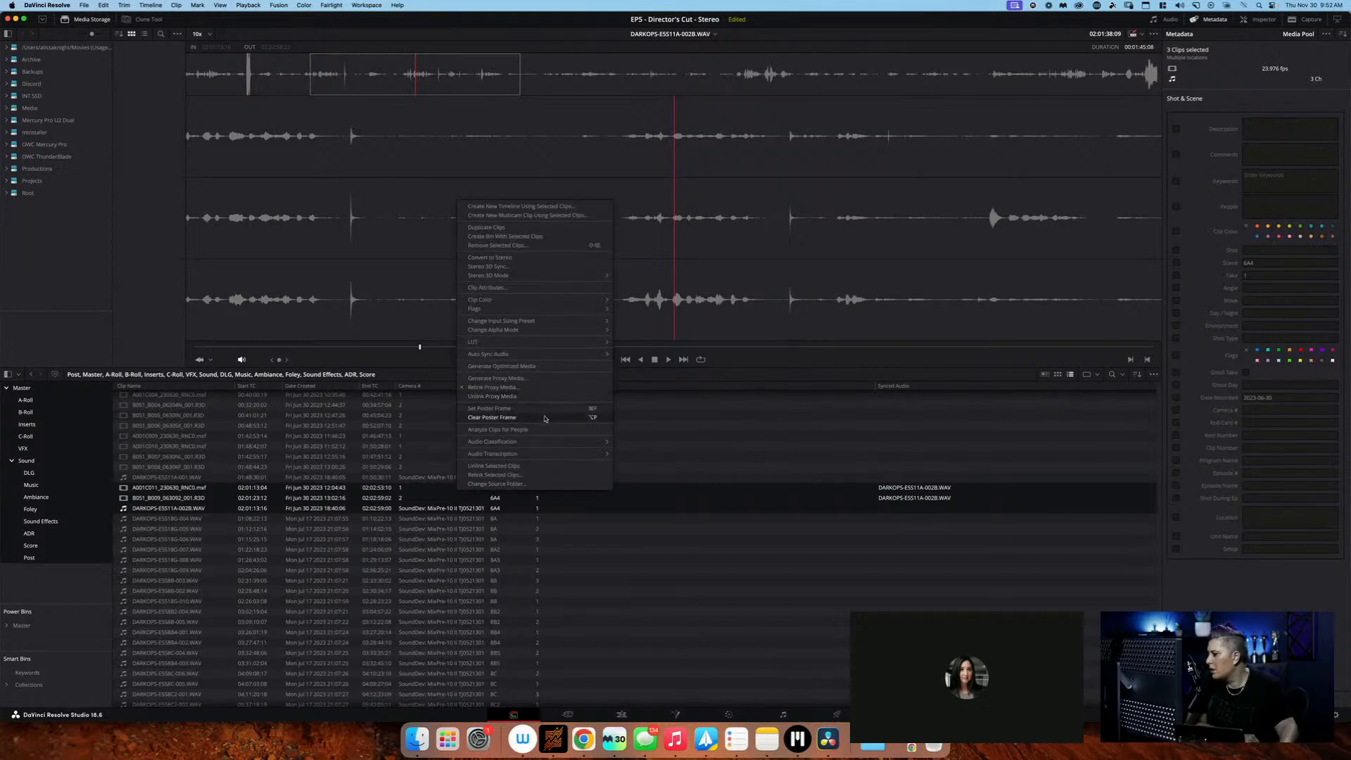
pyautogui.moveTo(555, 354)
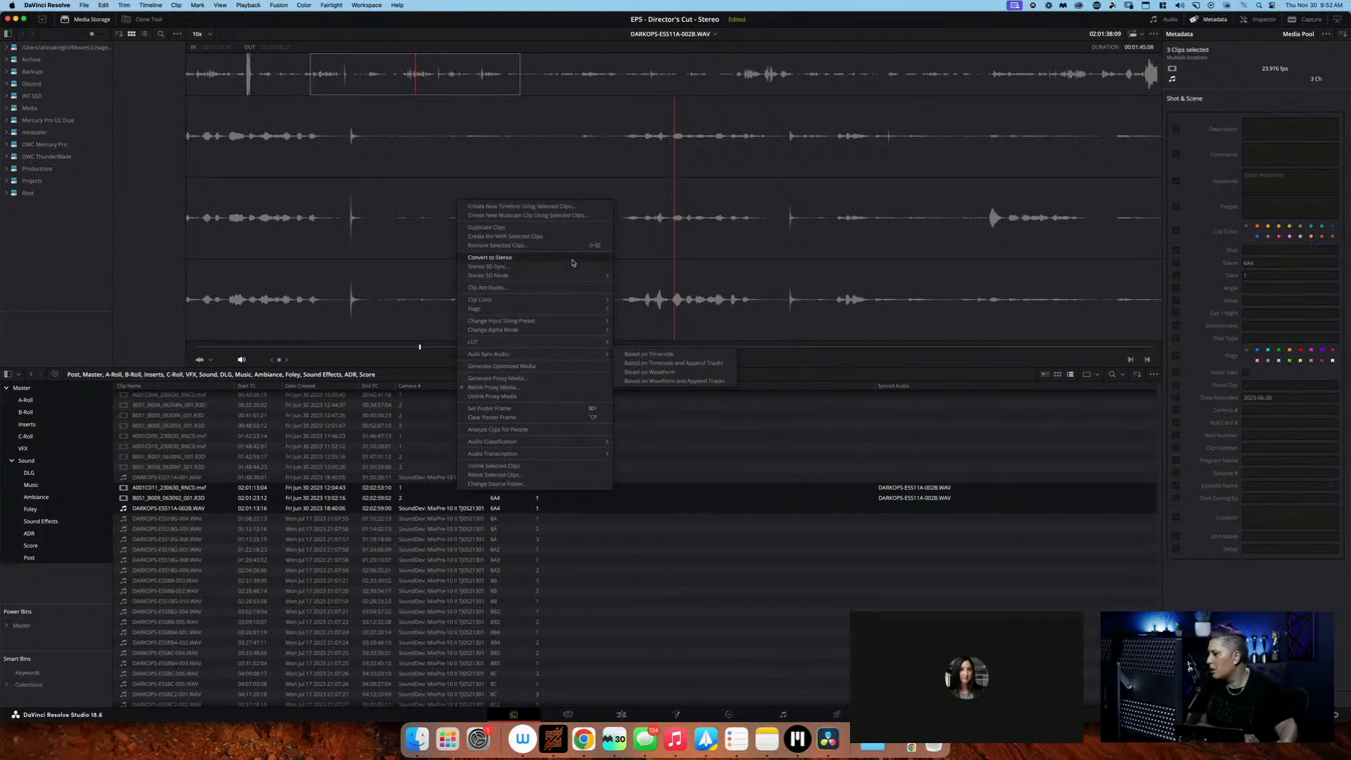
pyautogui.click(570, 215)
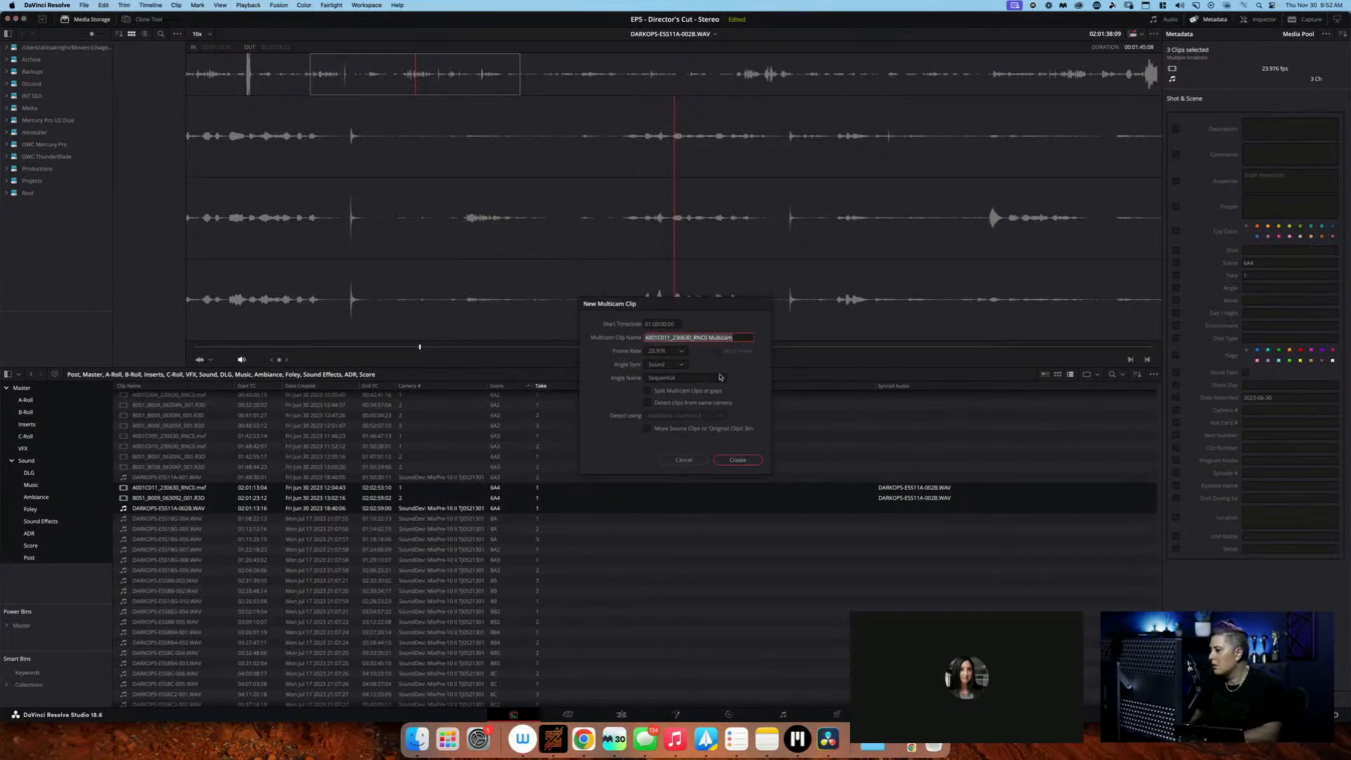
pyautogui.write('S6A4-T1-SYNCED')
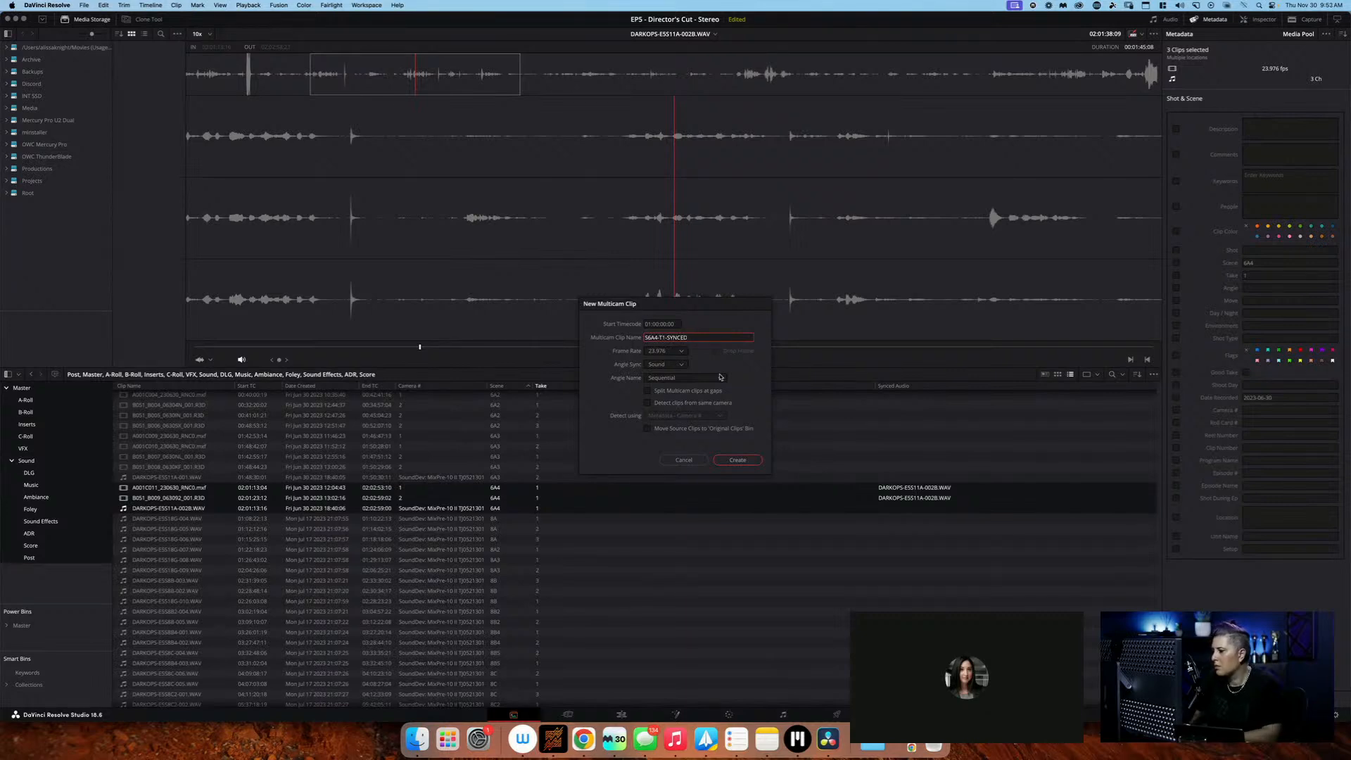
pyautogui.click(667, 365)
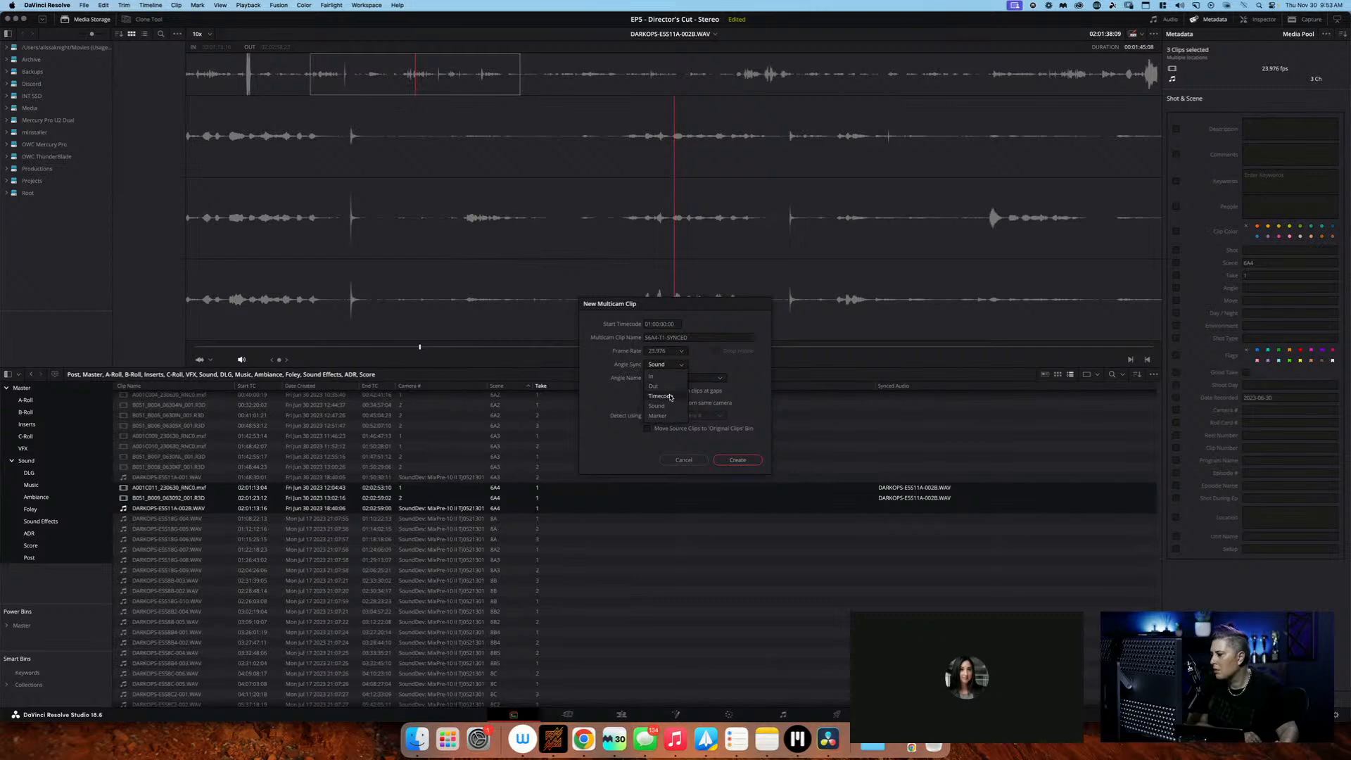
pyautogui.click(668, 397)
pyautogui.click(747, 463)
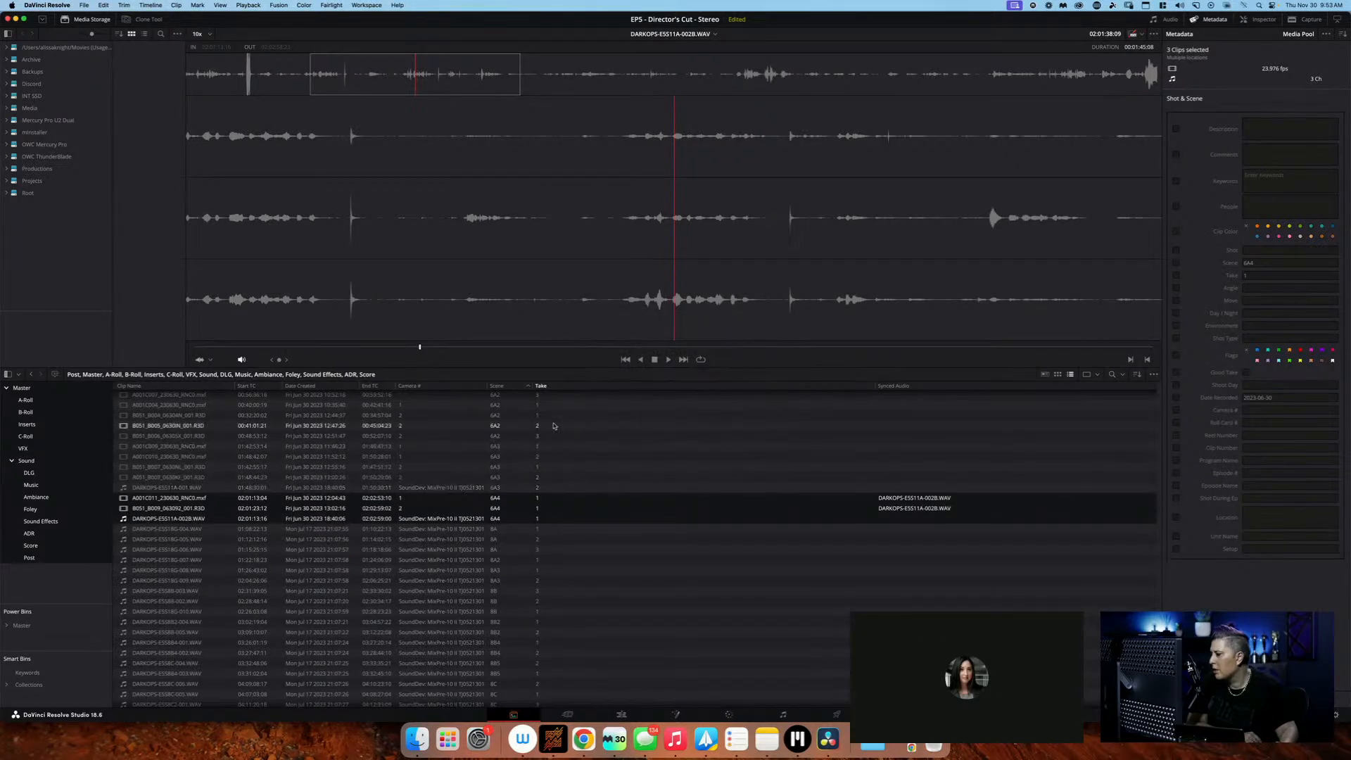
# On the Edit page, place the S6A4-T1-SYNCED multicam clip from the Master bin at the start of Timeline 2
pyautogui.scroll(-20, 554, 425)
pyautogui.scroll(-15, 554, 425)
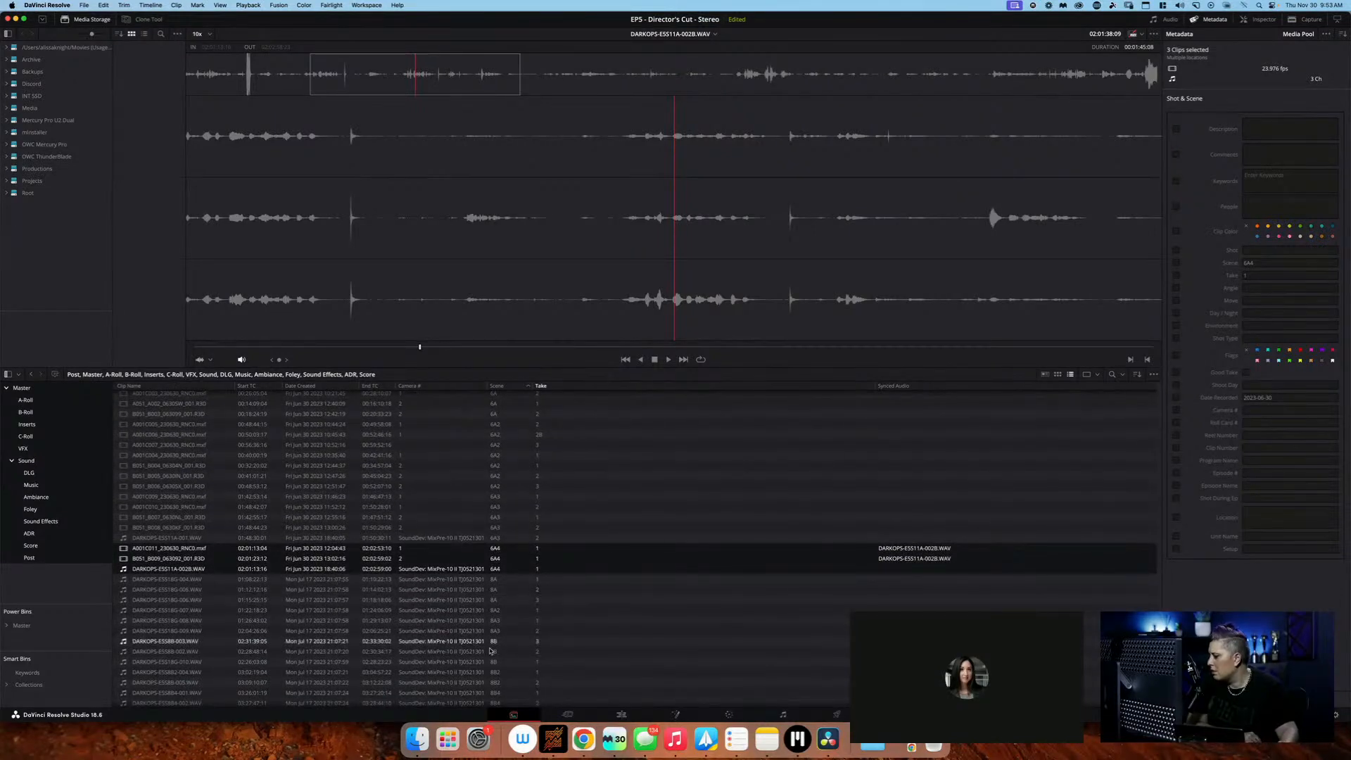
pyautogui.click(616, 713)
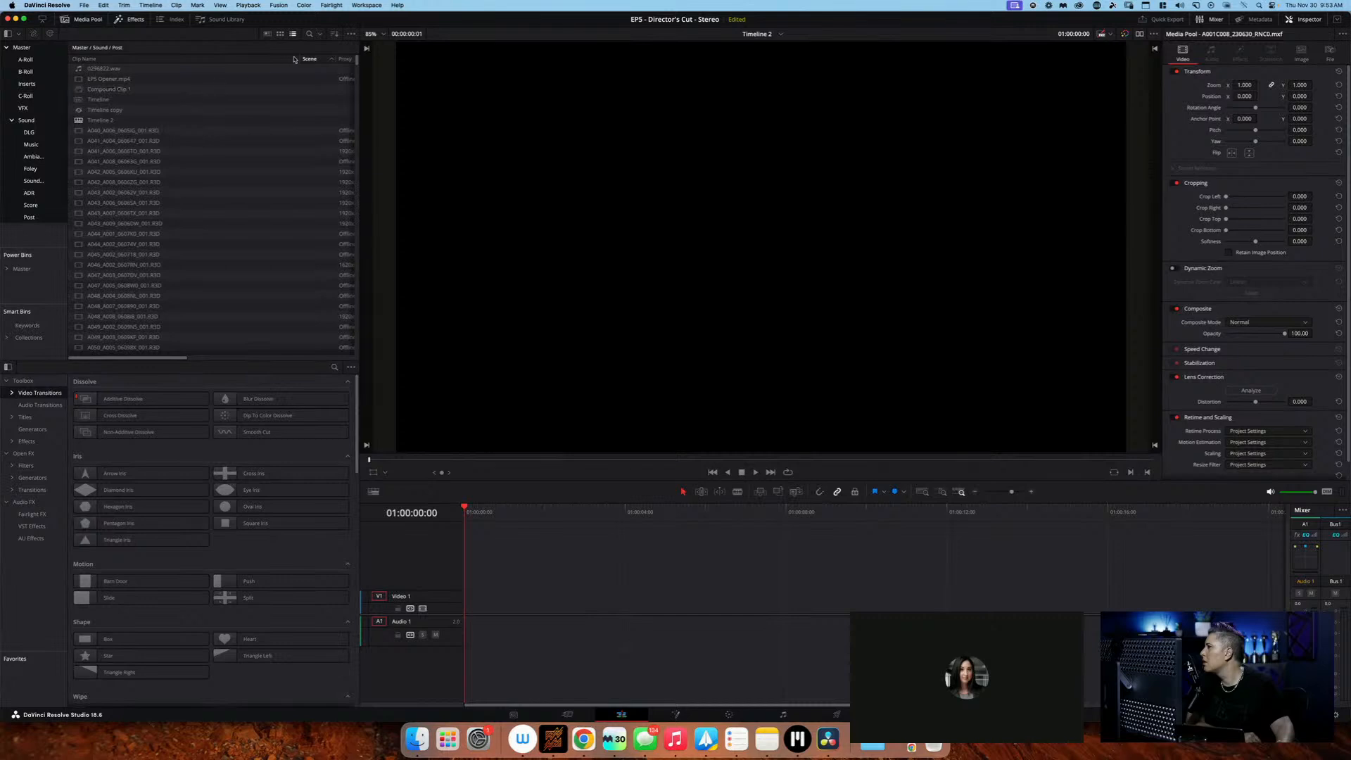
pyautogui.click(244, 61)
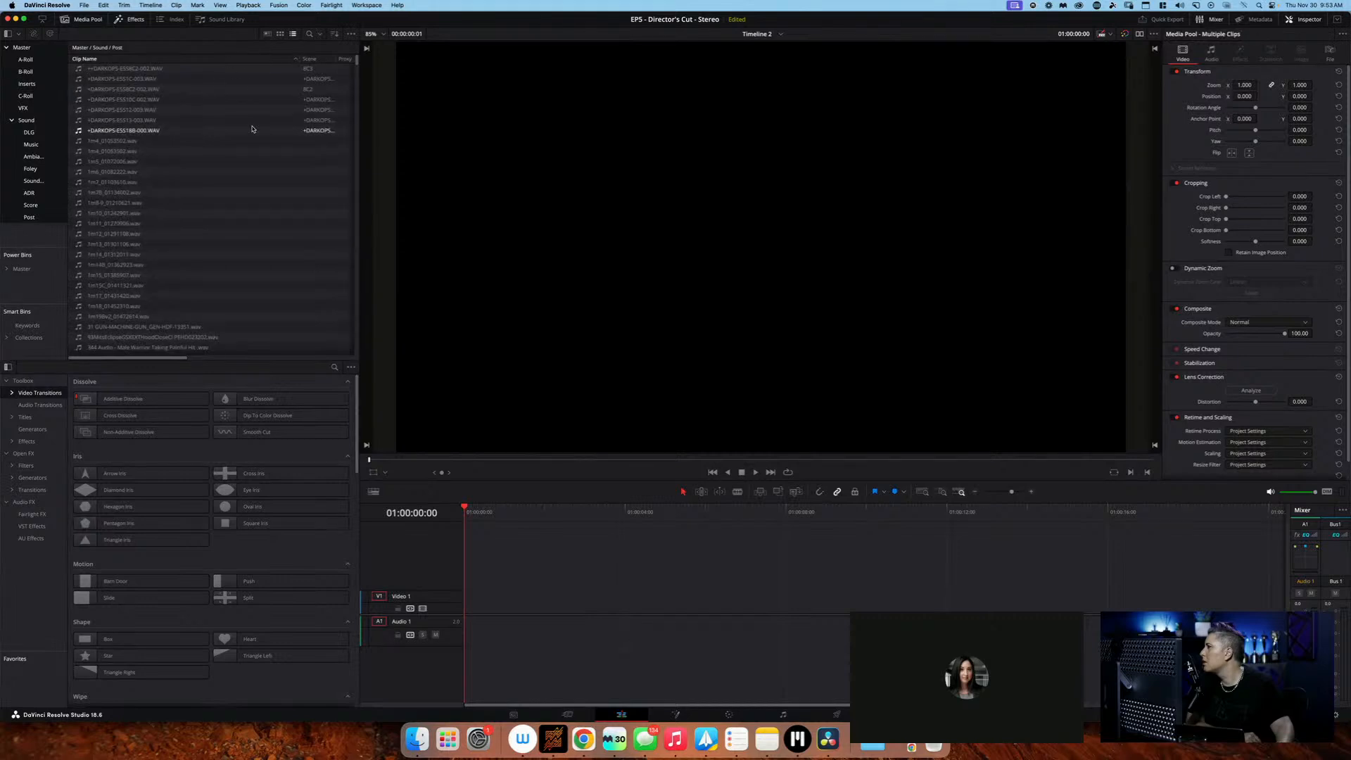
pyautogui.click(55, 51)
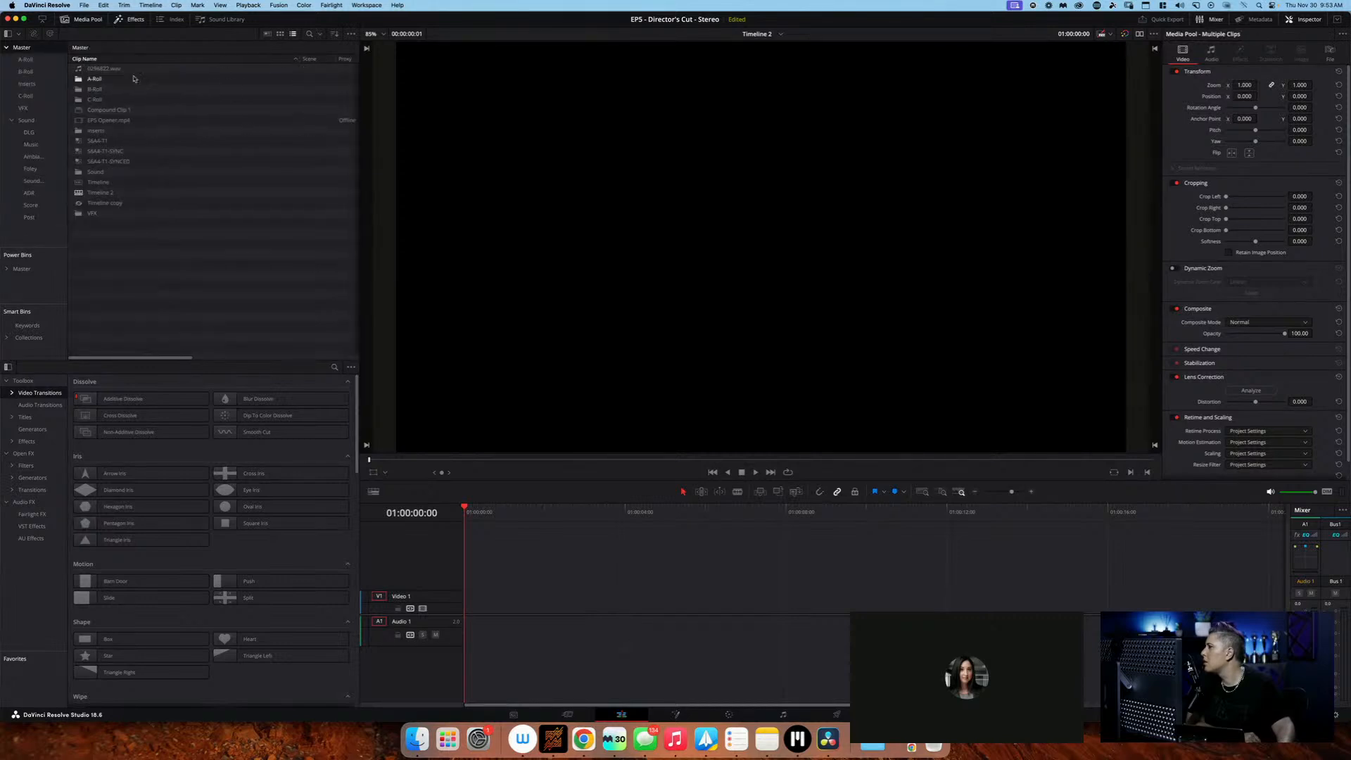
pyautogui.click(164, 161)
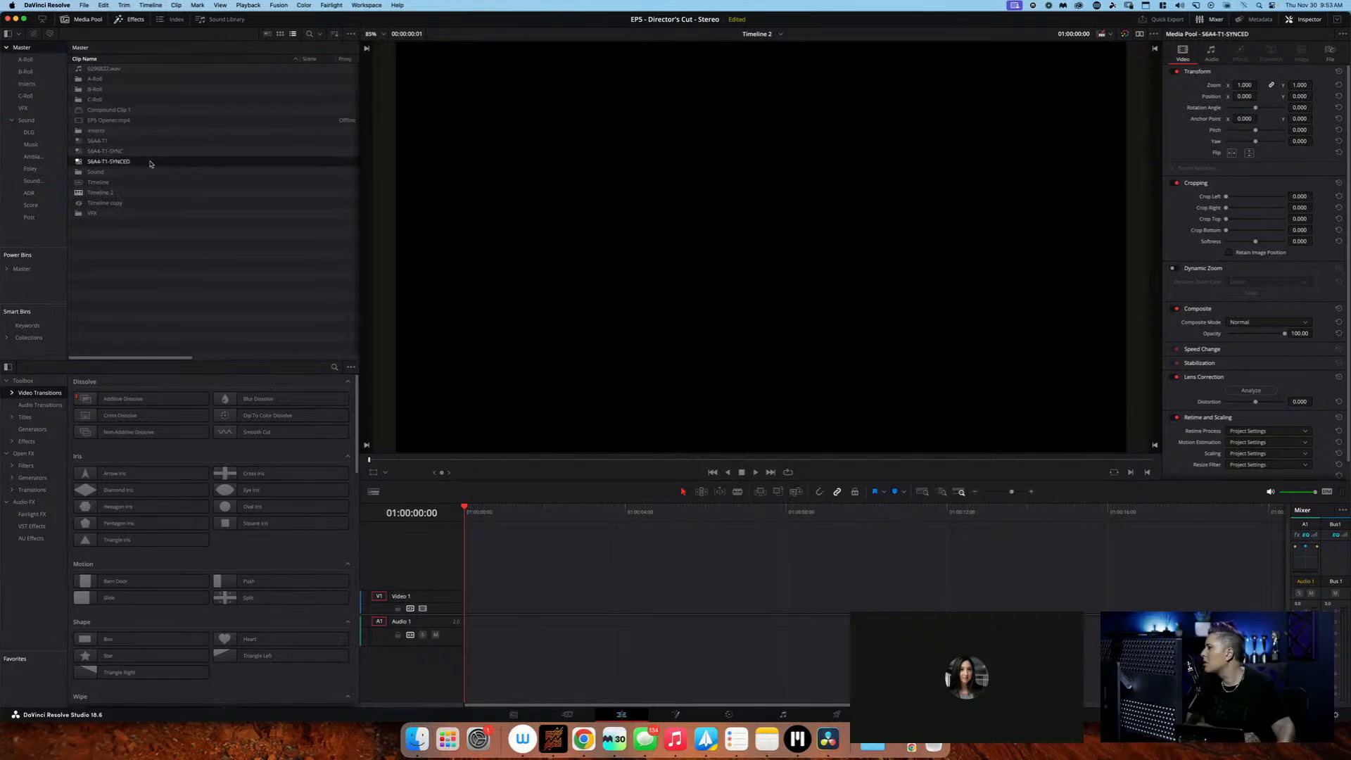
pyautogui.moveTo(256, 277); pyautogui.dragTo(484, 603)
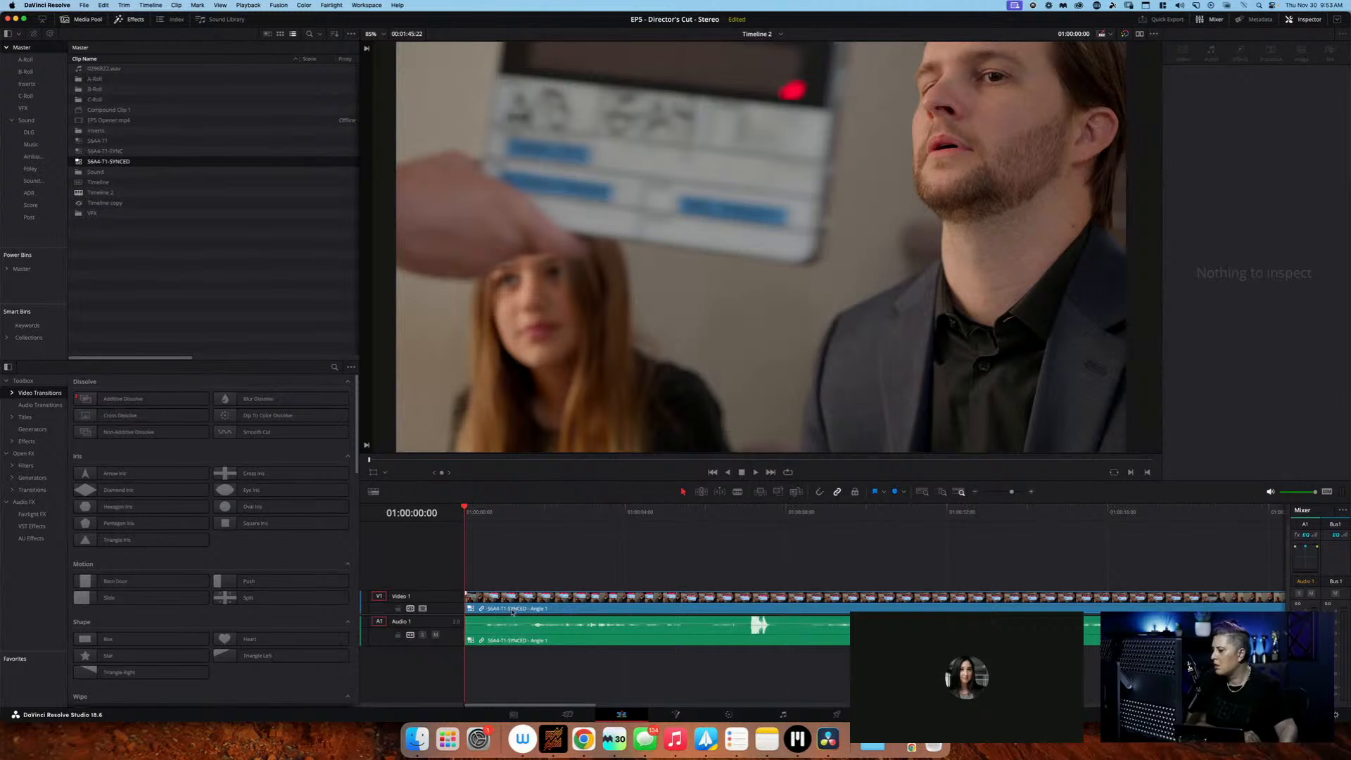
# Select the multicam clip on the timeline and show its angles in a dual-viewer layout with the source viewer in Multicam mode
pyautogui.click(512, 609)
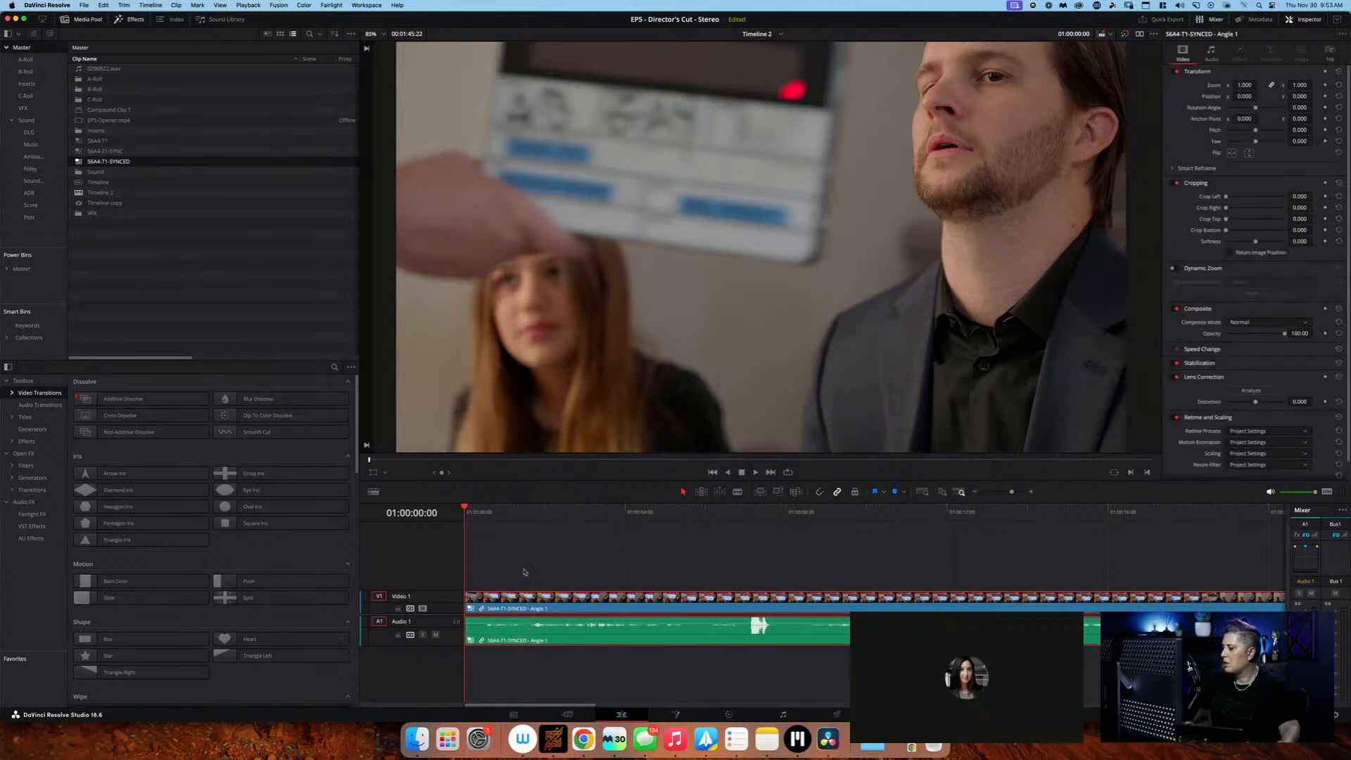
pyautogui.click(1140, 35)
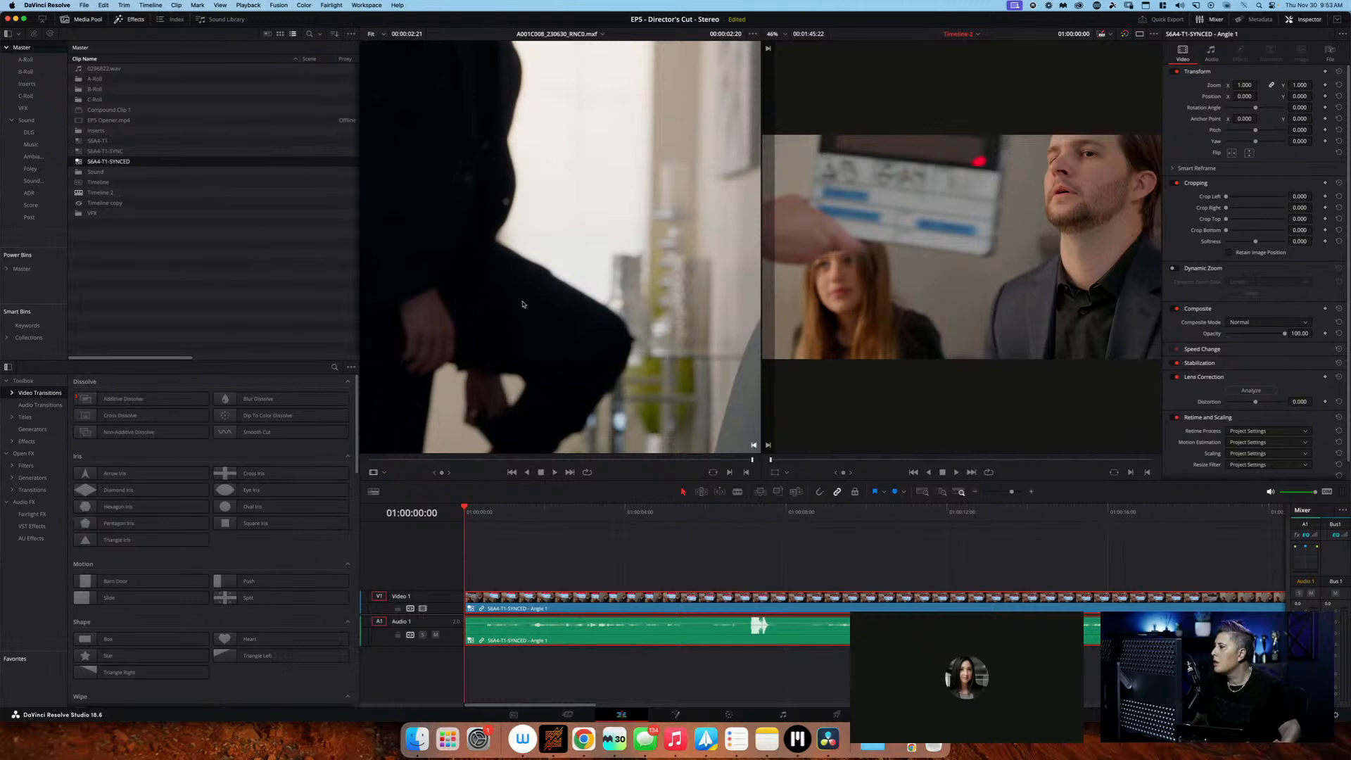
pyautogui.click(384, 473)
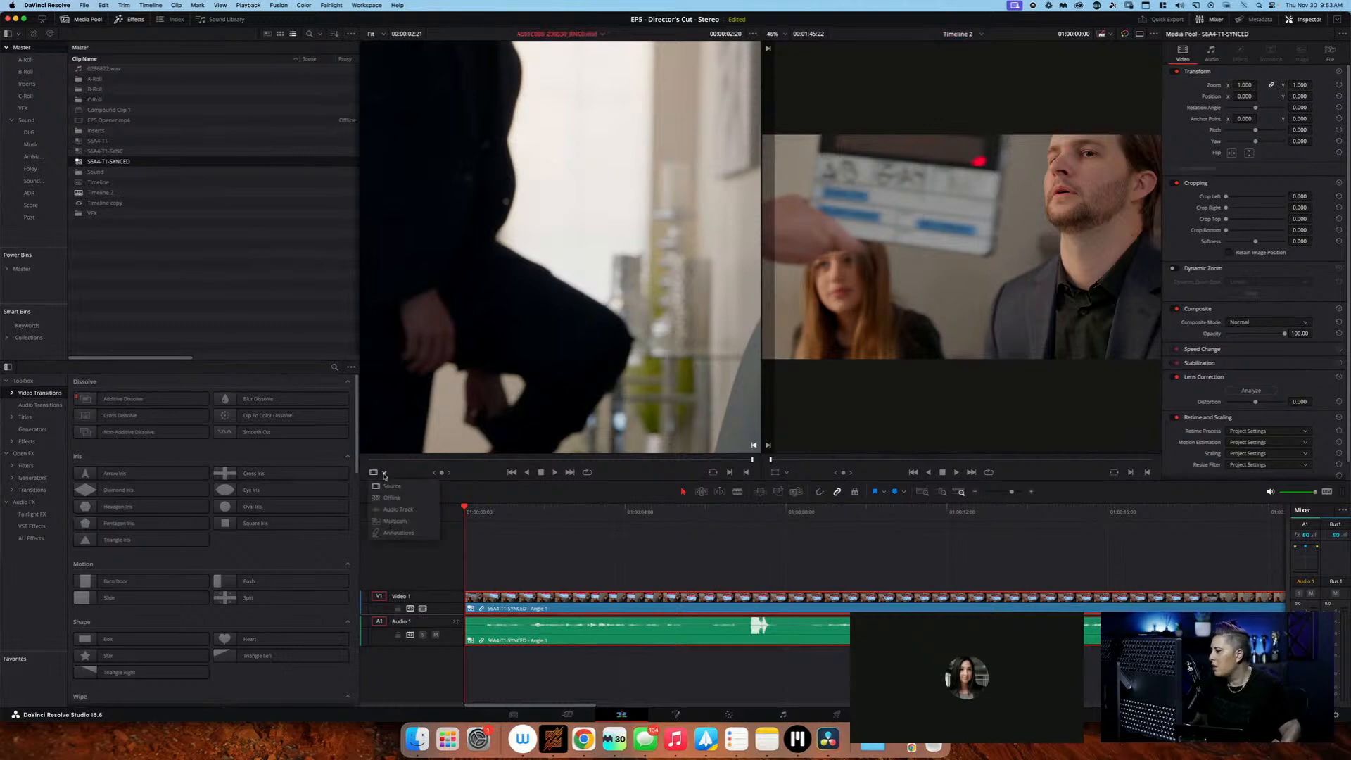
pyautogui.click(396, 521)
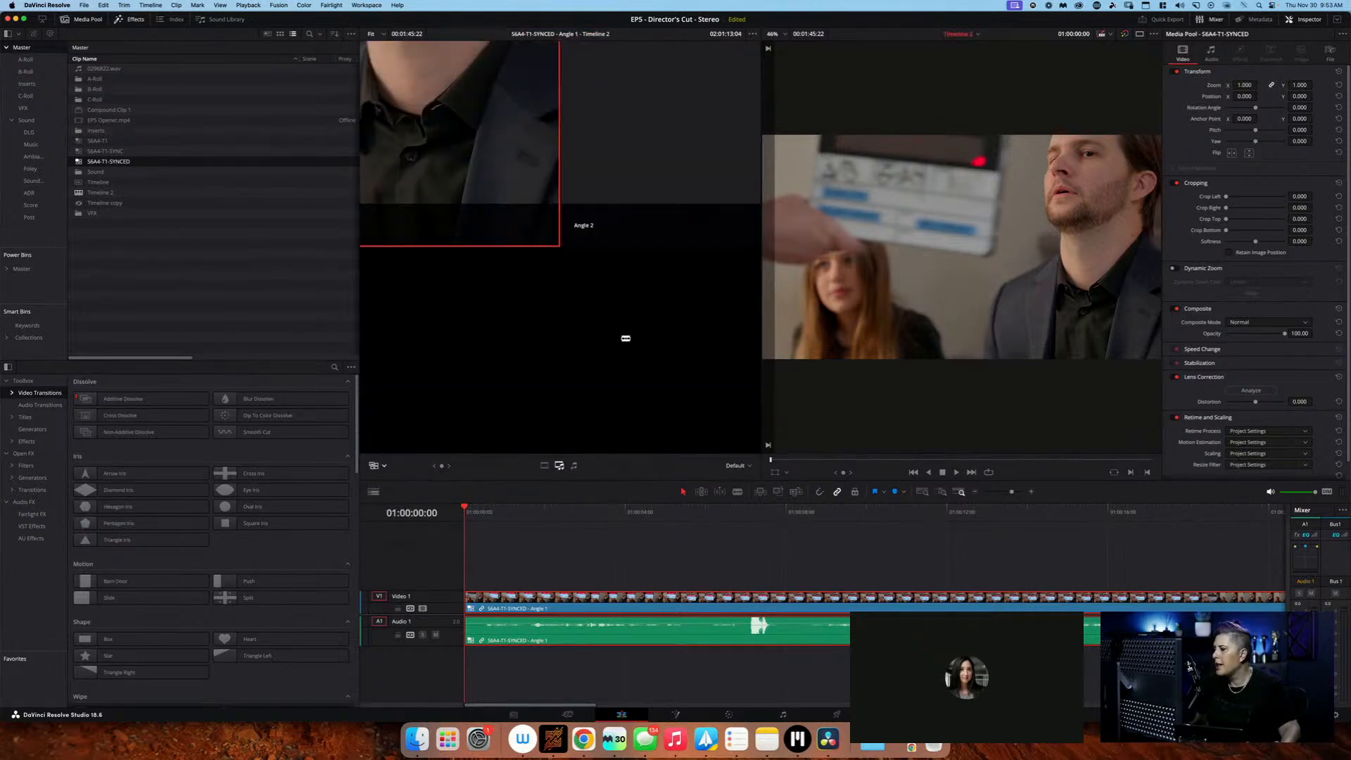
# Set the multicam viewer's zoom to 50% so the angle grid can be seen
pyautogui.click(381, 34)
pyautogui.click(384, 48)
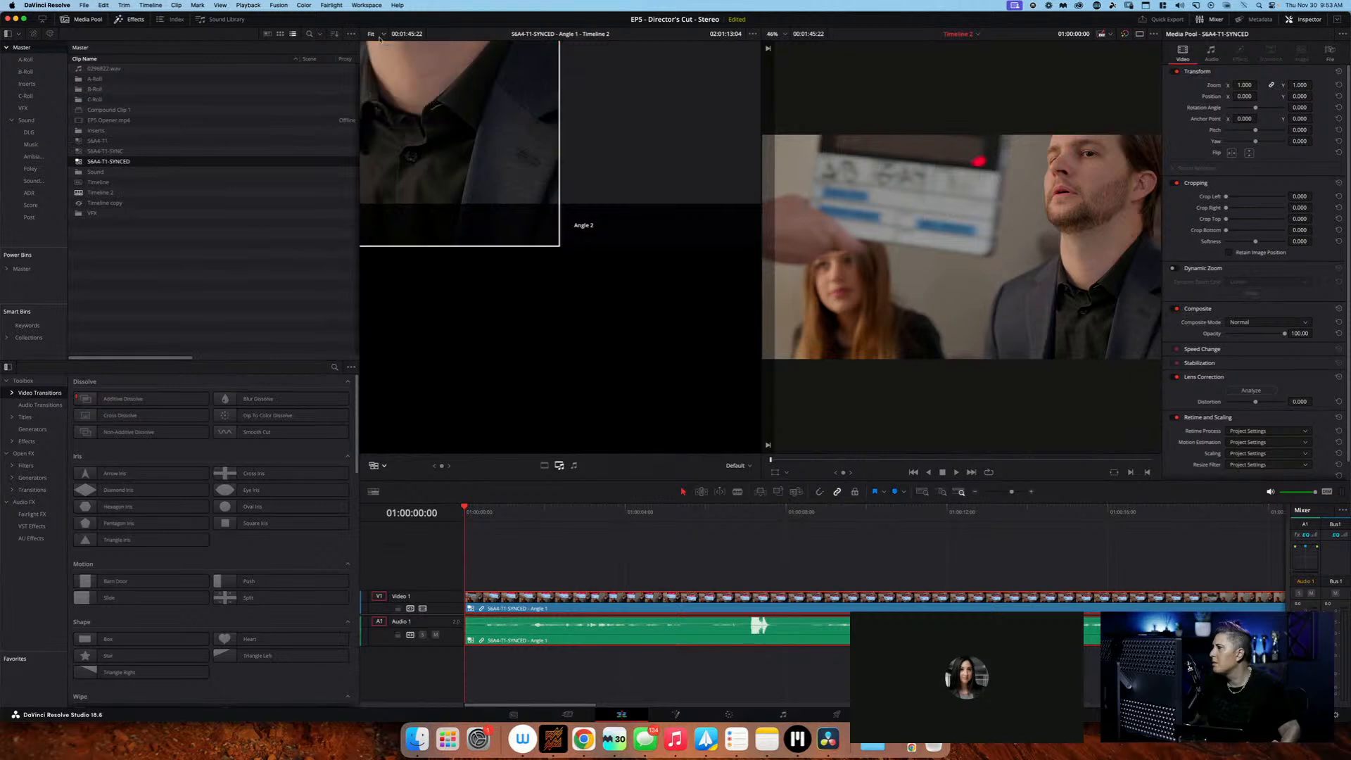
pyautogui.click(380, 34)
pyautogui.click(390, 69)
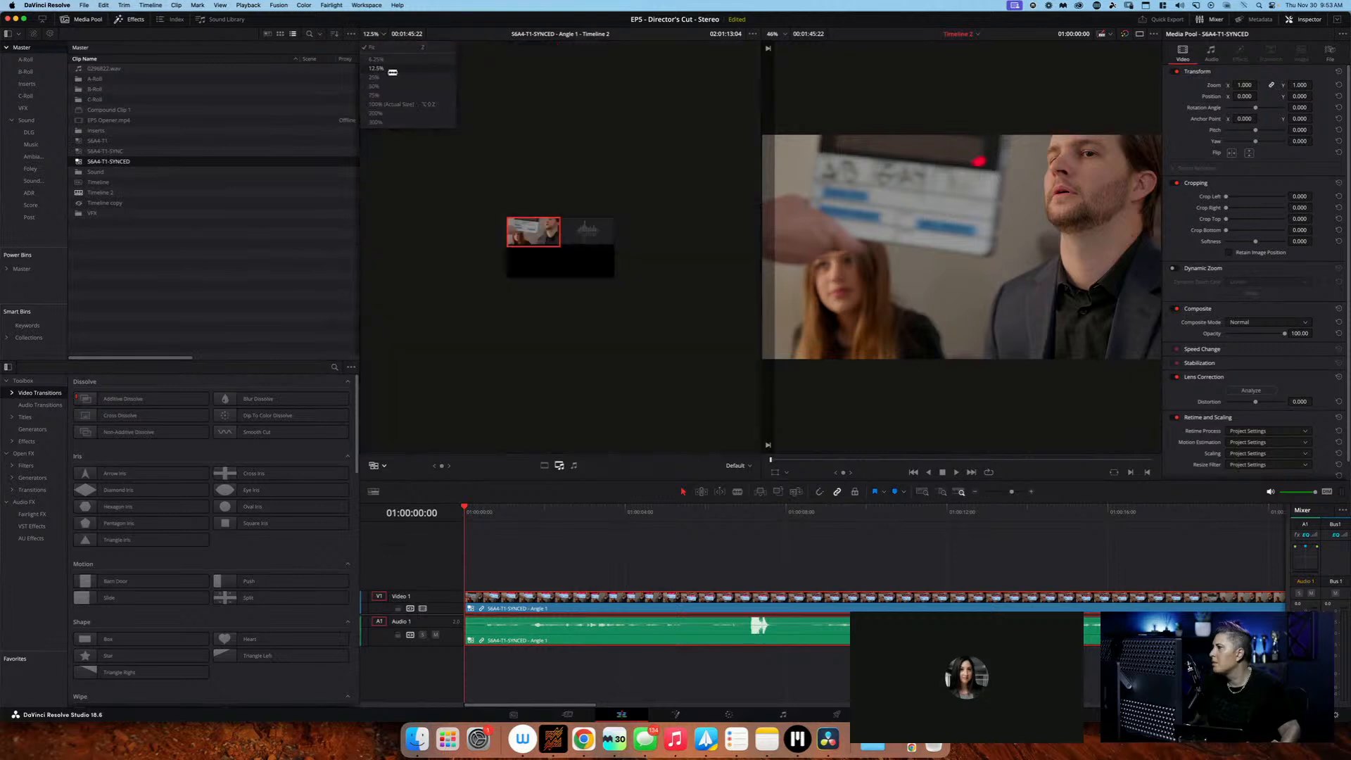
pyautogui.click(384, 34)
pyautogui.click(391, 86)
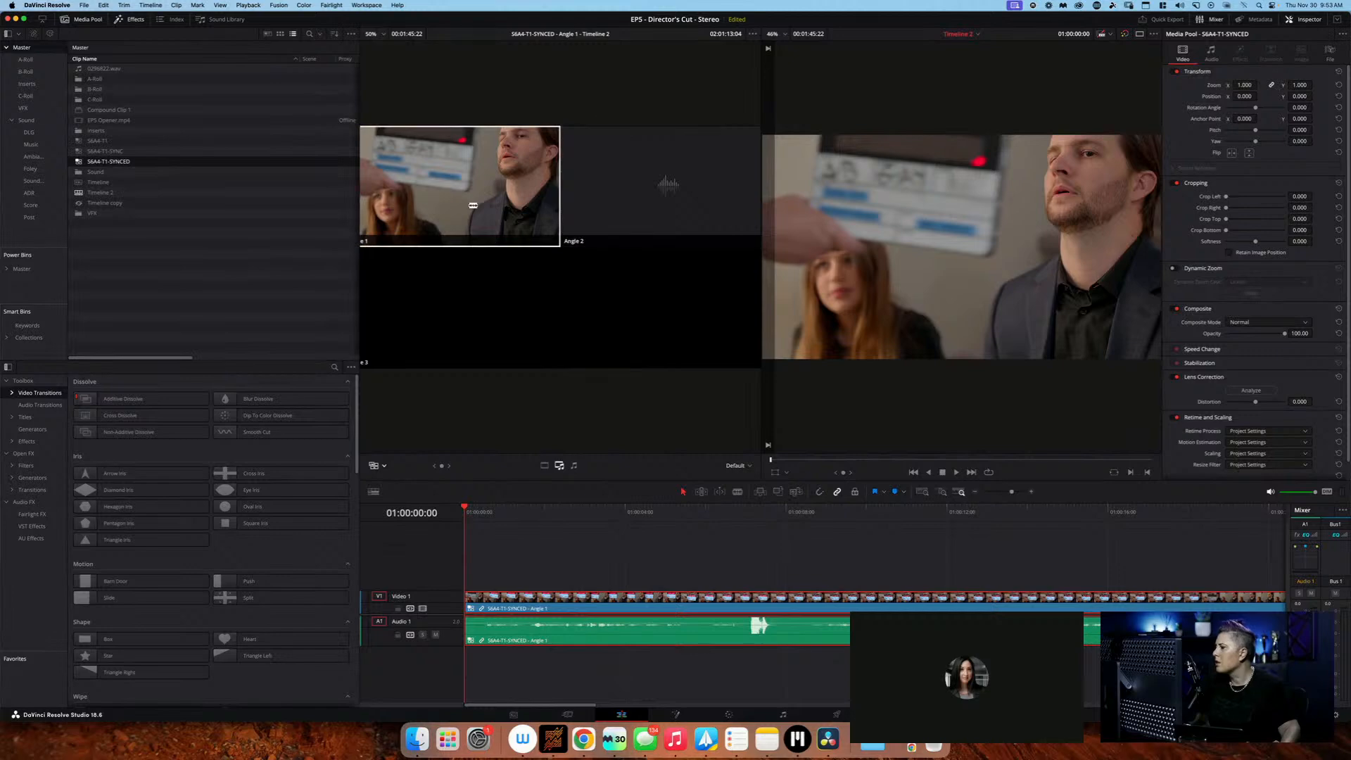
# Scrub past both cameras' slates, split the multicam clip at 01:00:31:19 and ripple-delete everything before the cut
pyautogui.moveTo(482, 506); pyautogui.dragTo(1207, 505)
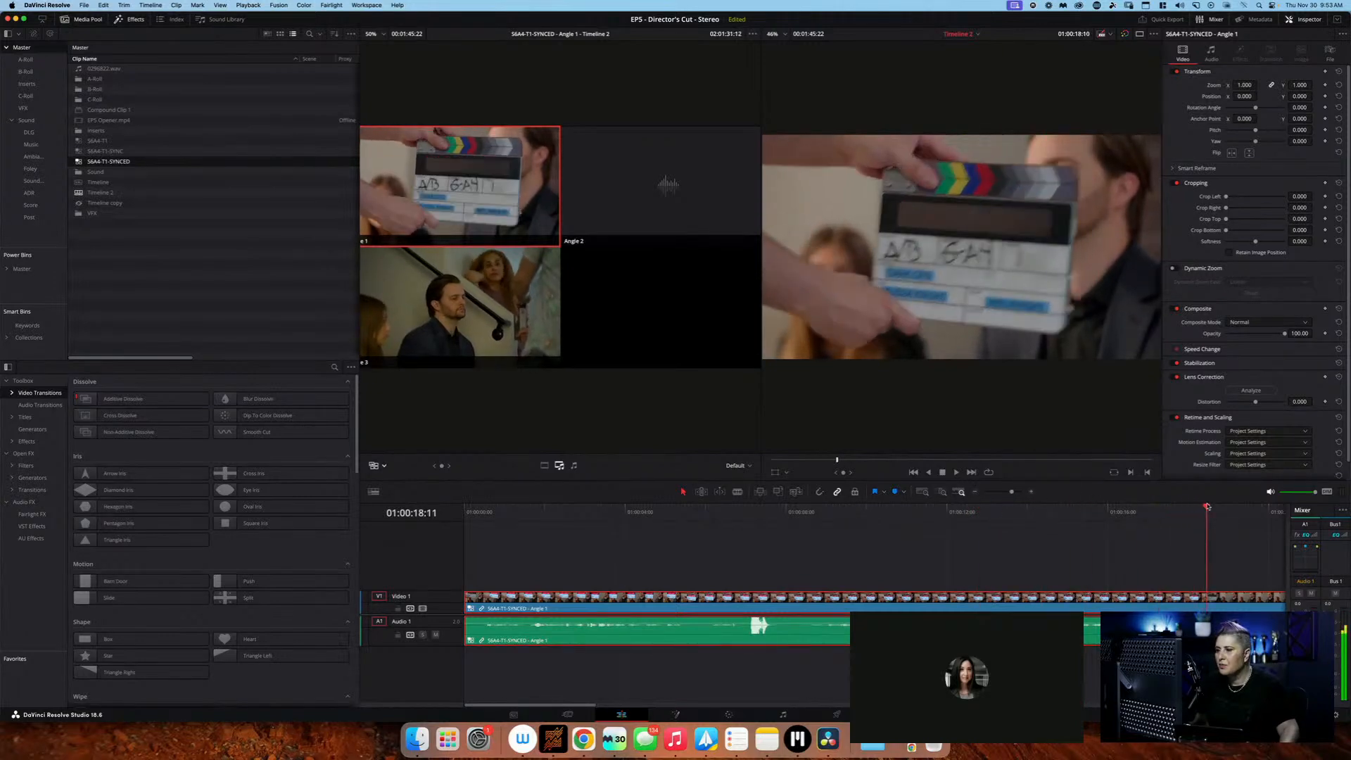
pyautogui.hscroll(10, 1208, 505)
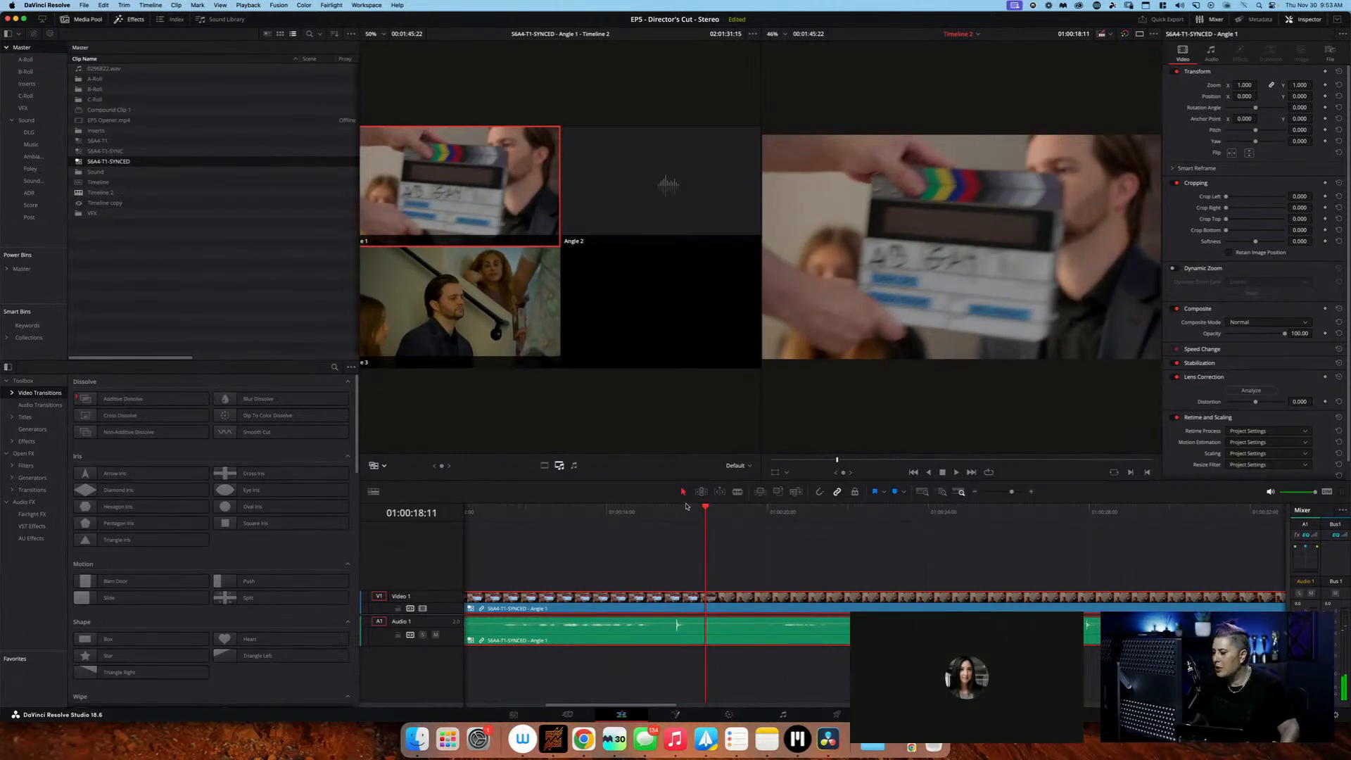
pyautogui.moveTo(687, 505); pyautogui.dragTo(1066, 508)
pyautogui.hscroll(1, 947, 587)
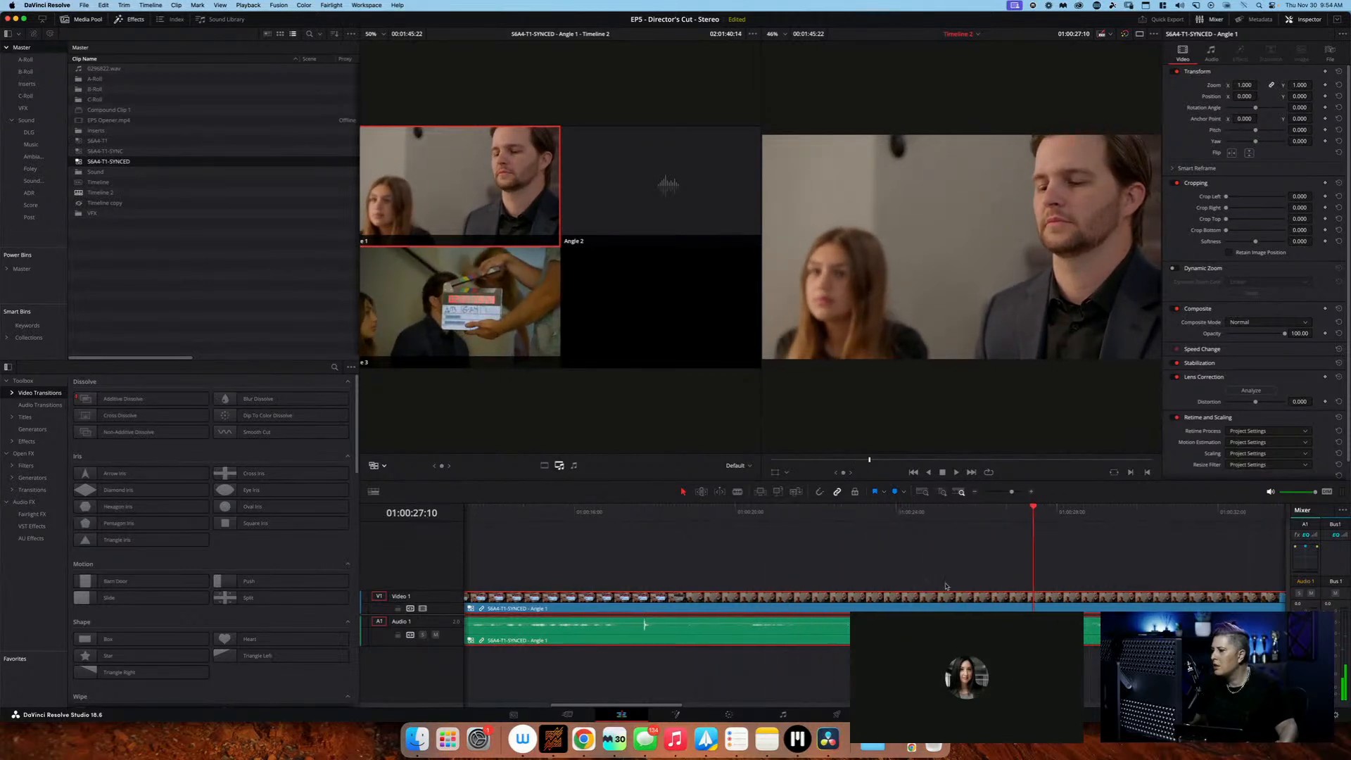
pyautogui.hscroll(5, 946, 586)
pyautogui.moveTo(669, 507); pyautogui.dragTo(848, 507)
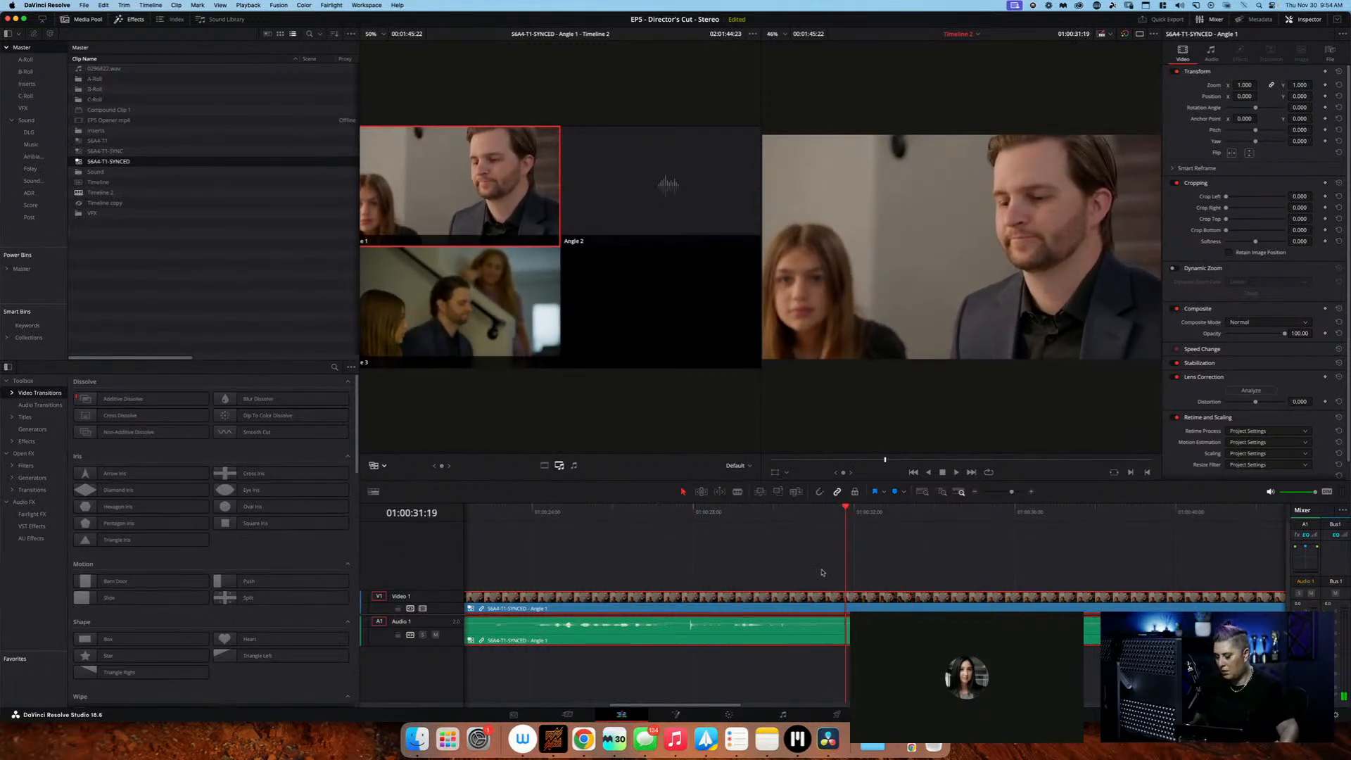
pyautogui.press('super+b')
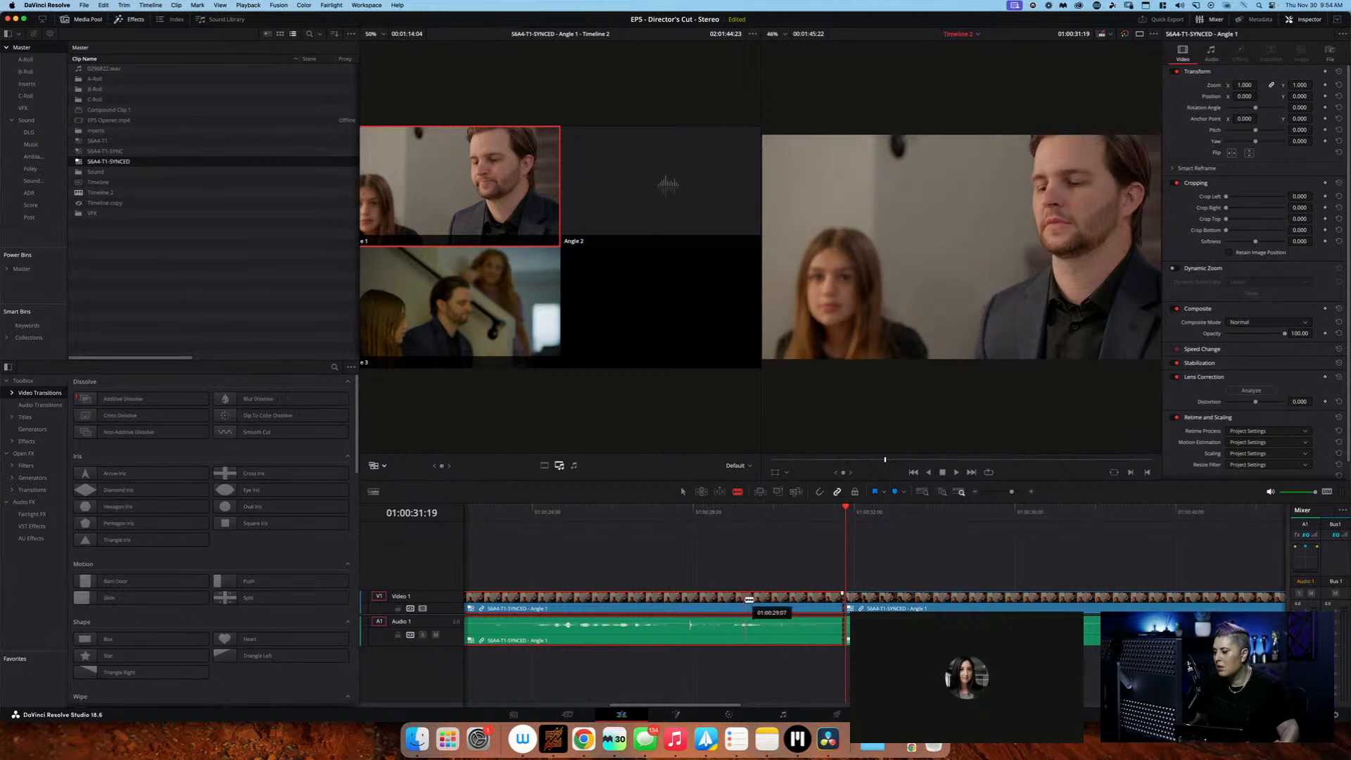
pyautogui.press('Home')
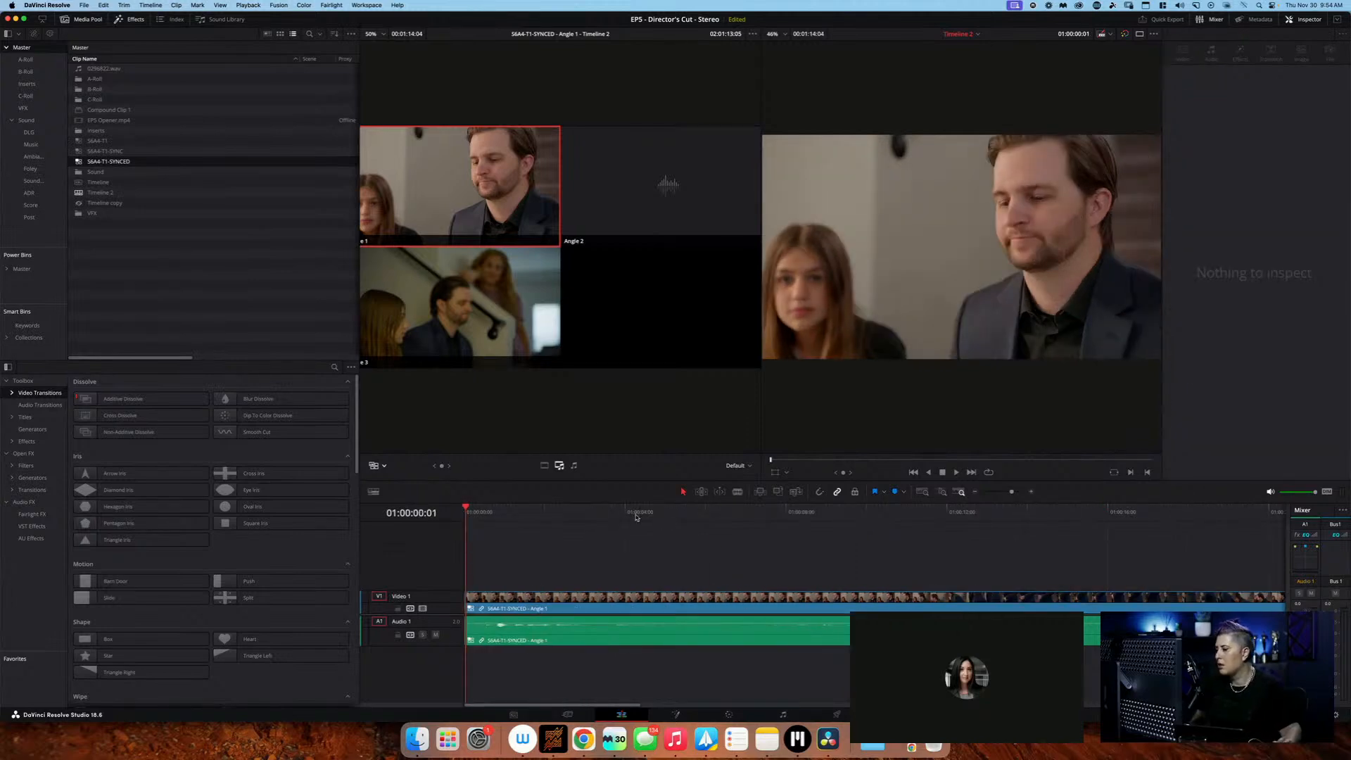
# Play the remaining take, split it at 01:00:18:16 and ripple-delete the opening section before the cut
pyautogui.press('space')
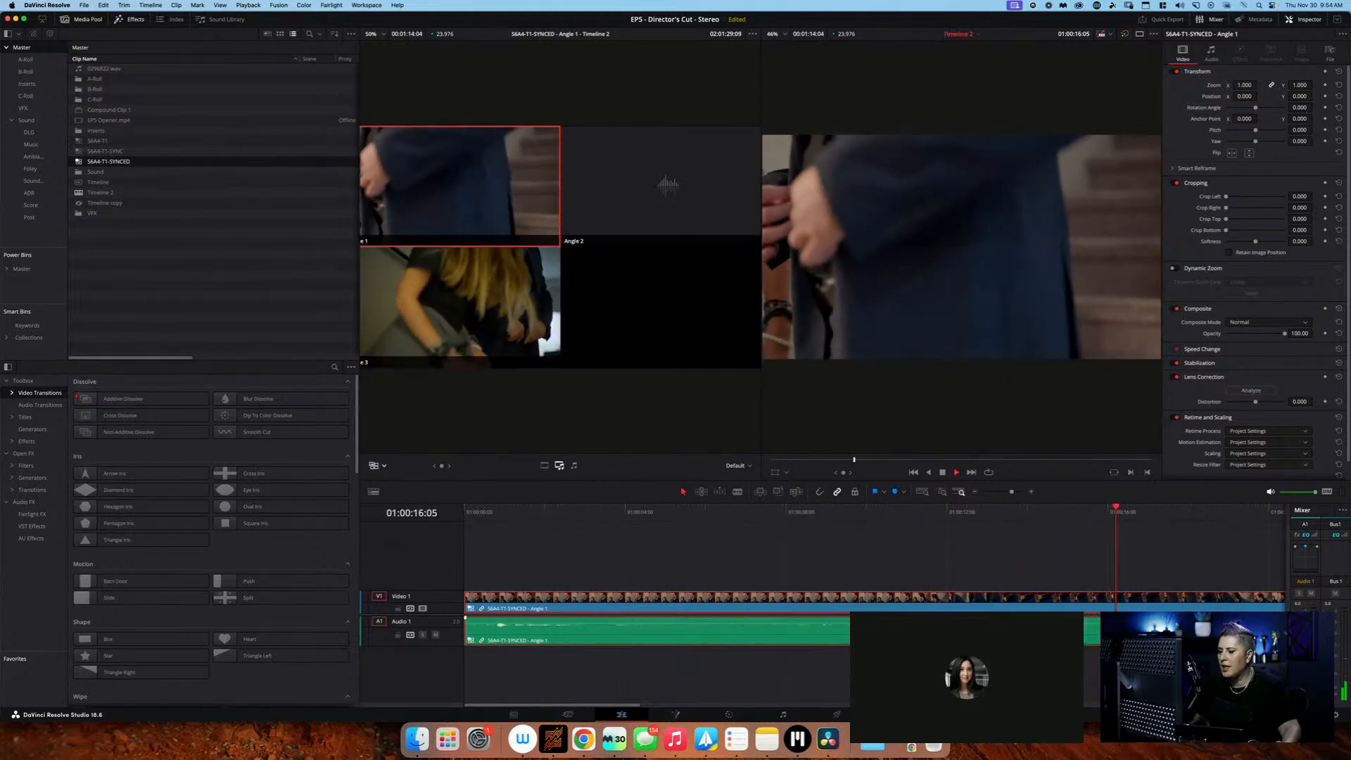
pyautogui.moveTo(1010, 493); pyautogui.dragTo(1006, 495)
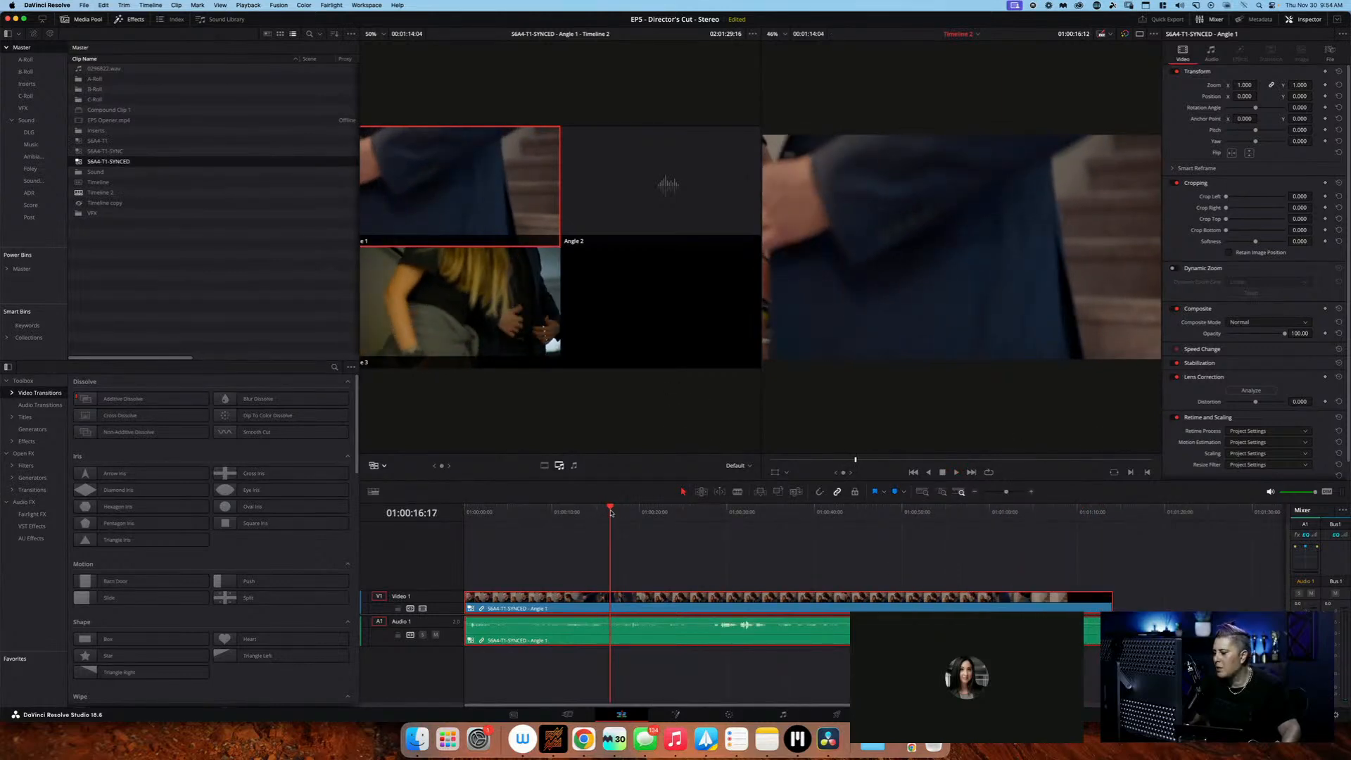
pyautogui.moveTo(611, 512)
pyautogui.mouseDown()
pyautogui.moveTo(701, 512)
pyautogui.moveTo(599, 511)
pyautogui.moveTo(661, 511)
pyautogui.moveTo(628, 513)
pyautogui.mouseUp()
pyautogui.press('b')
pyautogui.click(627, 608)
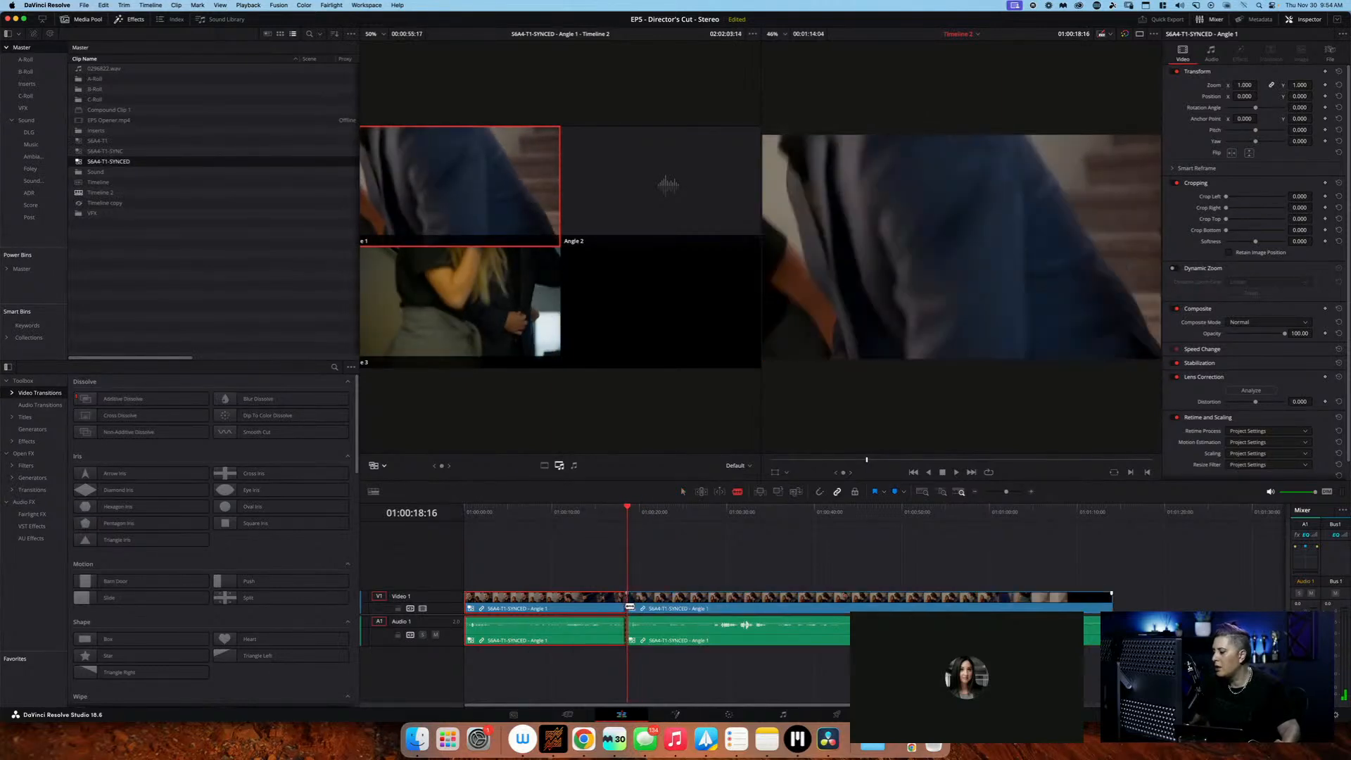
pyautogui.press('a')
pyautogui.press('Delete')
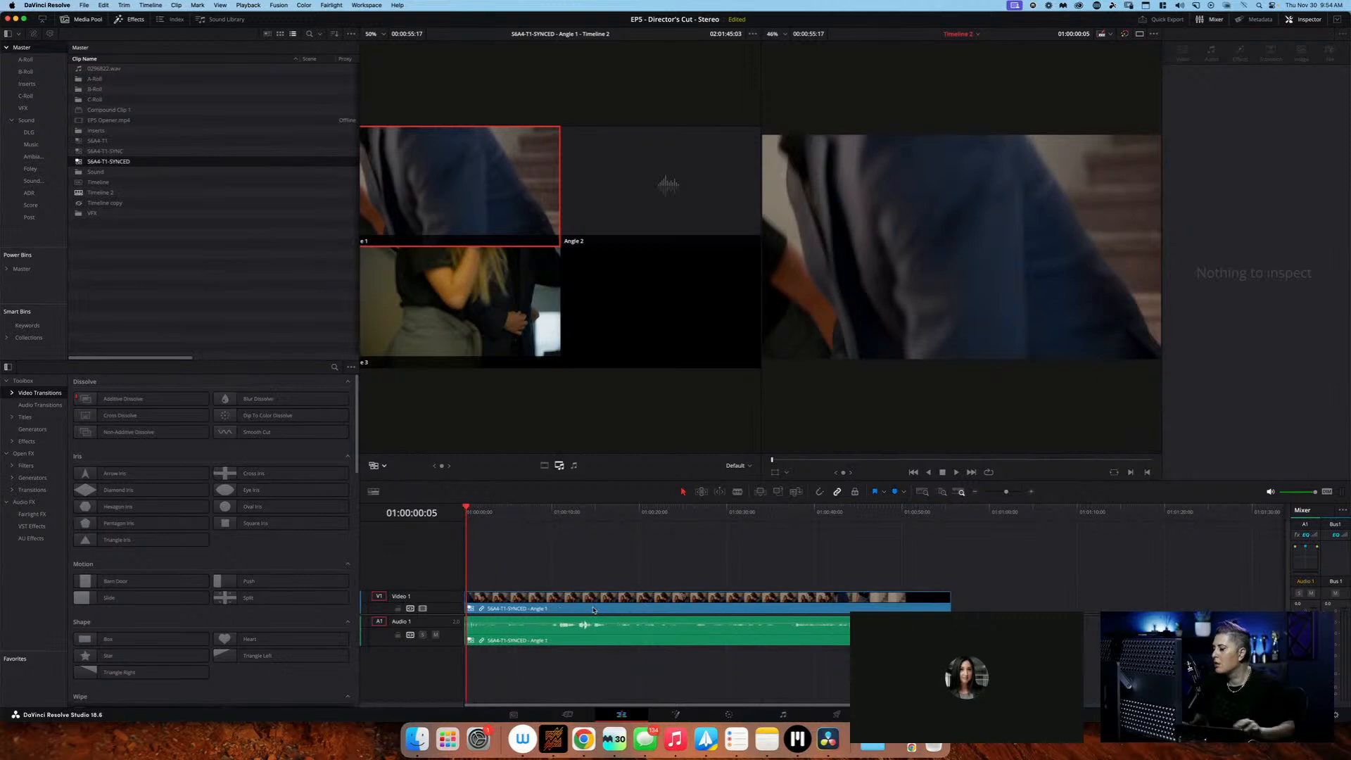
# Review the trimmed take from its start and cut the multicam clip to Angle 3 at 01:00:04:01
pyautogui.press('space')
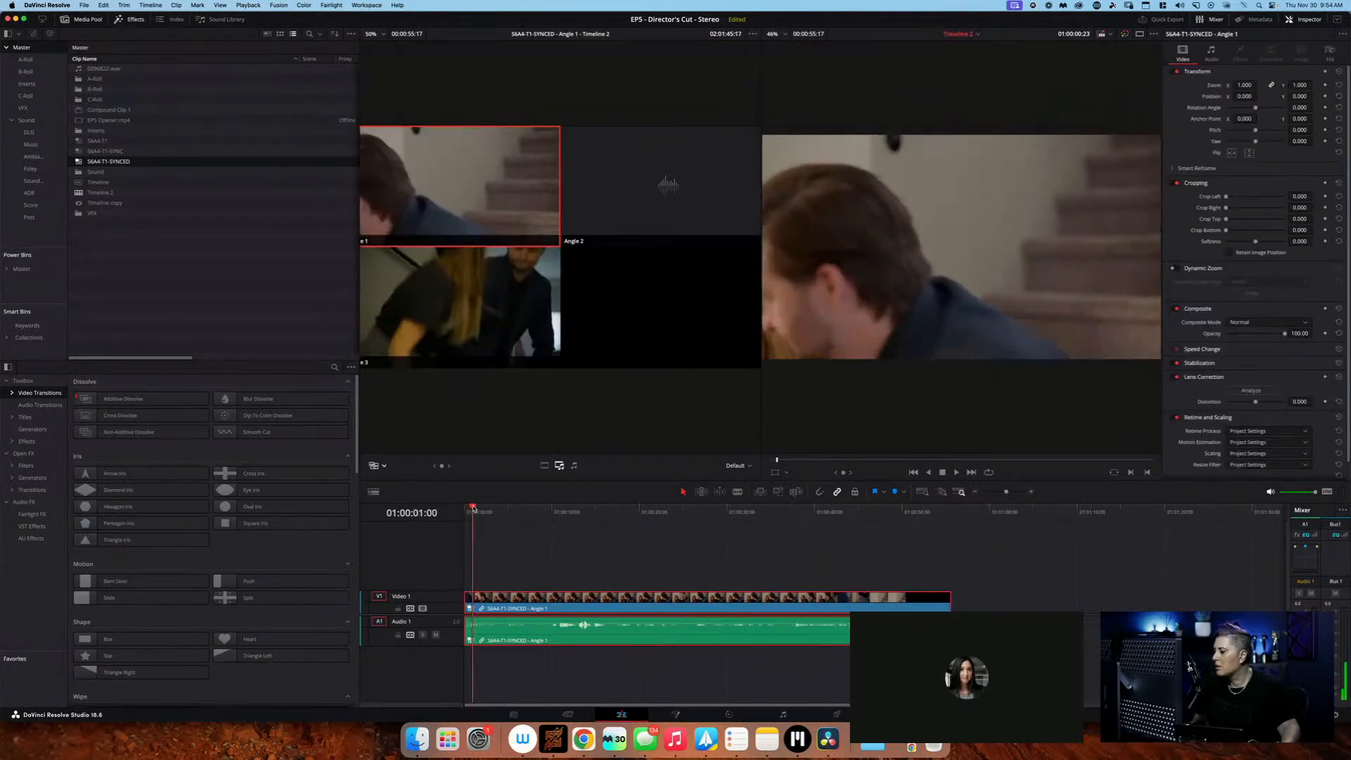
pyautogui.moveTo(490, 508)
pyautogui.mouseDown()
pyautogui.moveTo(567, 506)
pyautogui.moveTo(464, 507)
pyautogui.moveTo(500, 506)
pyautogui.mouseUp()
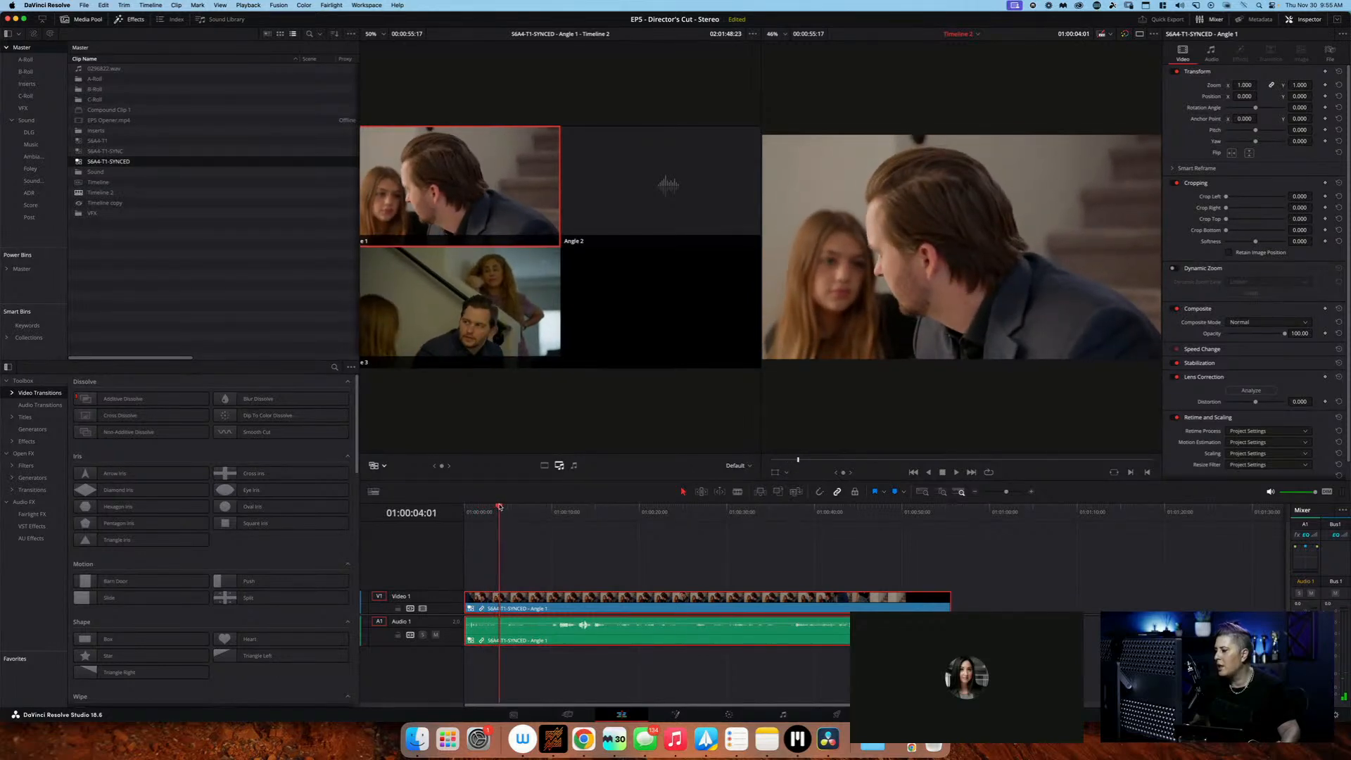
pyautogui.press('2')
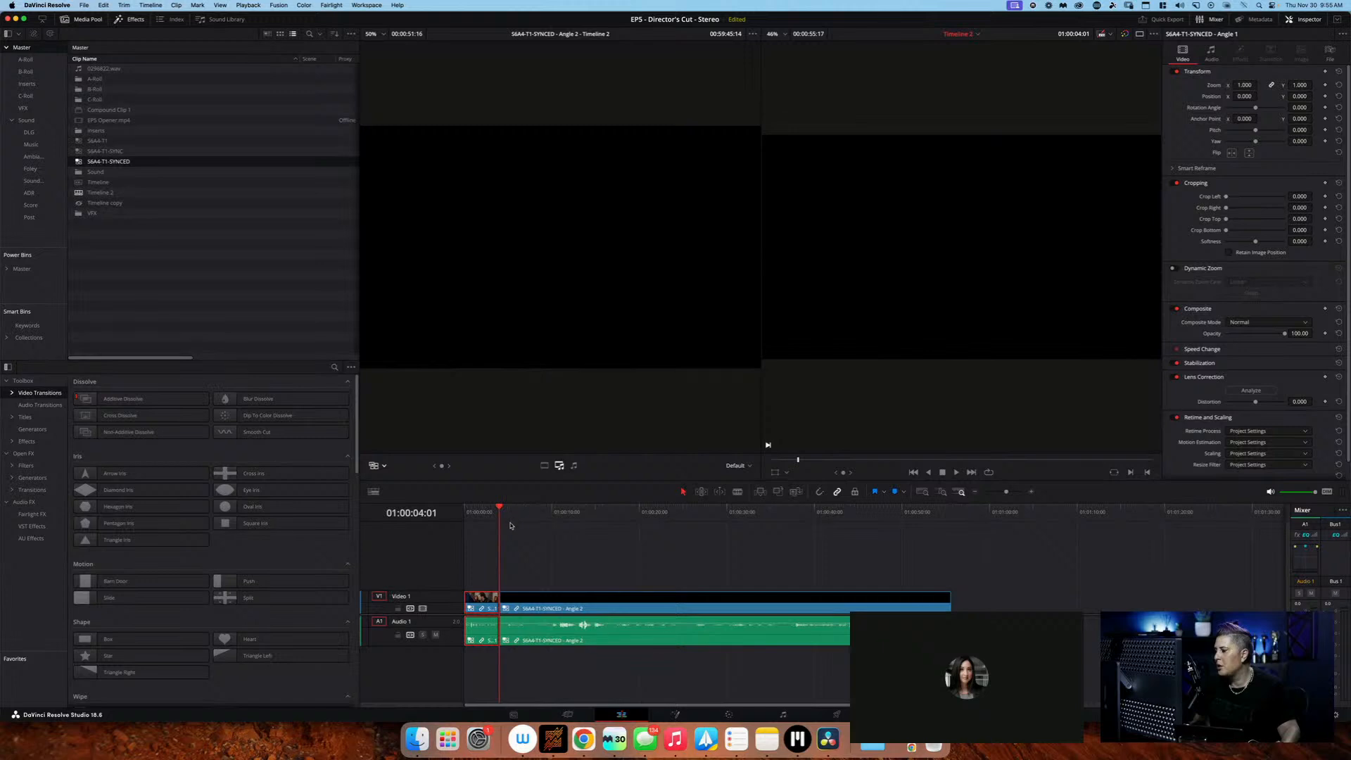
pyautogui.press('3')
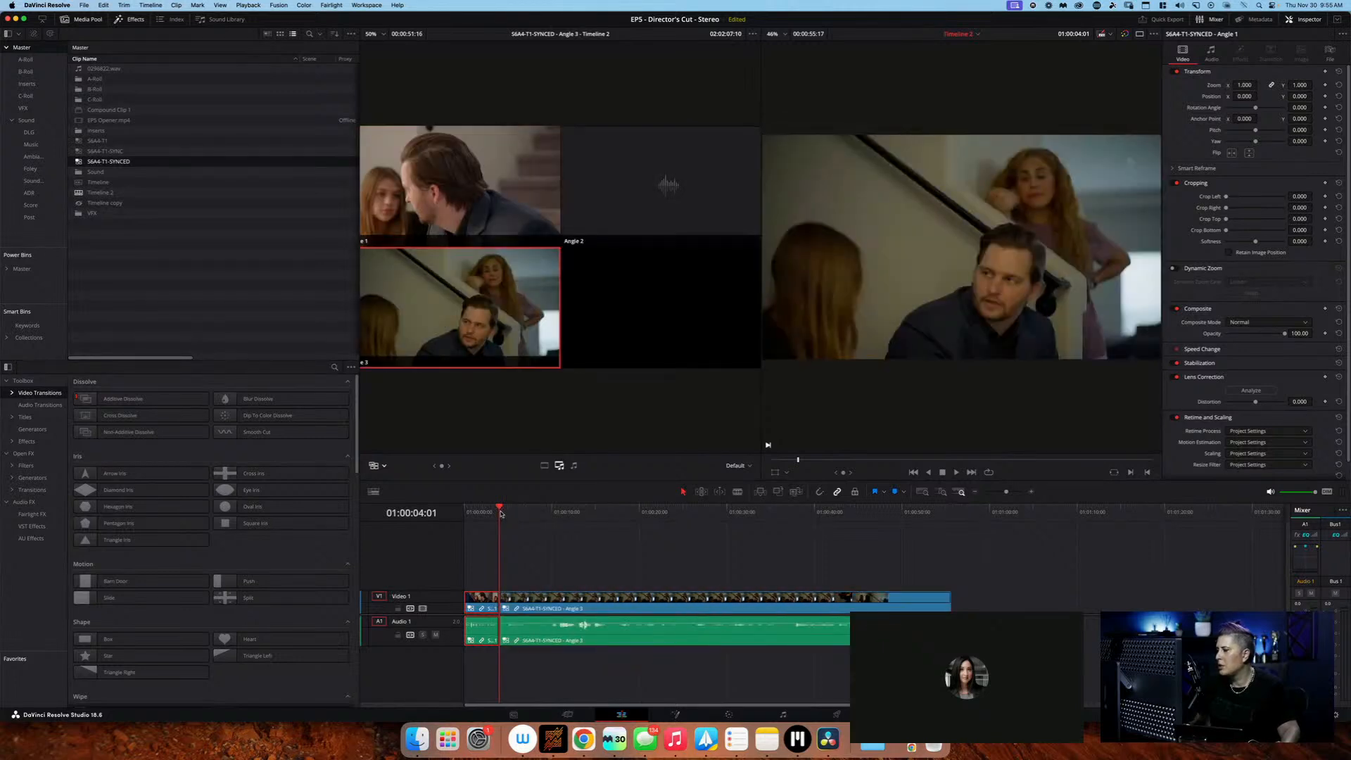
# Cut the multicam clip back to Angle 1 about 11 seconds in, and to Angle 3 again at 01:00:14:17
pyautogui.moveTo(501, 512); pyautogui.dragTo(593, 510)
pyautogui.press('1')
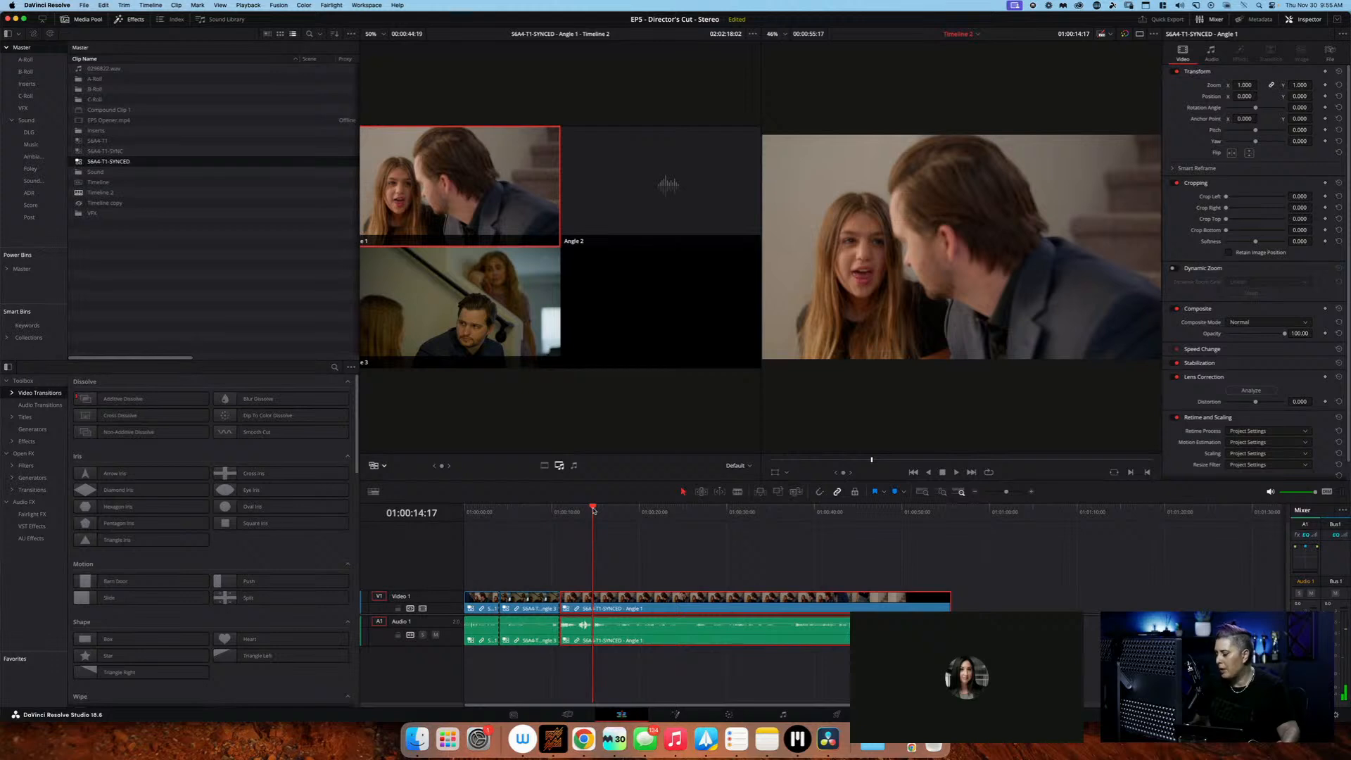
pyautogui.press('3')
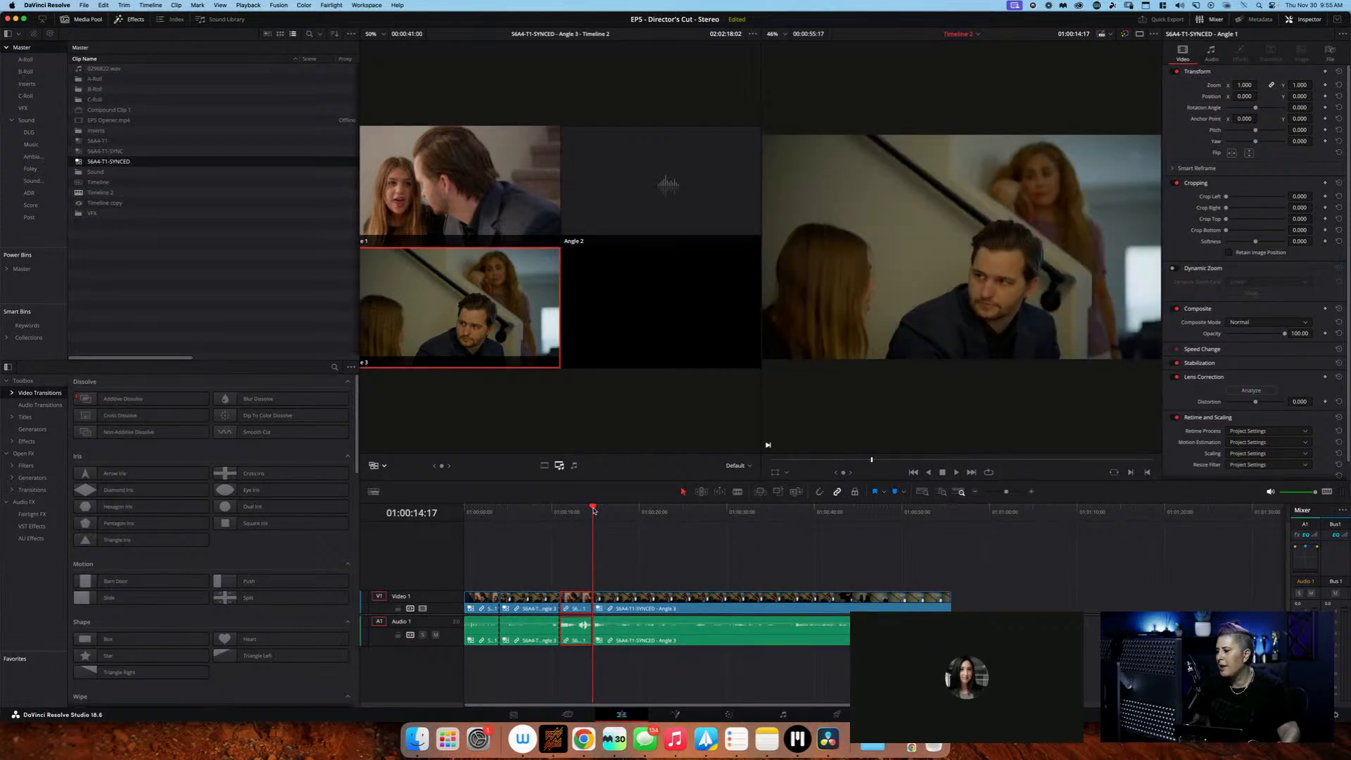
# Cut the multicam clip to Angle 1 at 01:00:15:20 and back to Angle 3 about 19 seconds in
pyautogui.moveTo(593, 509); pyautogui.dragTo(603, 510)
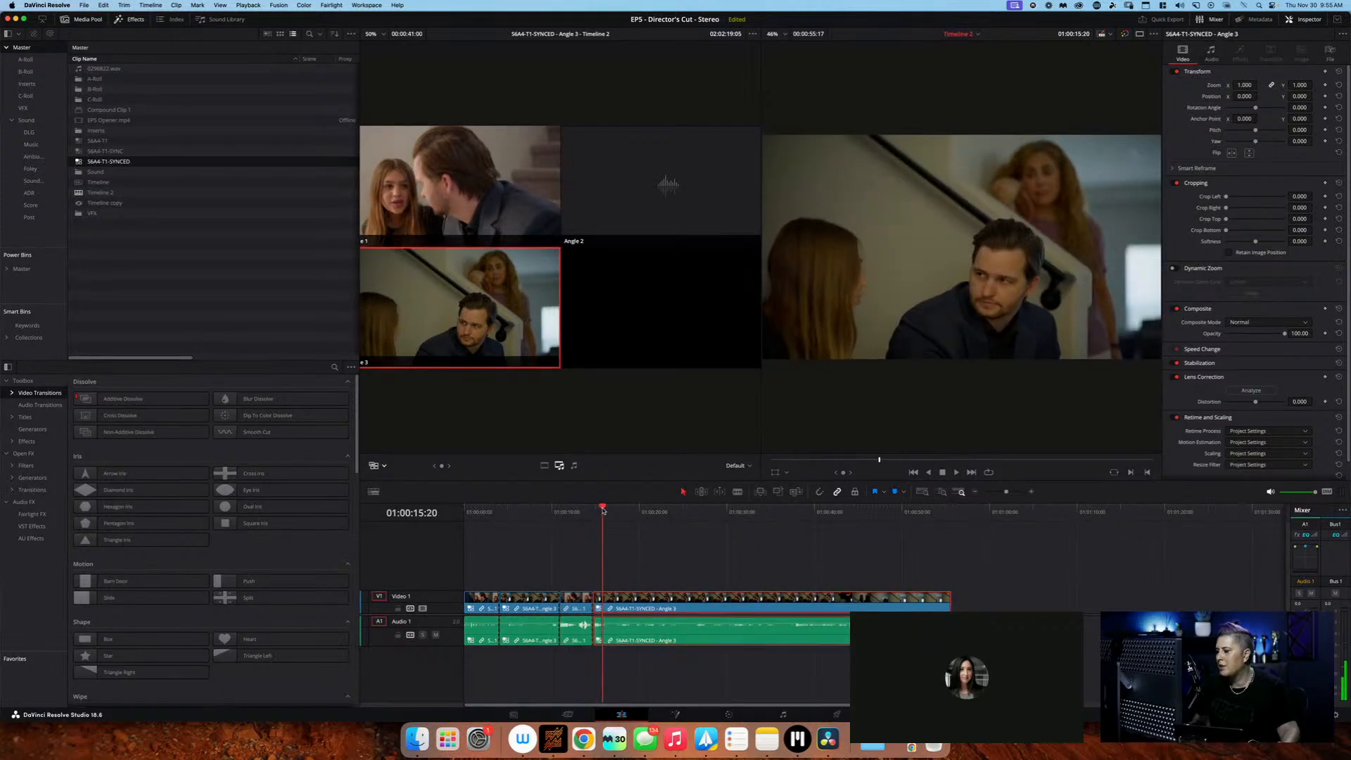
pyautogui.press('1')
pyautogui.moveTo(603, 510); pyautogui.dragTo(674, 512)
pyautogui.press('3')
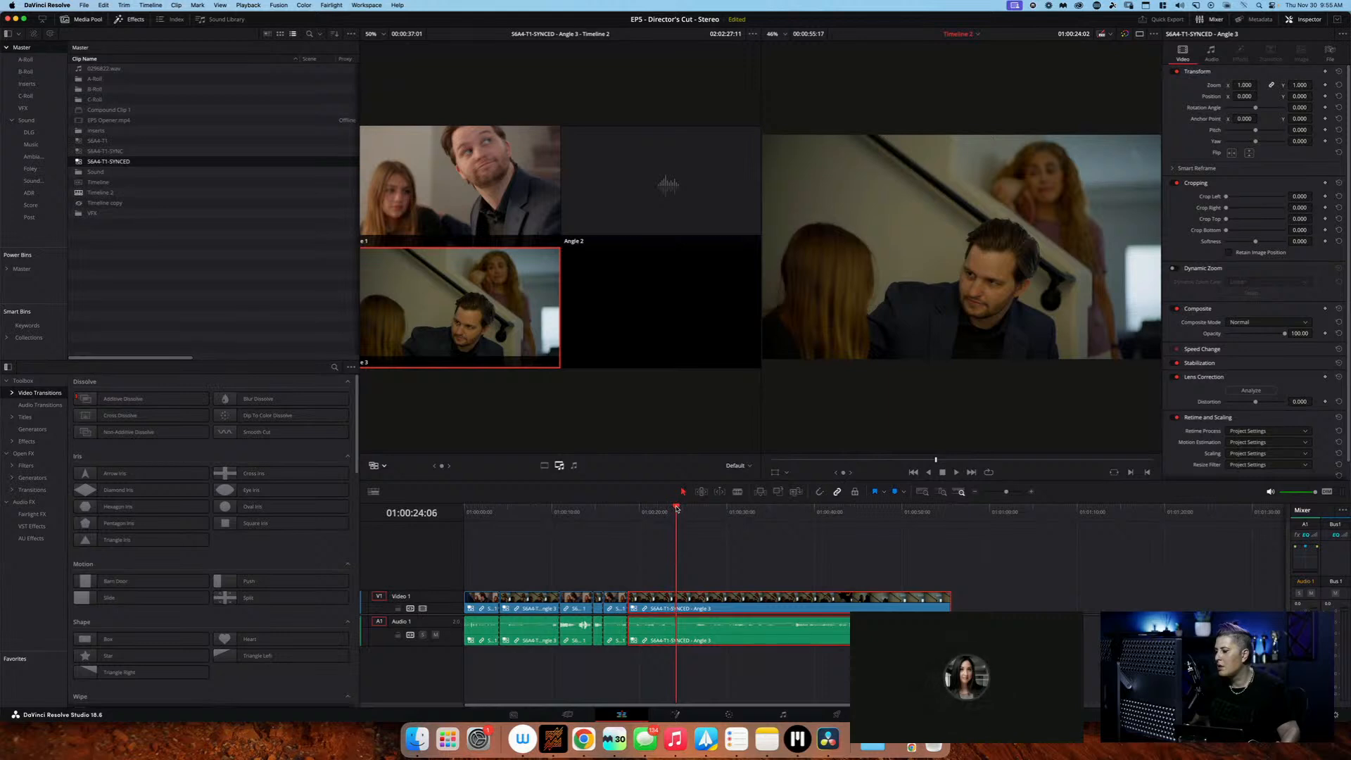
# Cut the multicam clip to Angle 1 at 01:00:28:14 and return it to Angle 3 at 01:00:34:08
pyautogui.moveTo(677, 508); pyautogui.dragTo(710, 508)
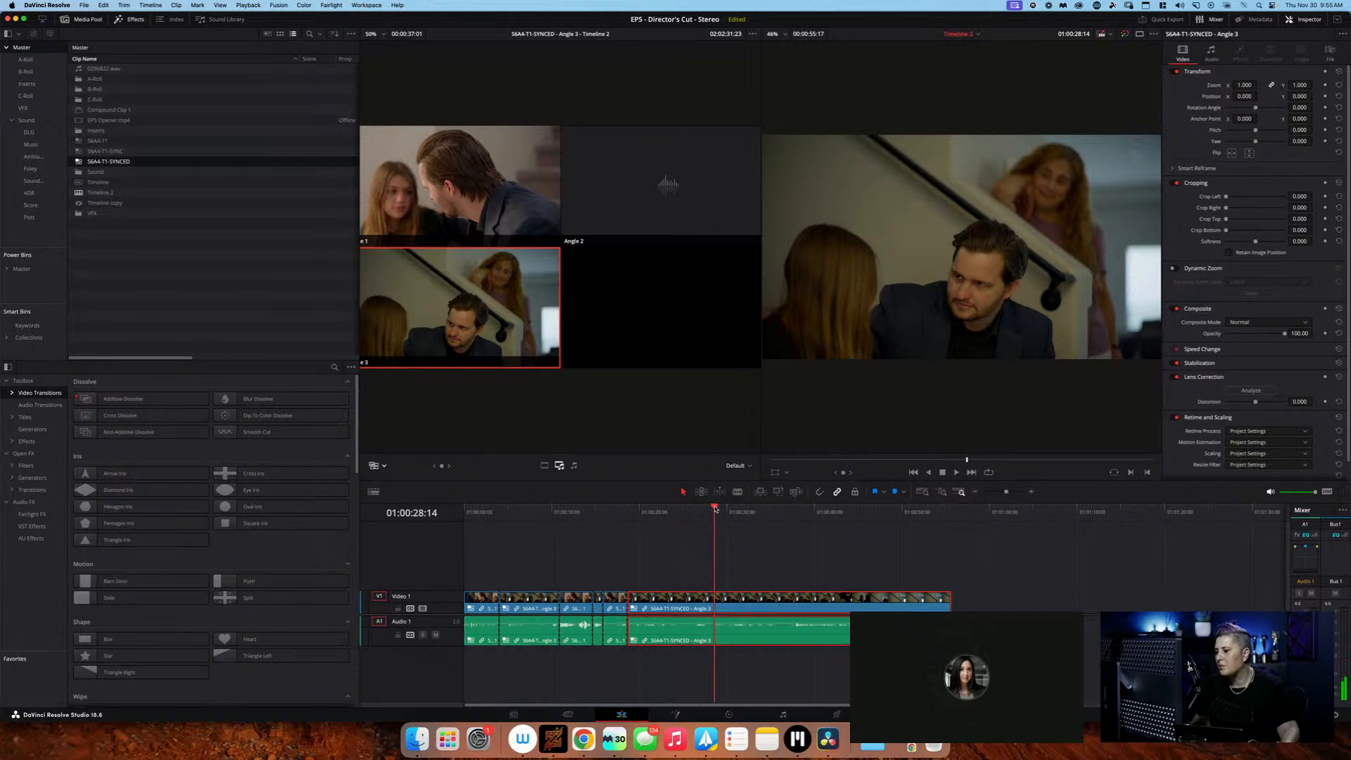
pyautogui.press('1')
pyautogui.moveTo(715, 508); pyautogui.dragTo(765, 509)
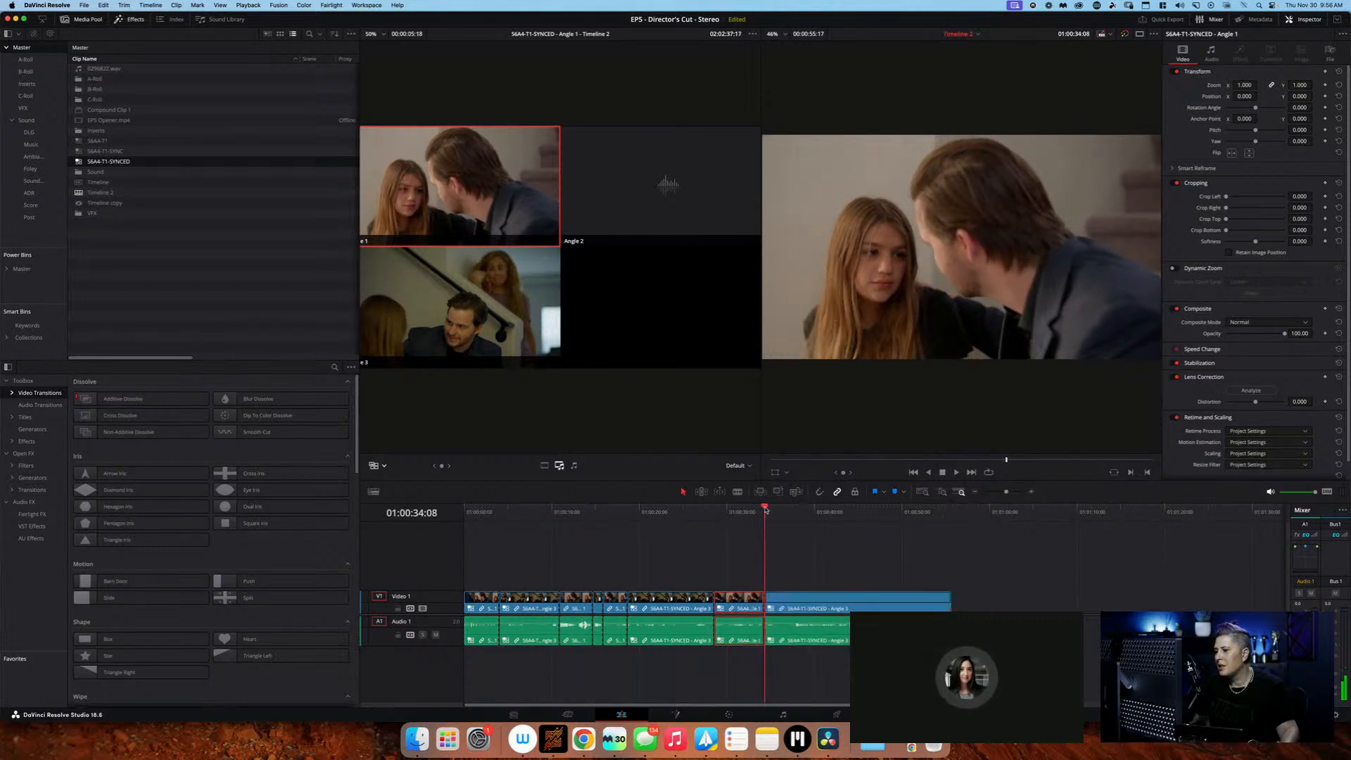
pyautogui.press('3')
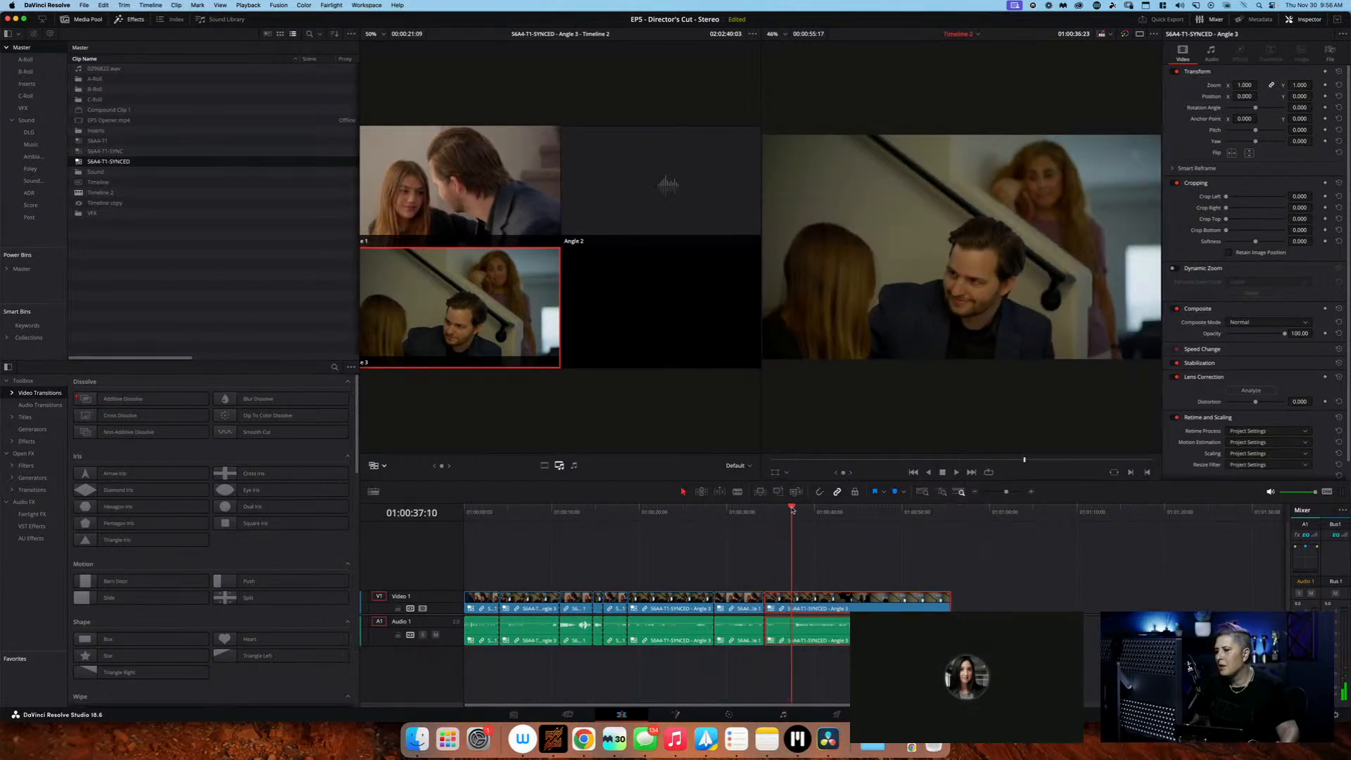
# Cut the multicam clip to Angle 1 about 39 seconds in and to Angle 3 about 42 seconds in
pyautogui.moveTo(805, 508); pyautogui.dragTo(878, 509)
pyautogui.click(524, 204)
pyautogui.click(521, 310)
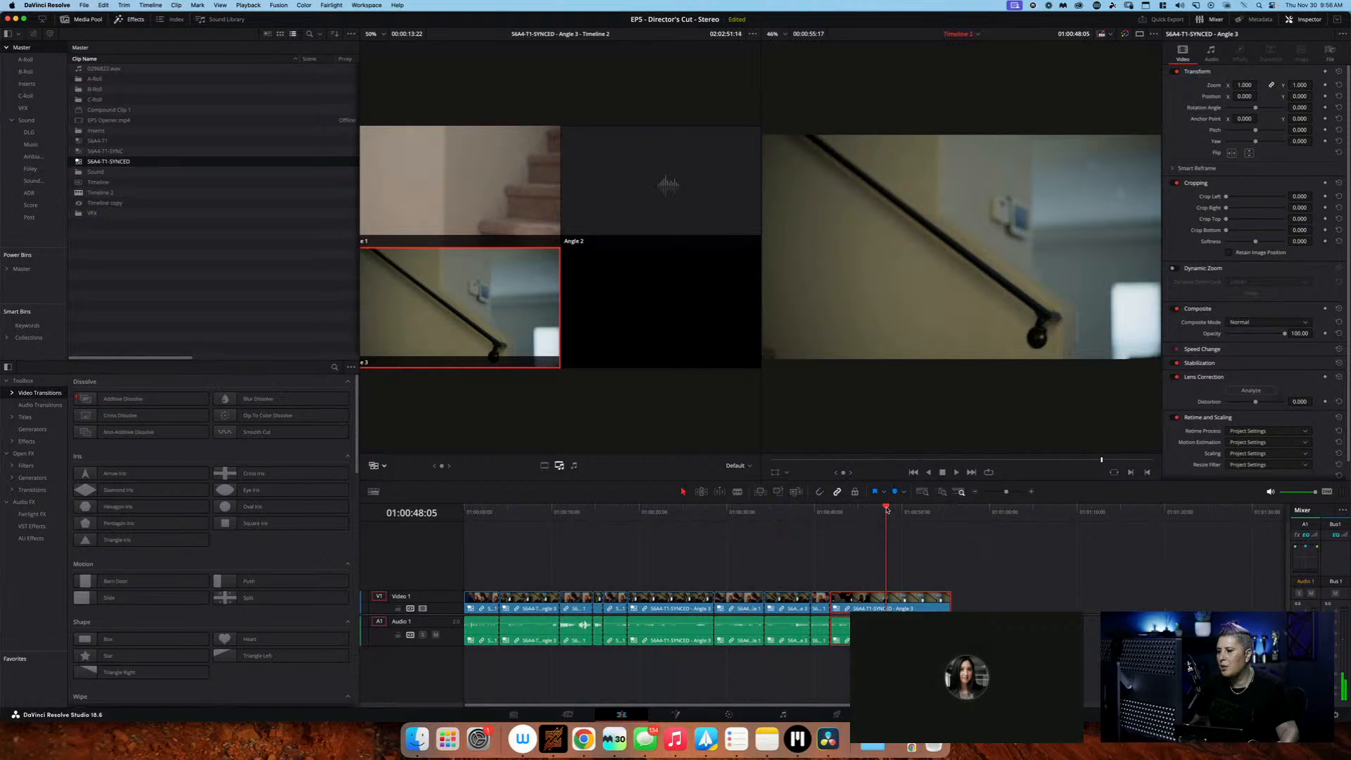
# Trim the end of the last multicam segment back to 01:00:48:05 and review the edit back at 01:00:10:23
pyautogui.moveTo(948, 602); pyautogui.dragTo(884, 602)
pyautogui.moveTo(886, 508); pyautogui.dragTo(560, 513)
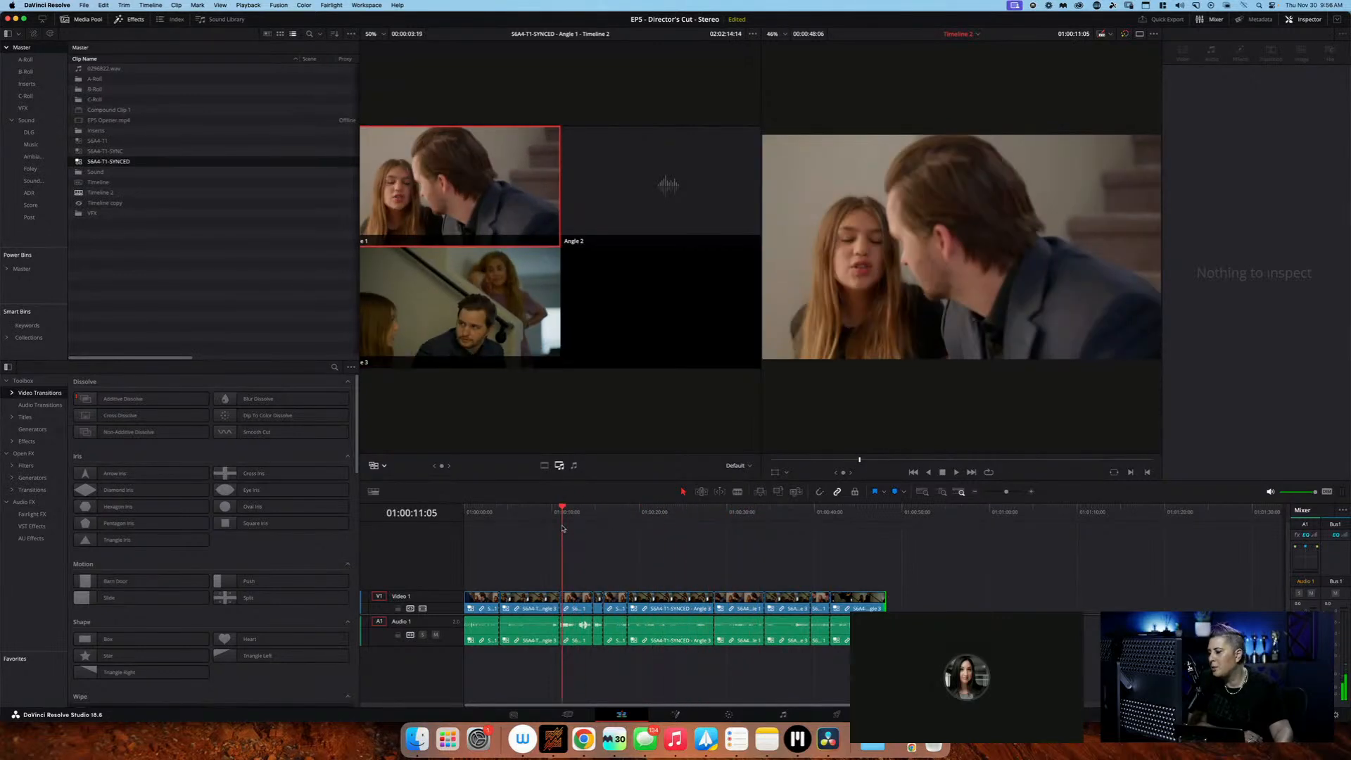
# On the Media page, list the clips of all bins from Master to Post and examine the scene and take metadata of A001C002_230630_RNC0.mxf
pyautogui.click(516, 715)
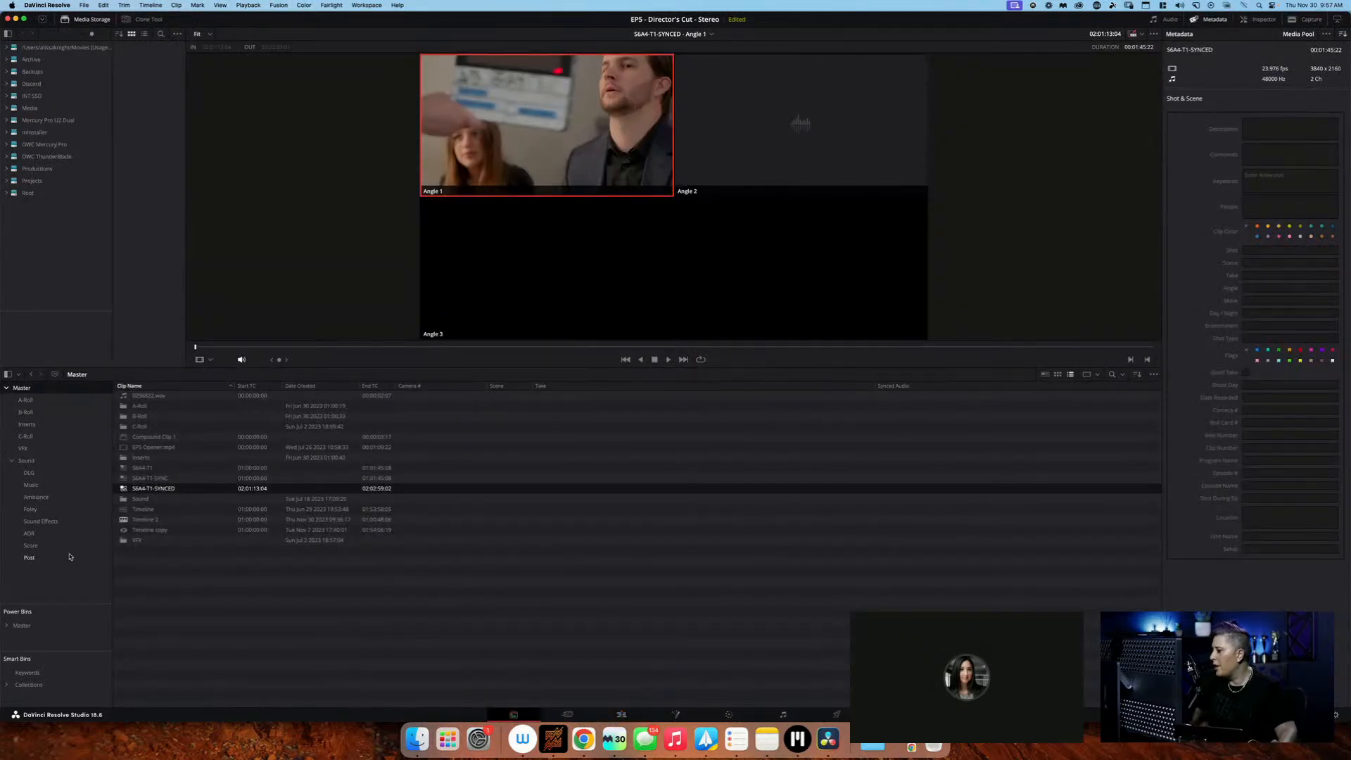
pyautogui.keyDown('shift'); pyautogui.click(25, 556); pyautogui.keyUp('shift')
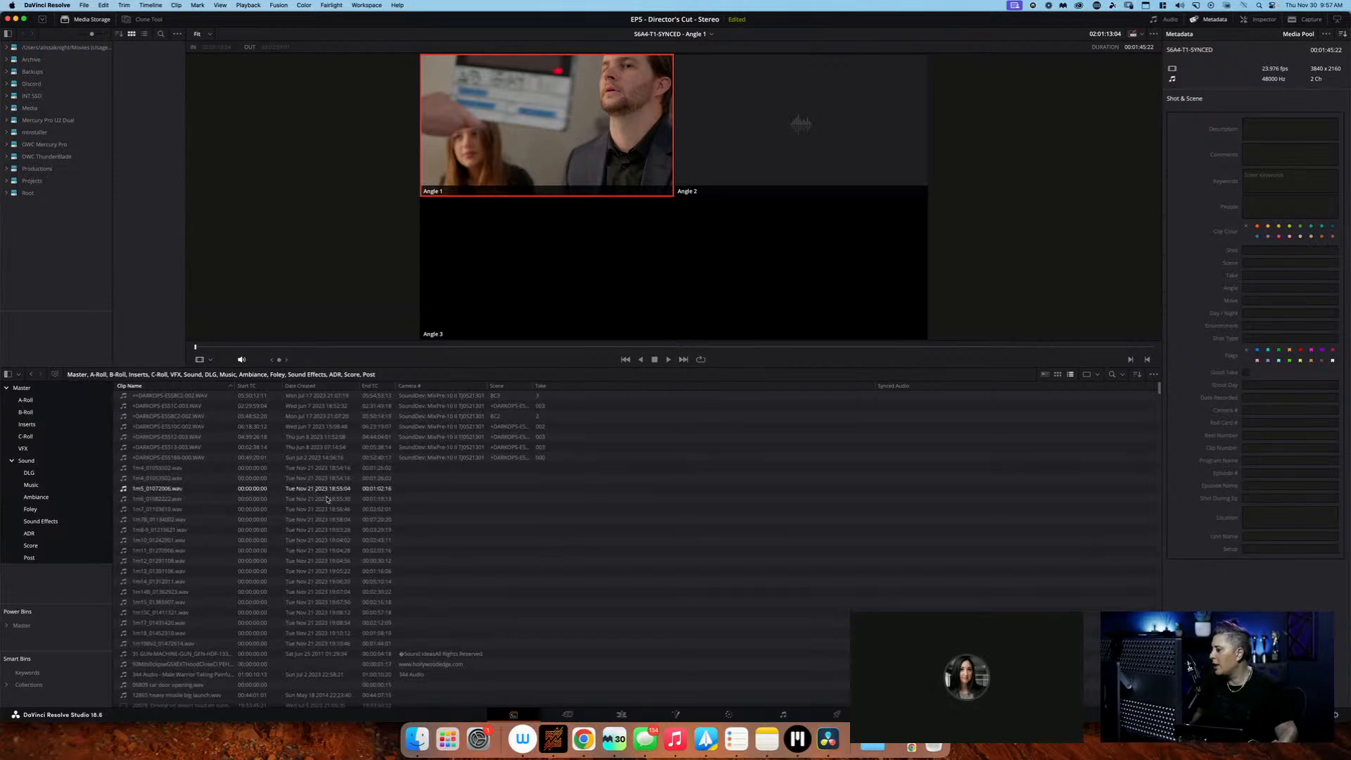
pyautogui.scroll(-10, 339, 544)
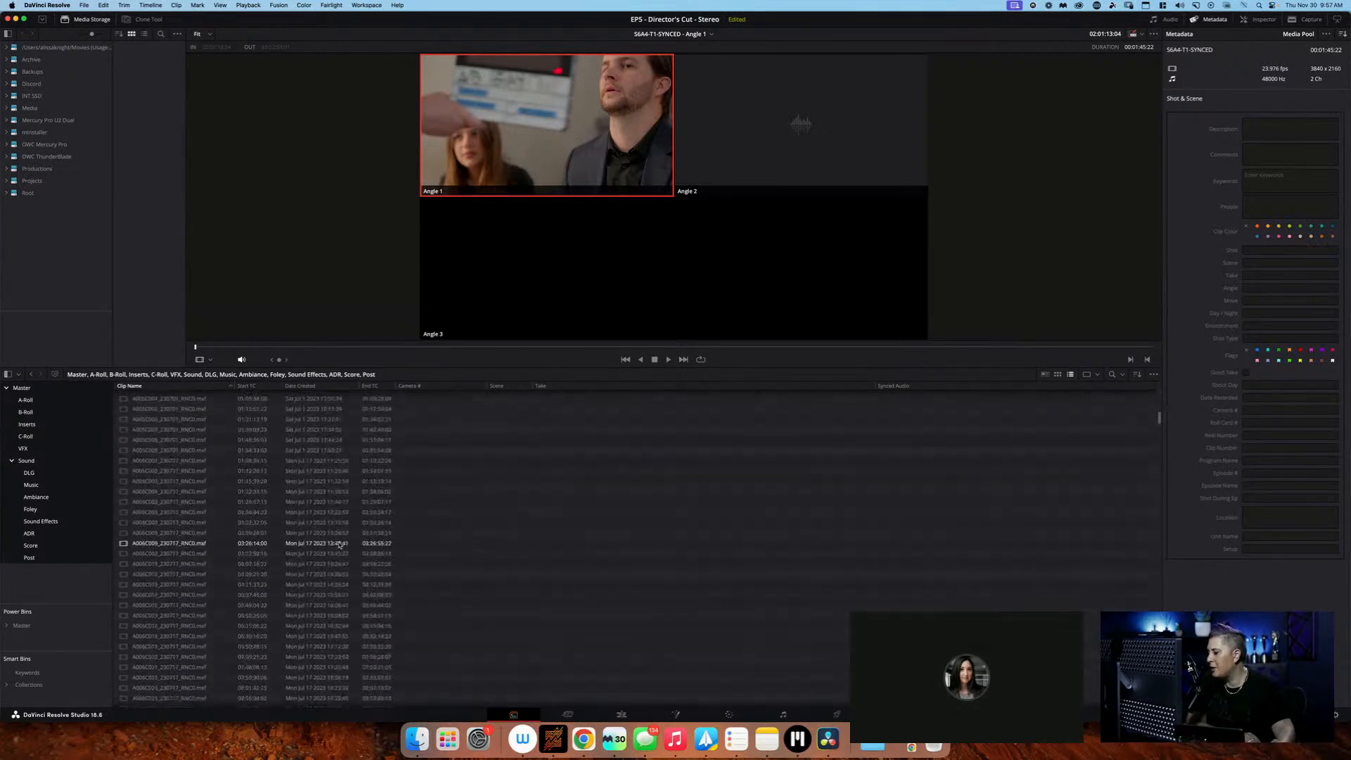
pyautogui.scroll(5, 339, 544)
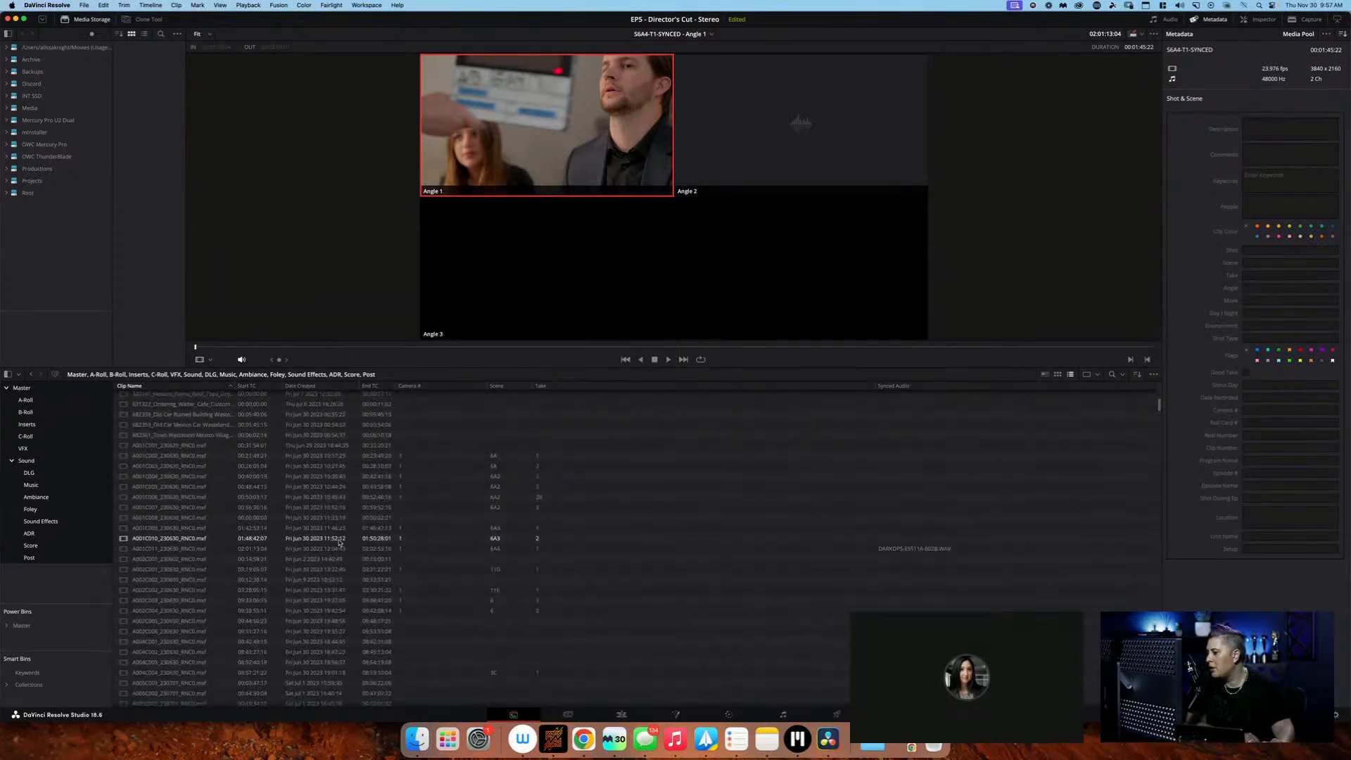
pyautogui.click(433, 457)
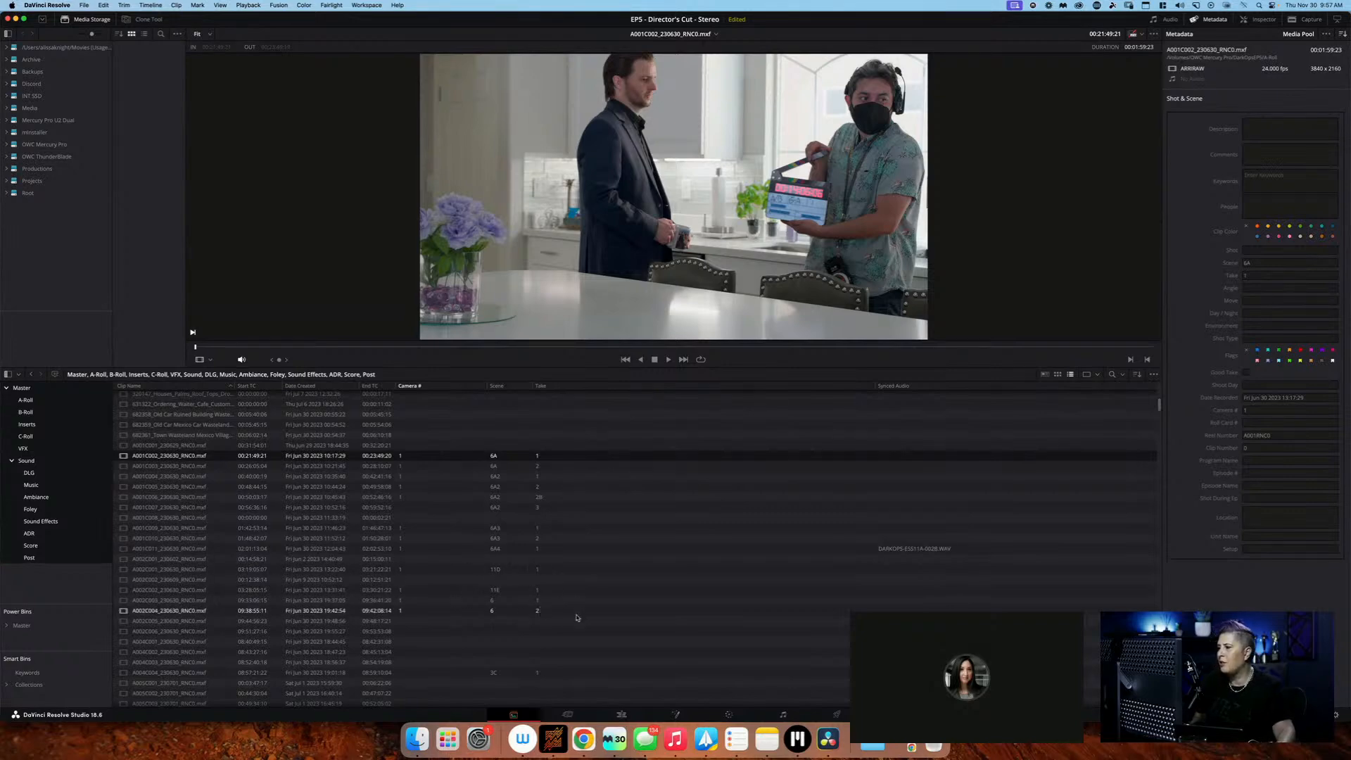
pyautogui.click(629, 713)
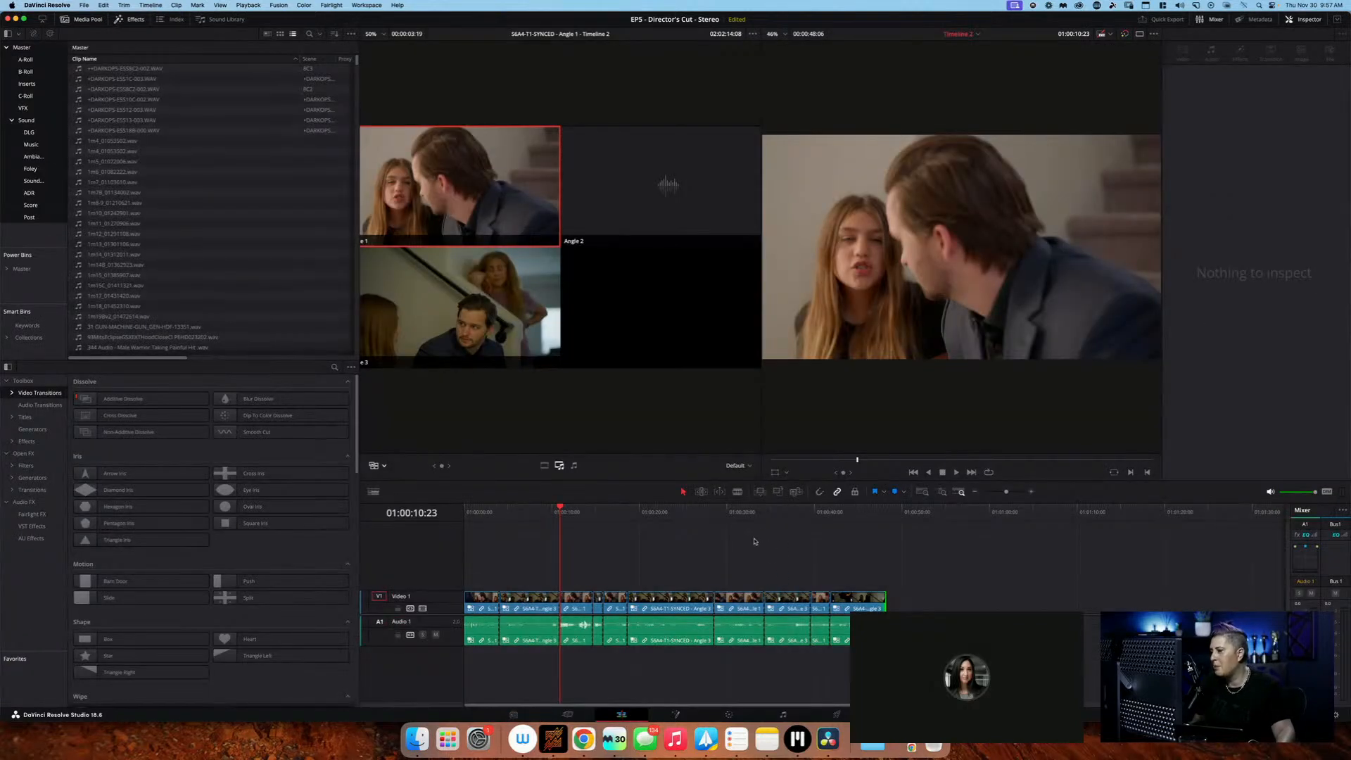
# Switch to the Restream studio in Chrome and stop sharing the screen
pyautogui.press('super+Tab')
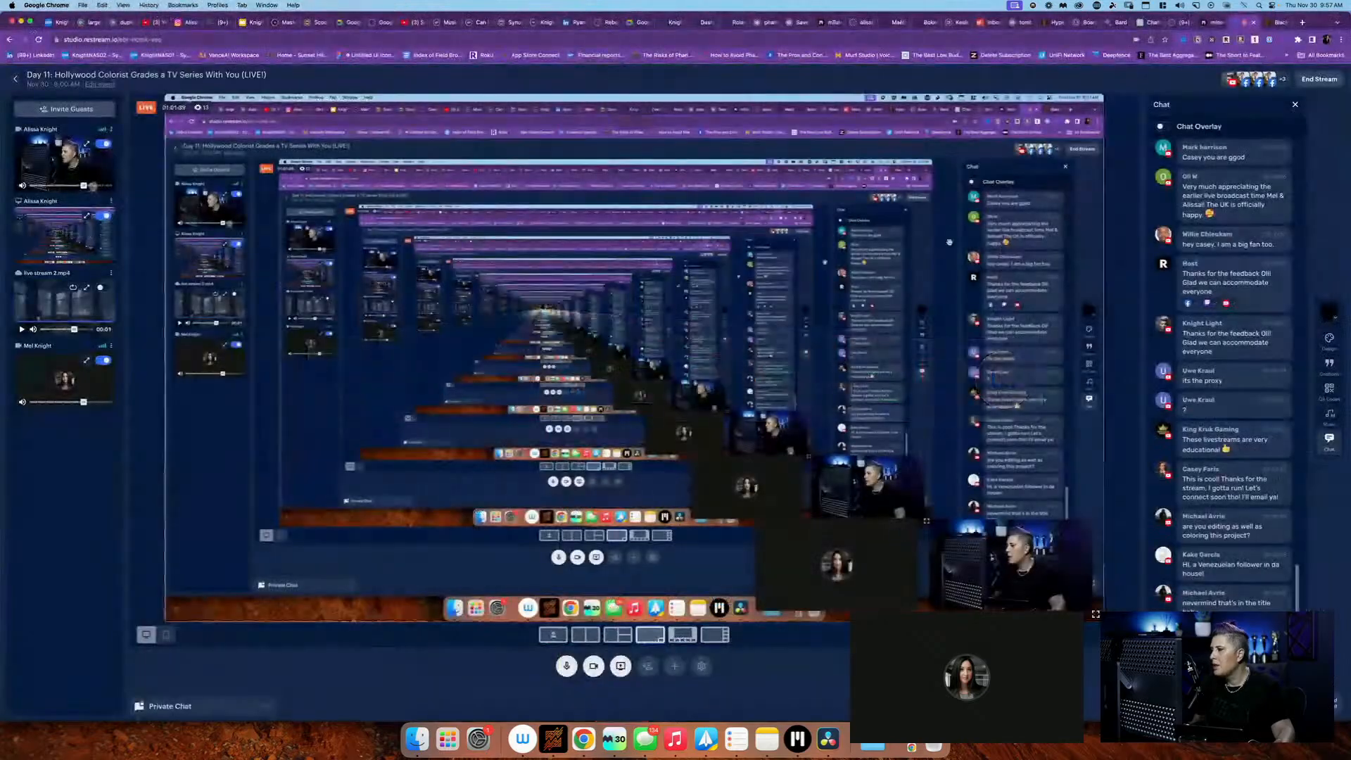
pyautogui.click(622, 664)
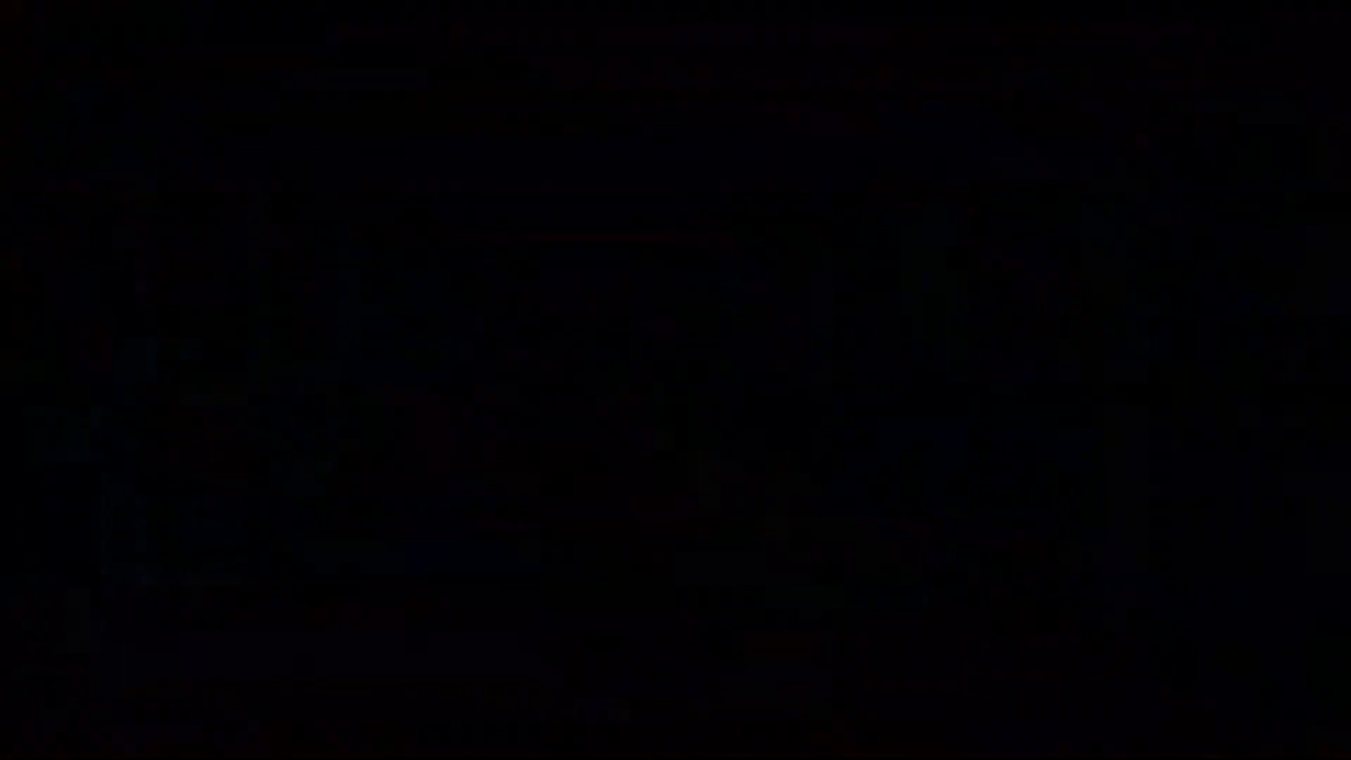
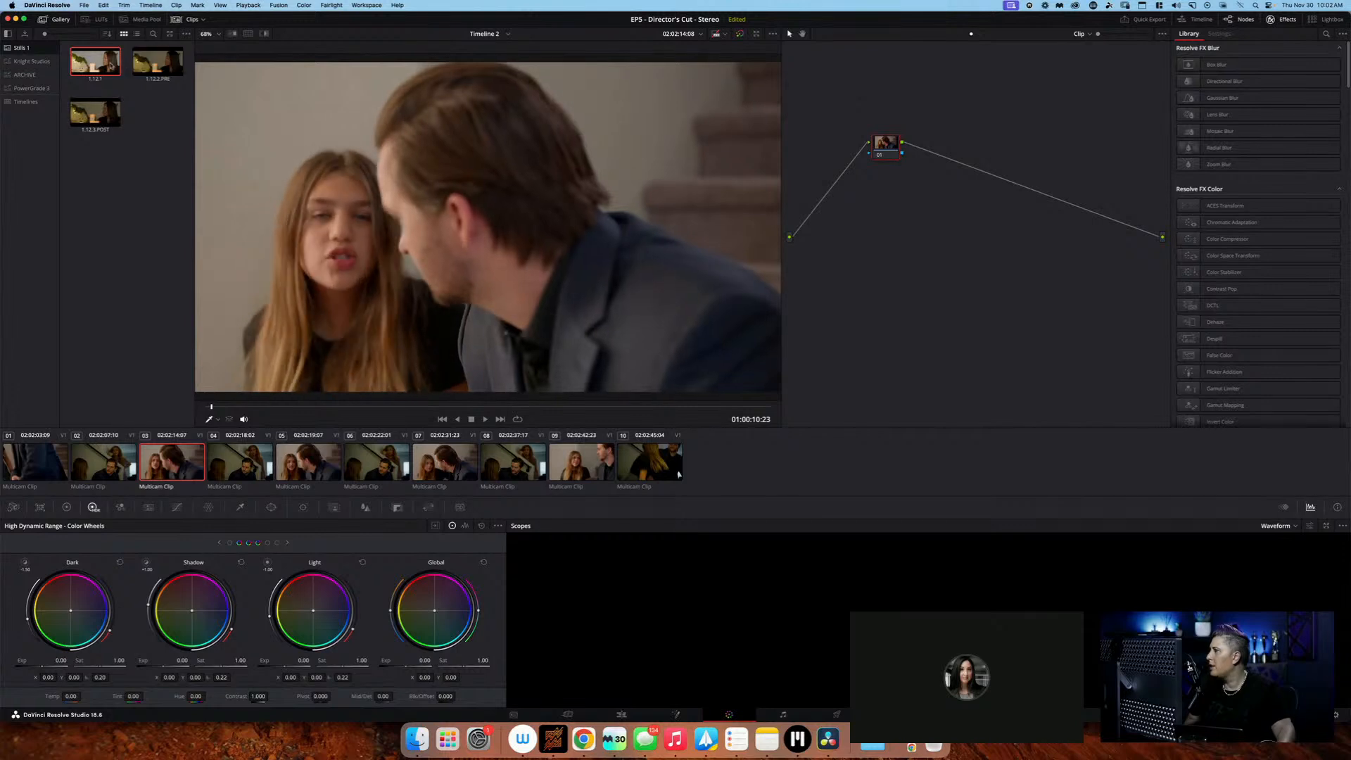
# Select all ten multicam clips on the Color page and try to add them into a new group named INT:JEREMIAH:ENTRY
pyautogui.click(452, 468)
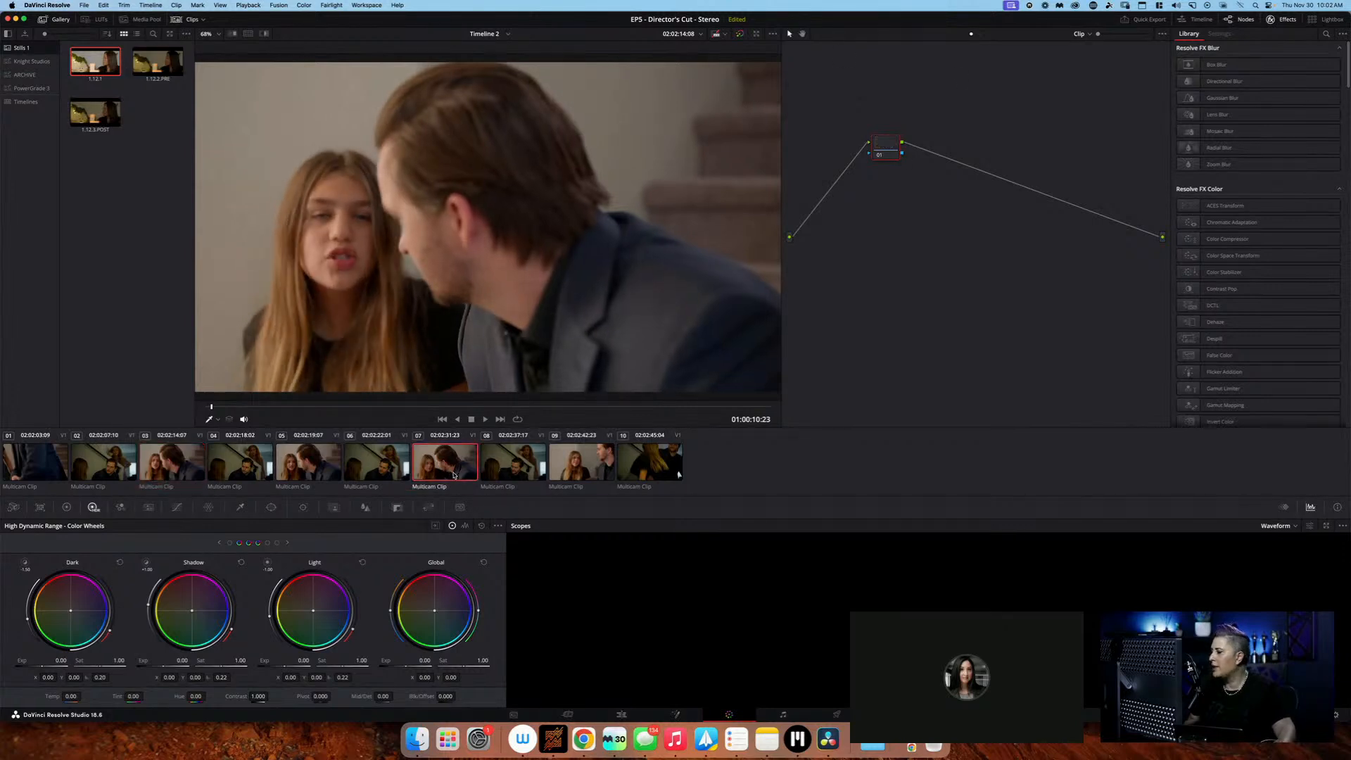
pyautogui.press('super+a')
pyautogui.rightClick(453, 475)
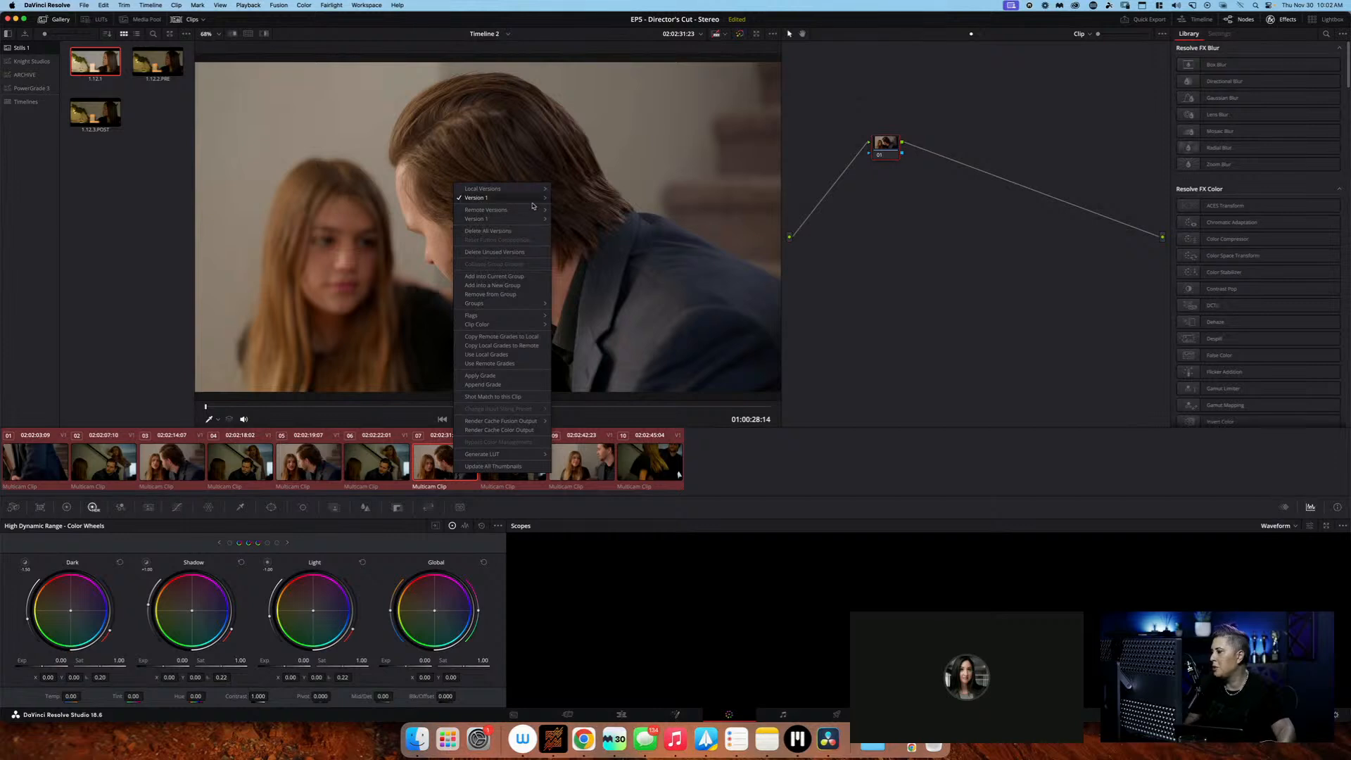
pyautogui.moveTo(541, 190)
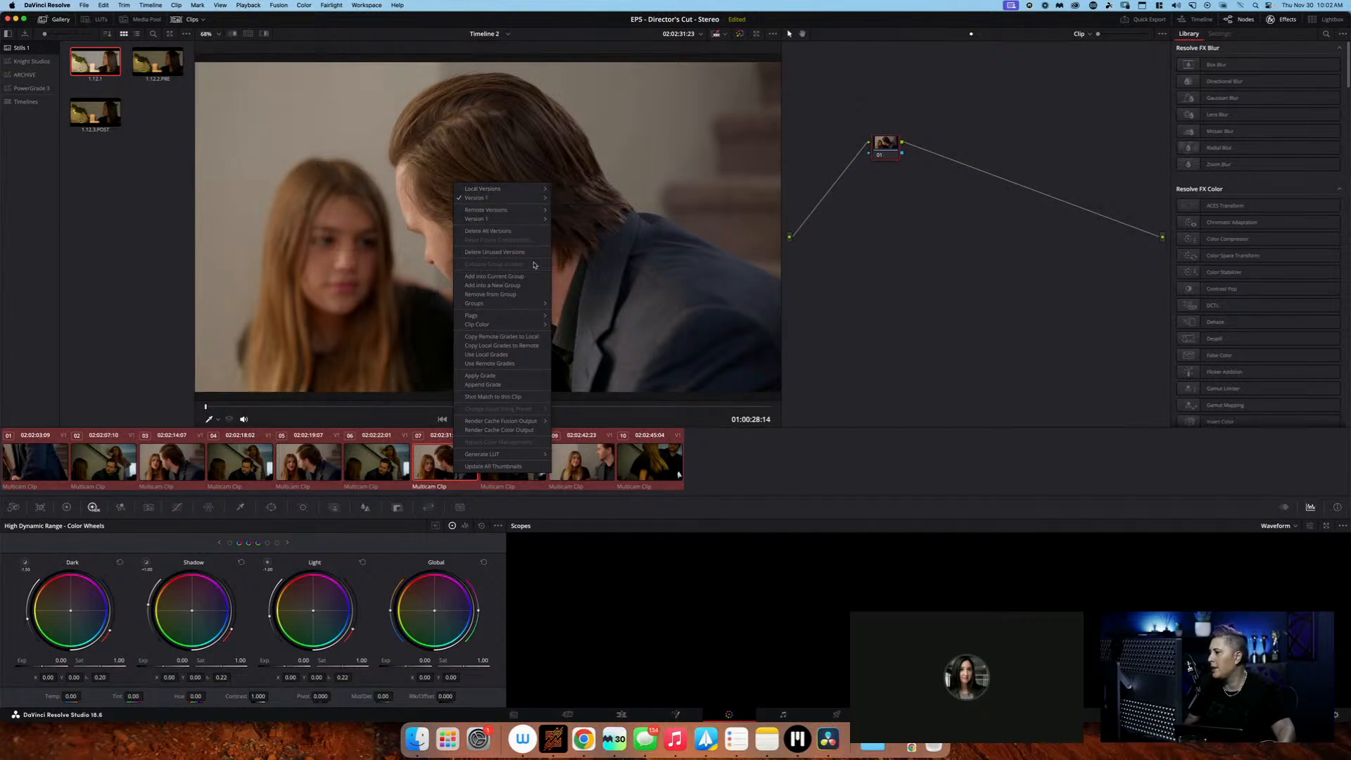
pyautogui.click(532, 285)
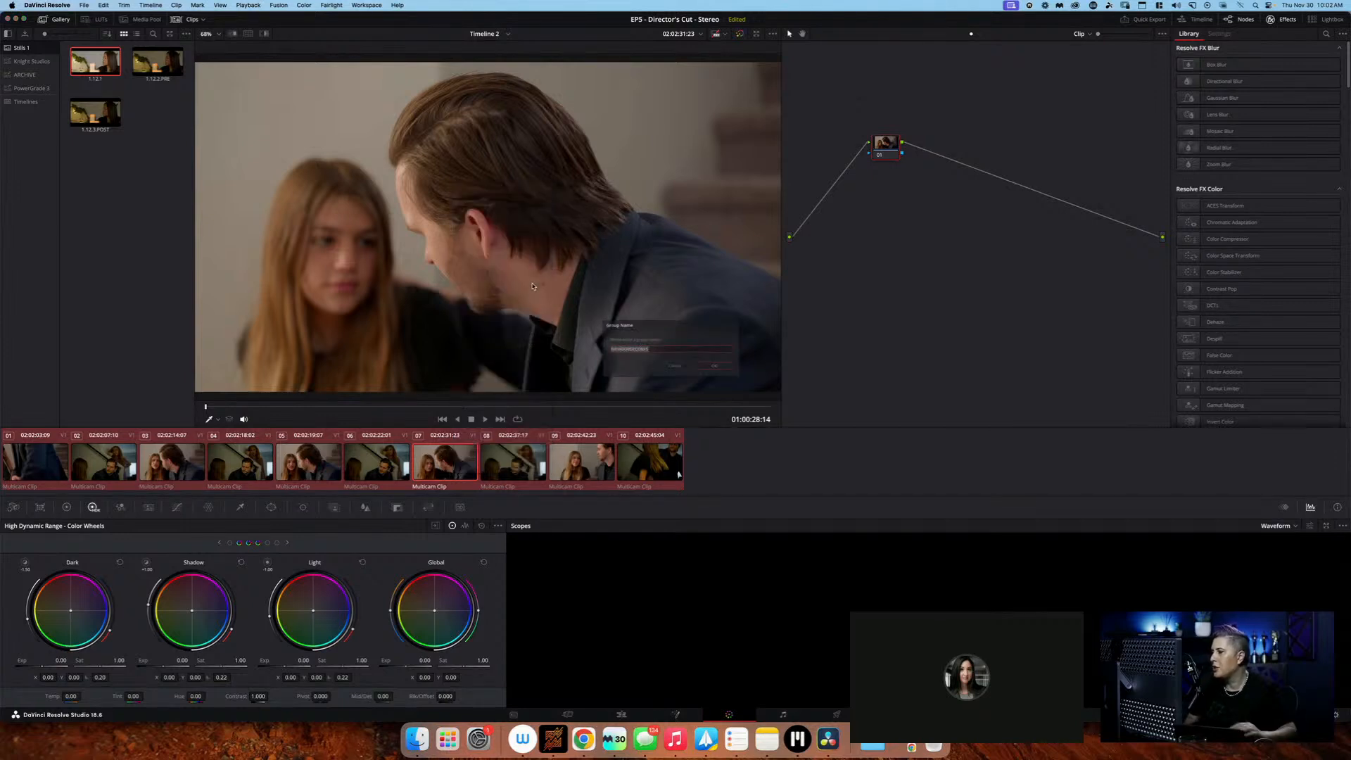
pyautogui.press('BackSpace')
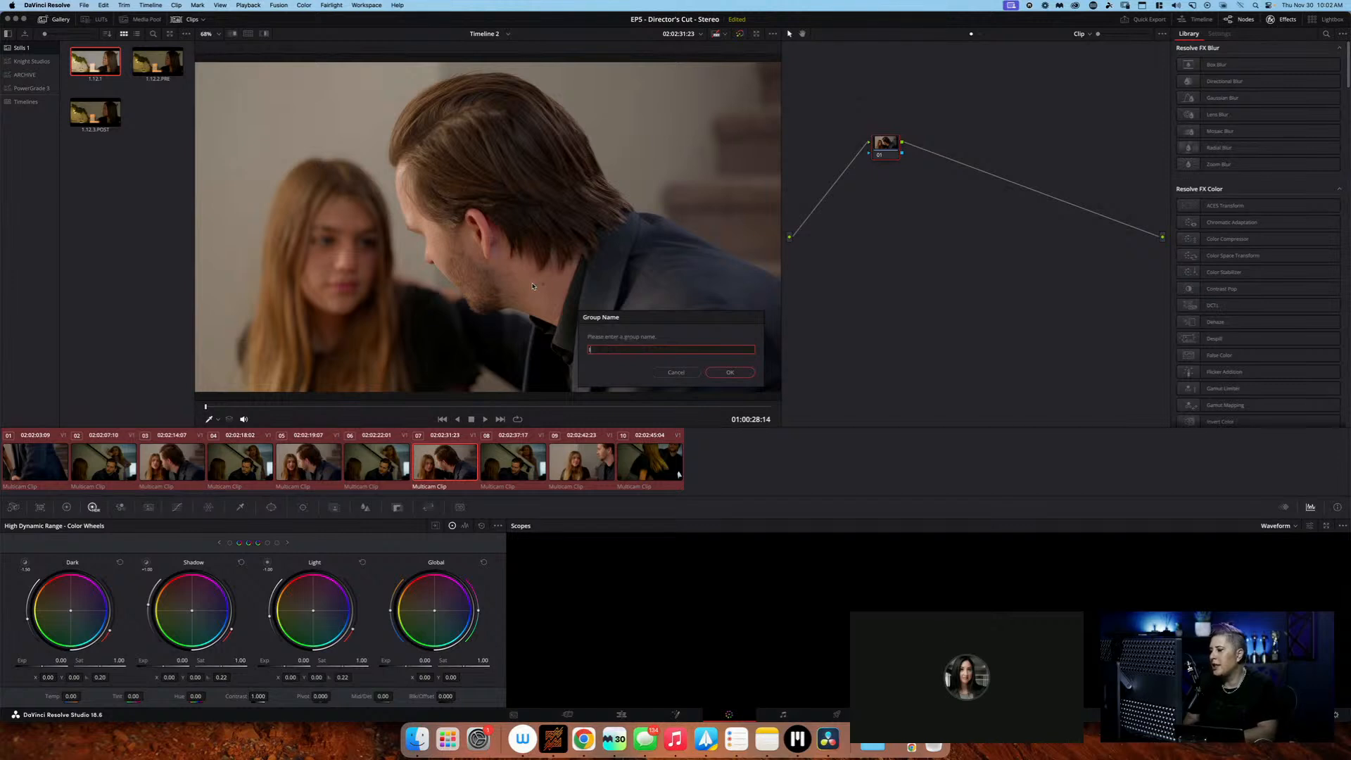
pyautogui.write('INT:')
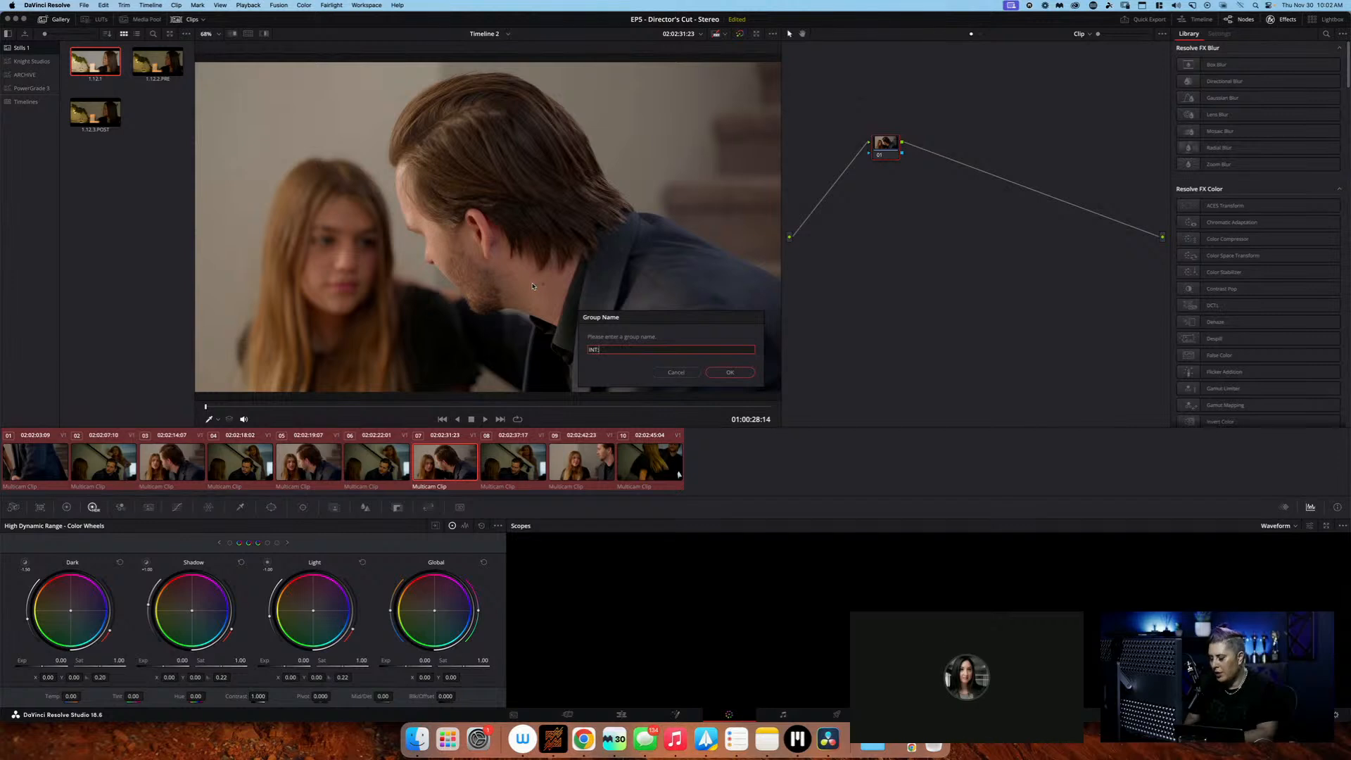
pyautogui.write('JEREMIAH:ENTRY')
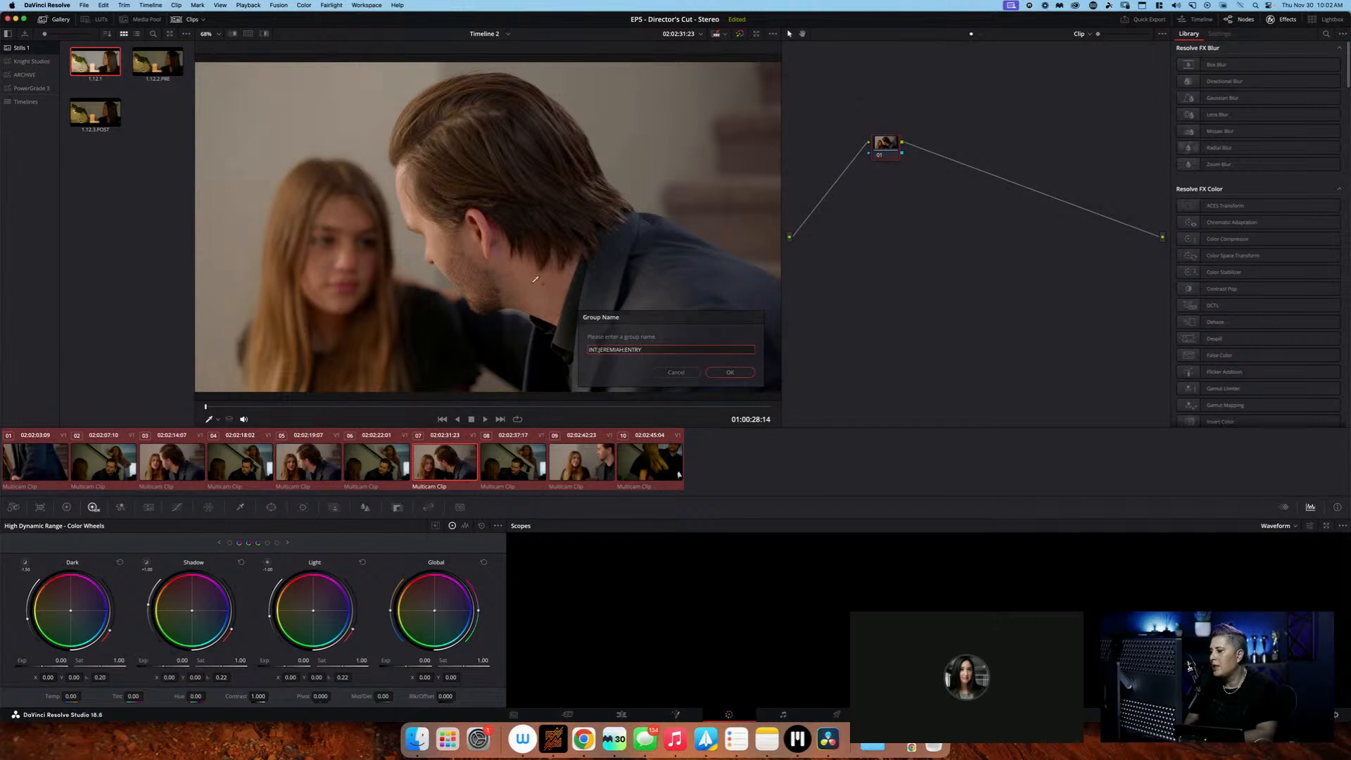
pyautogui.press('Return')
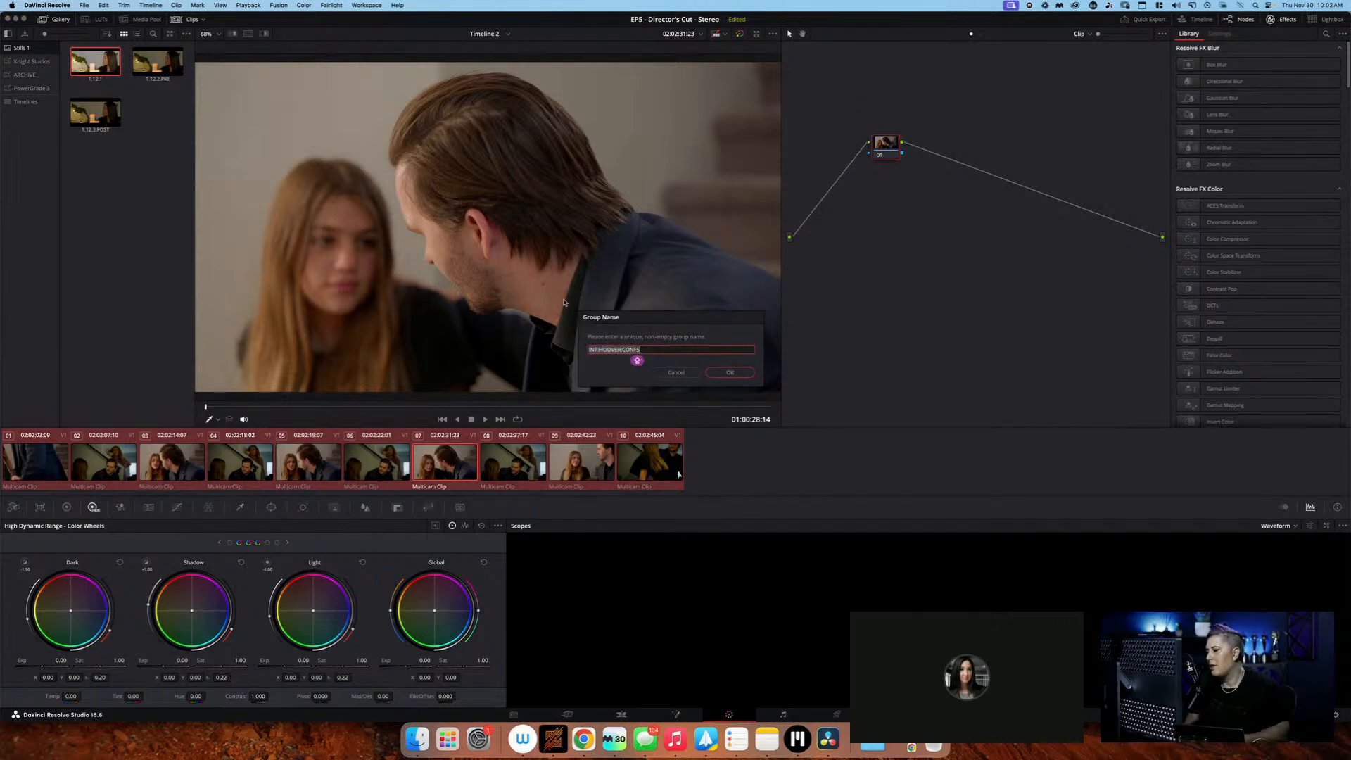
# Name the new group INT:JEREMIAH:ENTRYHALL and create it for the selected clips
pyautogui.write('INT')
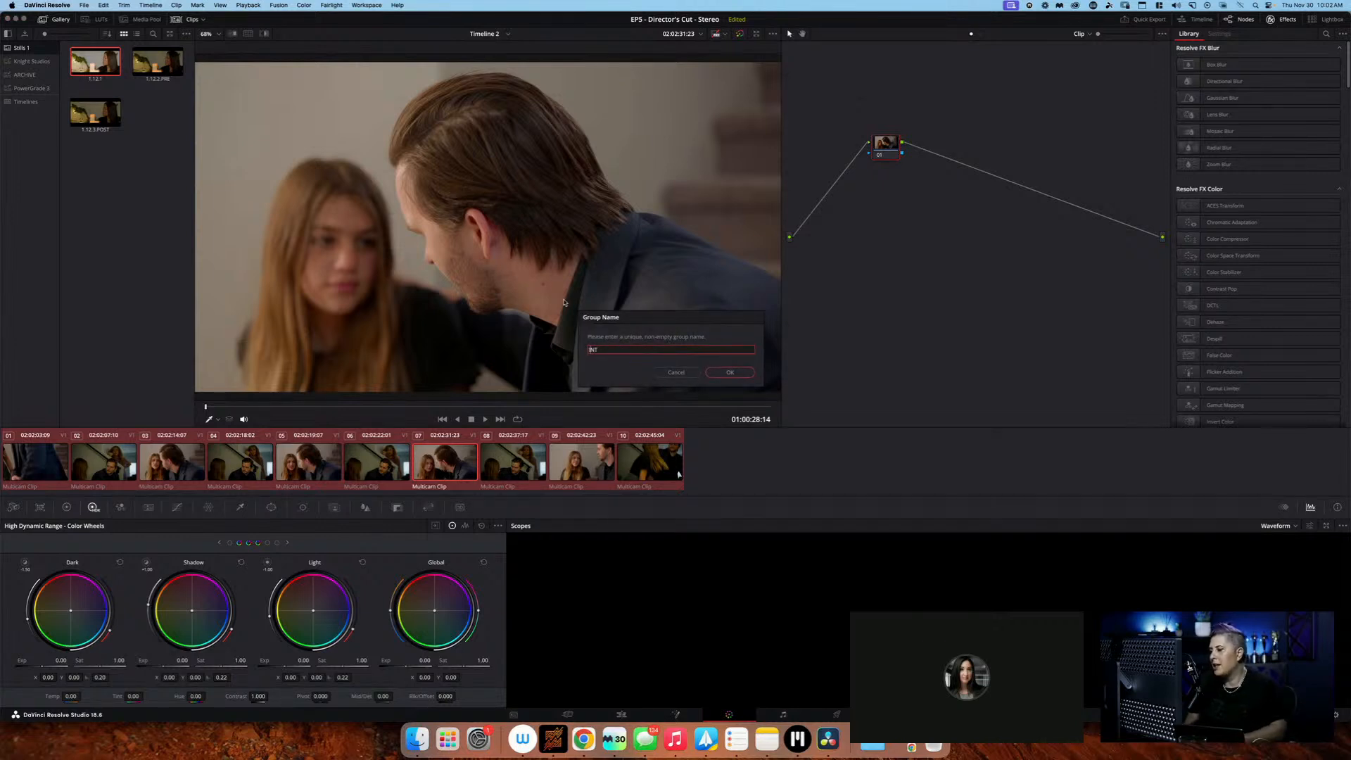
pyautogui.write(':JEREMIAH:ENTRYHALL')
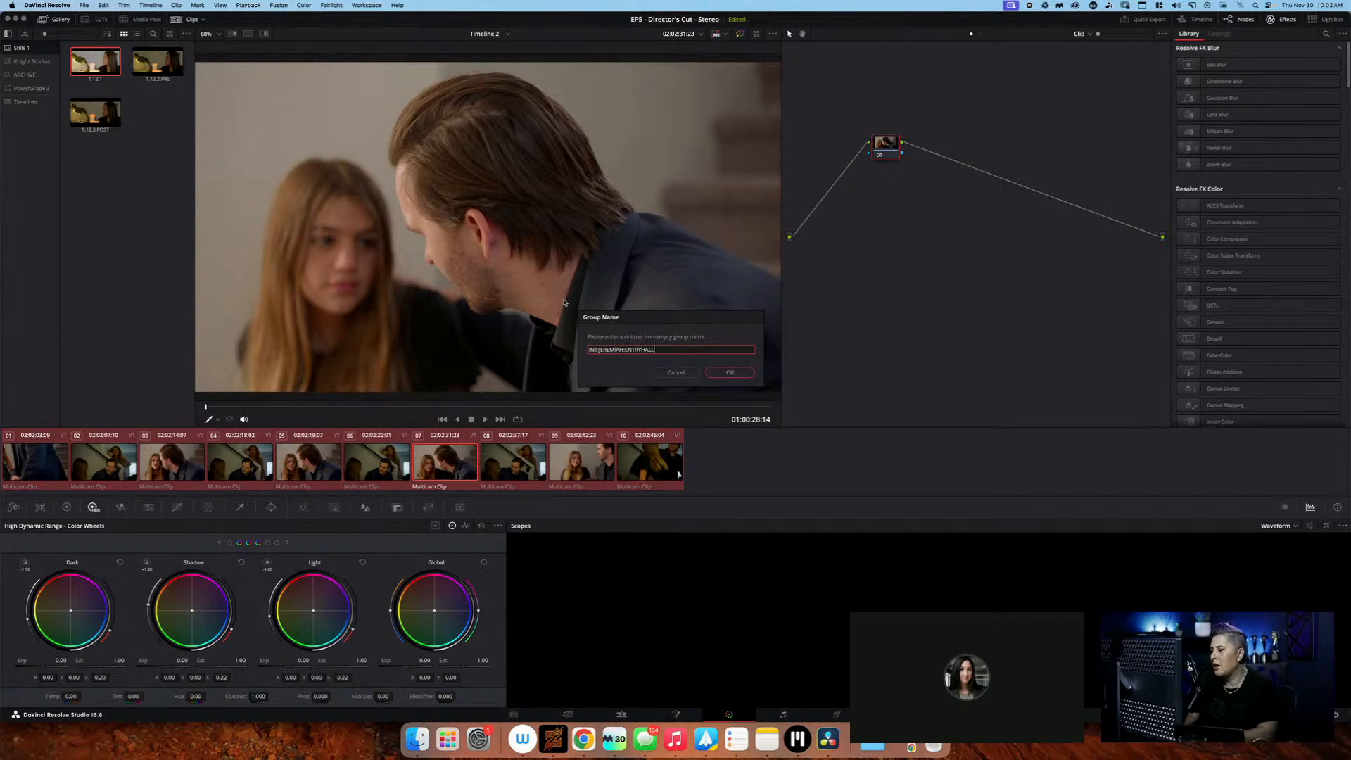
pyautogui.press('Return')
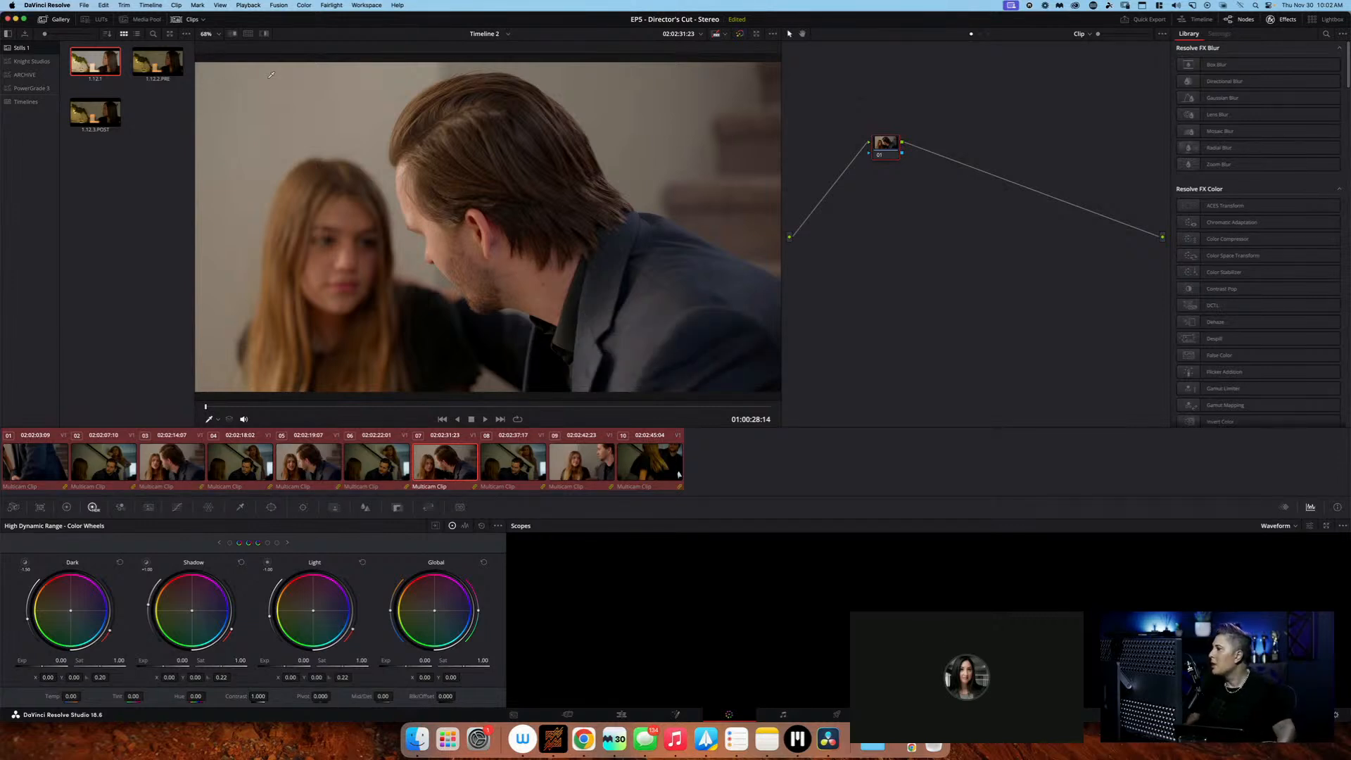
# Apply the grade of the Knight Studios still 2.13.1.PRE at Group Pre-Clip level and straighten its NOISE and IDT nodes
pyautogui.click(963, 34)
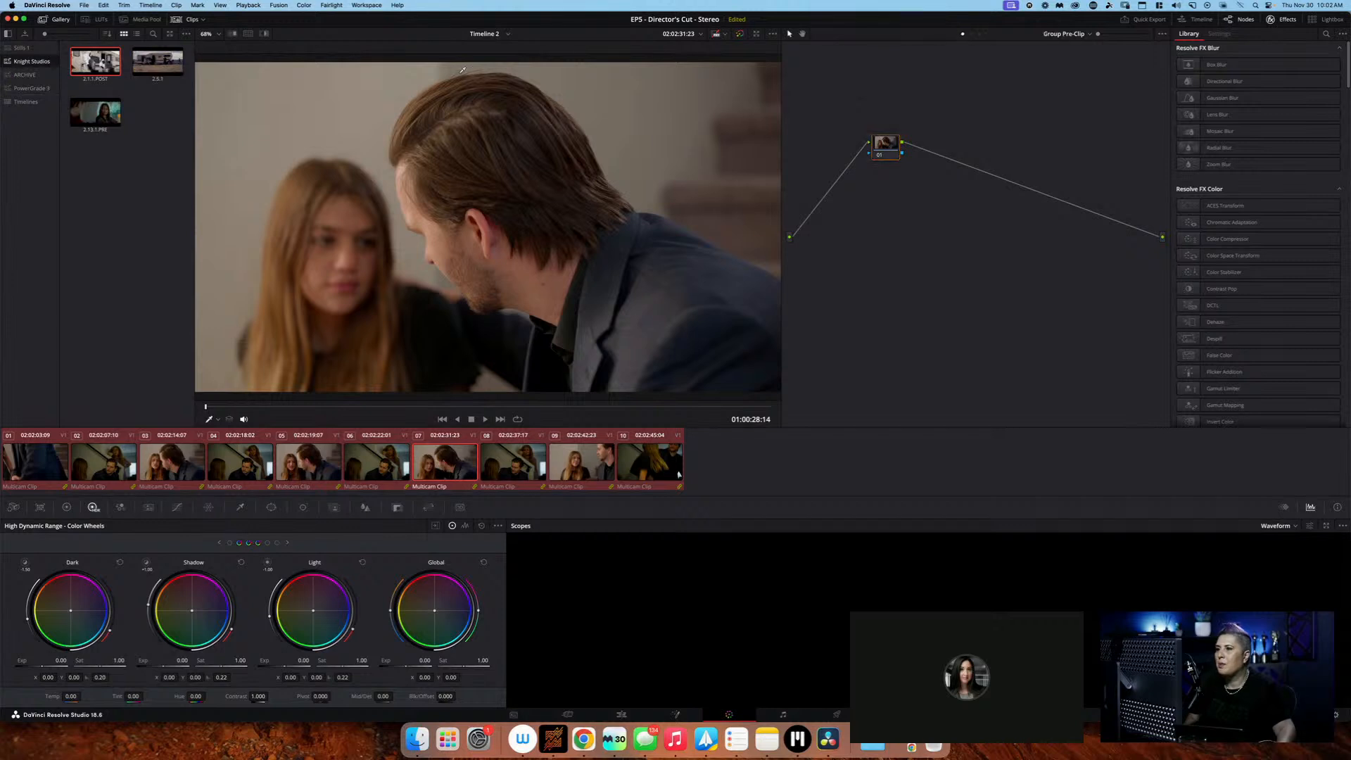
pyautogui.rightClick(114, 110)
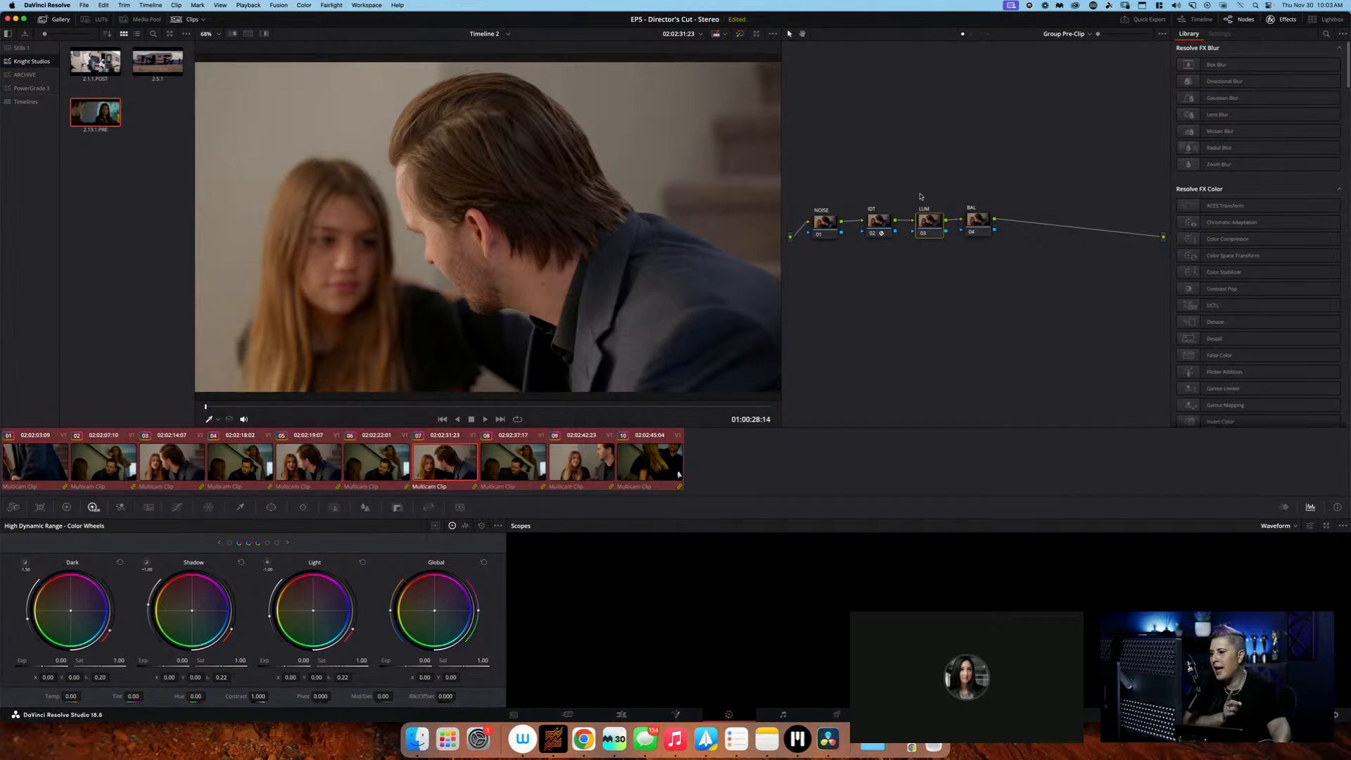
pyautogui.moveTo(833, 227); pyautogui.dragTo(883, 220)
pyautogui.click(827, 221)
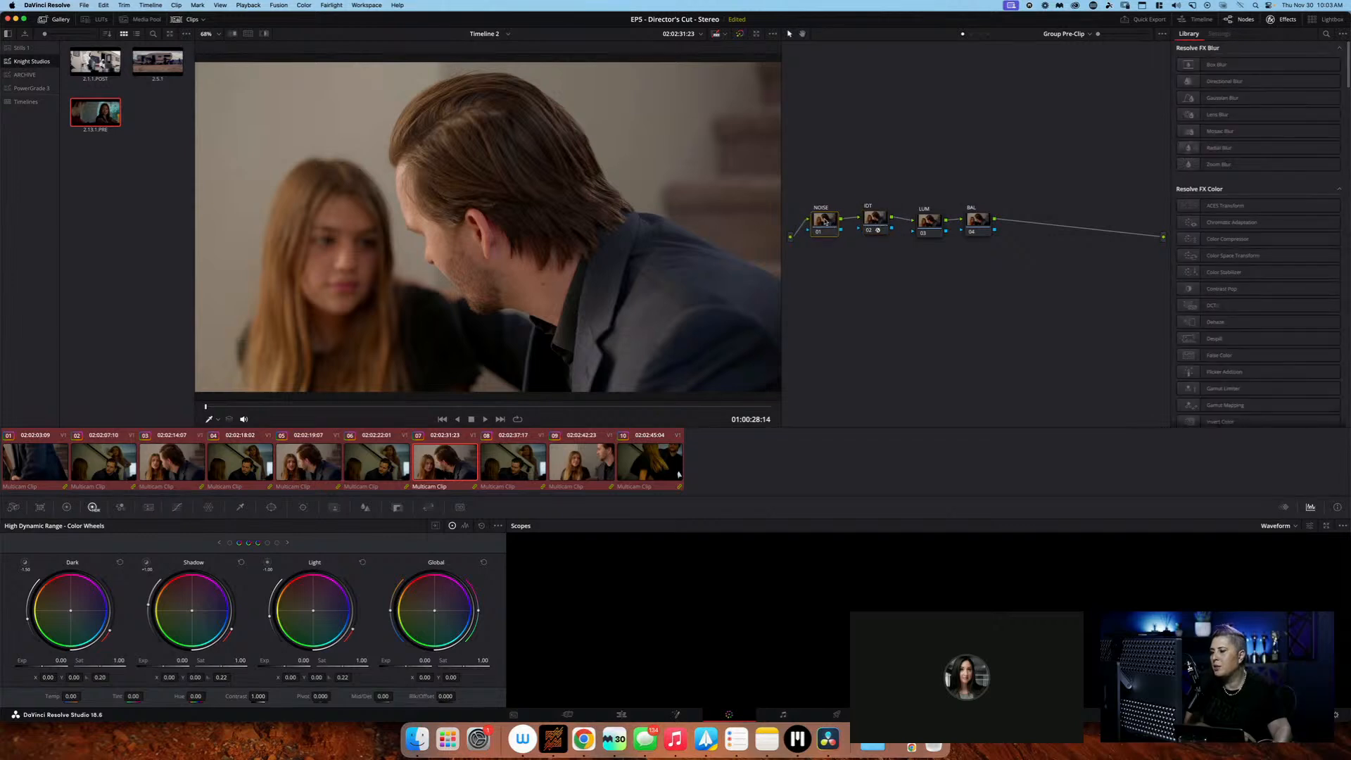
# Inspect the Color Space Transform settings of the IDT node
pyautogui.click(874, 220)
pyautogui.moveTo(875, 220); pyautogui.dragTo(876, 218)
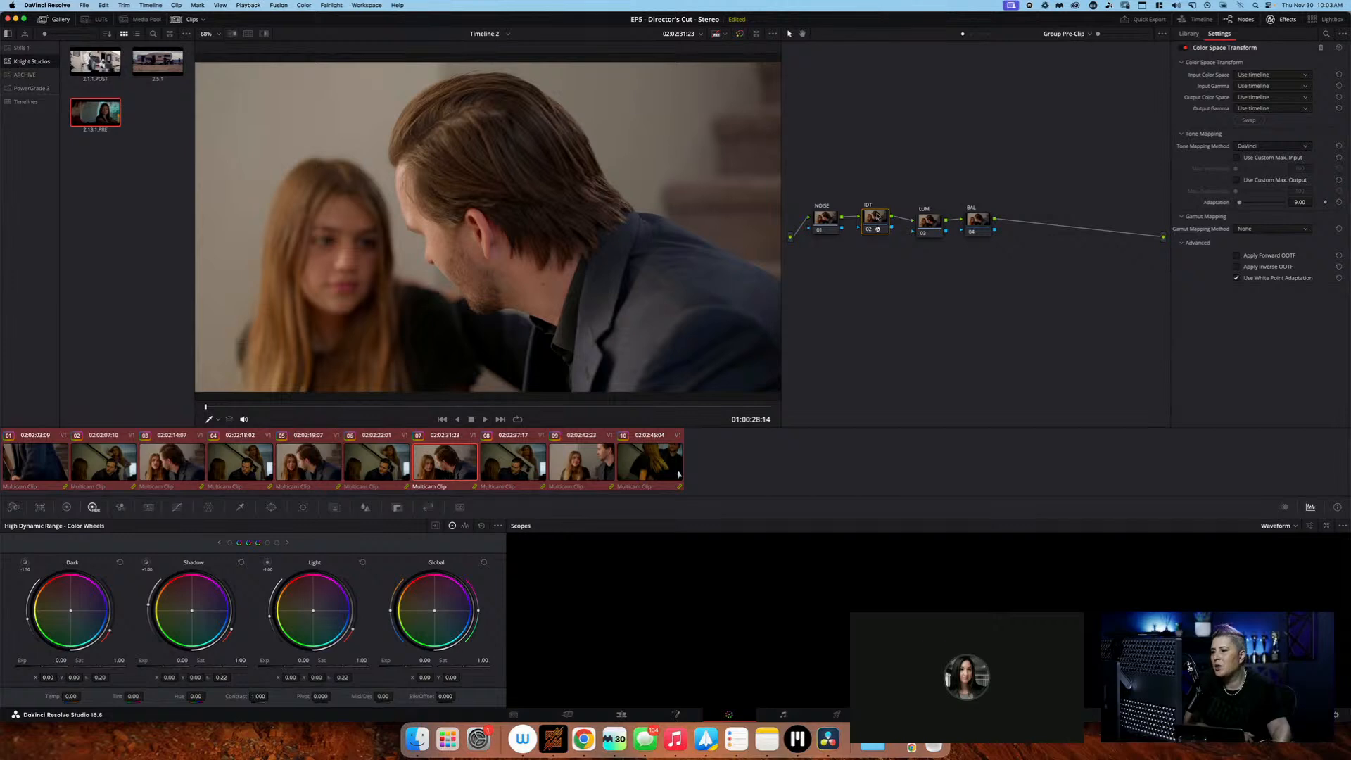
pyautogui.moveTo(876, 219); pyautogui.dragTo(875, 222)
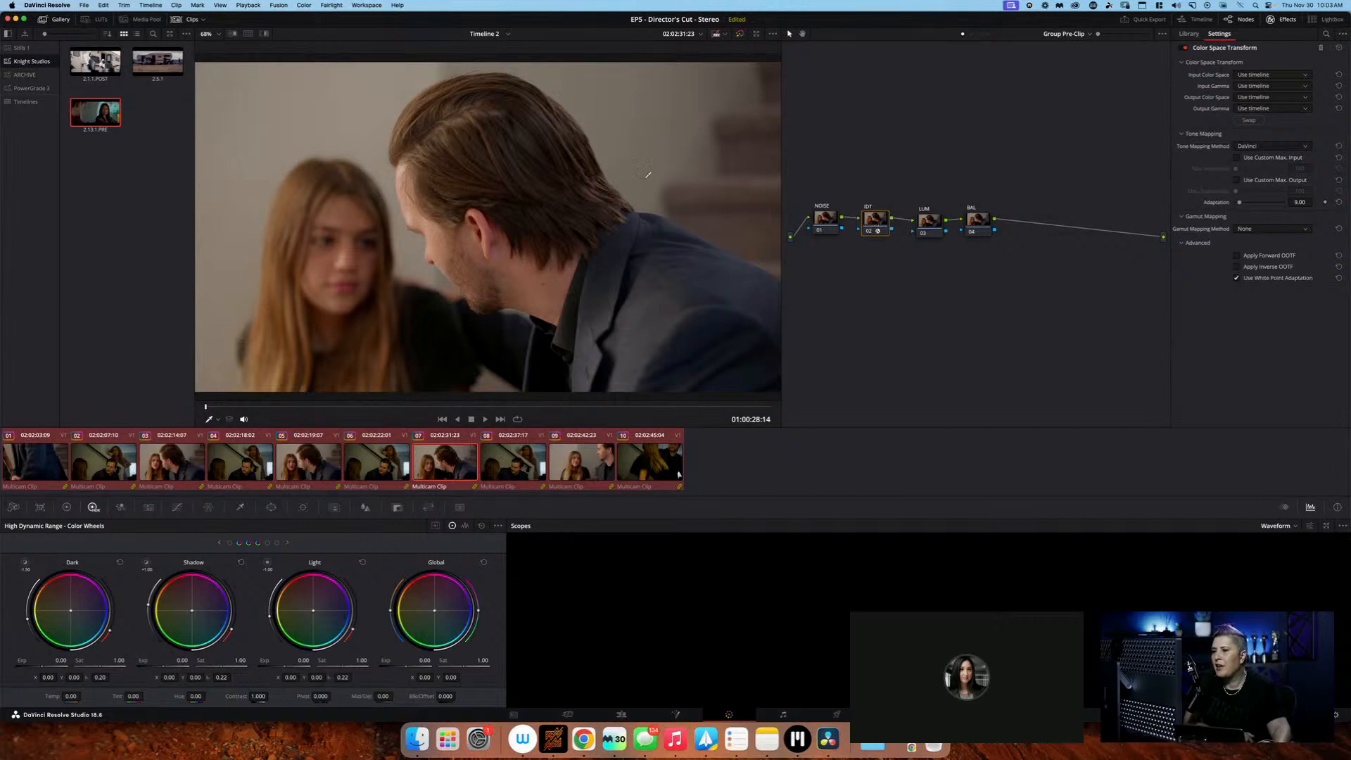
pyautogui.click(48, 4)
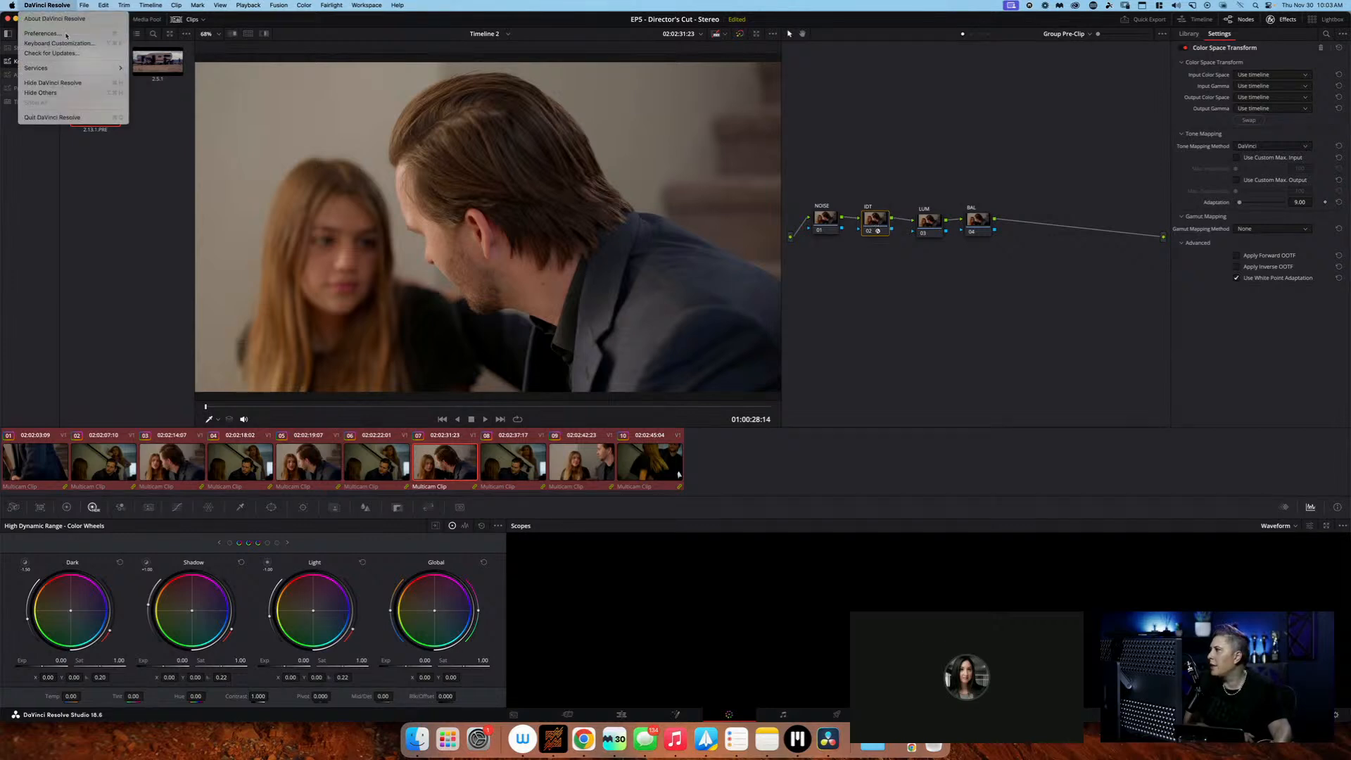
pyautogui.click(42, 33)
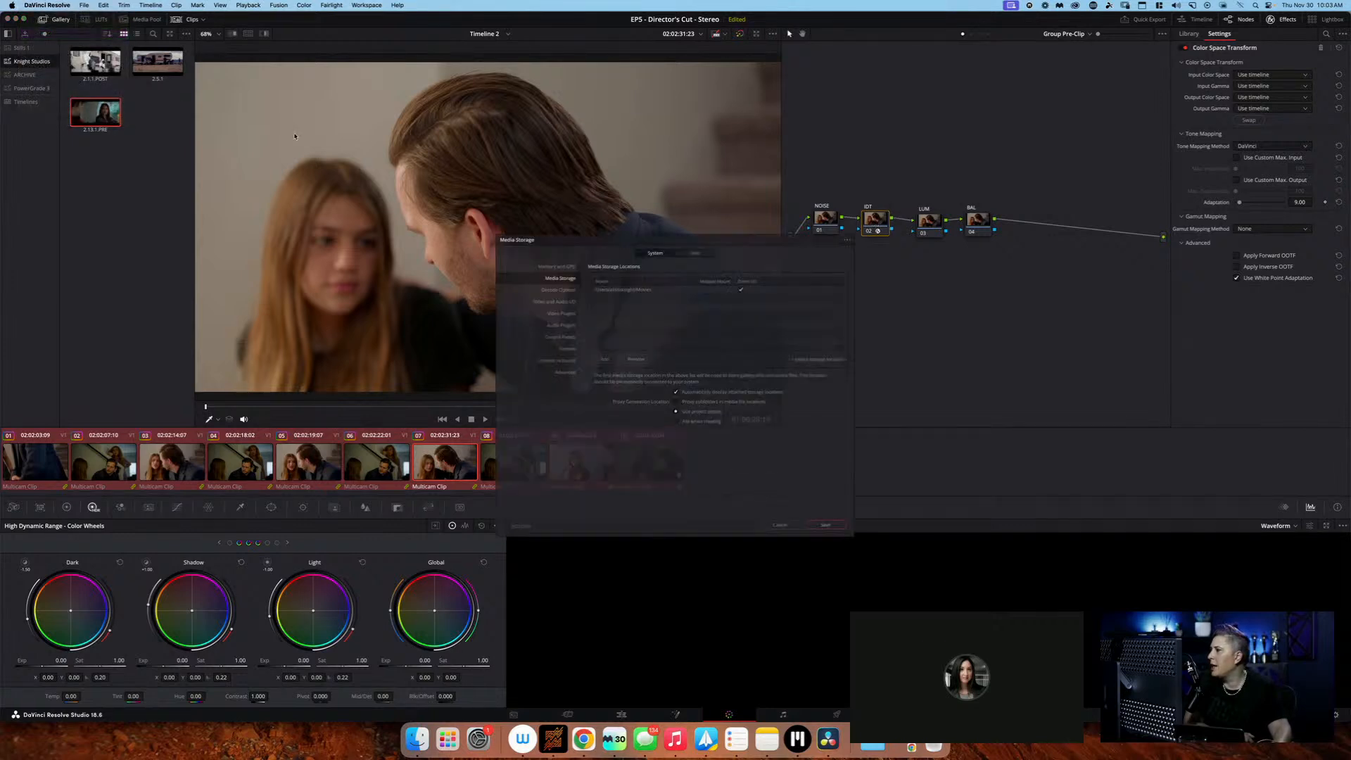
pyautogui.press('Escape')
# Review the Color Management options in the project settings and leave them without saving
pyautogui.click(82, 6)
pyautogui.click(106, 227)
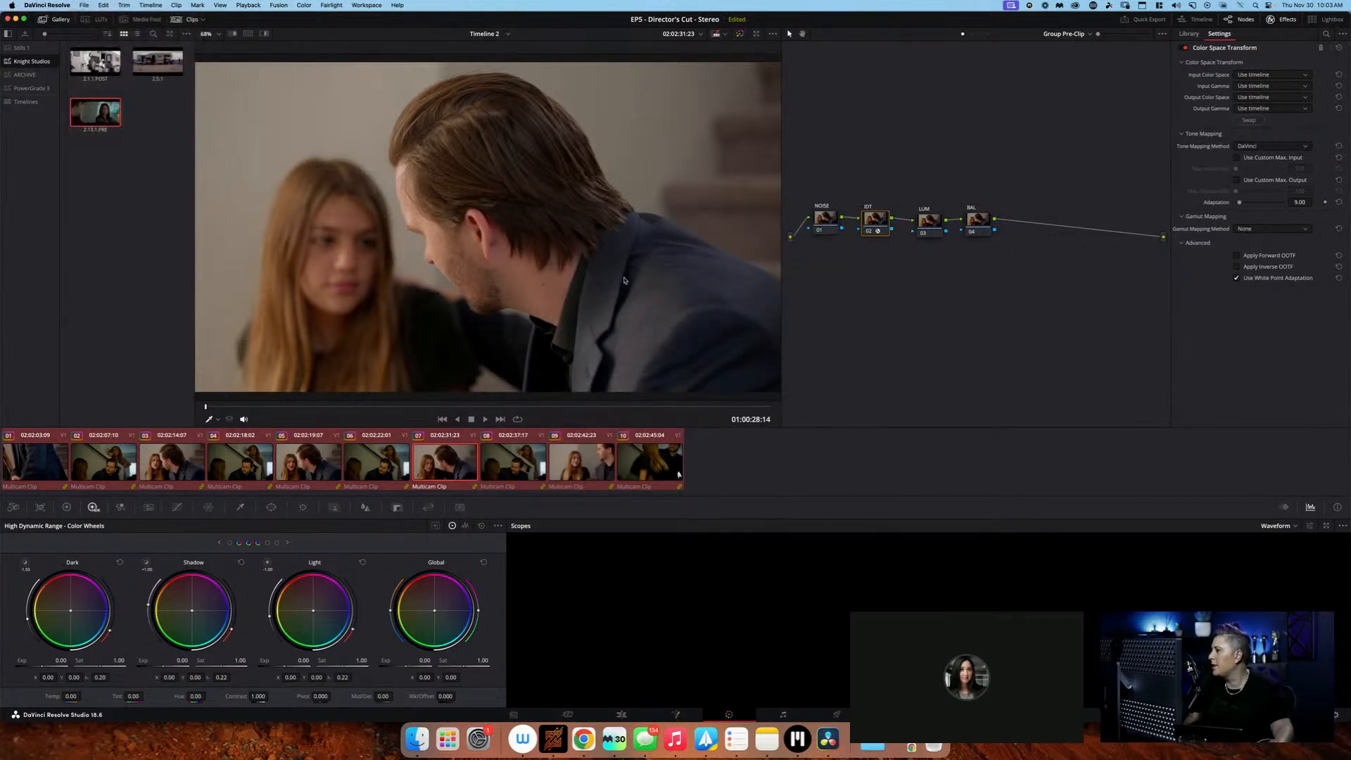
pyautogui.click(501, 135)
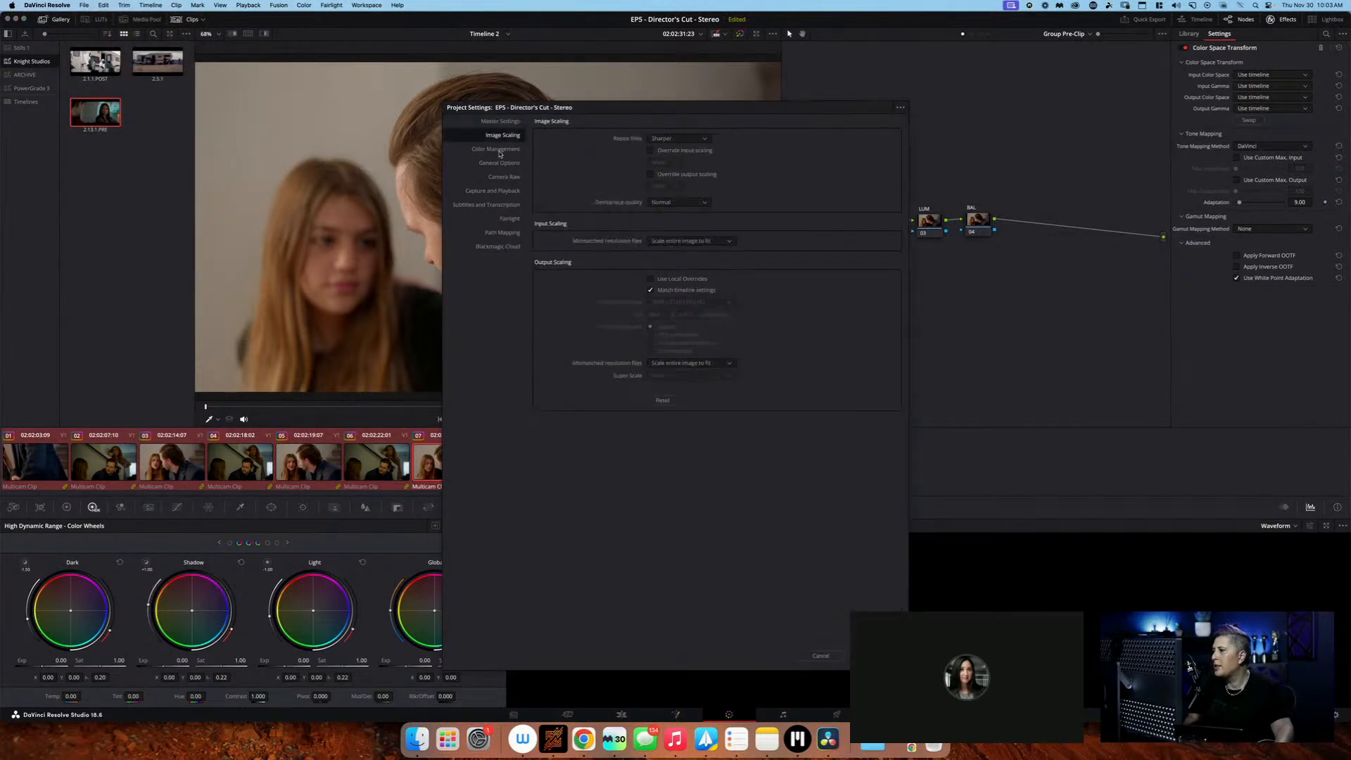
pyautogui.click(498, 149)
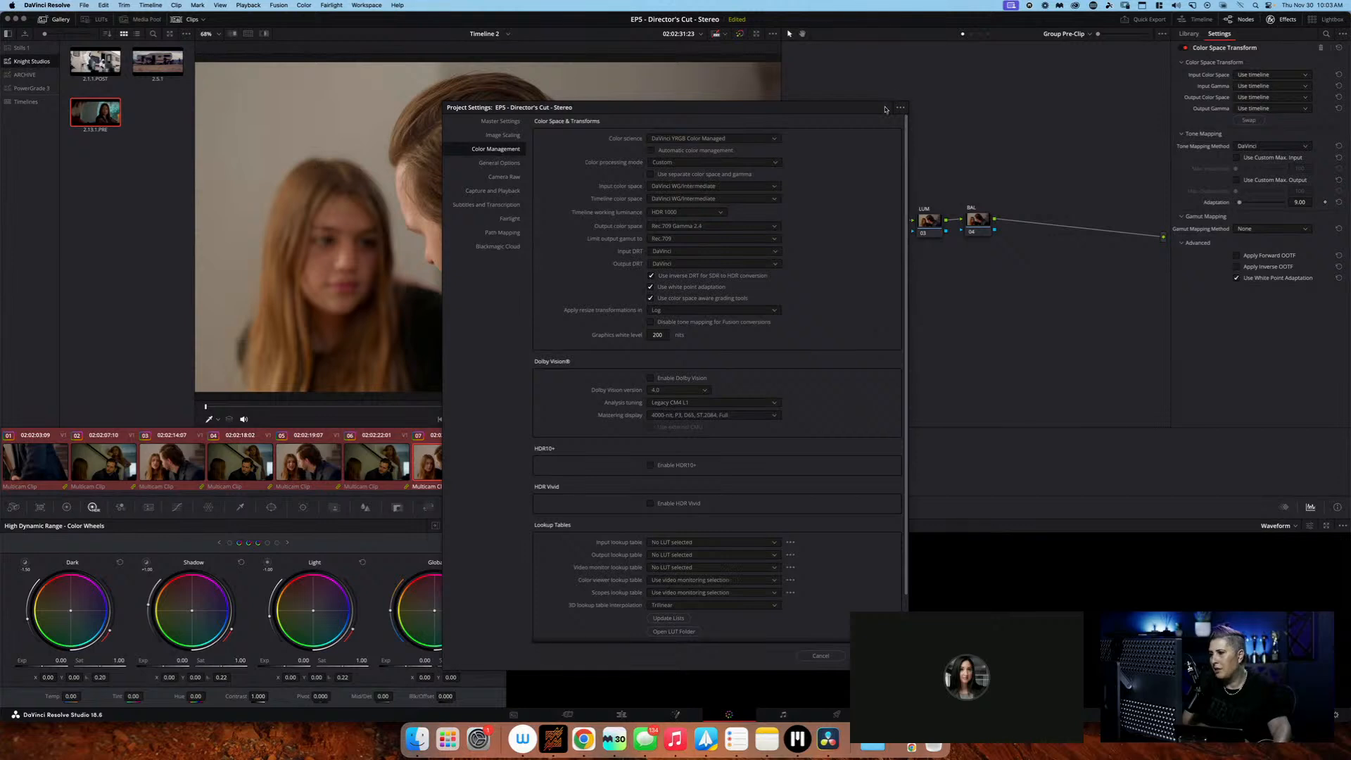
pyautogui.click(820, 656)
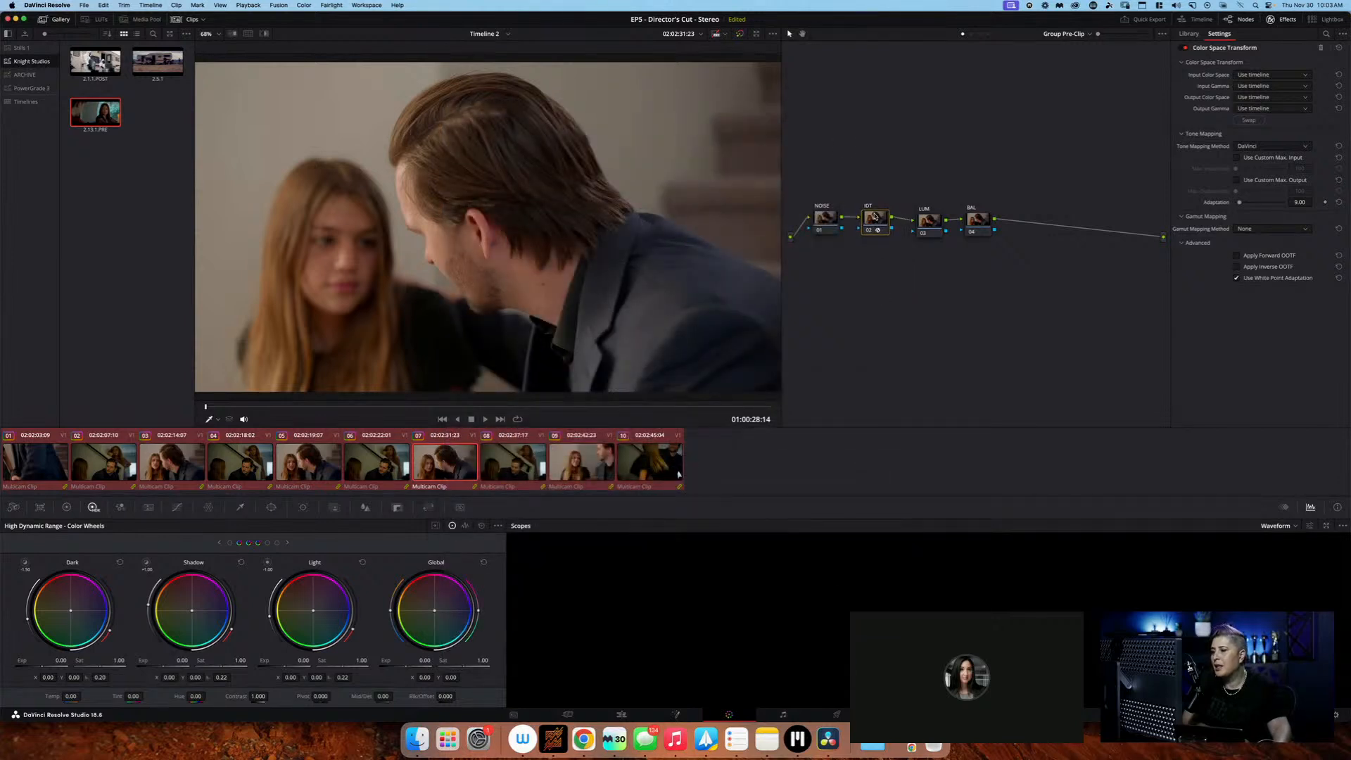
# Line up the LUM and BAL nodes with the NOISE and IDT nodes in the Group Pre-Clip graph
pyautogui.click(928, 219)
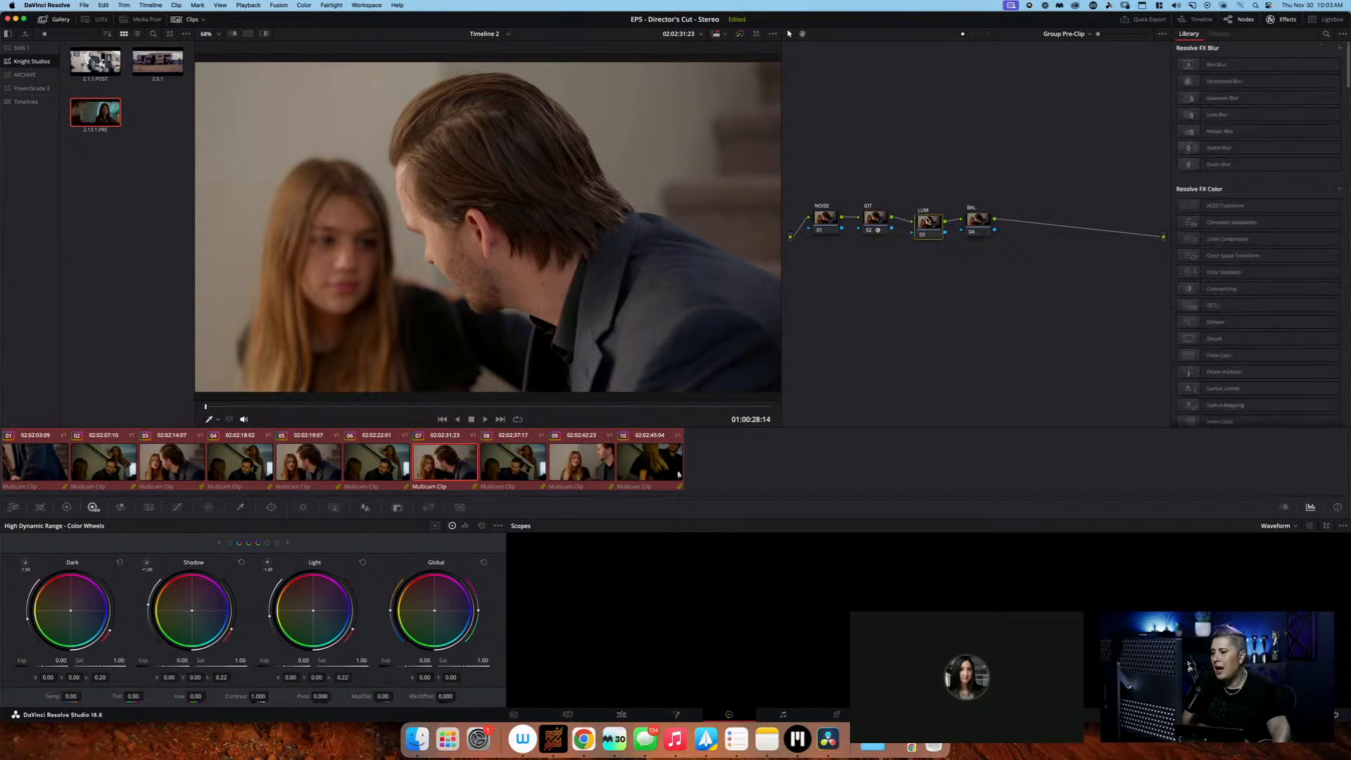
pyautogui.click(973, 218)
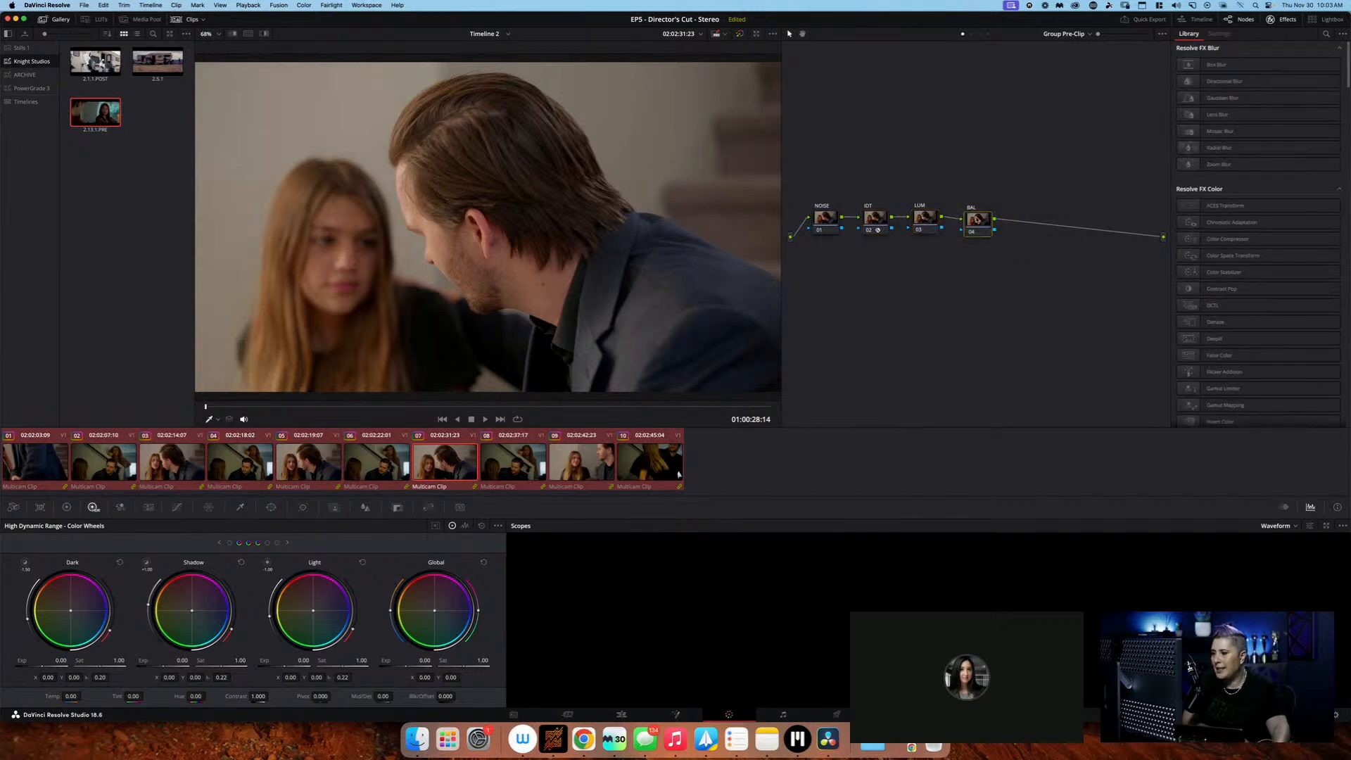
pyautogui.click(930, 221)
pyautogui.click(979, 221)
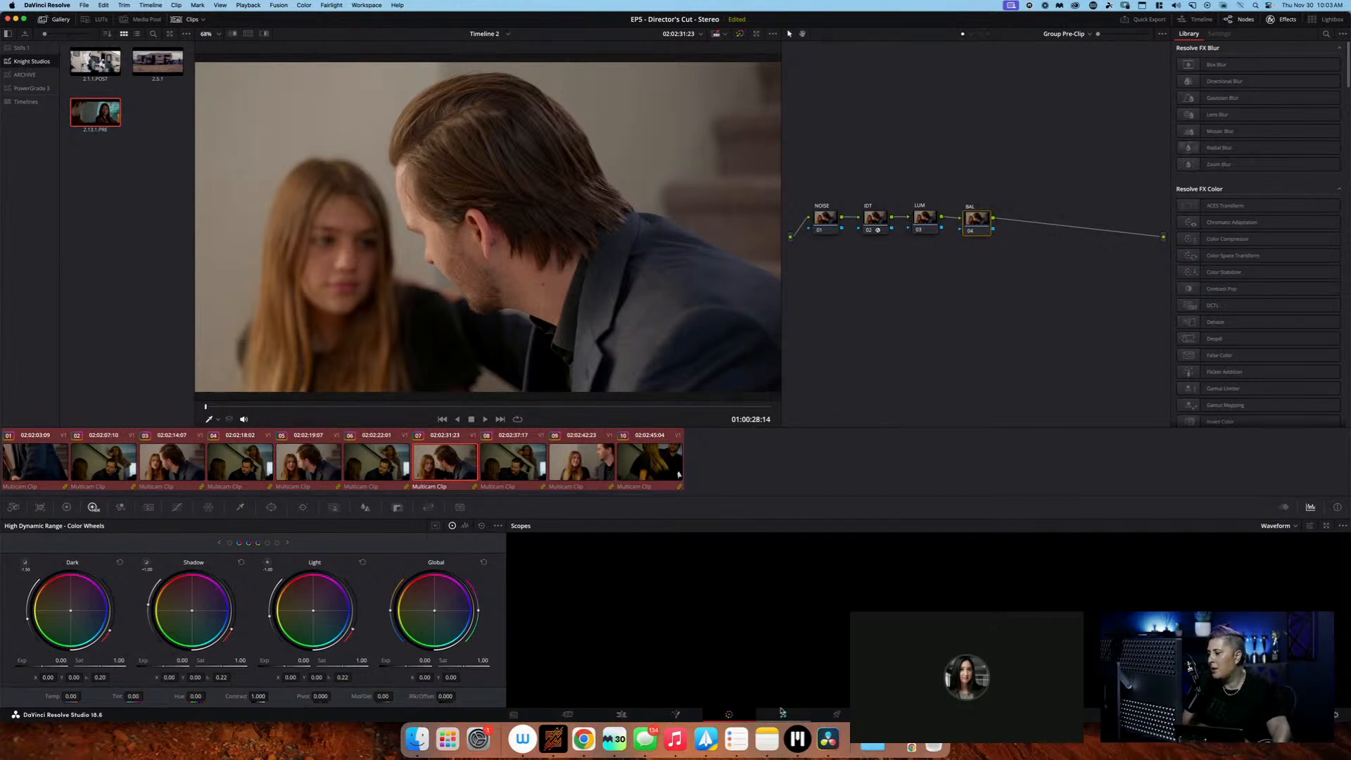
# Apply the grade of the Knight Studios still 2.5.1 to the selected clips at Clip level
pyautogui.click(974, 34)
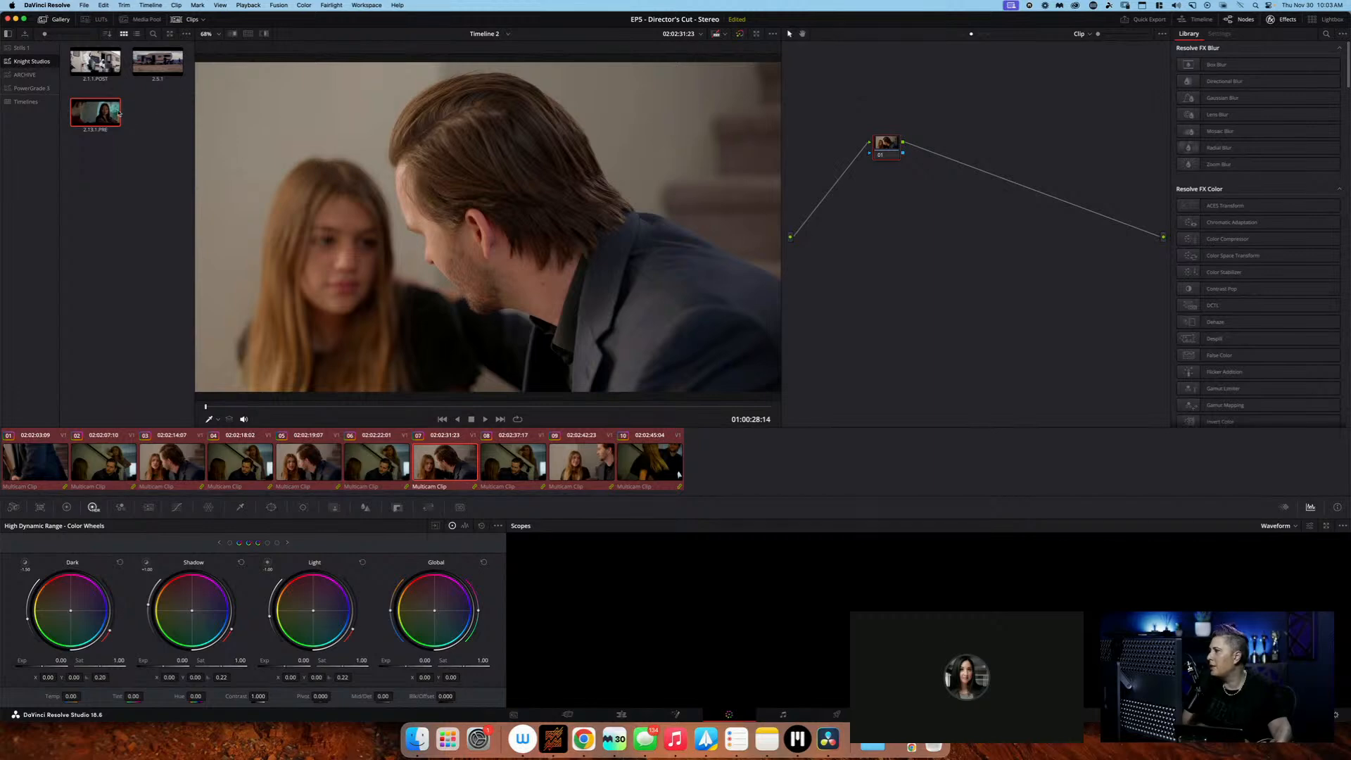
pyautogui.rightClick(147, 72)
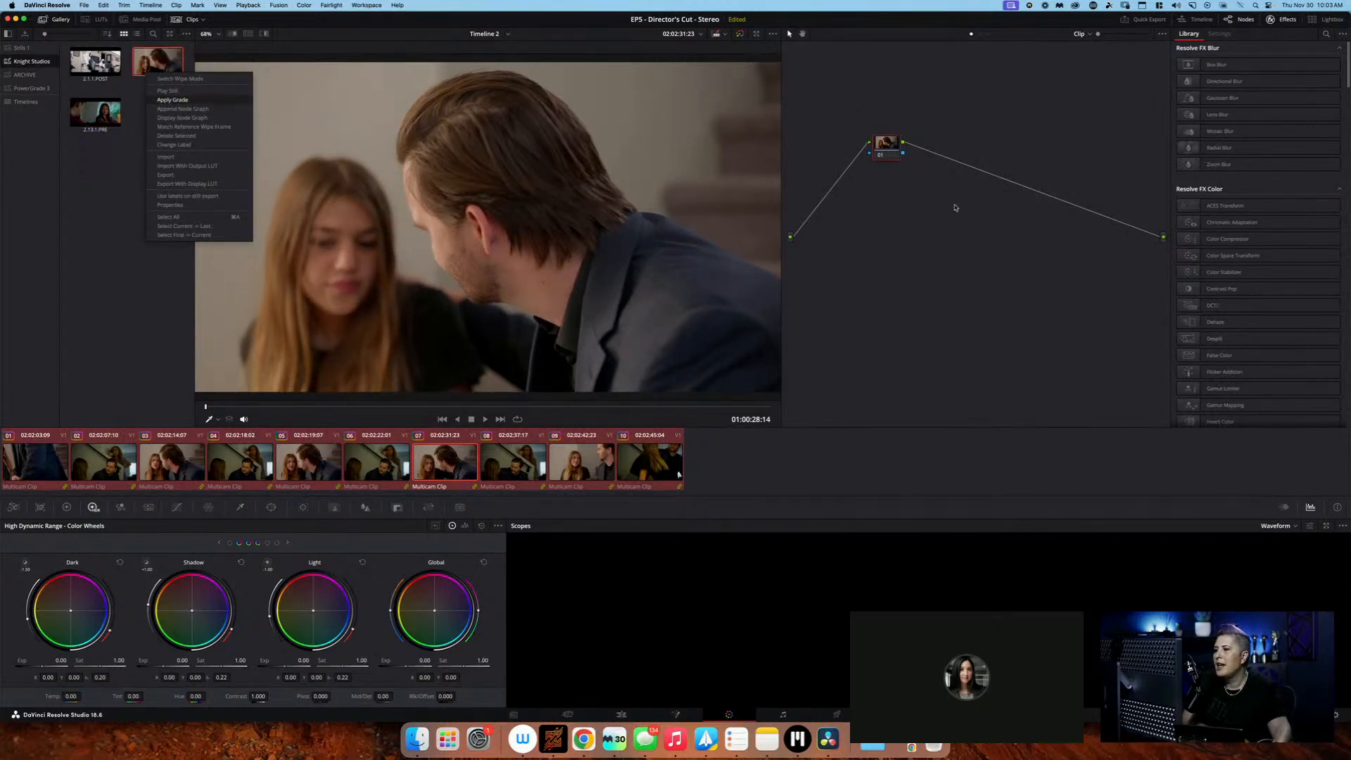
pyautogui.press('Return')
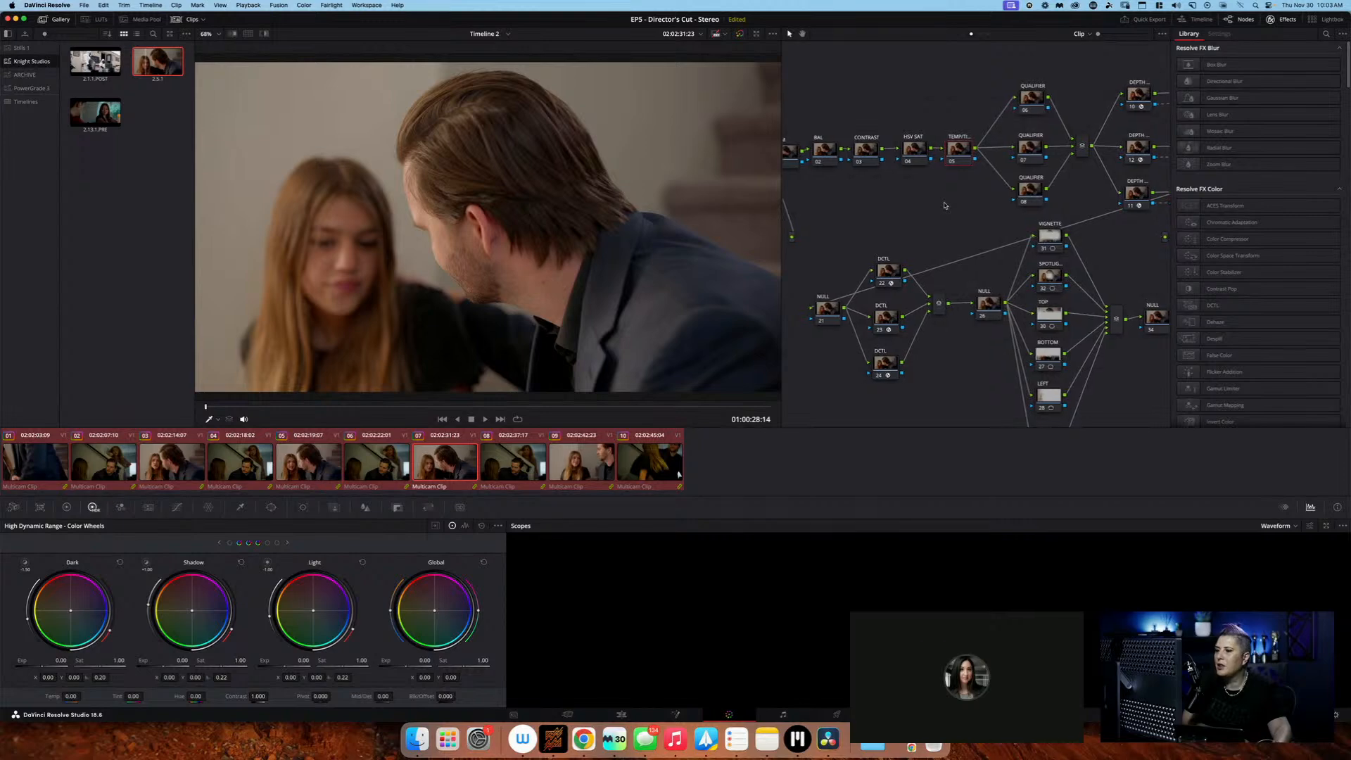
# Check the color space and channel options of the HSV SAT node, and disable that node
pyautogui.hscroll(-5, 945, 205)
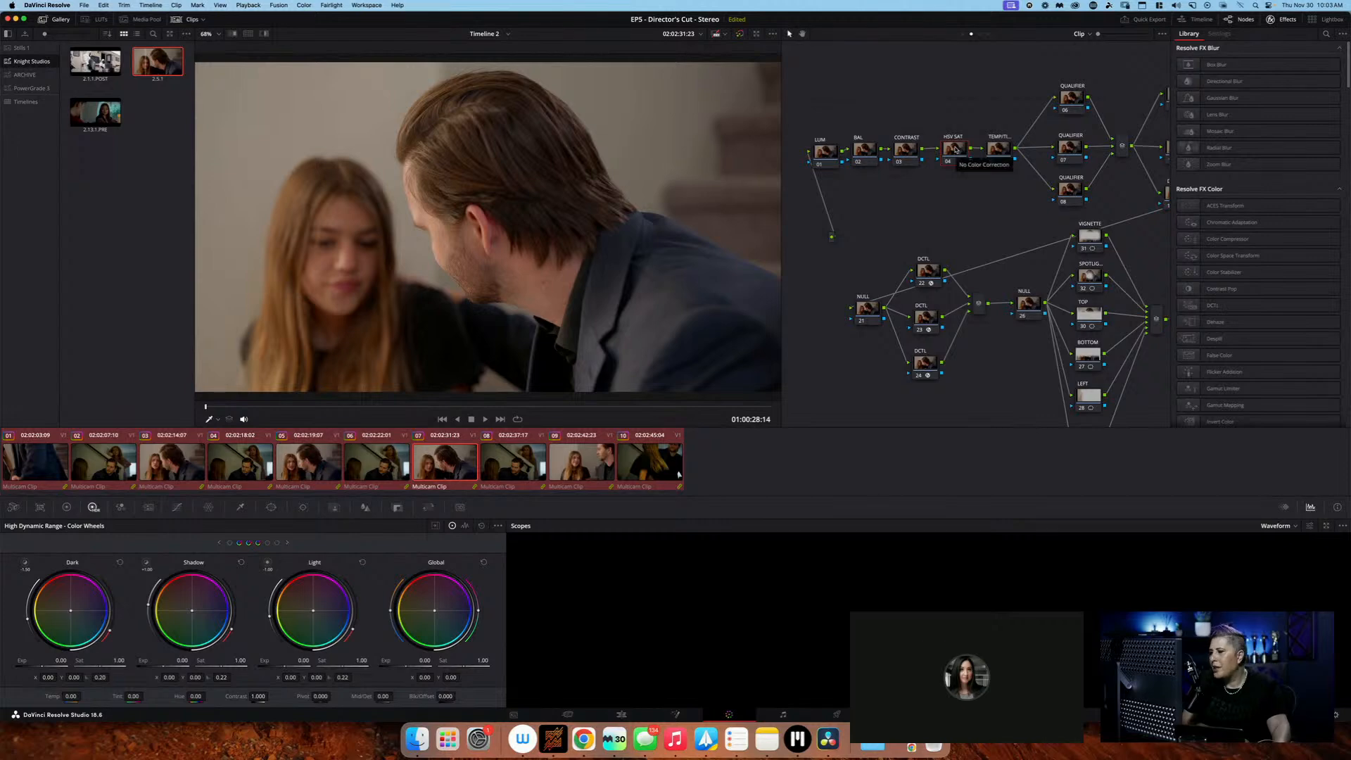
pyautogui.rightClick(956, 149)
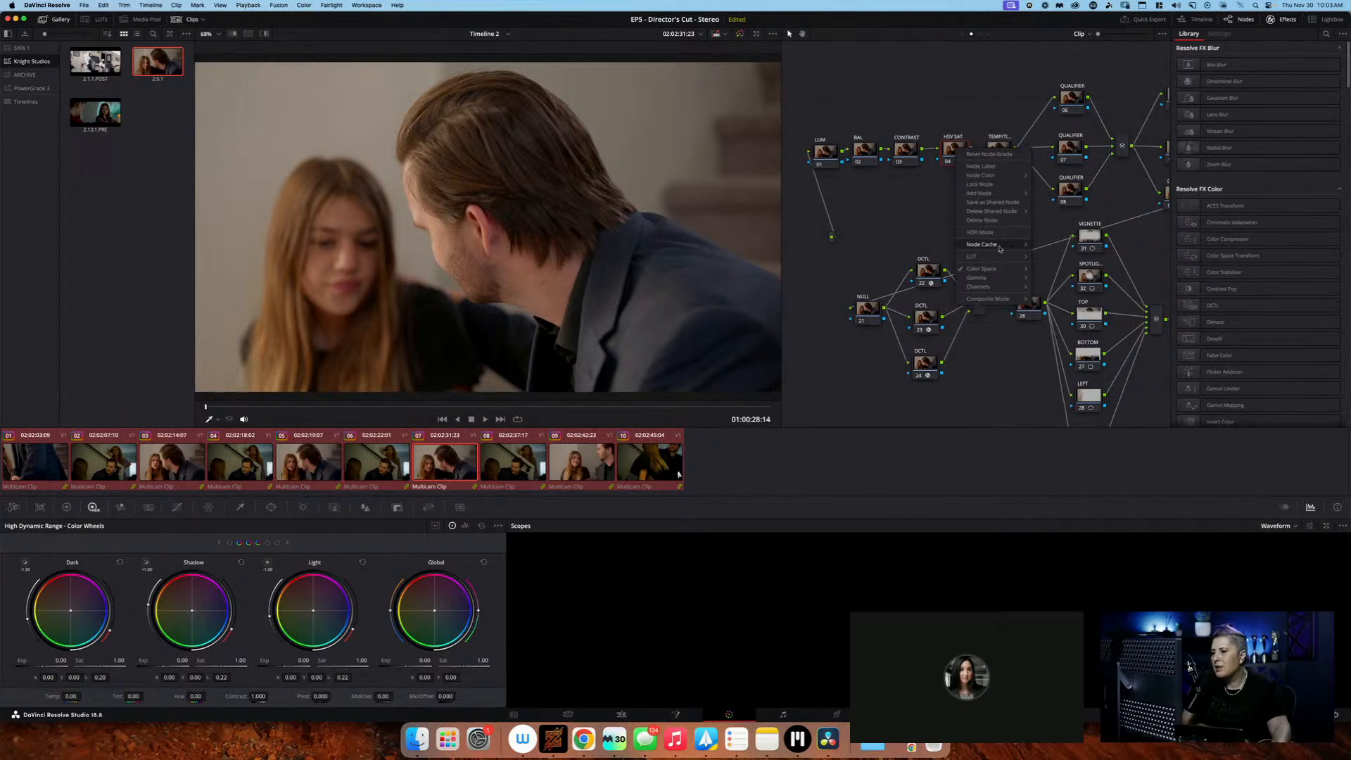
pyautogui.moveTo(1018, 196)
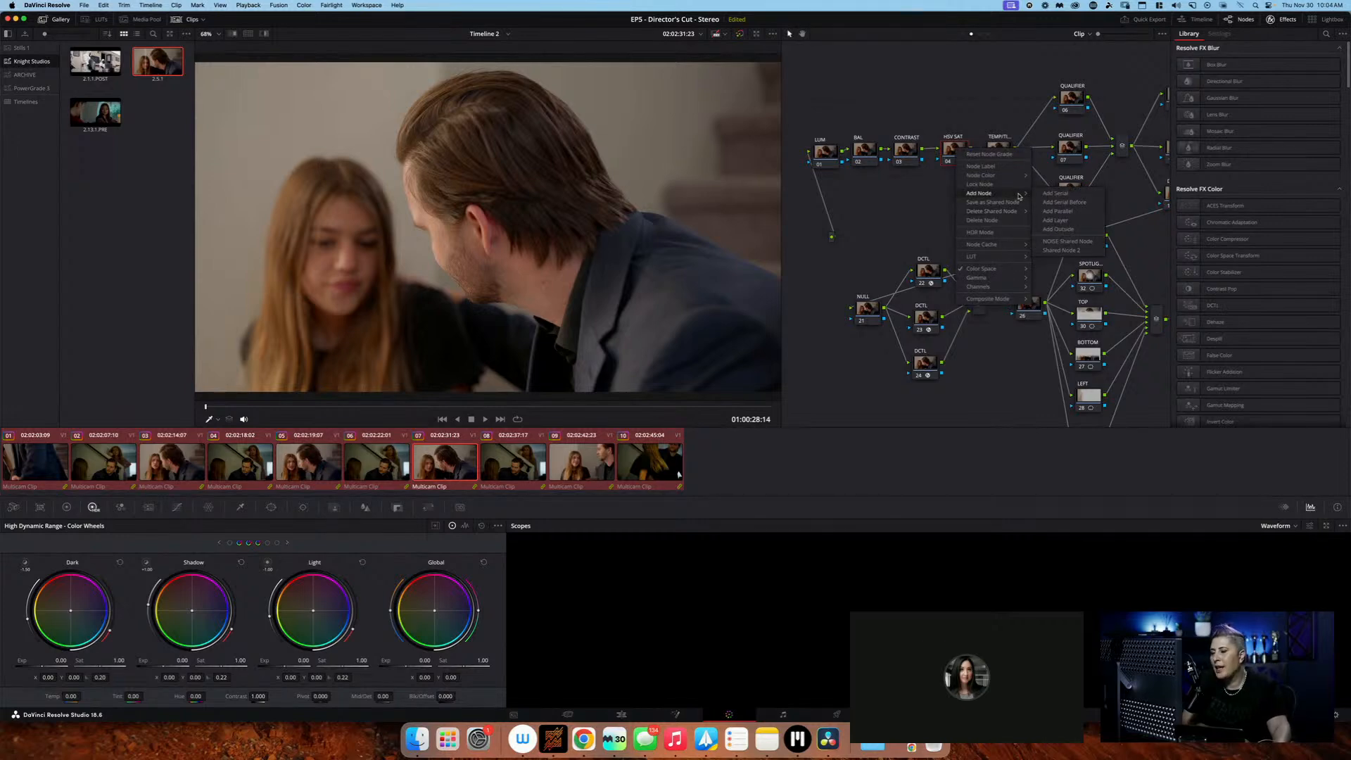
pyautogui.moveTo(1013, 270)
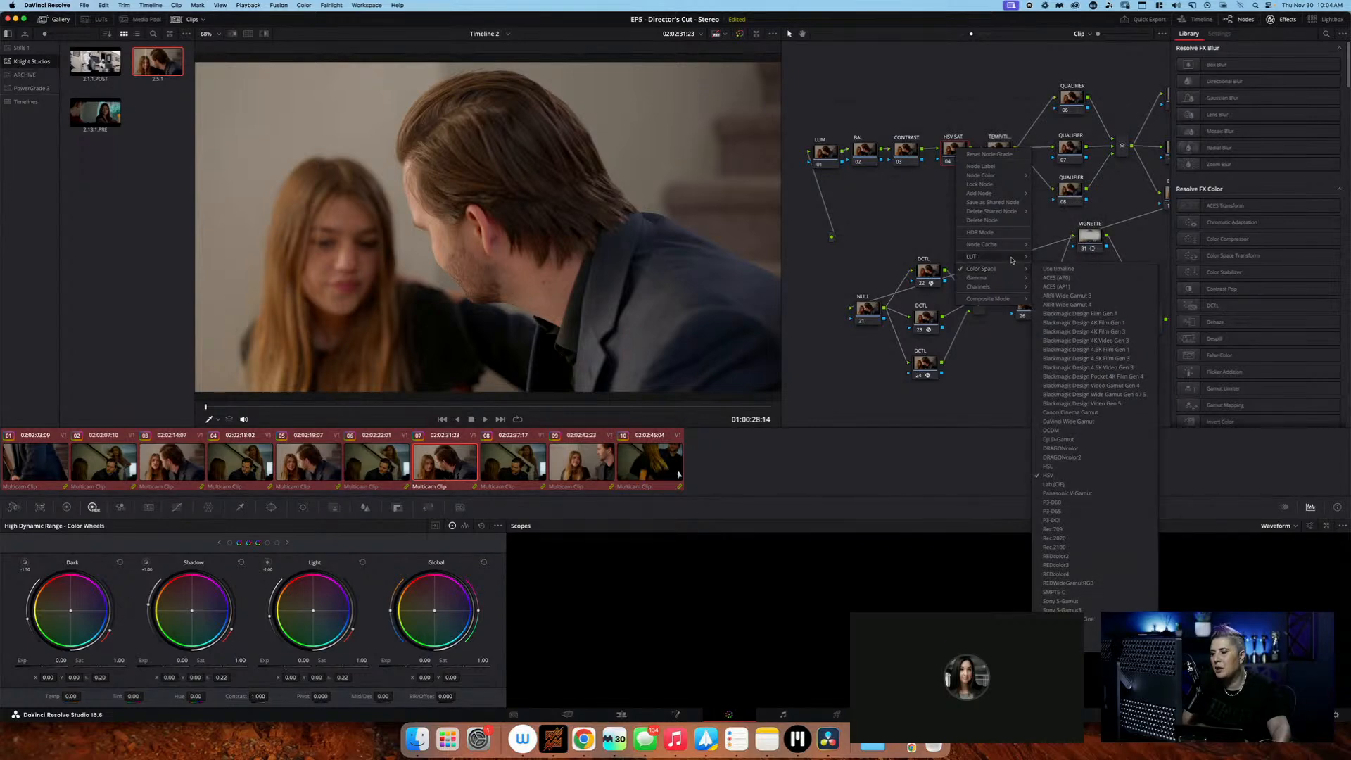
pyautogui.moveTo(1007, 292)
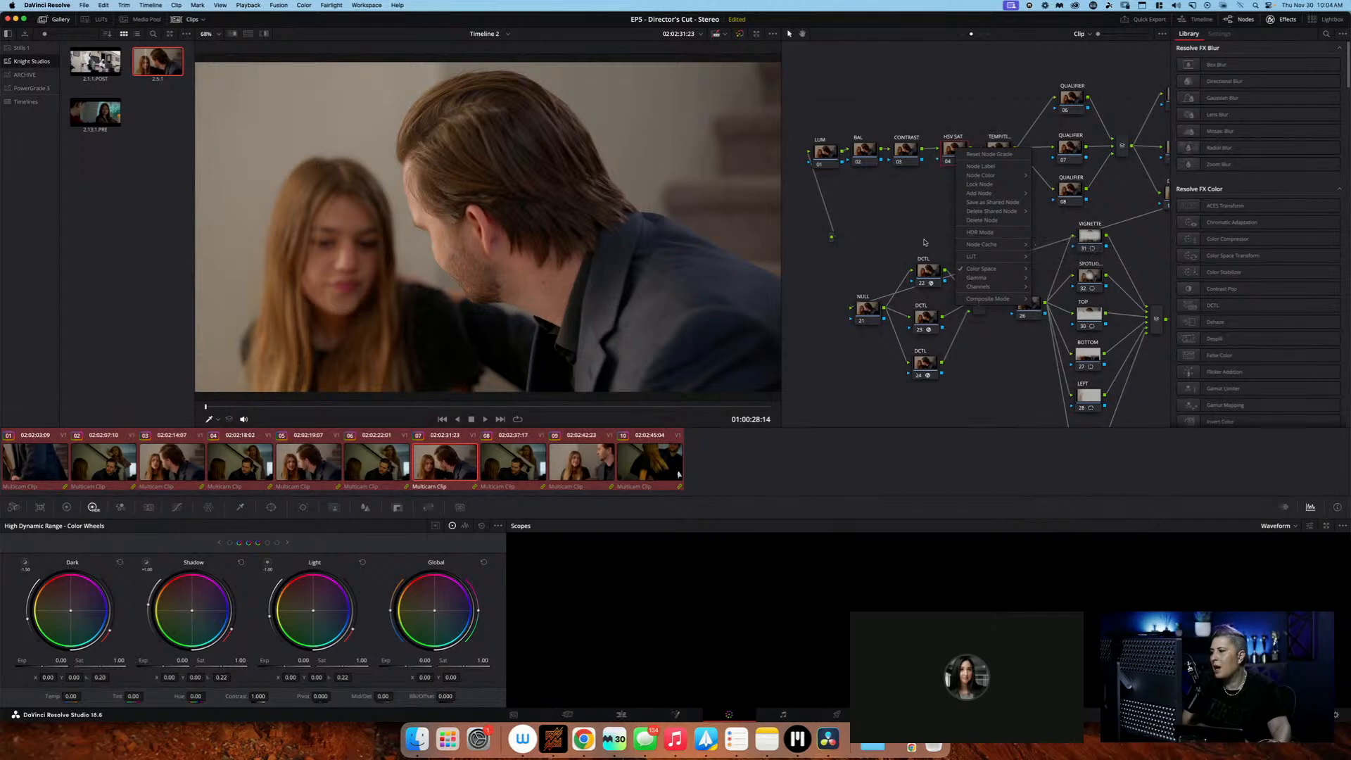
pyautogui.click(799, 341)
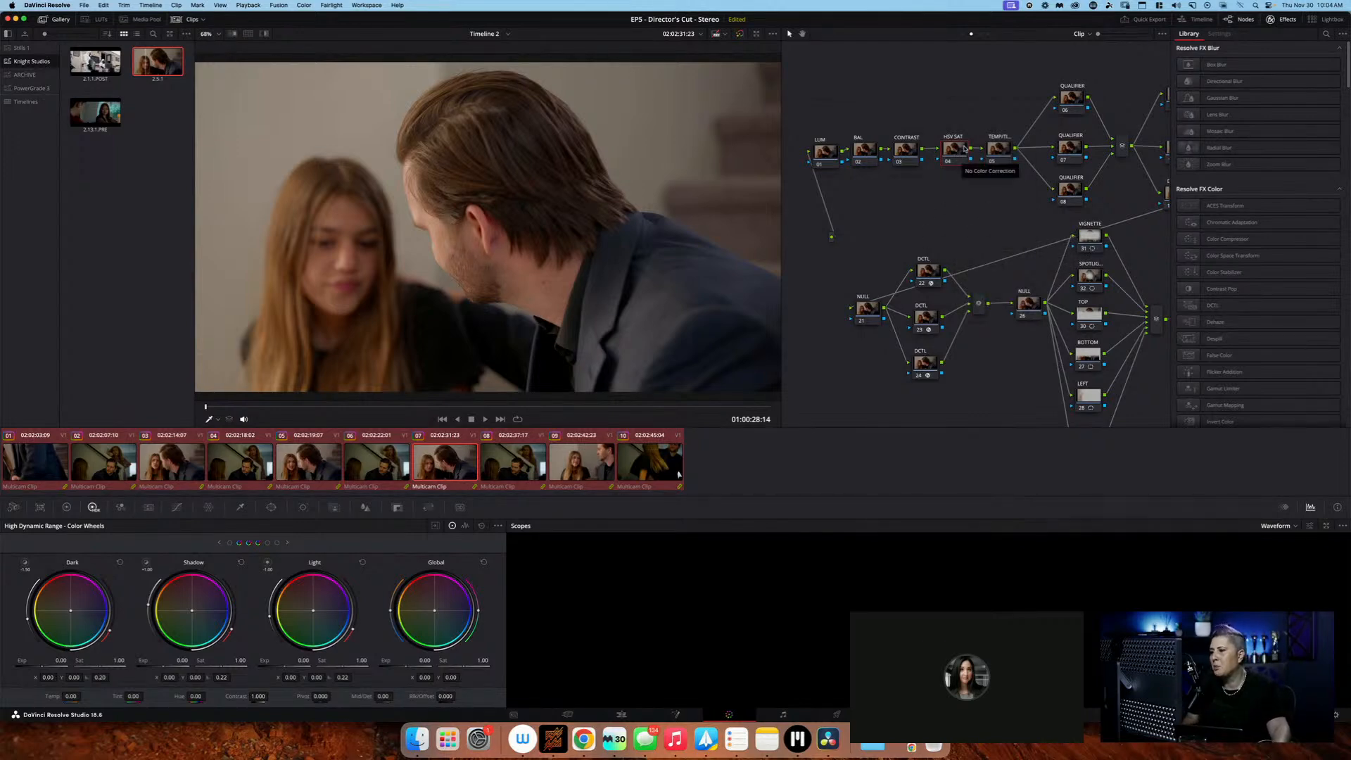
pyautogui.hotkey('ctrl', 'd')
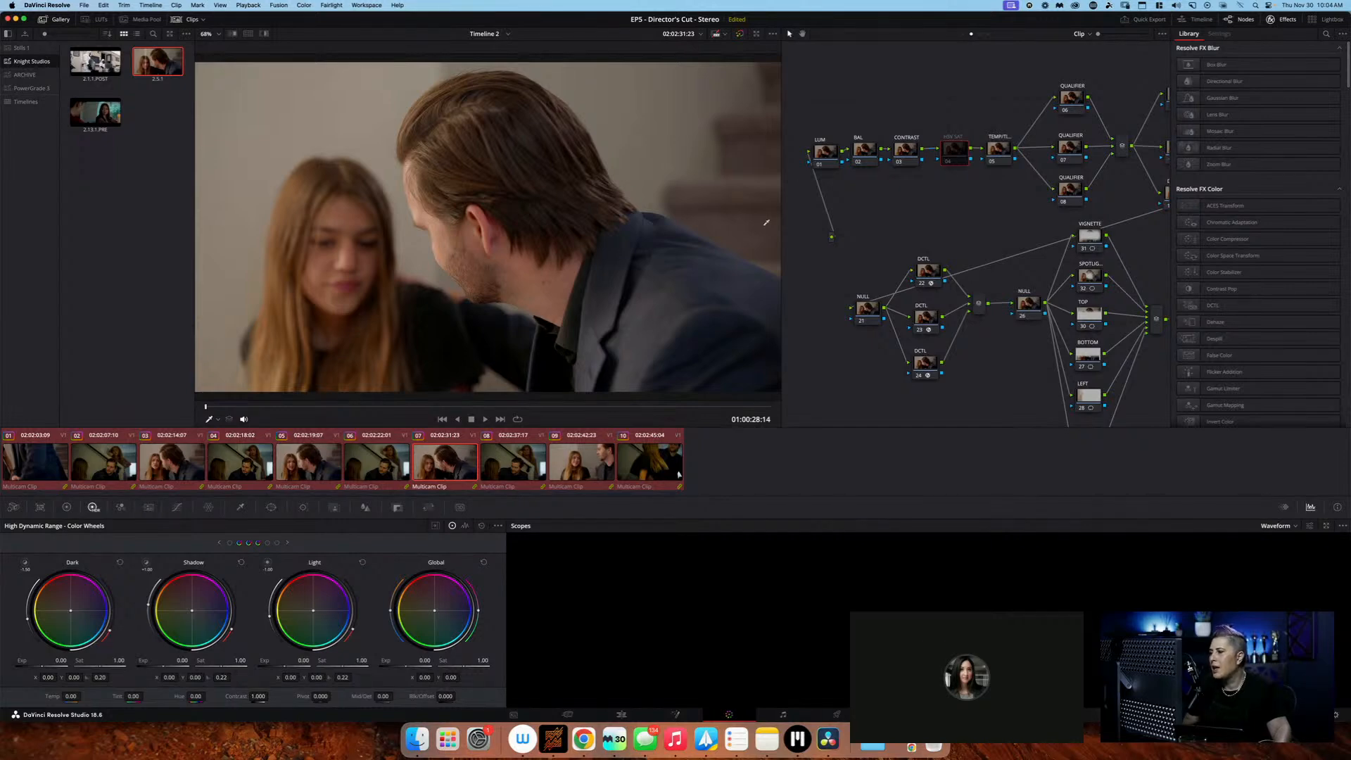
# Enable the HSV SAT node and raise its Offset to 51.60
pyautogui.moveTo(825, 152); pyautogui.dragTo(817, 153)
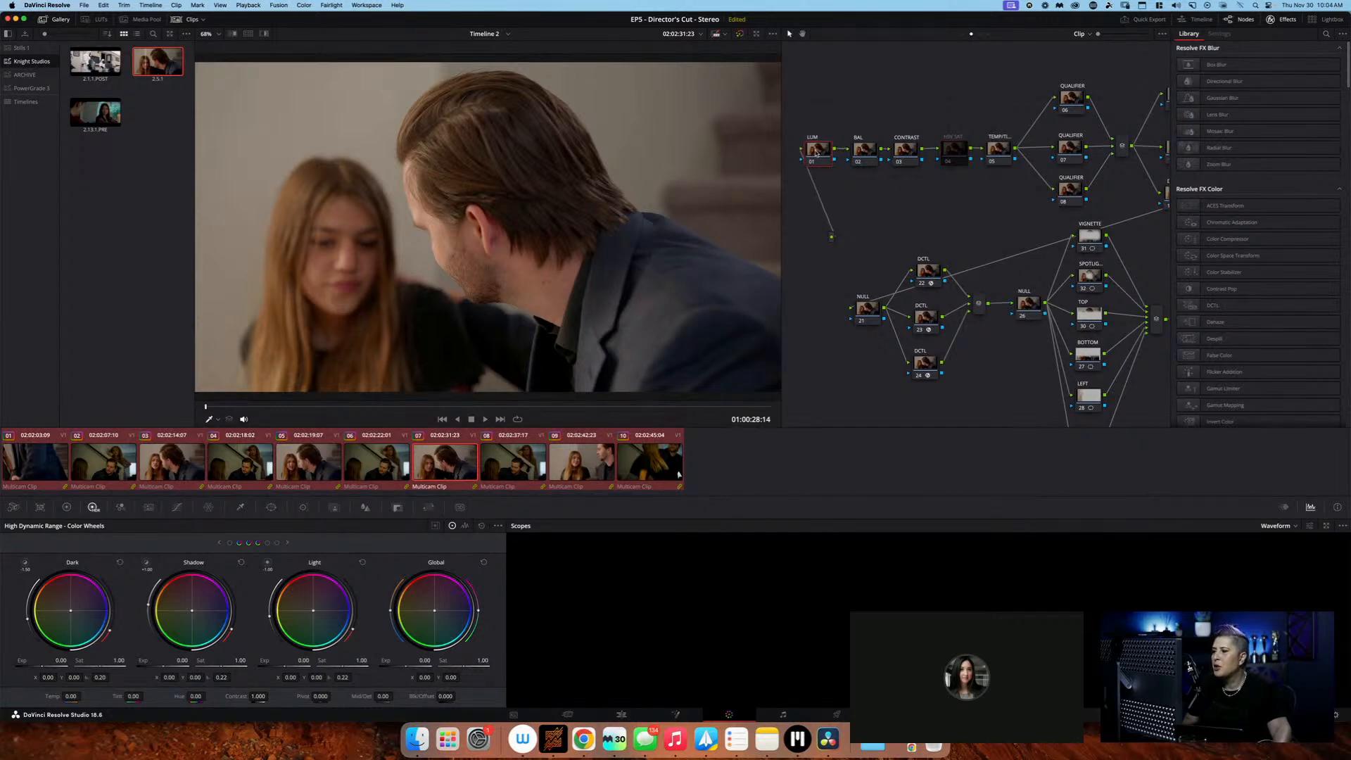
pyautogui.moveTo(956, 157); pyautogui.dragTo(953, 157)
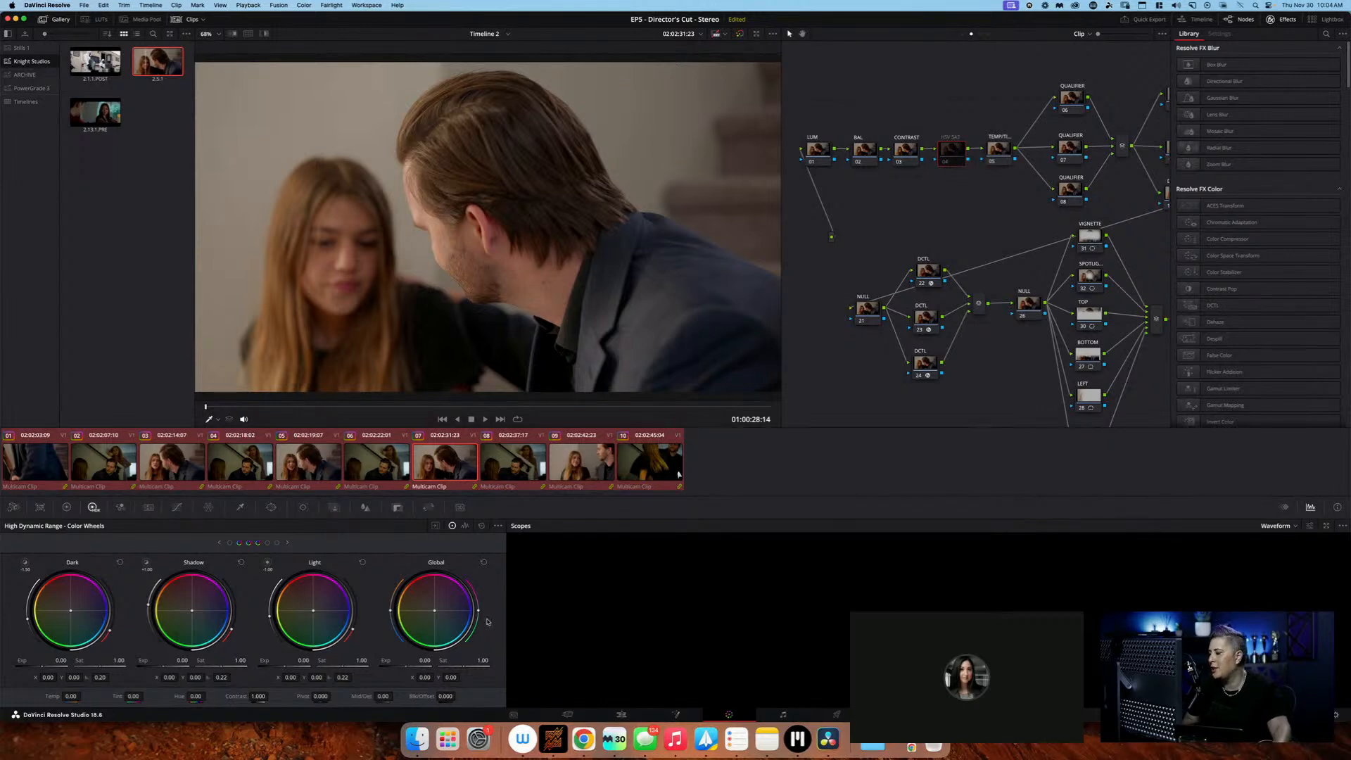
pyautogui.click(67, 507)
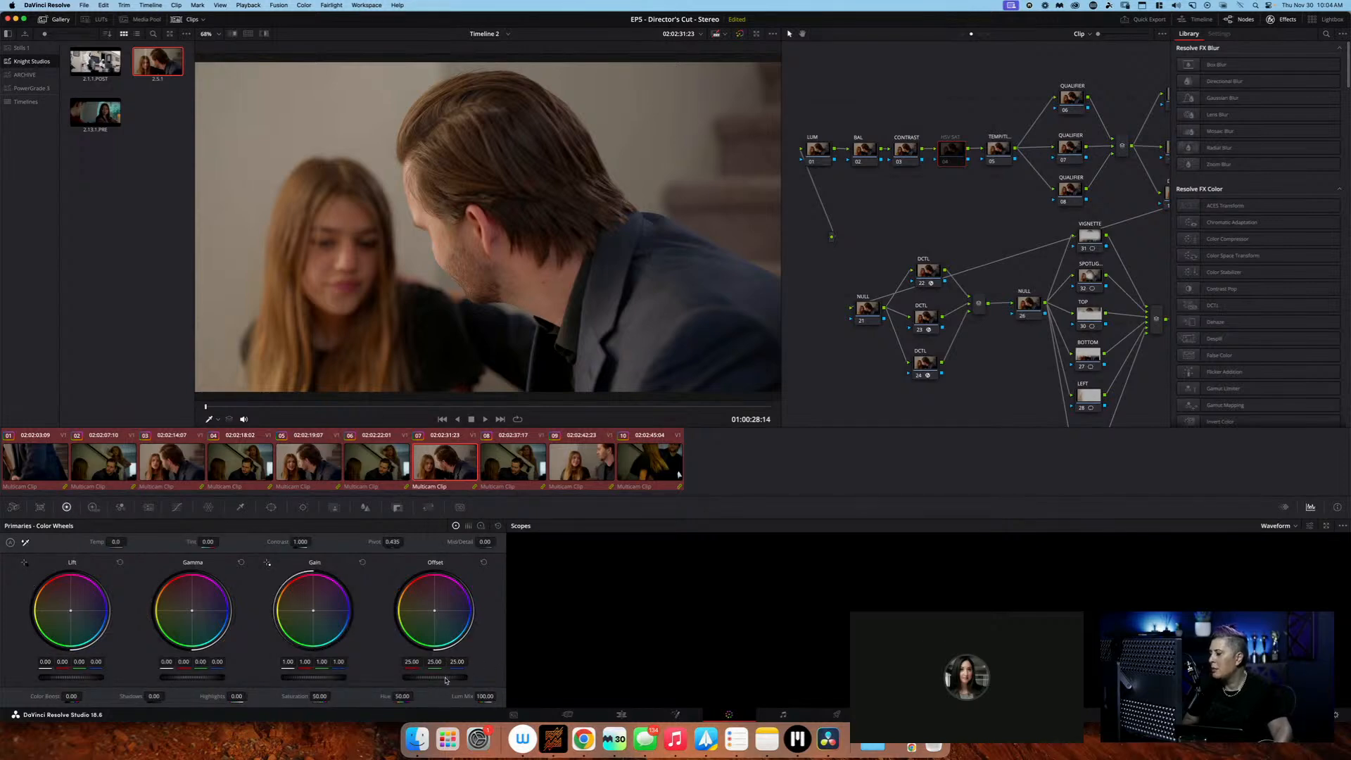
pyautogui.rightClick(958, 159)
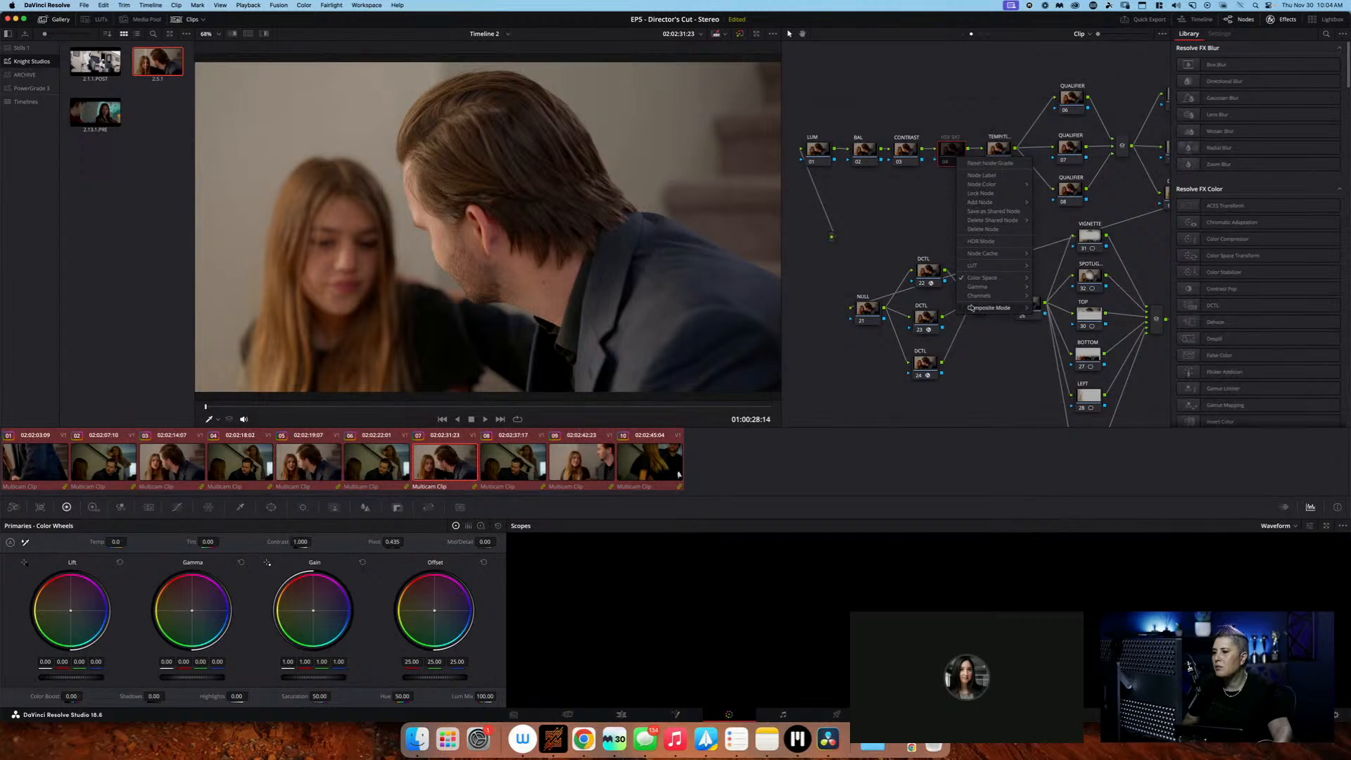
pyautogui.click(998, 210)
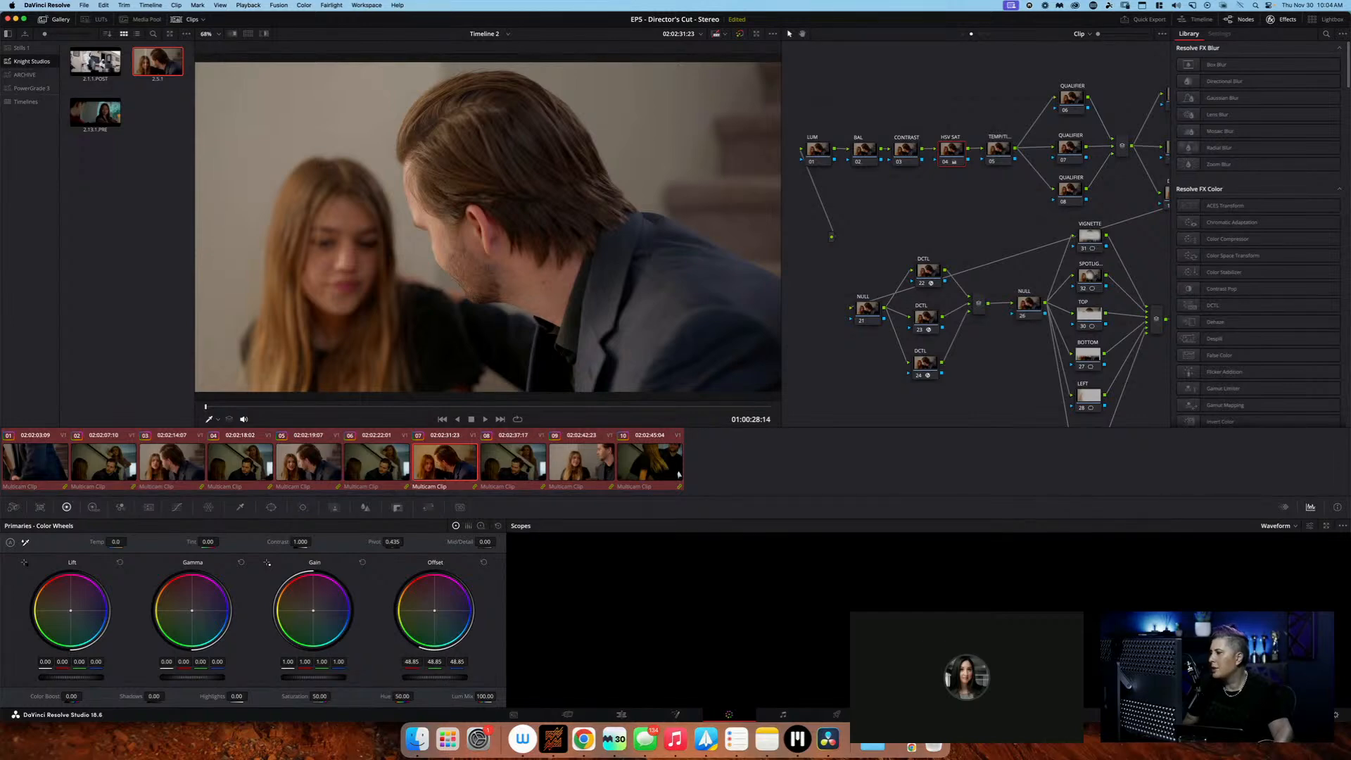
pyautogui.moveTo(431, 677); pyautogui.dragTo(461, 677)
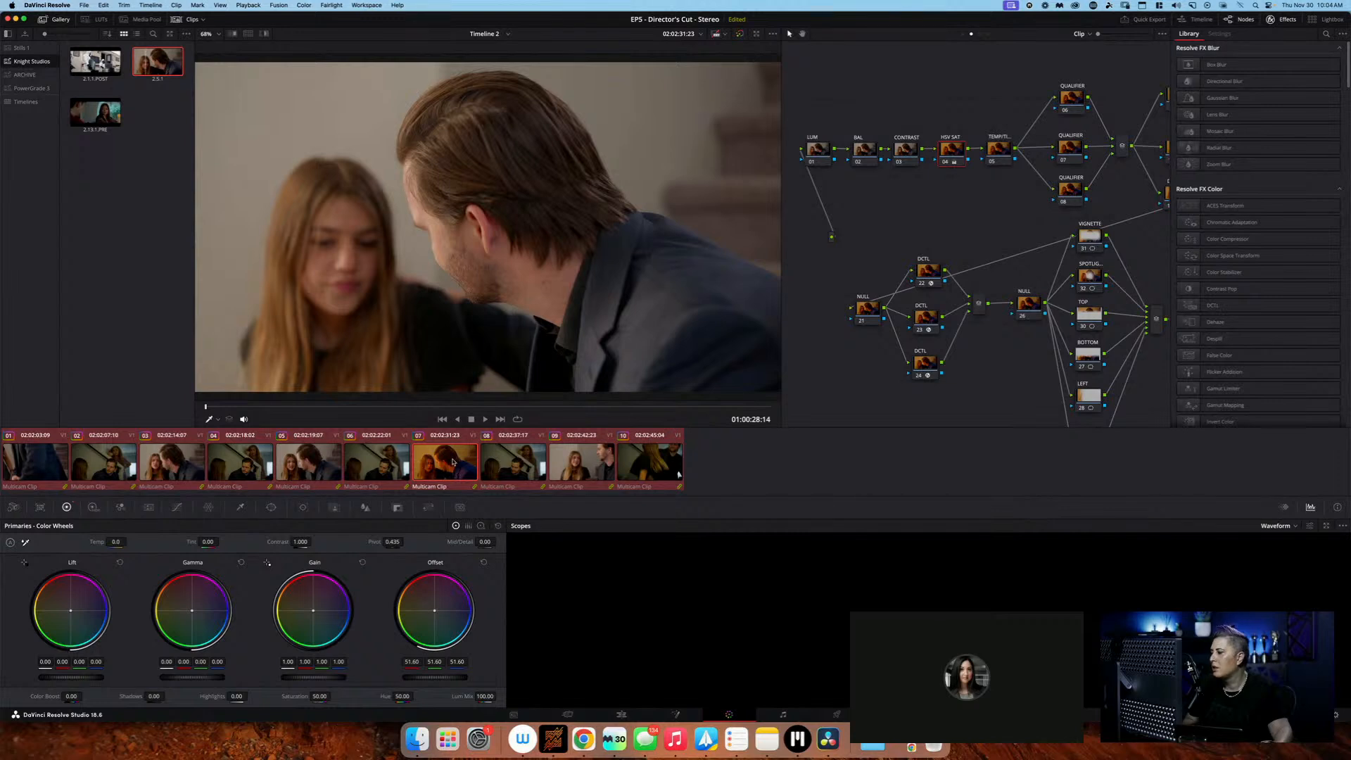
# Select only clip 07, reset the grade of its HSV SAT node, and disable that node
pyautogui.click(498, 462)
pyautogui.click(441, 460)
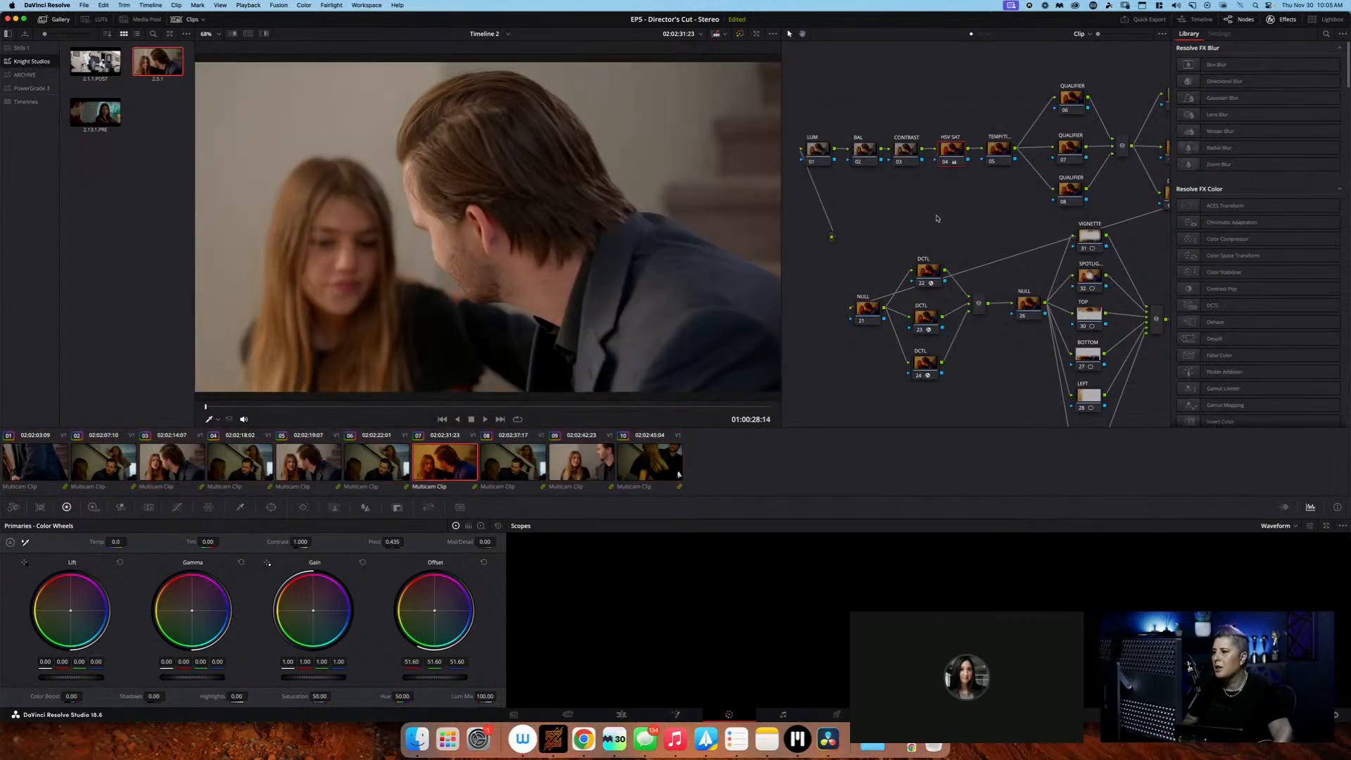
pyautogui.rightClick(957, 156)
pyautogui.click(962, 199)
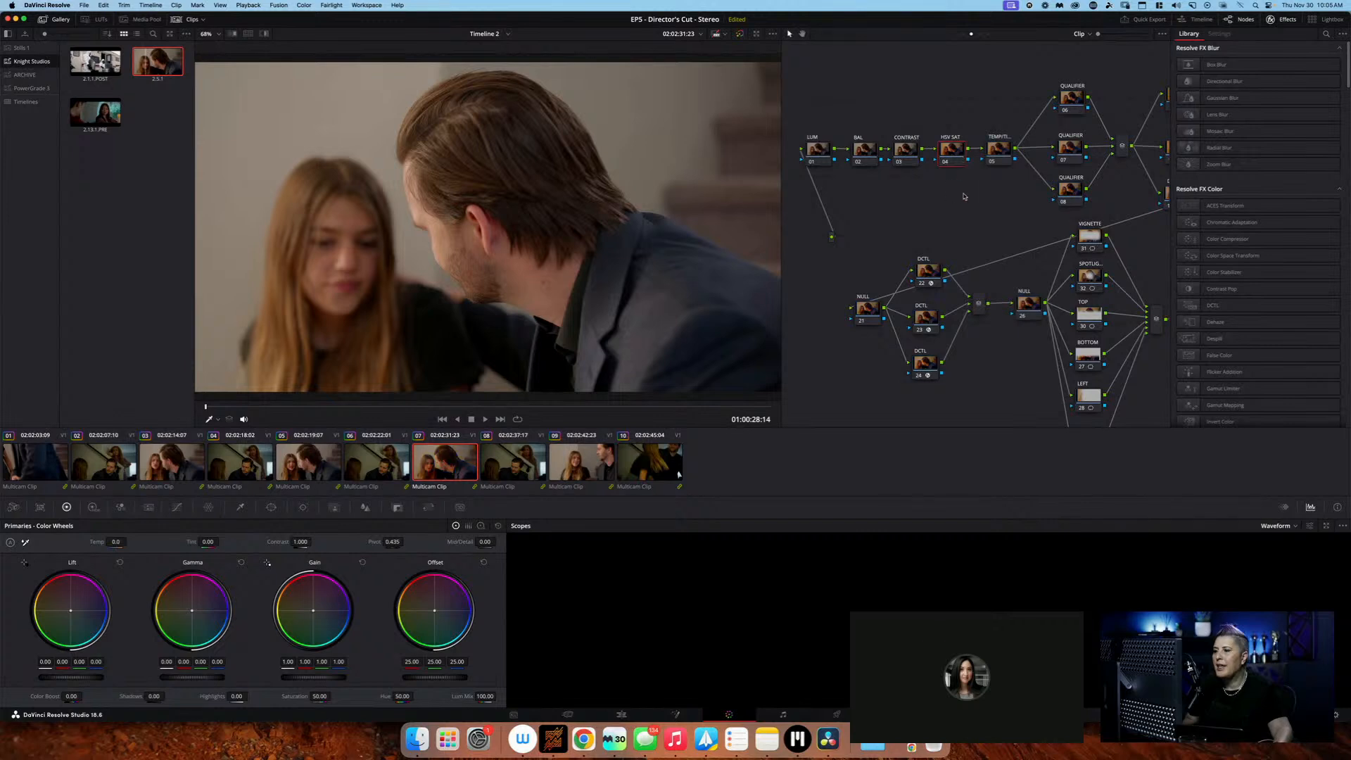
pyautogui.hscroll(2, 964, 196)
pyautogui.click(909, 161)
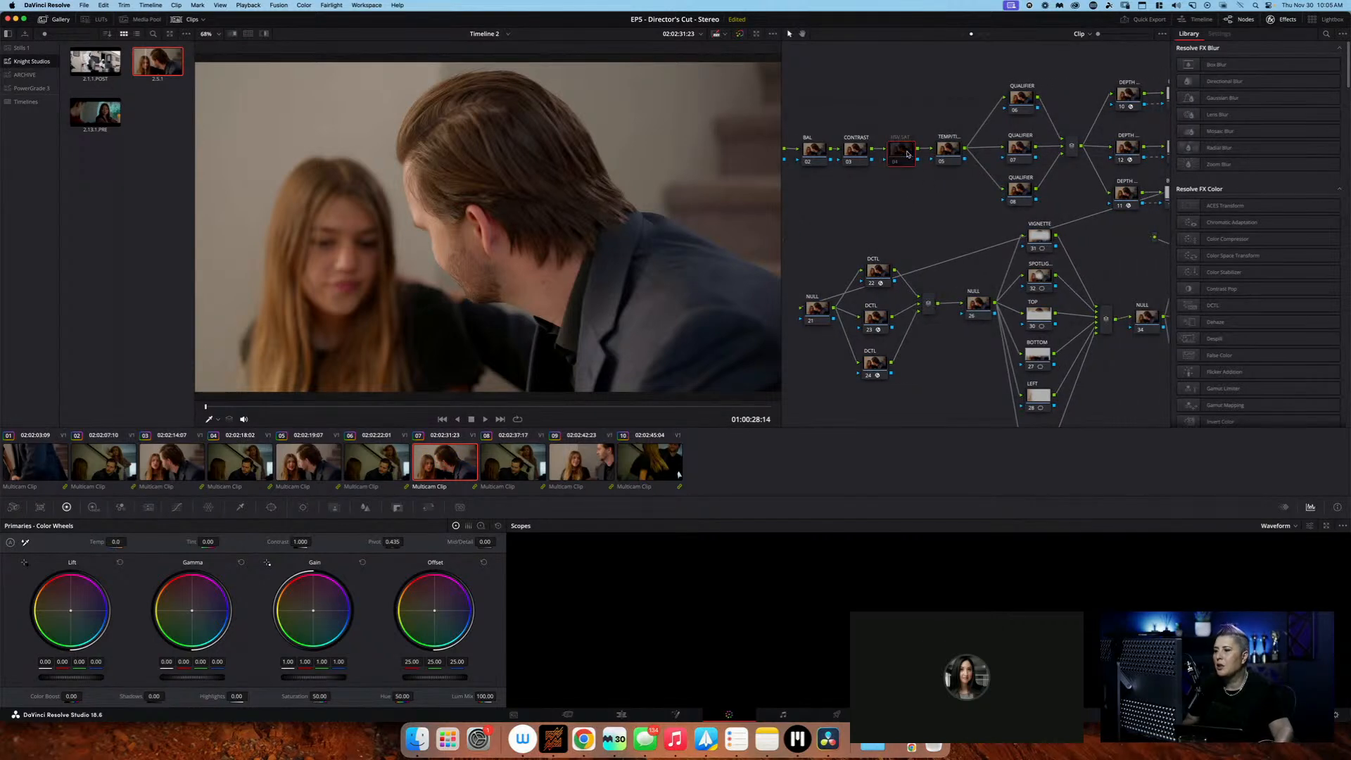
# Switch on the effect of DCTL node 22, check its DCTL list, and switch the effect off again without choosing an entry
pyautogui.hscroll(-3, 938, 206)
pyautogui.scroll(-3, 938, 205)
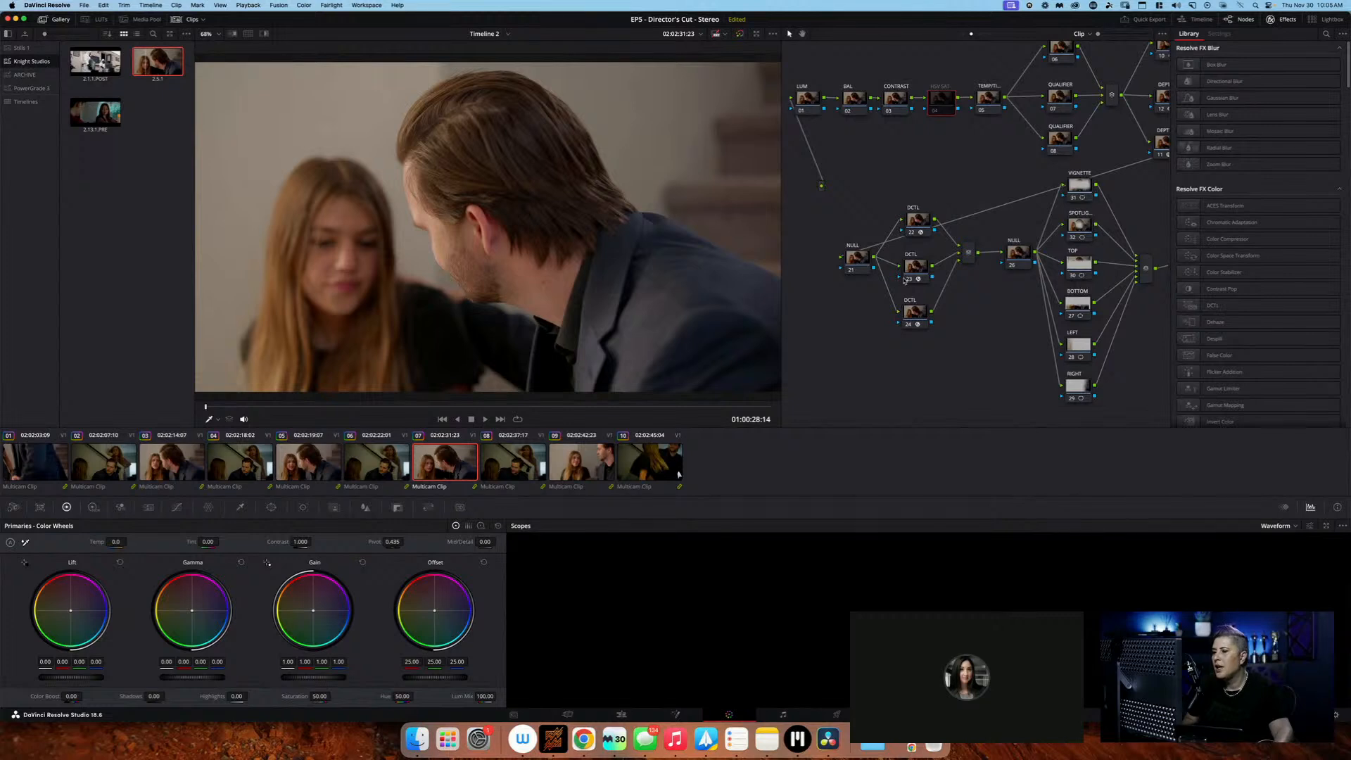
pyautogui.click(925, 223)
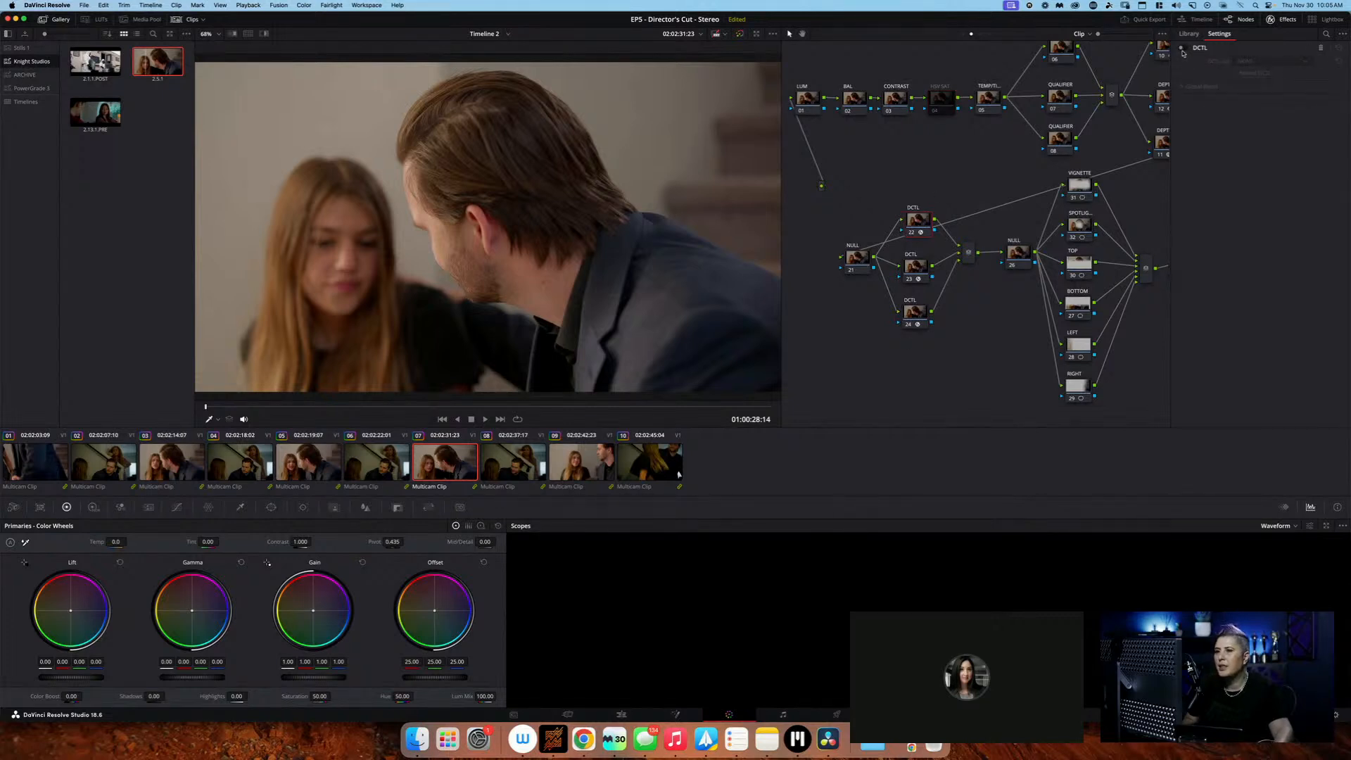
pyautogui.click(1275, 62)
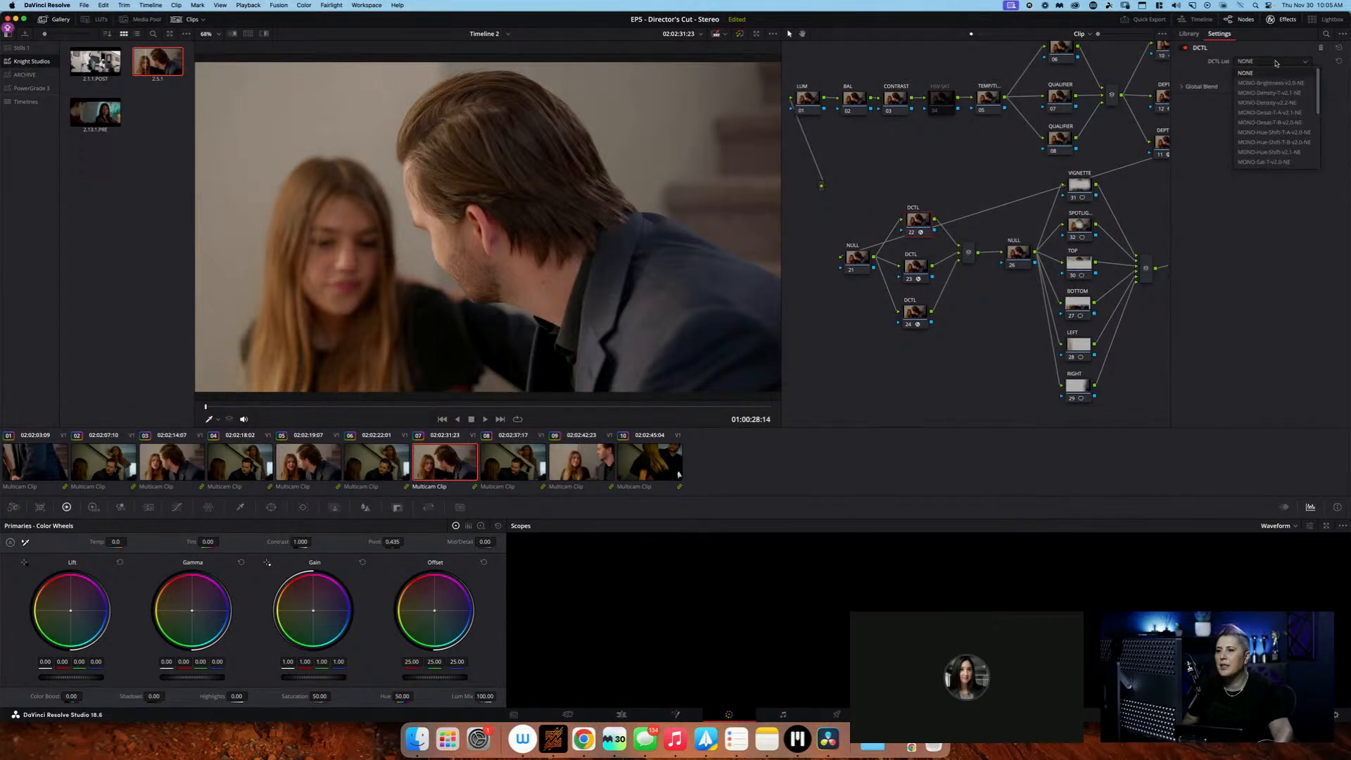
pyautogui.click(1275, 63)
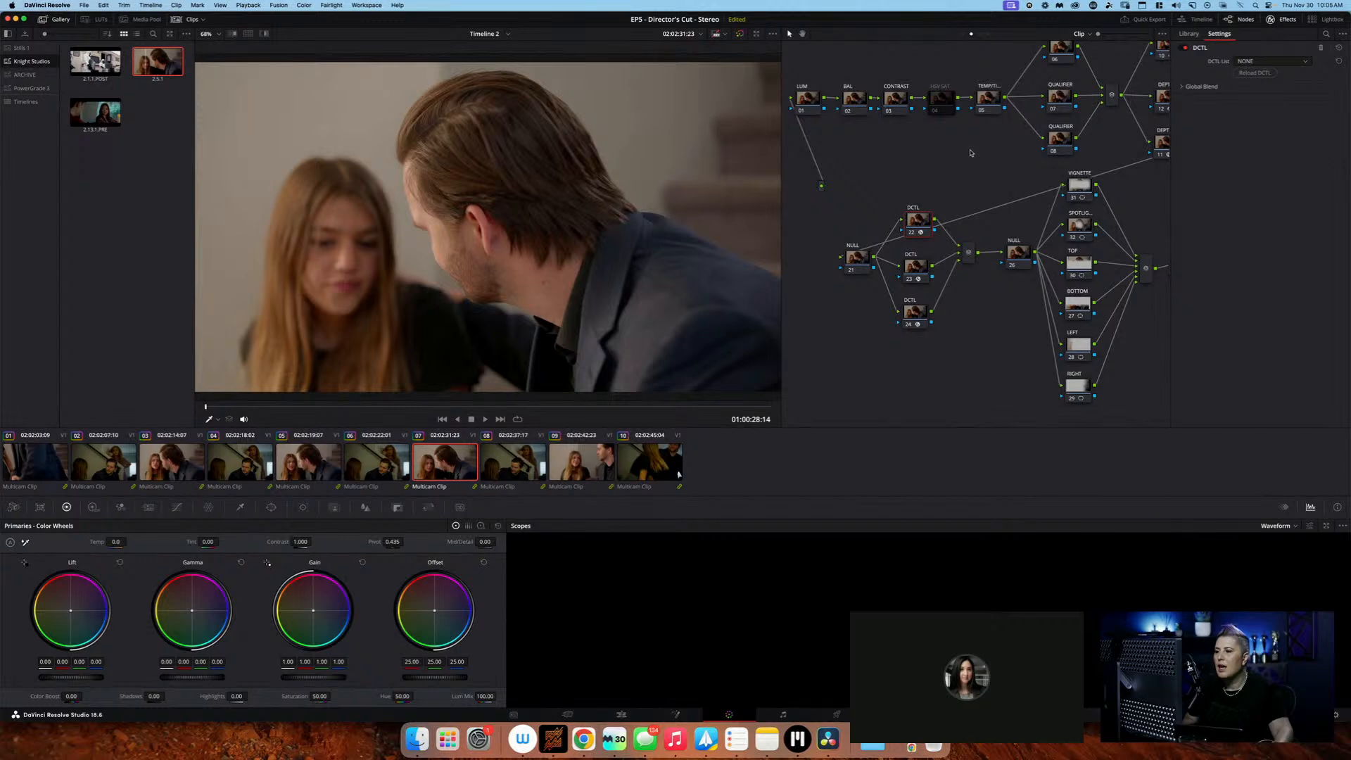
pyautogui.click(1185, 48)
pyautogui.hscroll(5, 922, 219)
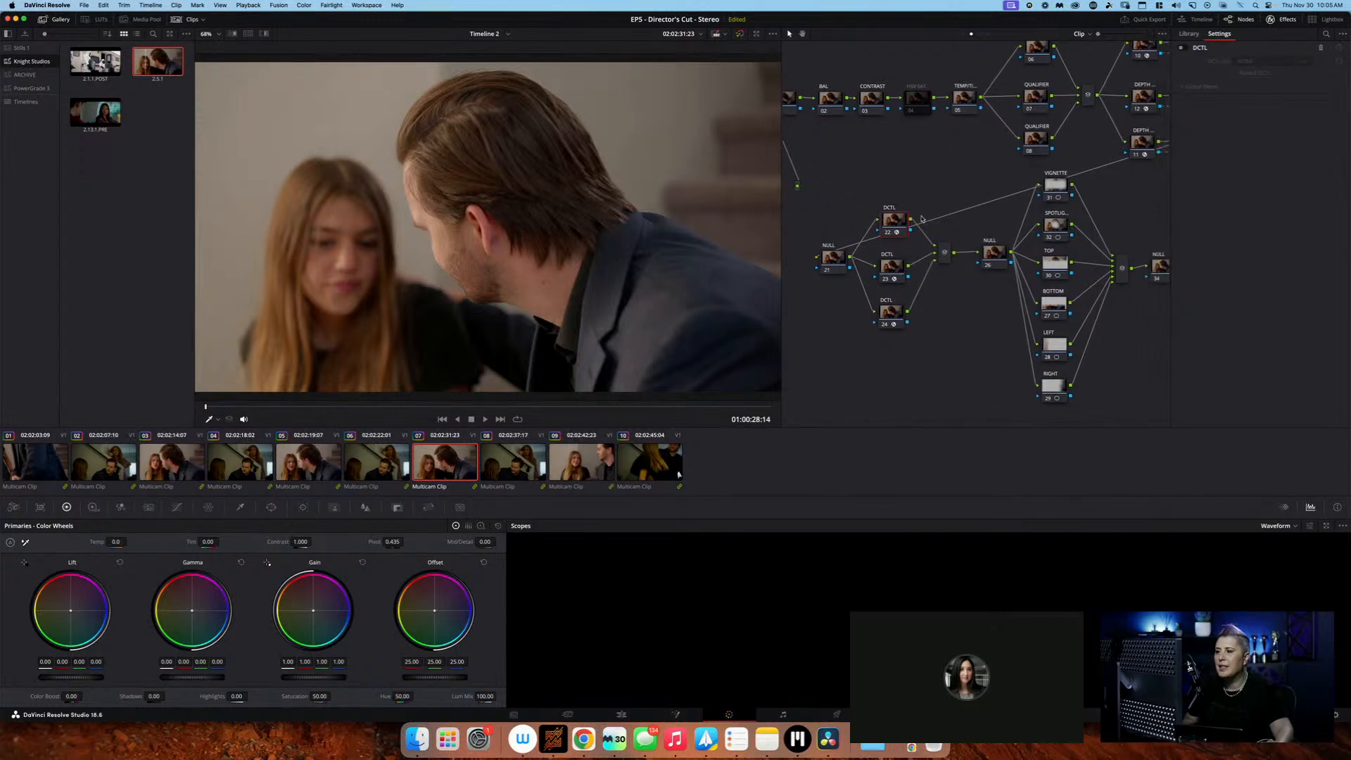
# Enable the effect on DCTL node 22 and browse the MONO entries of its DCTL list, leaving it at NONE
pyautogui.scroll(2, 922, 219)
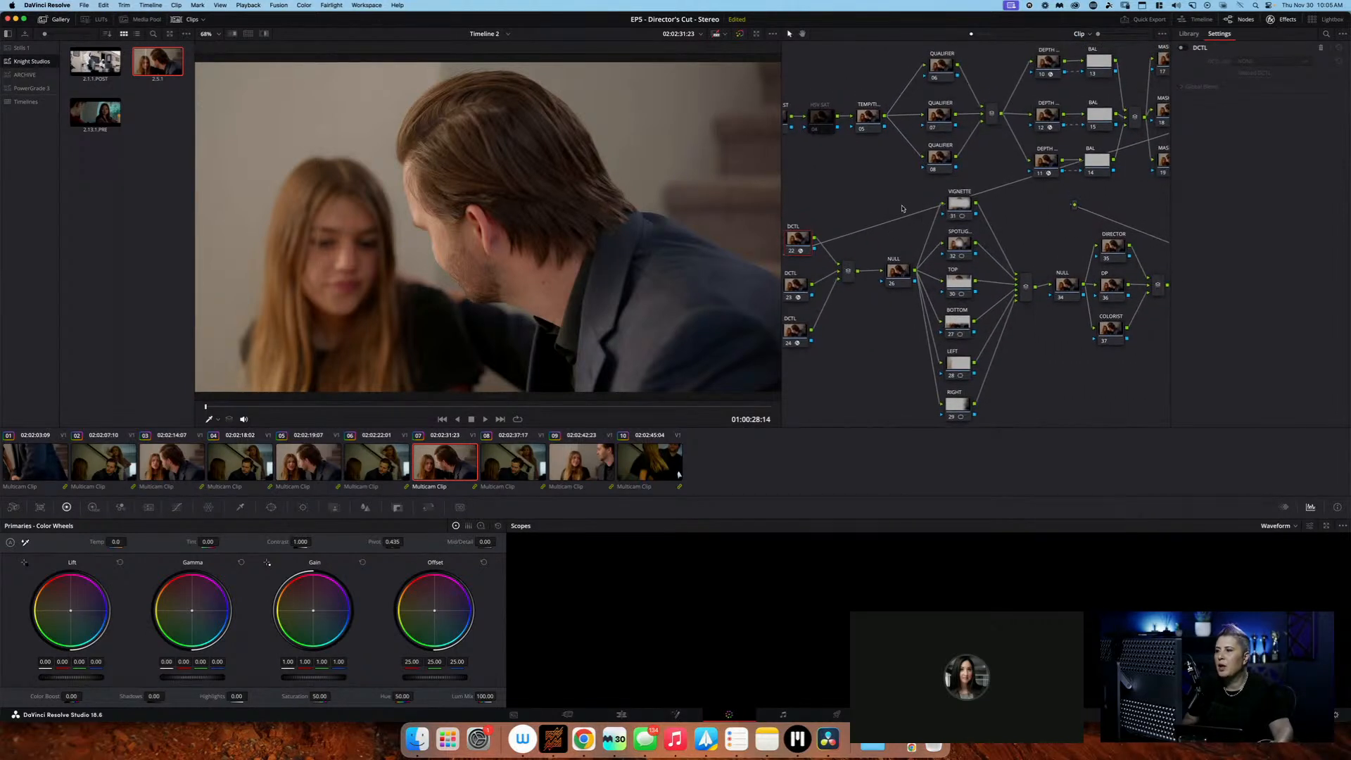
pyautogui.hscroll(-3, 873, 236)
pyautogui.hscroll(4, 832, 241)
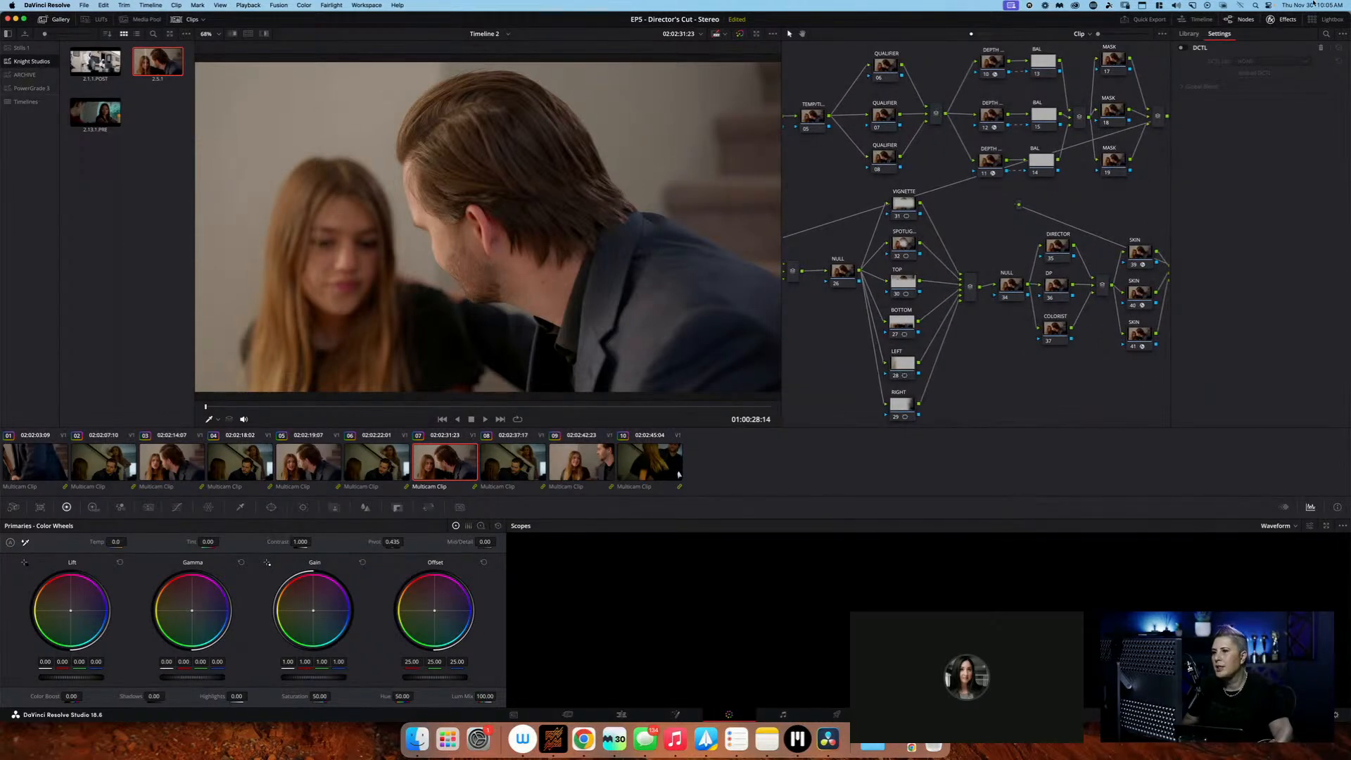
pyautogui.click(1184, 49)
pyautogui.click(1272, 61)
pyautogui.scroll(-3, 1271, 127)
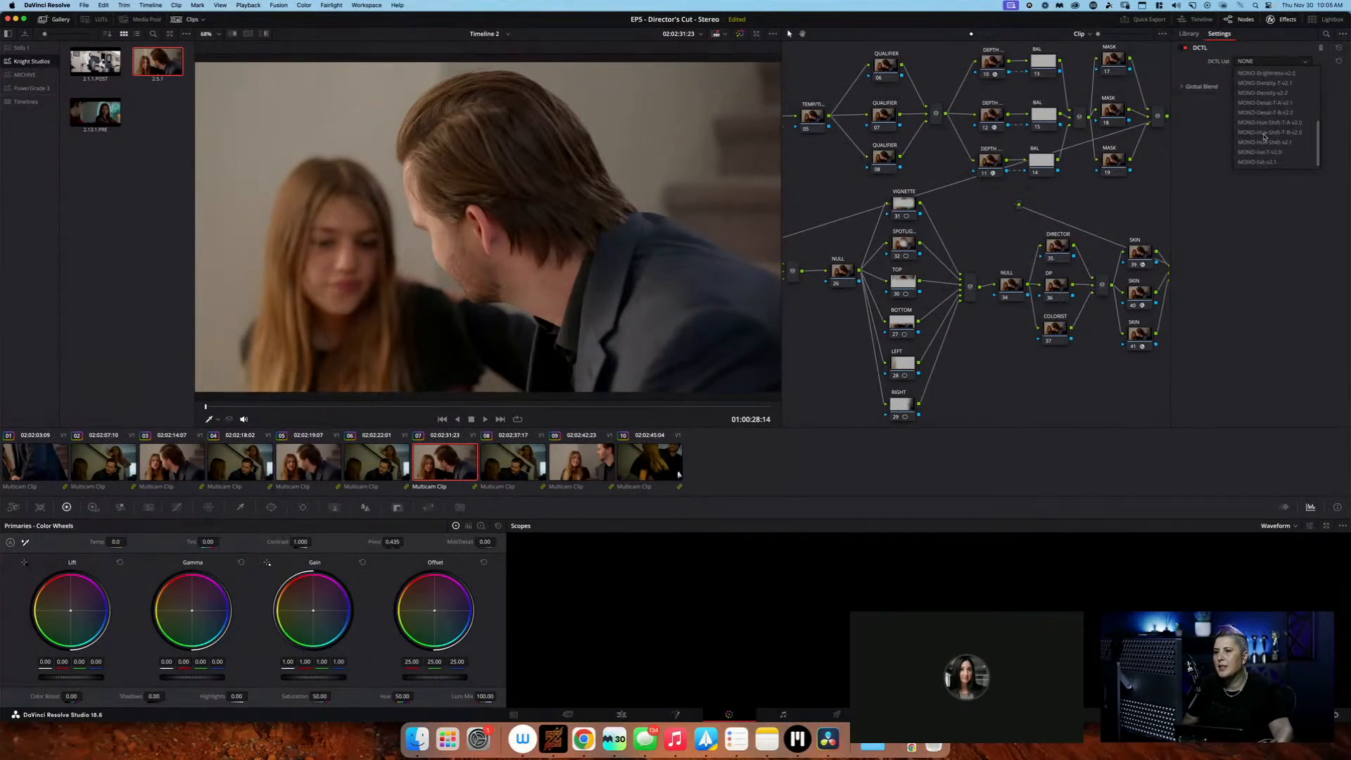
pyautogui.scroll(3, 1277, 163)
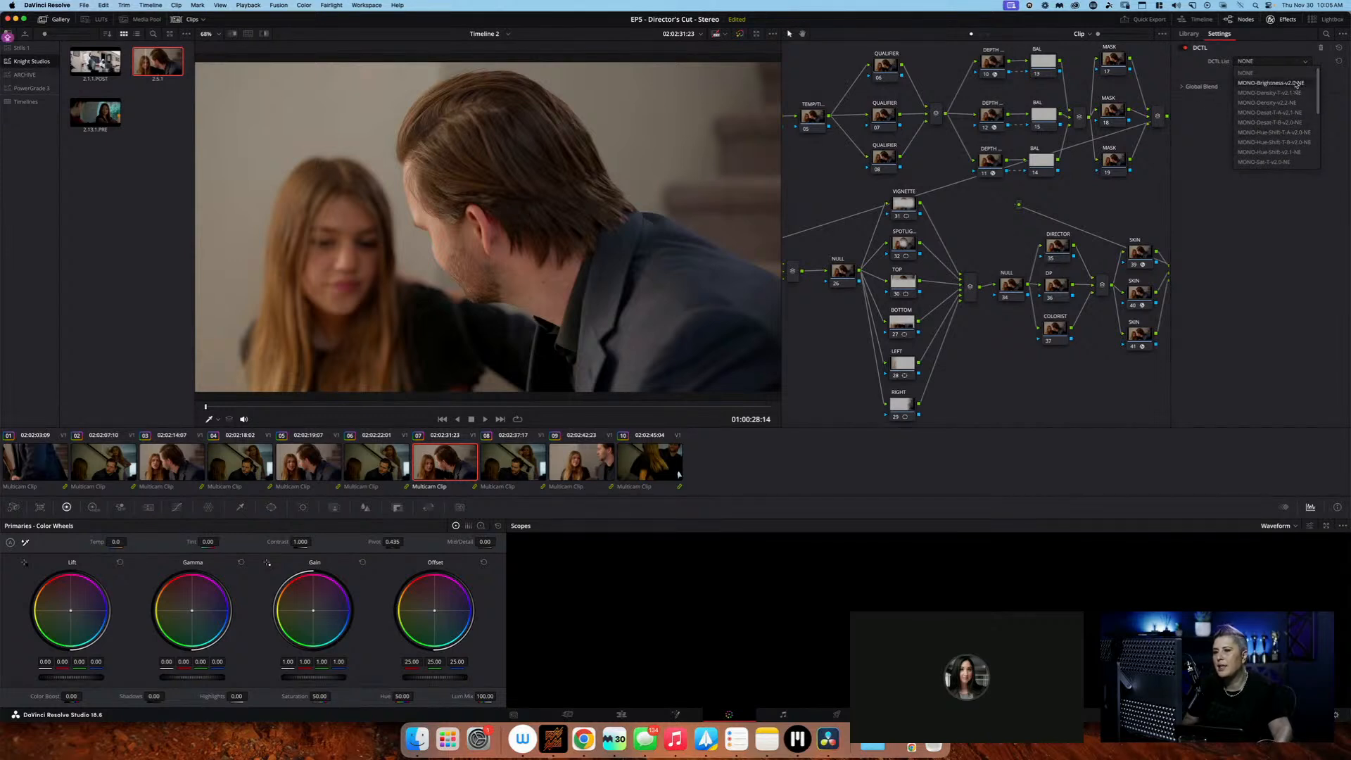
pyautogui.click(1092, 185)
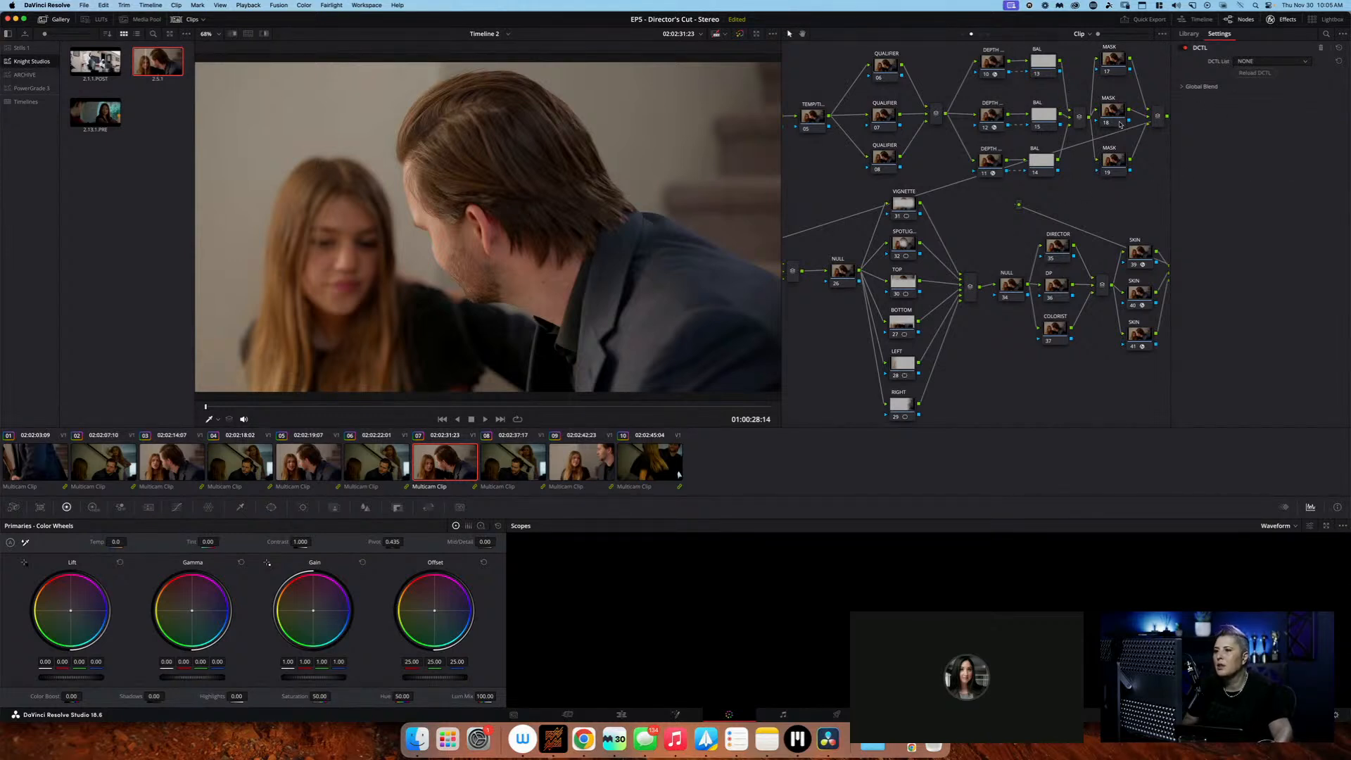
# Check MASK node 17 and the Depth Map settings of DEPTH node 10
pyautogui.click(1116, 58)
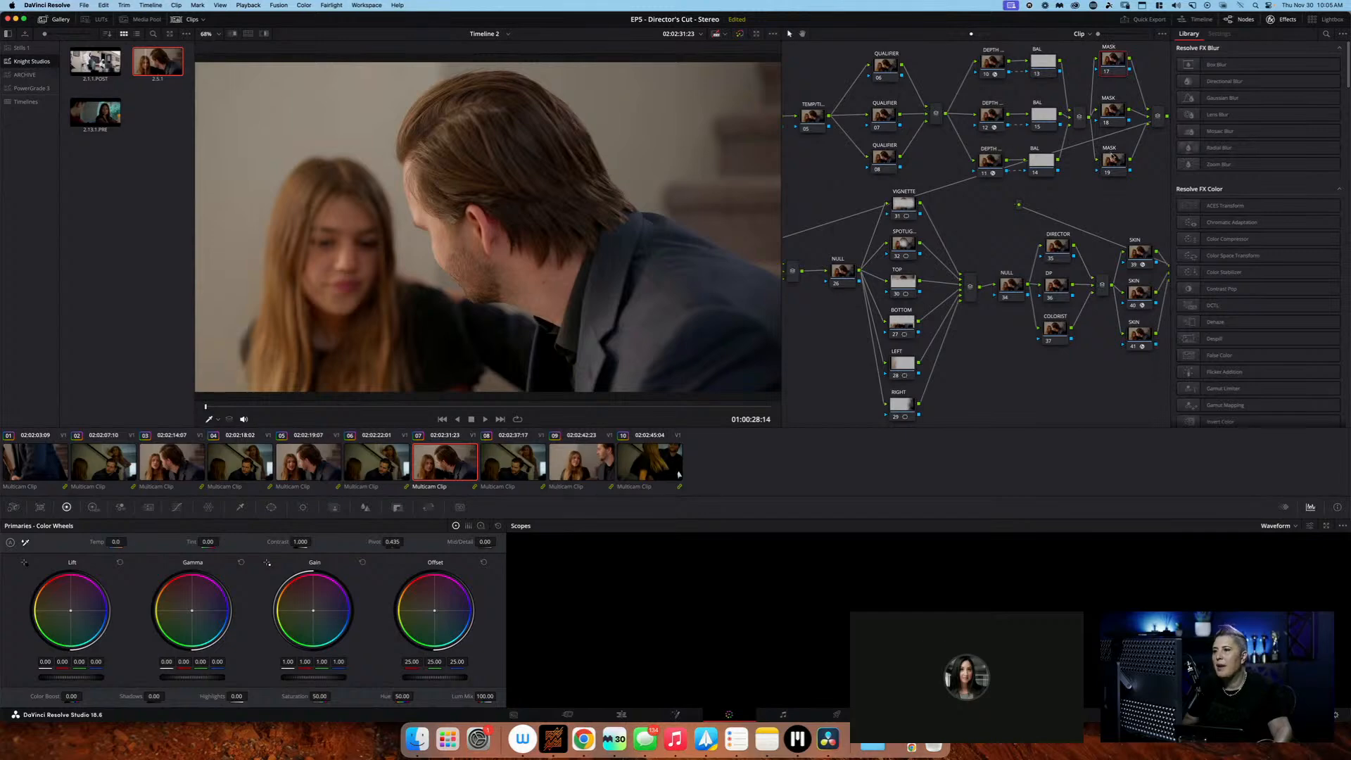
pyautogui.click(992, 72)
pyautogui.hscroll(-5, 1036, 180)
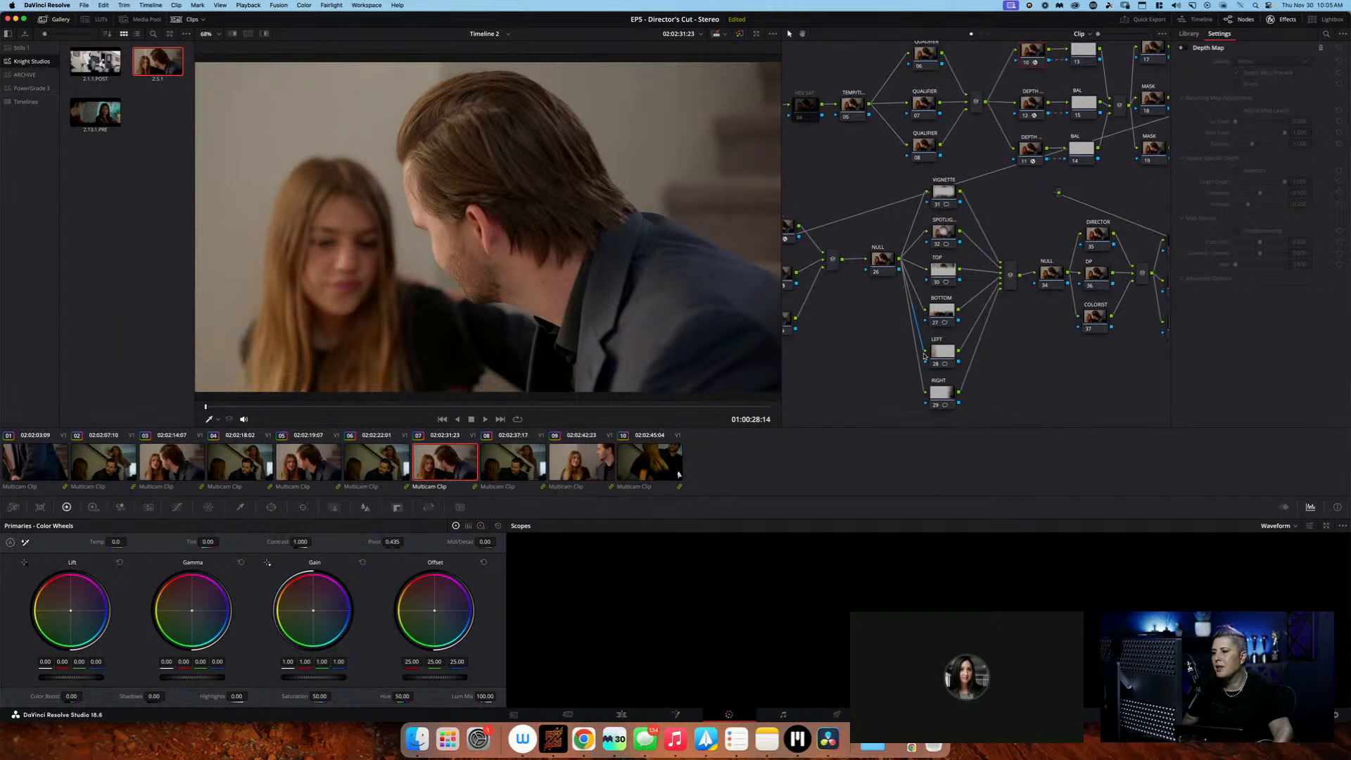
# Reshape the SPOTLIGHT node's circular window into a tall oval around the man's head, about size 52.86, aspect 39.68, pan 53.02 and tilt 48.36
pyautogui.scroll(-2, 944, 237)
pyautogui.click(945, 235)
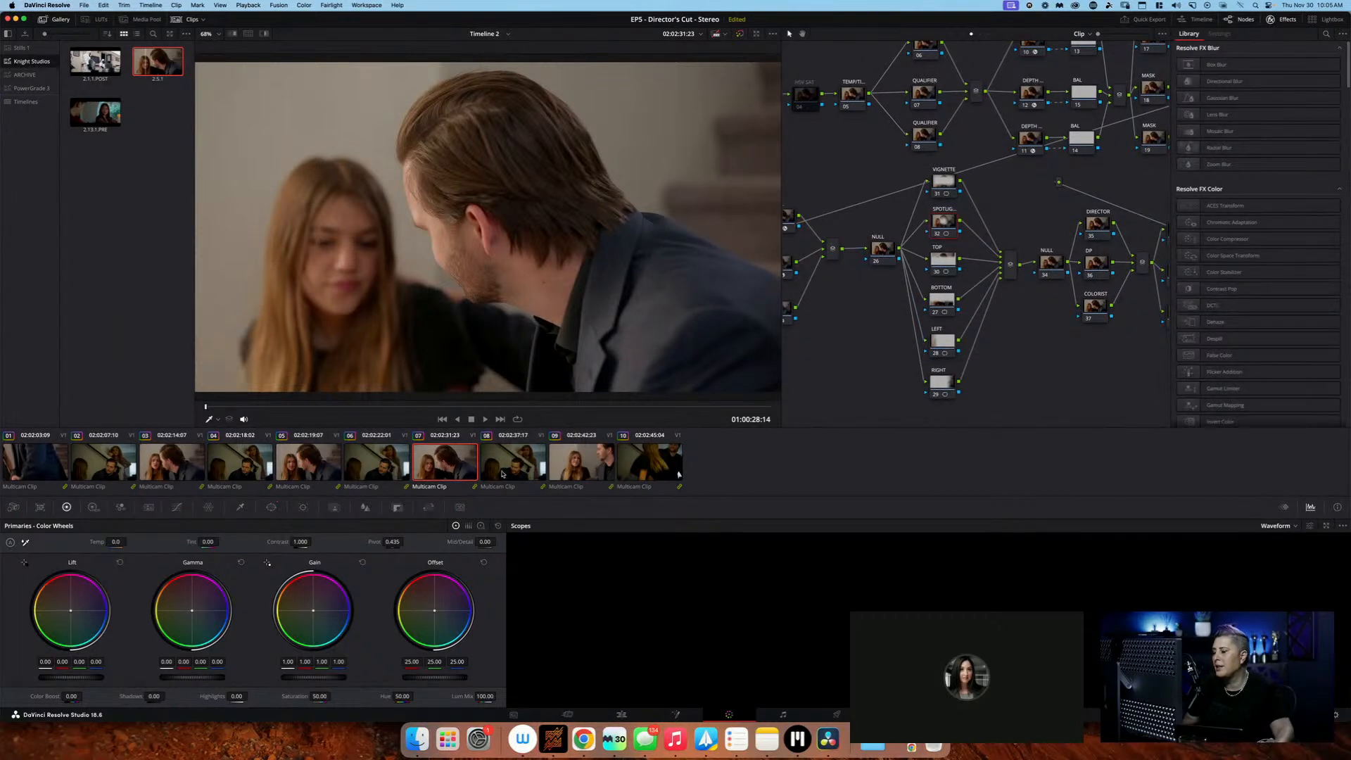
pyautogui.click(93, 507)
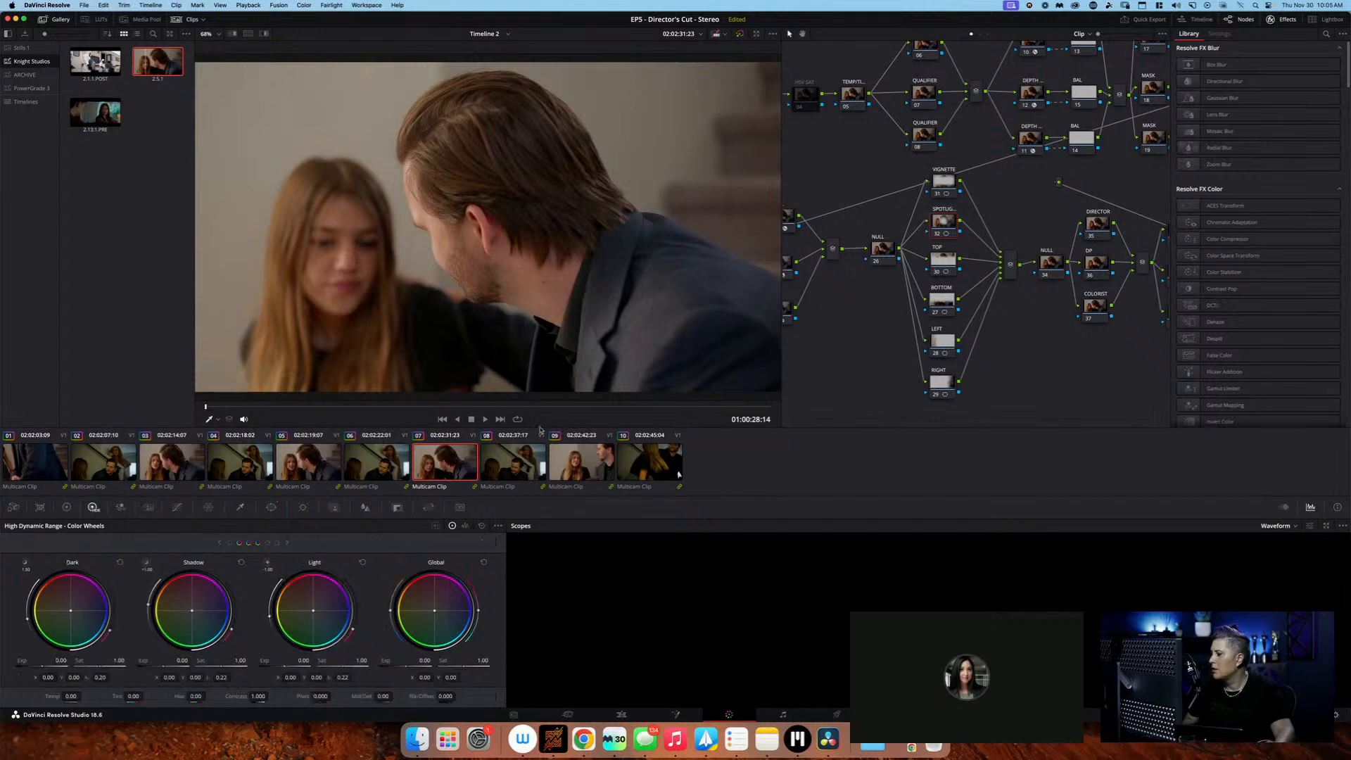
pyautogui.click(272, 507)
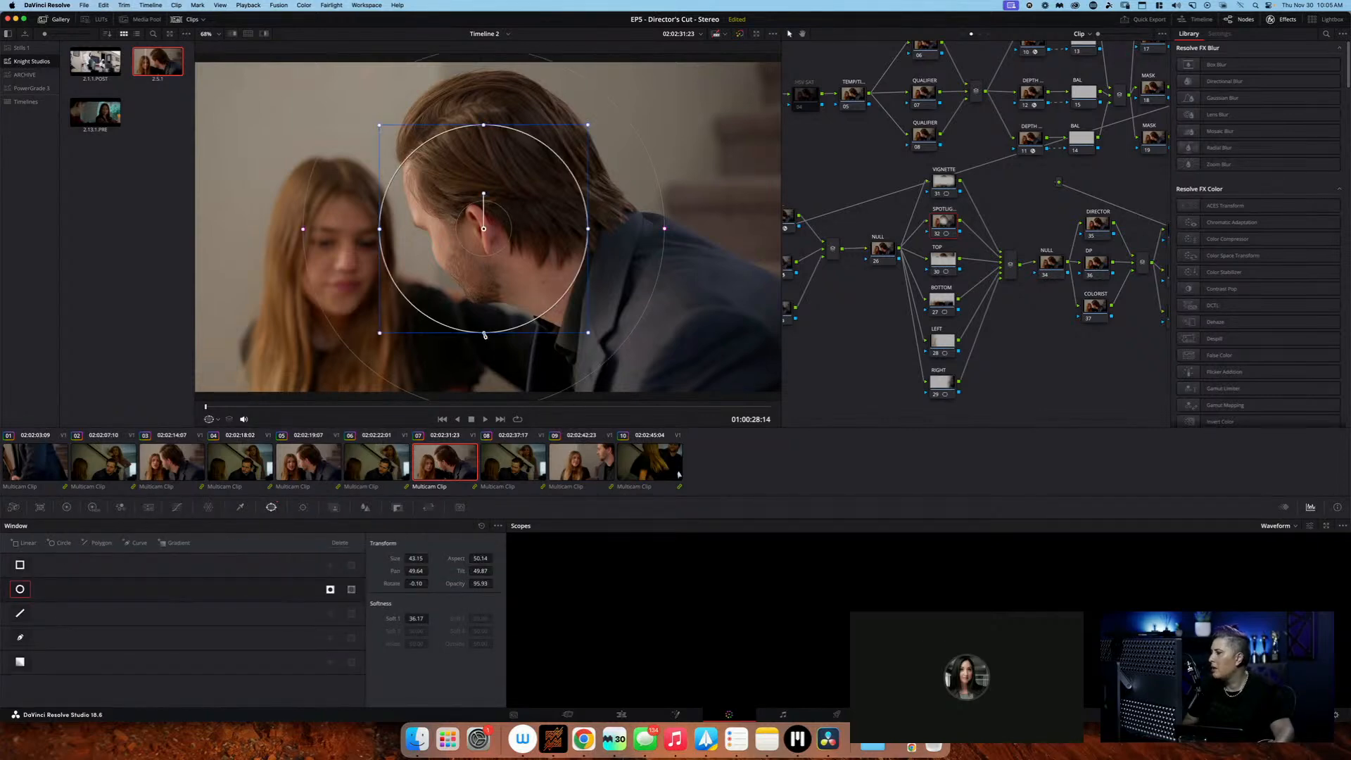
pyautogui.moveTo(485, 329); pyautogui.dragTo(492, 373)
pyautogui.moveTo(514, 263); pyautogui.dragTo(525, 322)
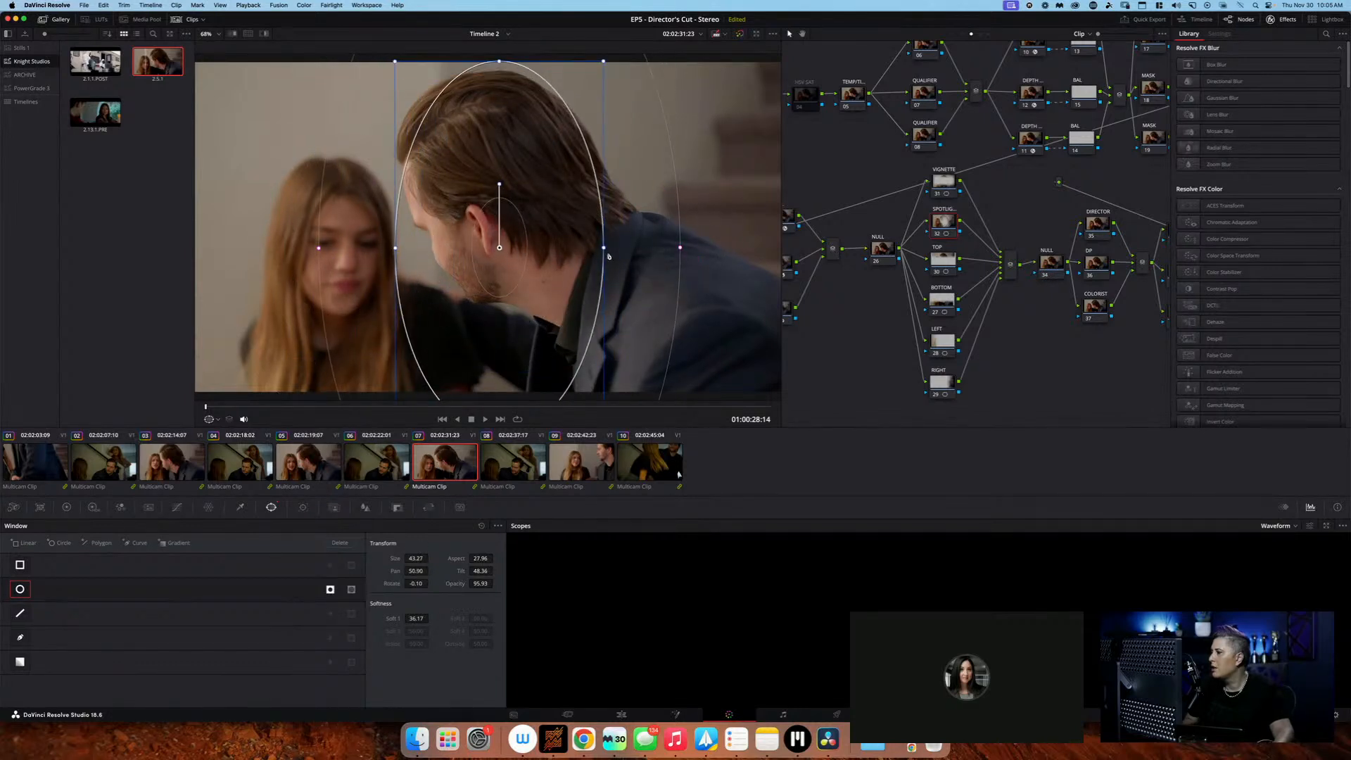
pyautogui.moveTo(605, 249)
pyautogui.mouseDown()
pyautogui.moveTo(648, 248)
pyautogui.moveTo(586, 245)
pyautogui.moveTo(598, 245)
pyautogui.mouseUp()
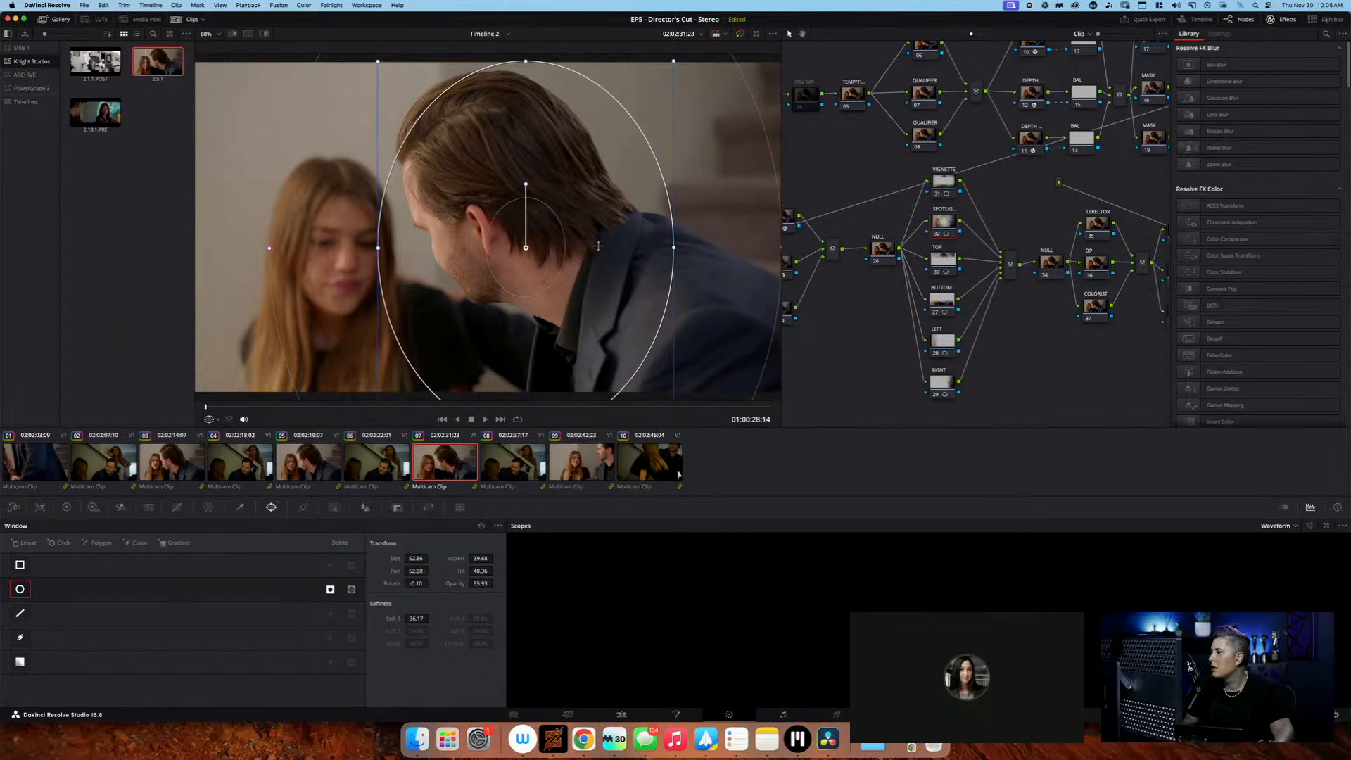
# Set the Global exposure in the HDR wheels to -1.14 on the SPOTLIGHT node and 0.37 on the LUM node
pyautogui.click(93, 506)
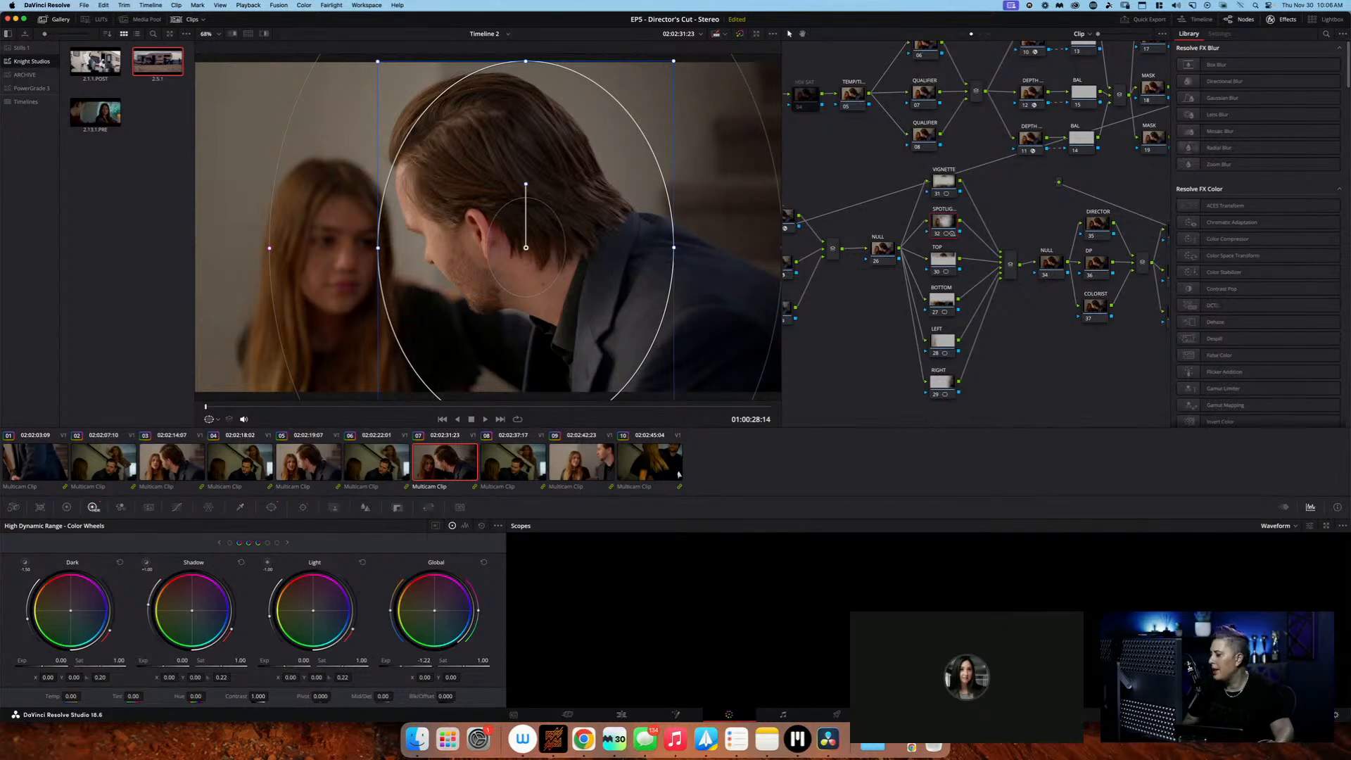
pyautogui.hscroll(-5, 830, 169)
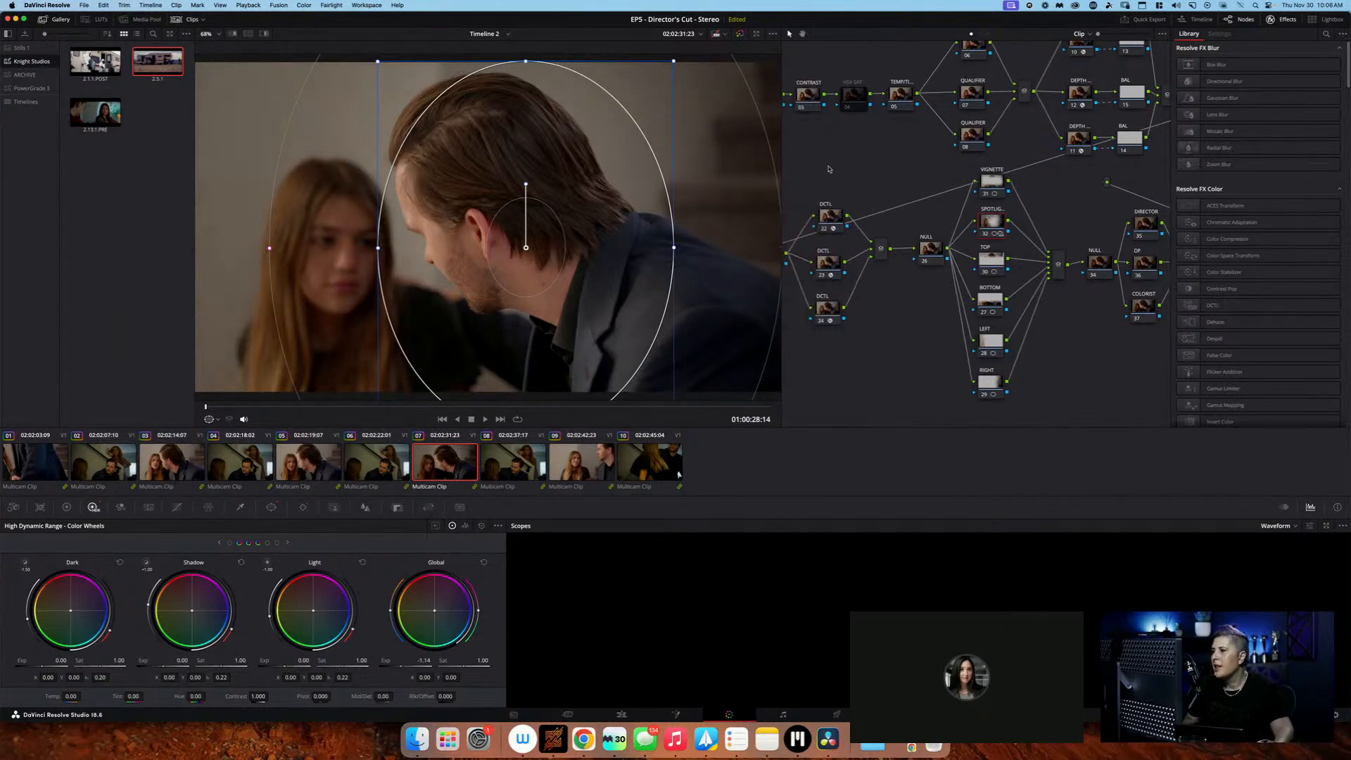
pyautogui.click(798, 97)
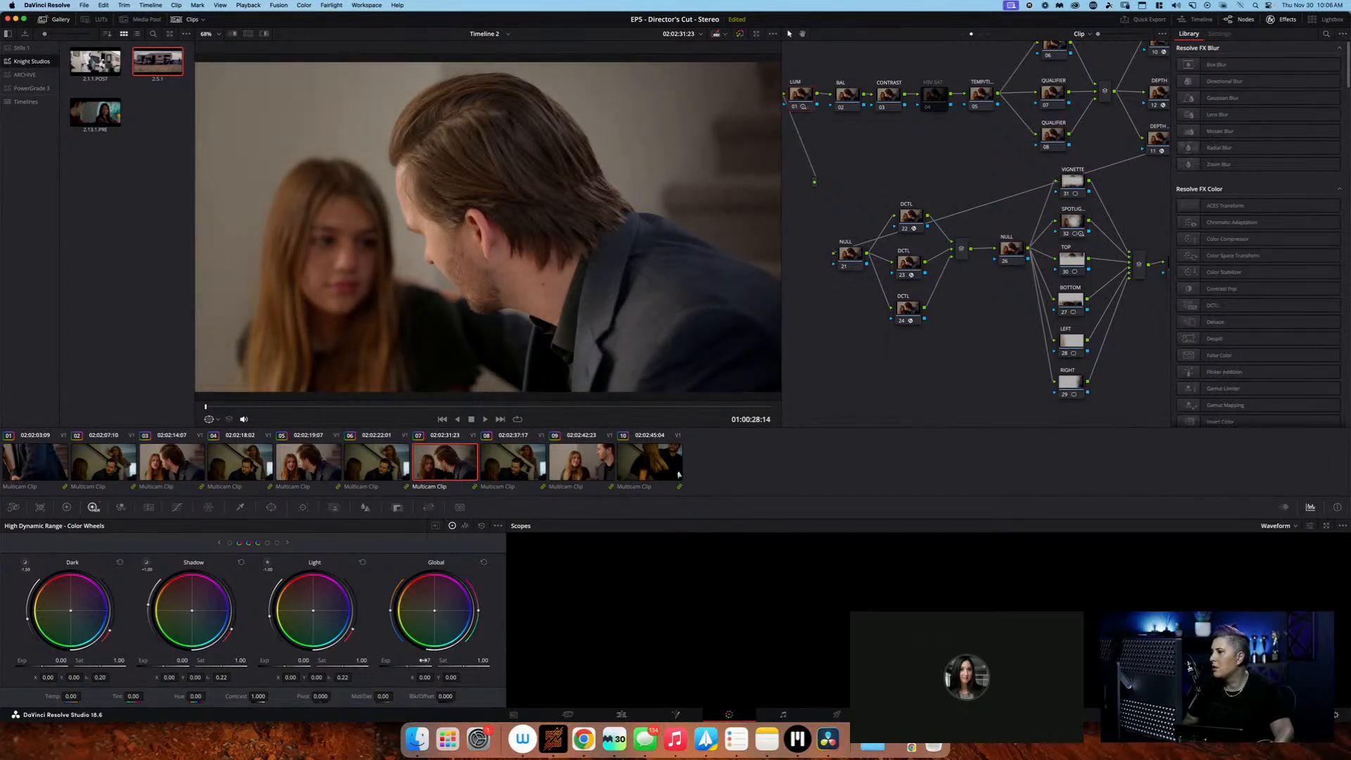
# Show the Group Pre-Clip node graph and postpone the NobeOmniScope update
pyautogui.click(962, 34)
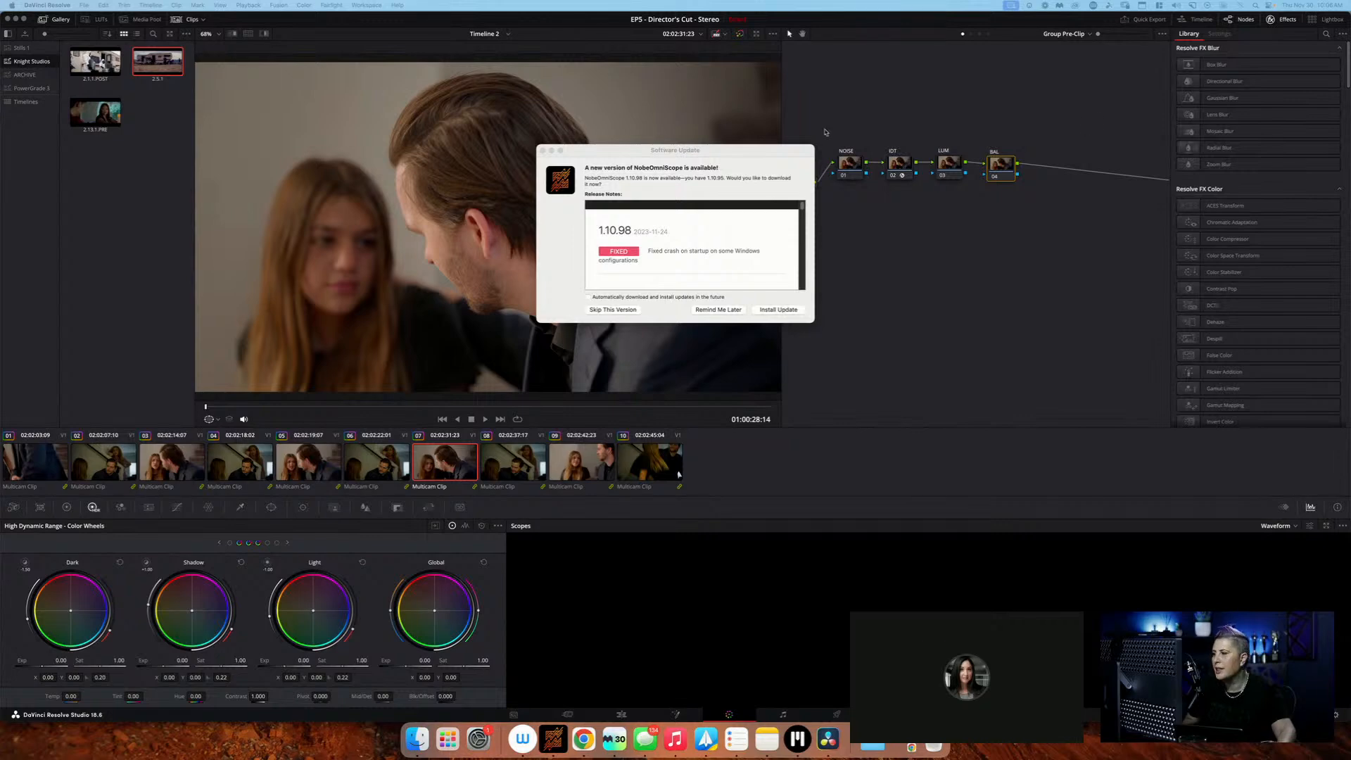
pyautogui.click(732, 310)
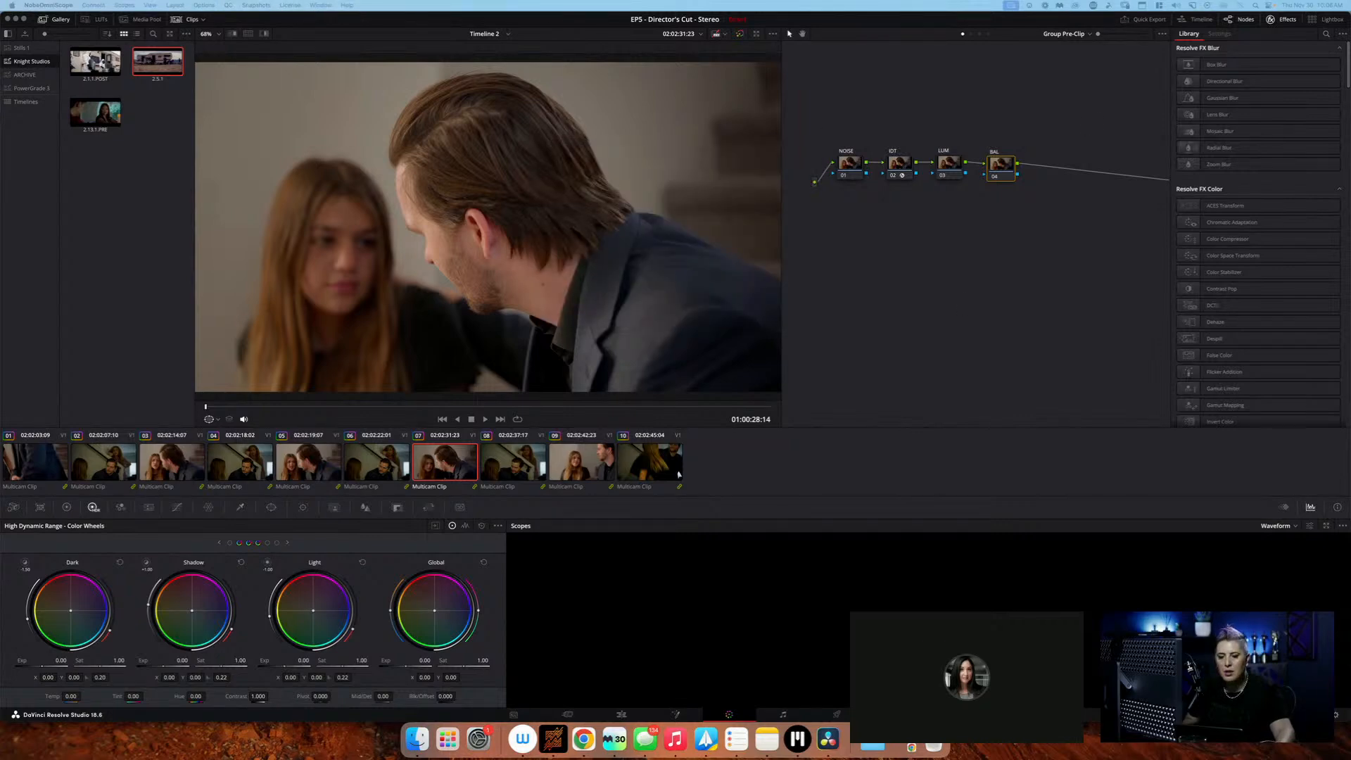
# Connect Nobe OmniScope to the UltraStudio 4K Extreme 3 and place its scopes window over the node graph
pyautogui.moveTo(0, 84); pyautogui.dragTo(1327, 334)
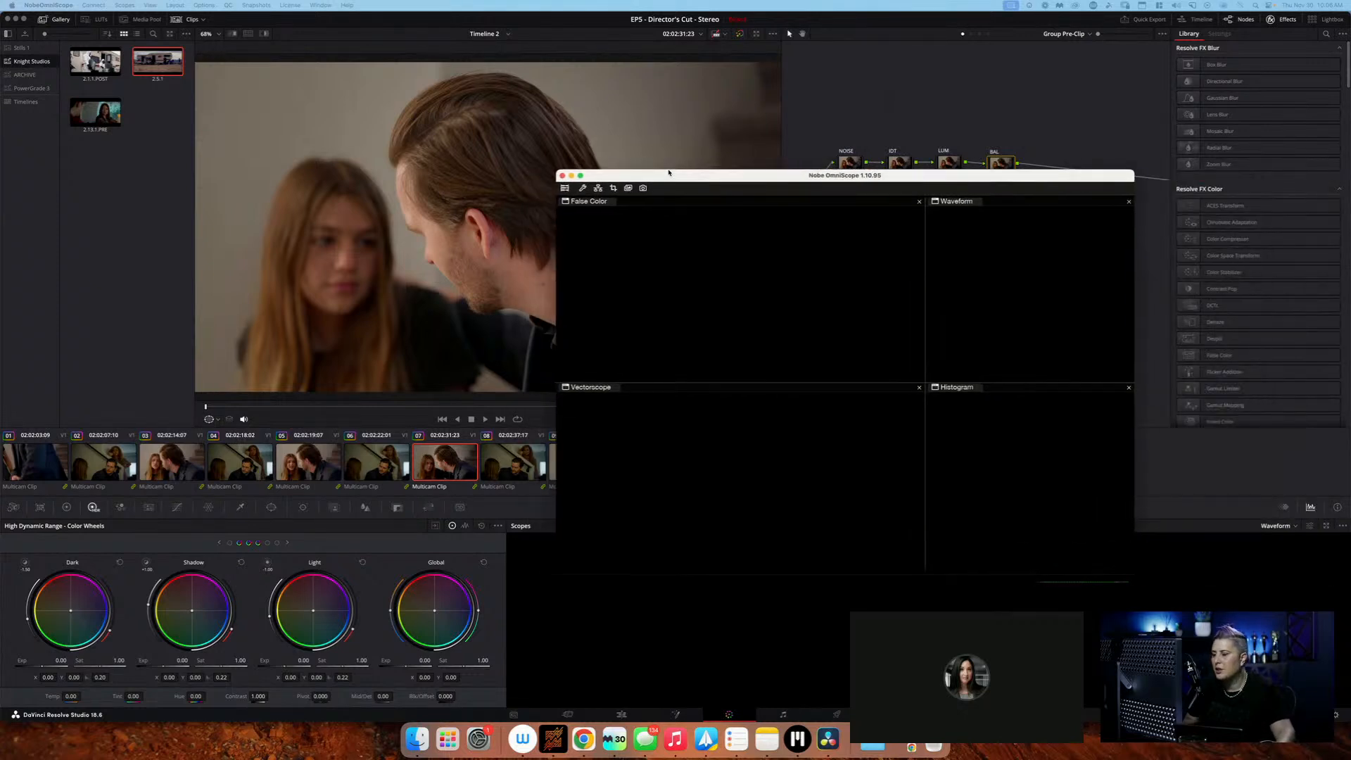
pyautogui.click(124, 5)
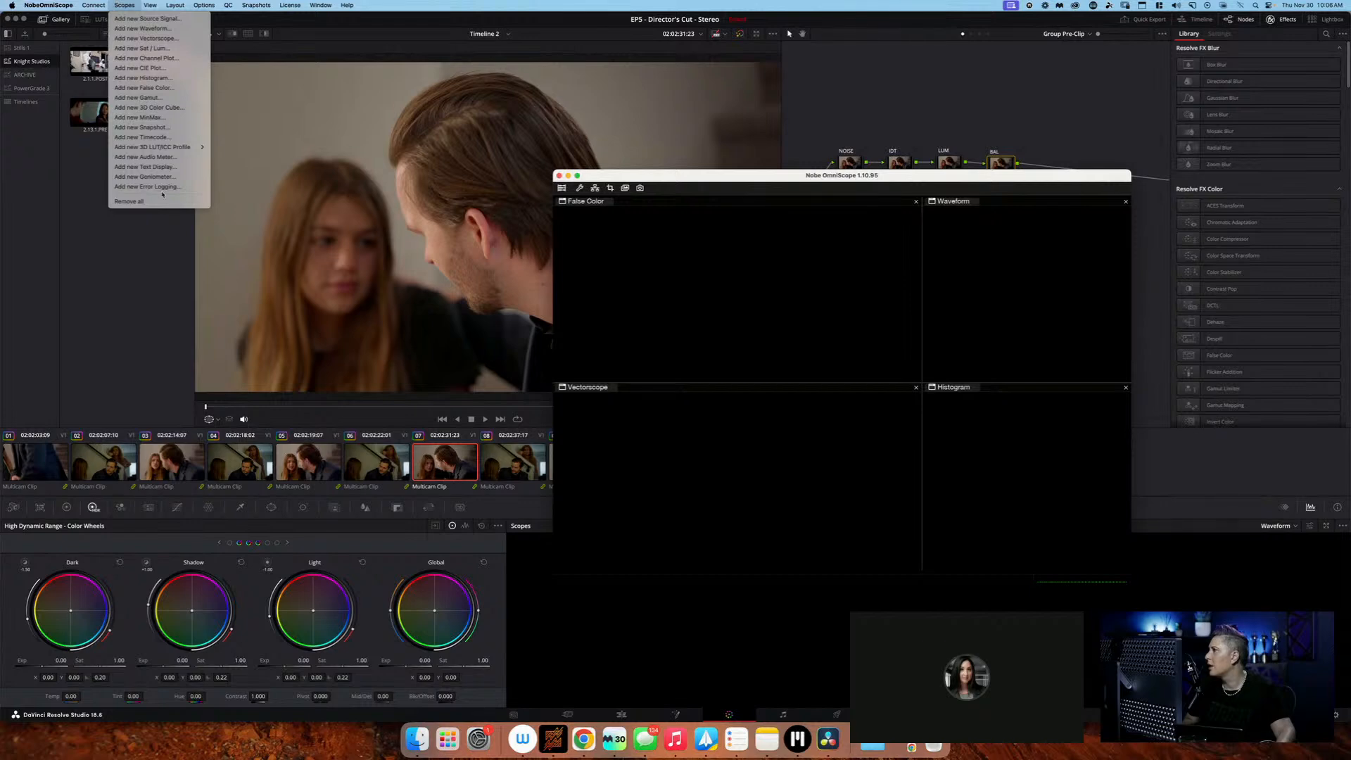
pyautogui.moveTo(94, 5)
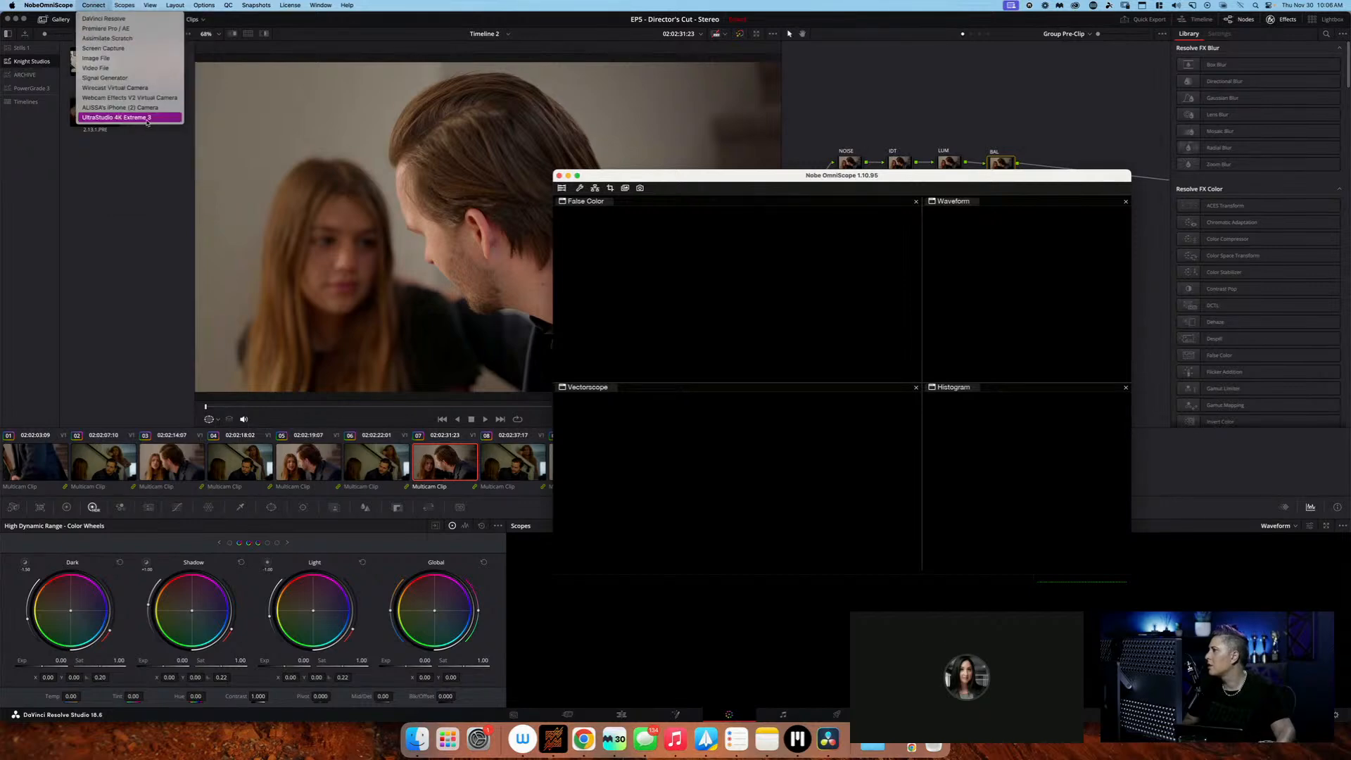
pyautogui.click(147, 117)
pyautogui.moveTo(771, 180); pyautogui.dragTo(991, 54)
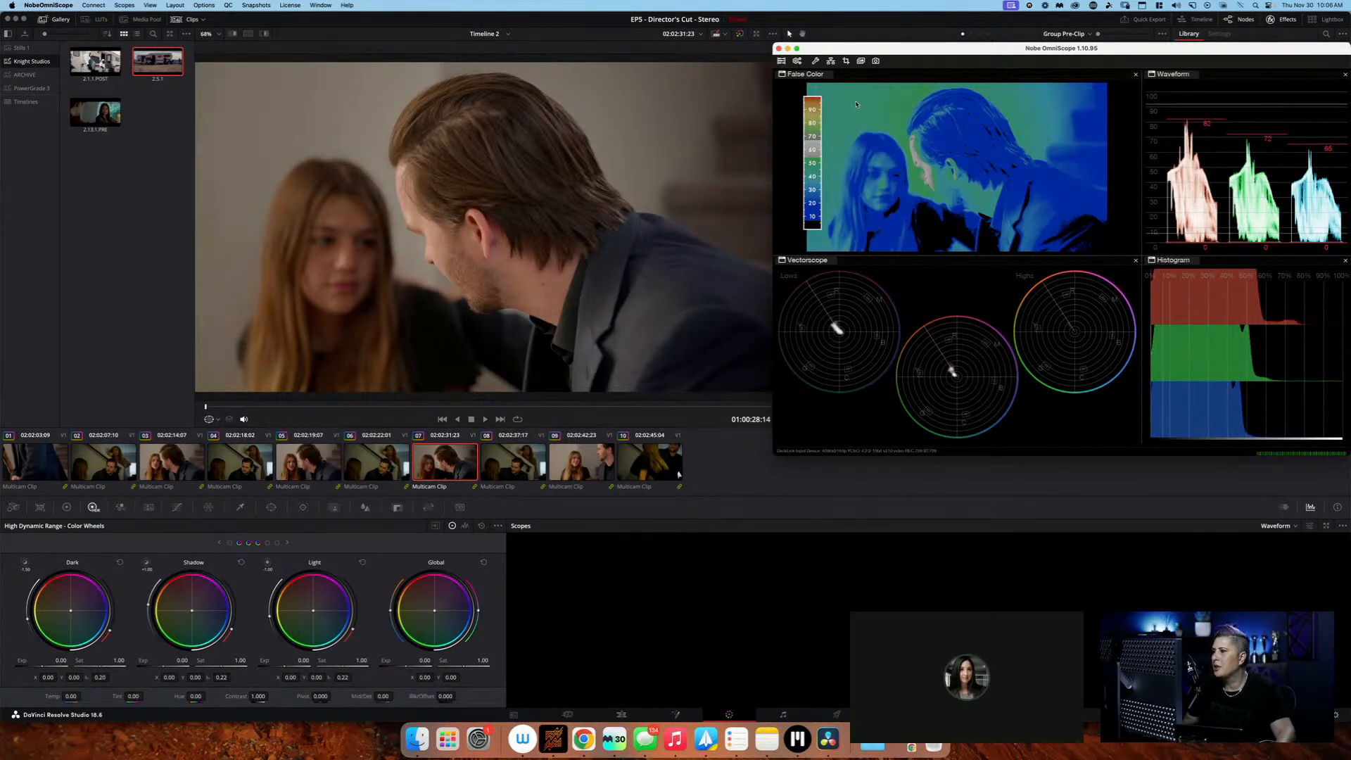
# Isolate a patch of the background wall in the scopes and neutralise it with pre-clip Offset values 23.48, 24.47 and 26.73, then clear the isolation
pyautogui.moveTo(843, 96); pyautogui.dragTo(876, 126)
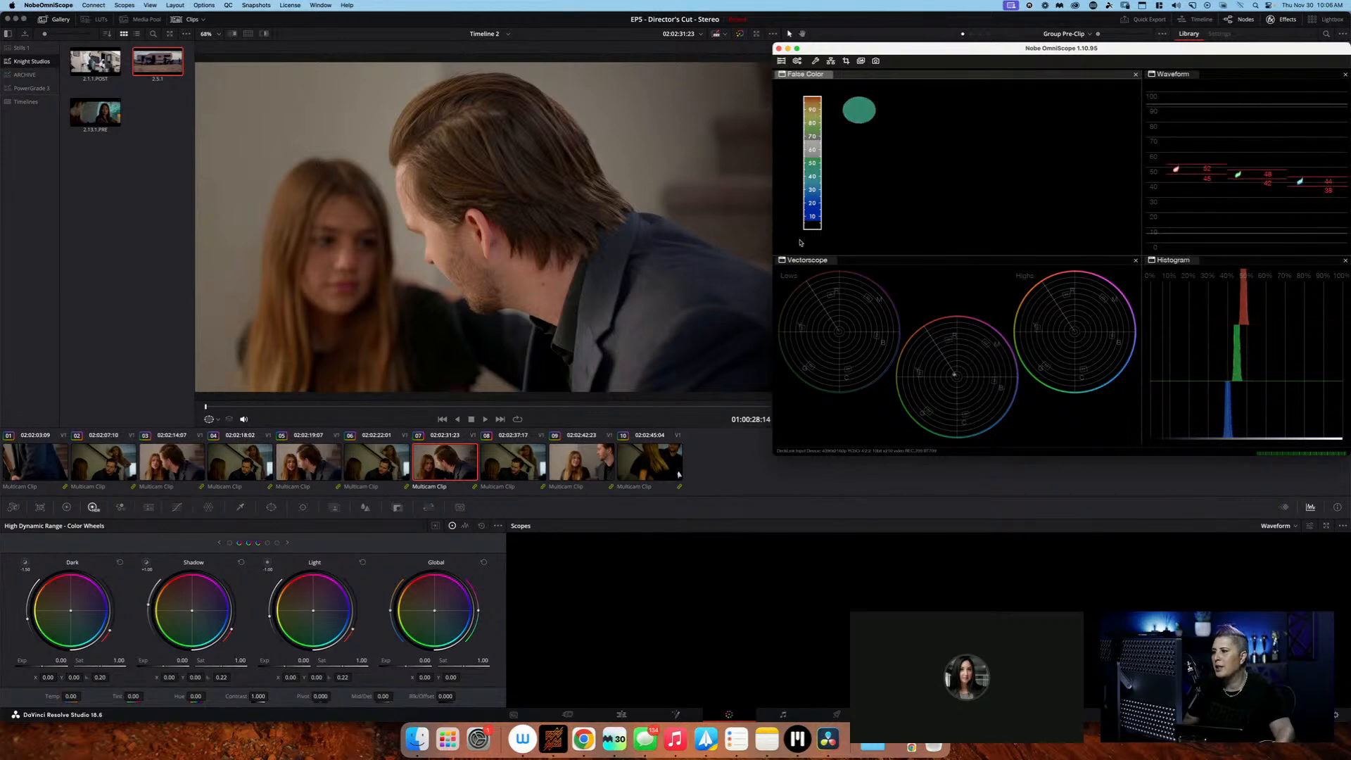
pyautogui.click(67, 507)
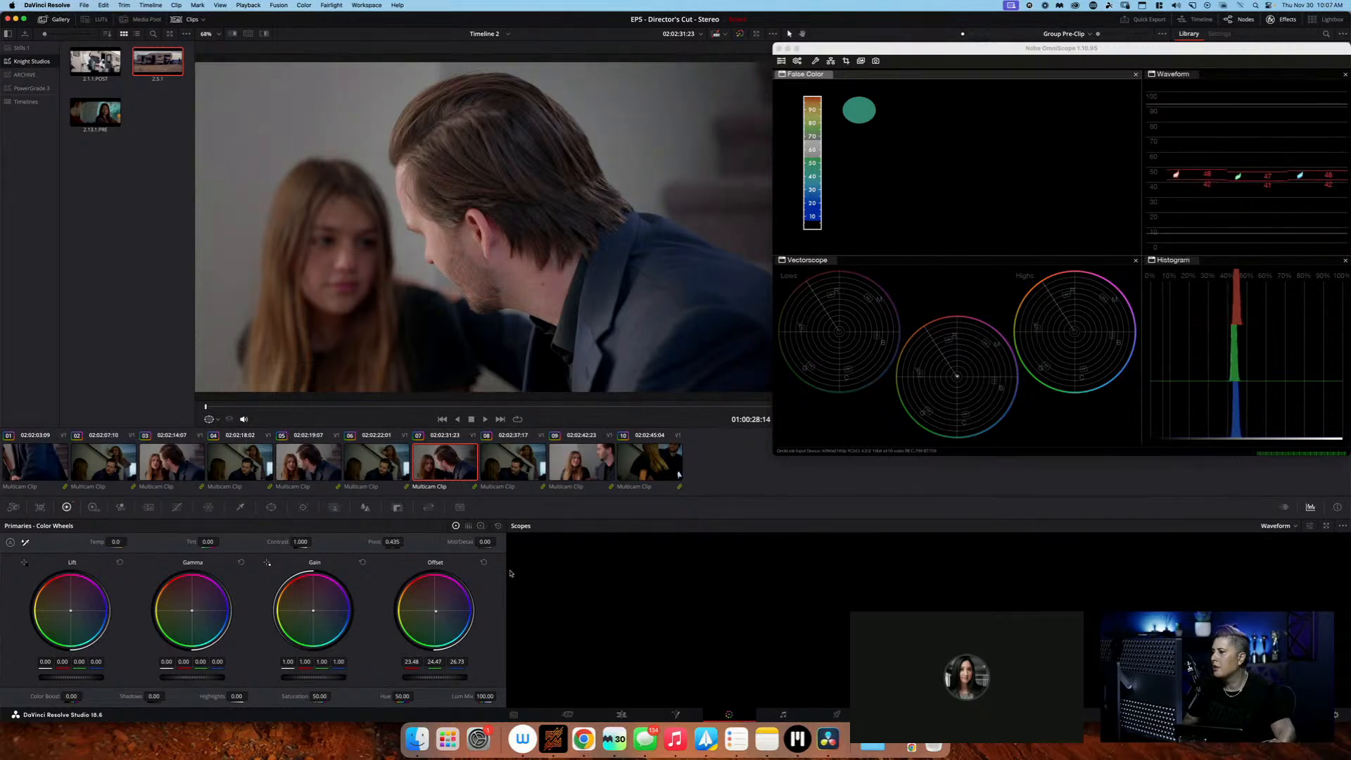
pyautogui.click(927, 202)
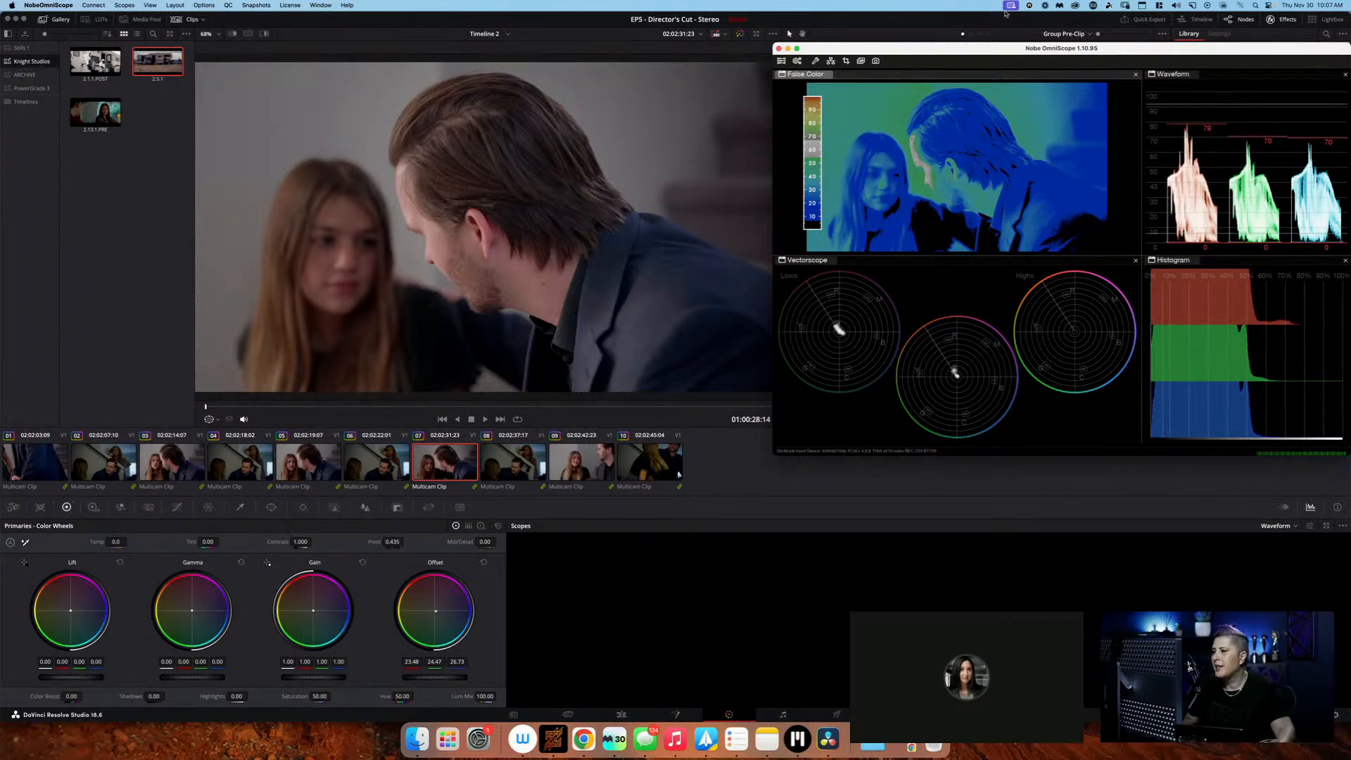
# Move the scopes window off the node graph and switch from the Group Pre-Clip nodes to the Clip nodes
pyautogui.moveTo(1006, 52); pyautogui.dragTo(972, 509)
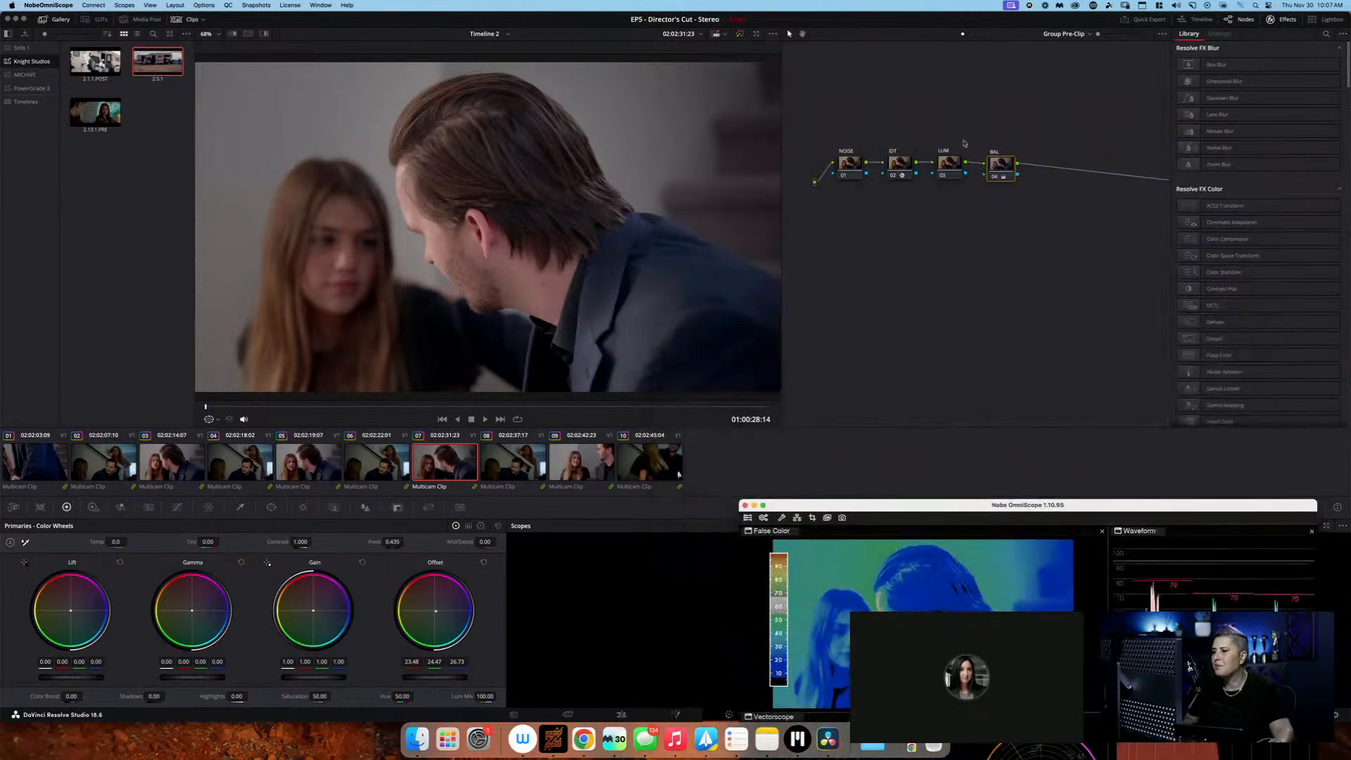
pyautogui.click(971, 35)
pyautogui.click(972, 34)
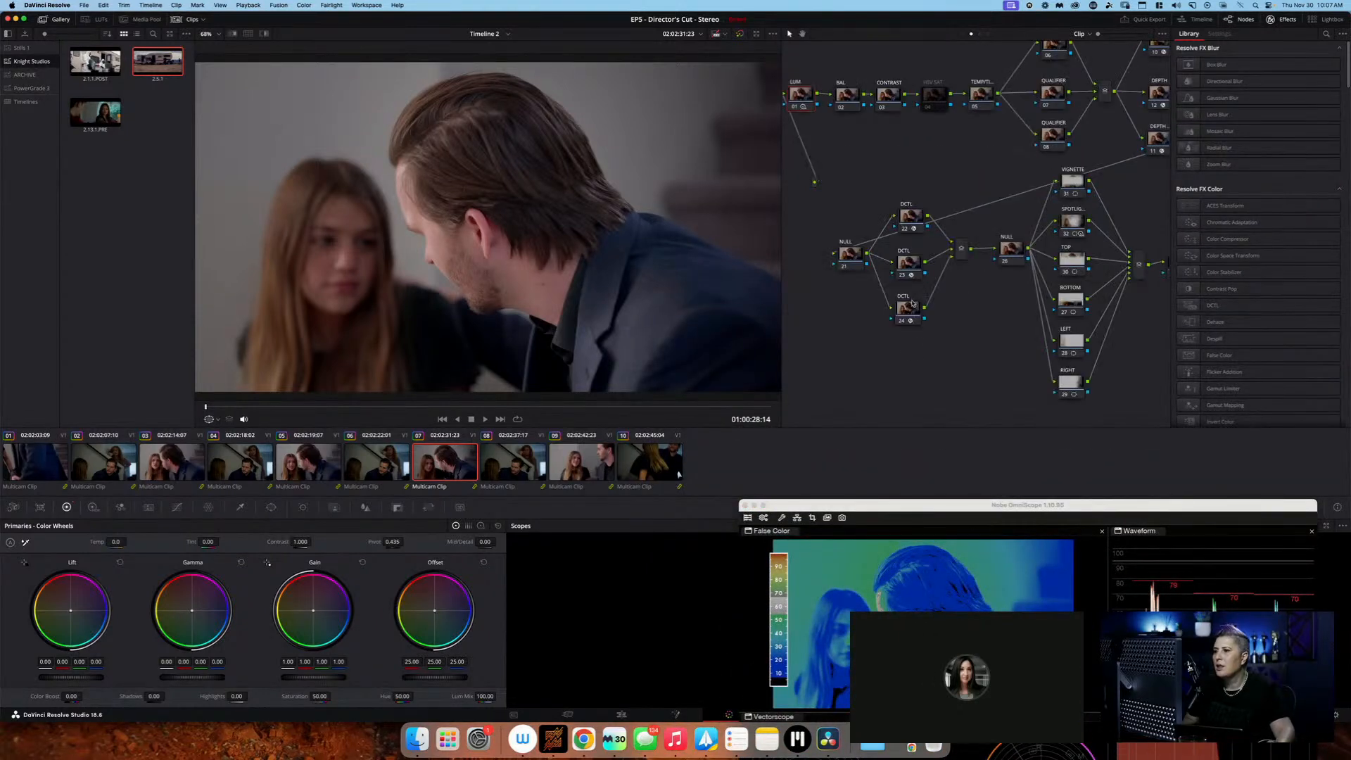
# Load MONO-Sat-v2.1 in the uppermost of the three parallel DCTL nodes and raise Blue Sat to 0.737
pyautogui.click(907, 217)
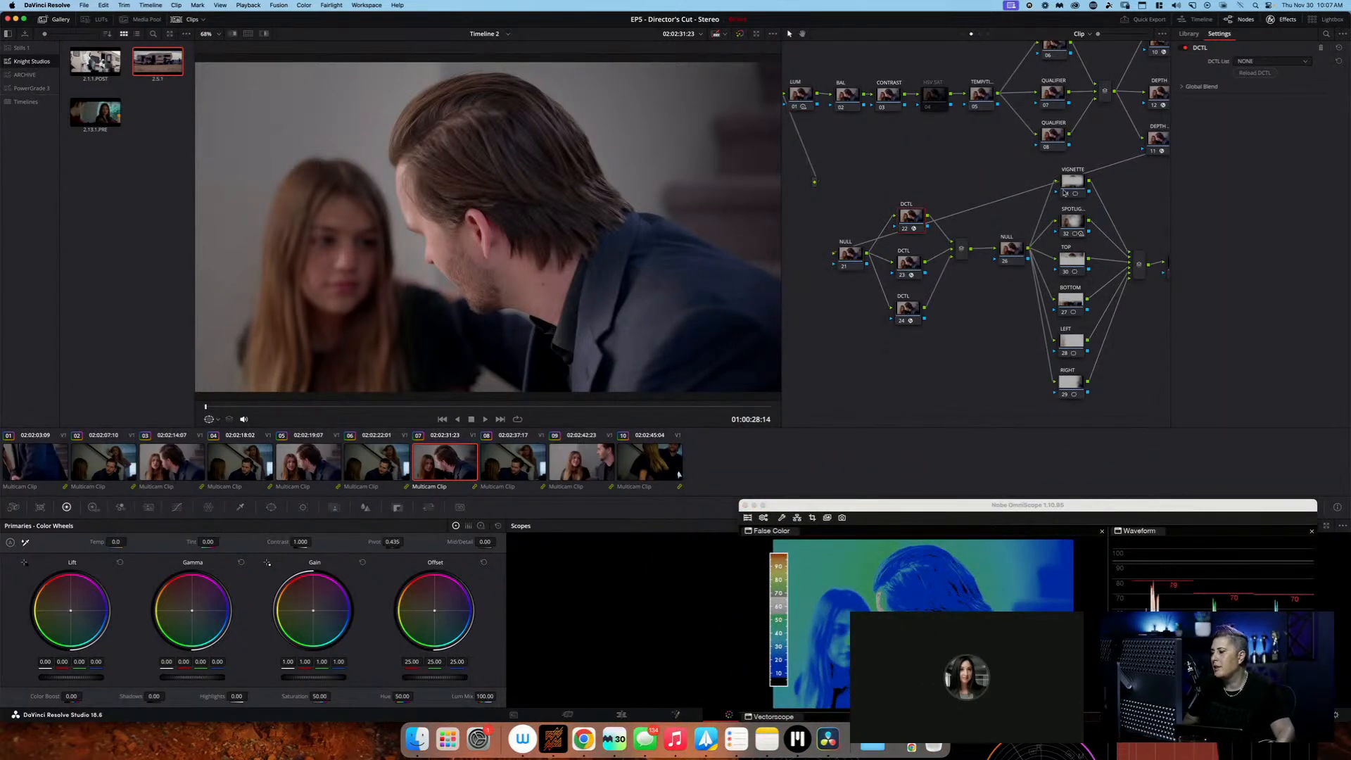
pyautogui.click(1271, 61)
pyautogui.scroll(-4, 1275, 134)
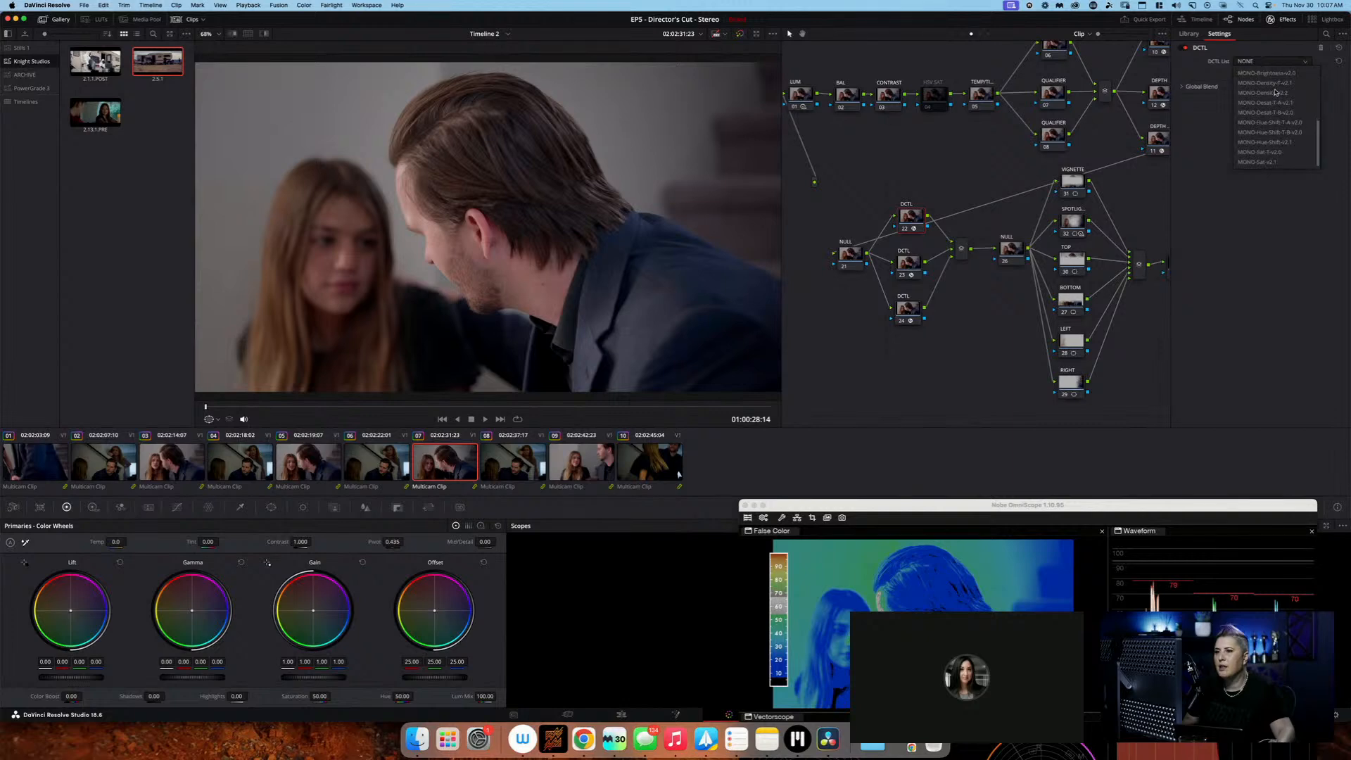
pyautogui.click(1281, 162)
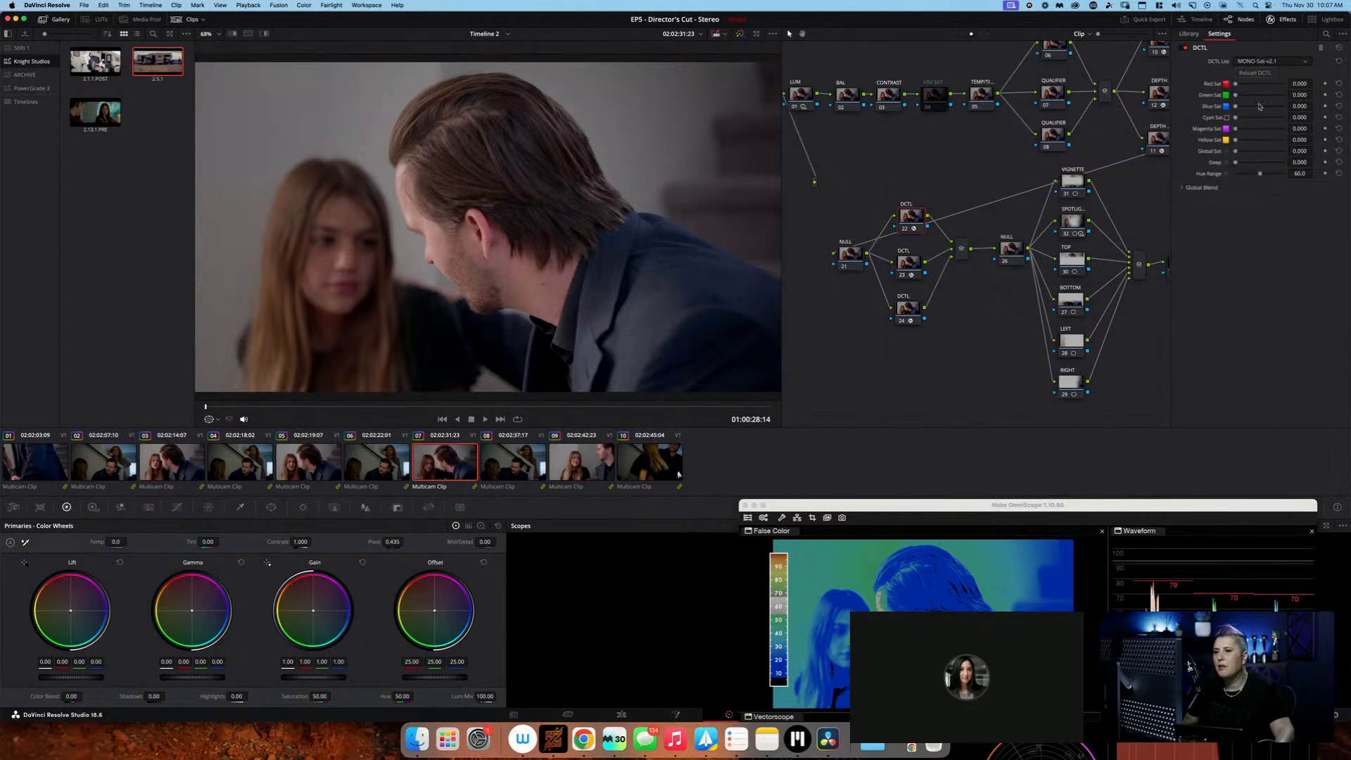
pyautogui.moveTo(1236, 106); pyautogui.dragTo(1273, 109)
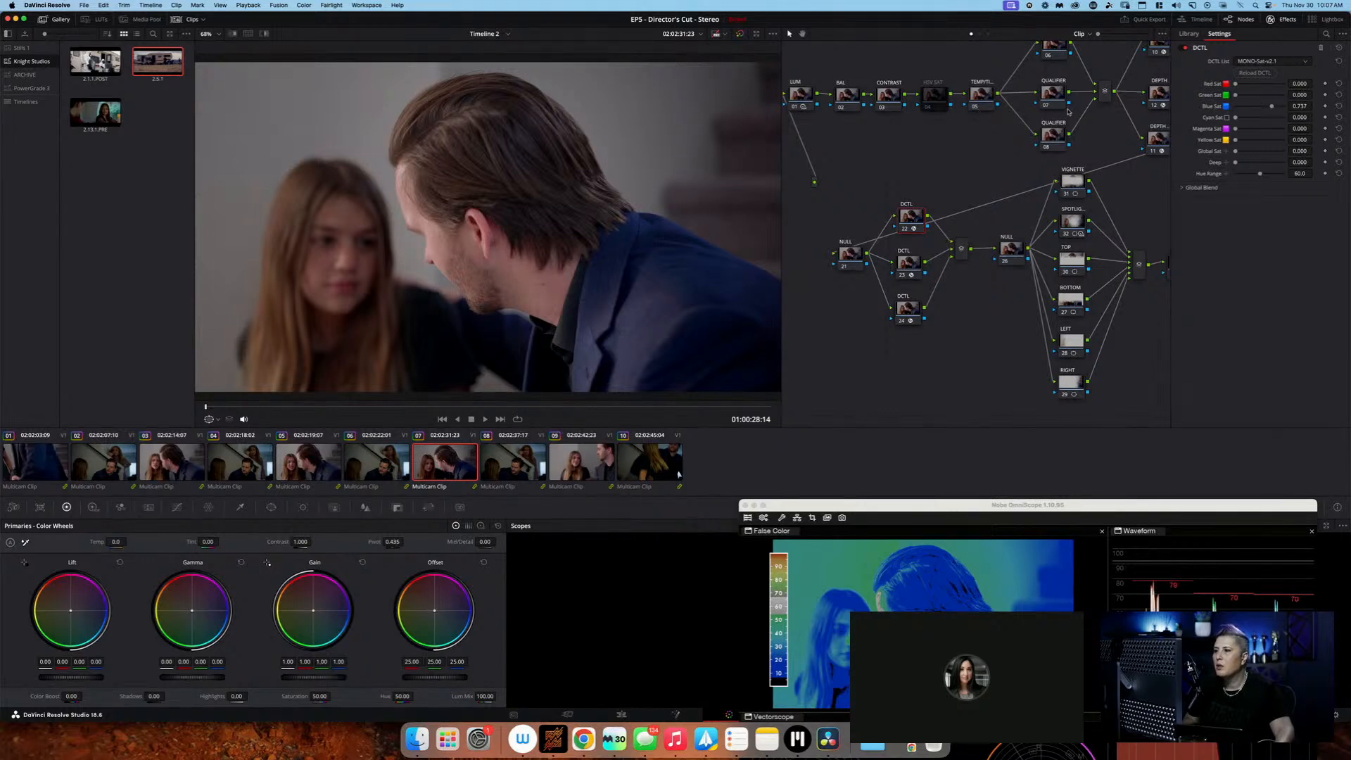
# Lower the Global exposure of the SPOTLIGHT node to -1.61 in the HDR wheels
pyautogui.scroll(3, 1068, 110)
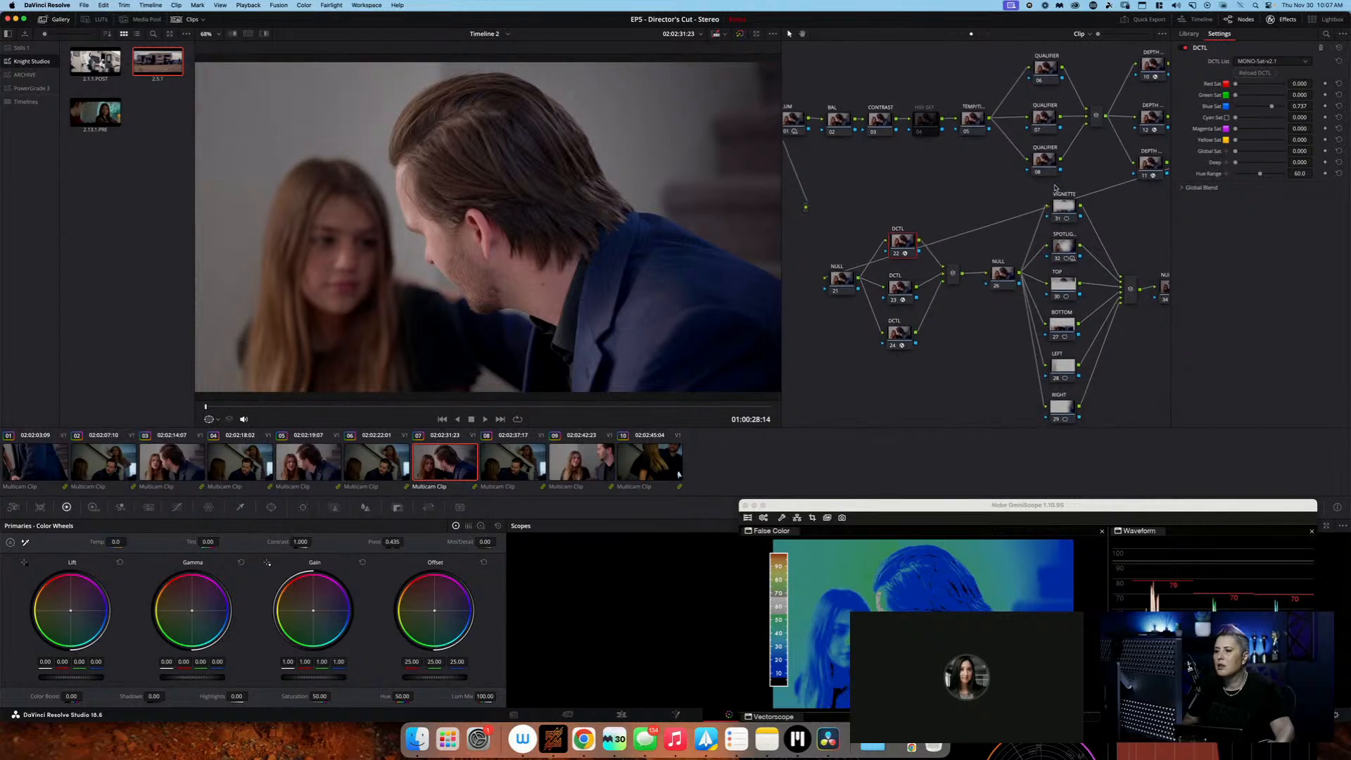
pyautogui.scroll(-1, 1055, 188)
pyautogui.click(1064, 240)
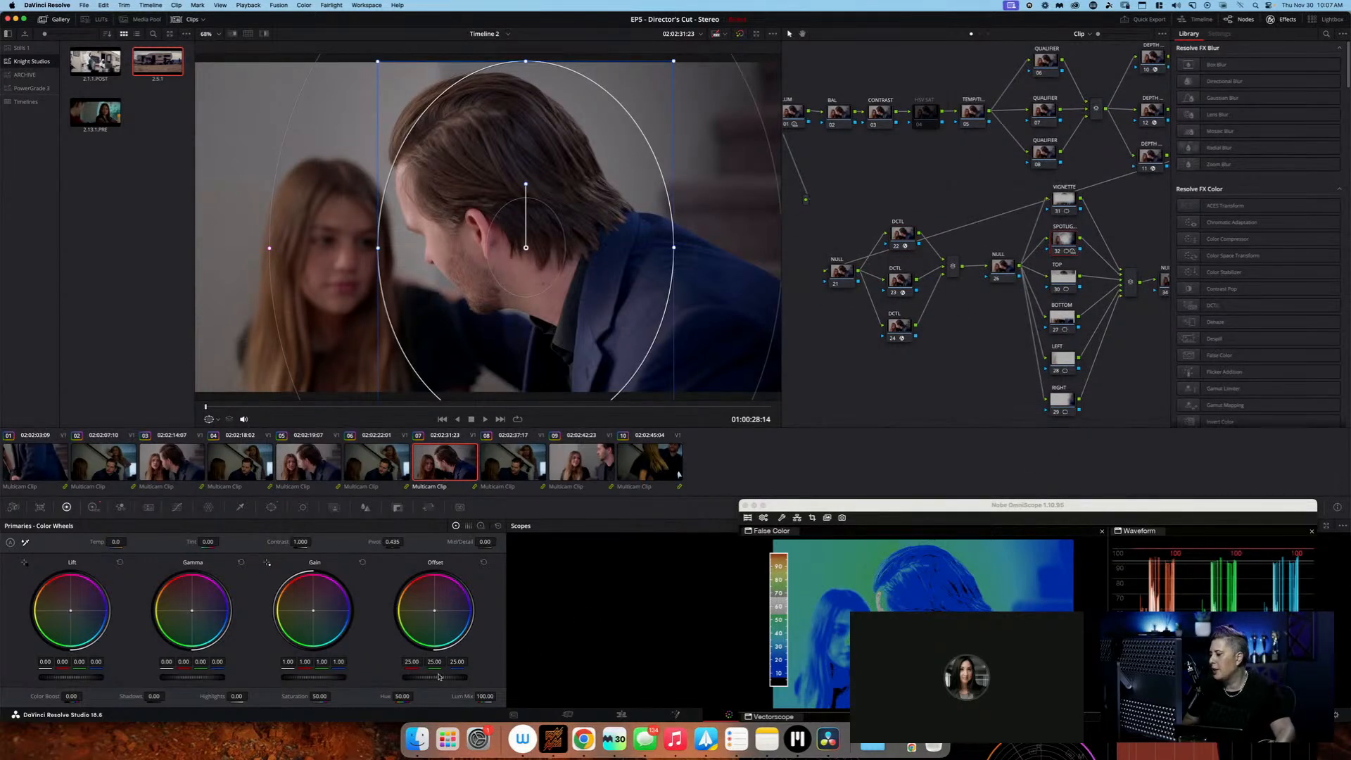
pyautogui.click(93, 507)
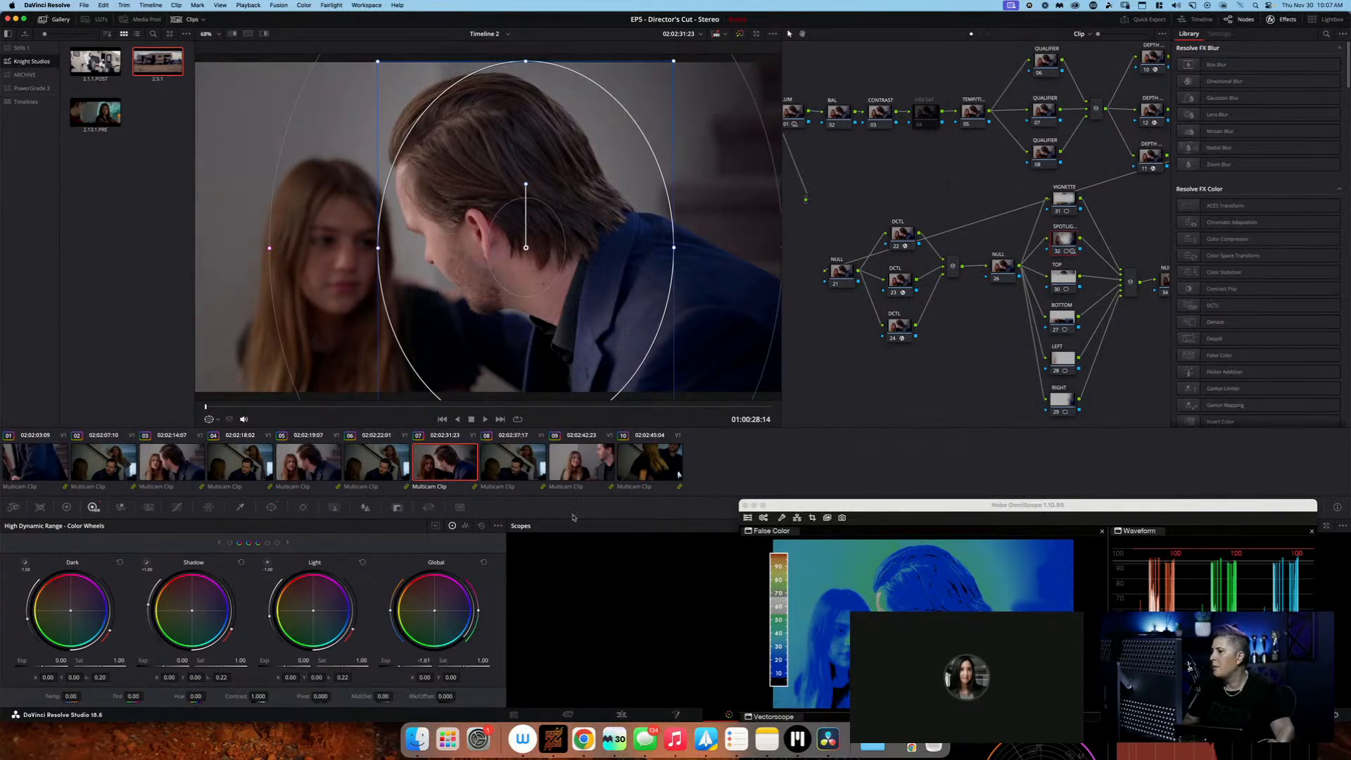
# Review the graded shot full screen with the scopes window moved clear of the man's face, and return to the grading page
pyautogui.press('super+f')
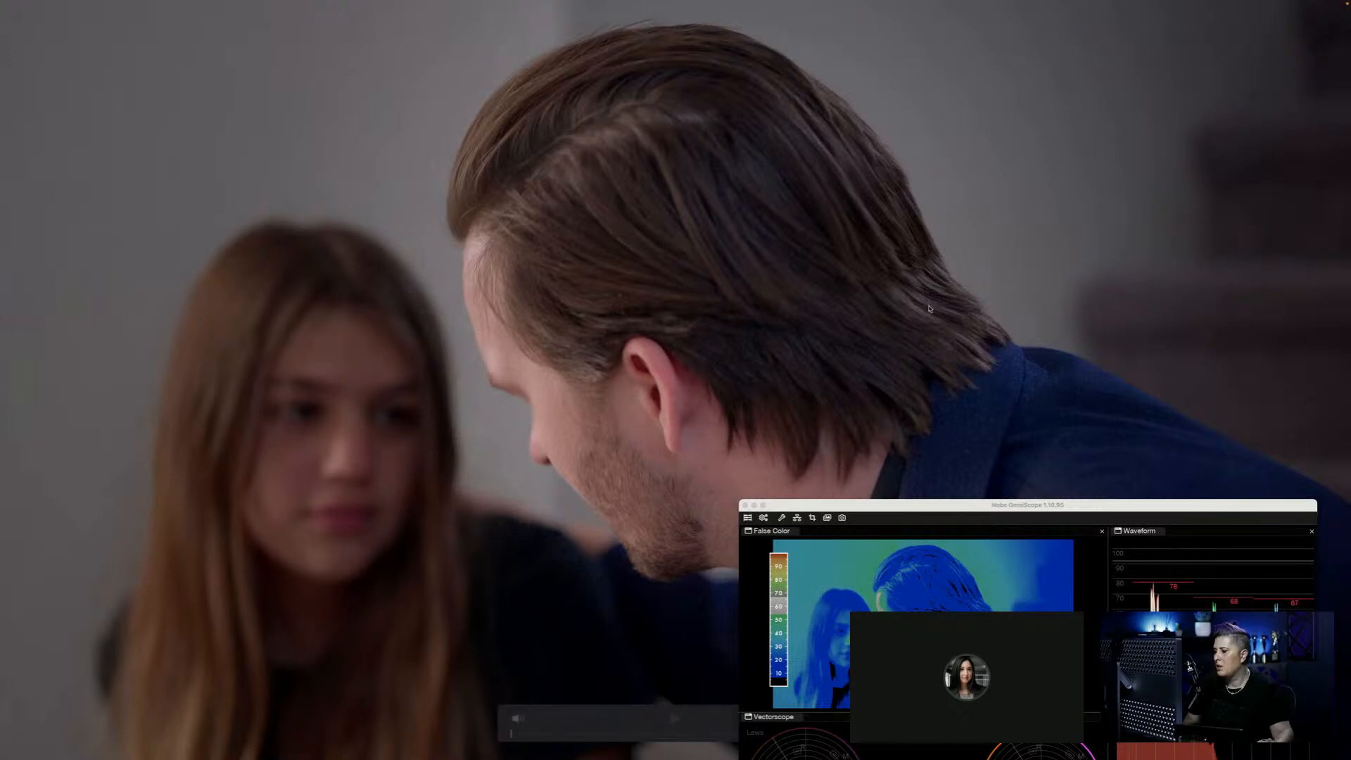
pyautogui.moveTo(803, 506); pyautogui.dragTo(917, 302)
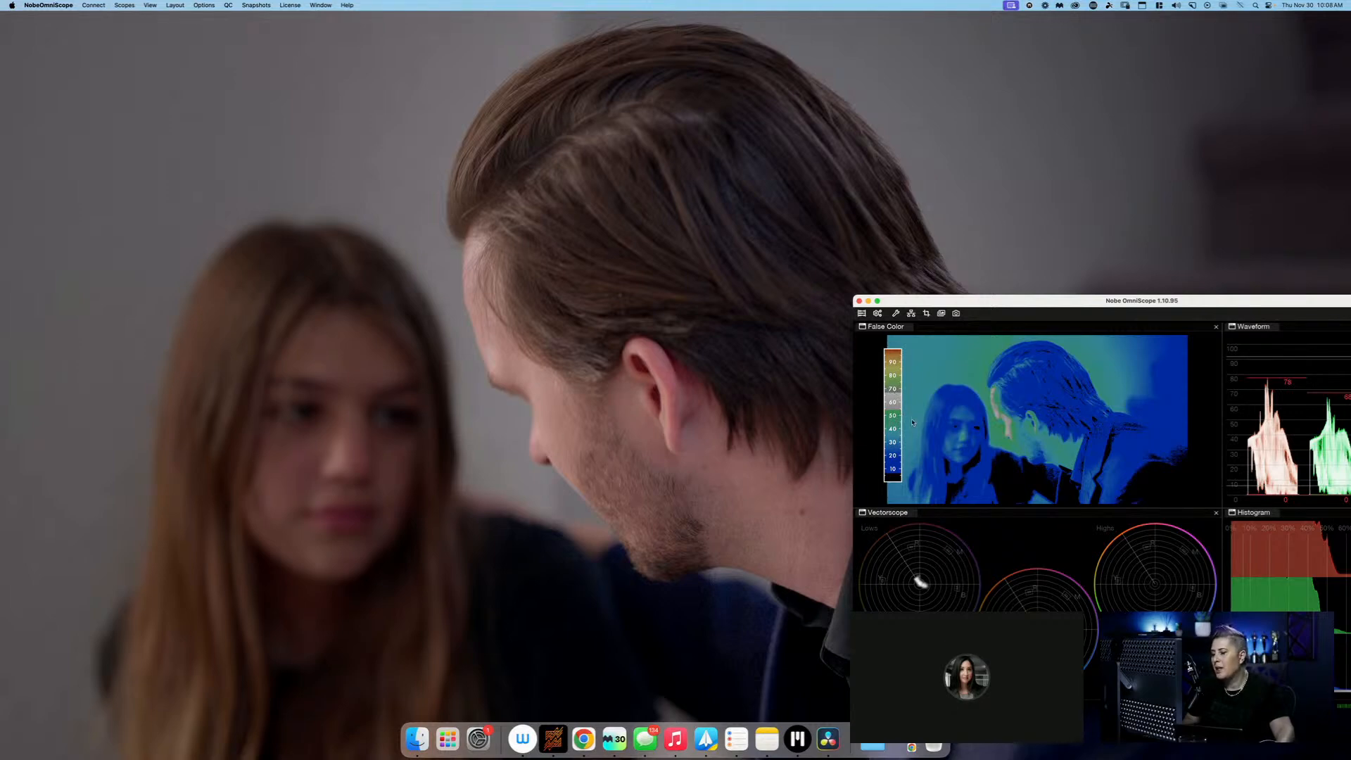
pyautogui.moveTo(896, 302); pyautogui.dragTo(1005, 332)
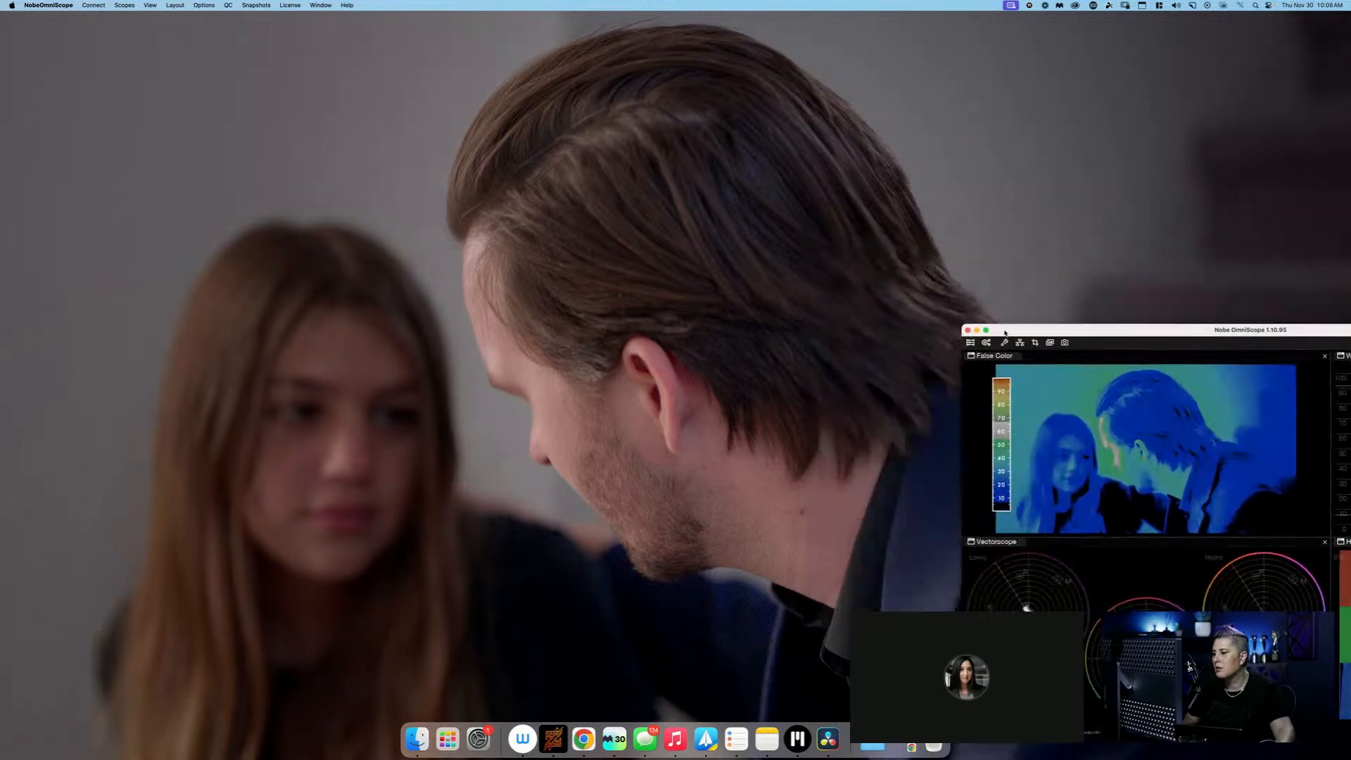
pyautogui.click(641, 317)
pyautogui.press('Escape')
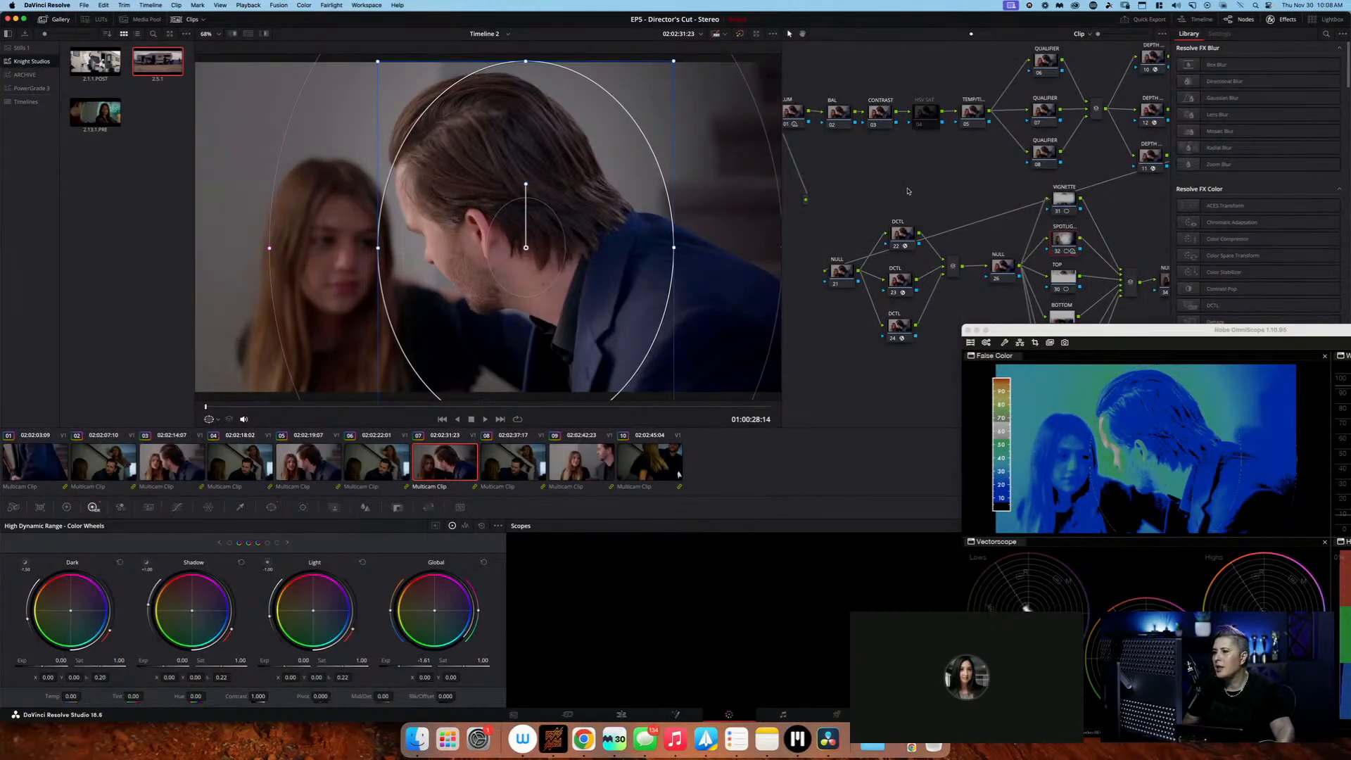
# Switch to Google Chrome
pyautogui.click(583, 739)
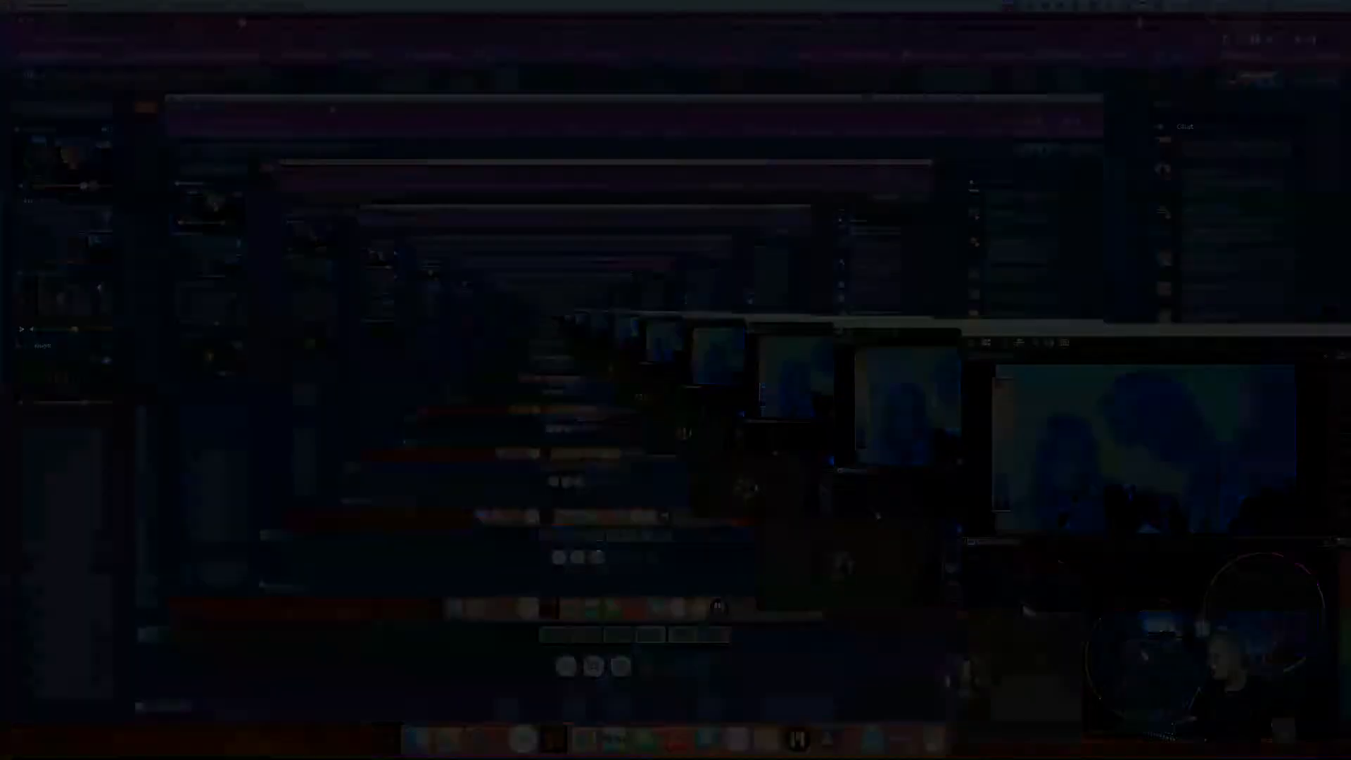